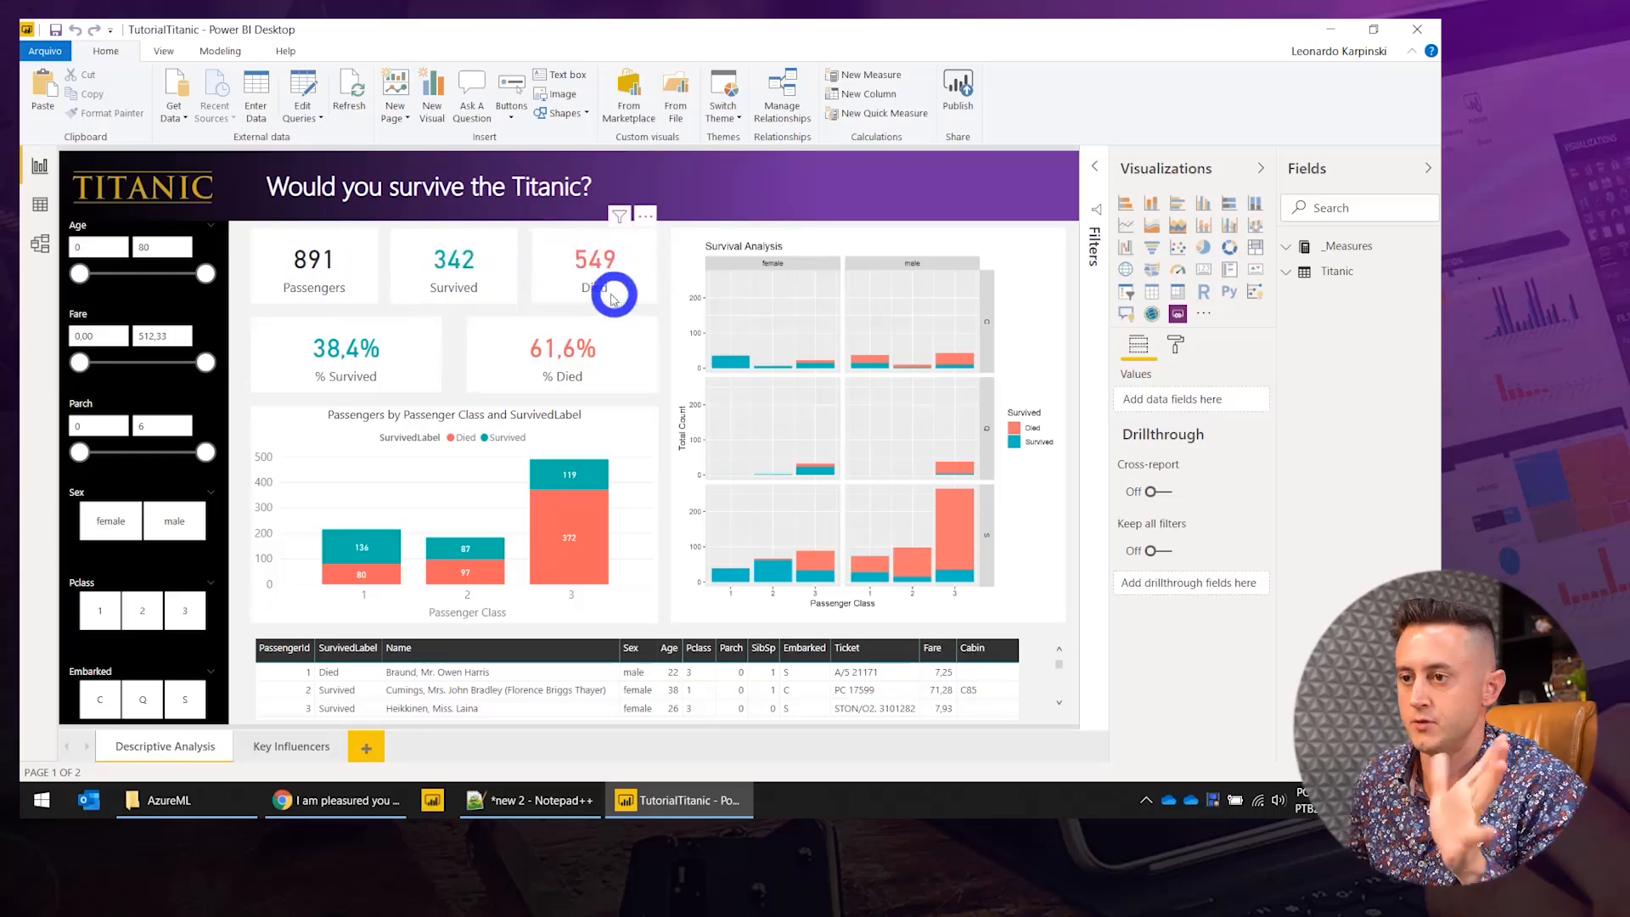
Open the Titanic table's data and inspect the filter values of the Survived column.
left_click(39, 205)
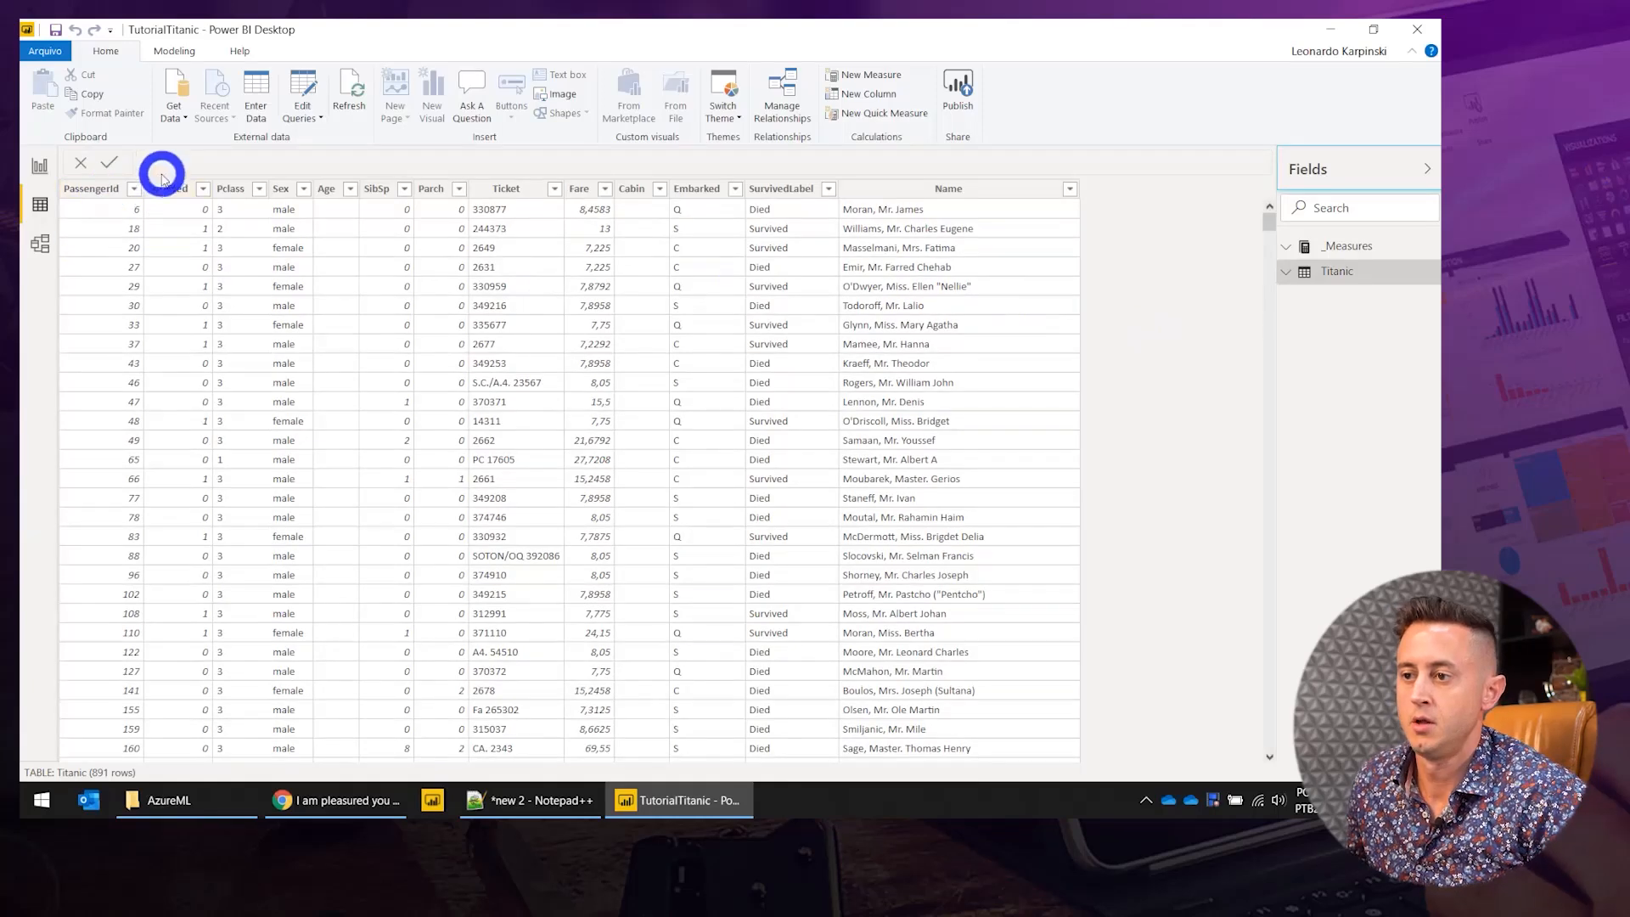
left_click(204, 189)
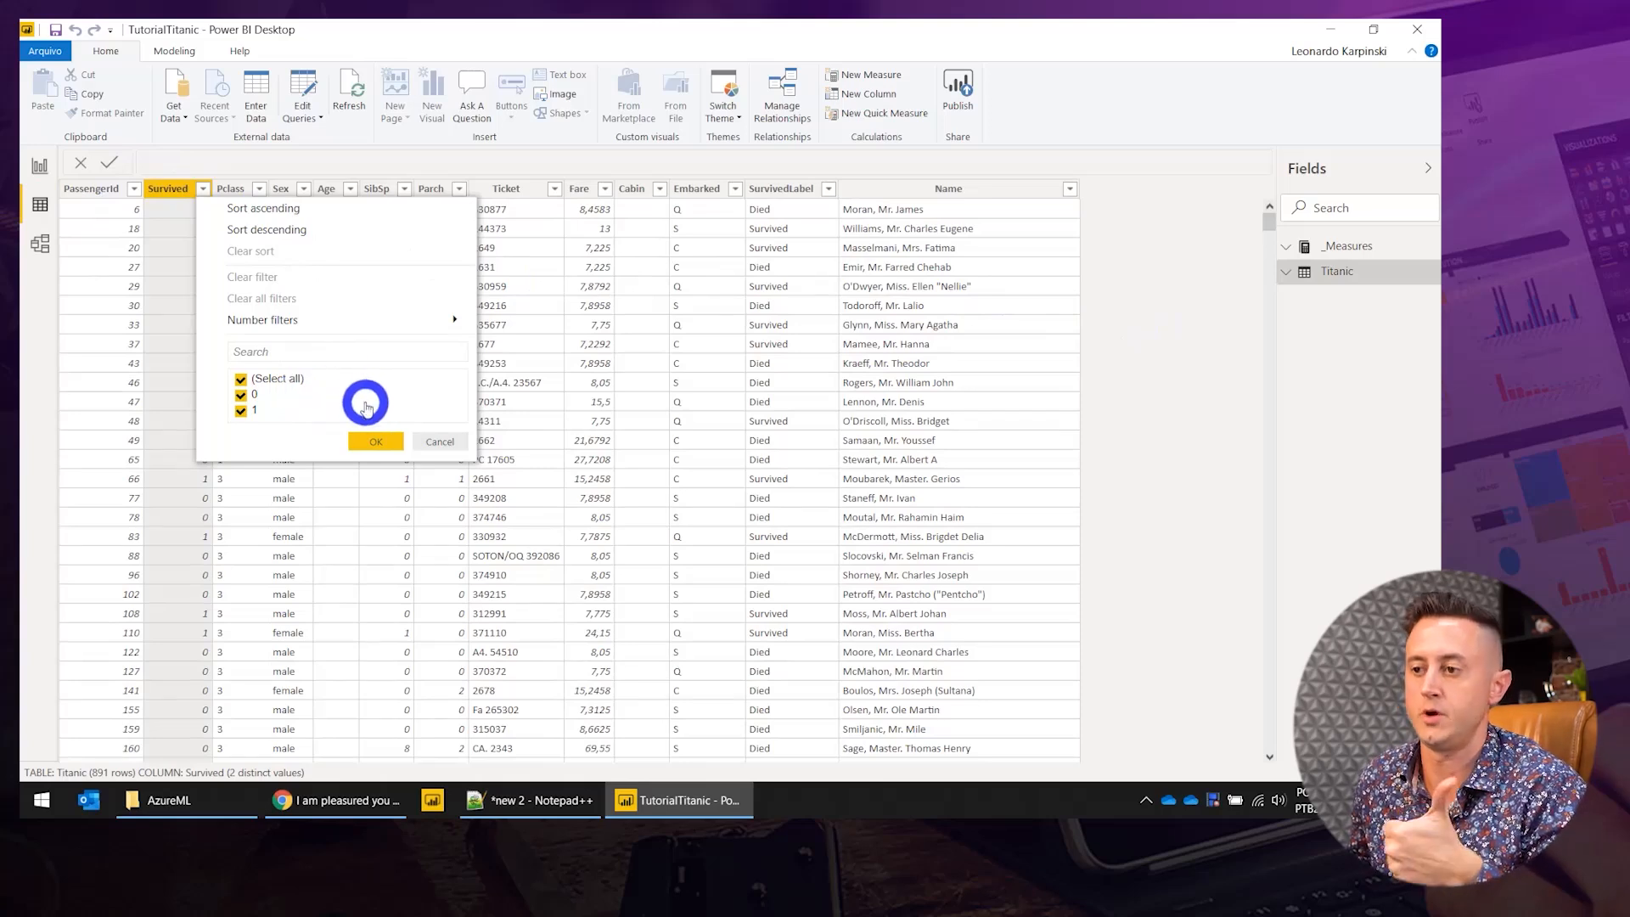
mouse_move(230, 331)
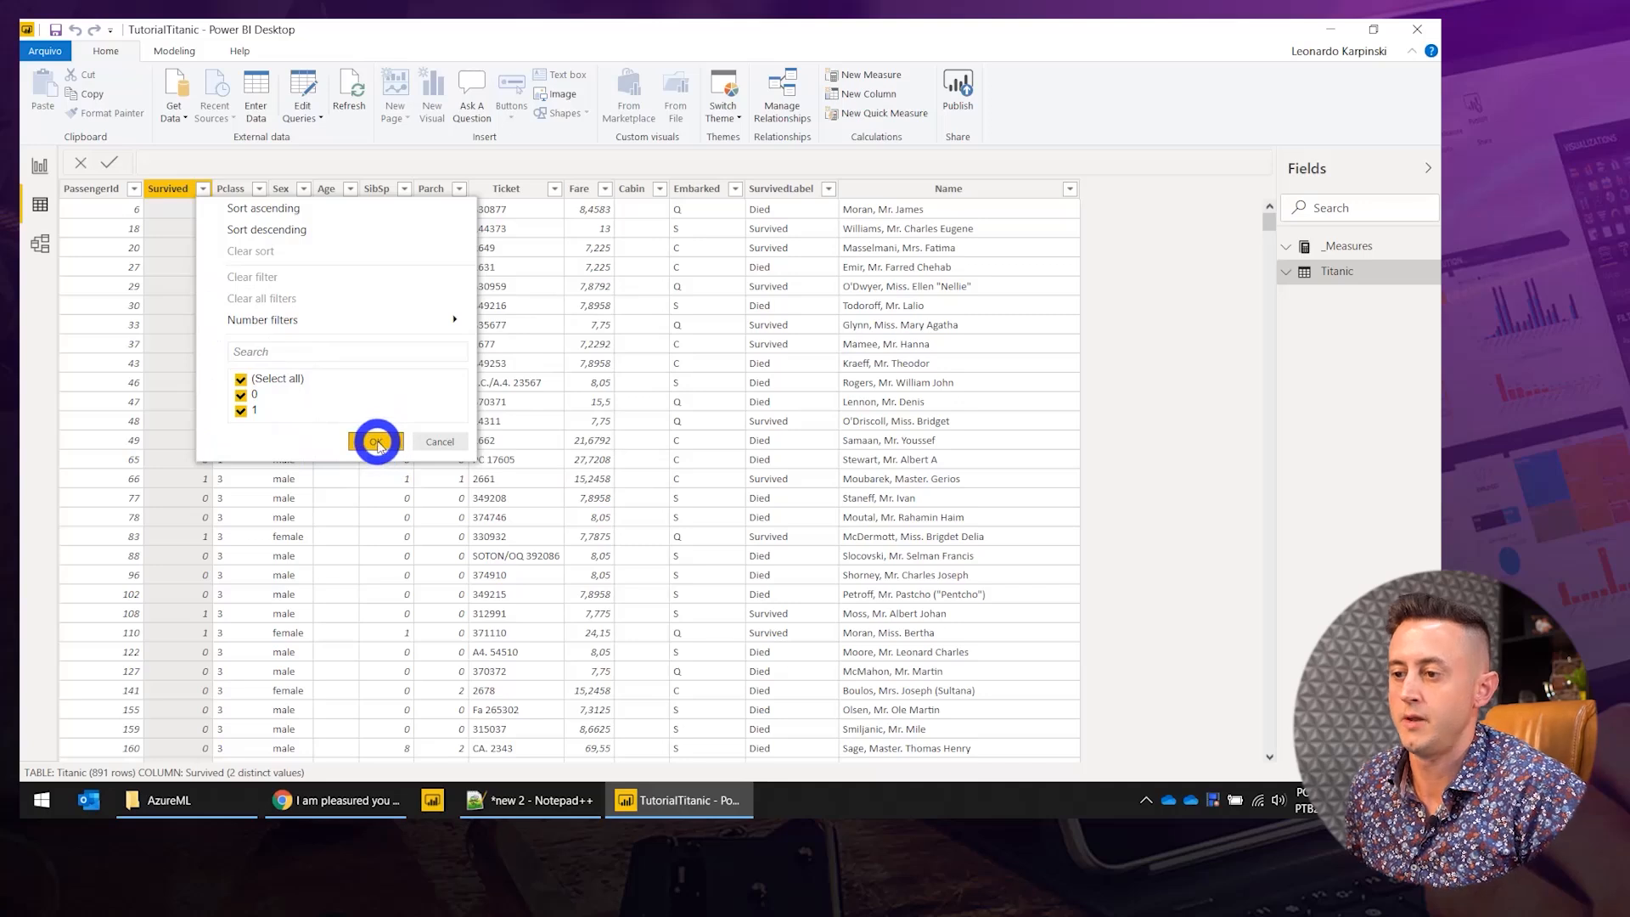
left_click(377, 443)
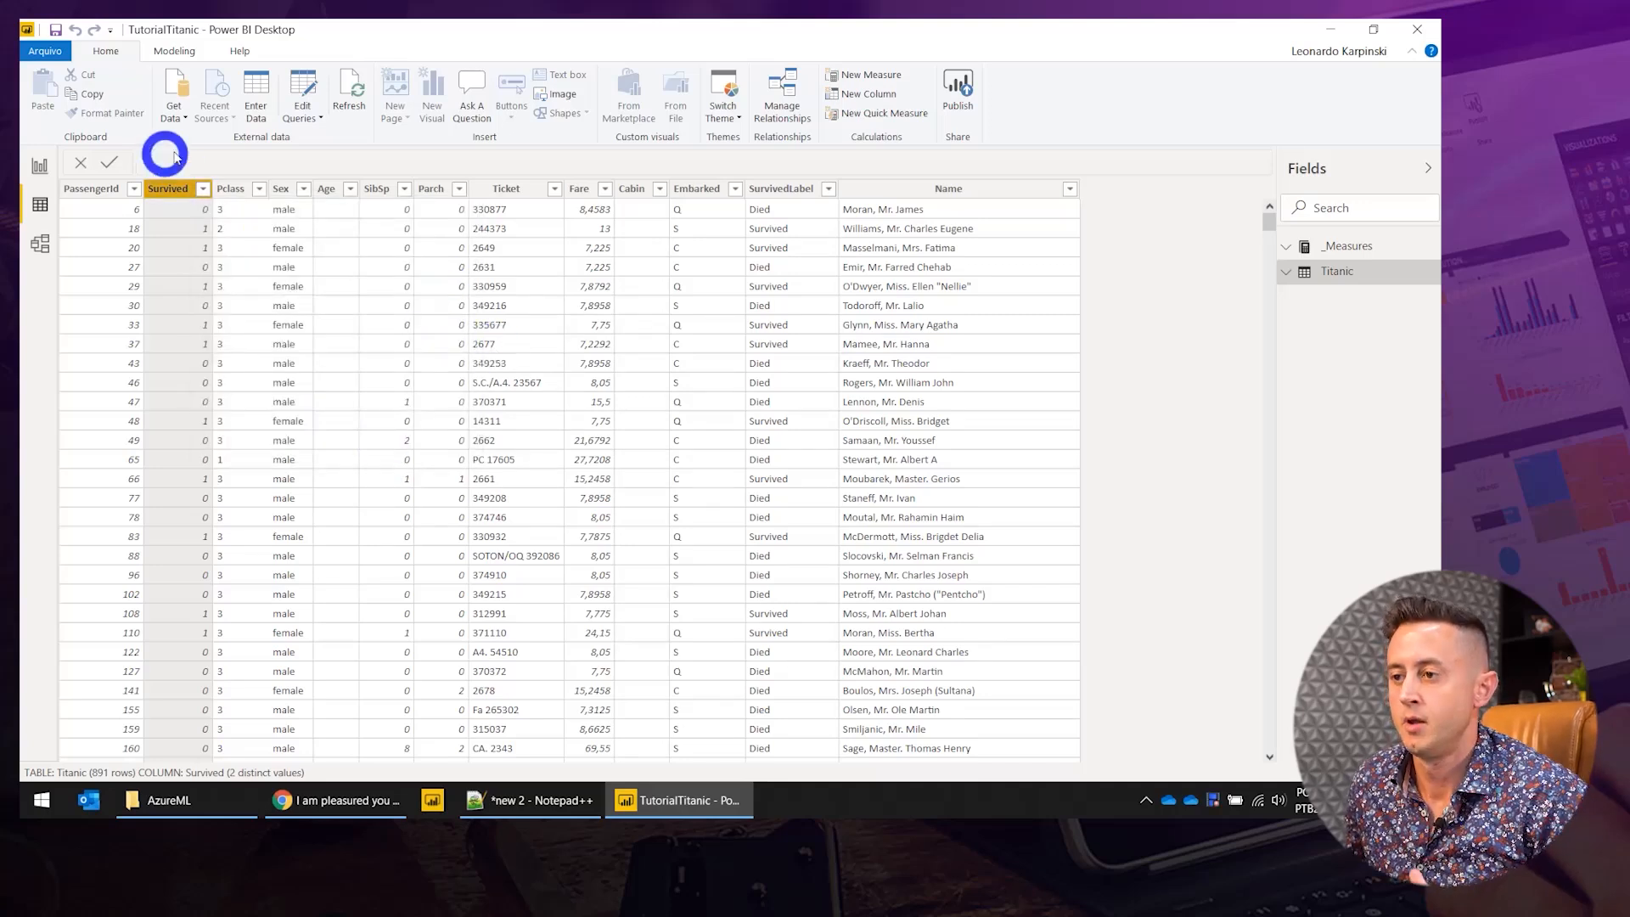
Inspect the filter values of the Pclass and Sex columns in the Titanic table.
left_click(233, 192)
left_click(260, 189)
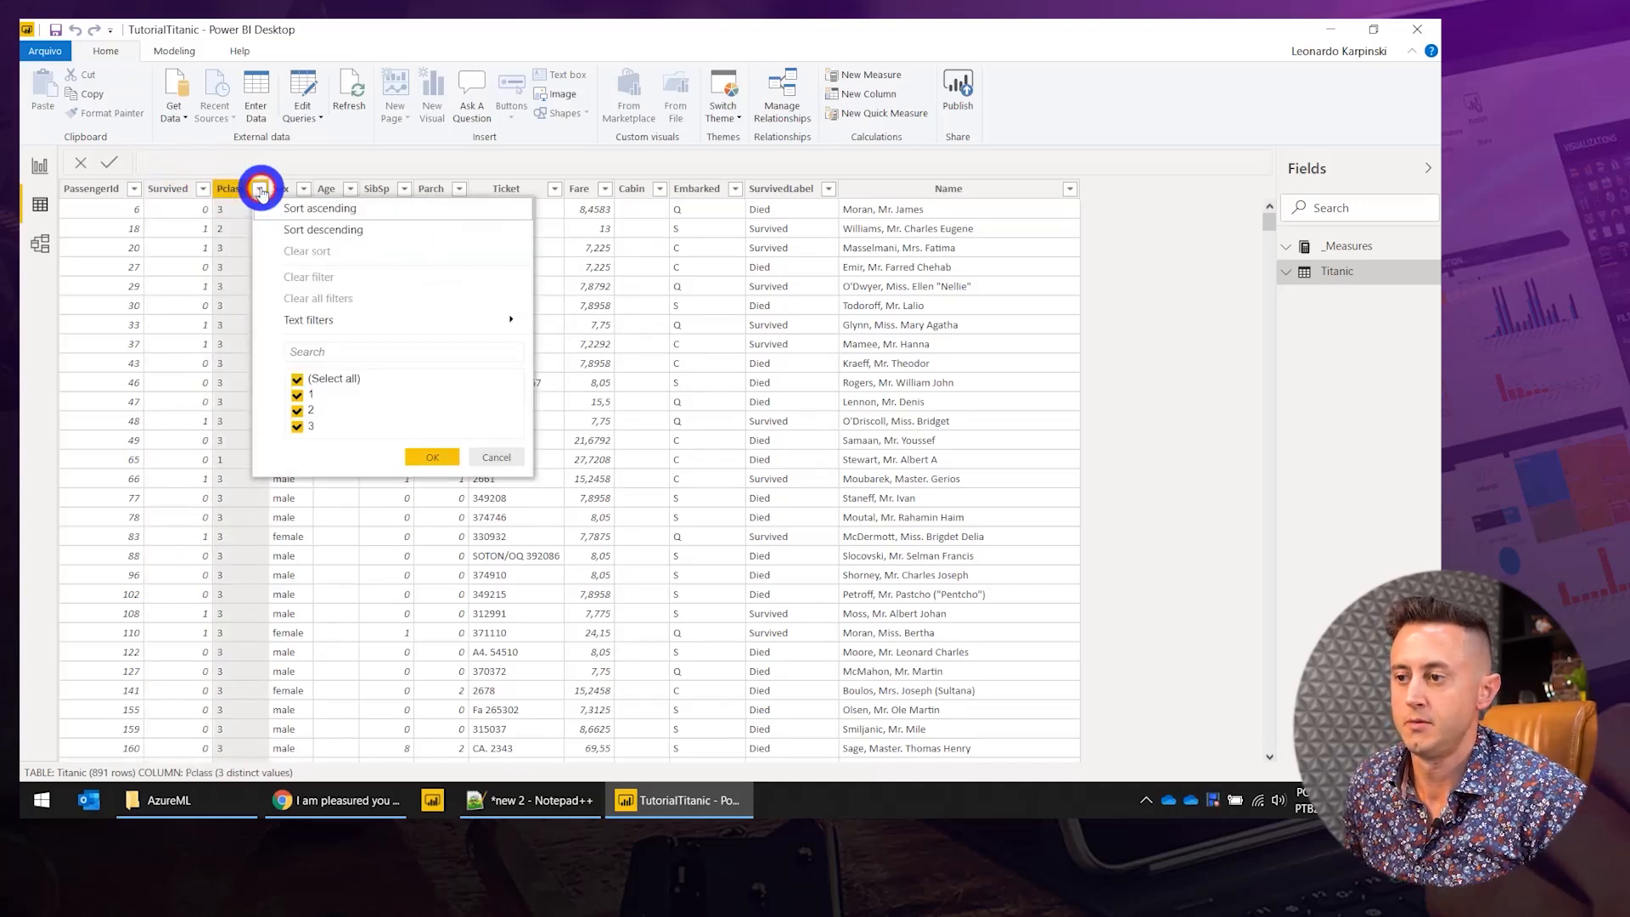
left_click(501, 458)
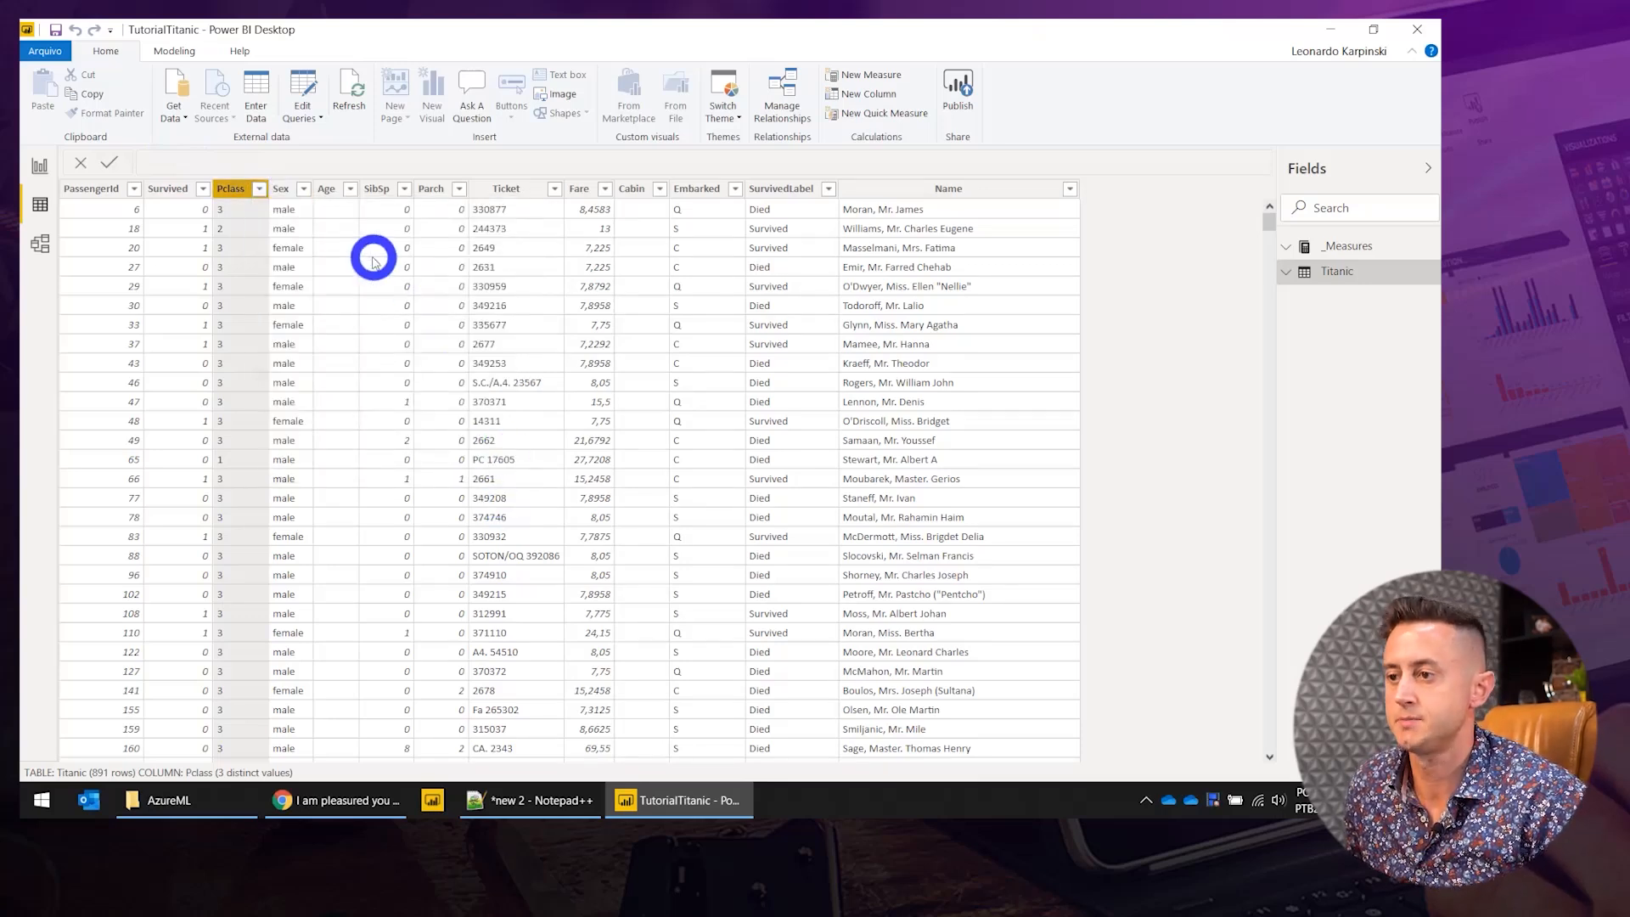
left_click(289, 189)
left_click(303, 190)
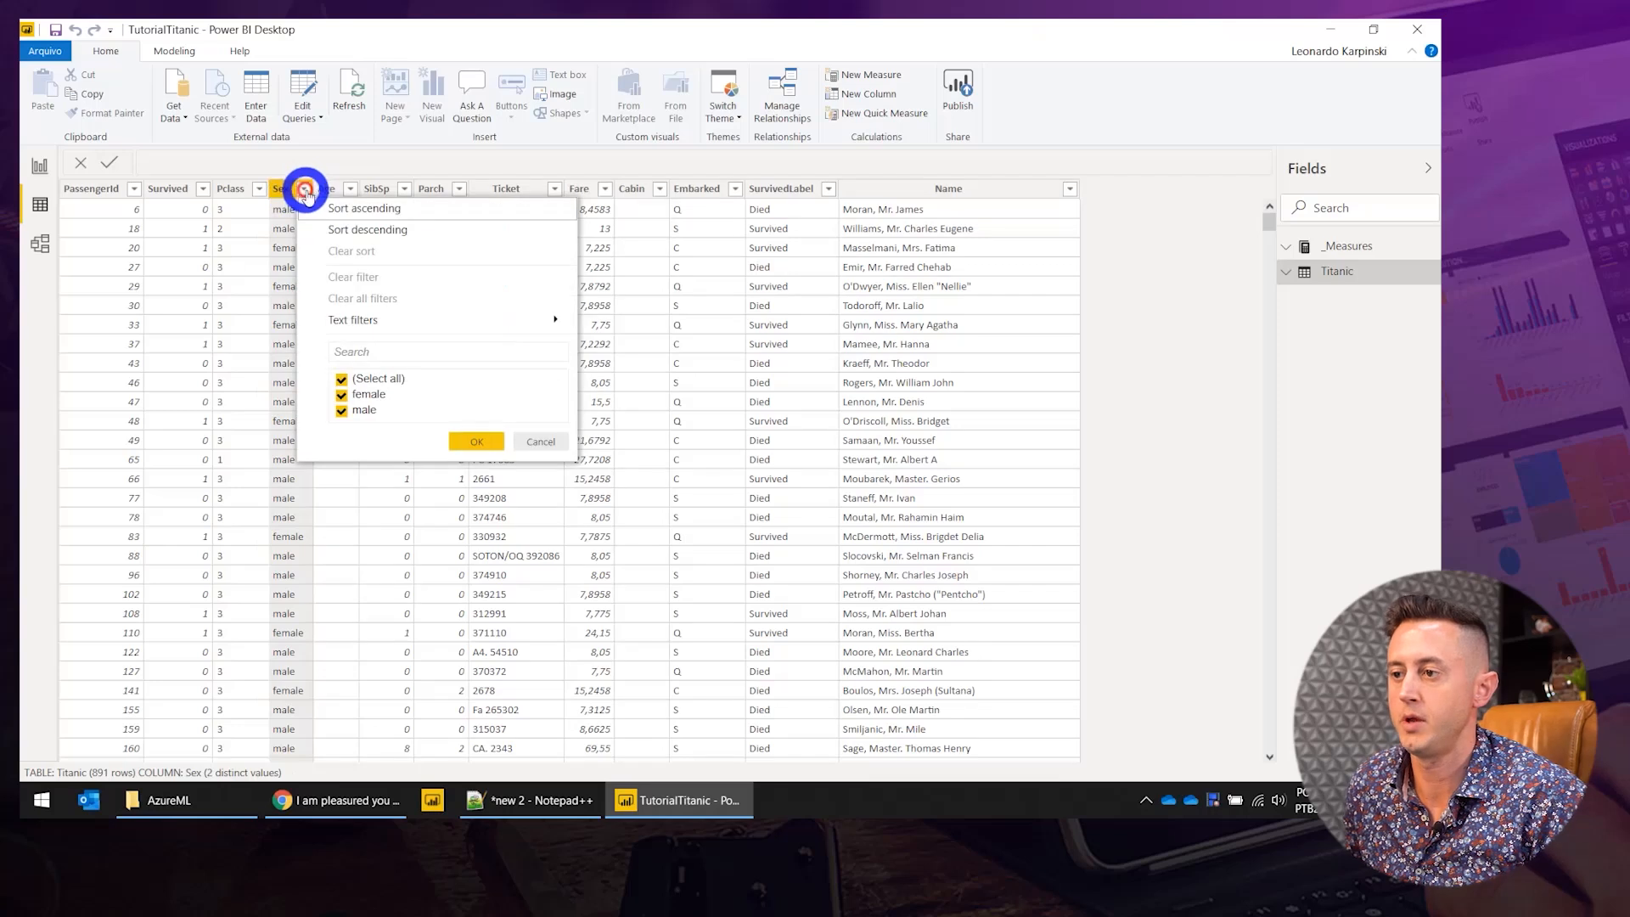
Review the Age, SibSp, Parch, Ticket, Fare and Cabin columns one after another.
left_click(337, 189)
left_click(387, 188)
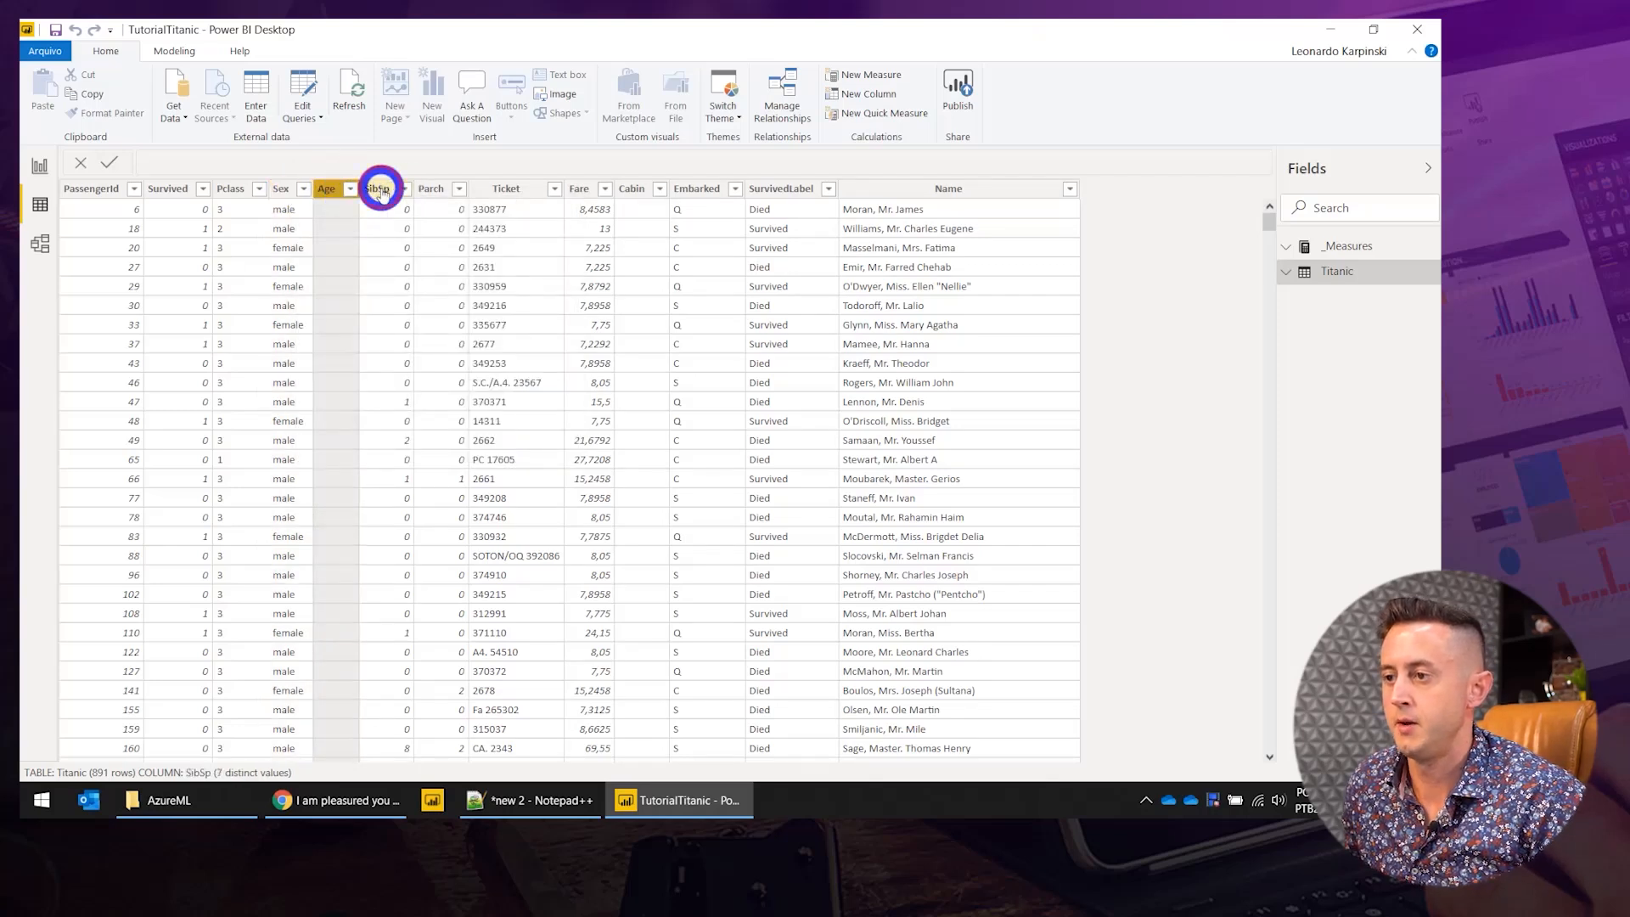
left_click(431, 190)
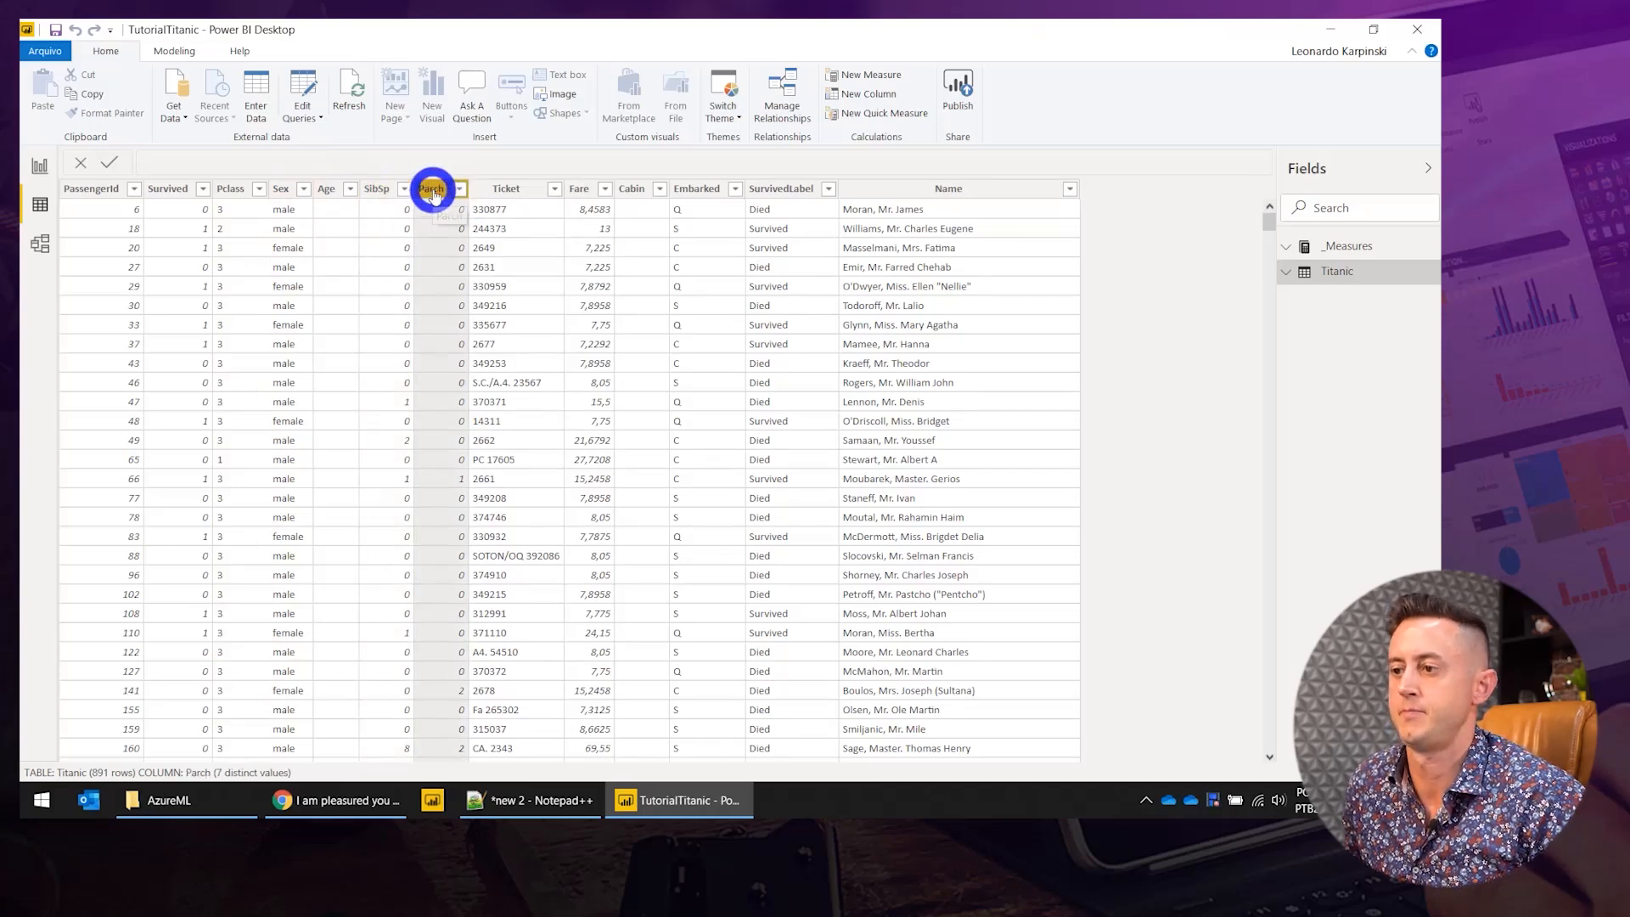
left_click(507, 189)
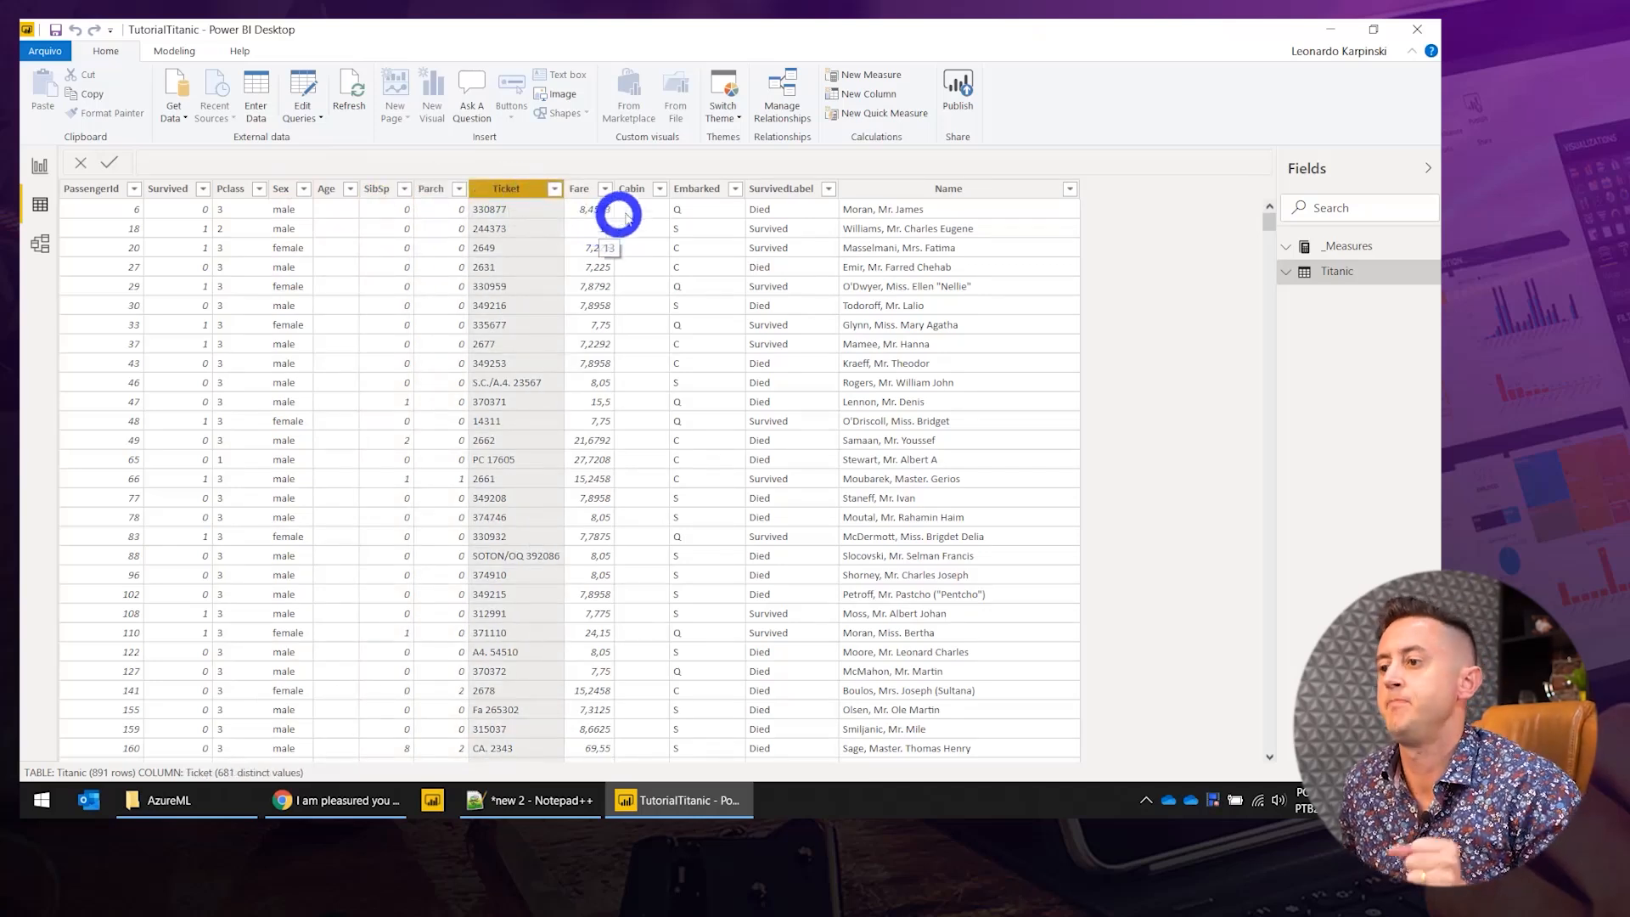
left_click(581, 187)
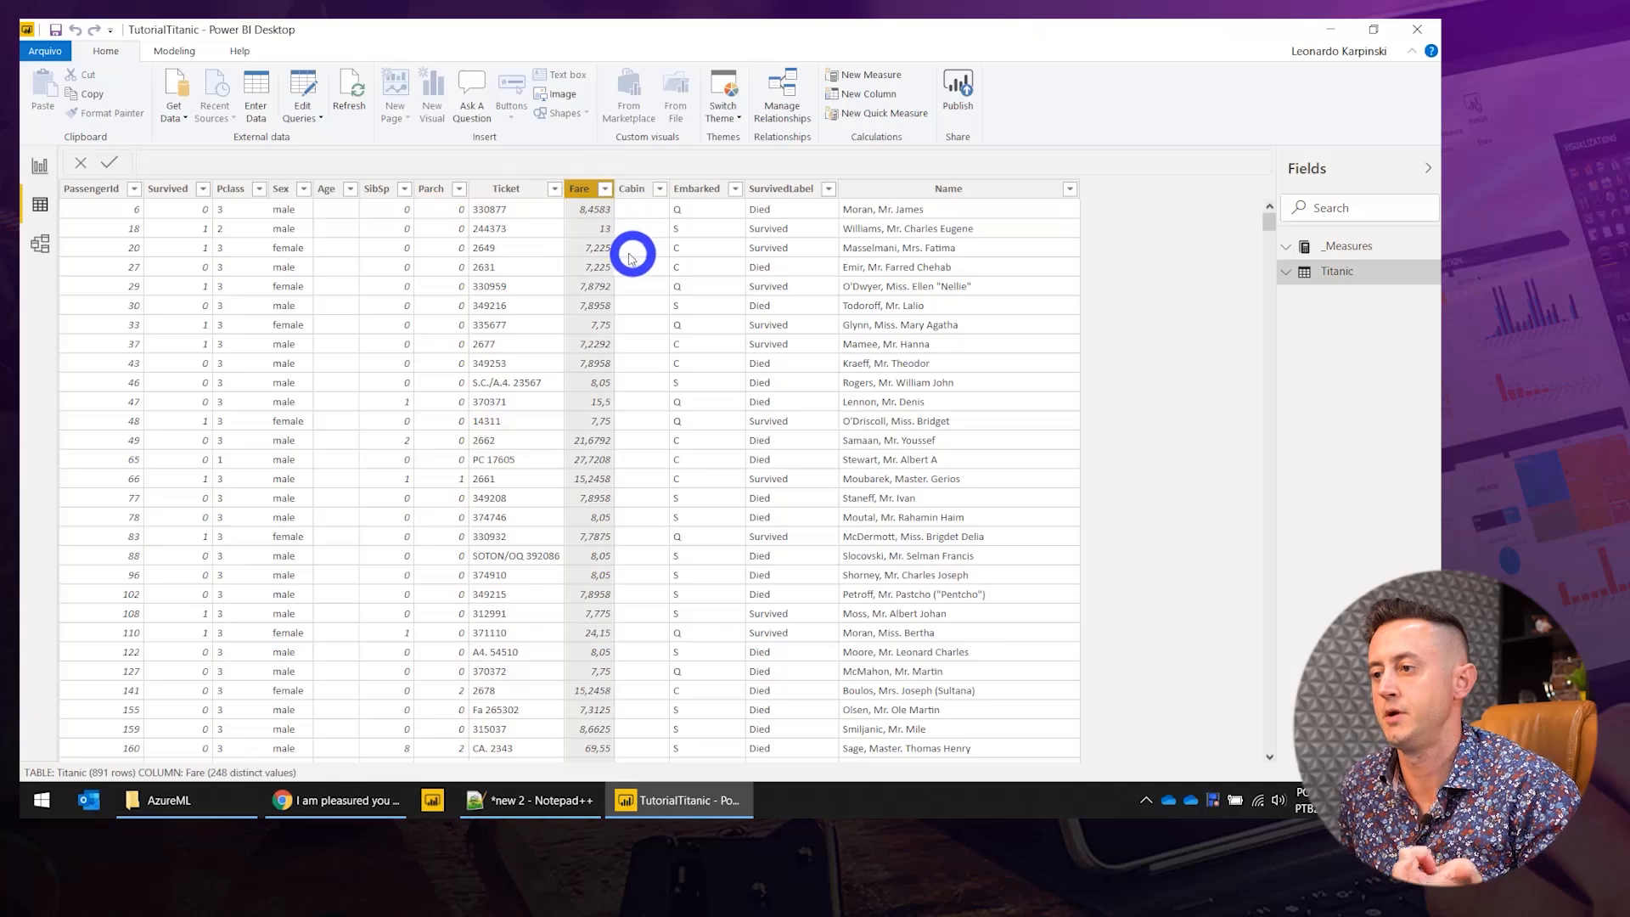
left_click(635, 189)
Inspect the Embarked column's filter values and review the SurvivedLabel and Name columns.
left_click(714, 190)
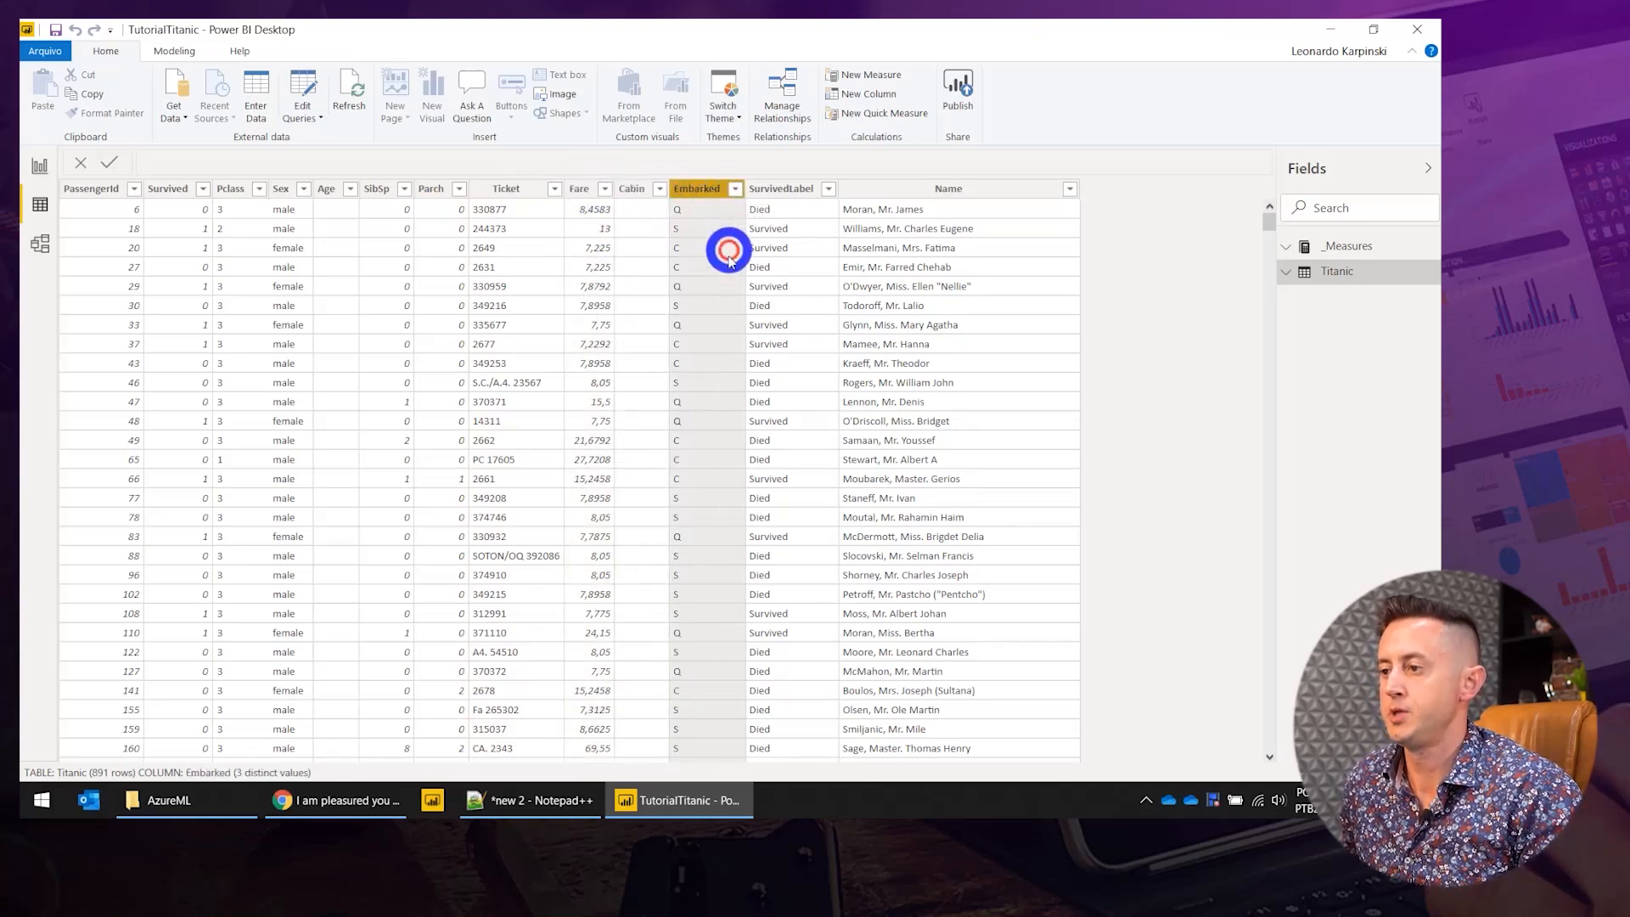
left_click(736, 189)
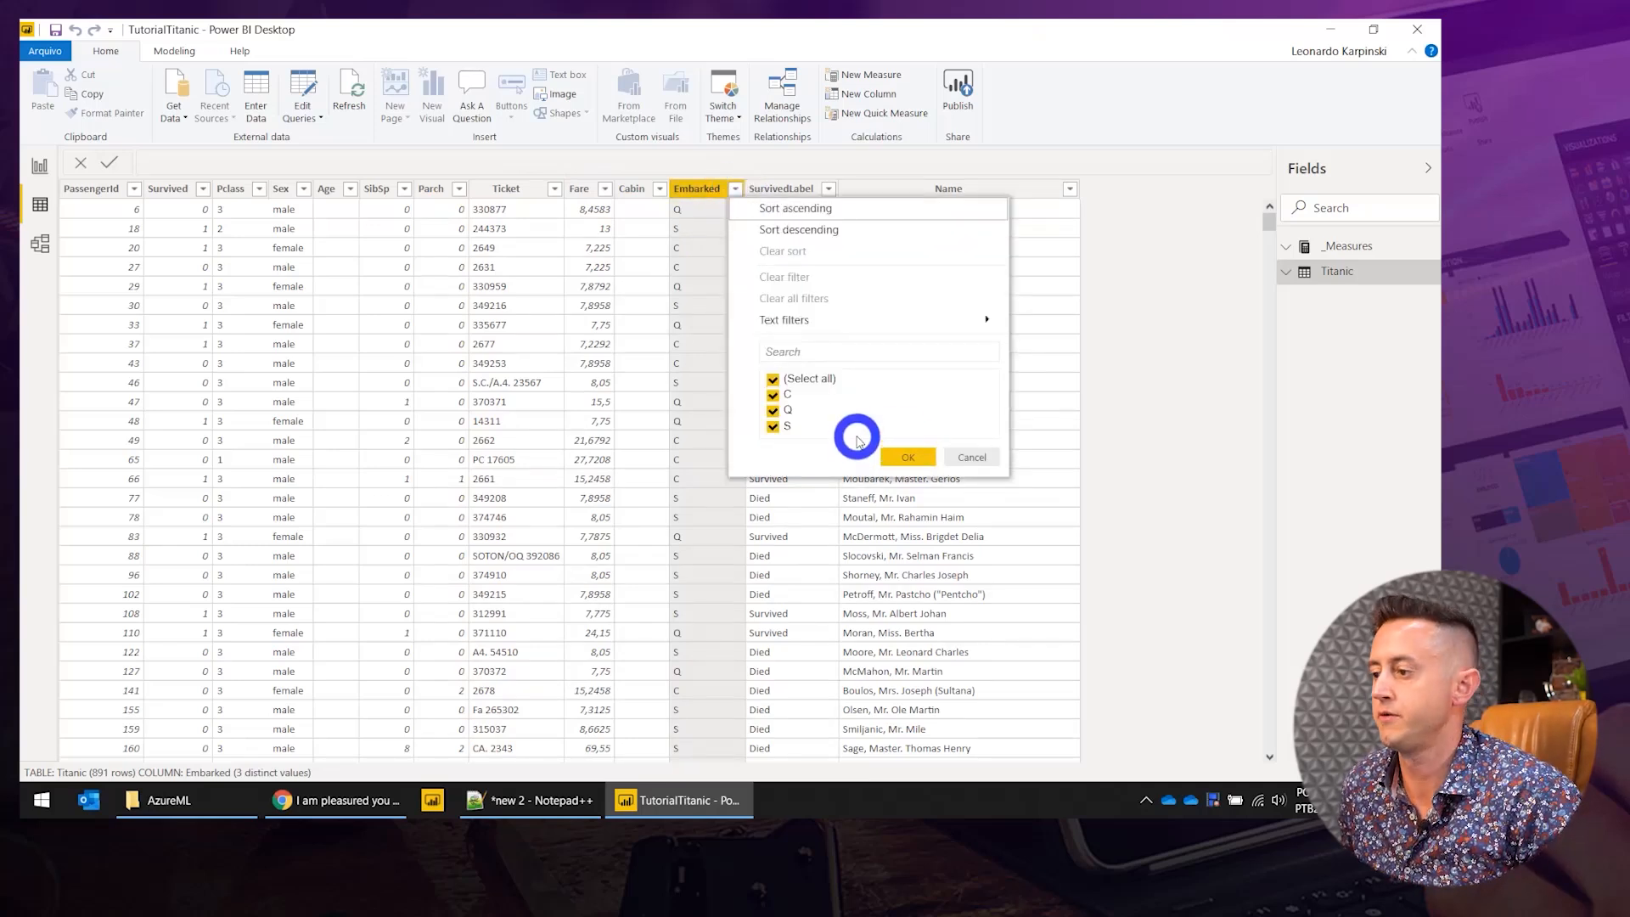
left_click(972, 457)
left_click(785, 189)
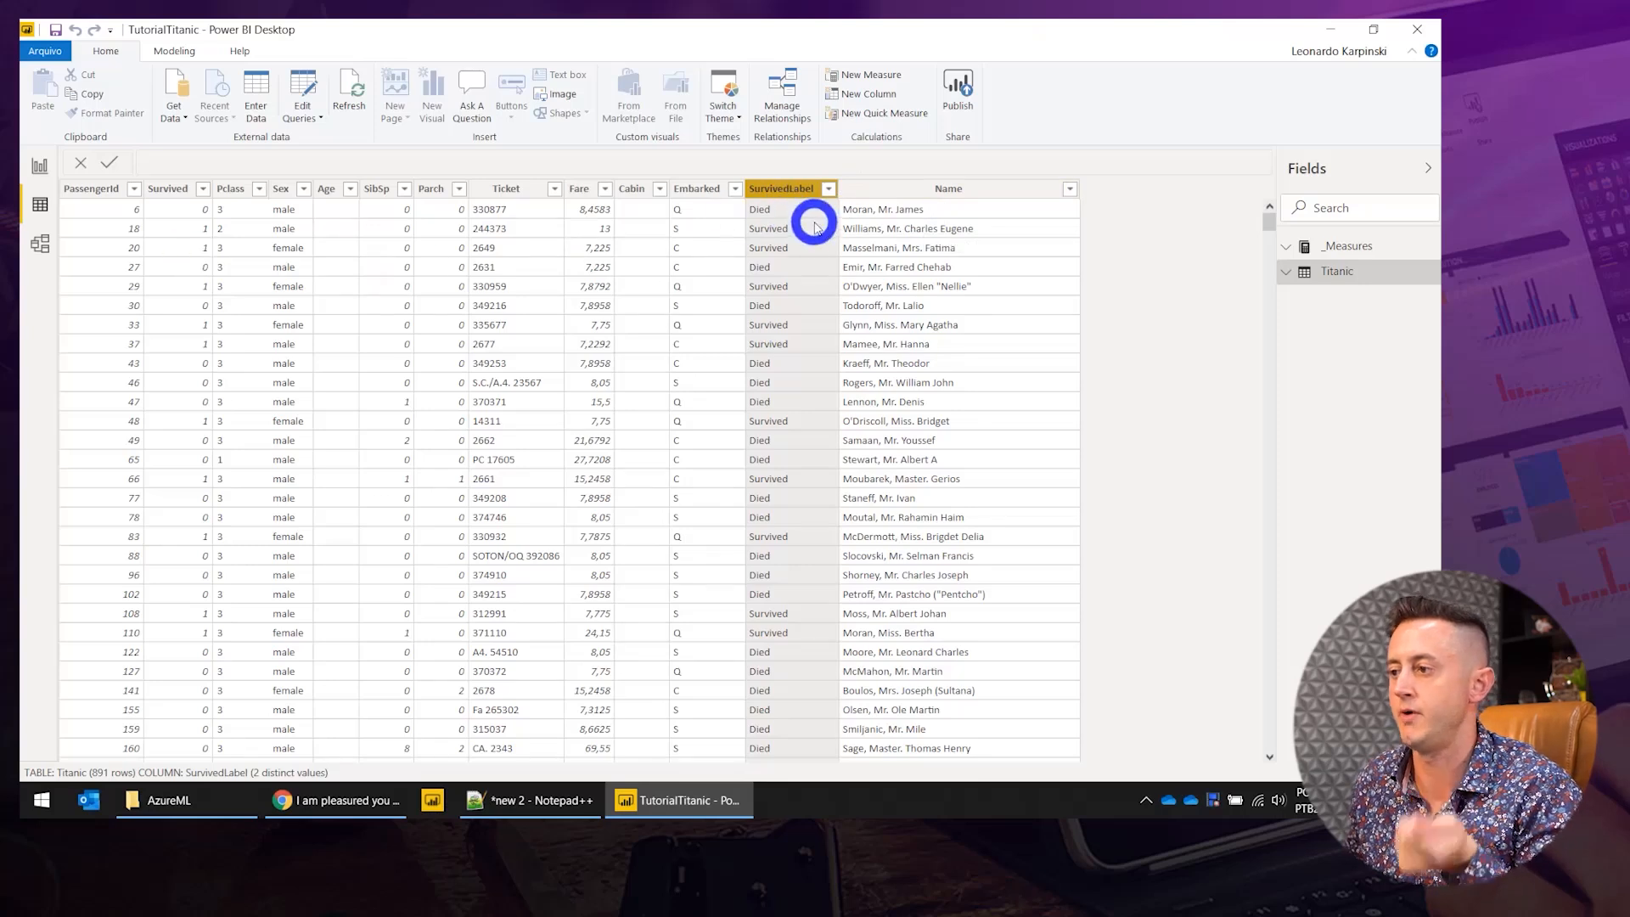
left_click(934, 188)
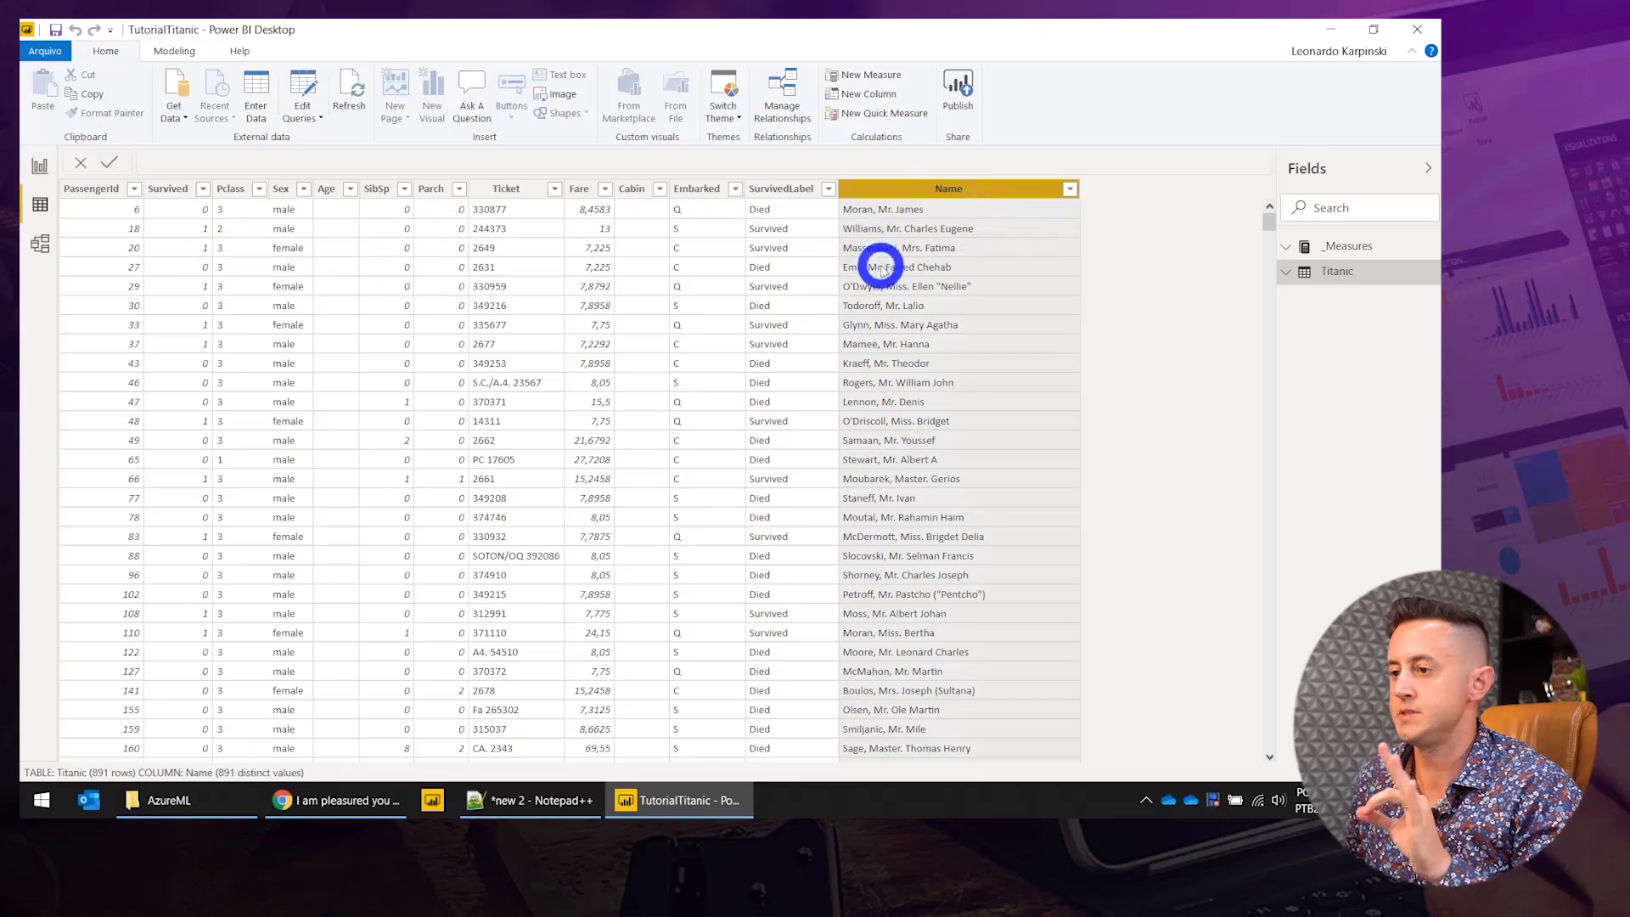
Return to the report page and select the Passengers by Passenger Class and SurvivedLabel chart to examine its fields.
left_click(40, 166)
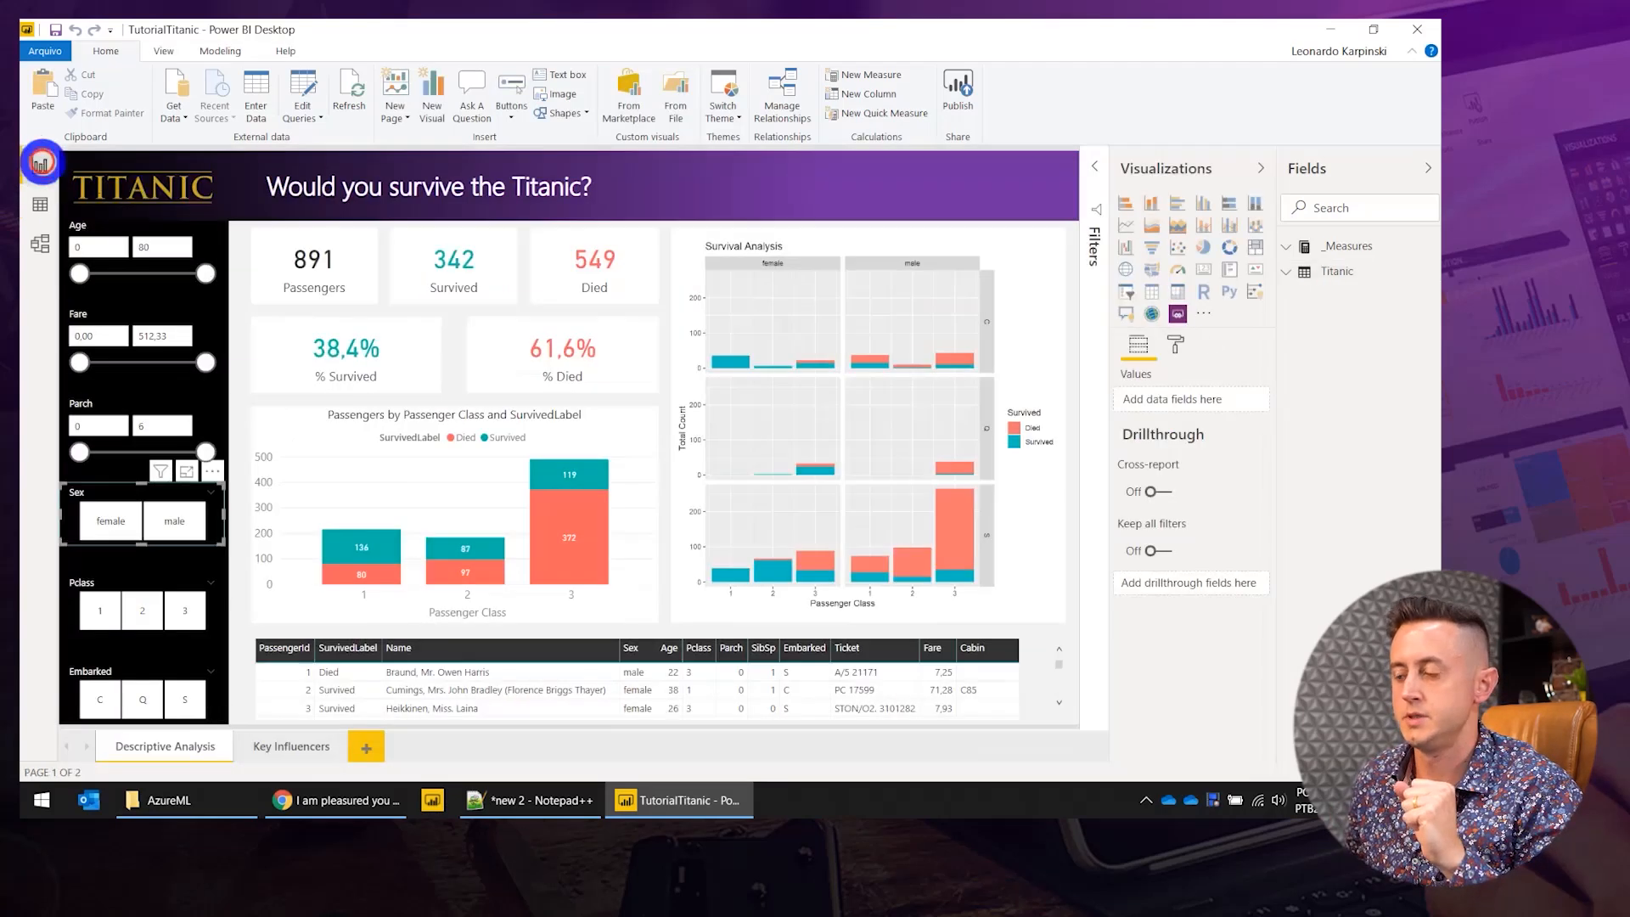
left_click(829, 186)
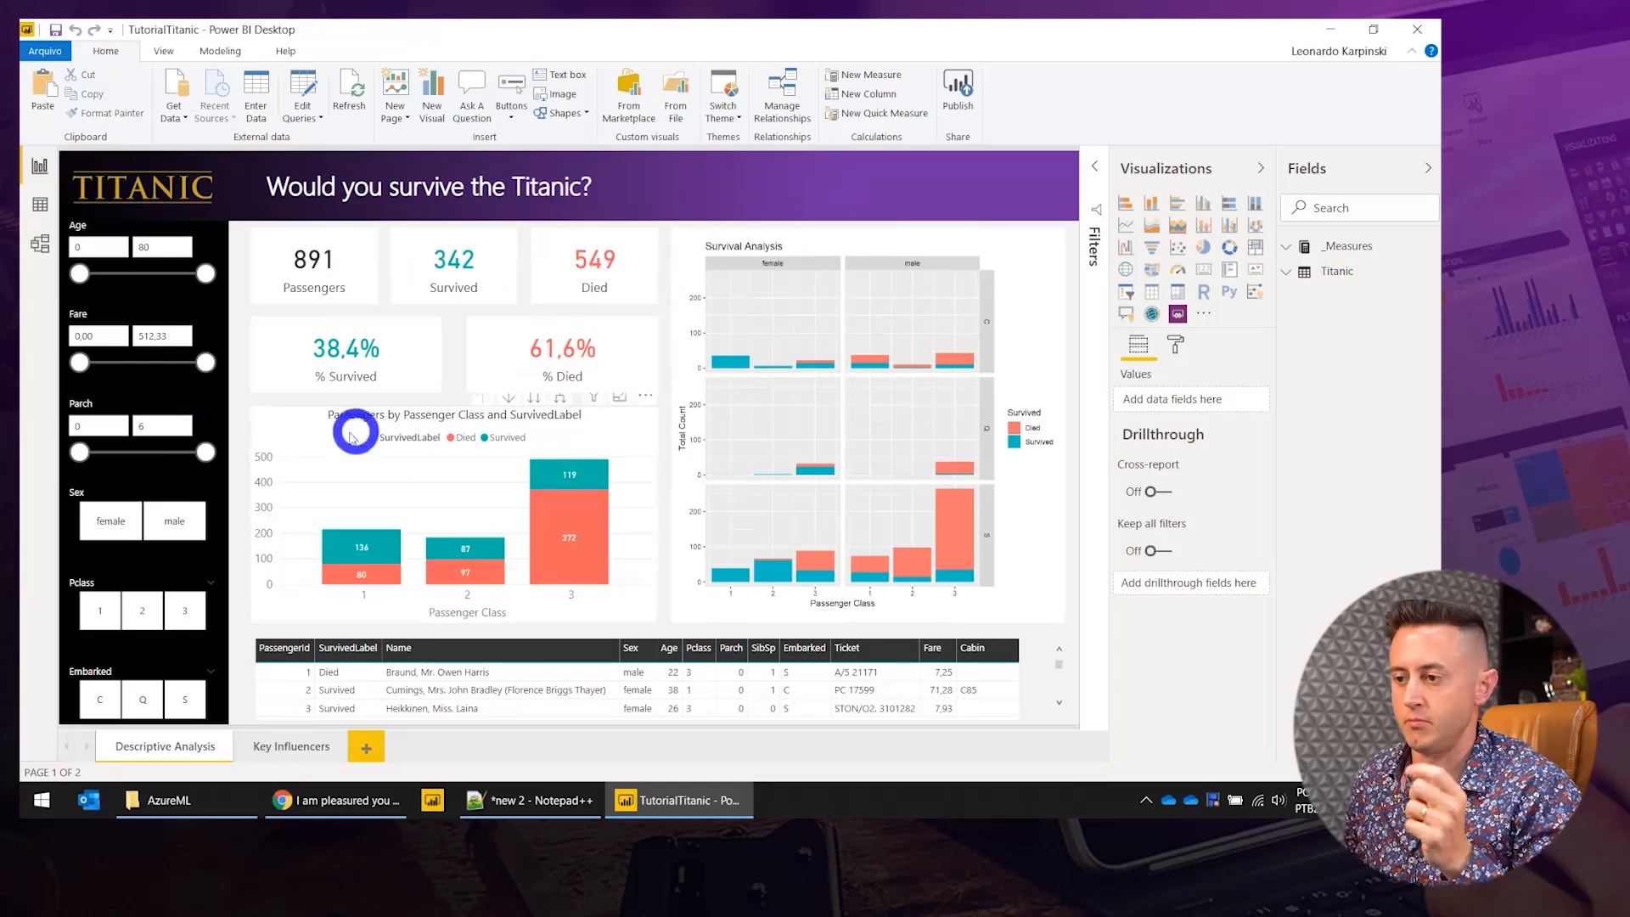
left_click(450, 418)
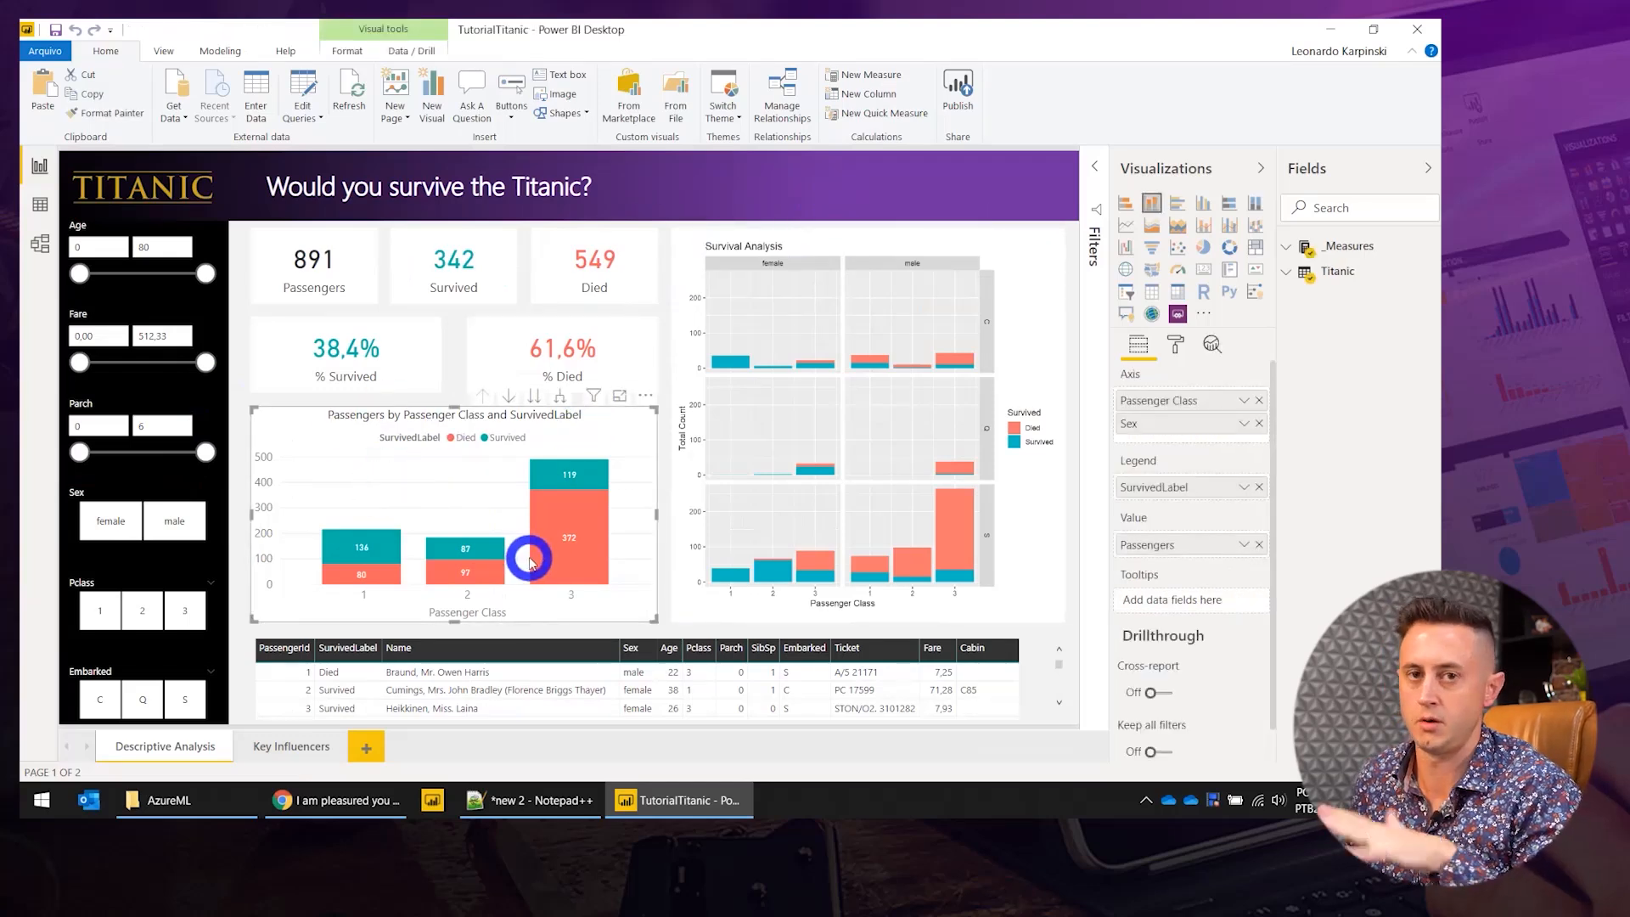
Examine the R script behind the Survival Analysis visual, then deselect the visual.
left_click(875, 237)
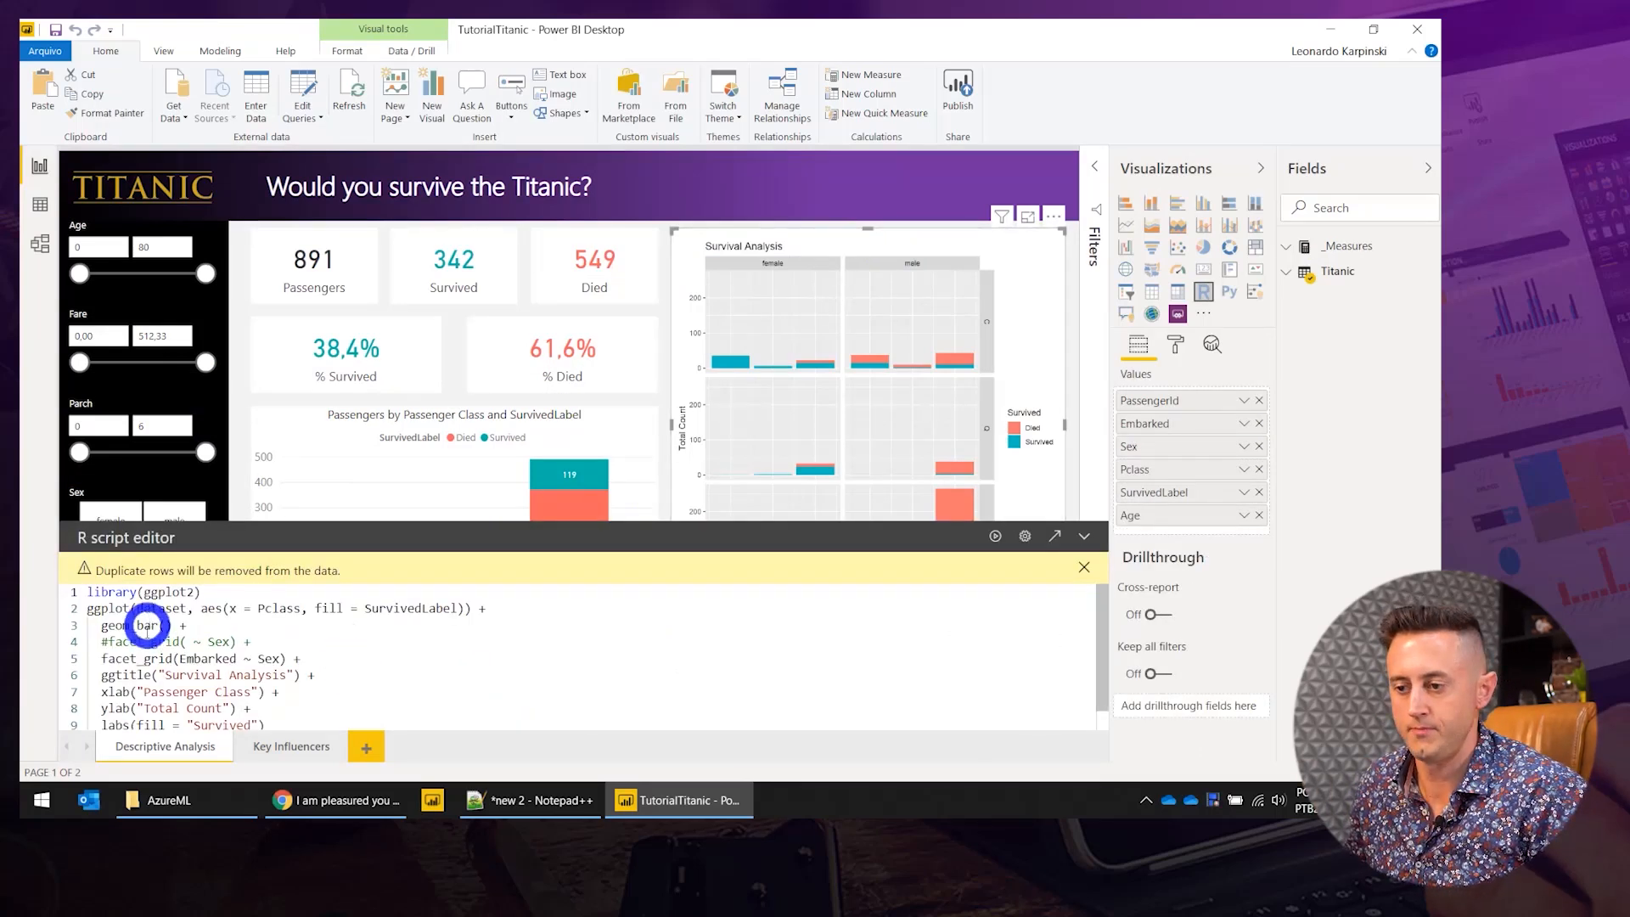
scroll(163, 654, "down", 1)
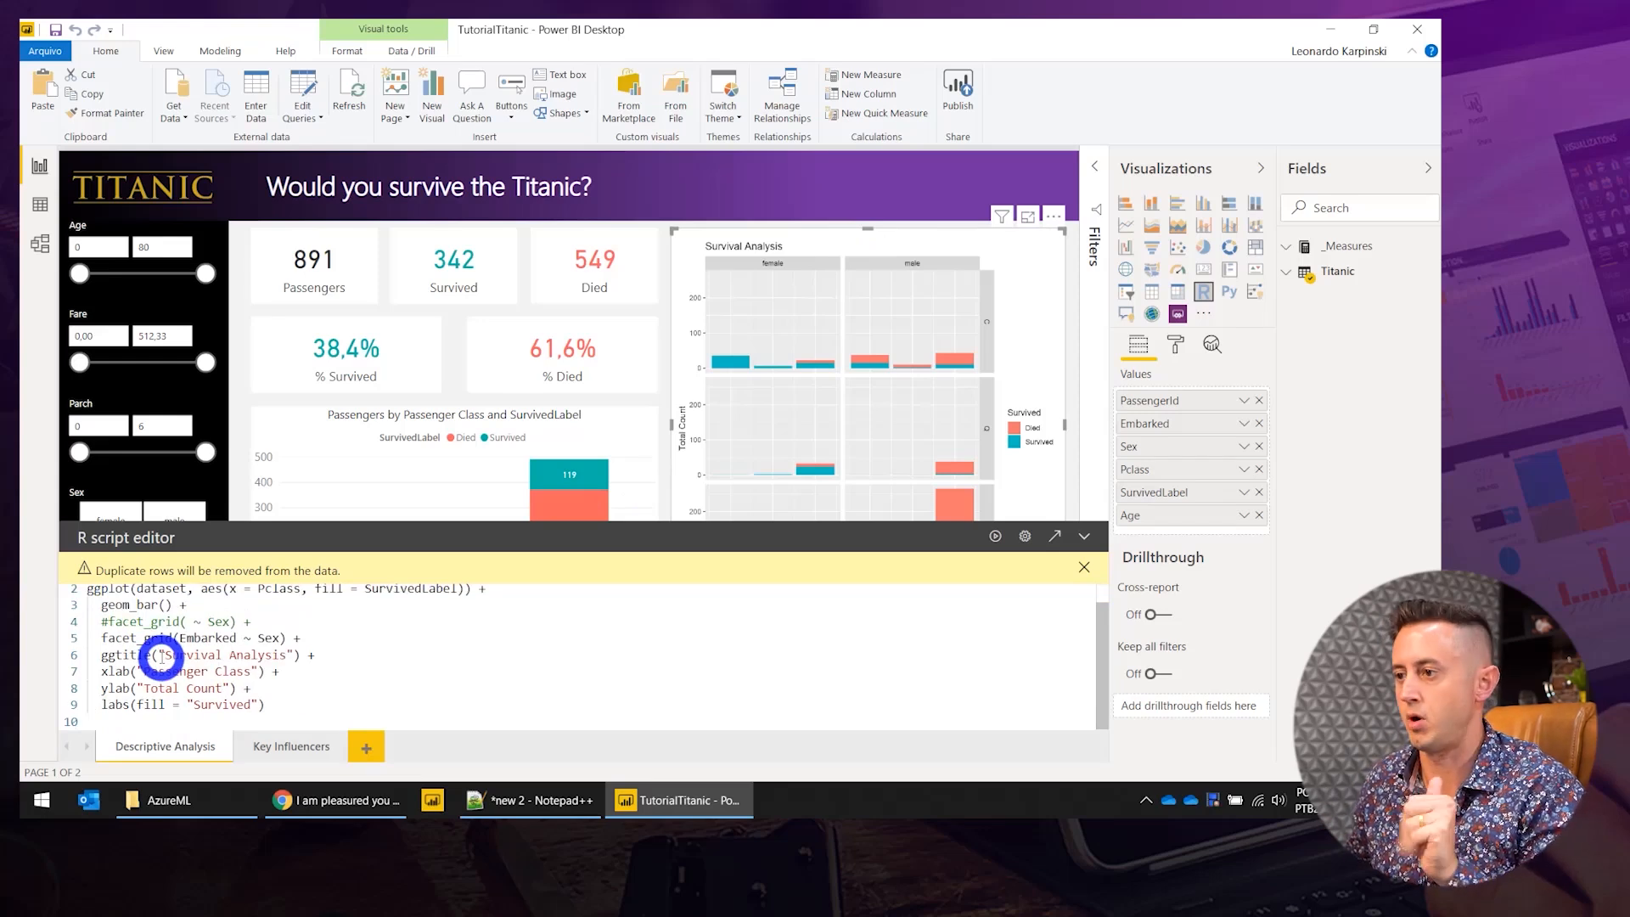
left_click(856, 180)
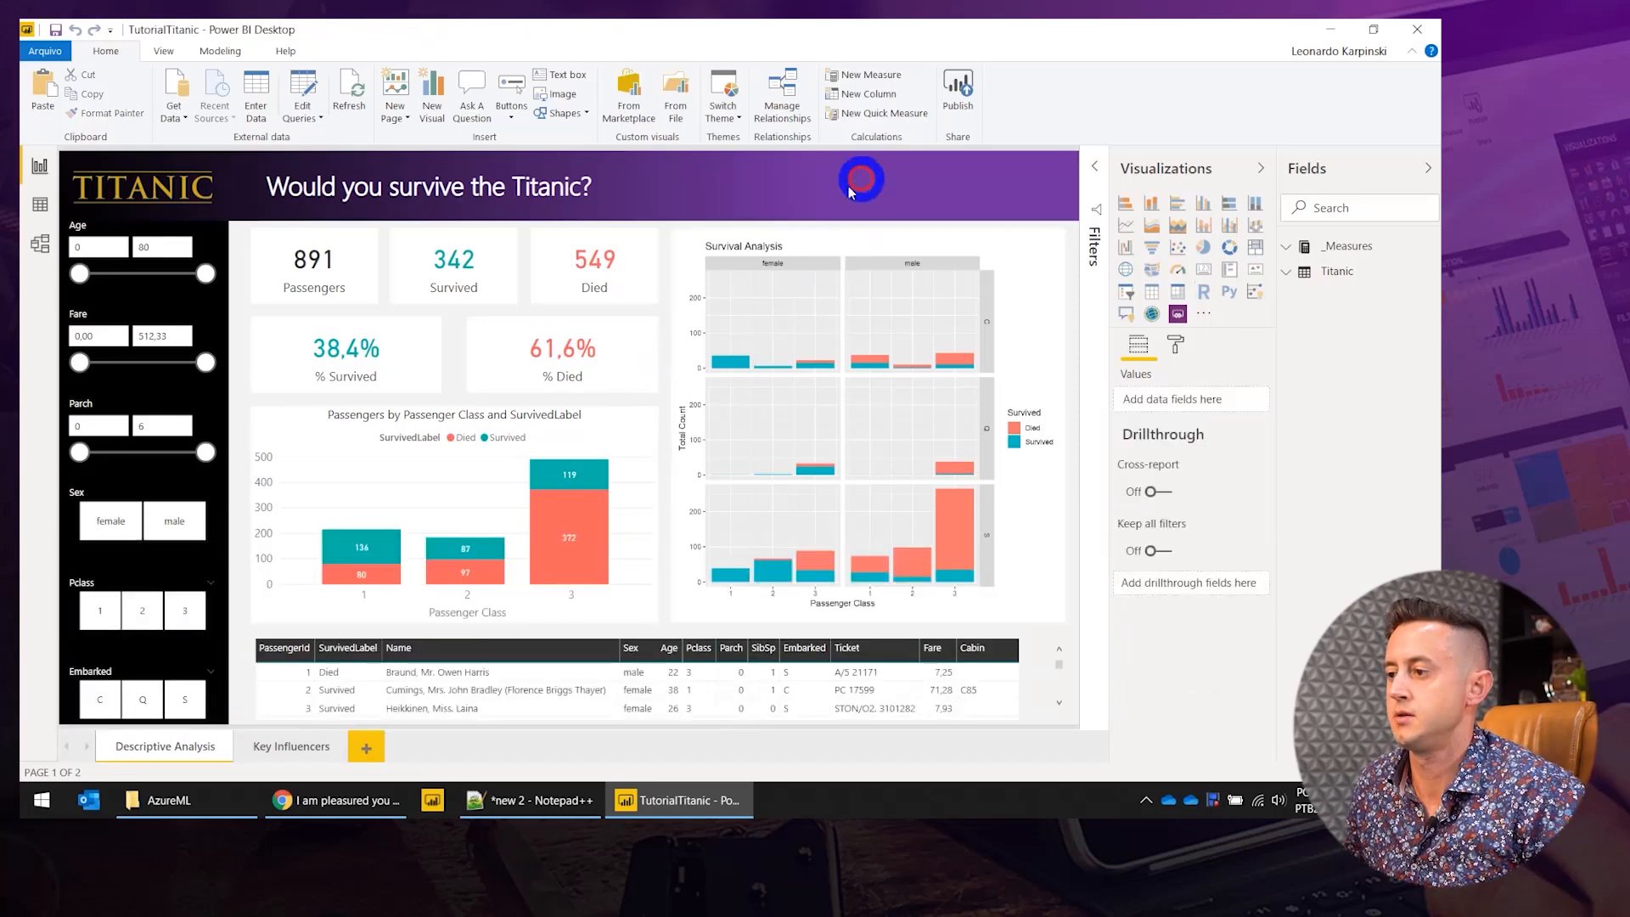
left_click(868, 261)
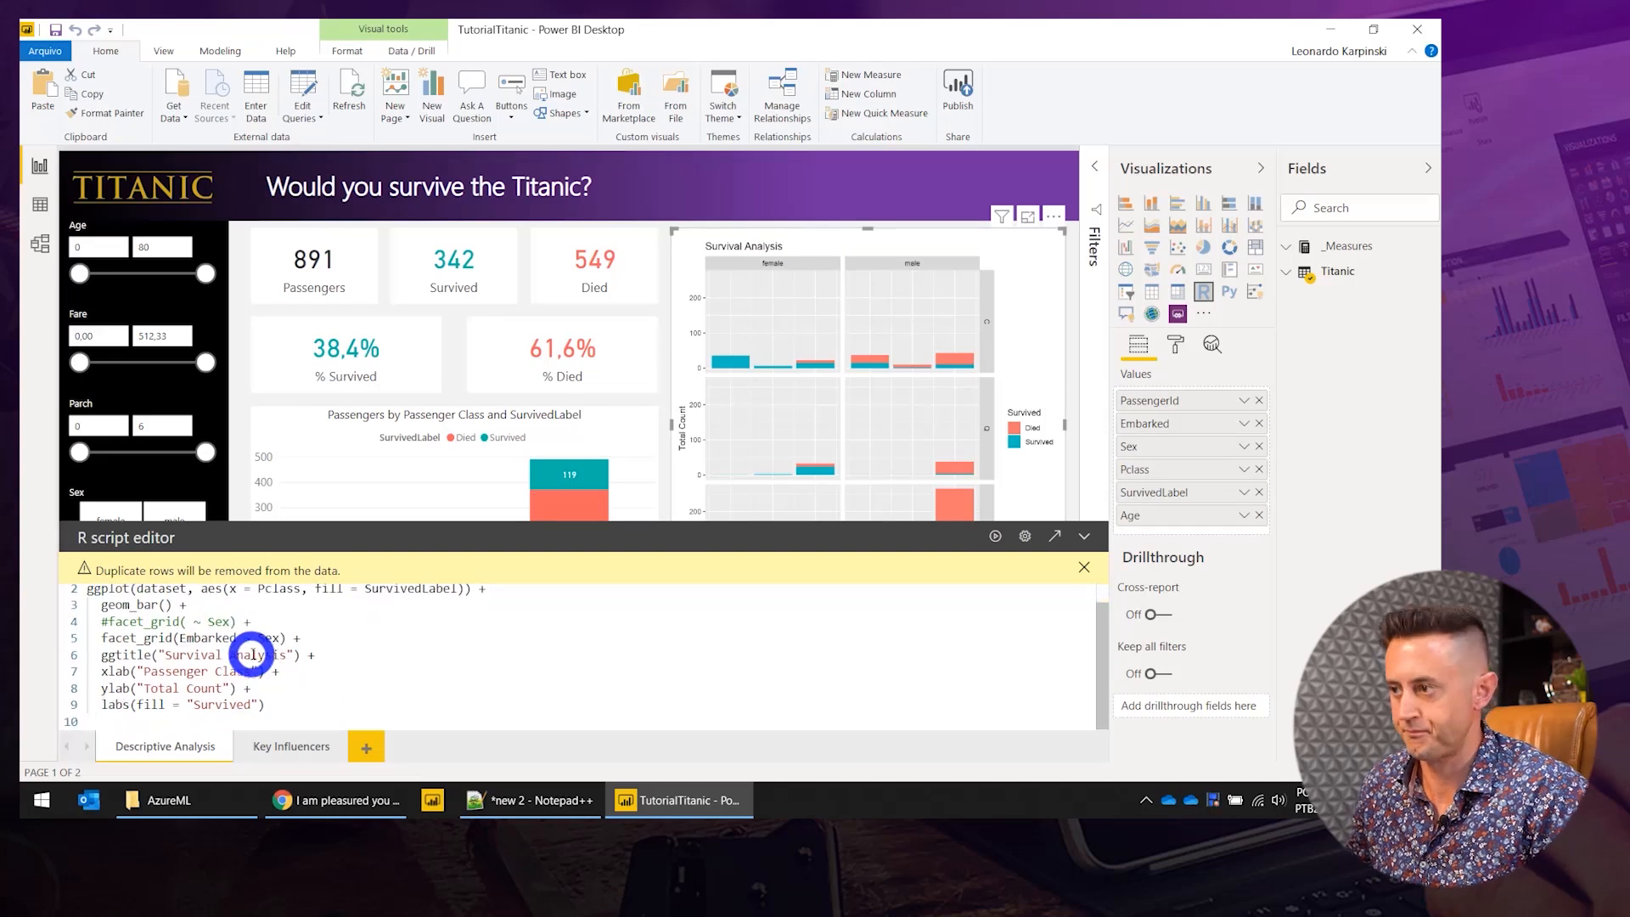
left_click(907, 183)
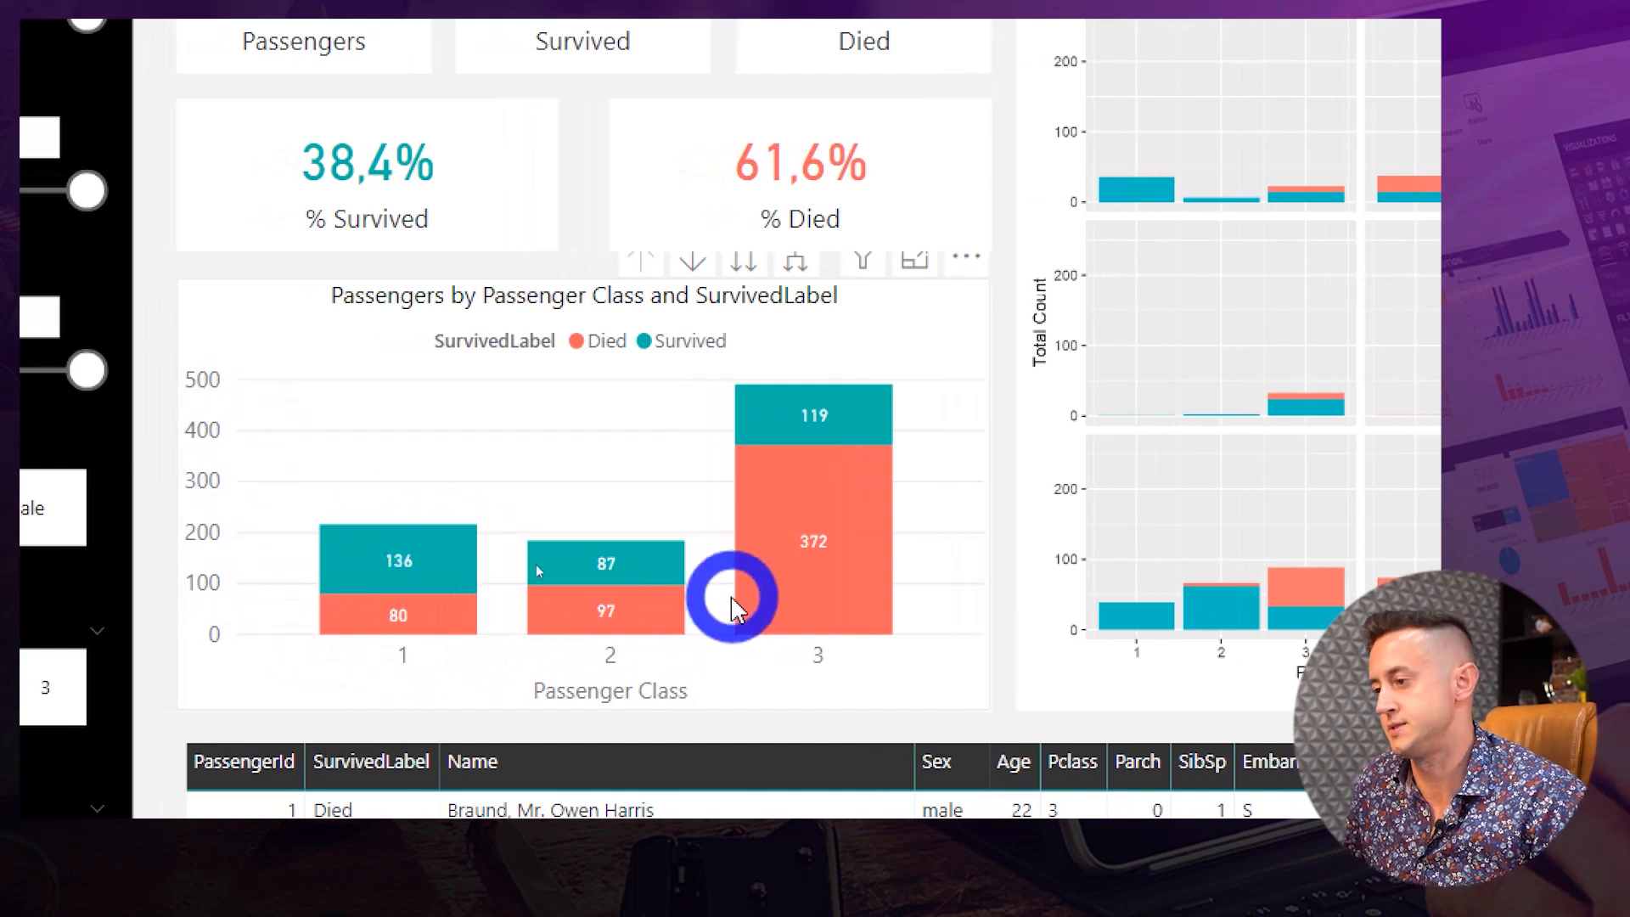
Cross-highlight the report by the Died segment of passenger class 3, then clear the highlight.
left_click(868, 596)
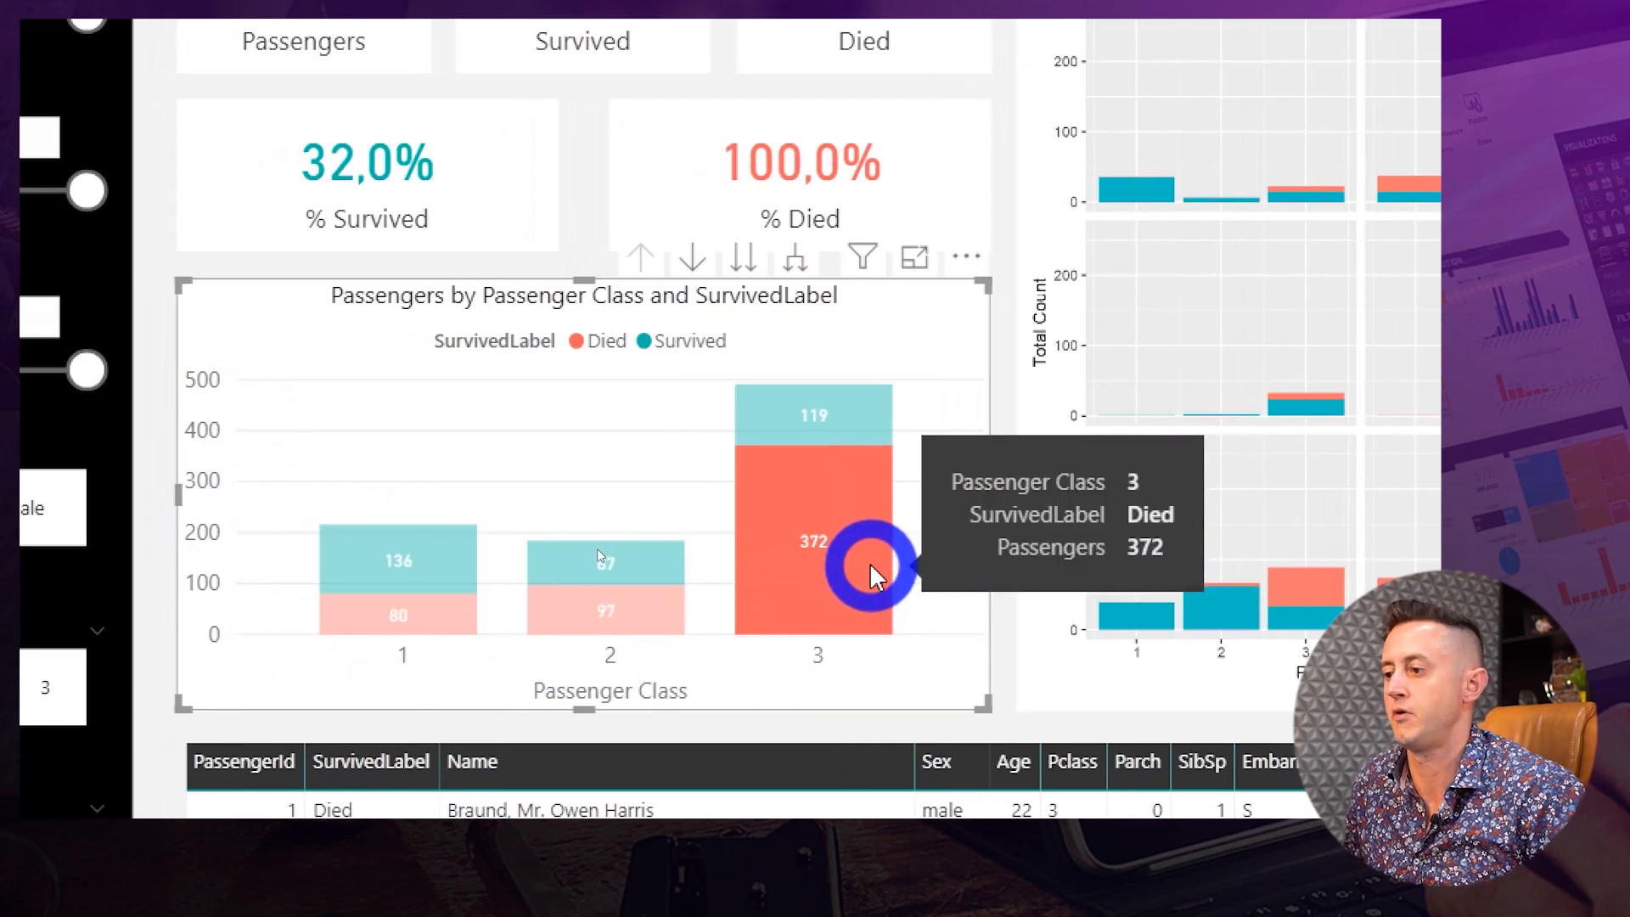
left_click(873, 498)
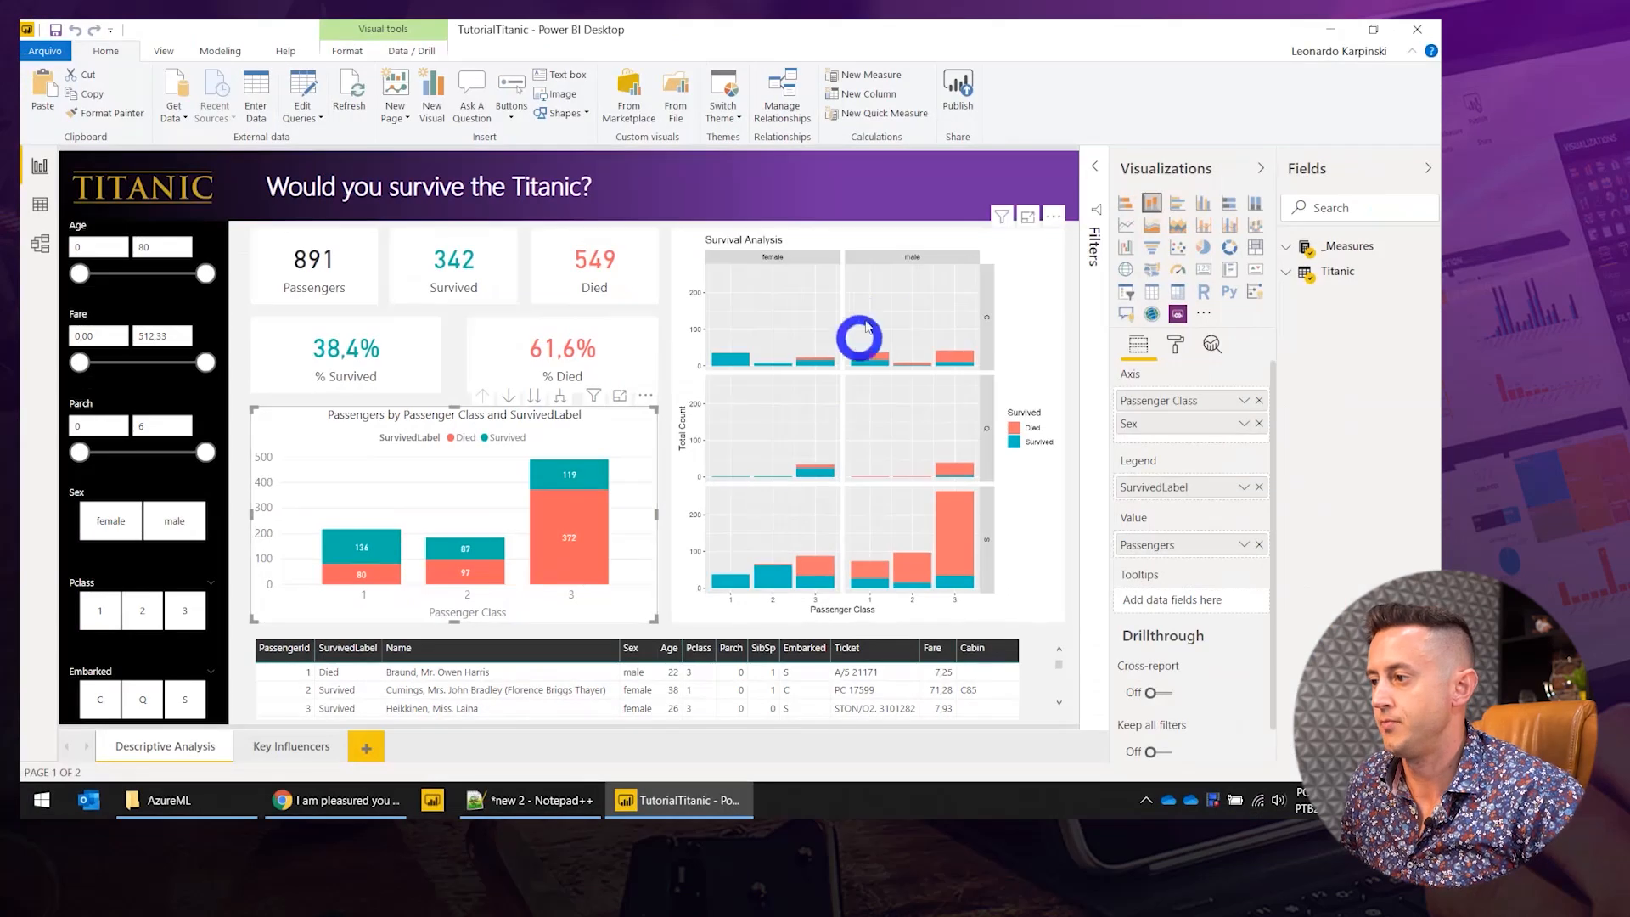
Examine the Survival Analysis visual in focus mode with the R script editor collapsed, then return to the report and deselect it.
left_click(902, 234)
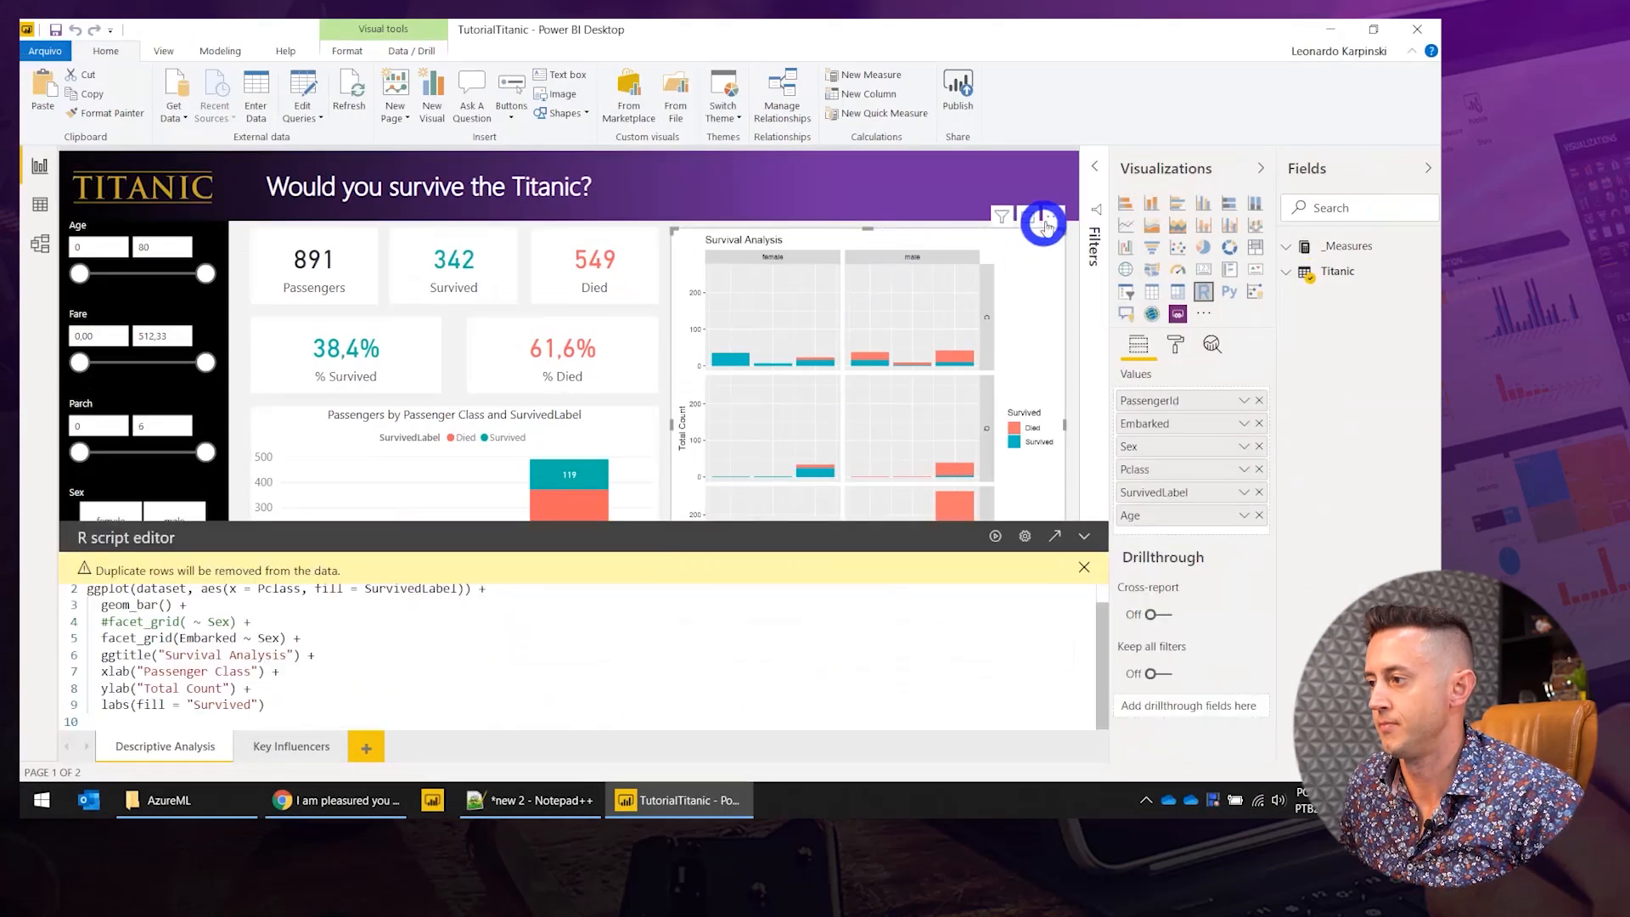
left_click(1027, 218)
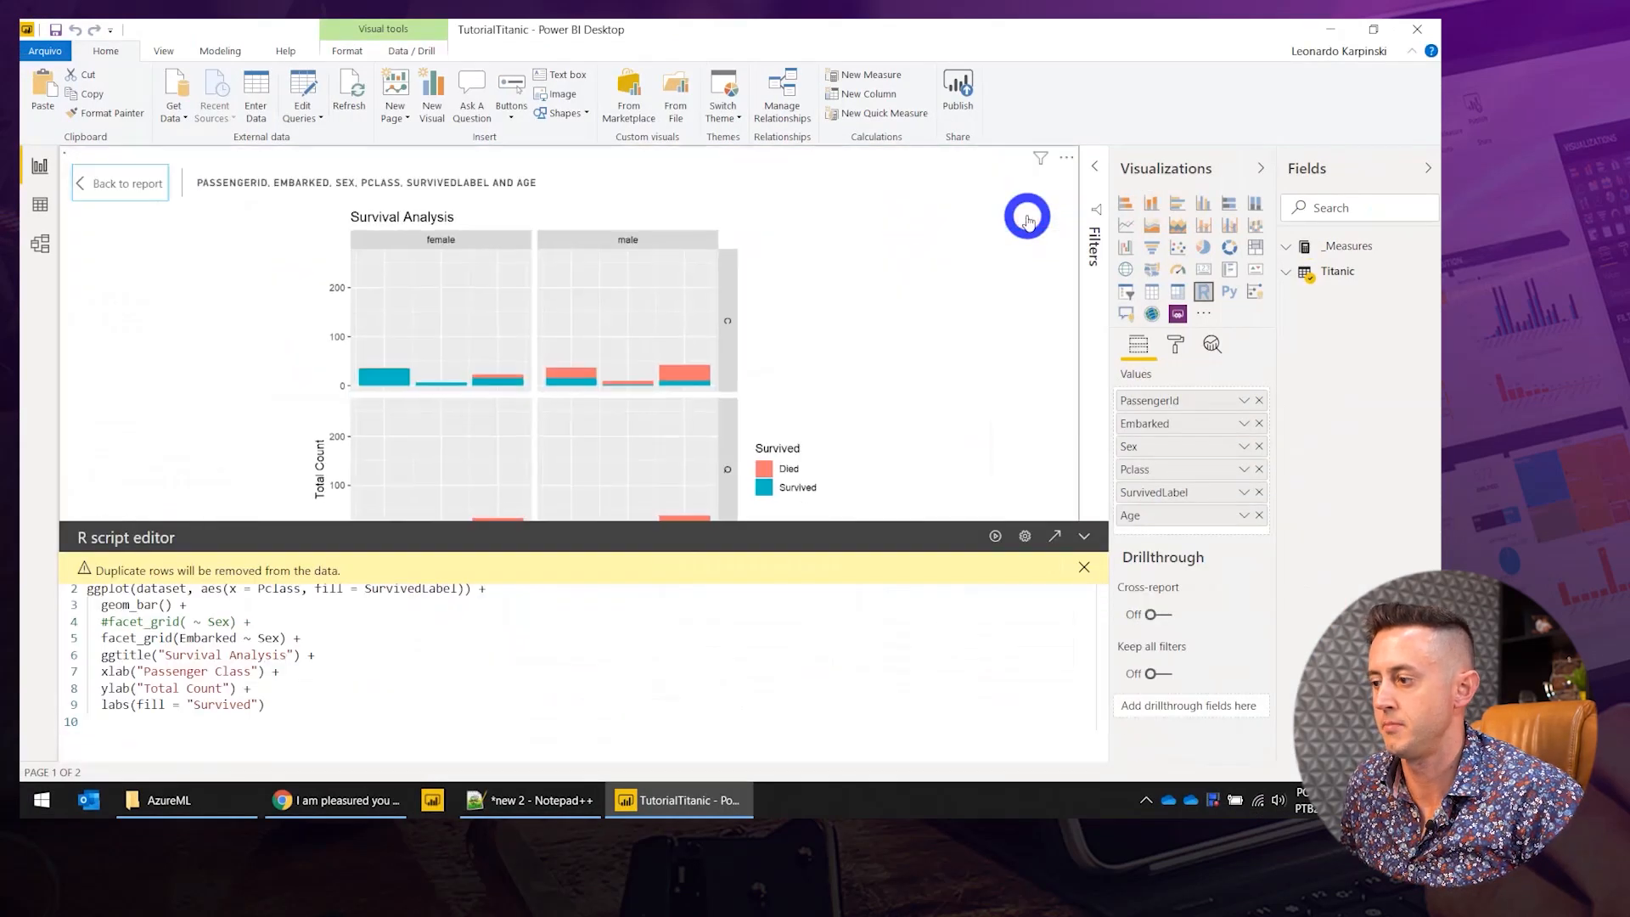
left_click(1085, 536)
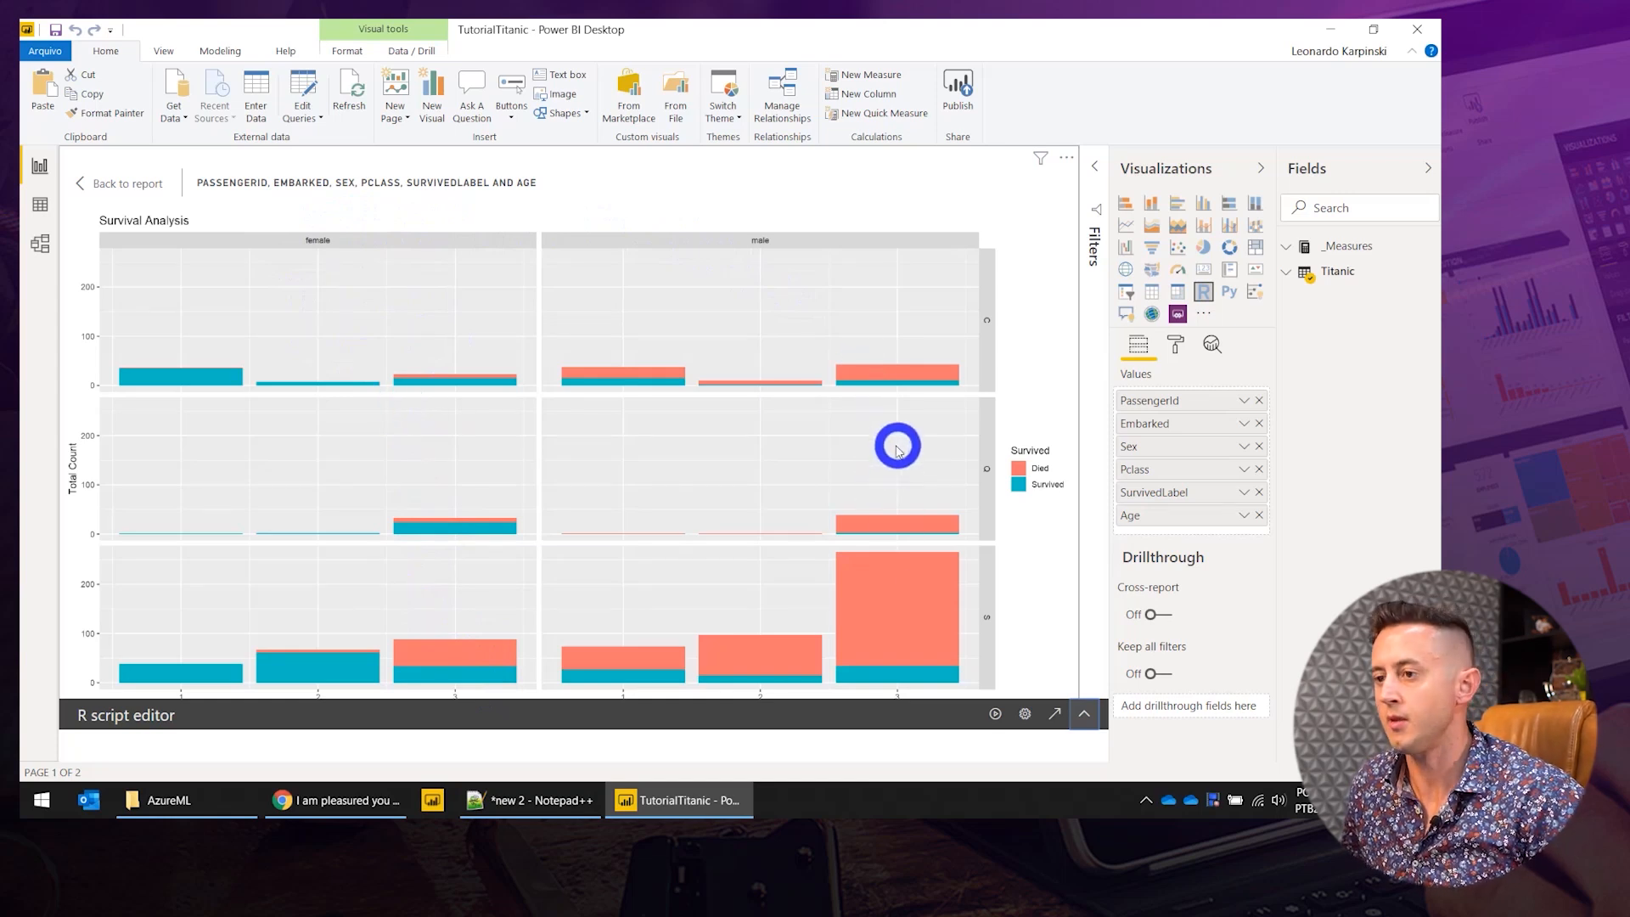
left_click(113, 193)
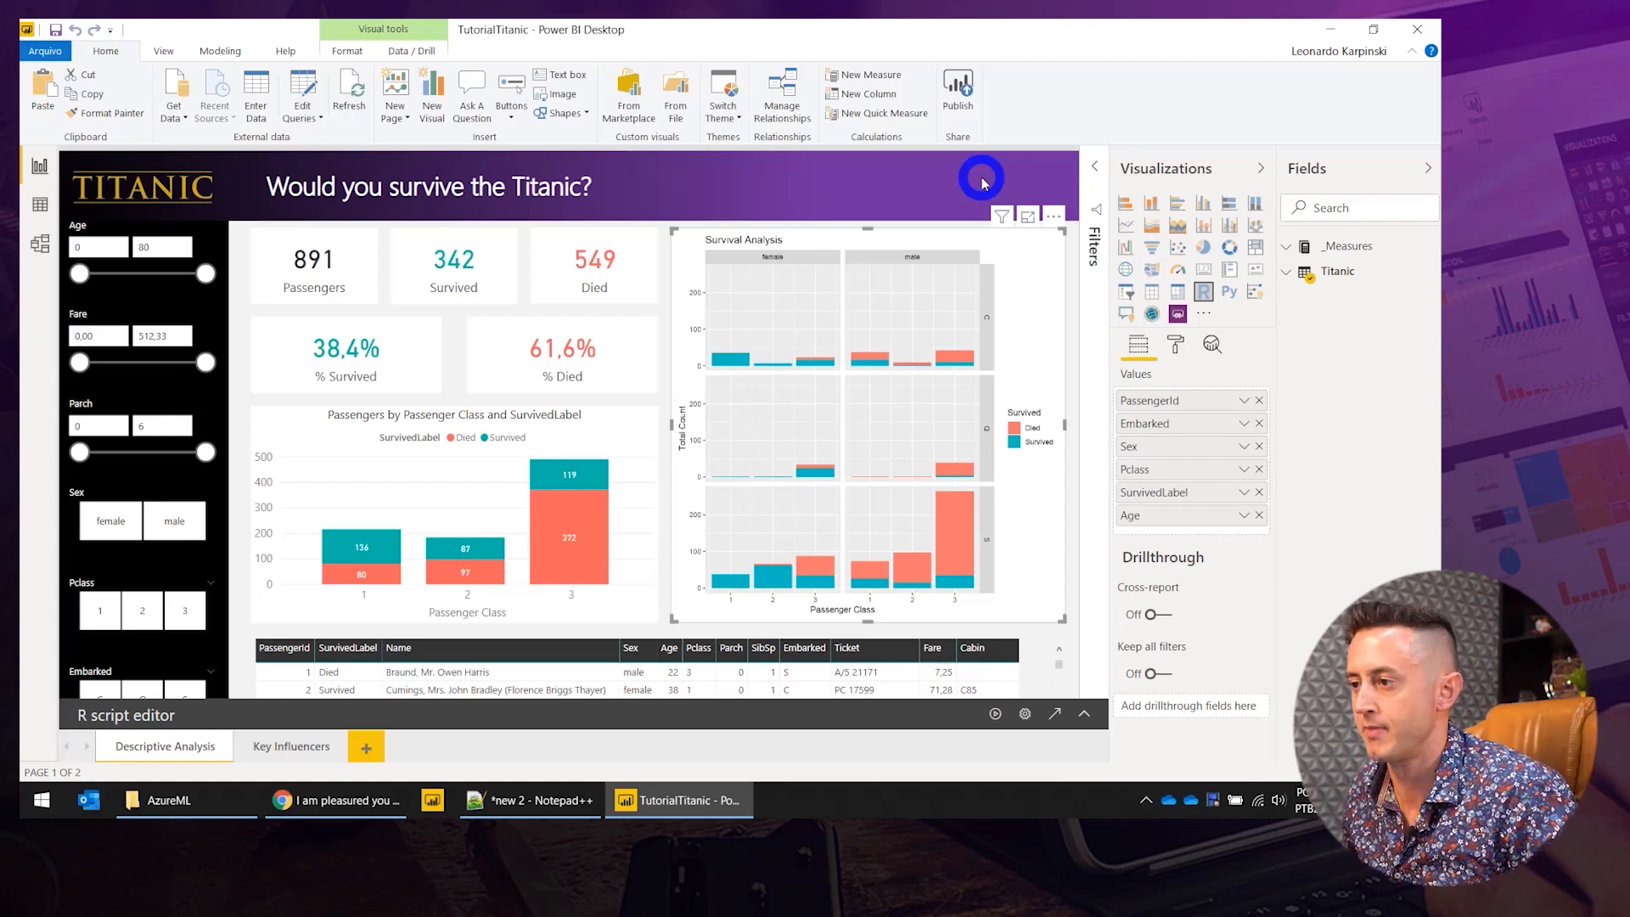
left_click(870, 188)
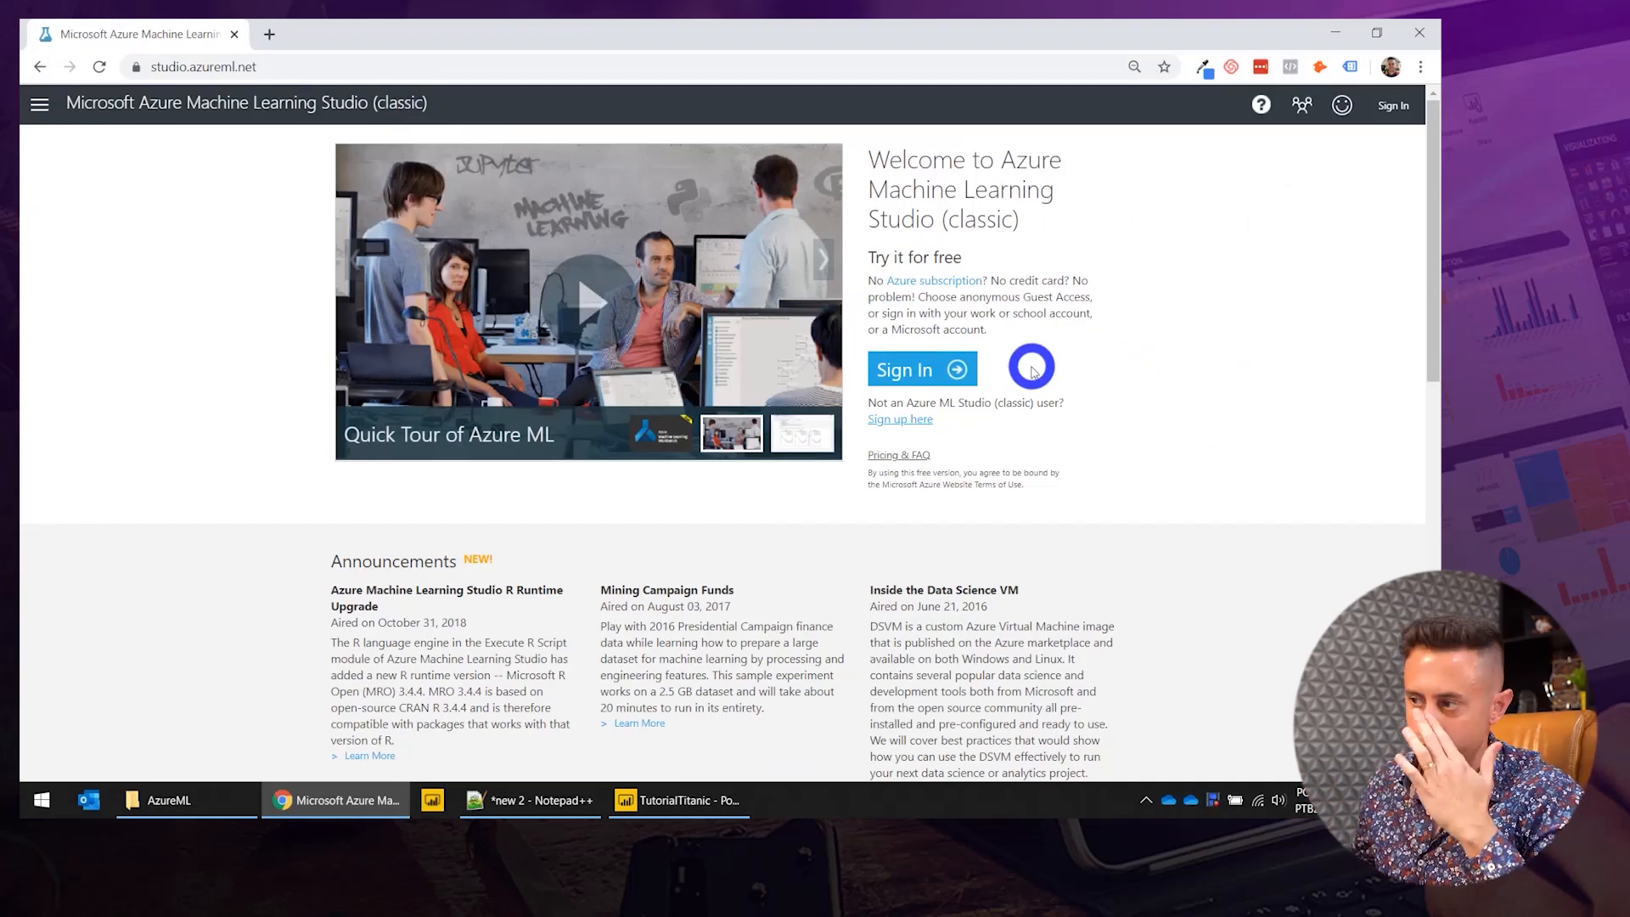
Sign in to Microsoft Azure Machine Learning Studio (classic) with the first listed Microsoft account and stay signed in.
left_click(907, 372)
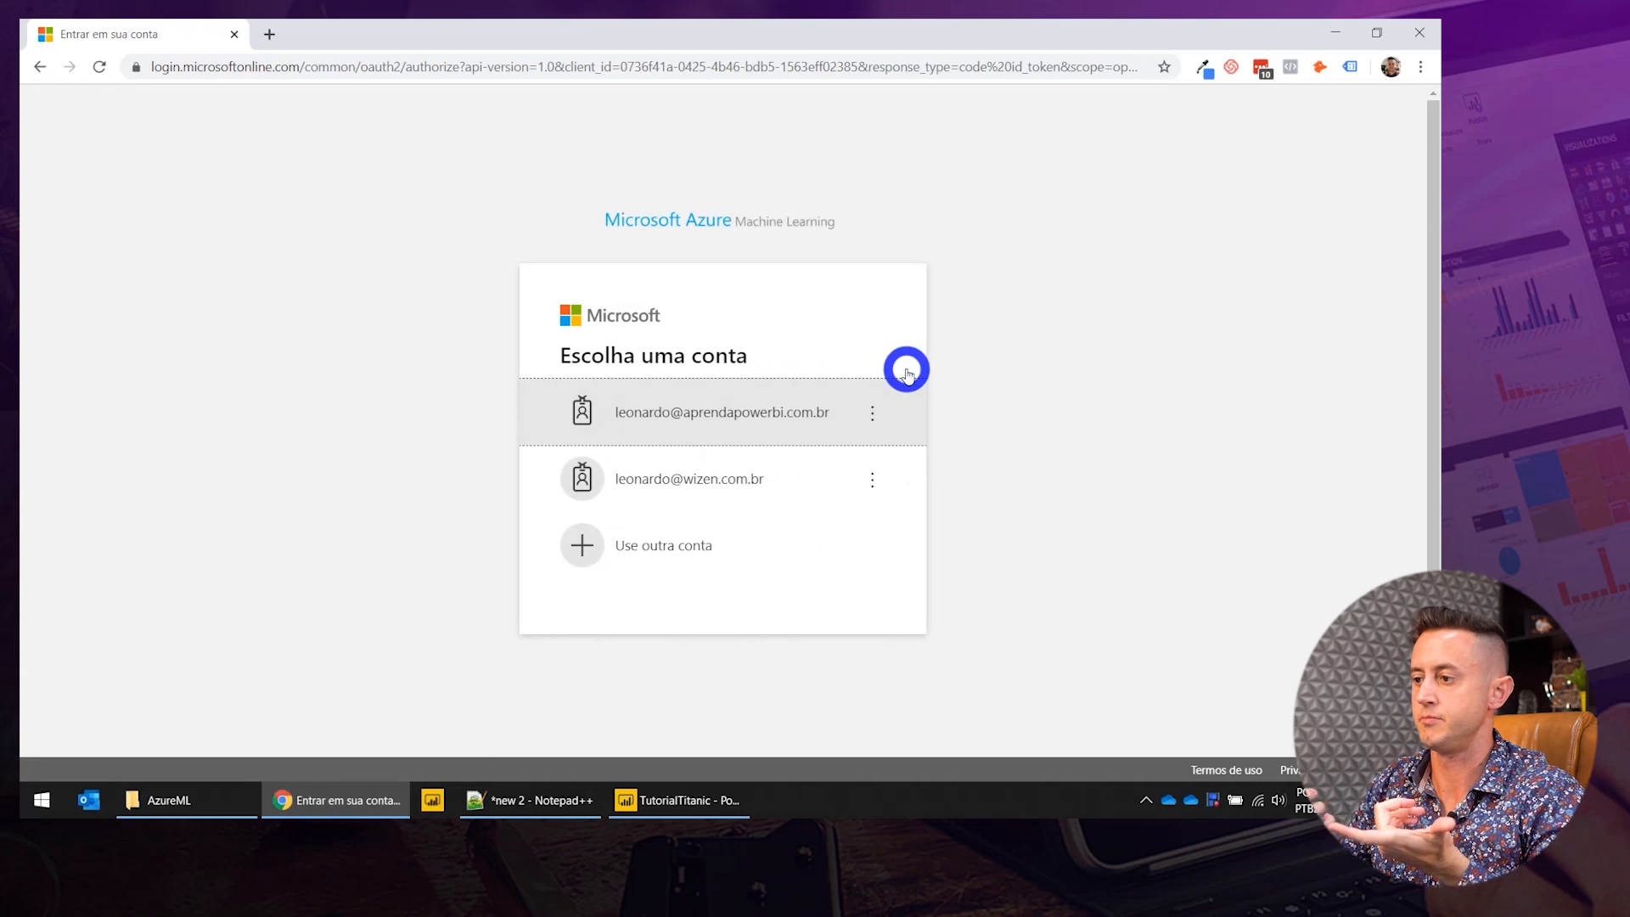
left_click(645, 410)
left_click(836, 546)
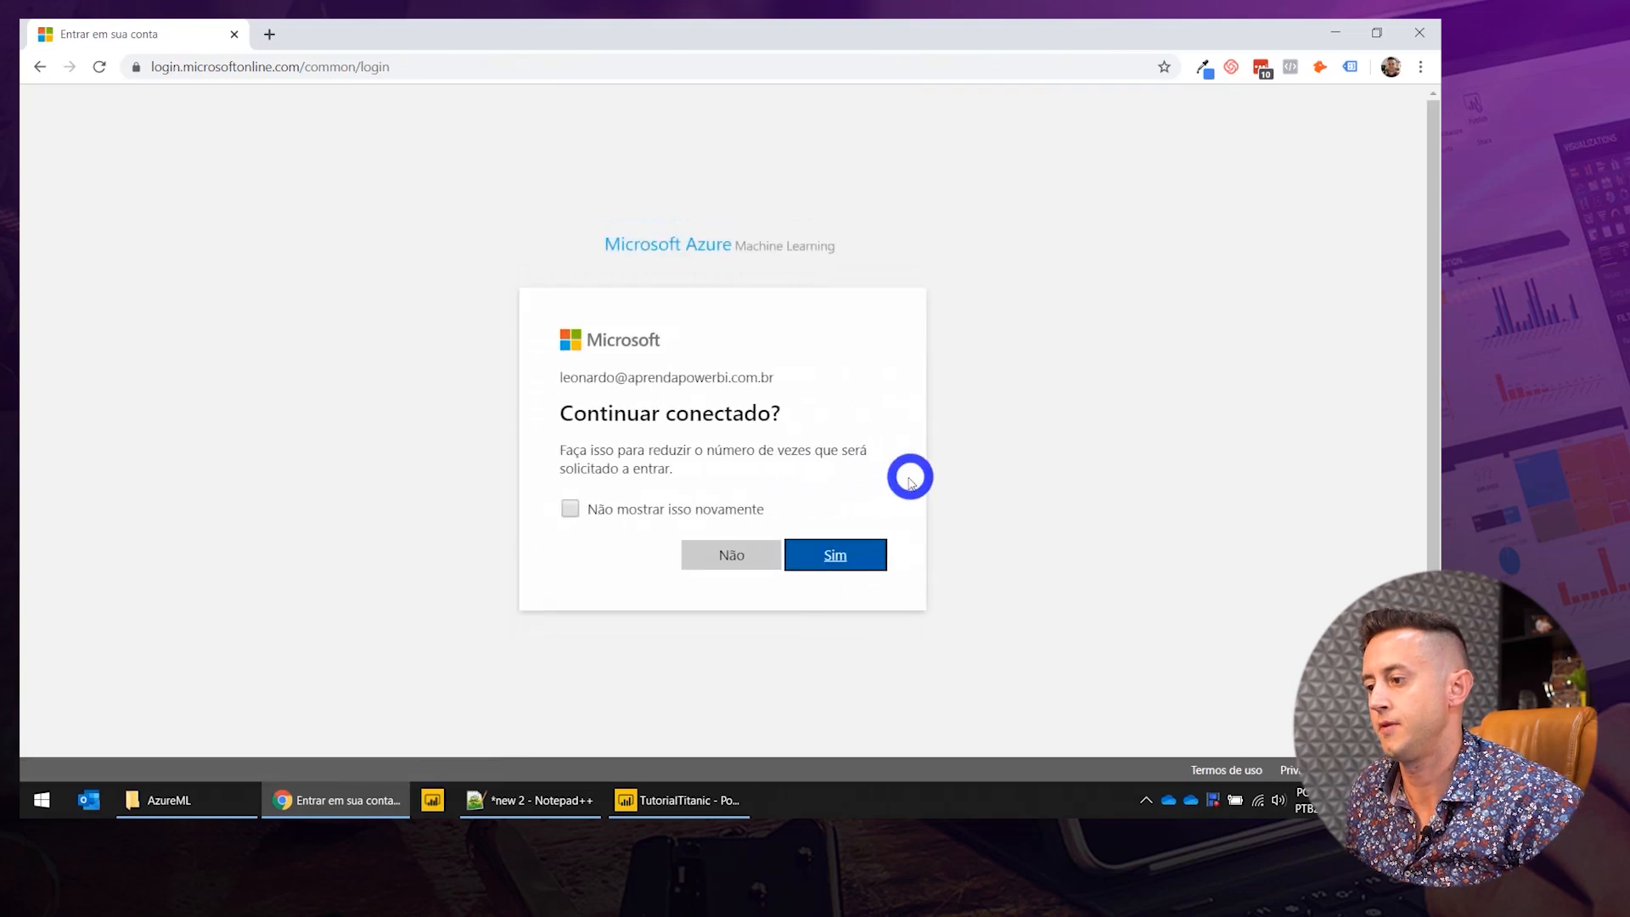
left_click(866, 556)
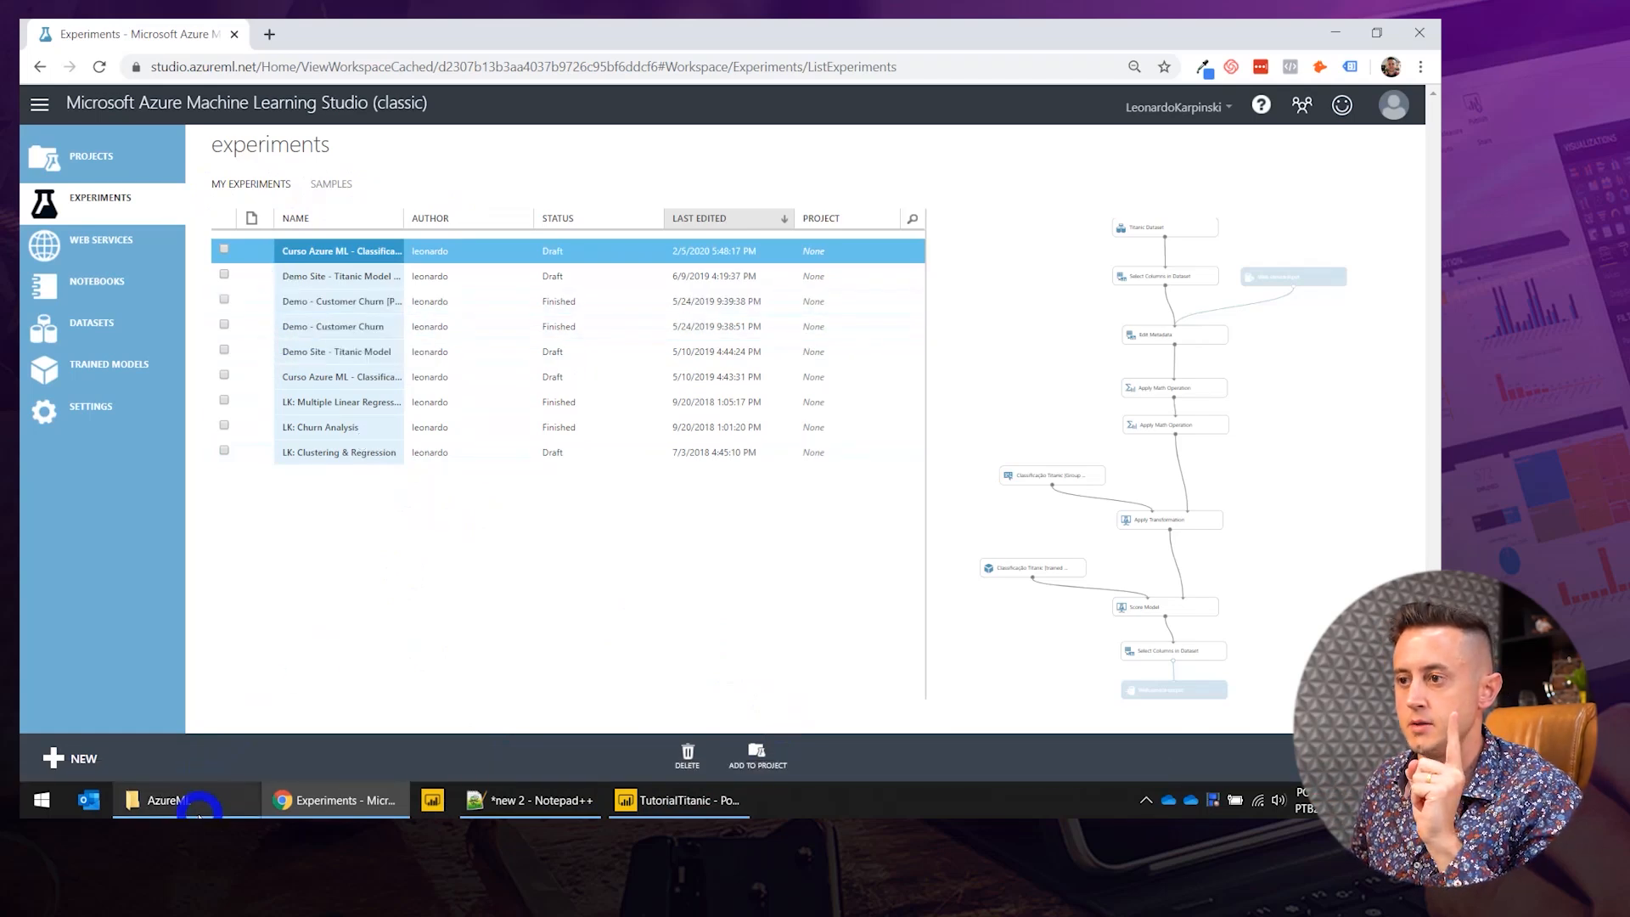
Check the titanic.csv file in the AzureML folder, then return to the Azure Machine Learning Studio experiments in the browser.
left_click(169, 800)
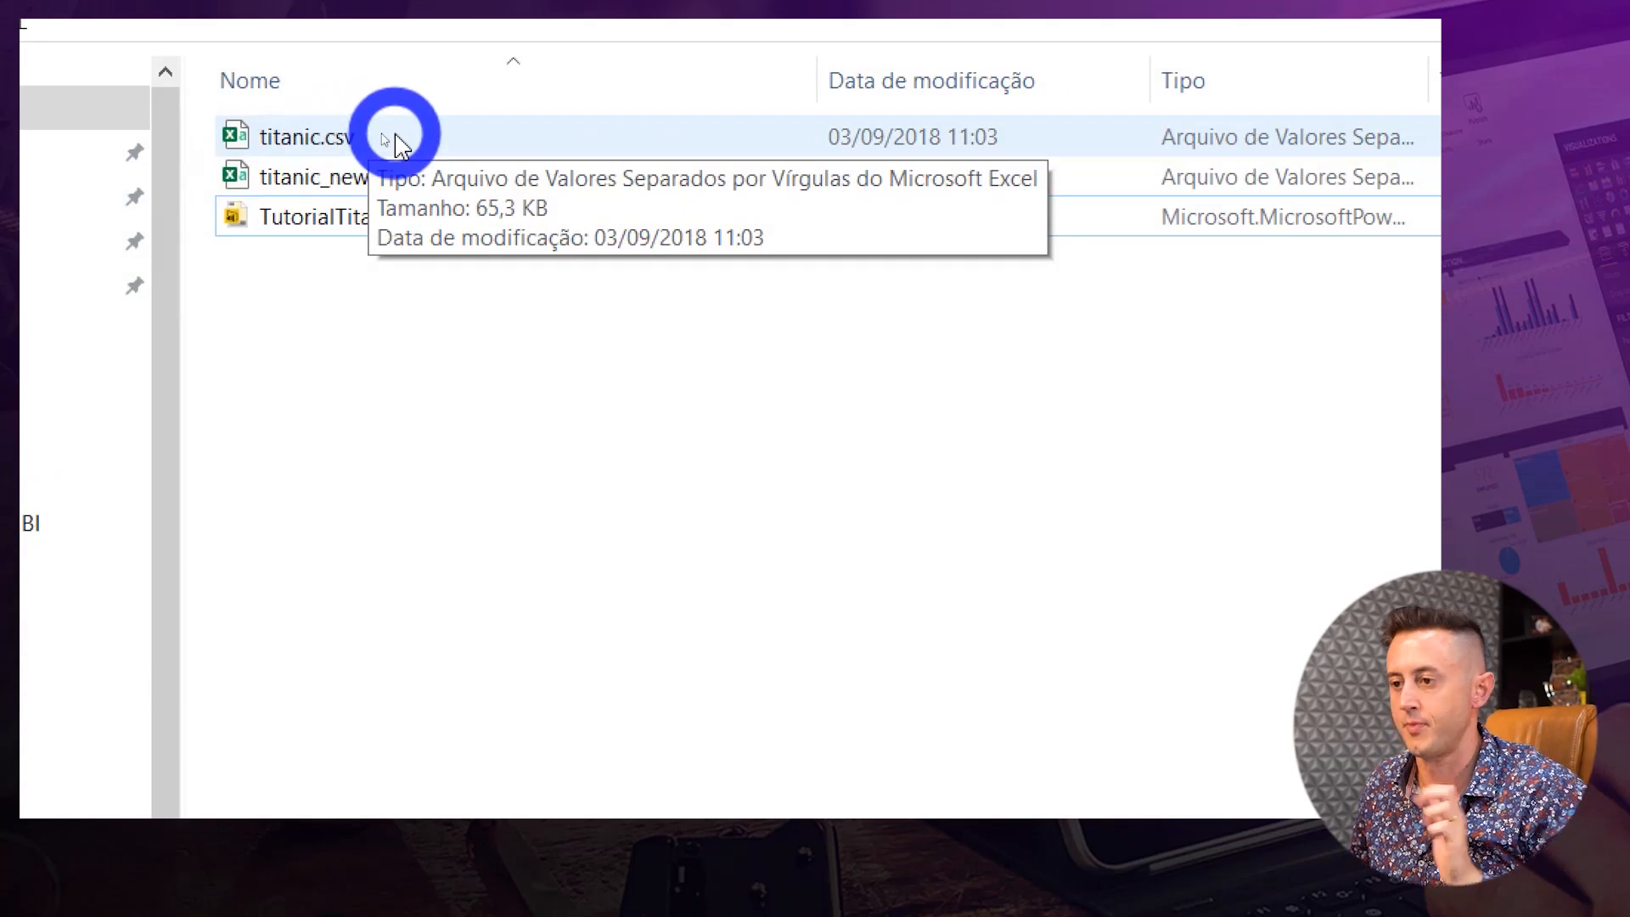
left_click(386, 801)
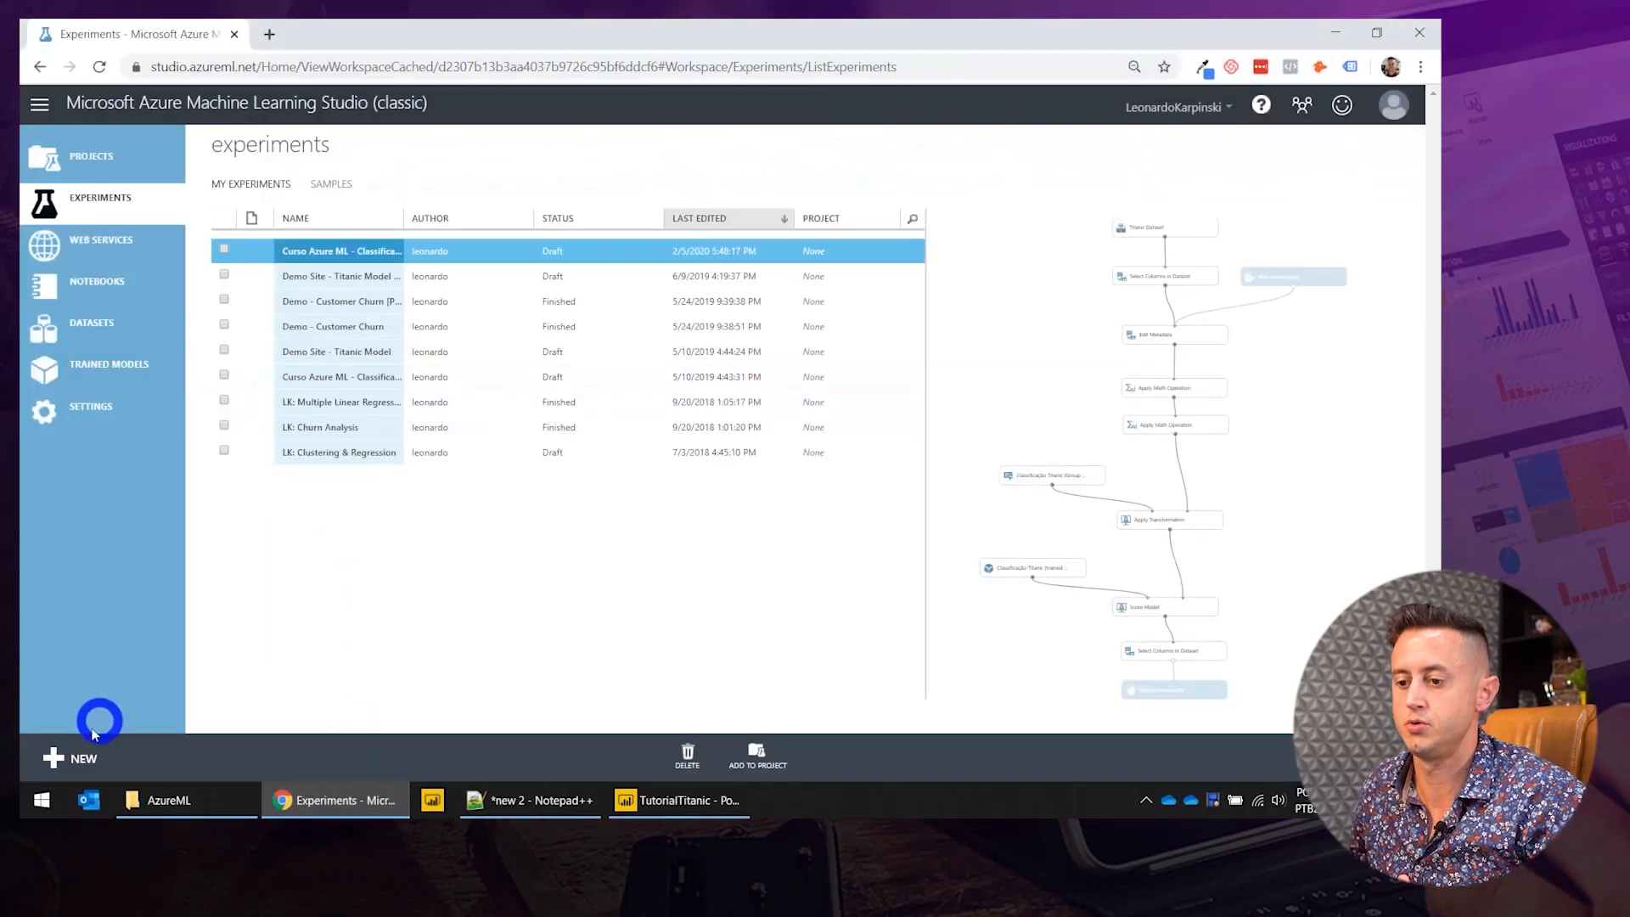
Prepare to upload titanic.csv from the desktop's AzureML folder as a new version of the existing Titanic Dataset, then cancel the upload.
left_click(69, 757)
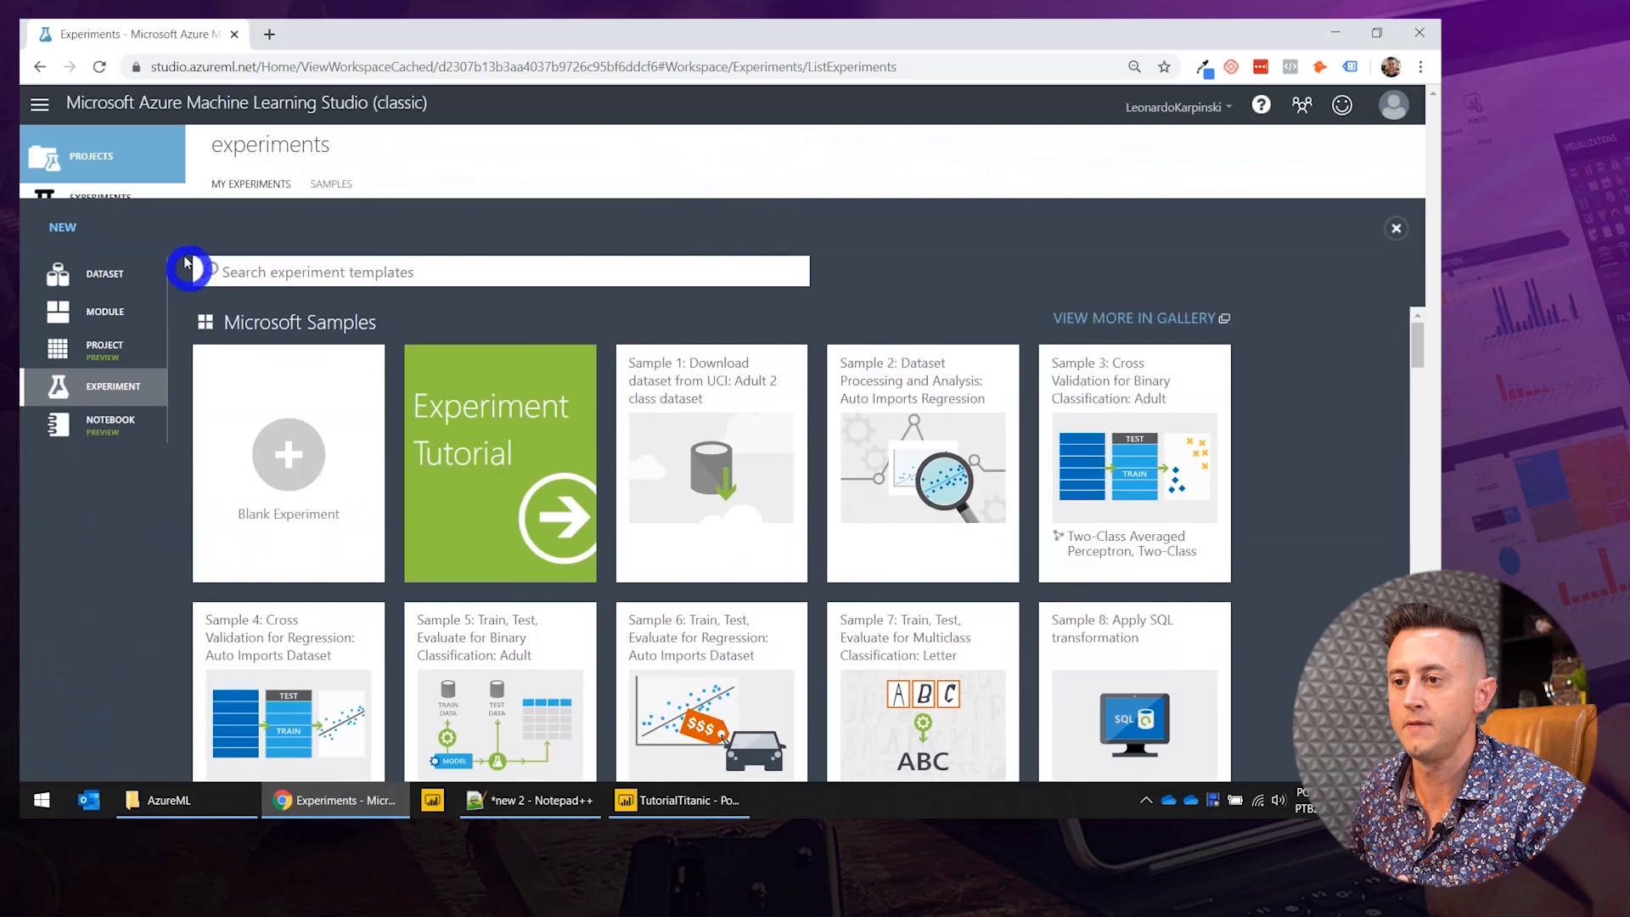
left_click(117, 279)
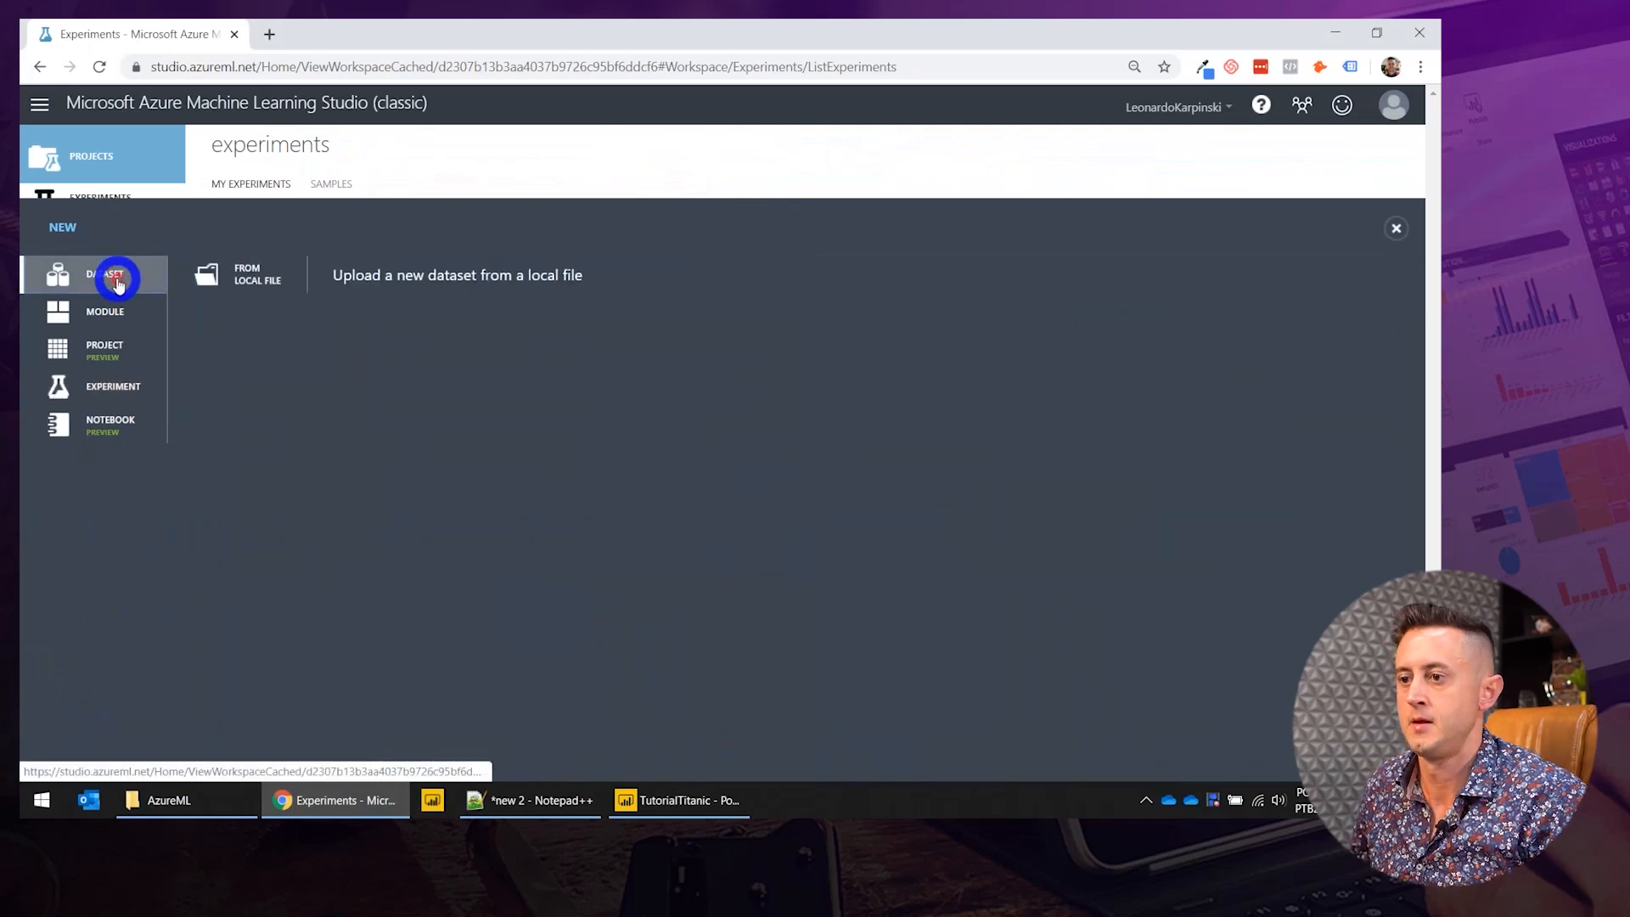
left_click(259, 270)
left_click(629, 344)
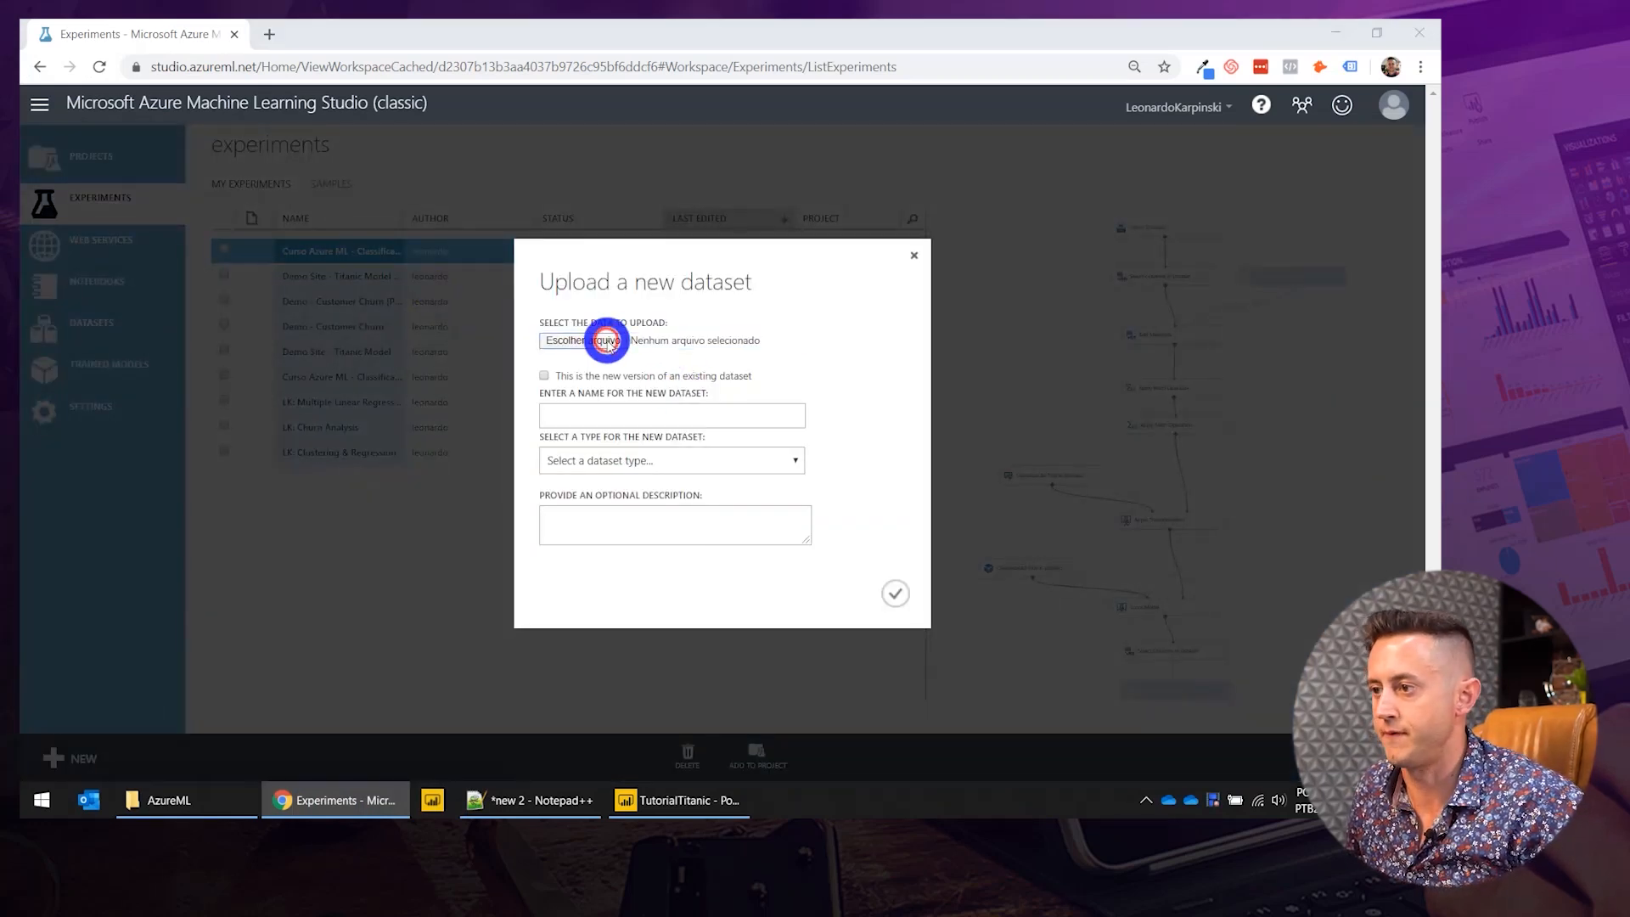
left_click(113, 180)
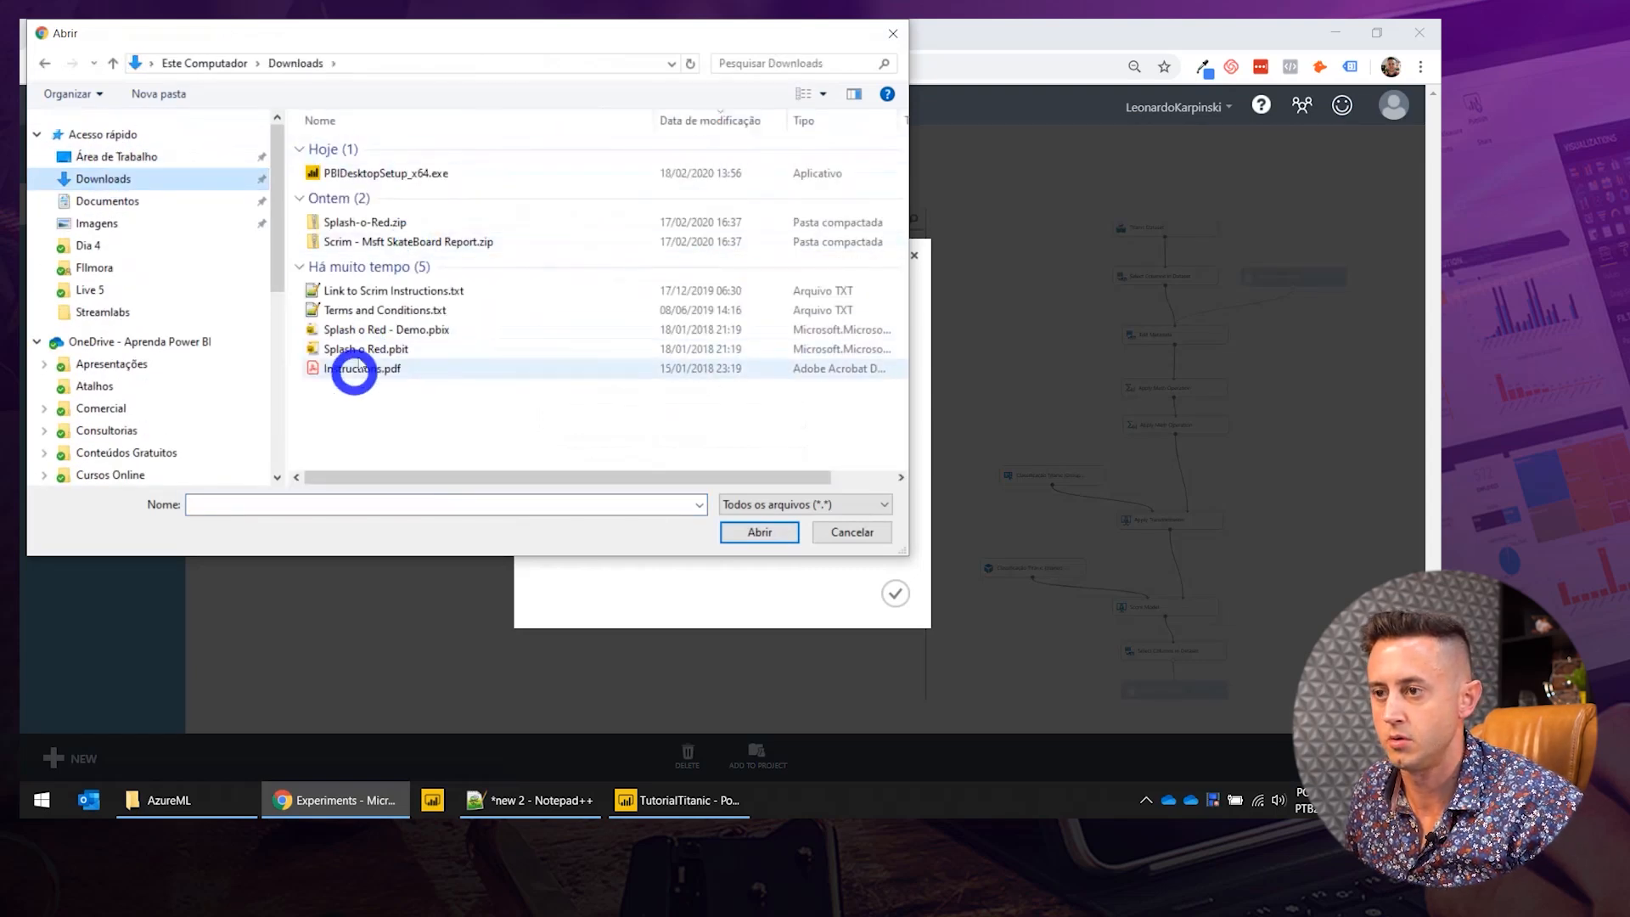
left_click(128, 156)
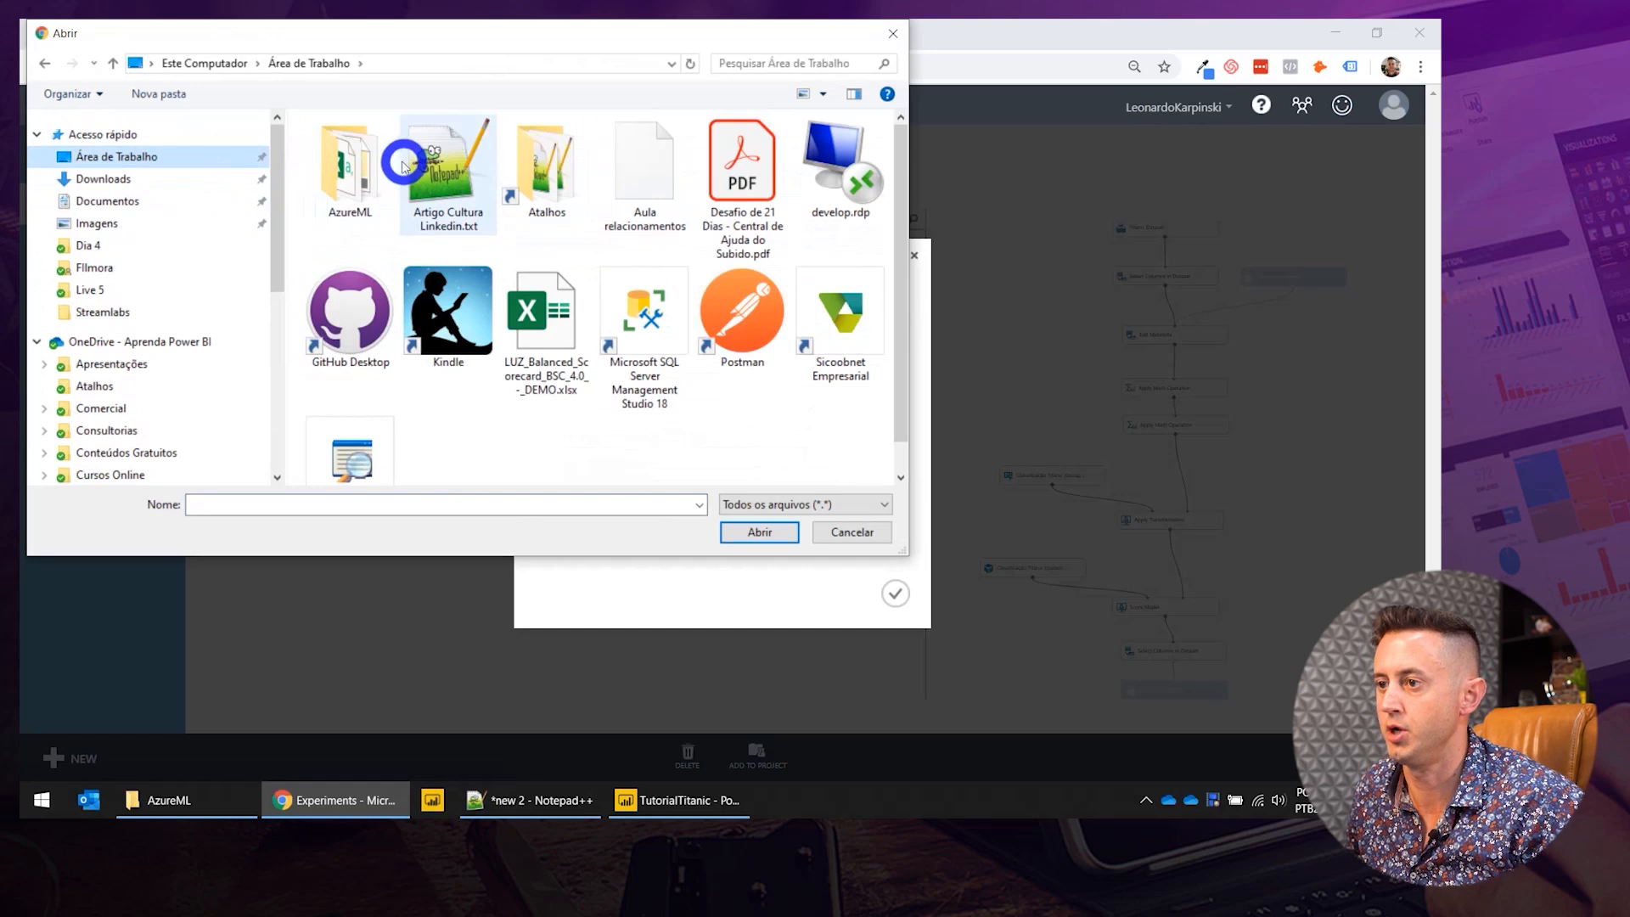
double_click(376, 172)
double_click(382, 142)
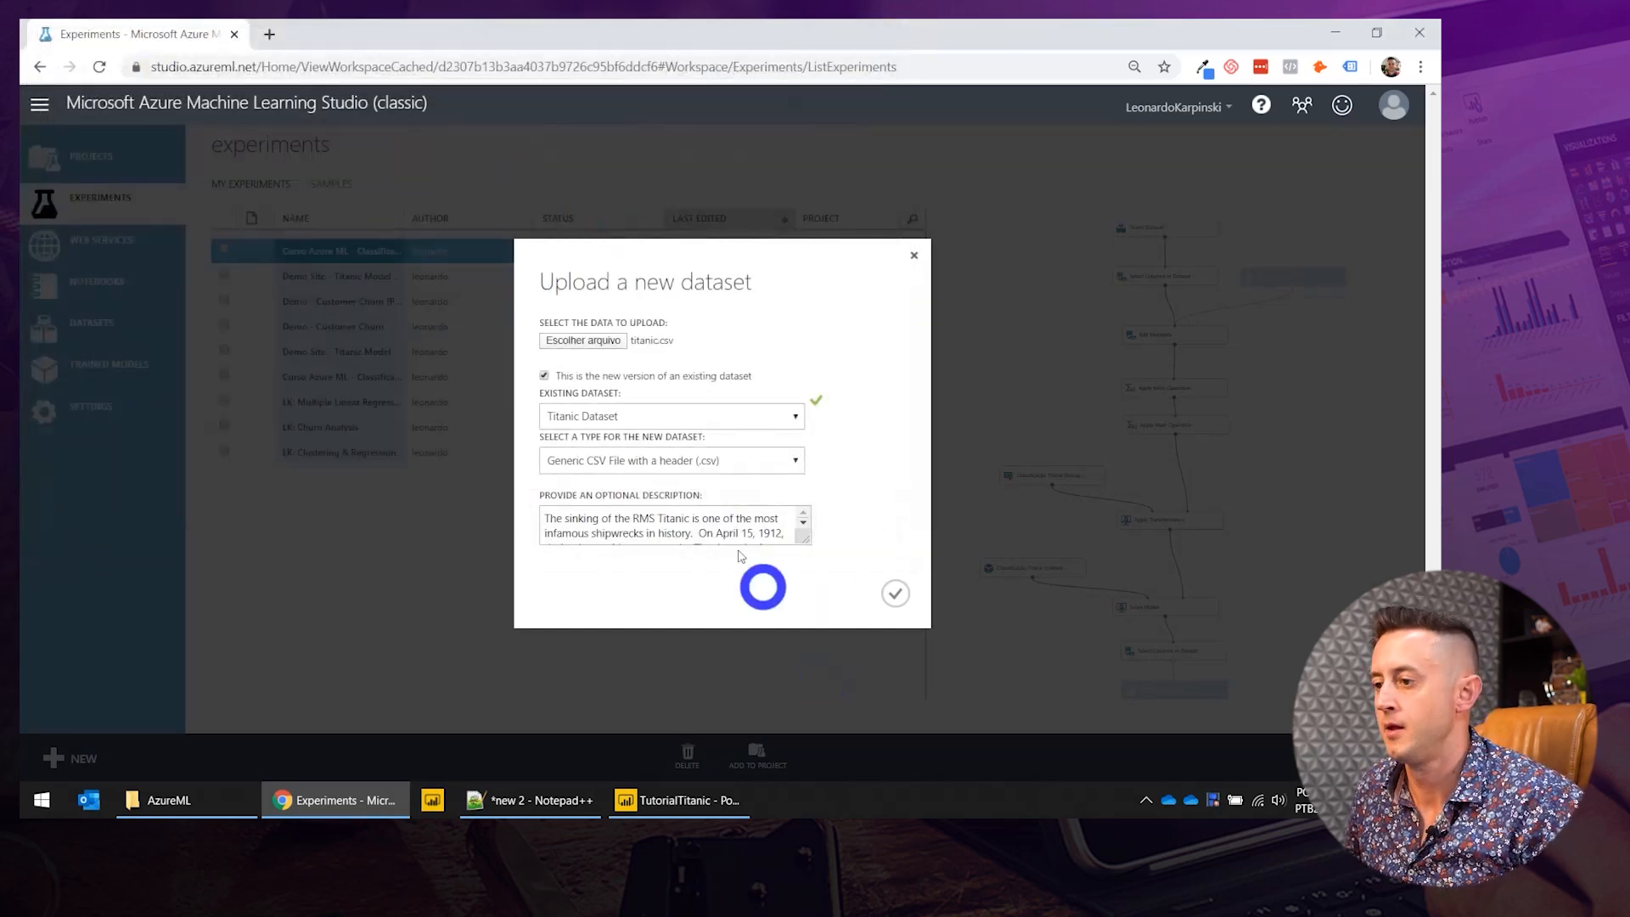
left_click(893, 589)
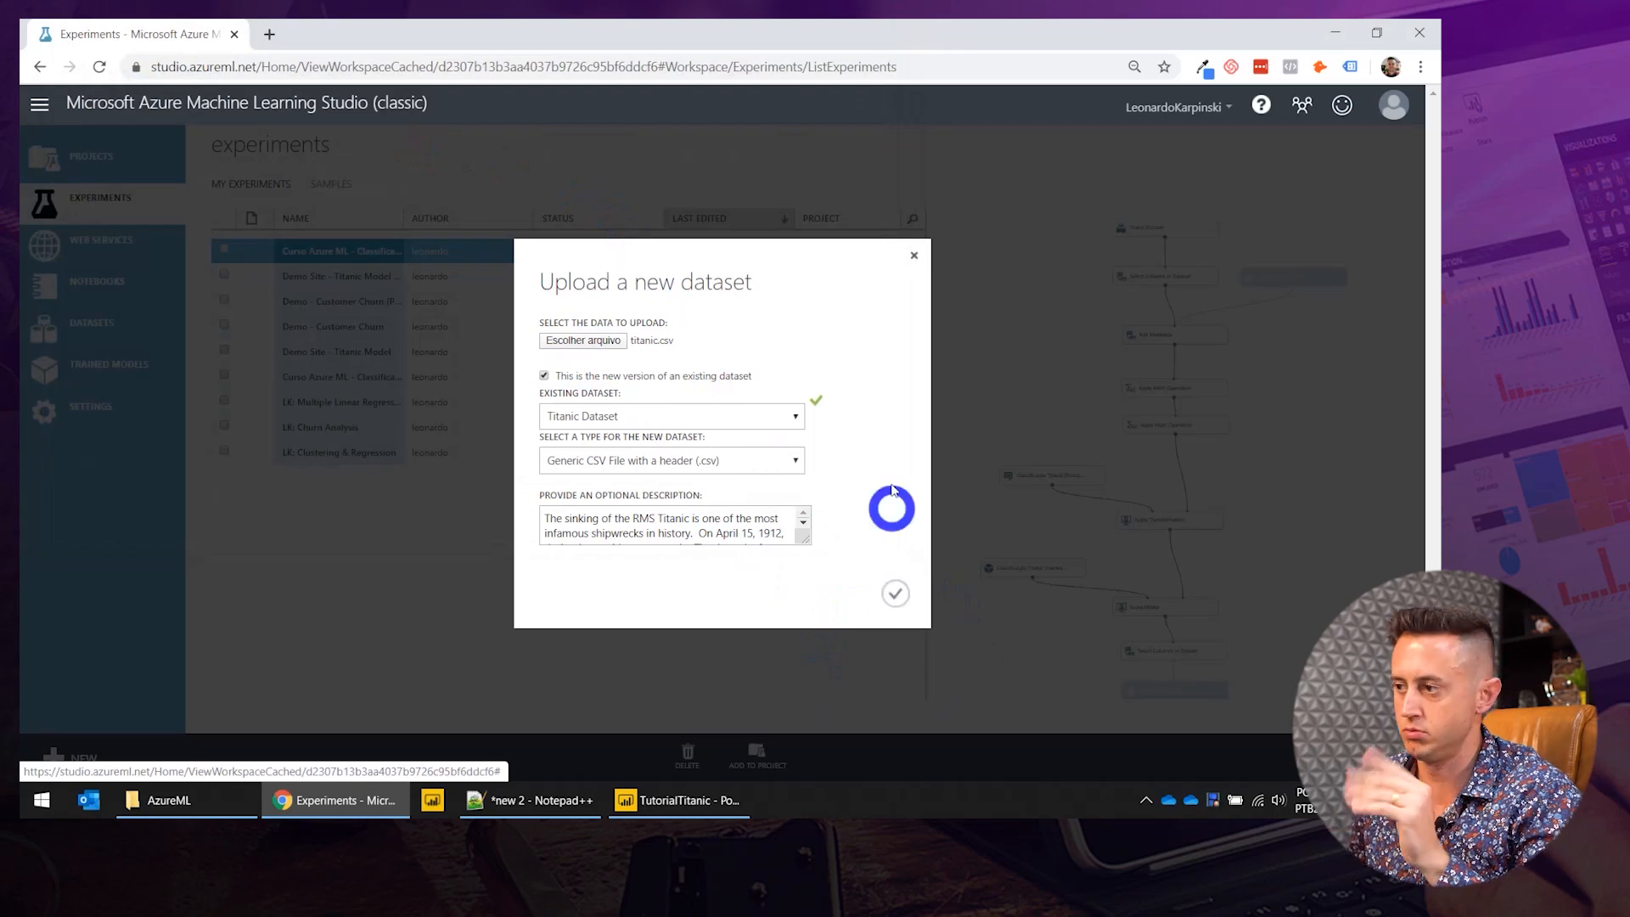
left_click(914, 257)
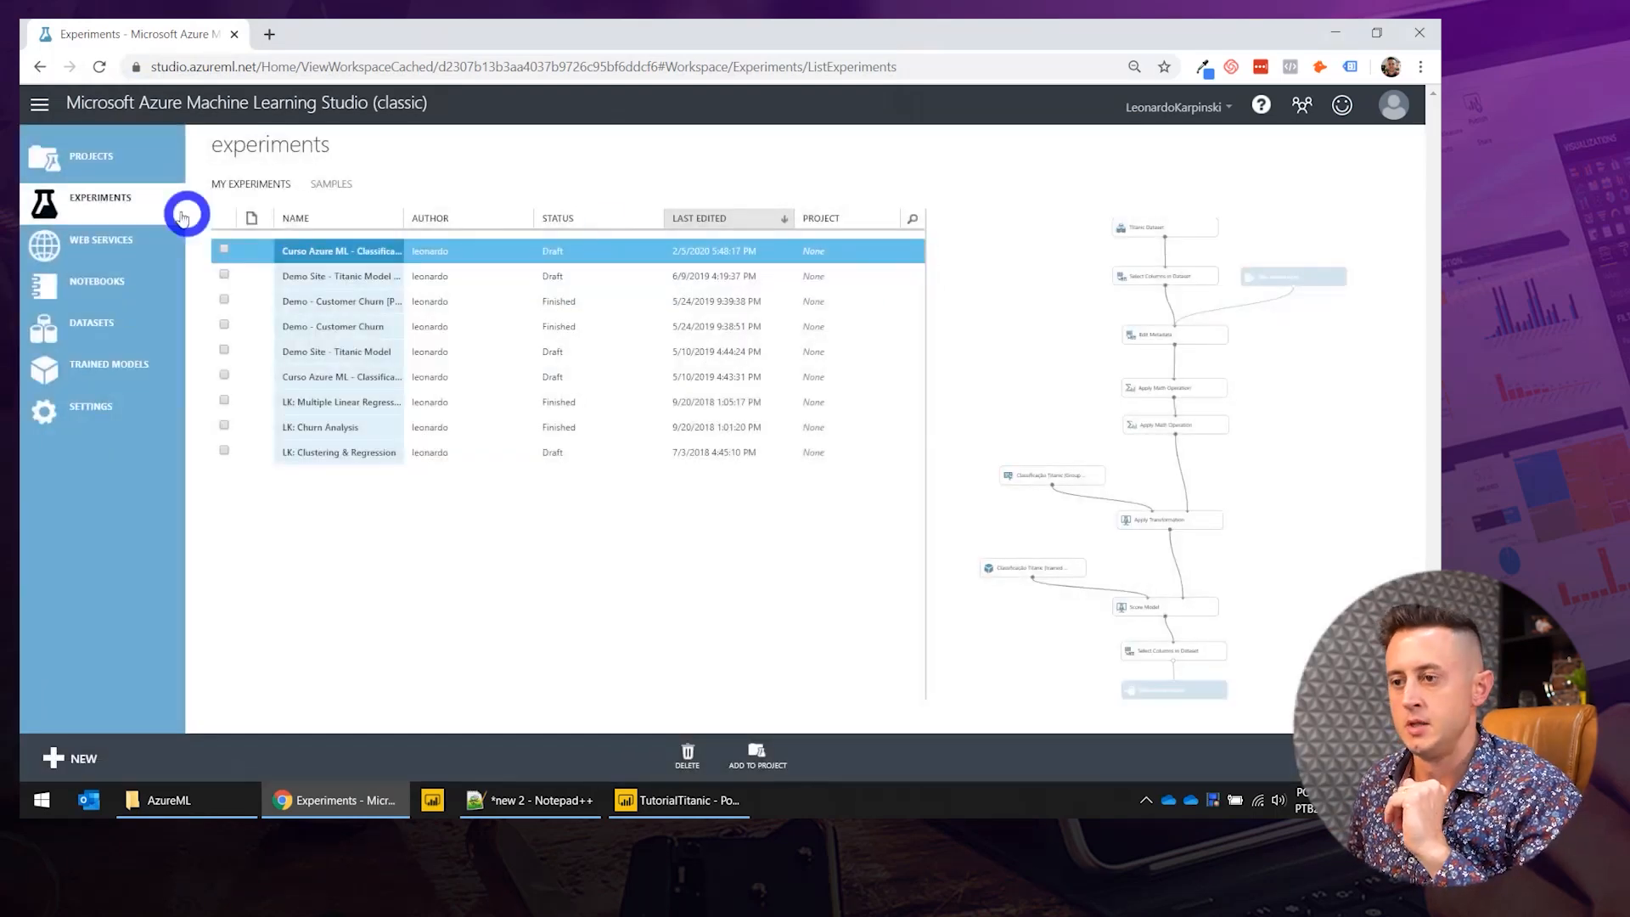
Create a blank experiment and name it Titanic Model.
left_click(66, 745)
left_click(113, 386)
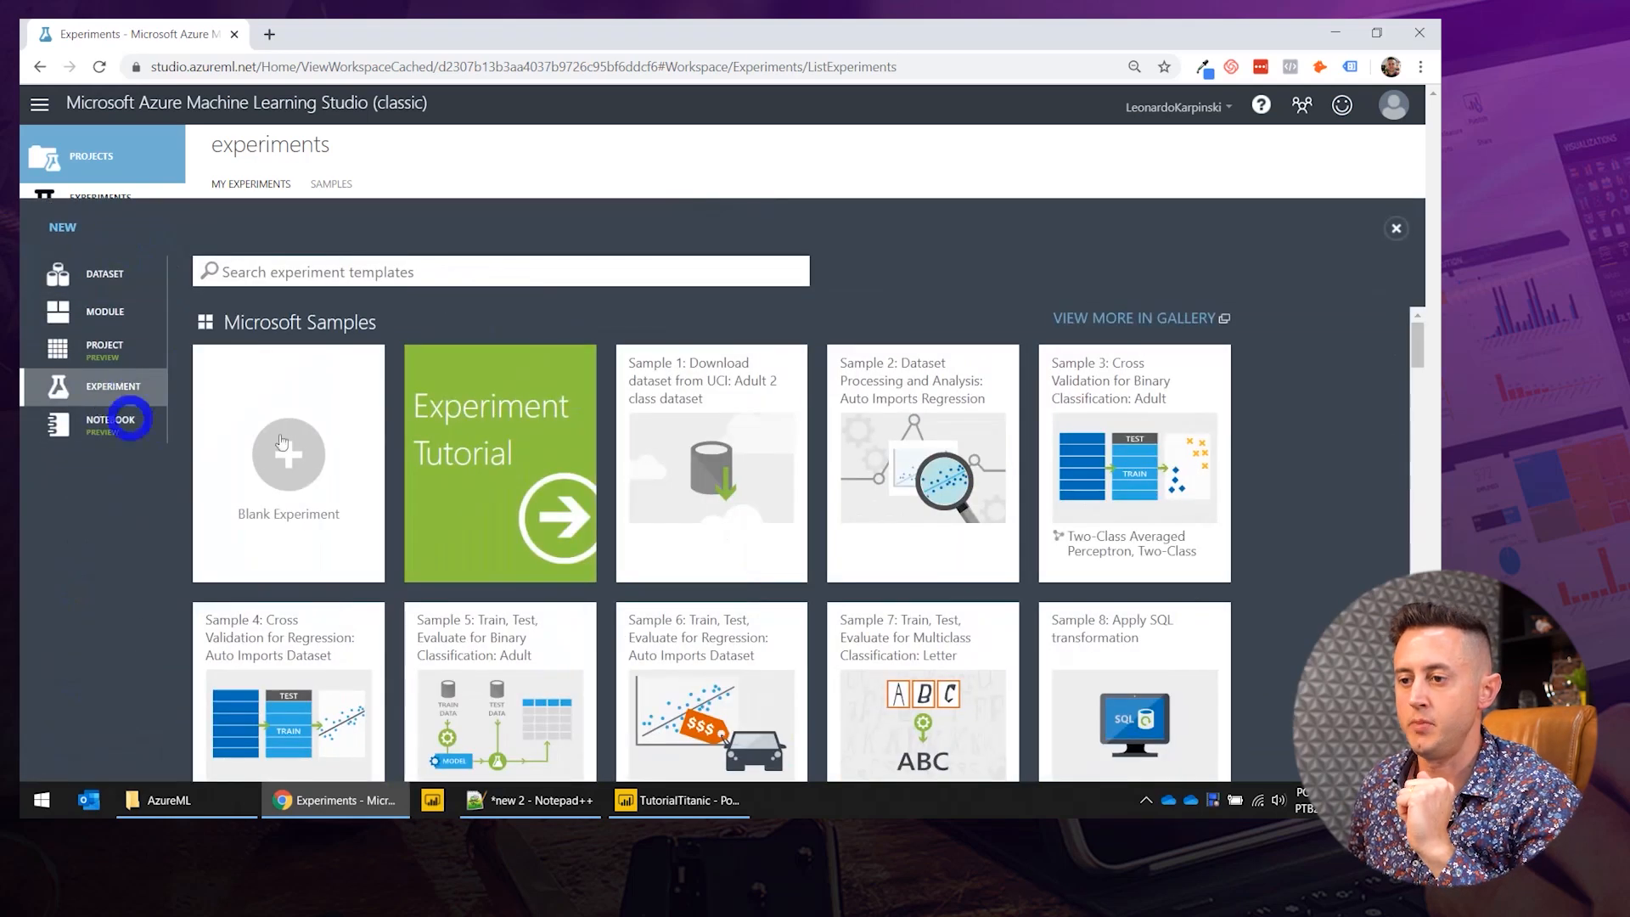
mouse_move(977, 459)
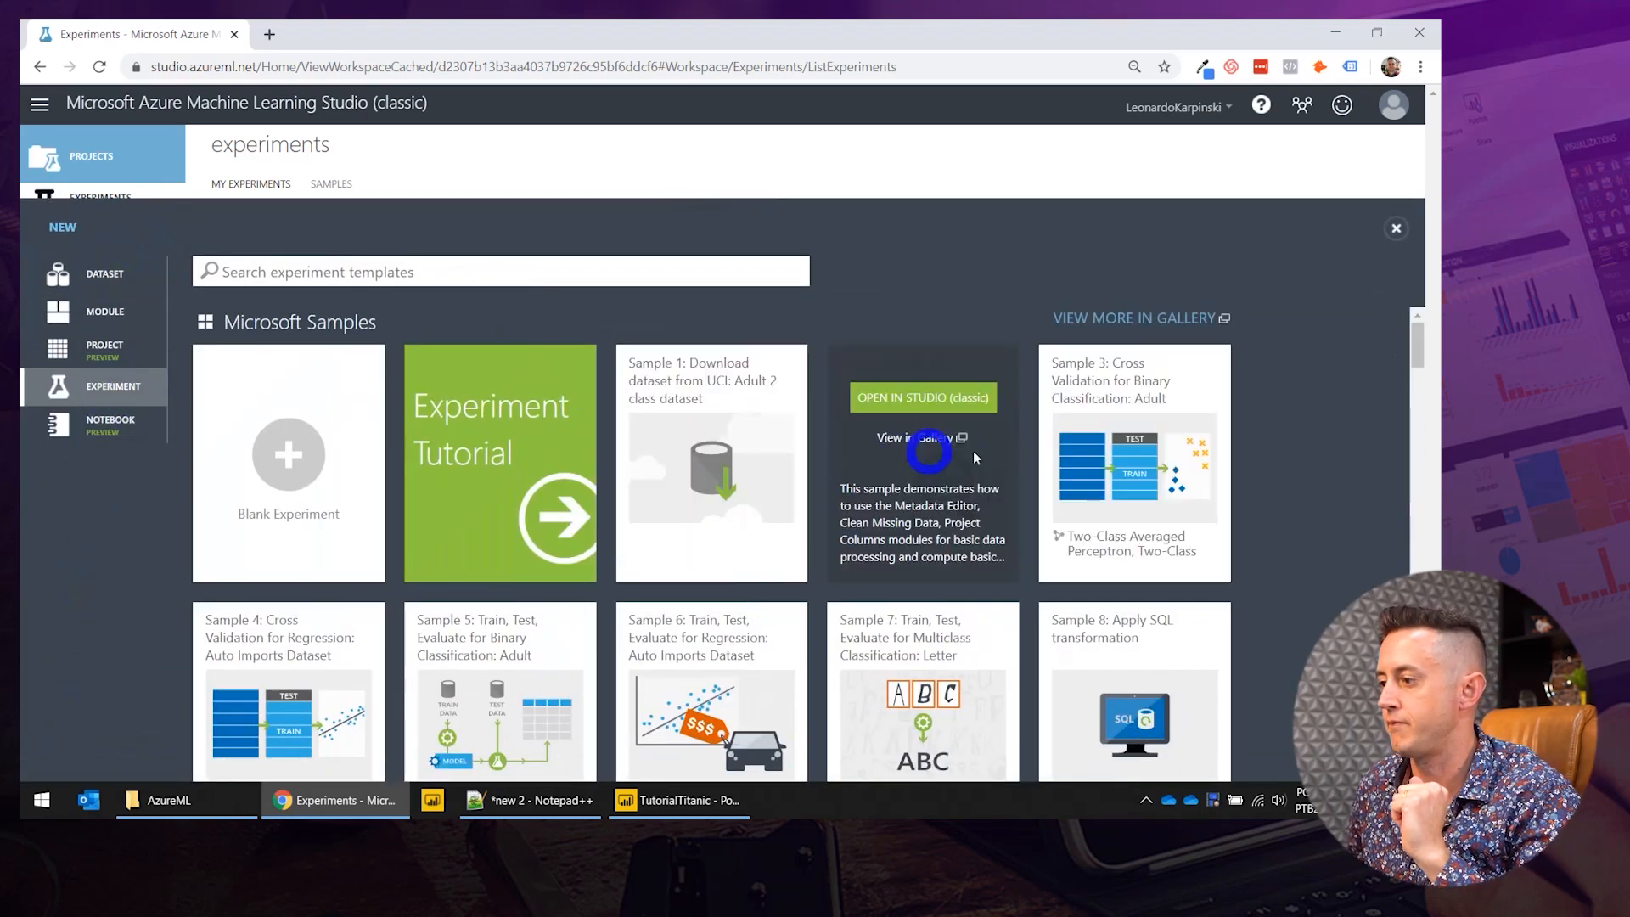
scroll(1292, 450, "down", 2)
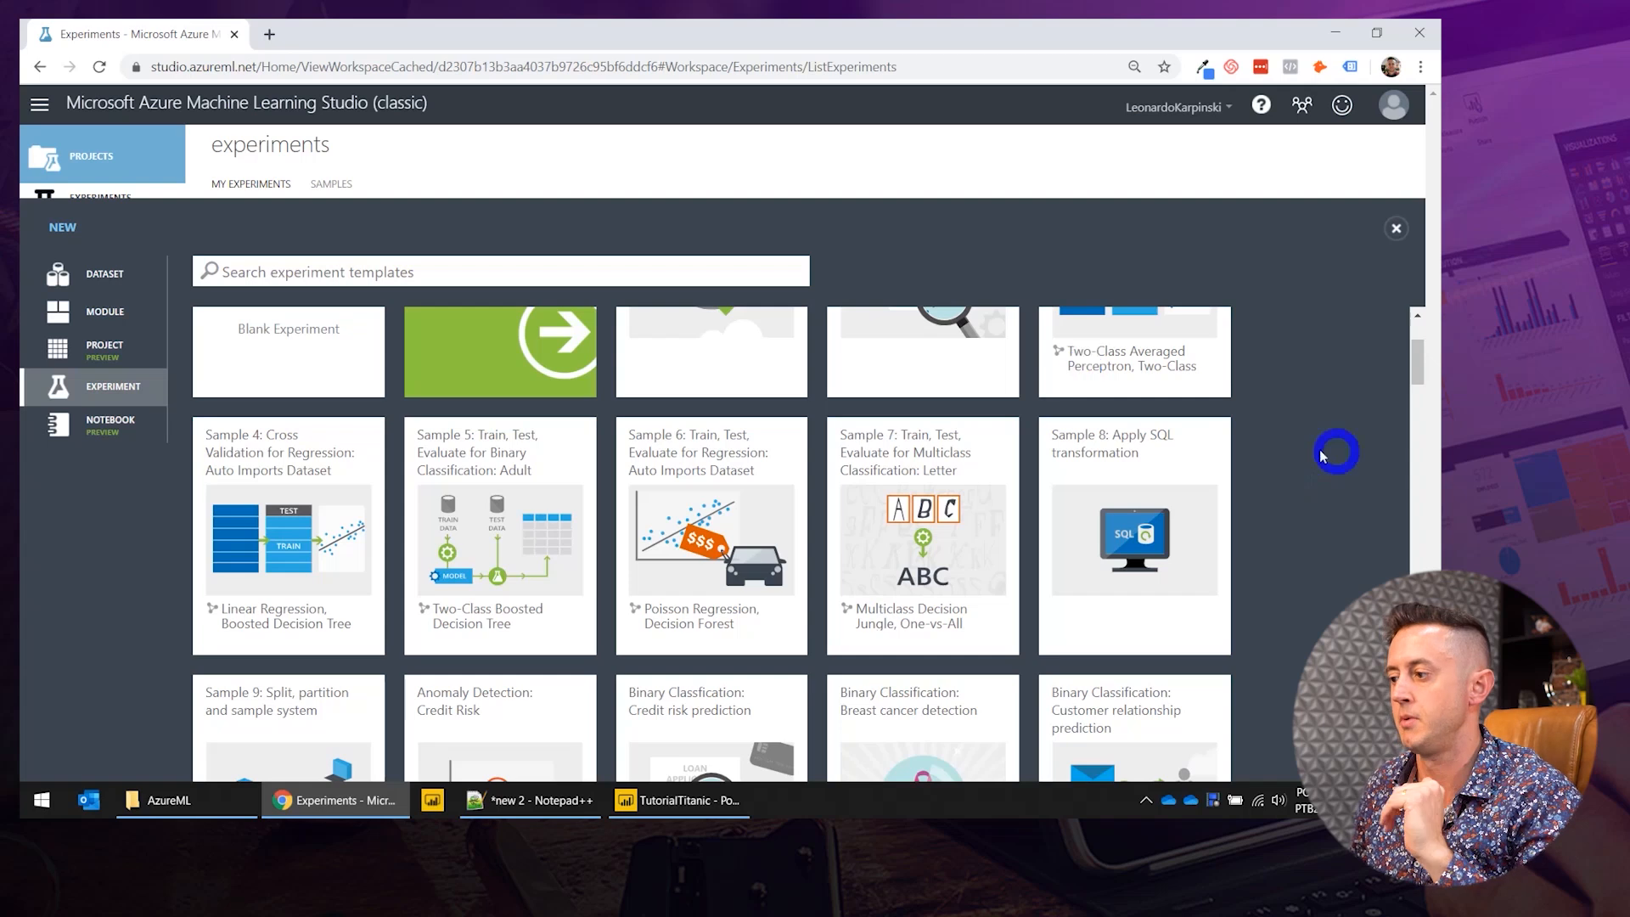
scroll(1329, 543, "up", 2)
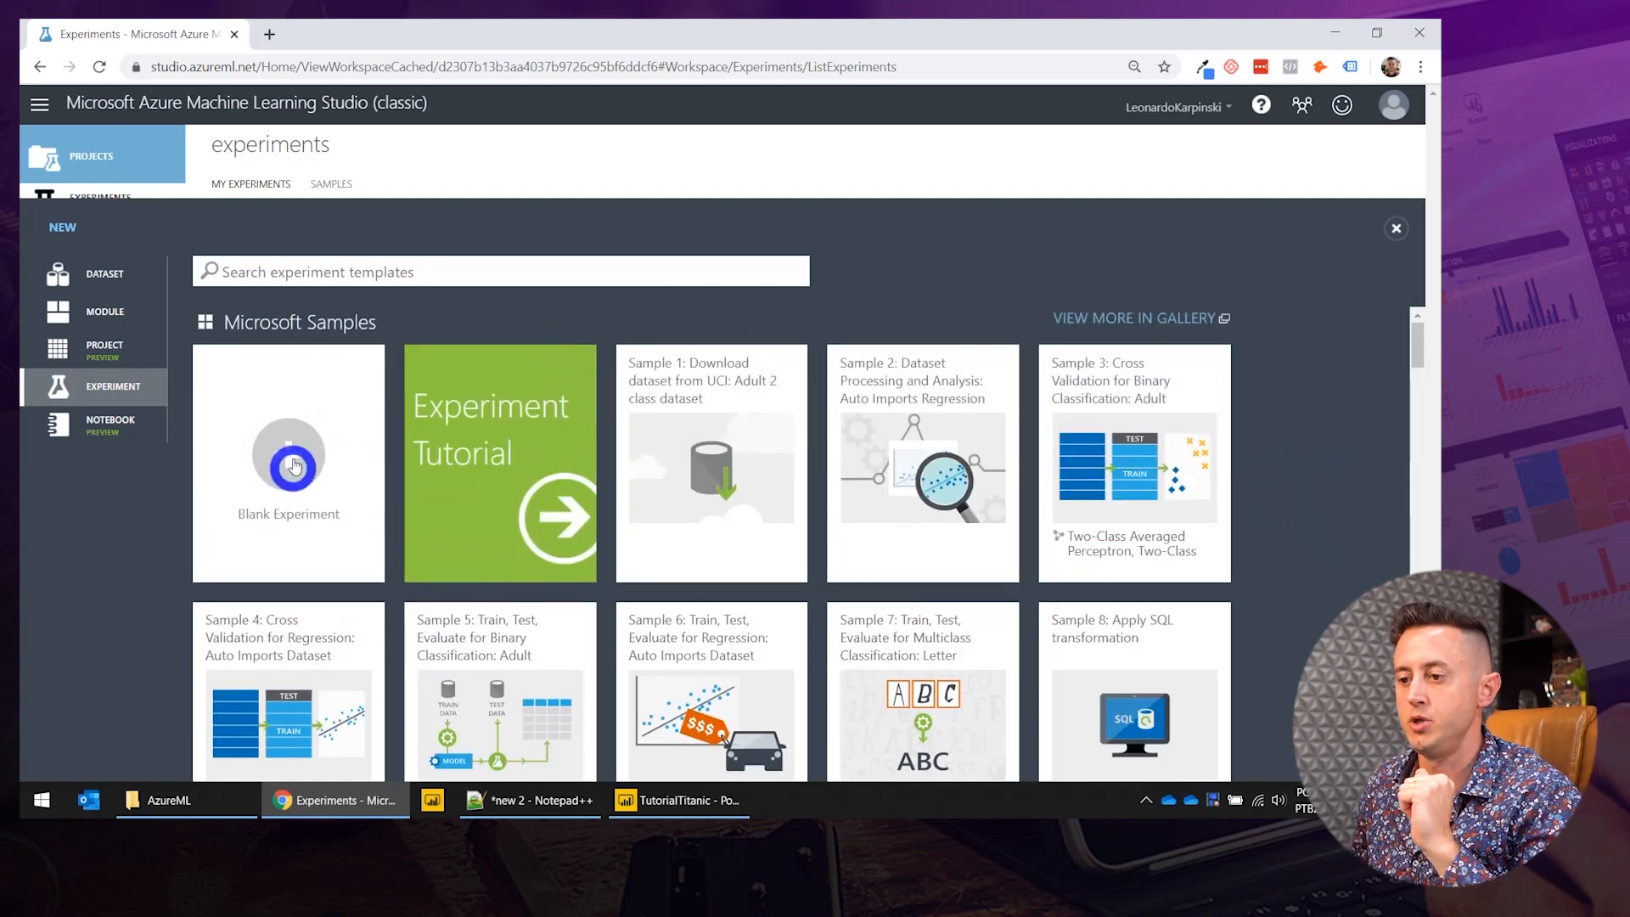
left_click(297, 471)
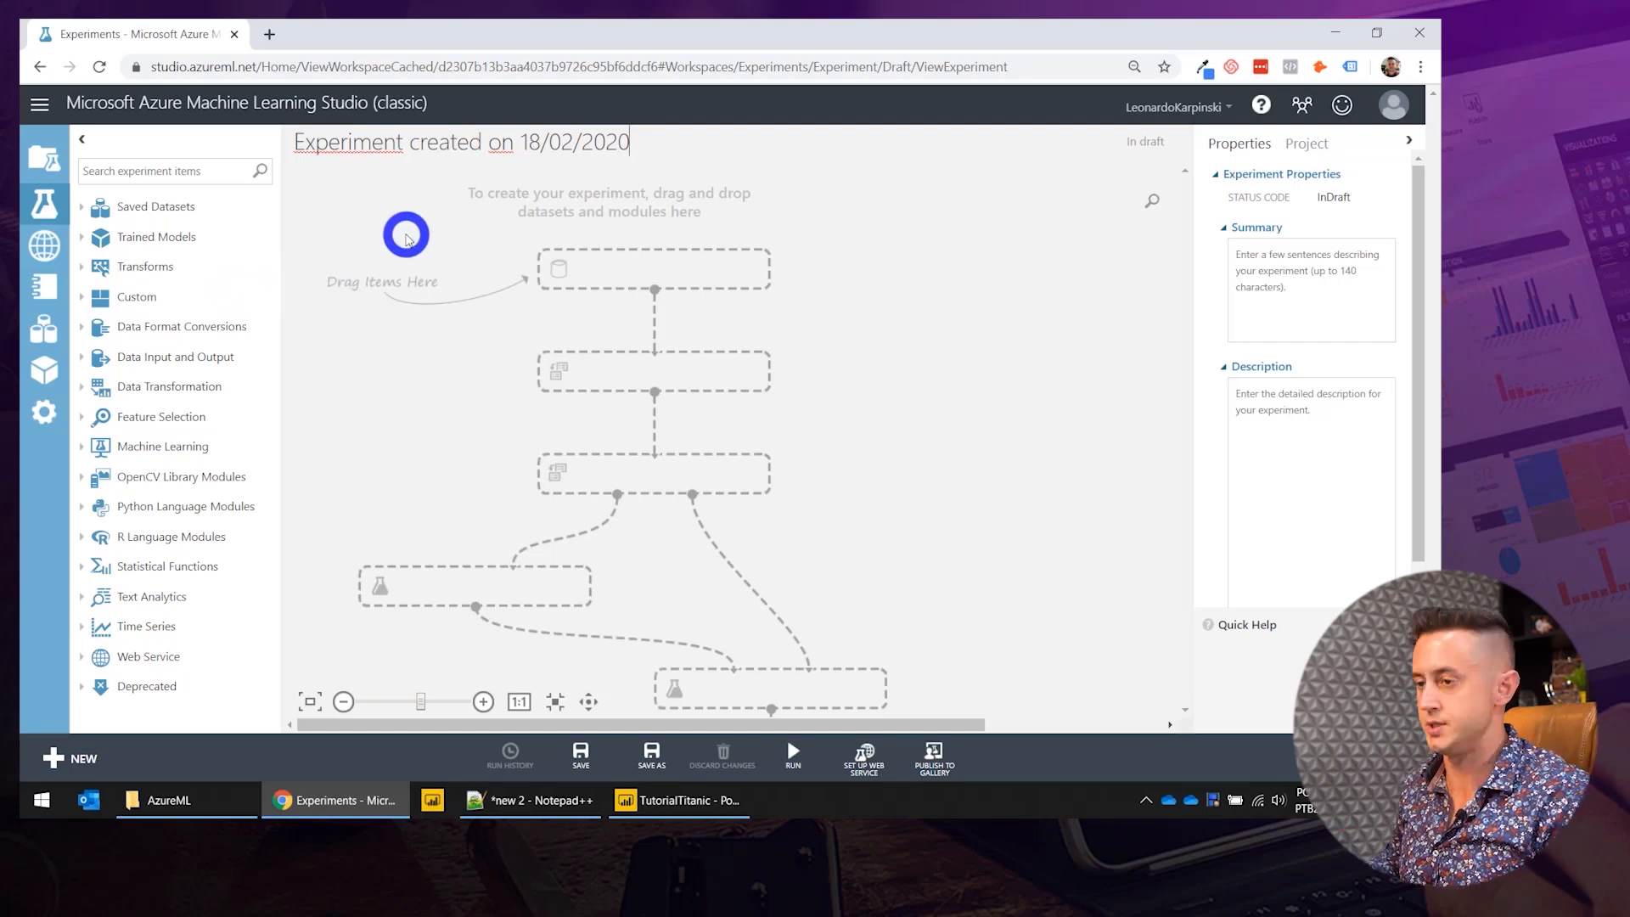
key("ctrl+a")
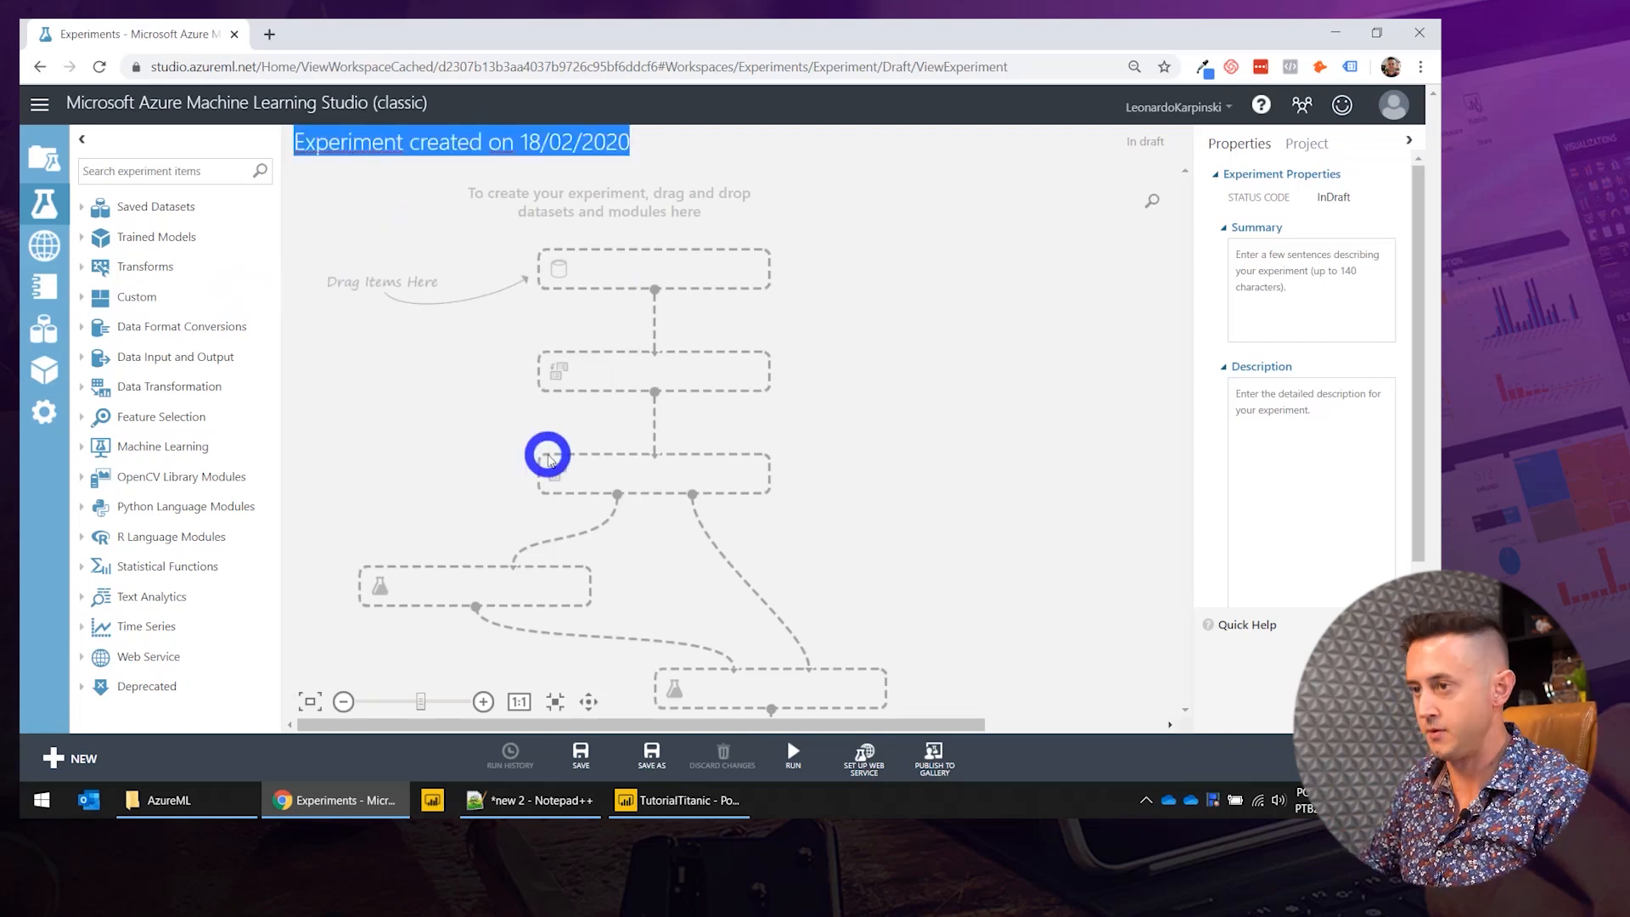
type("Titanic Model")
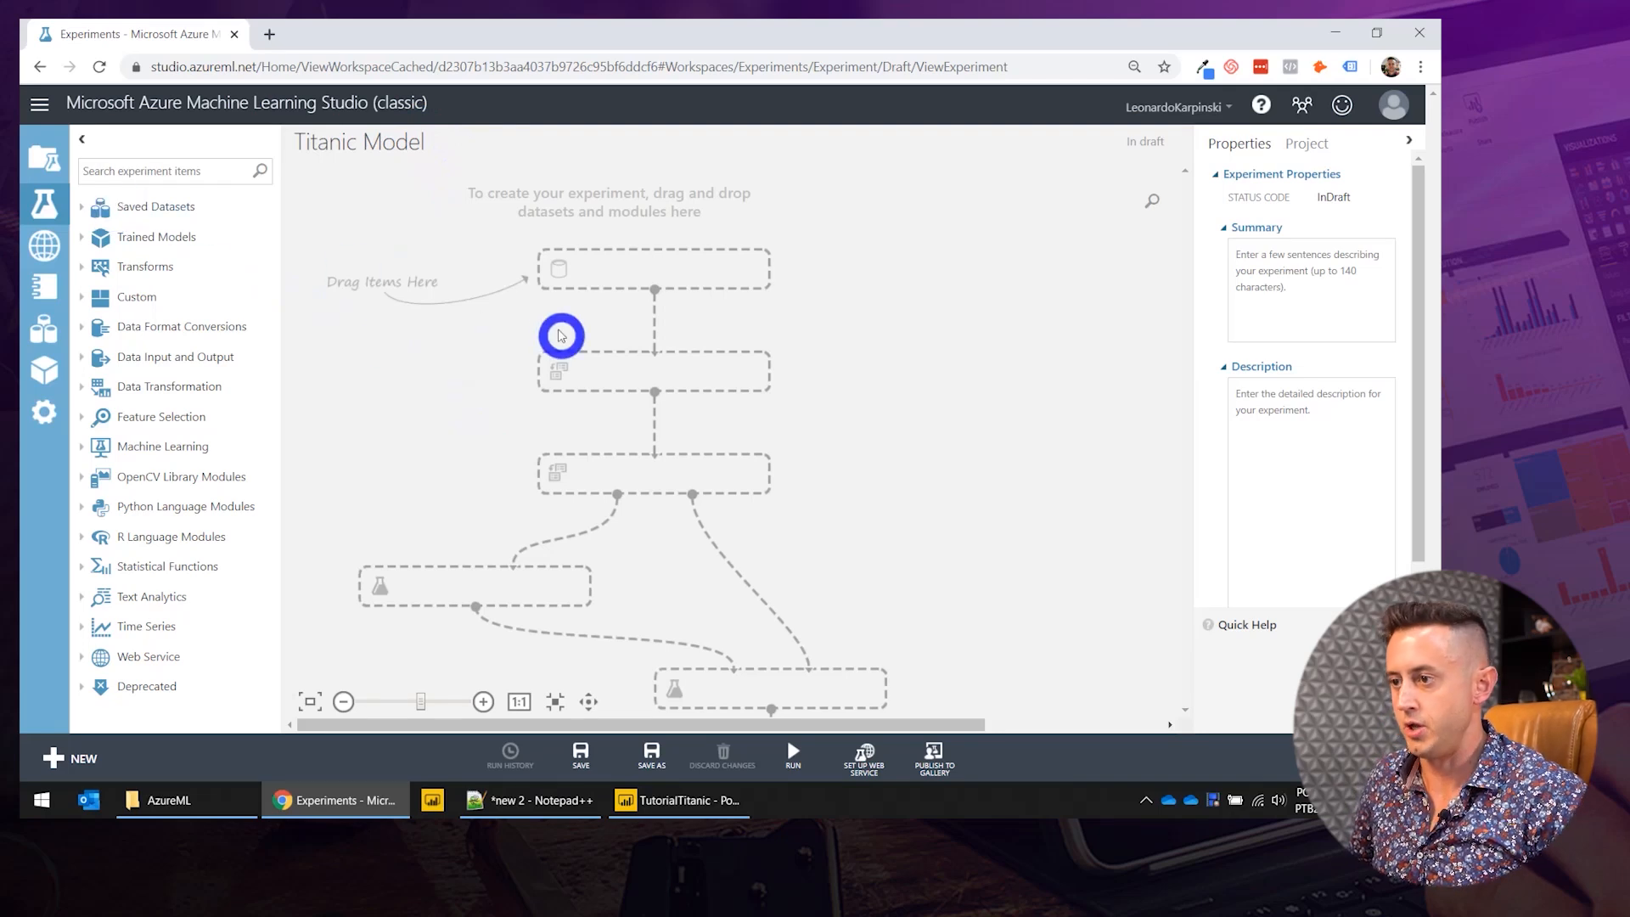
Add the Titanic Dataset from the user's own saved datasets to the top of the experiment canvas.
key("ctrl+plus")
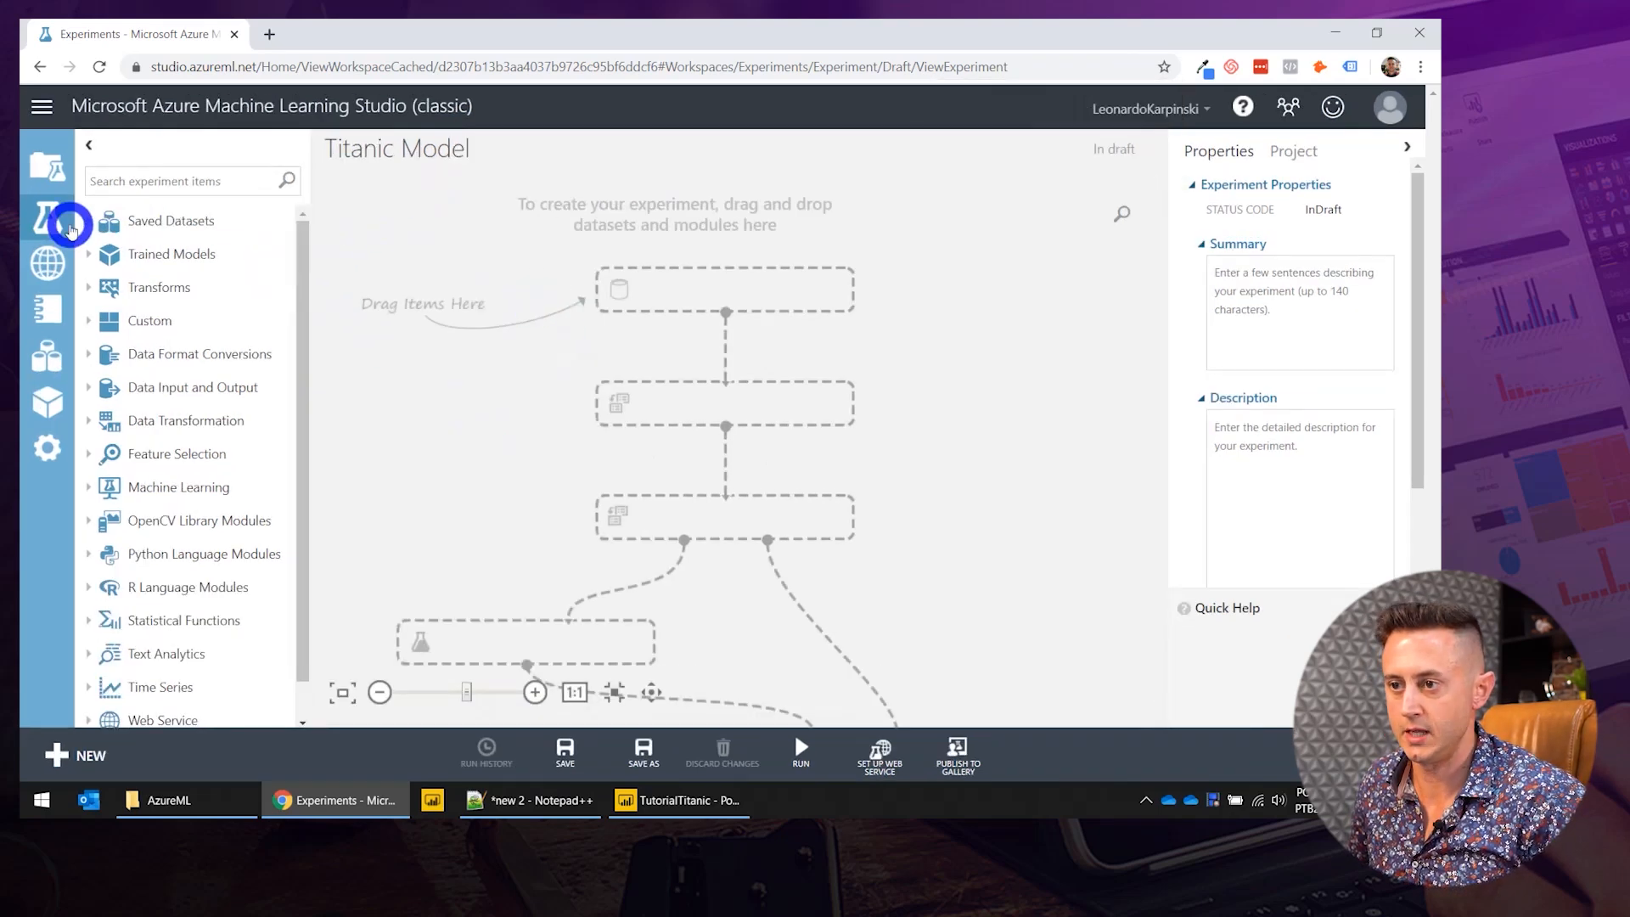
left_click(90, 220)
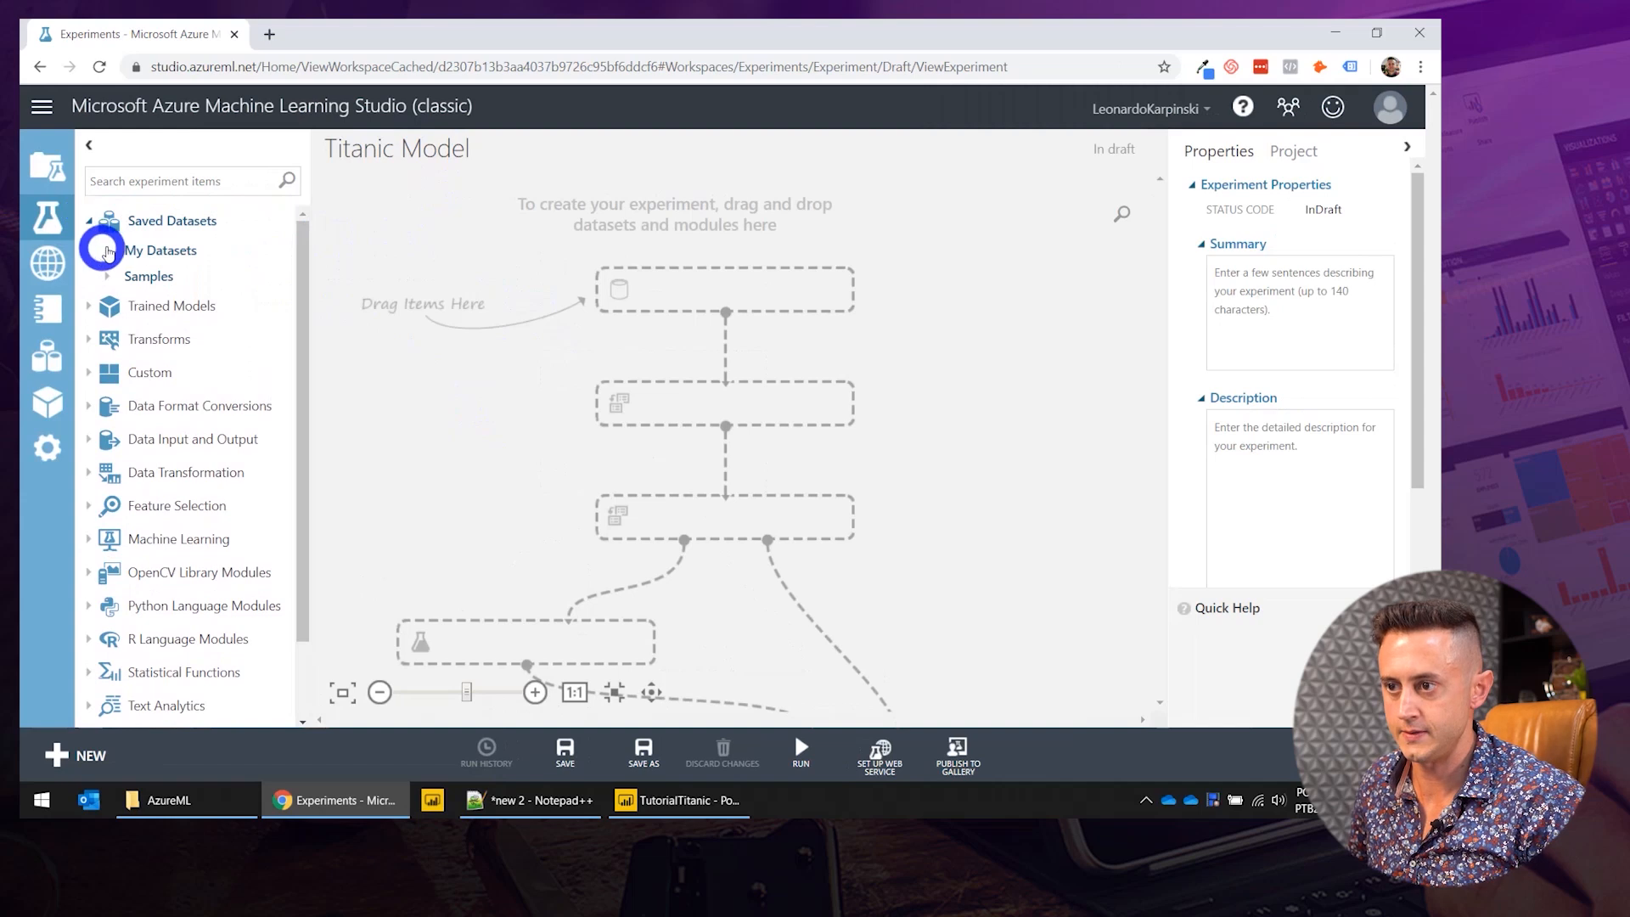
left_click(105, 248)
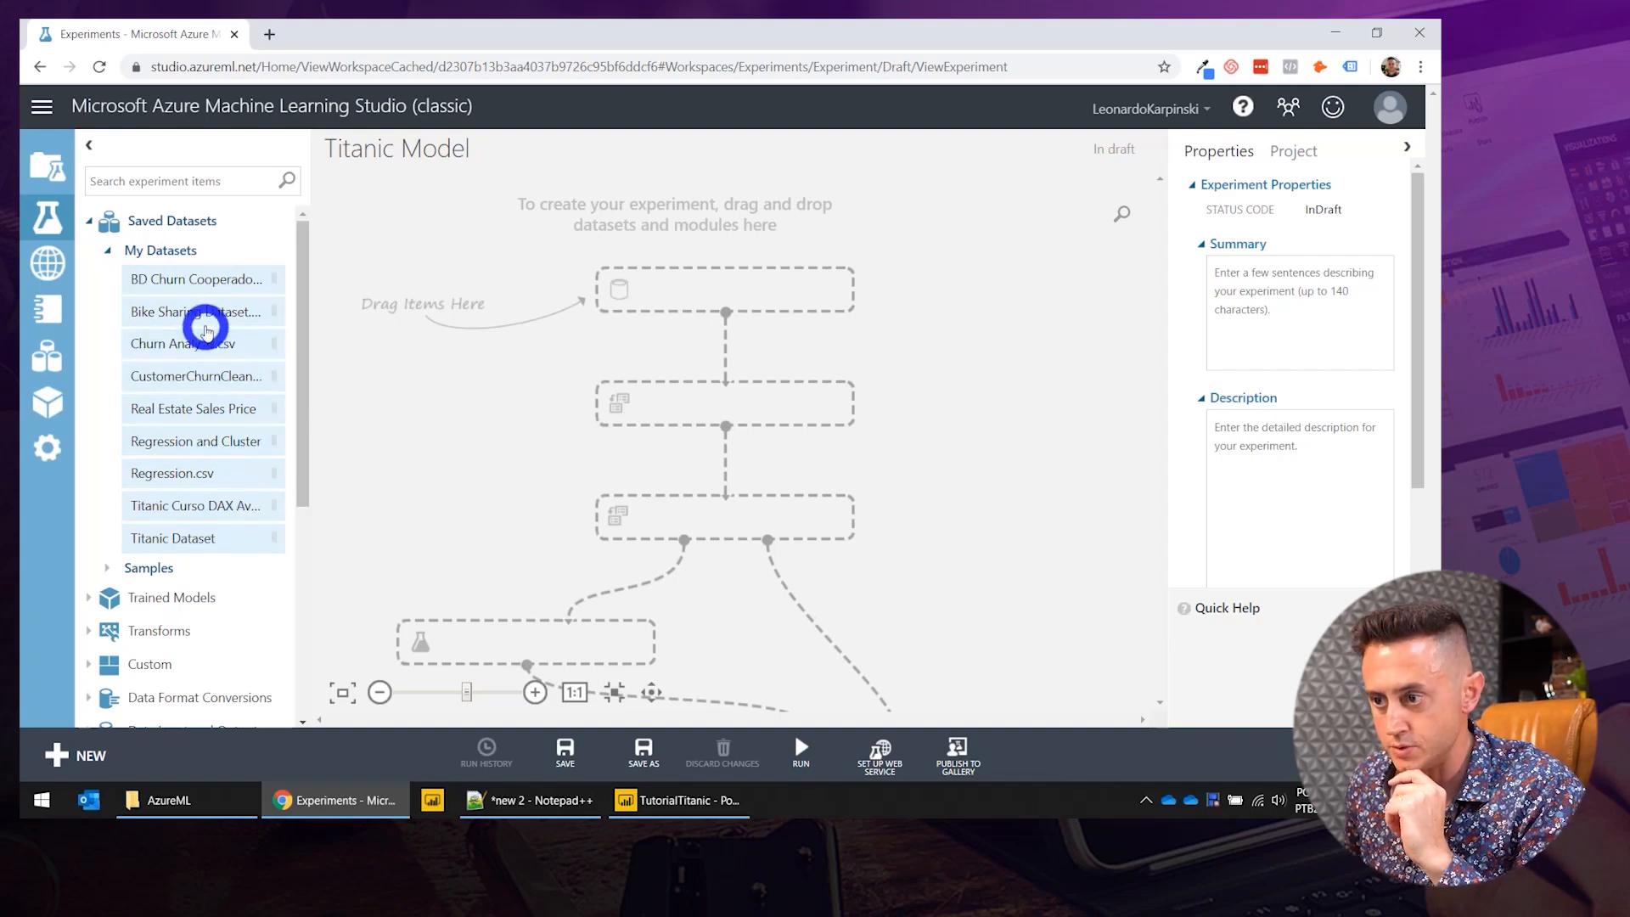
left_click_drag(153, 536, 707, 255)
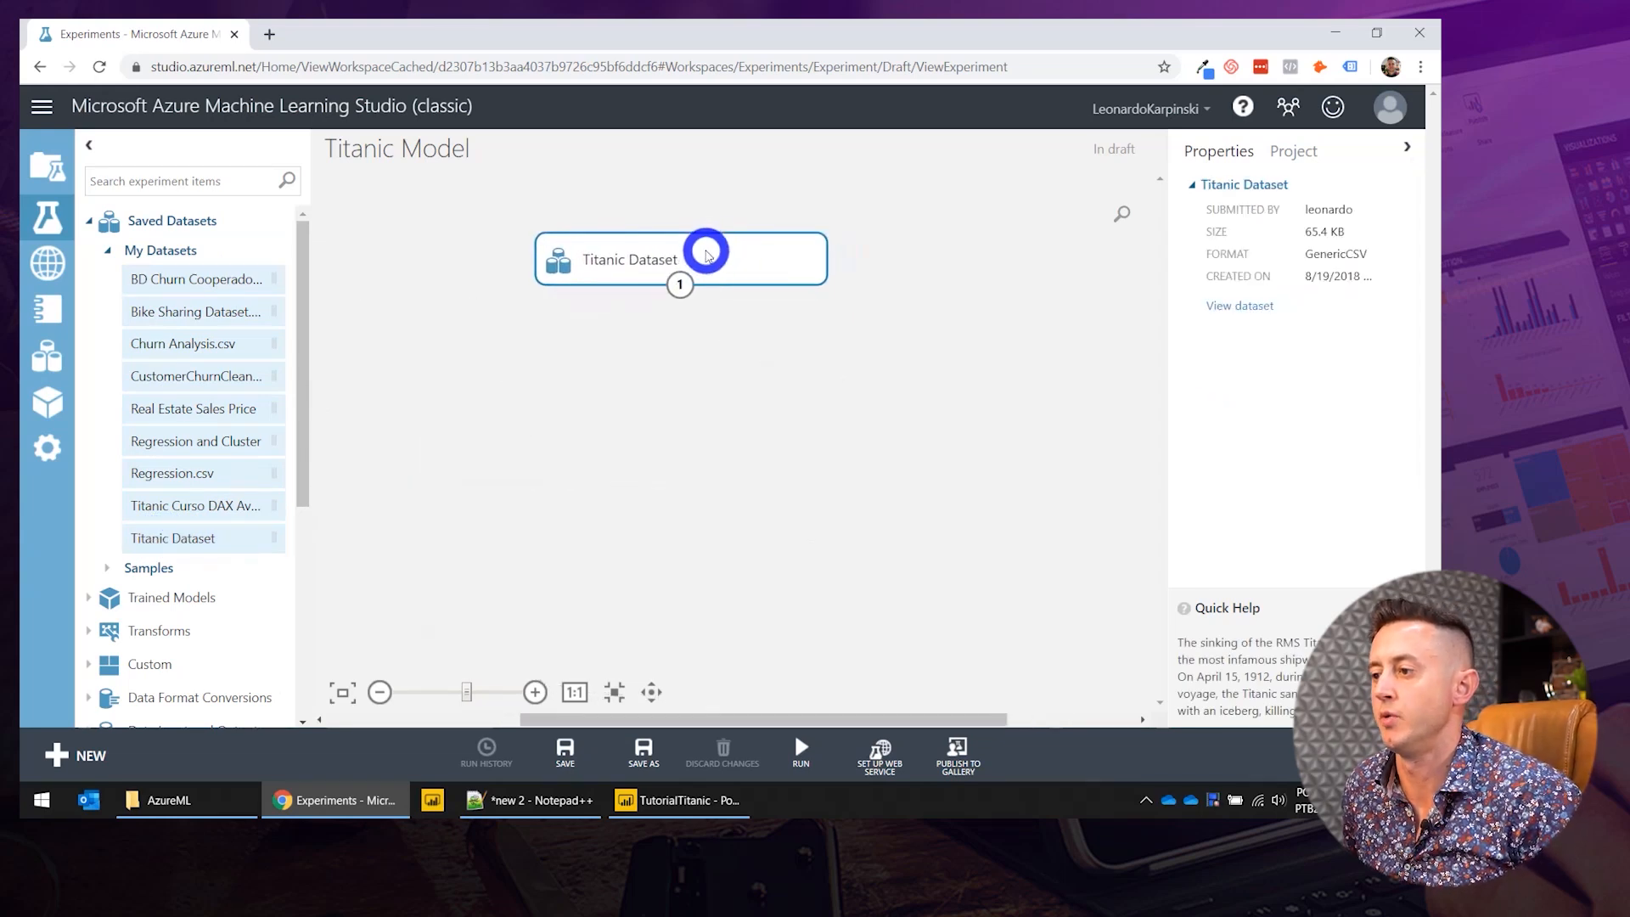
Visualize the Titanic Dataset and examine the statistics of the PassengerId, Pclass, Name, Sex and Age columns.
right_click(708, 255)
mouse_move(776, 395)
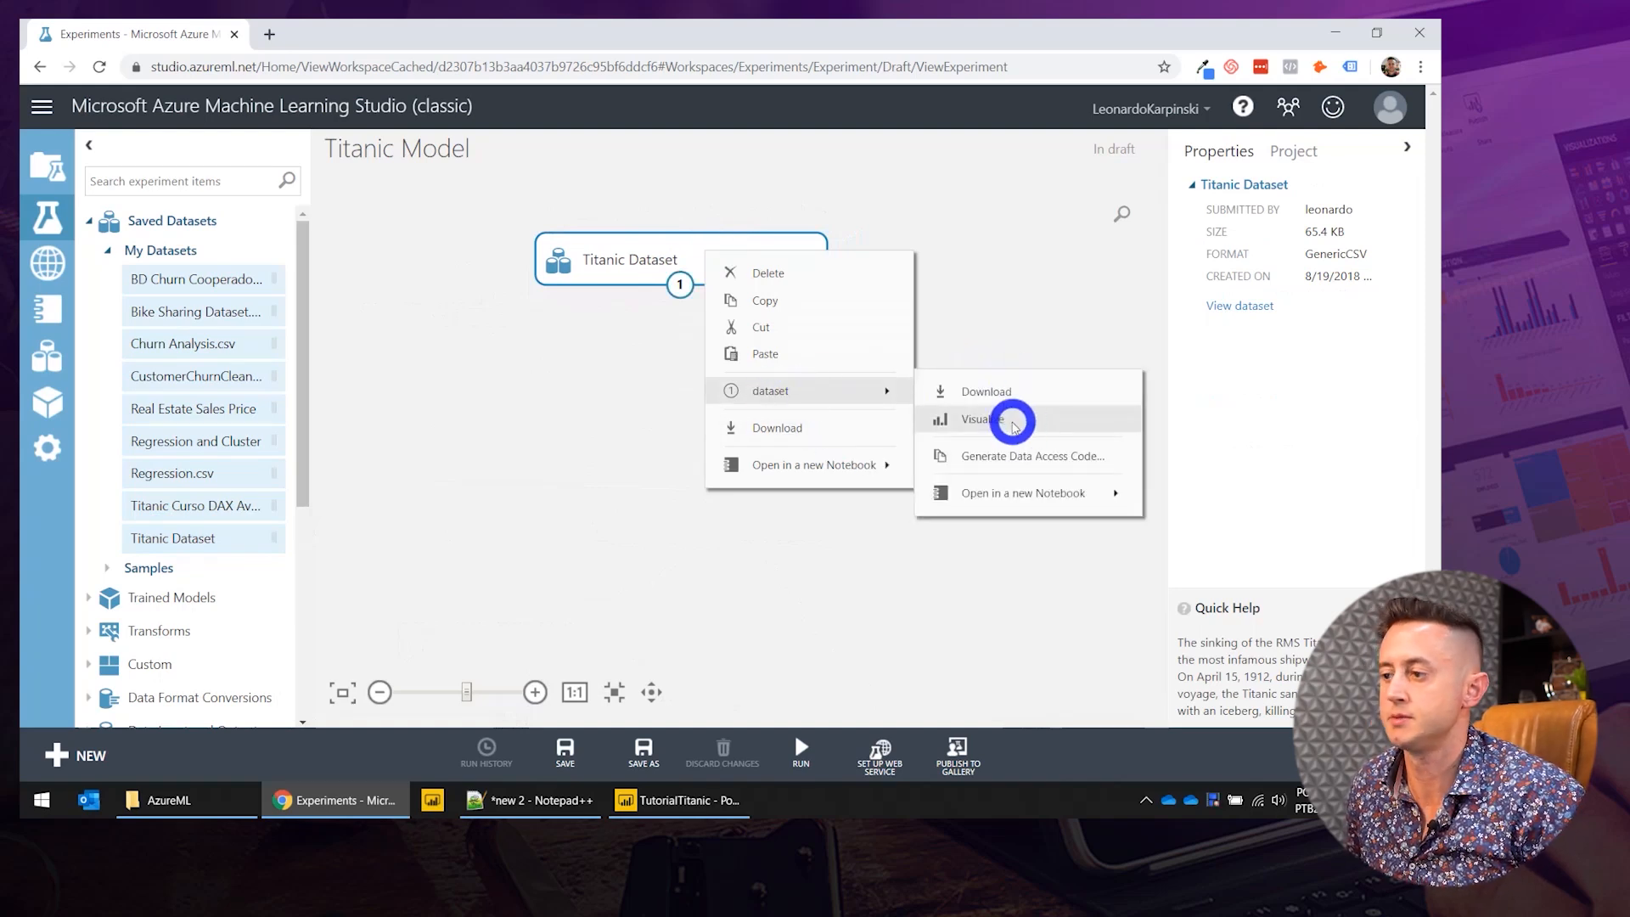
left_click(1013, 420)
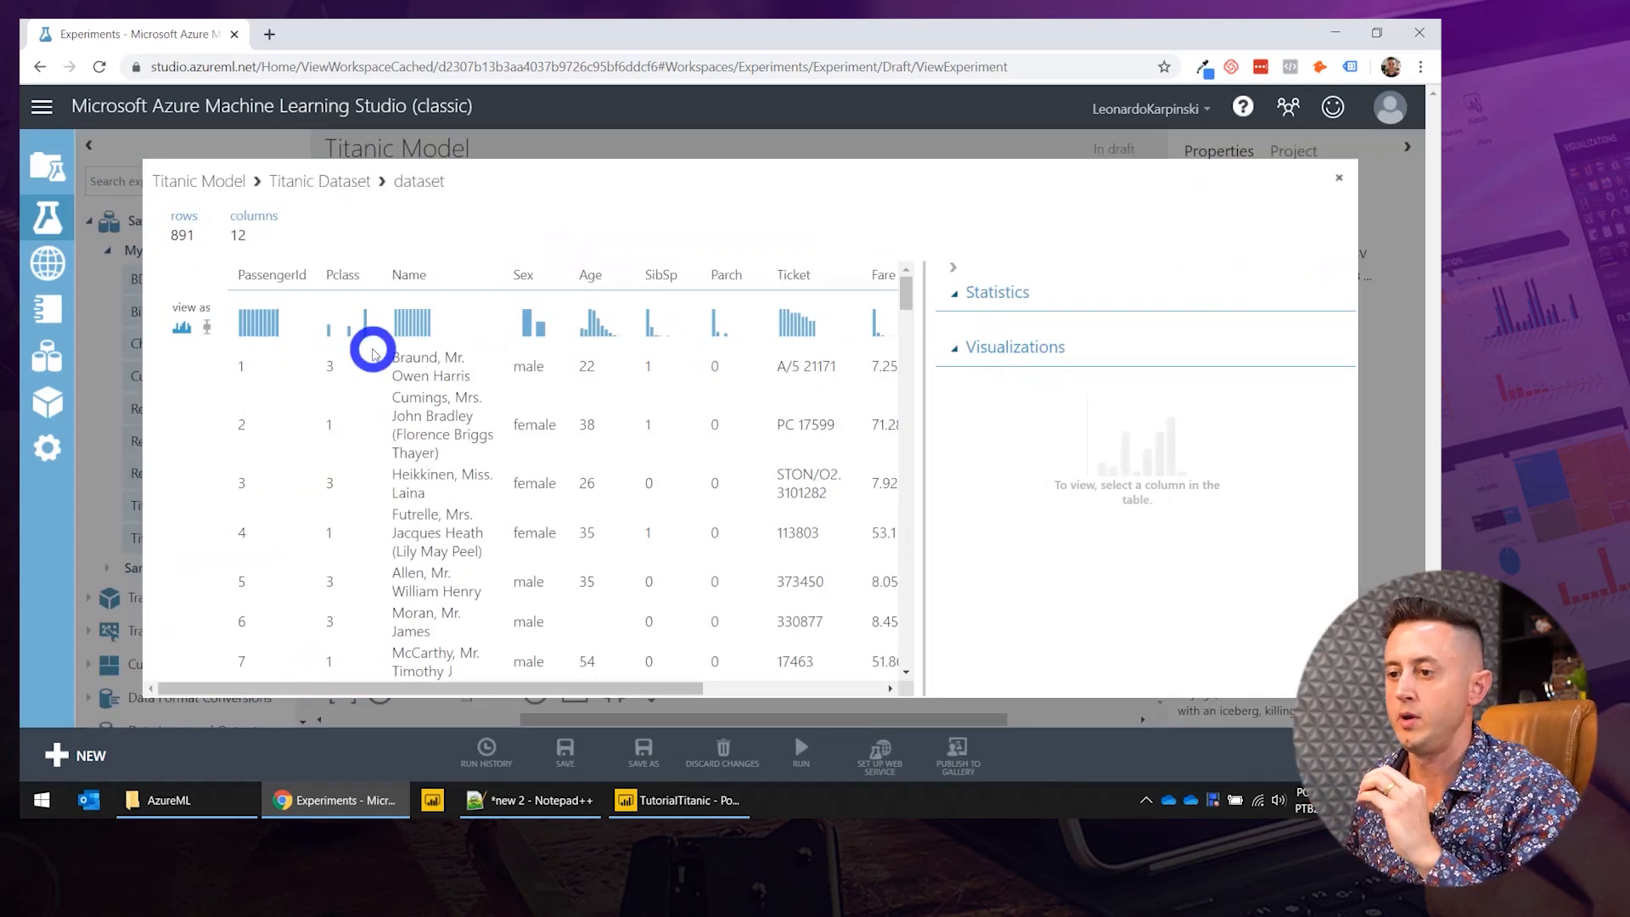
left_click(258, 280)
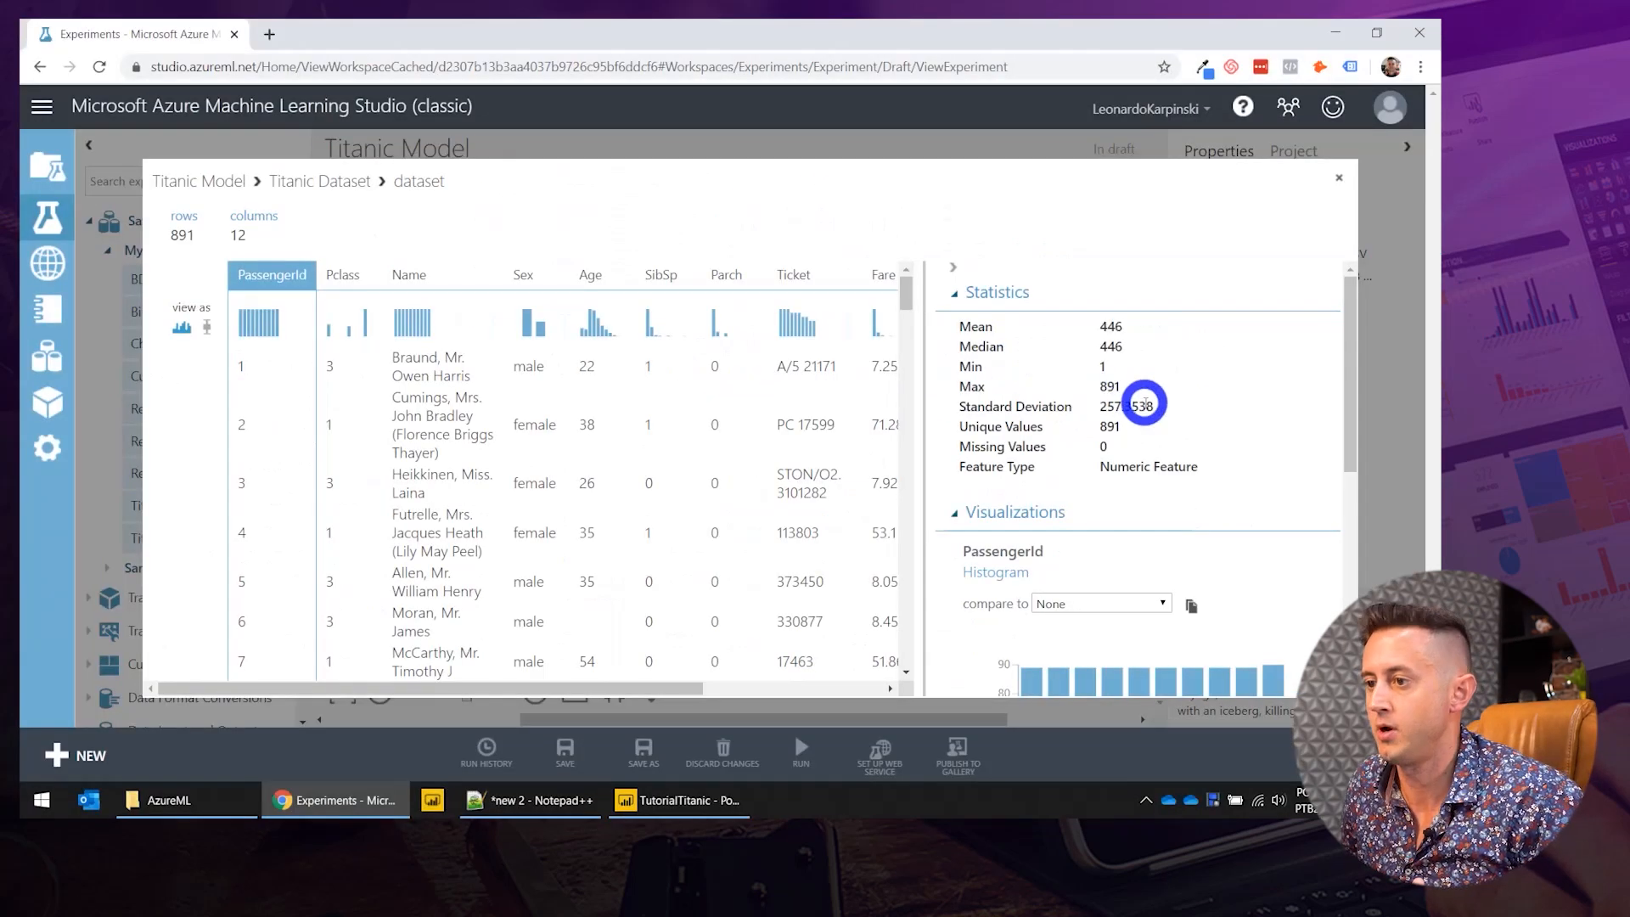
left_click(345, 271)
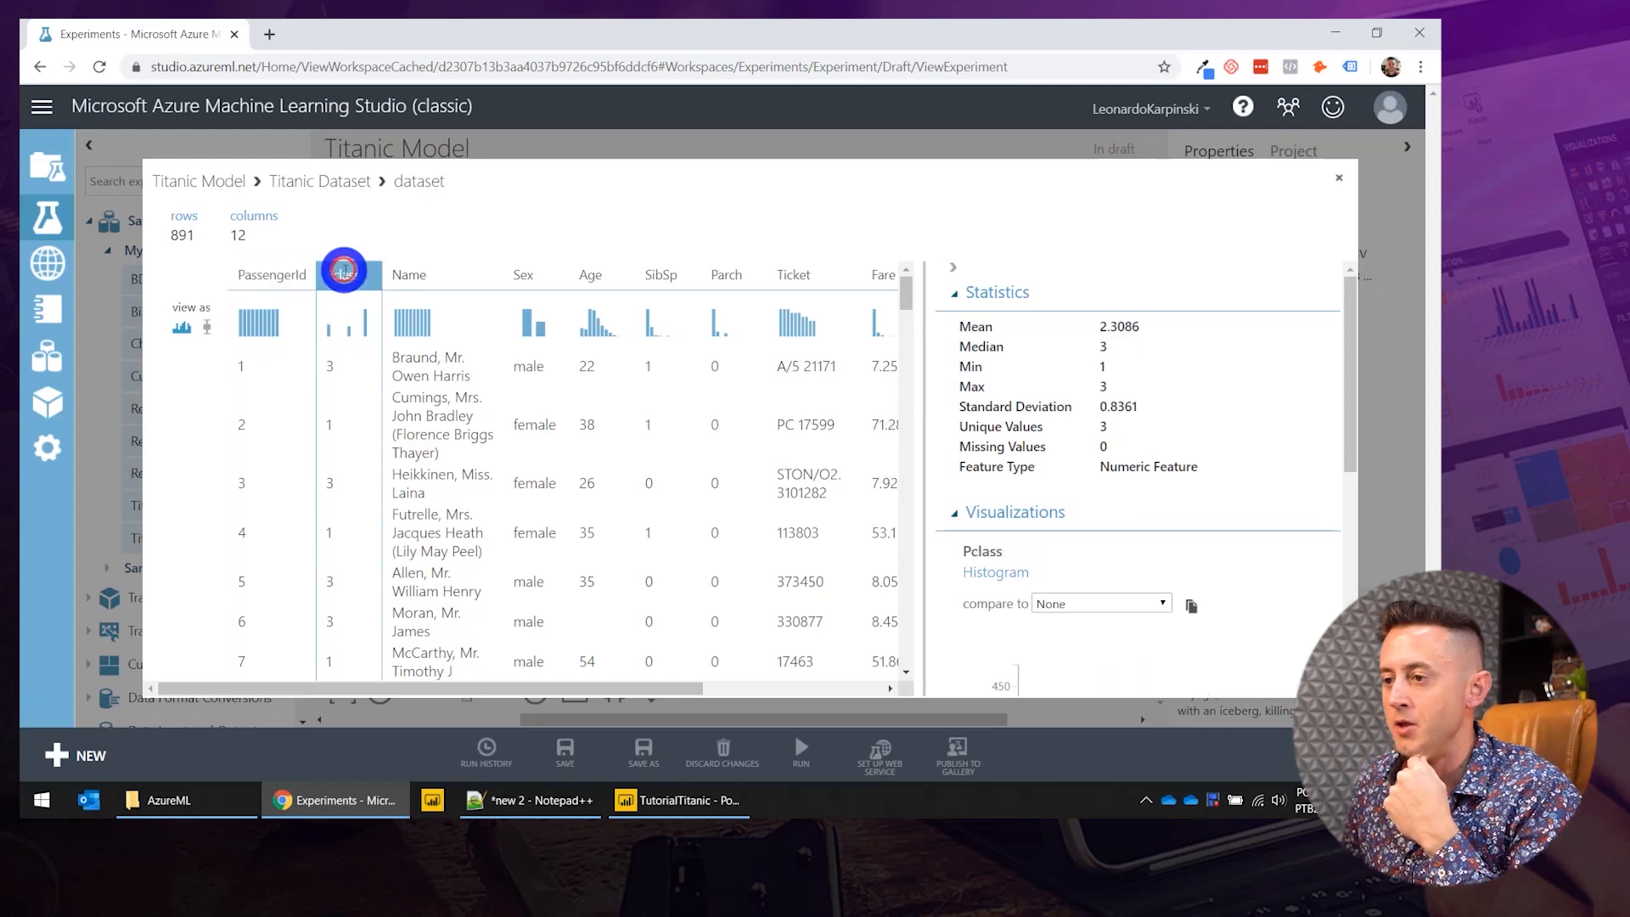
left_click(425, 274)
left_click(520, 273)
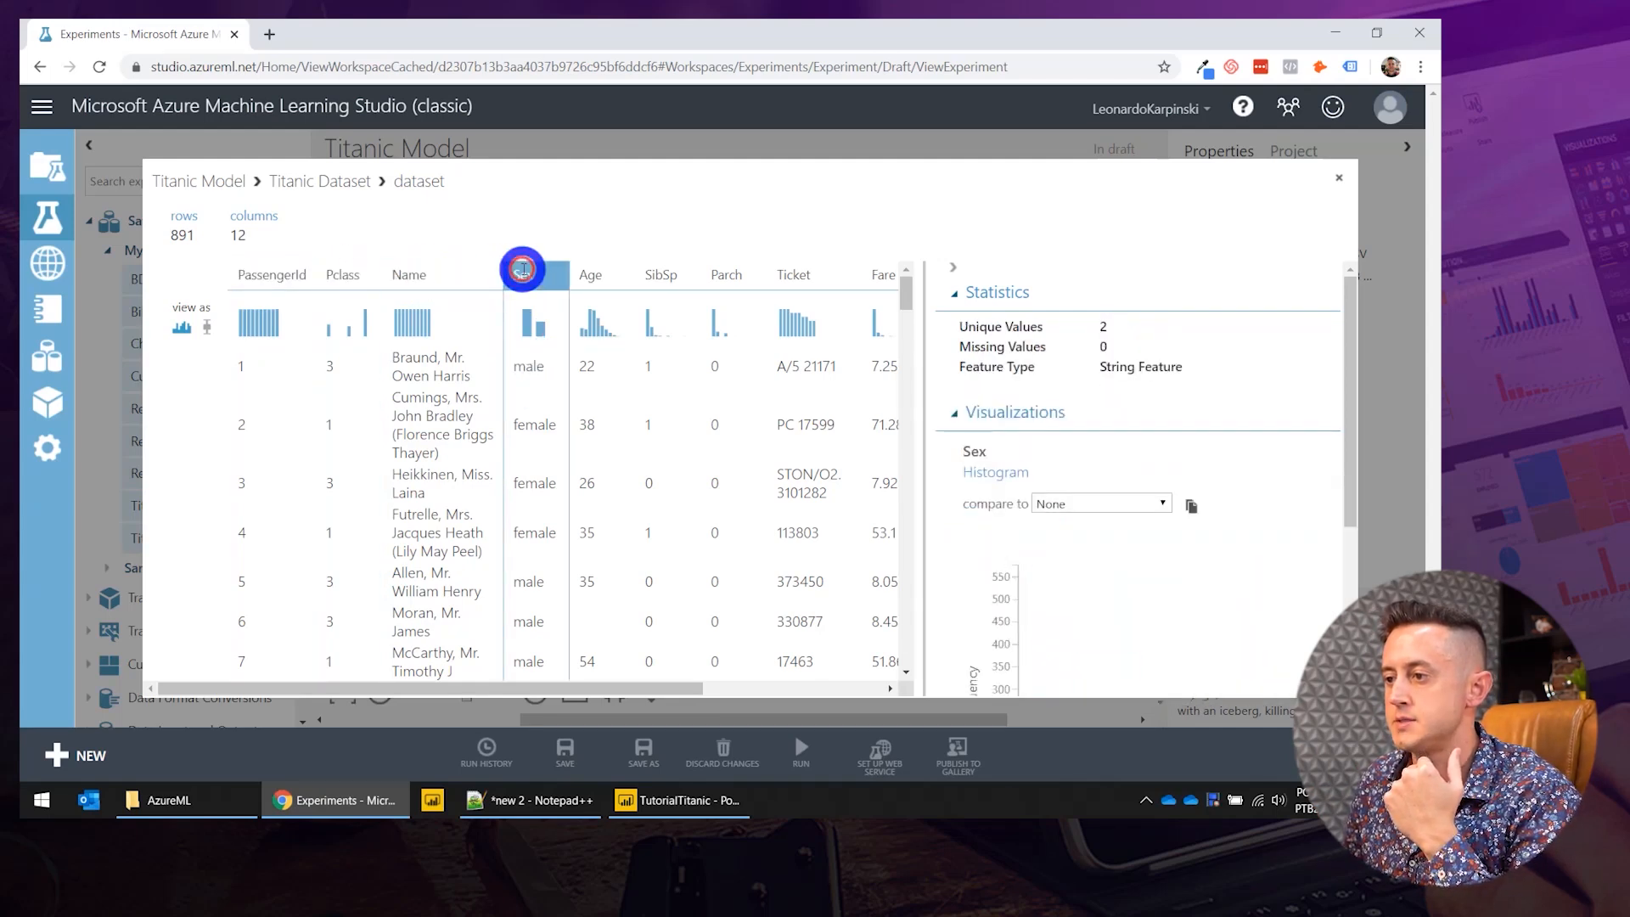
left_click(602, 275)
left_click_drag(669, 686, 469, 671)
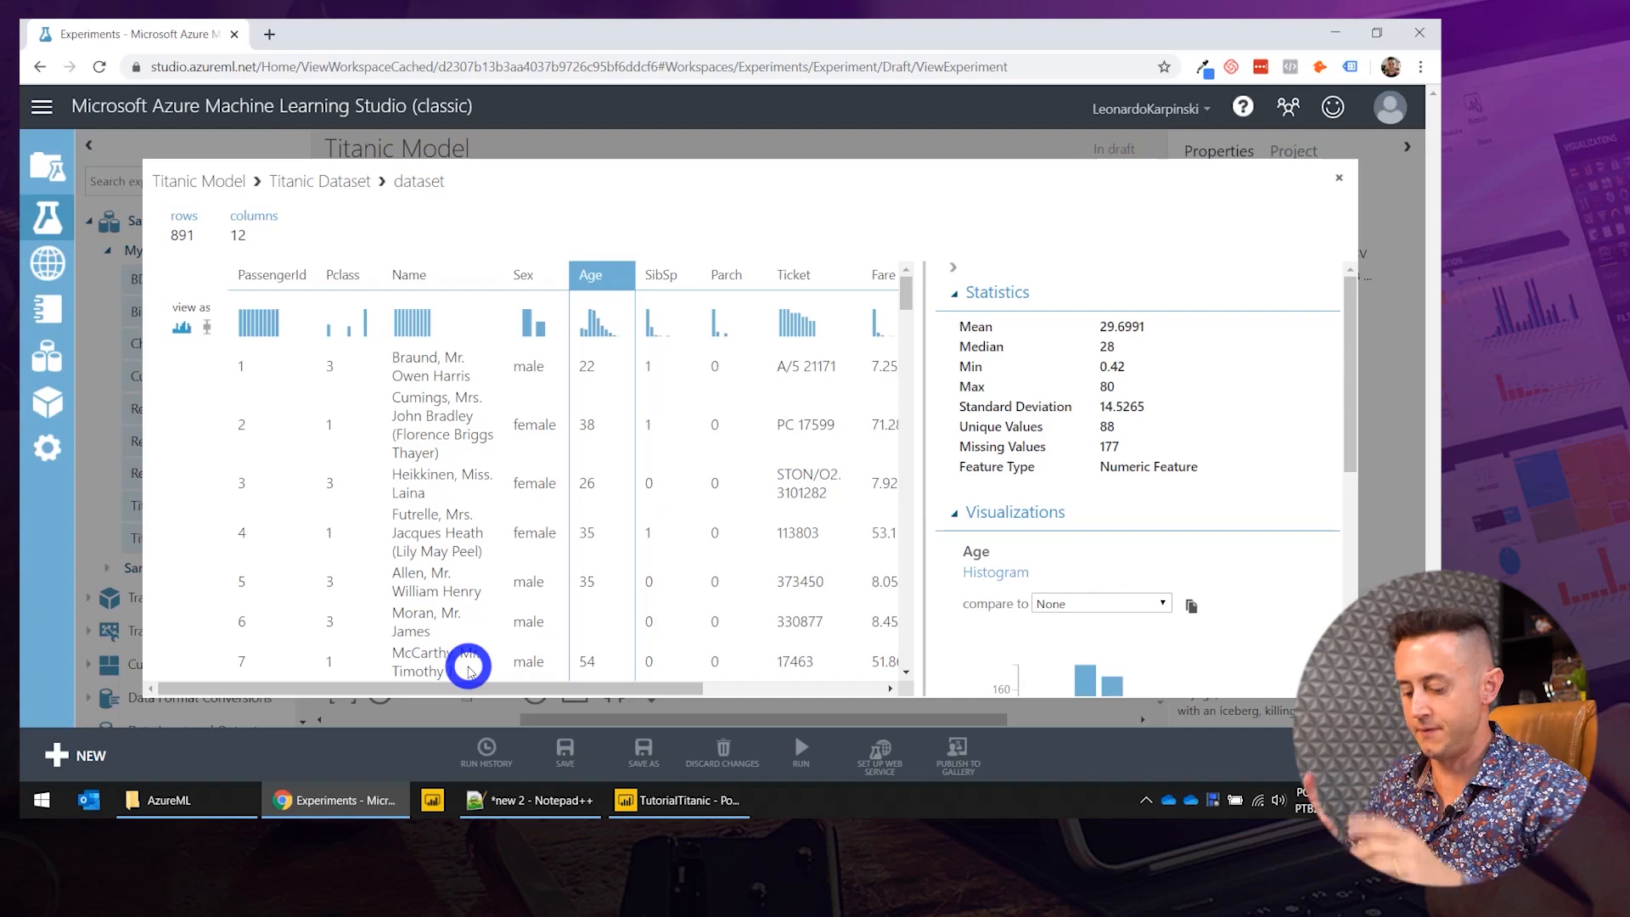
Open a blank Notepad document, write "1 - remove unnecessary columns" and start a second line with "2 -".
key("super")
type("notepad")
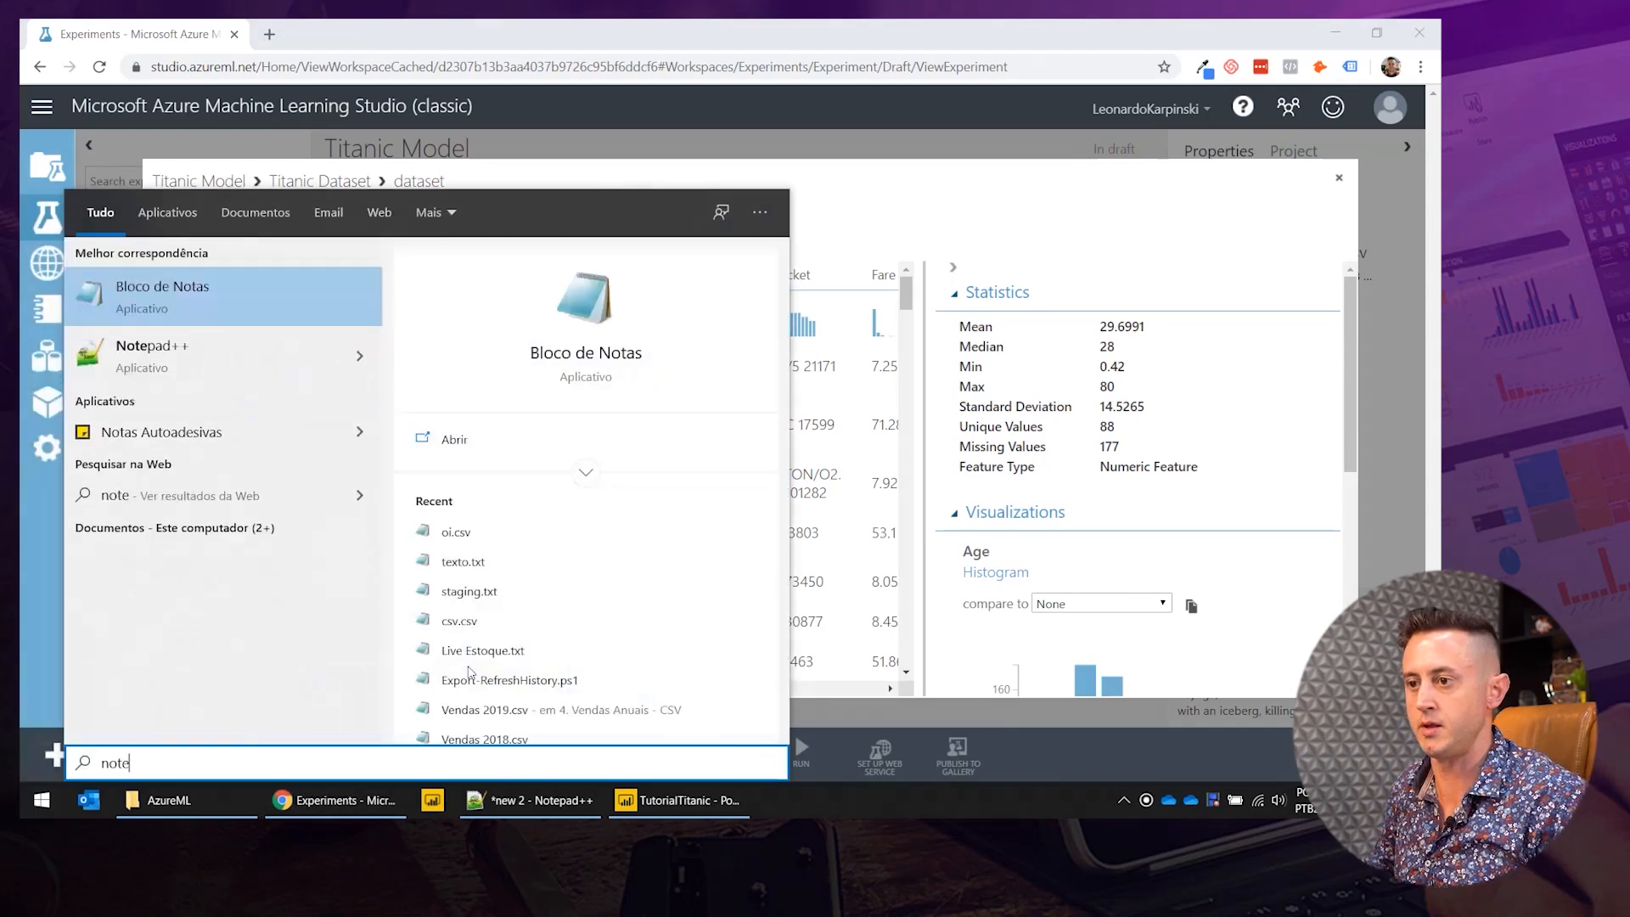
key("Return")
type("1 - remove ")
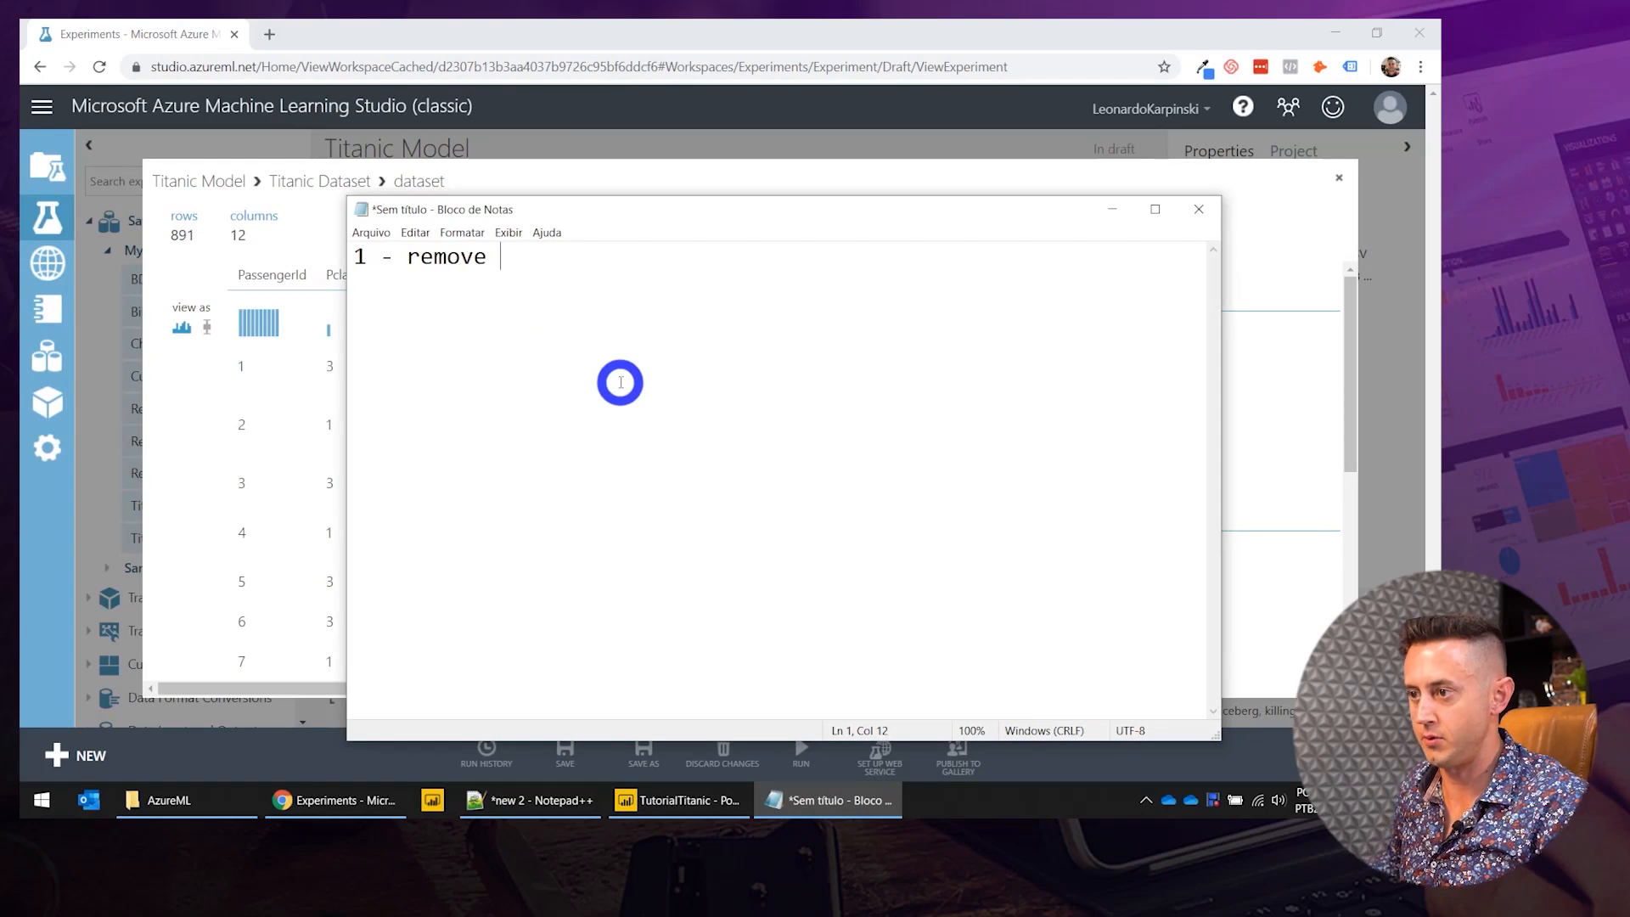
type("unnecessary columns")
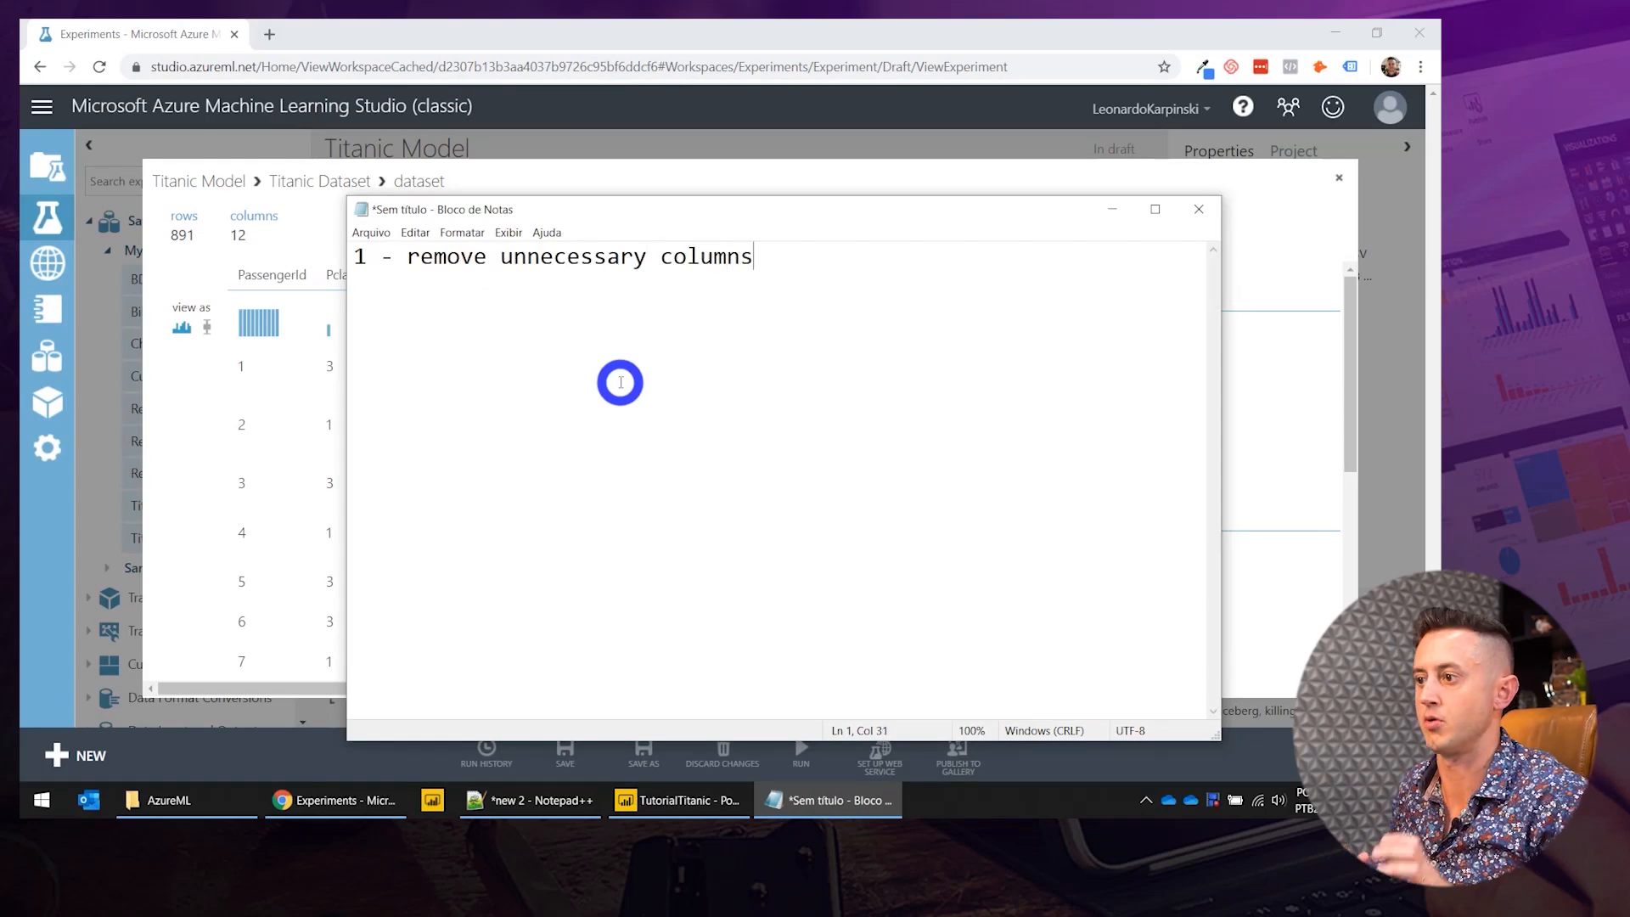
key("Return")
type("2-")
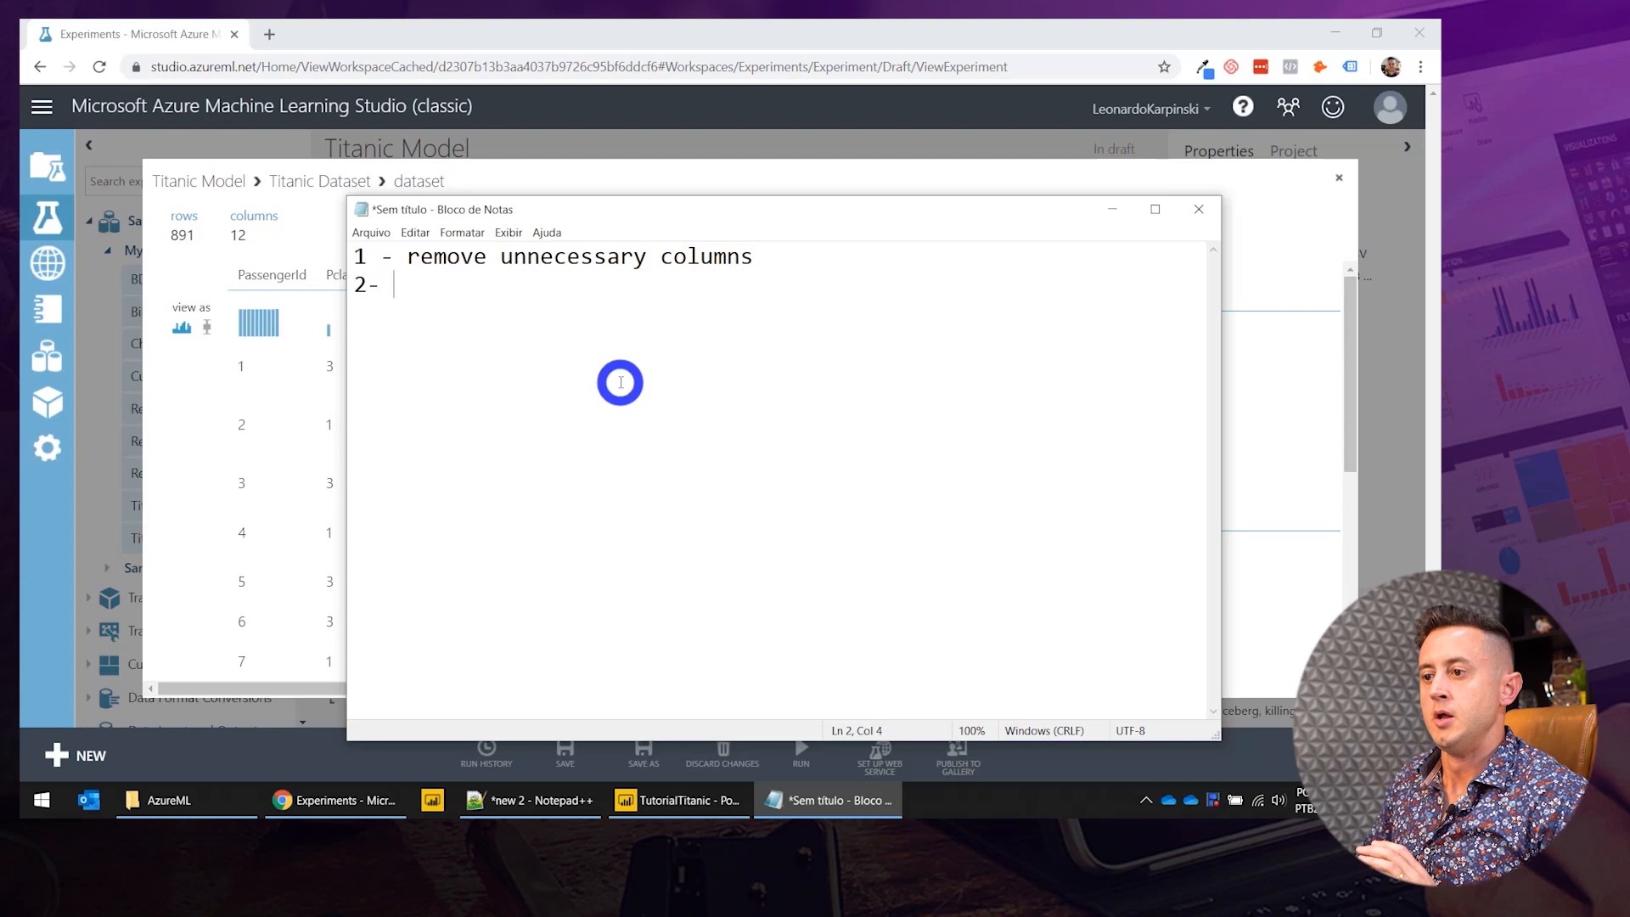
key("End")
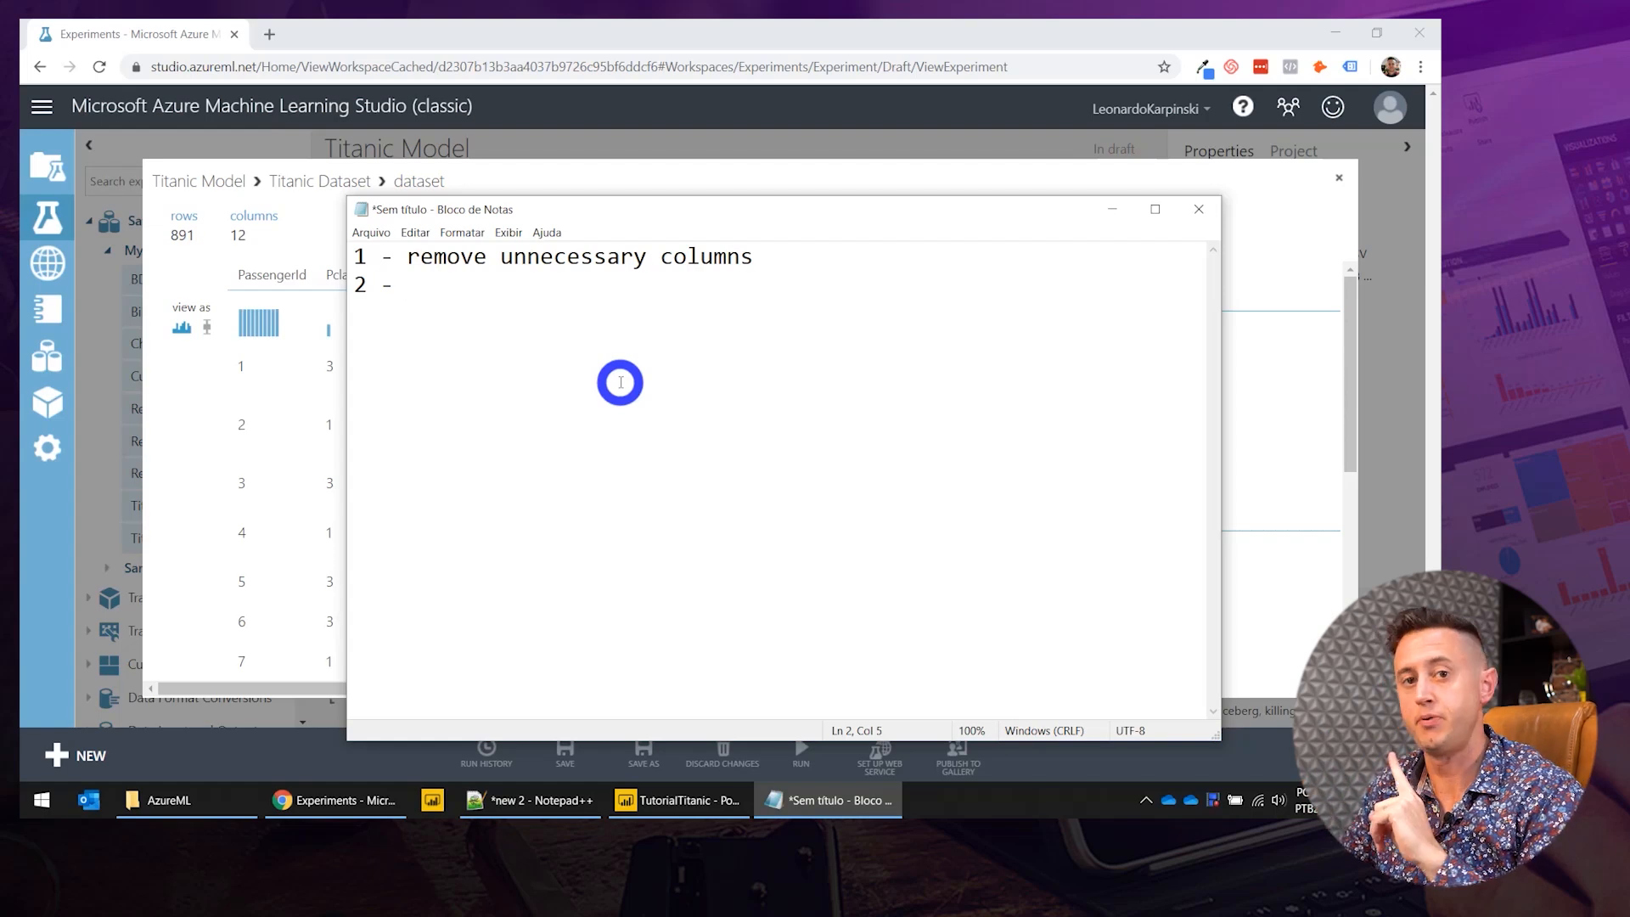
Return to the dataset visualization in the browser and examine the statistics and feature type of the Pclass column.
left_click(547, 189)
left_click(340, 274)
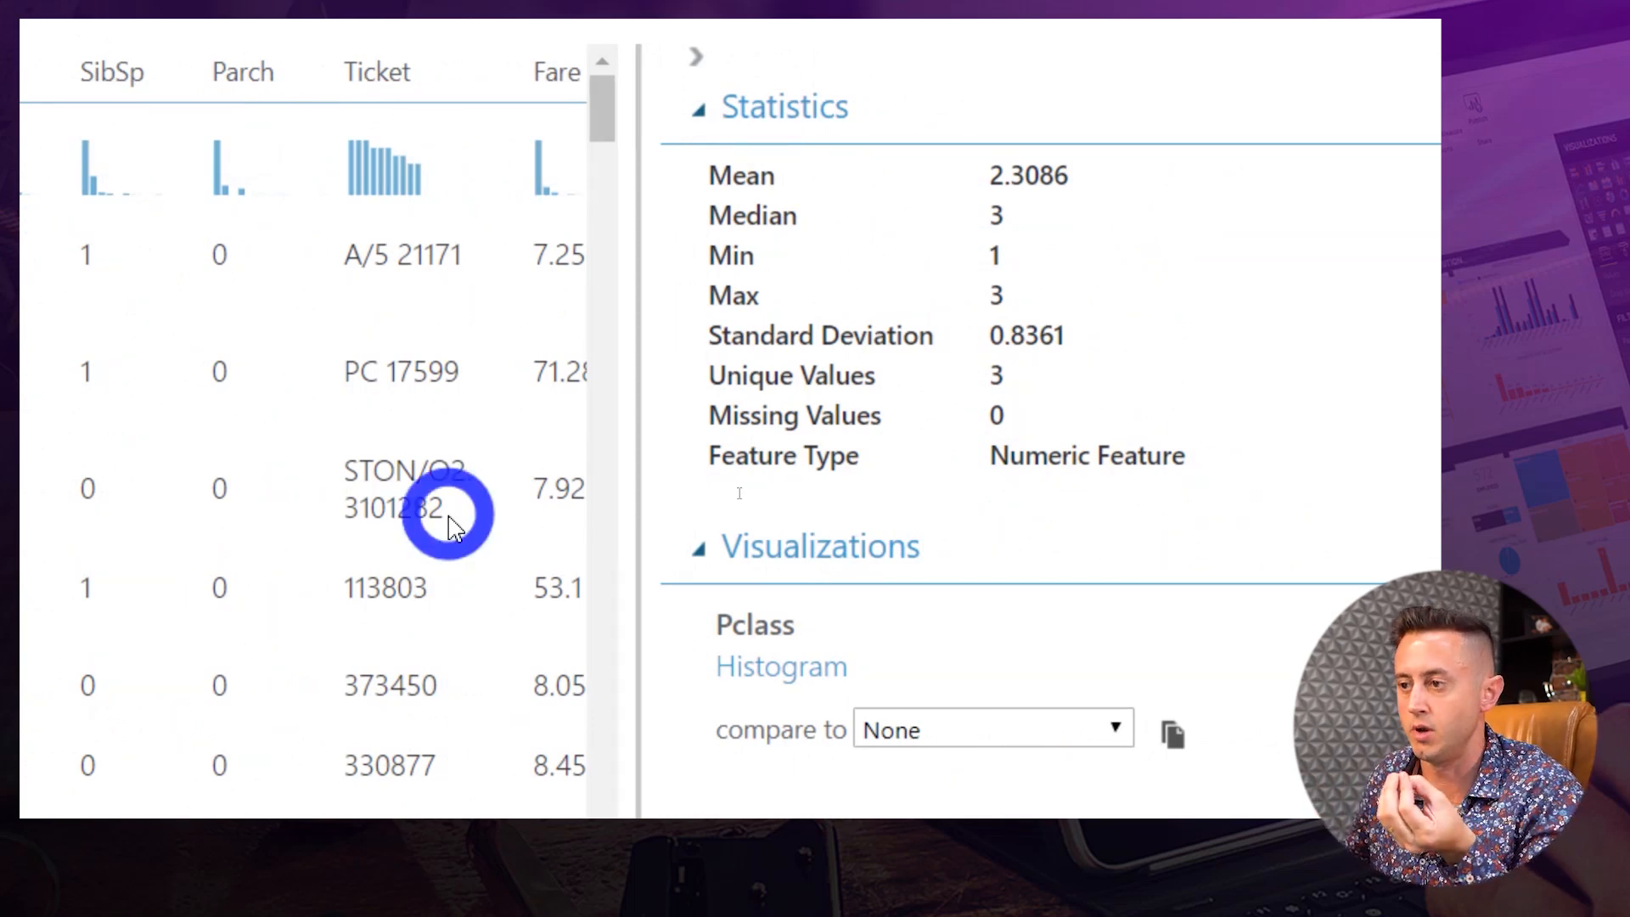
scroll(437, 510, "left", 10)
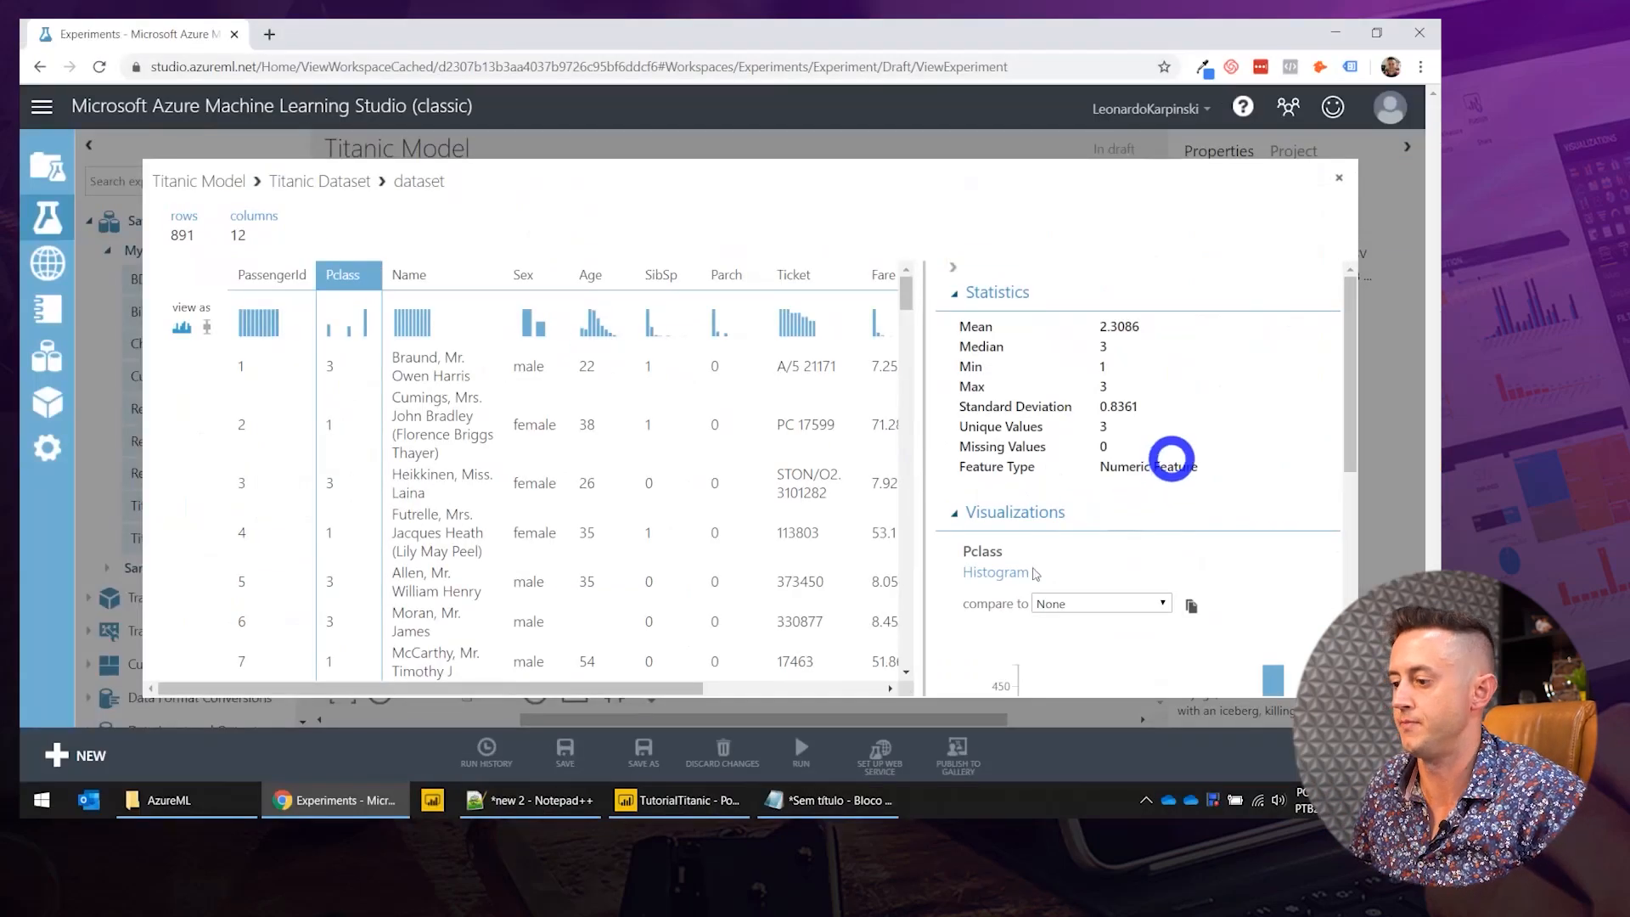
Return to the Notepad list and complete the second line as "2 - edit columns types".
left_click(872, 805)
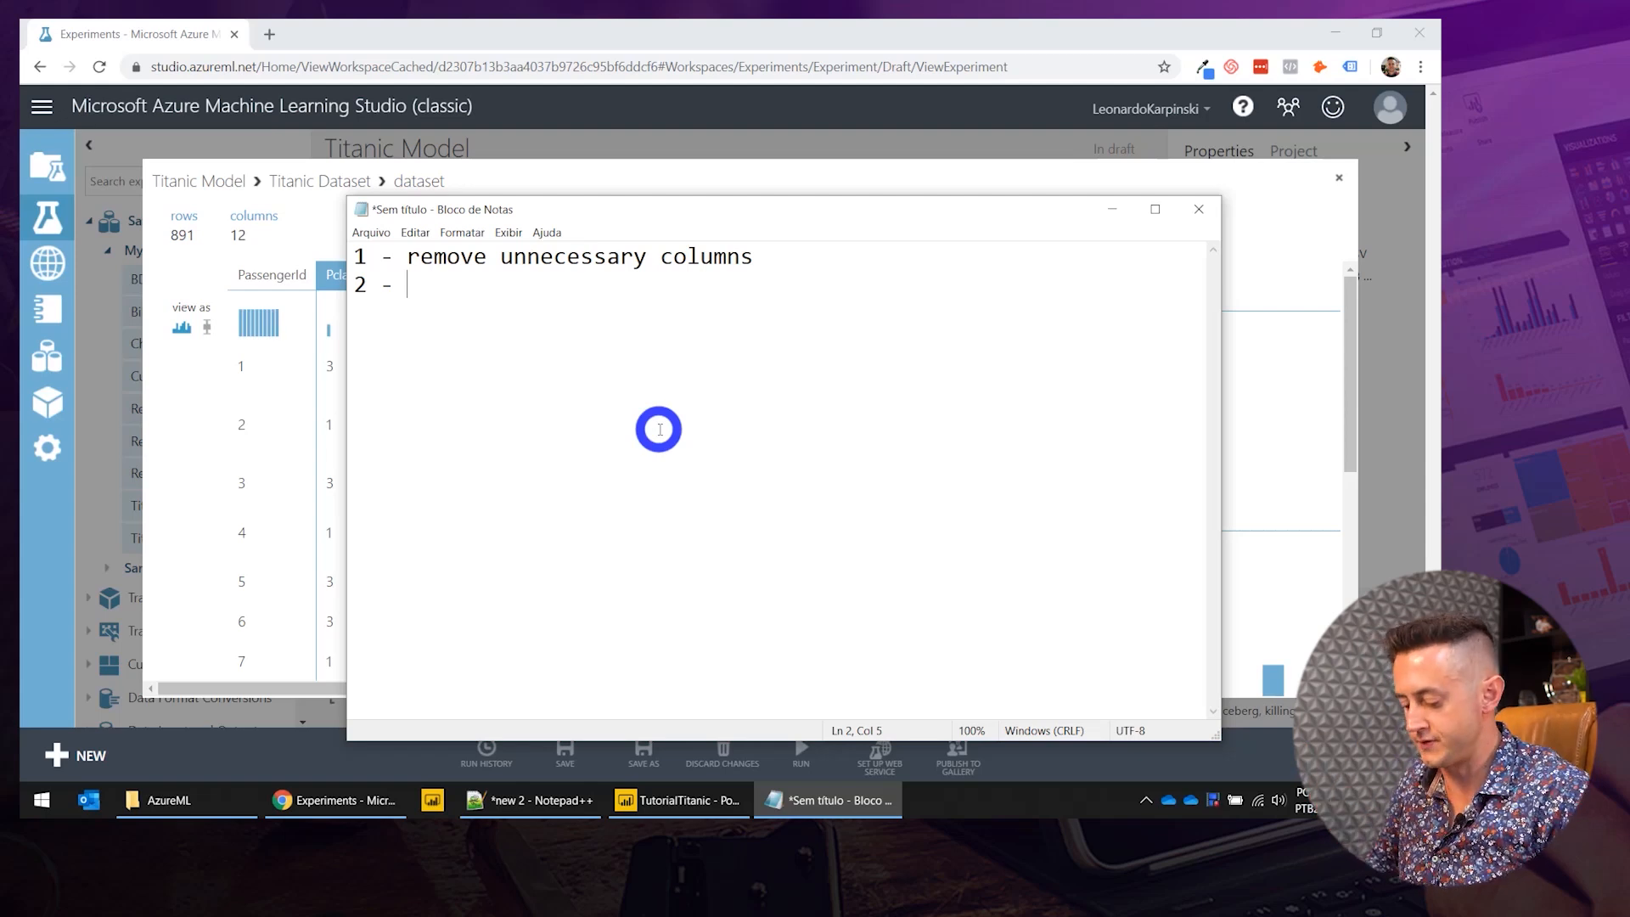
type("edit ")
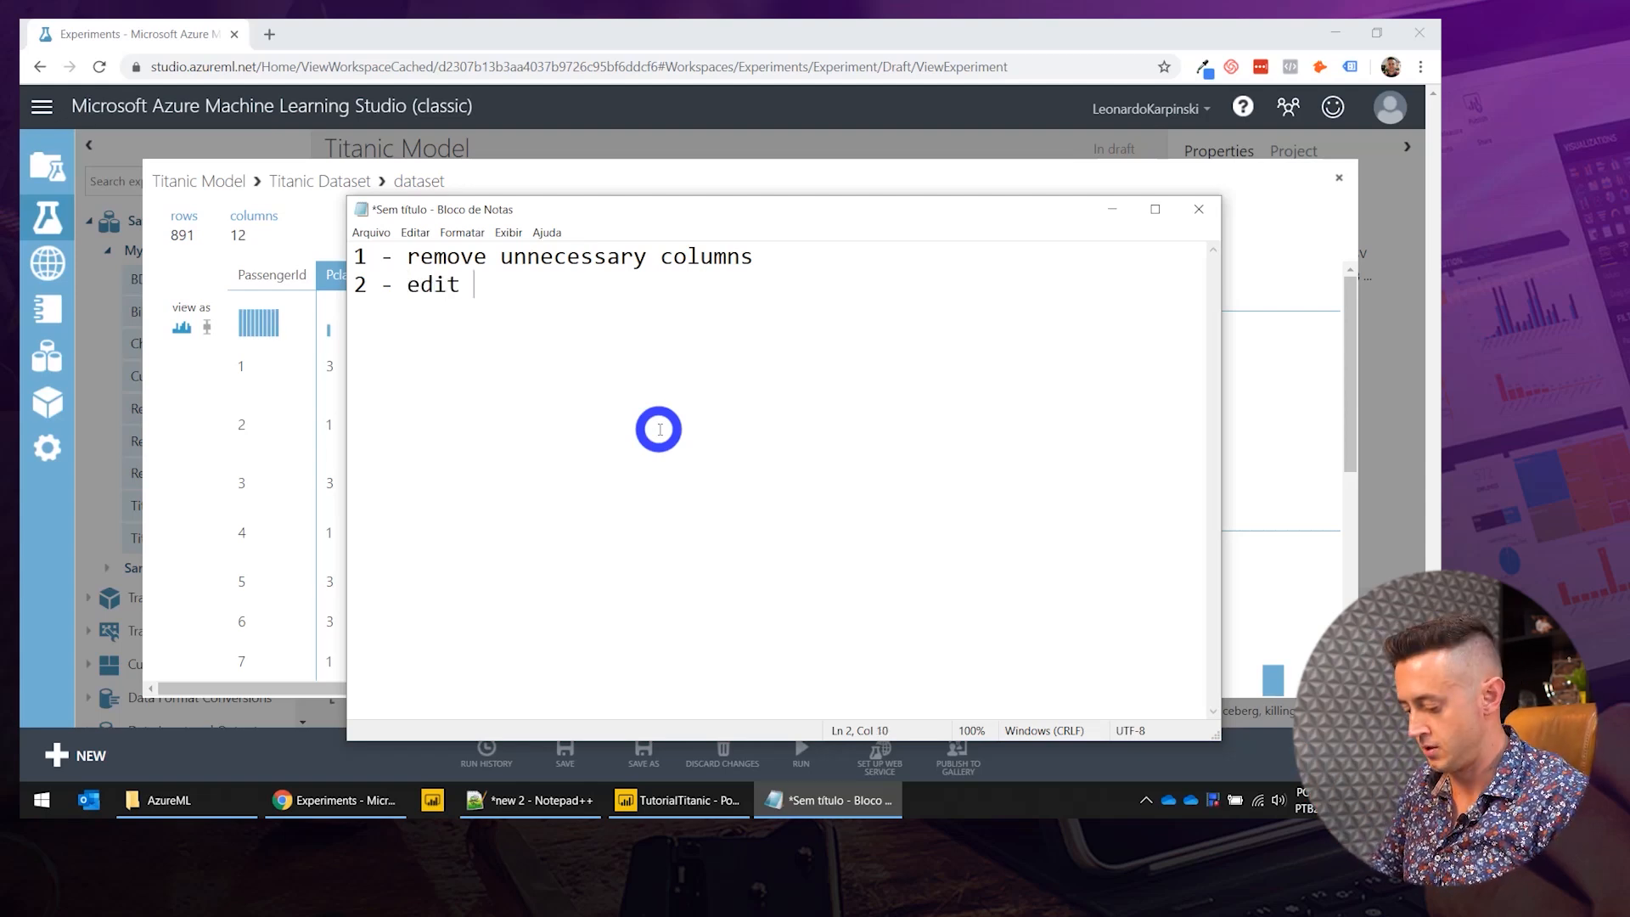
type("columns ")
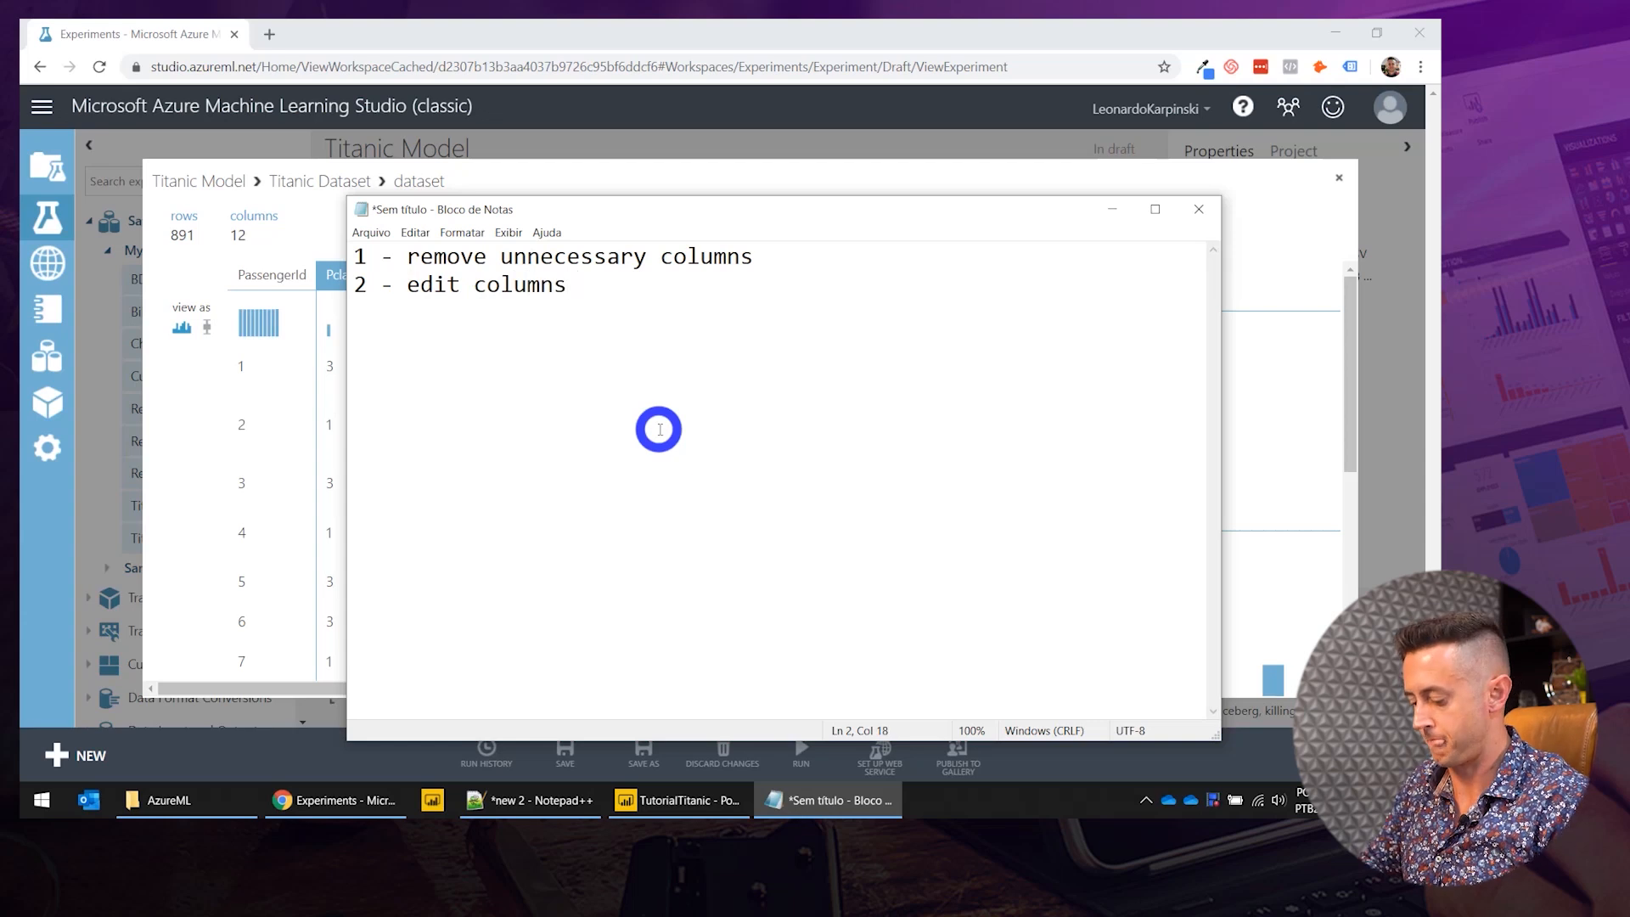
type("typws")
key("BackSpace")
key("BackSpace")
type("es")
key("Return")
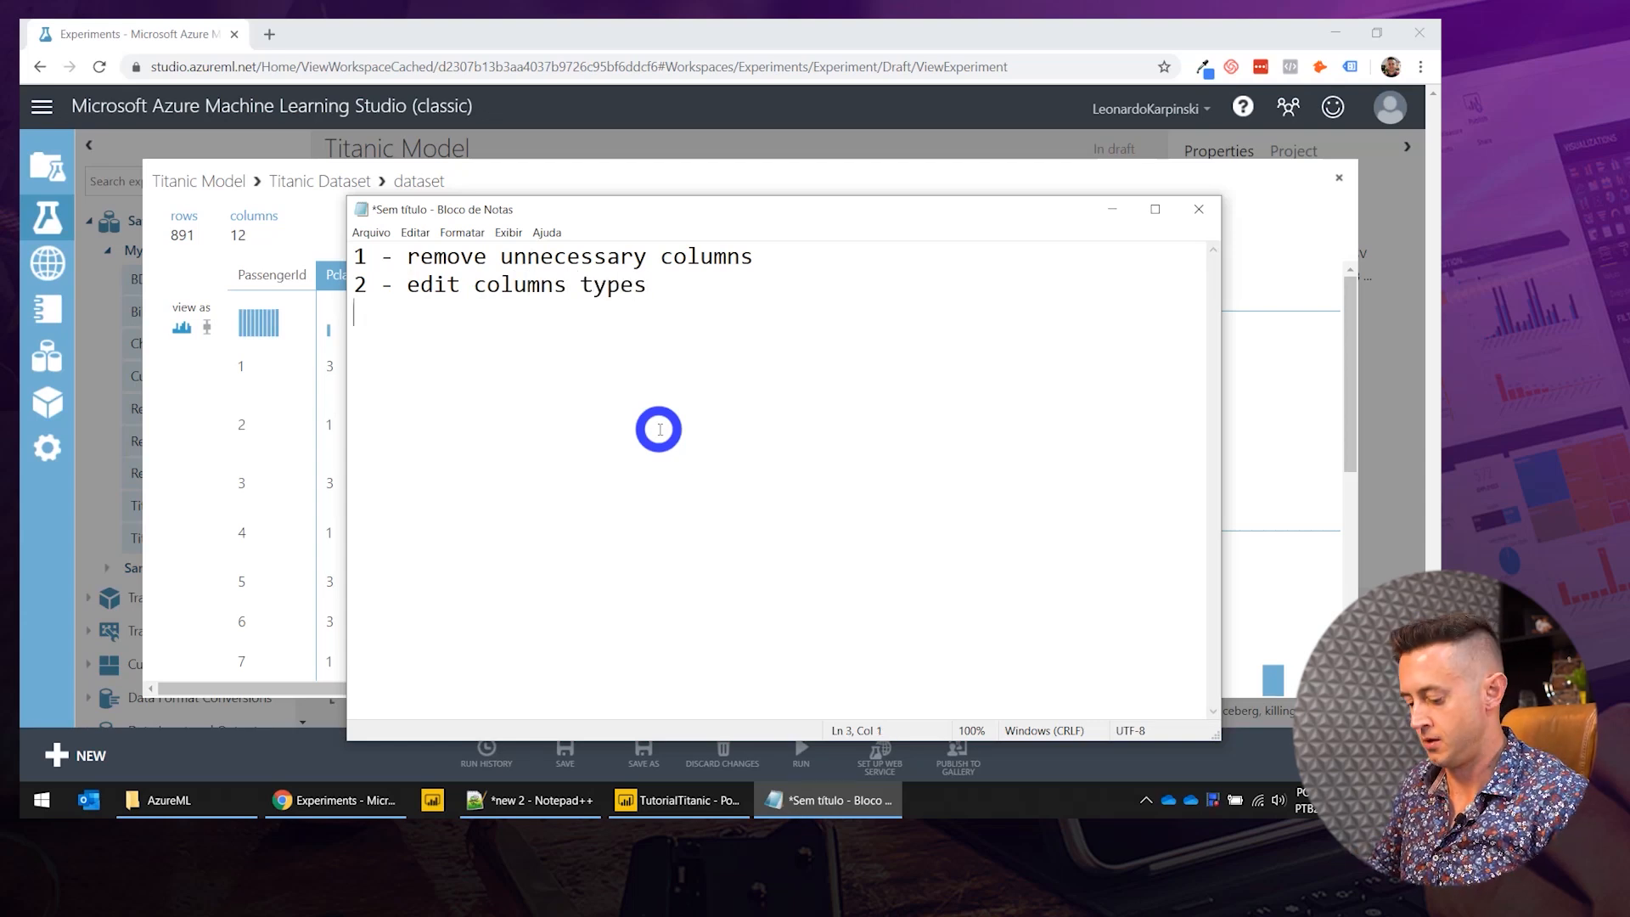
Add the lines "3 - treat missing values" and "4 - create the model" to the Notepad list.
type("3")
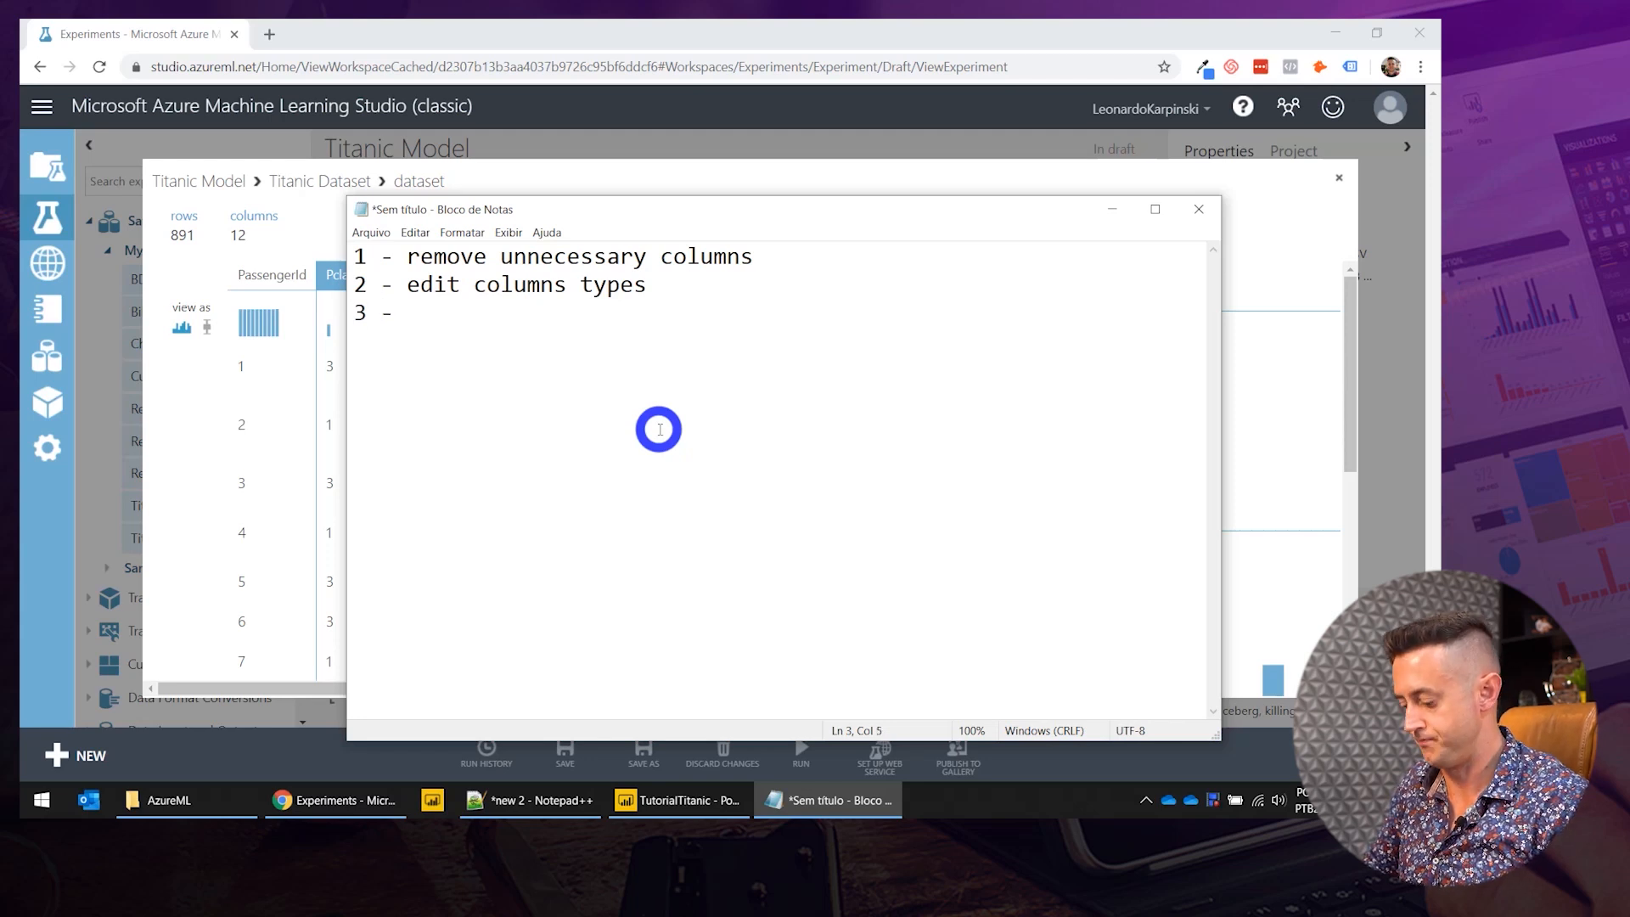
type(" - f")
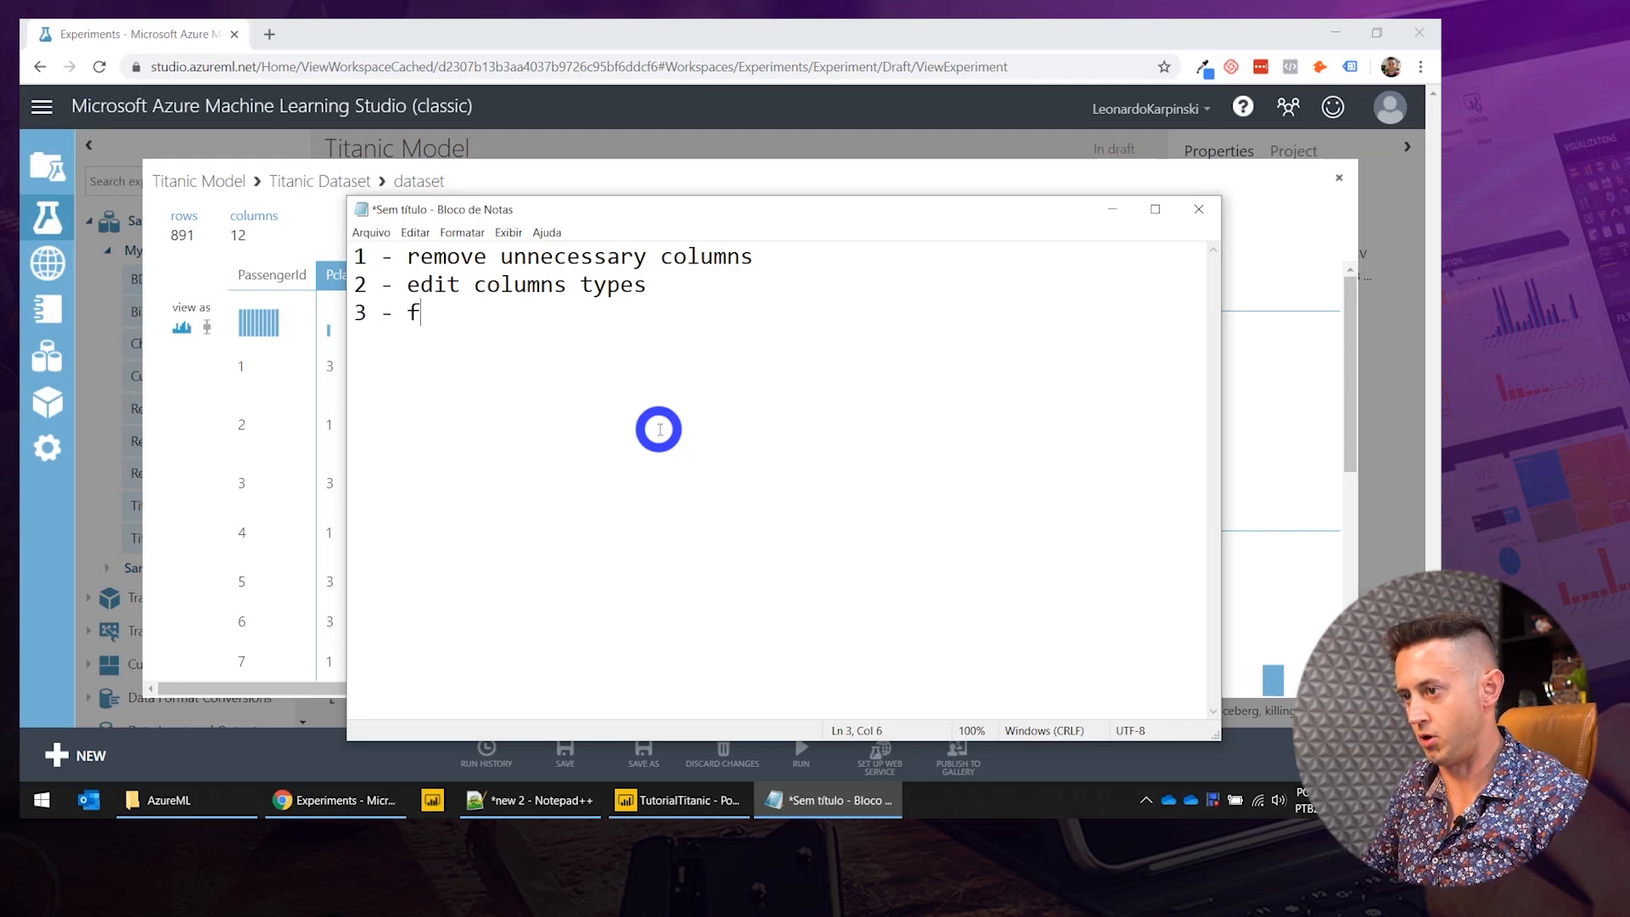
key("BackSpace")
type("treat ")
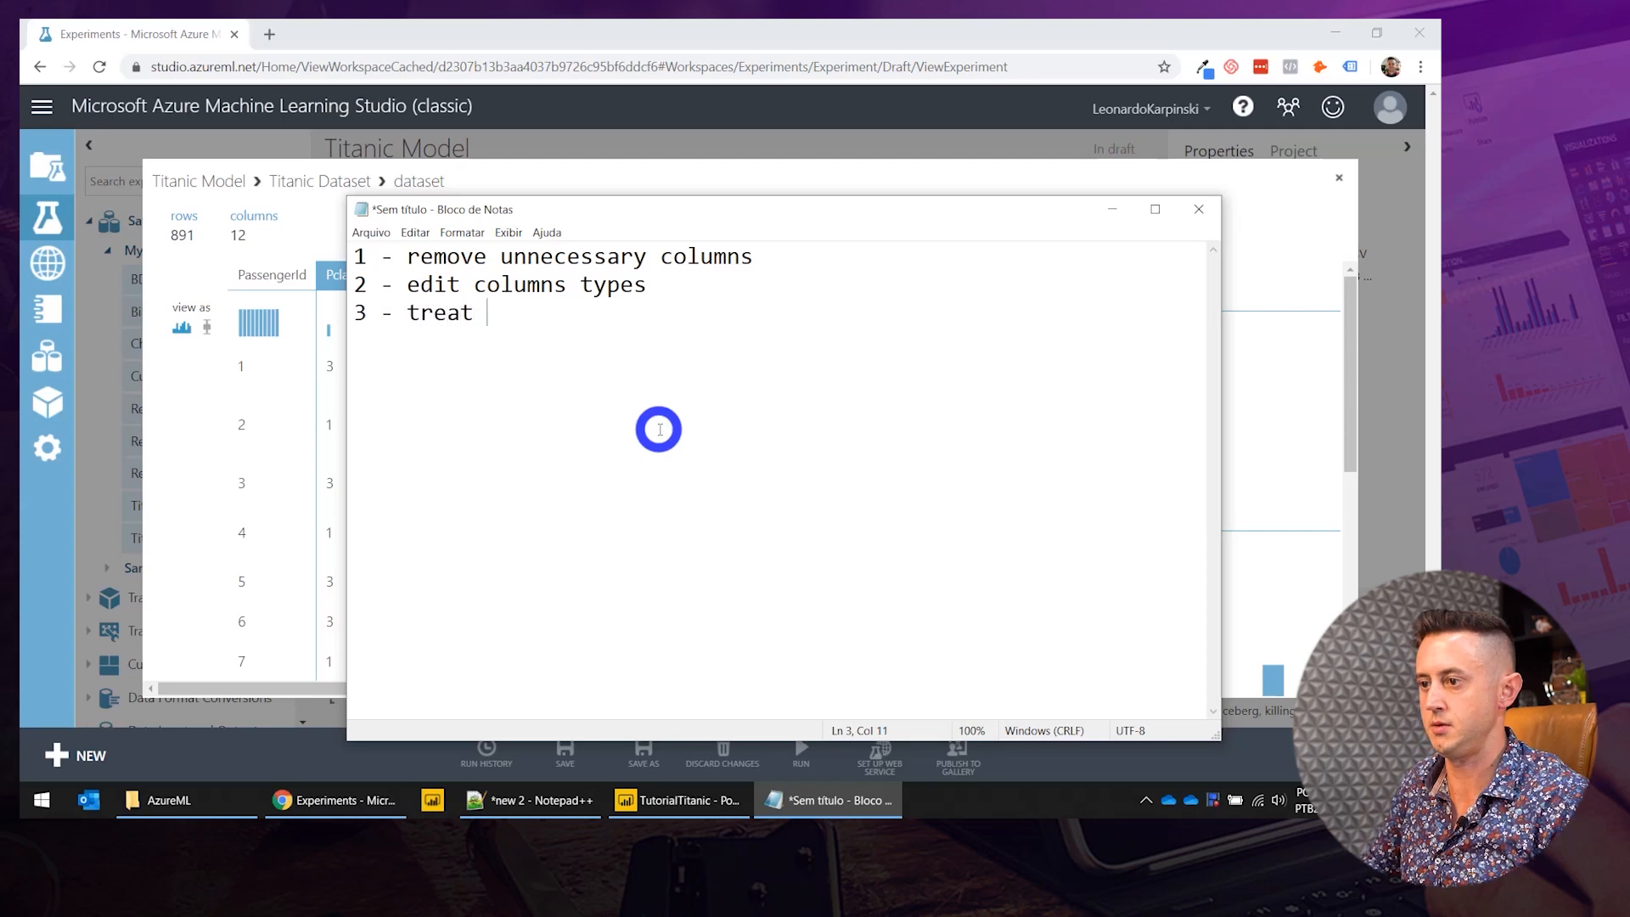
type("missing values")
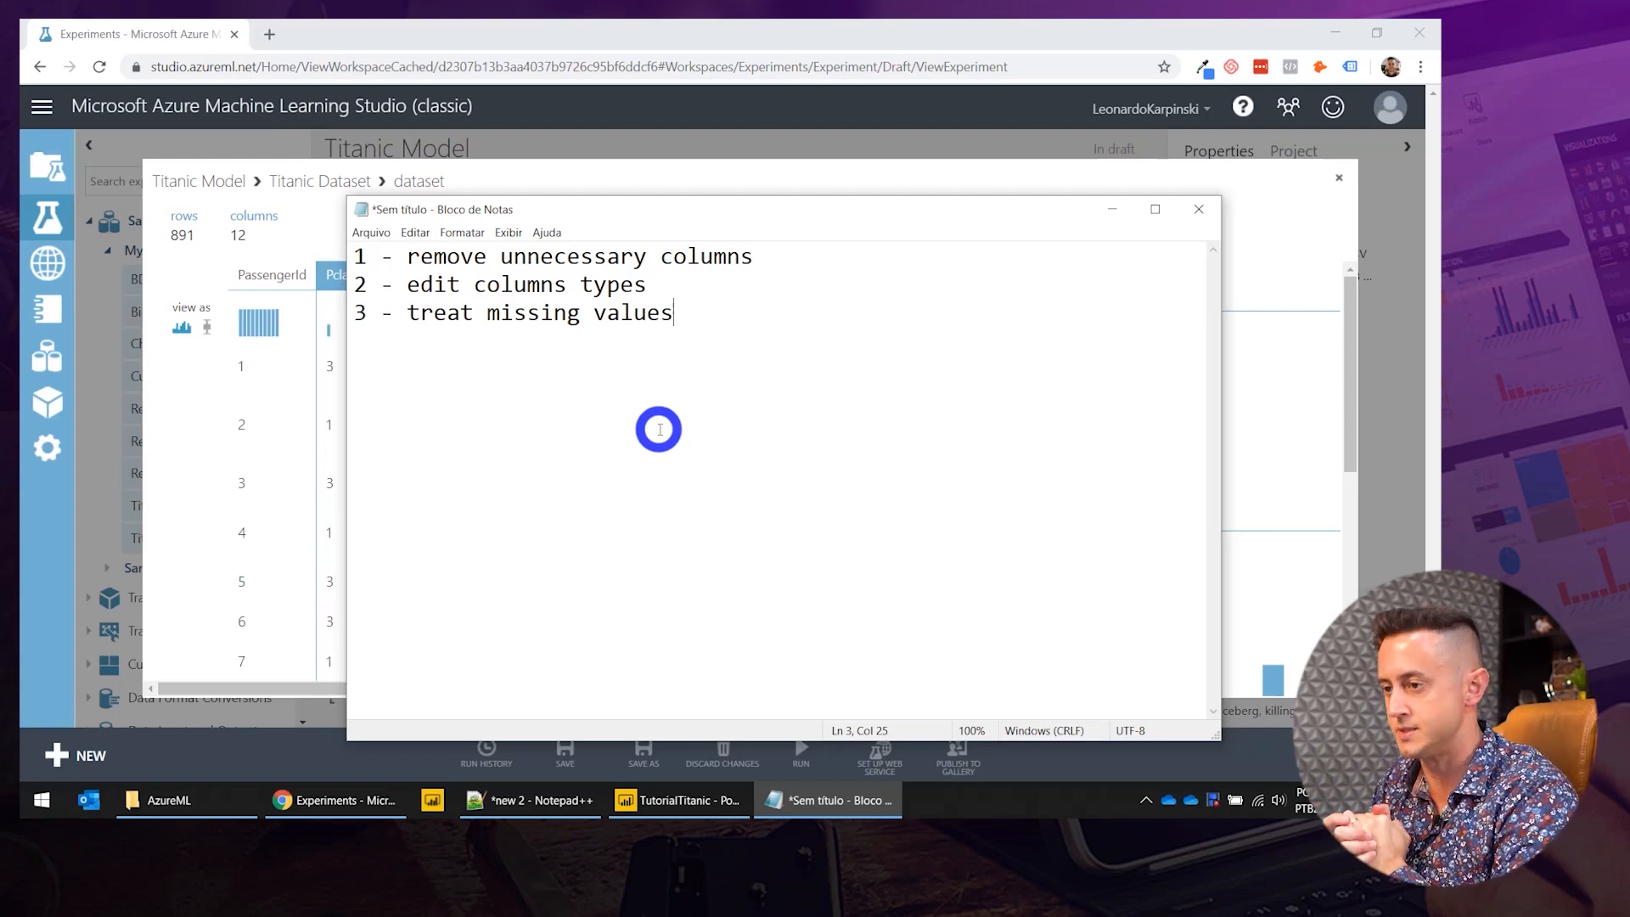
key("Return")
type("4")
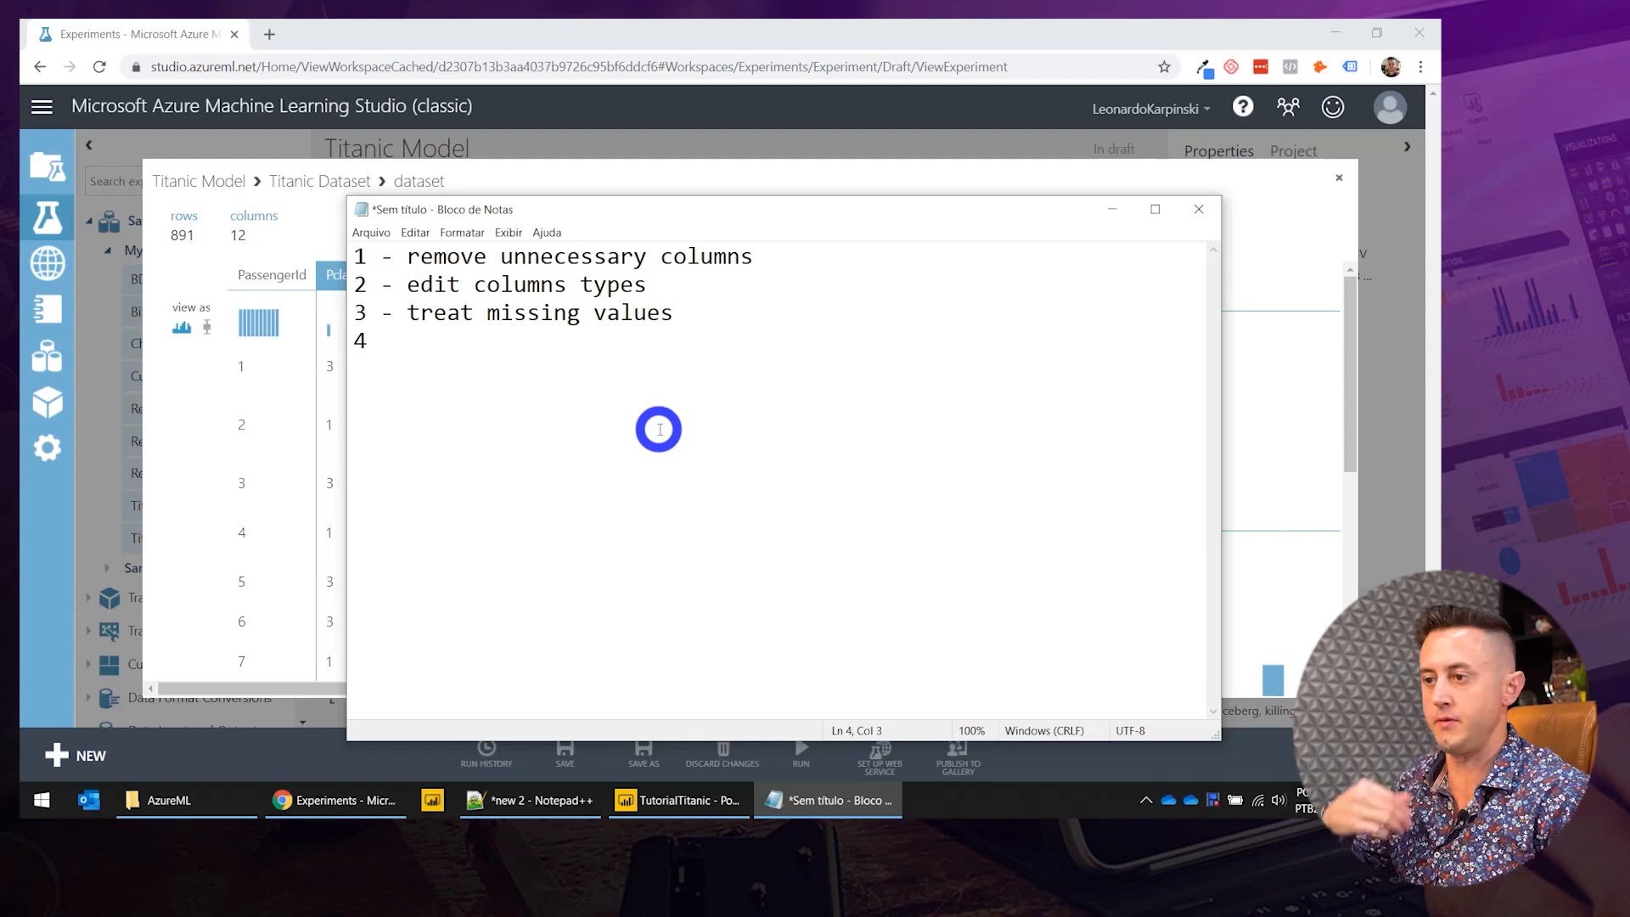
type(" -")
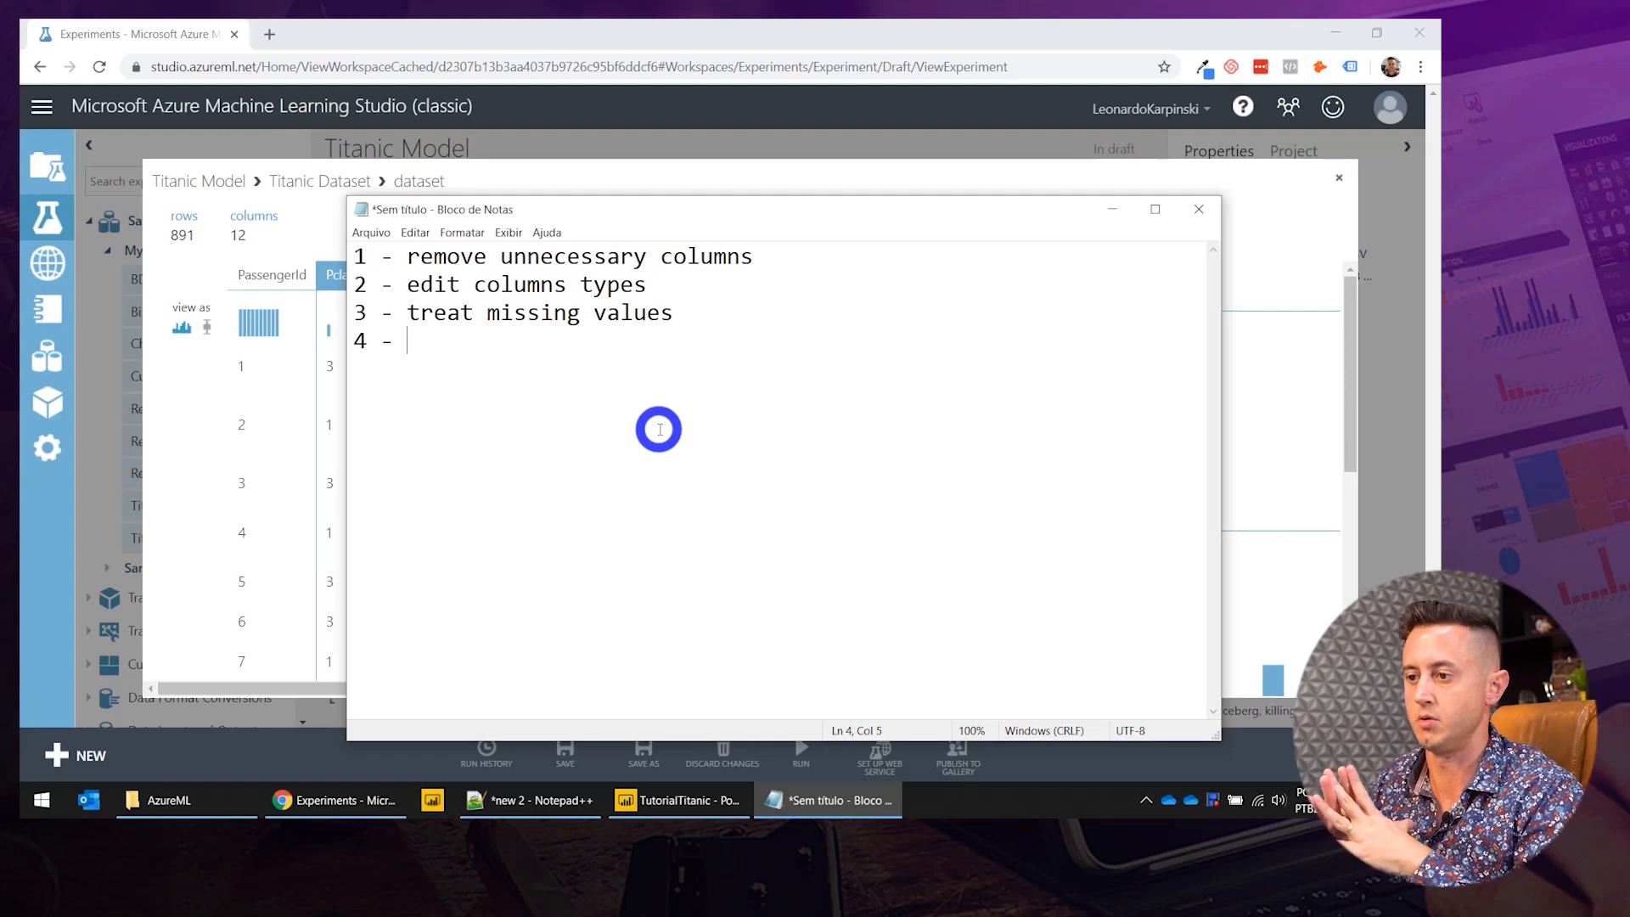
type("create the model")
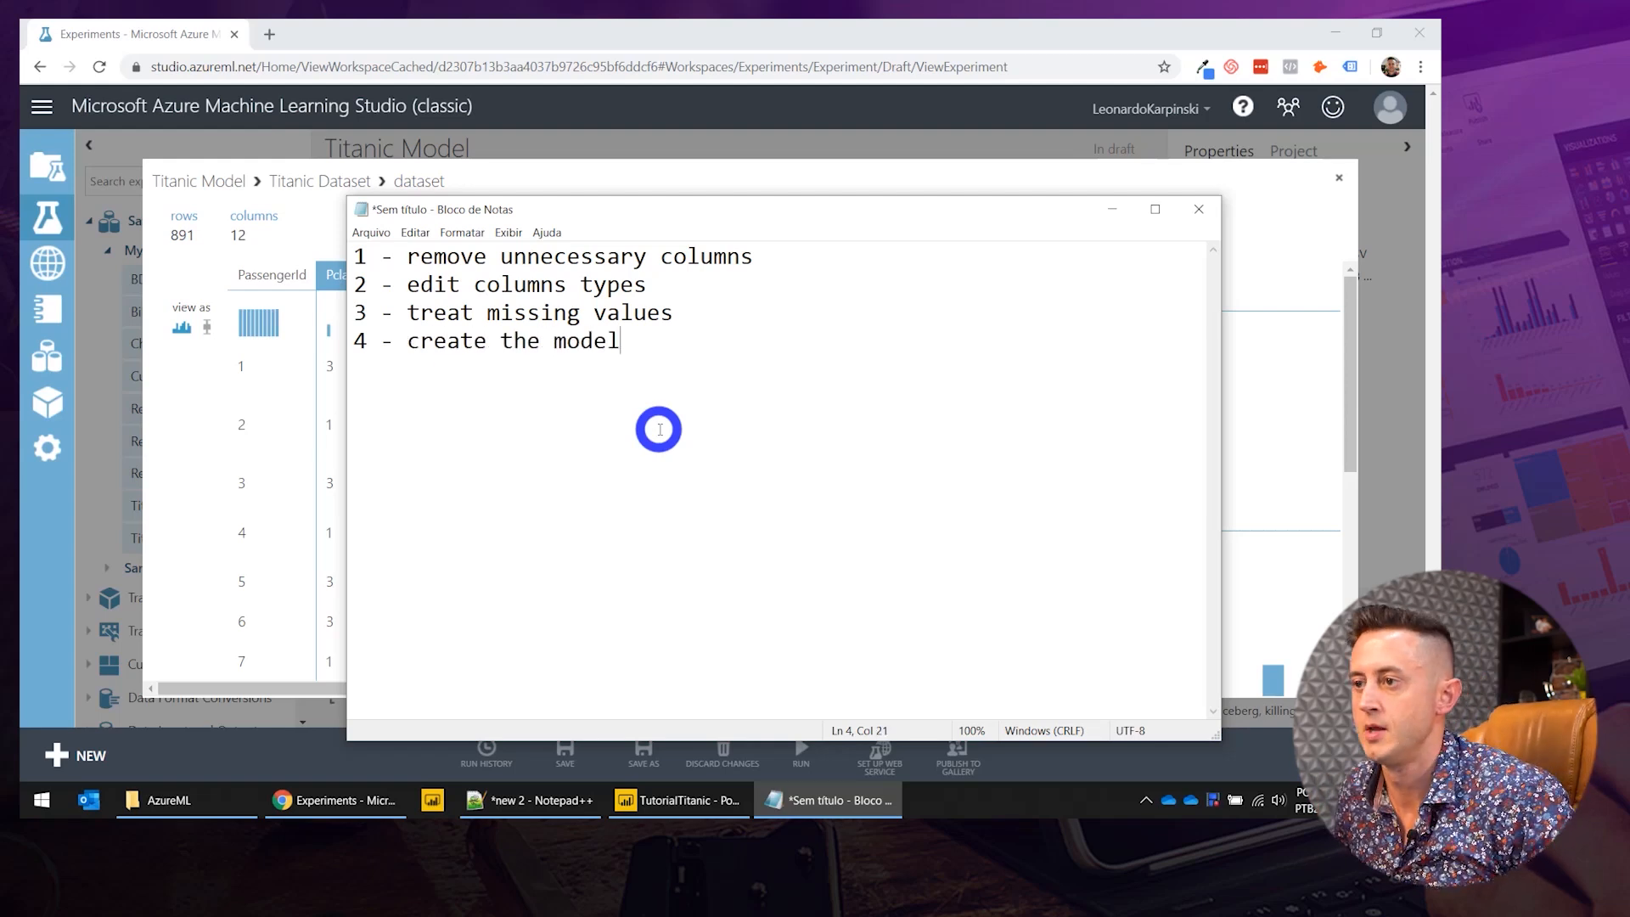
Return to the dataset visualization and examine the PassengerId, Pclass and Name columns, including the titles contained in the passenger names.
left_click(675, 26)
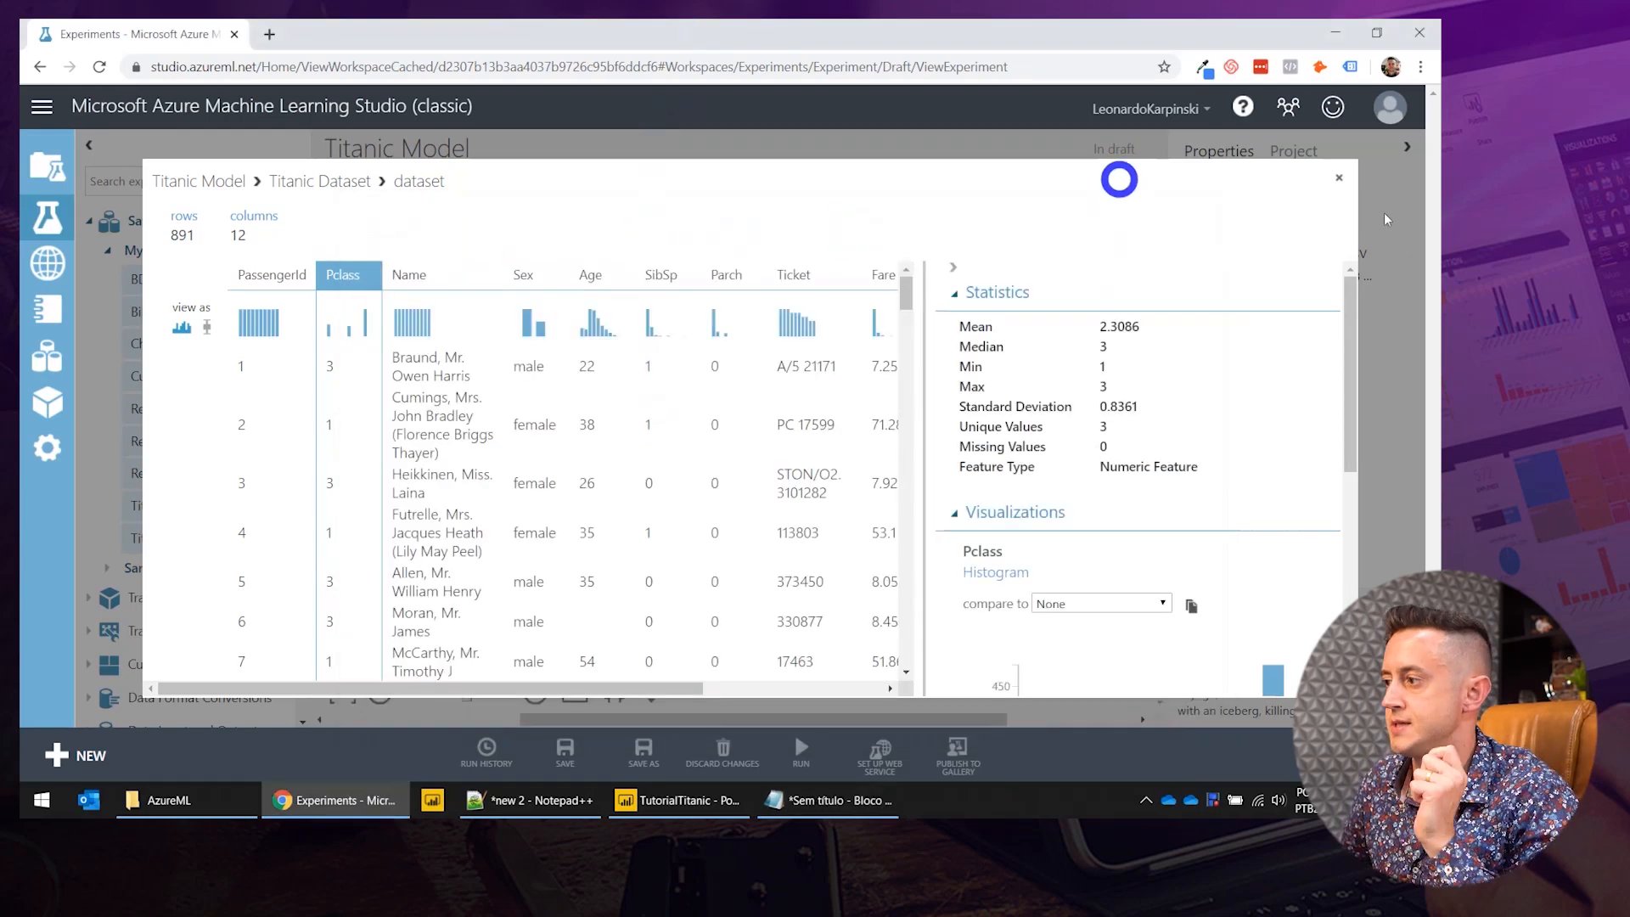
left_click(273, 272)
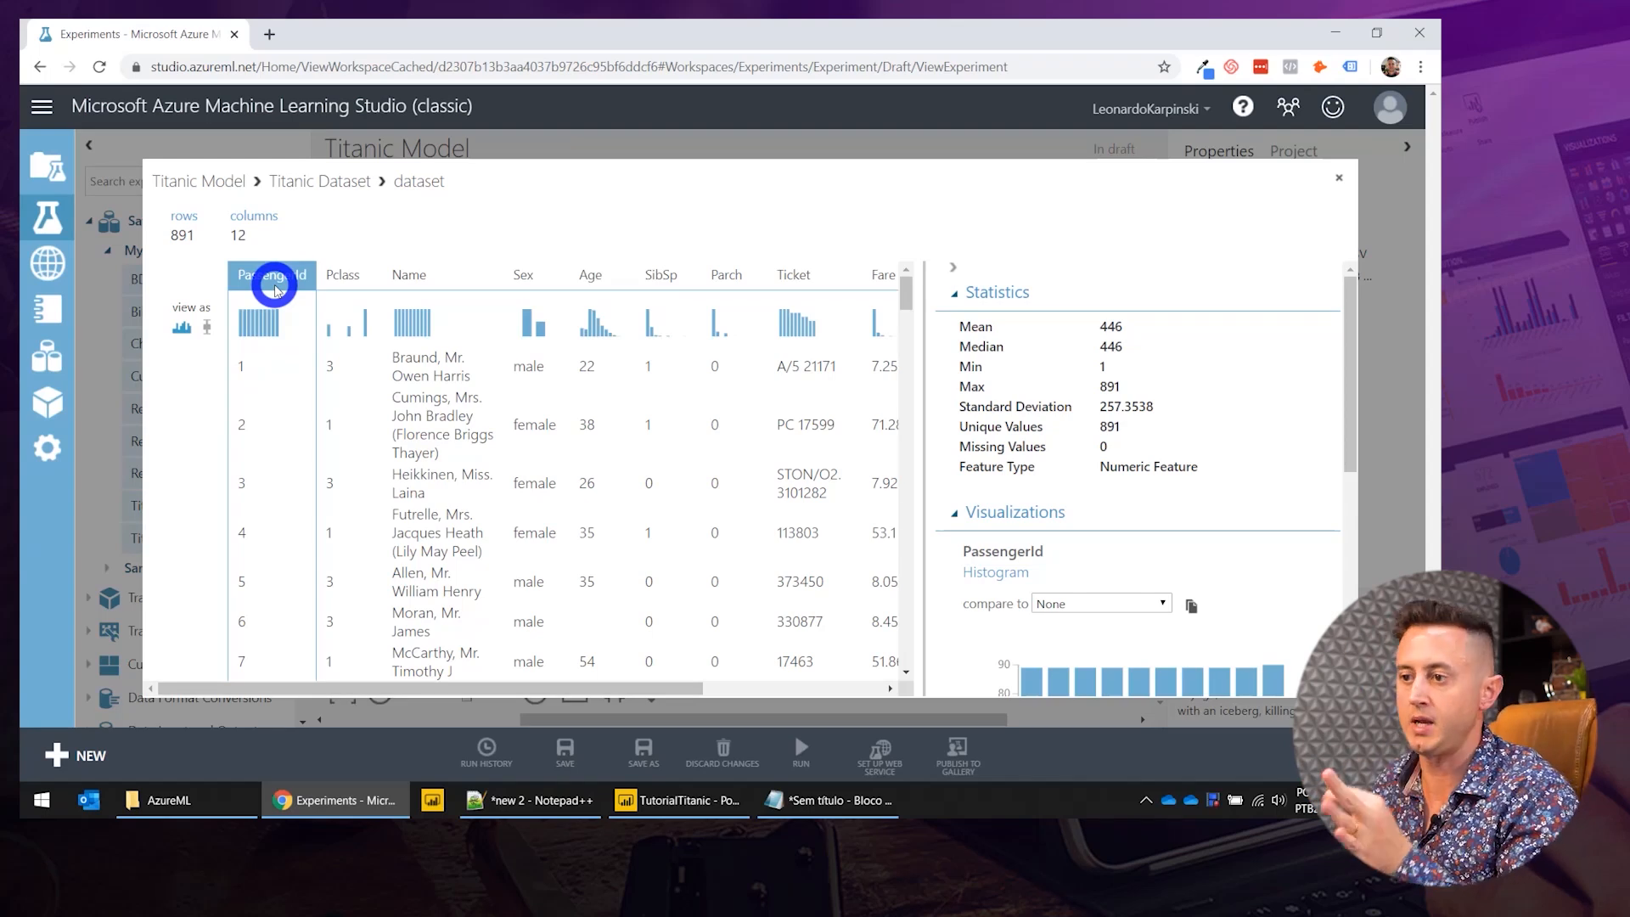
left_click(344, 270)
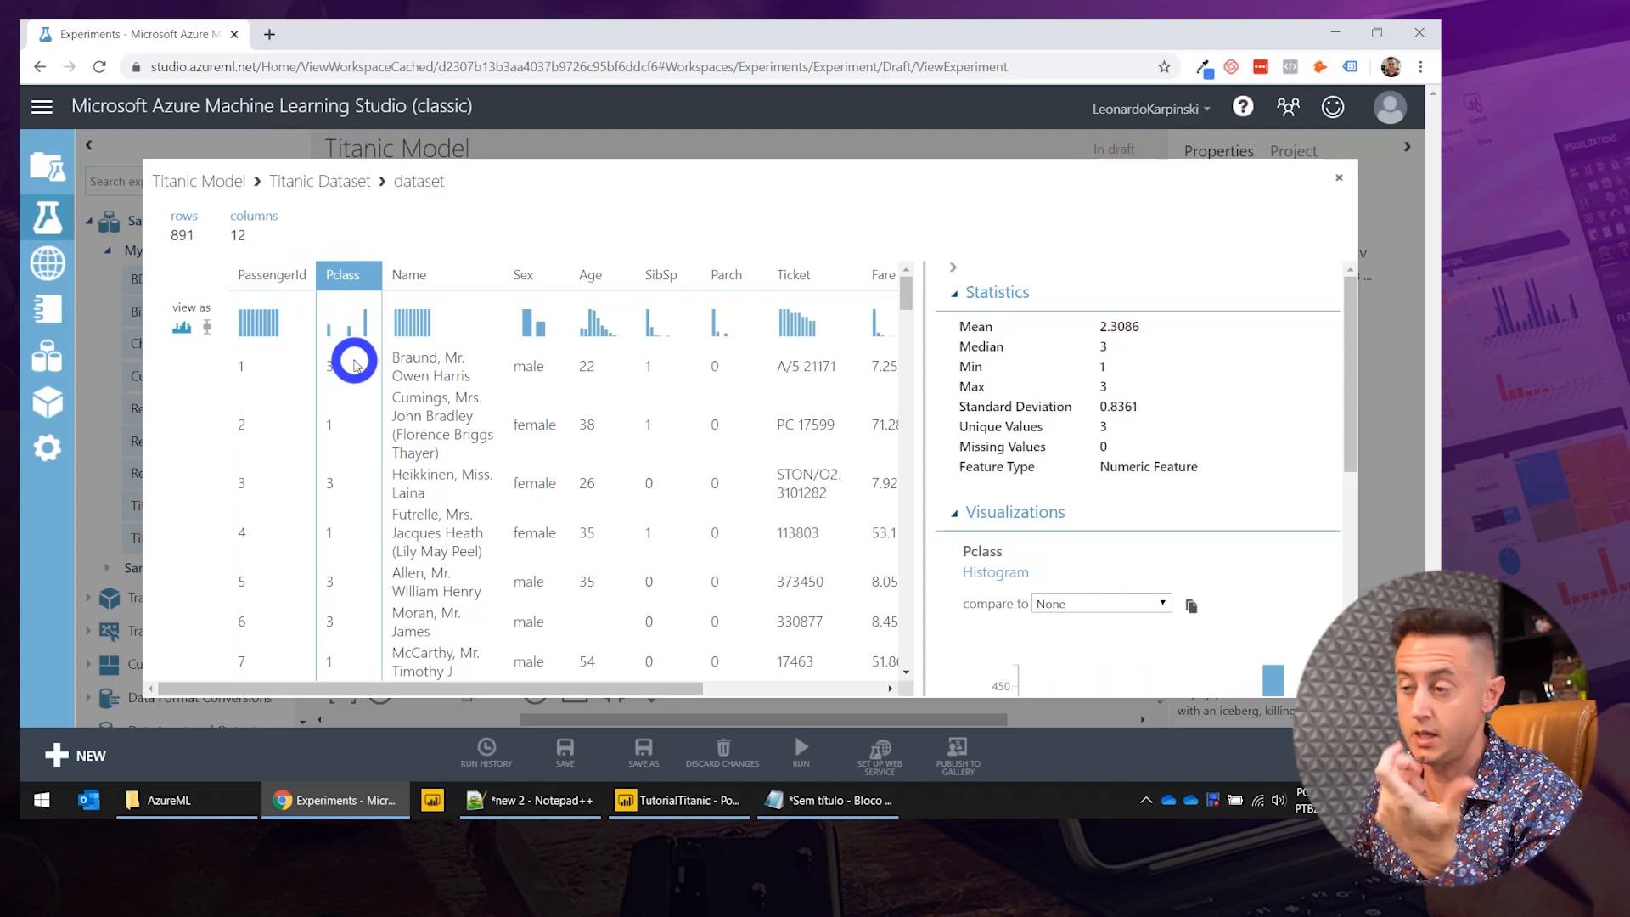
left_click(417, 270)
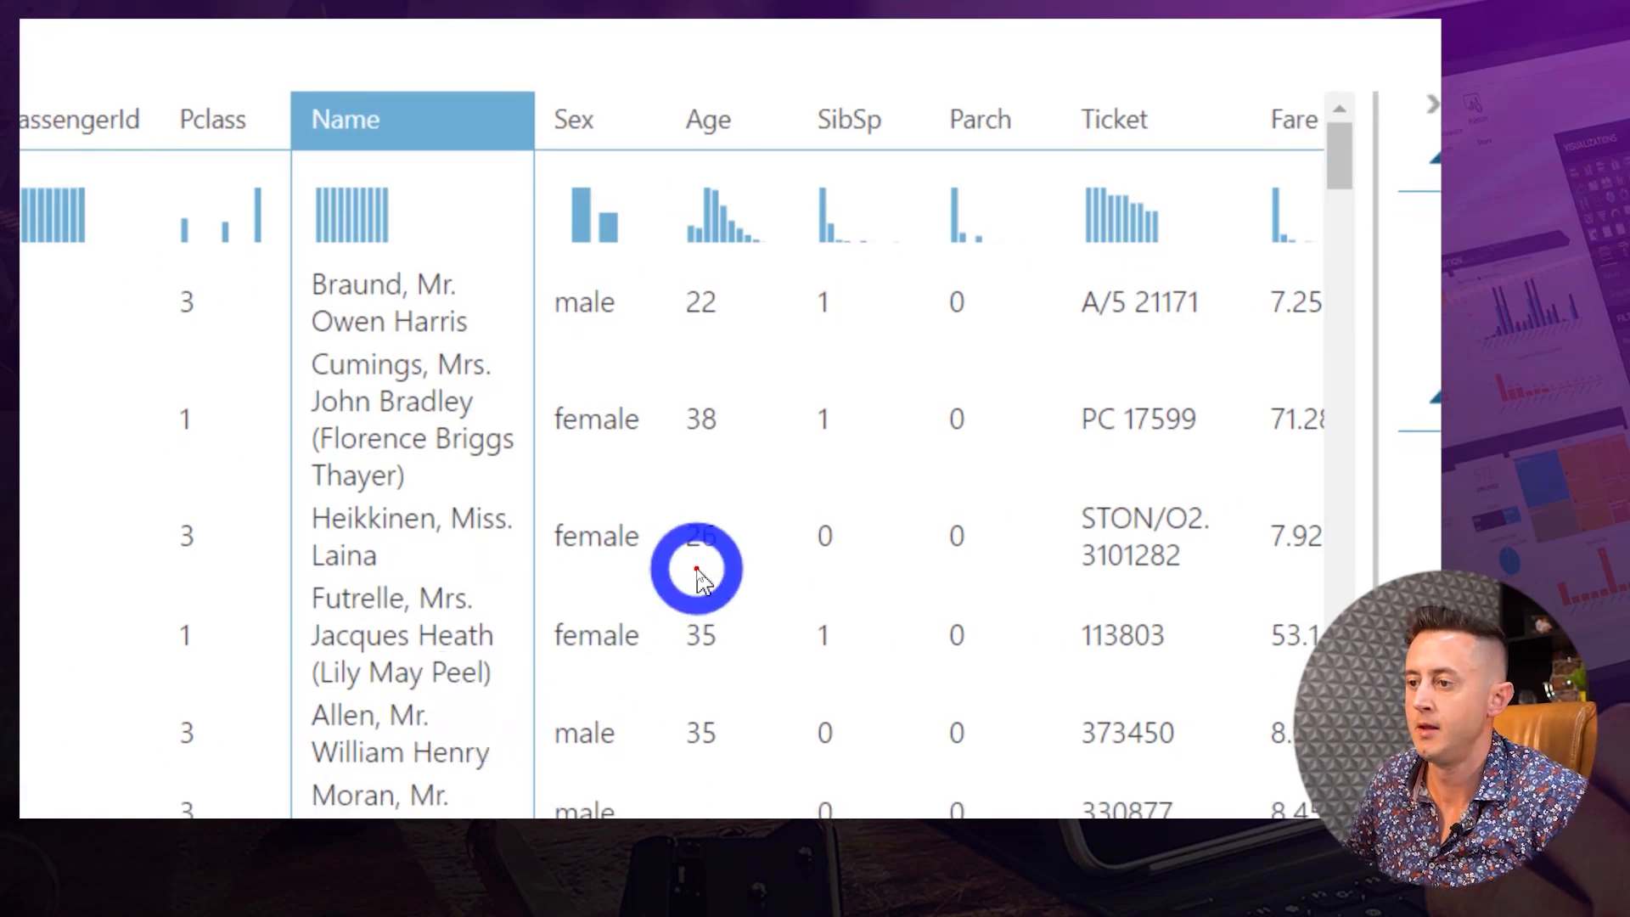
left_click_drag(404, 261, 484, 306)
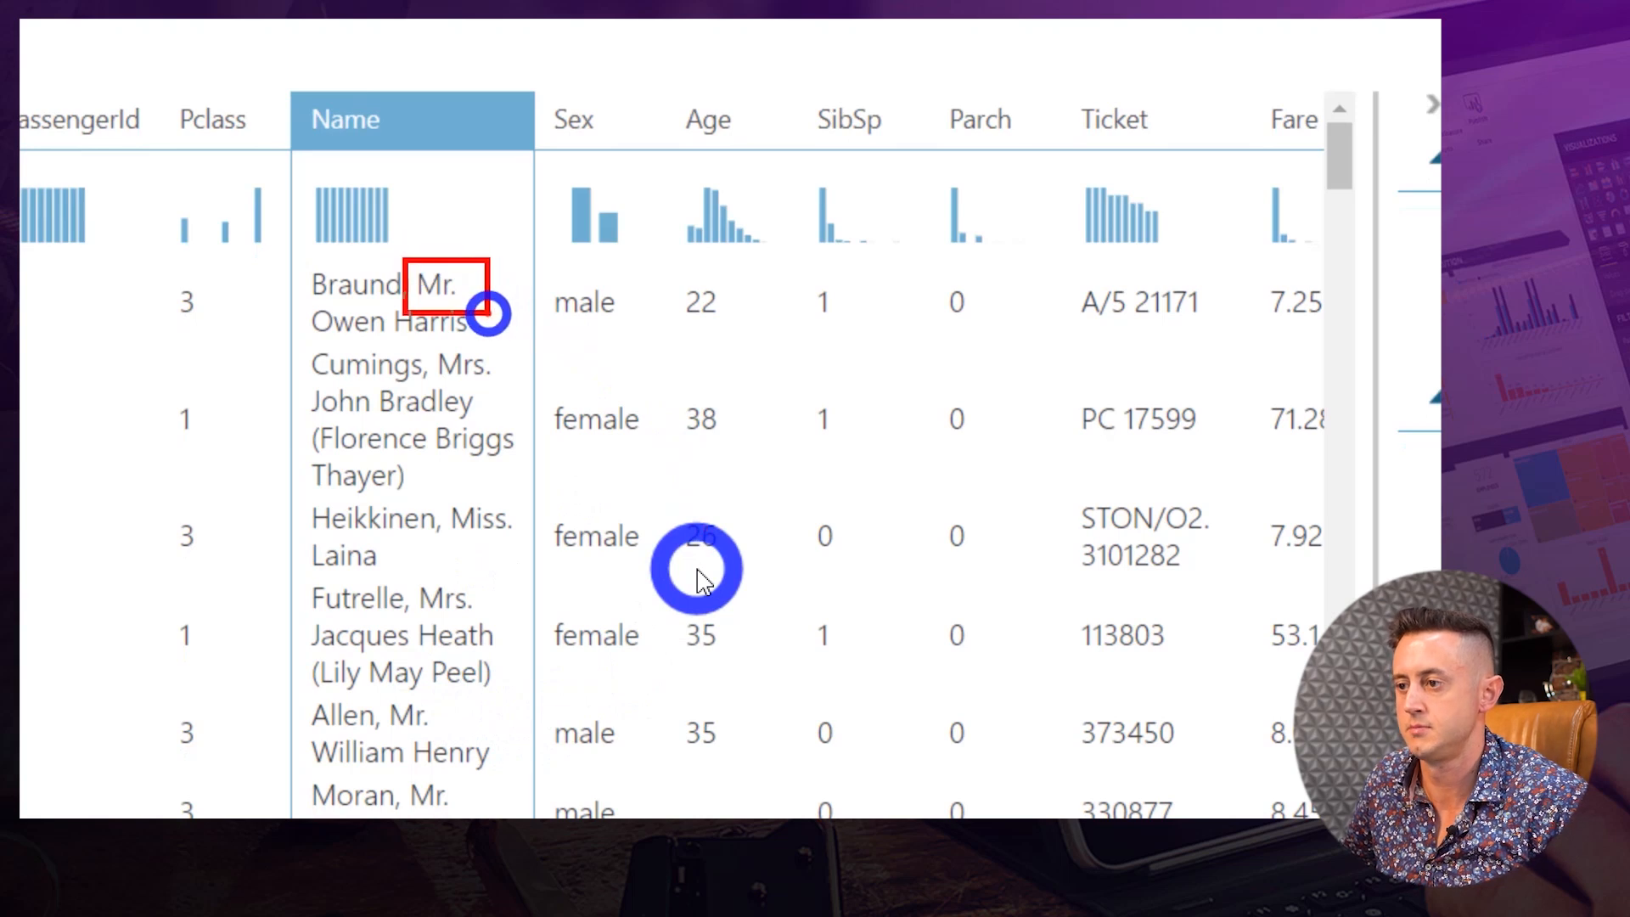
left_click_drag(428, 344, 513, 385)
left_click_drag(442, 491, 533, 548)
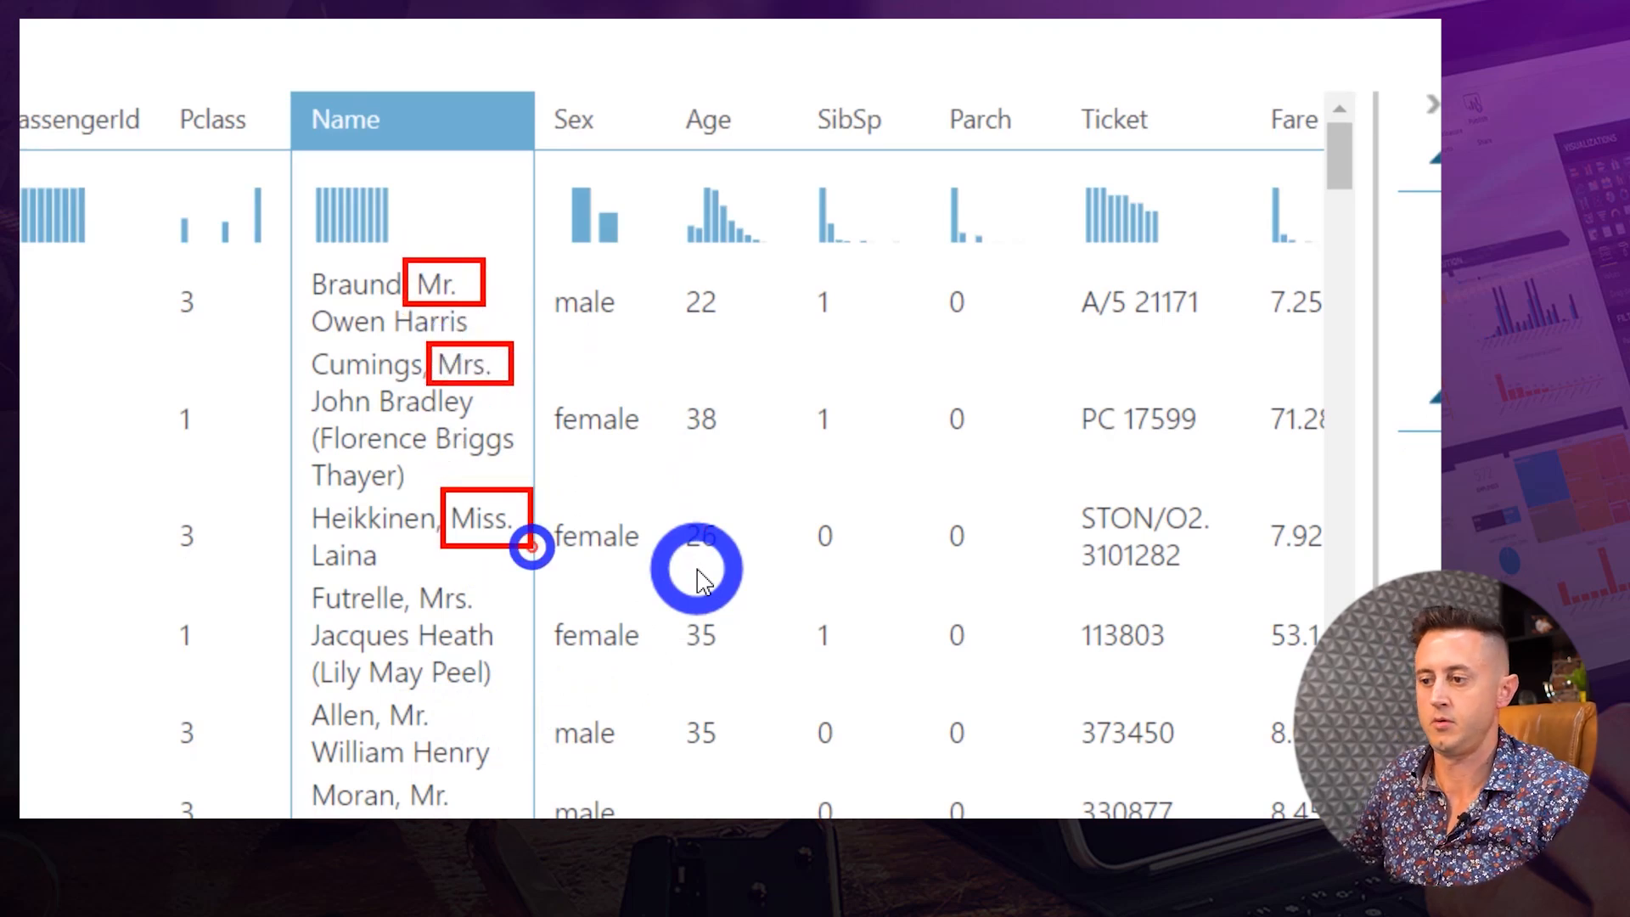
left_click_drag(415, 572, 496, 618)
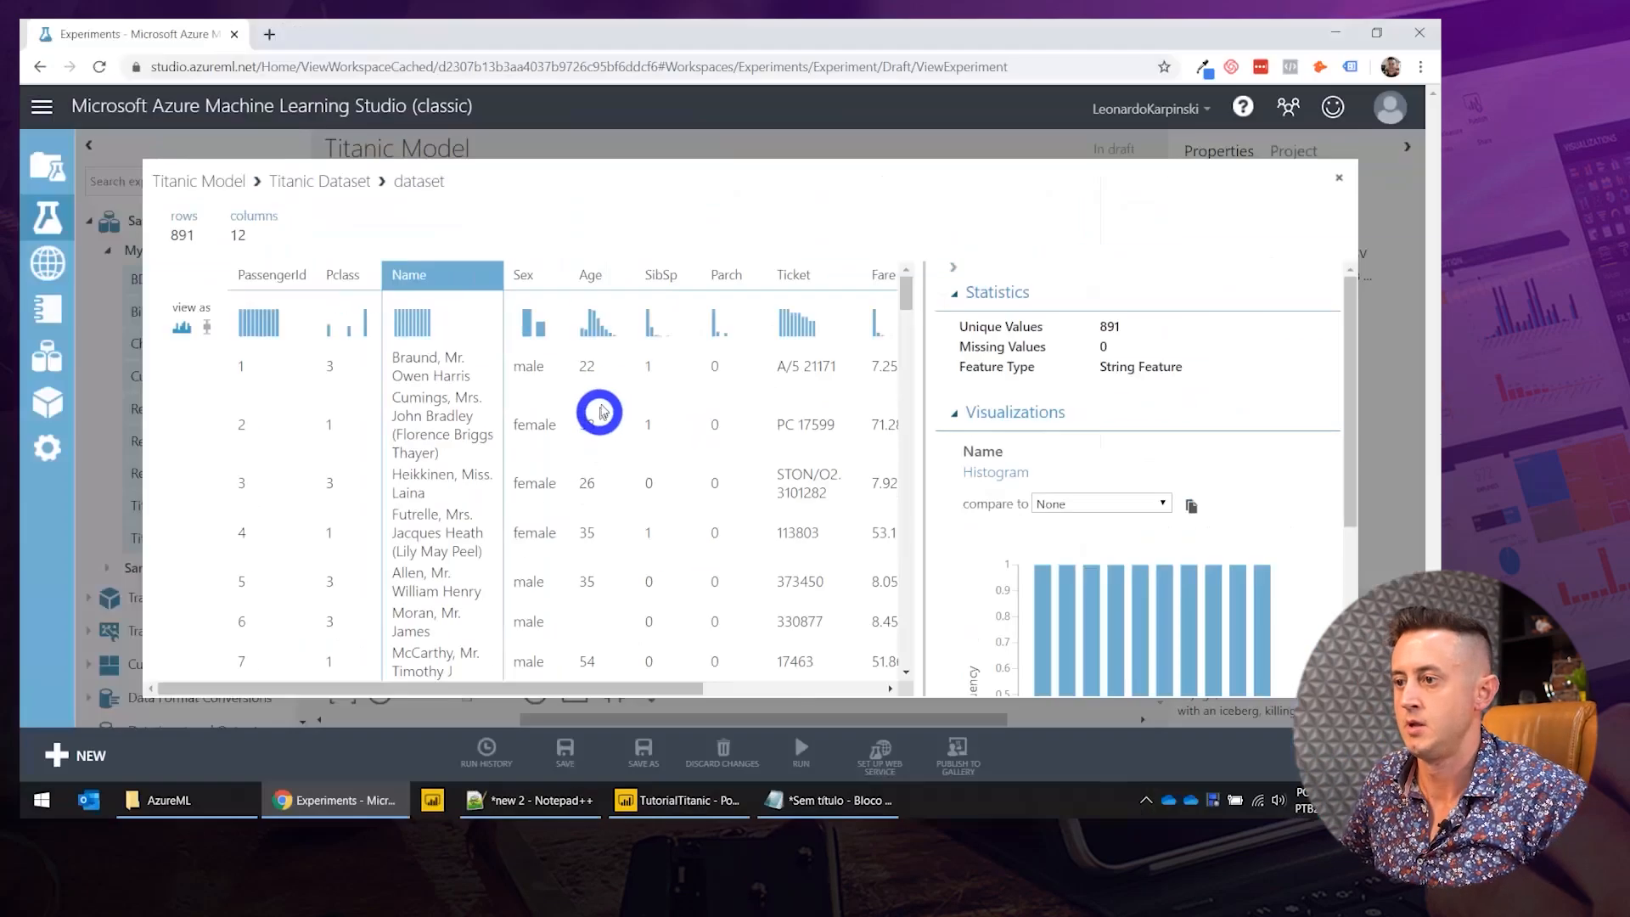
Examine the statistics of the Sex, Age, SibSp and Parch columns in the dataset visualization.
left_click(525, 273)
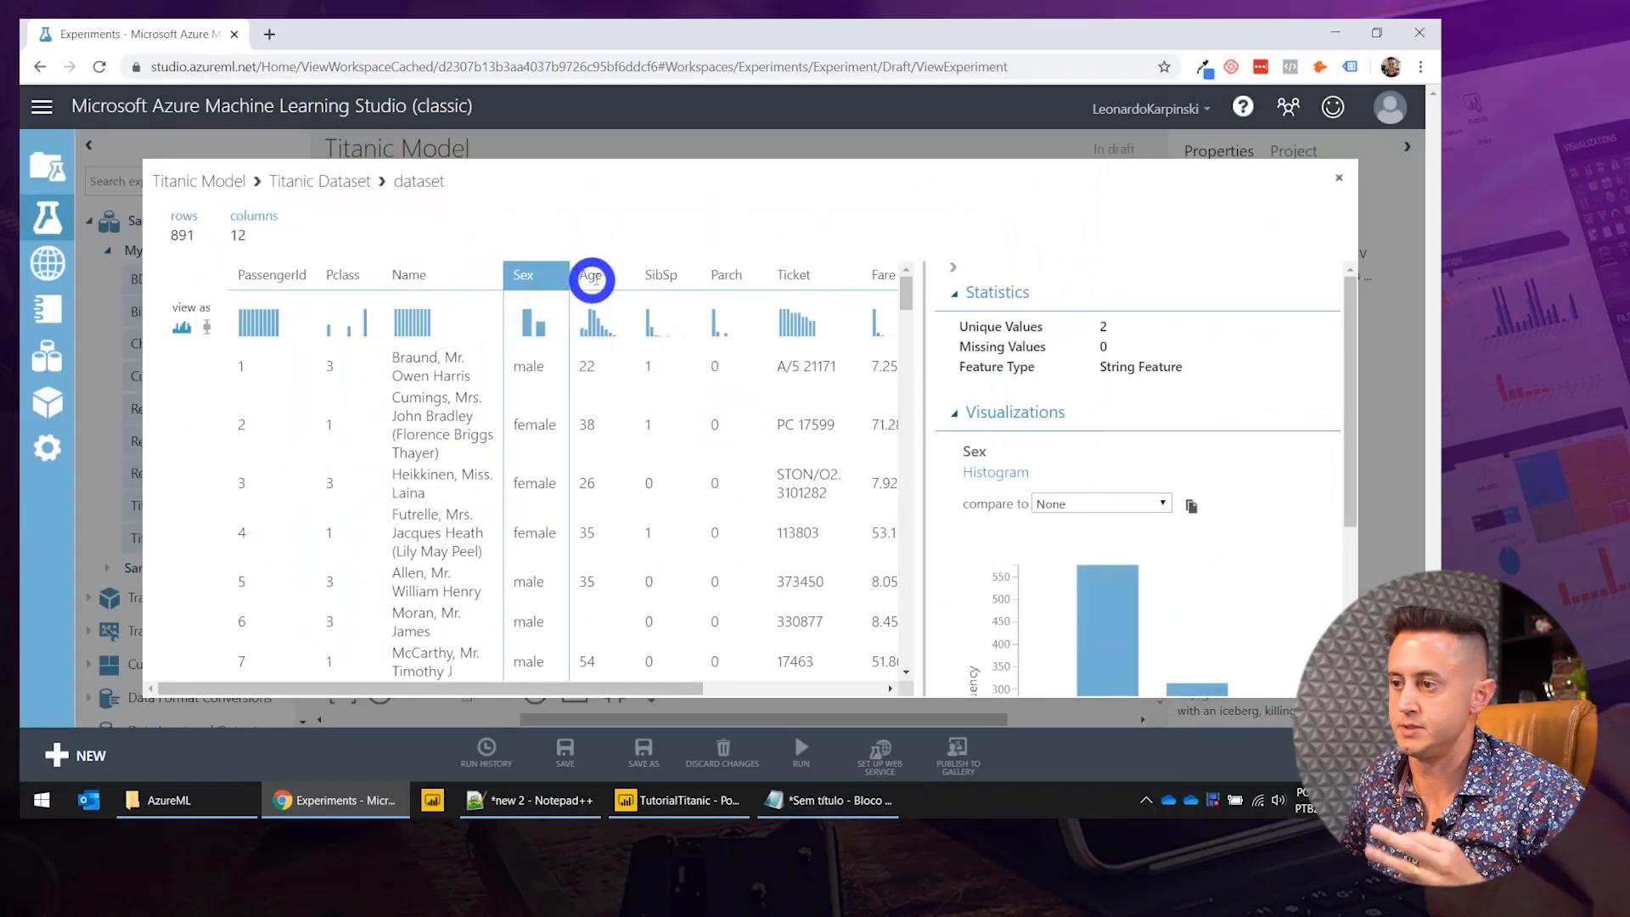
left_click(590, 283)
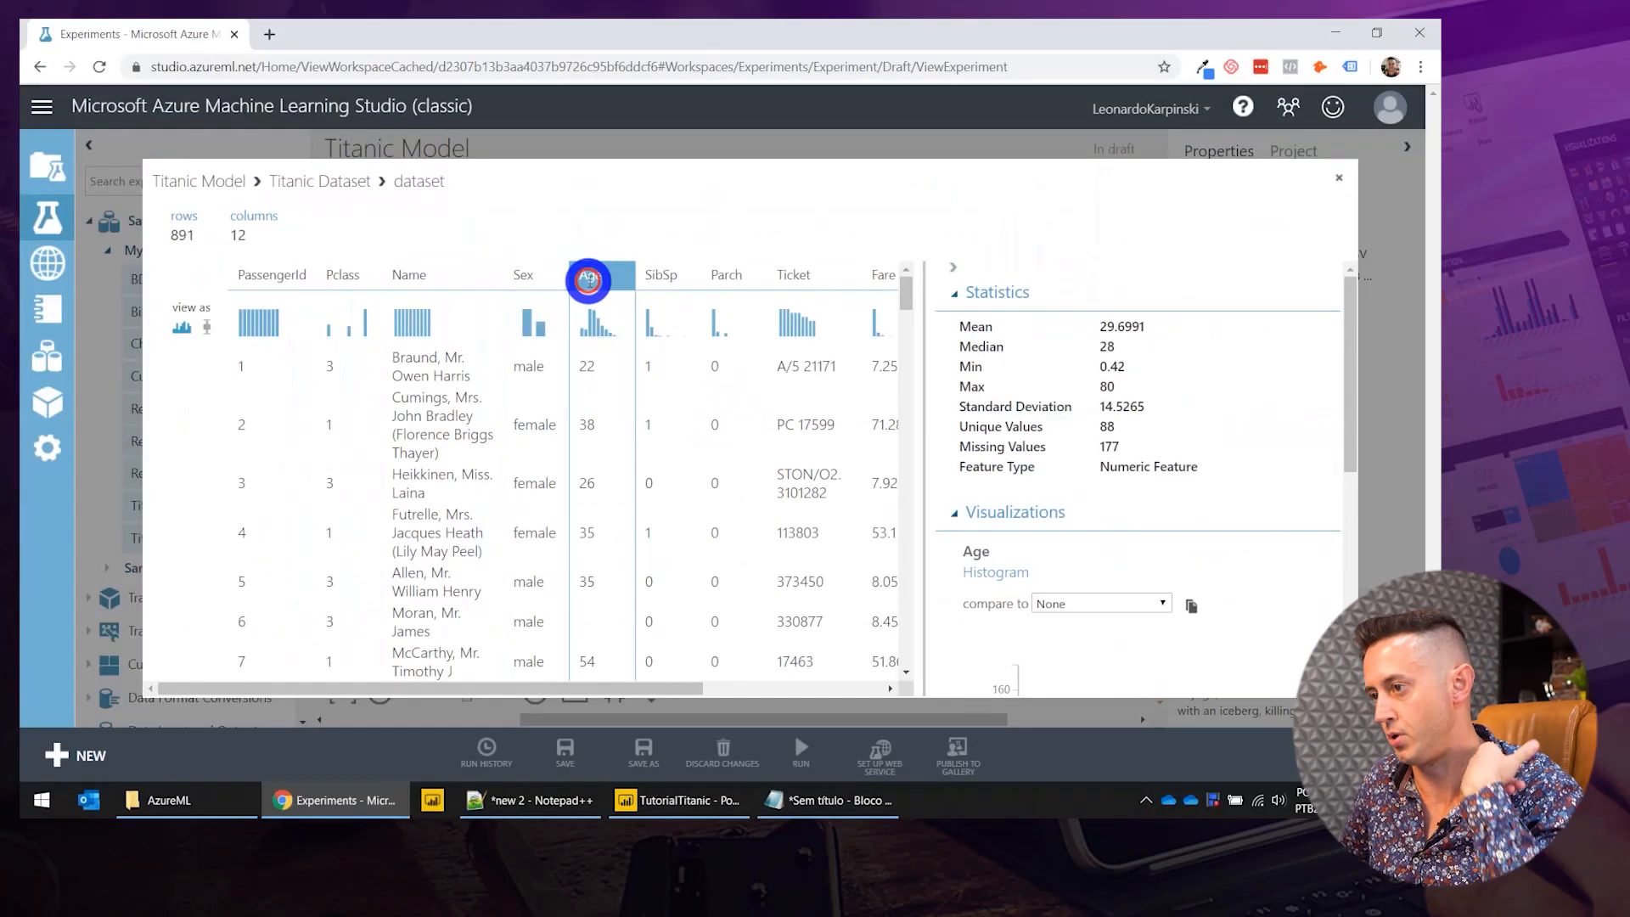
left_click(666, 276)
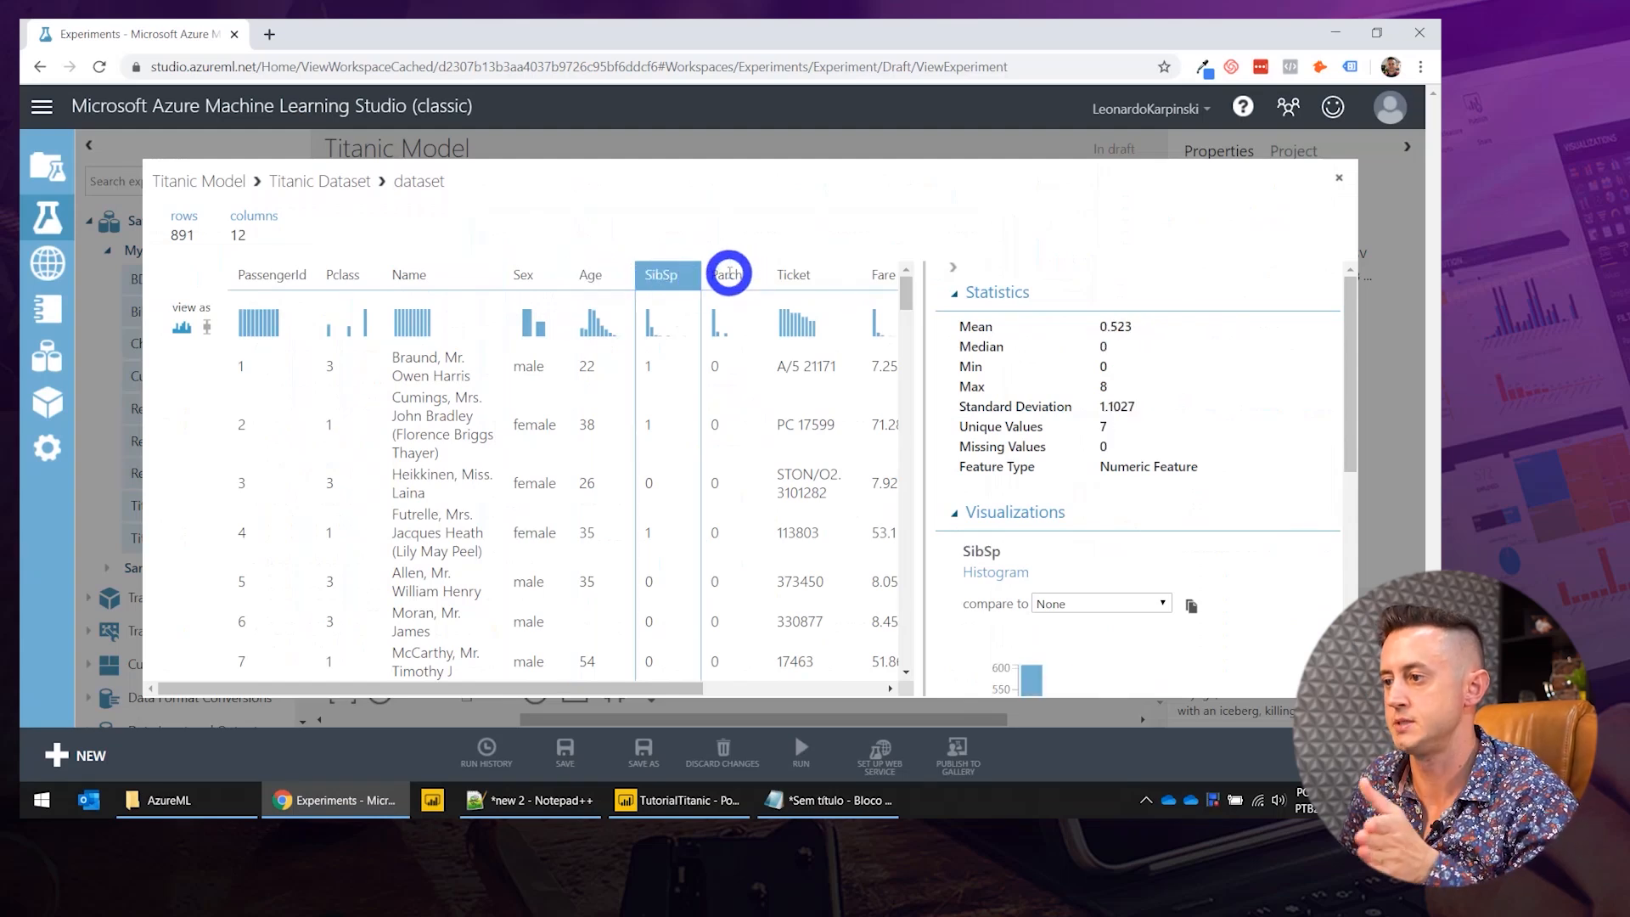
left_click(729, 273)
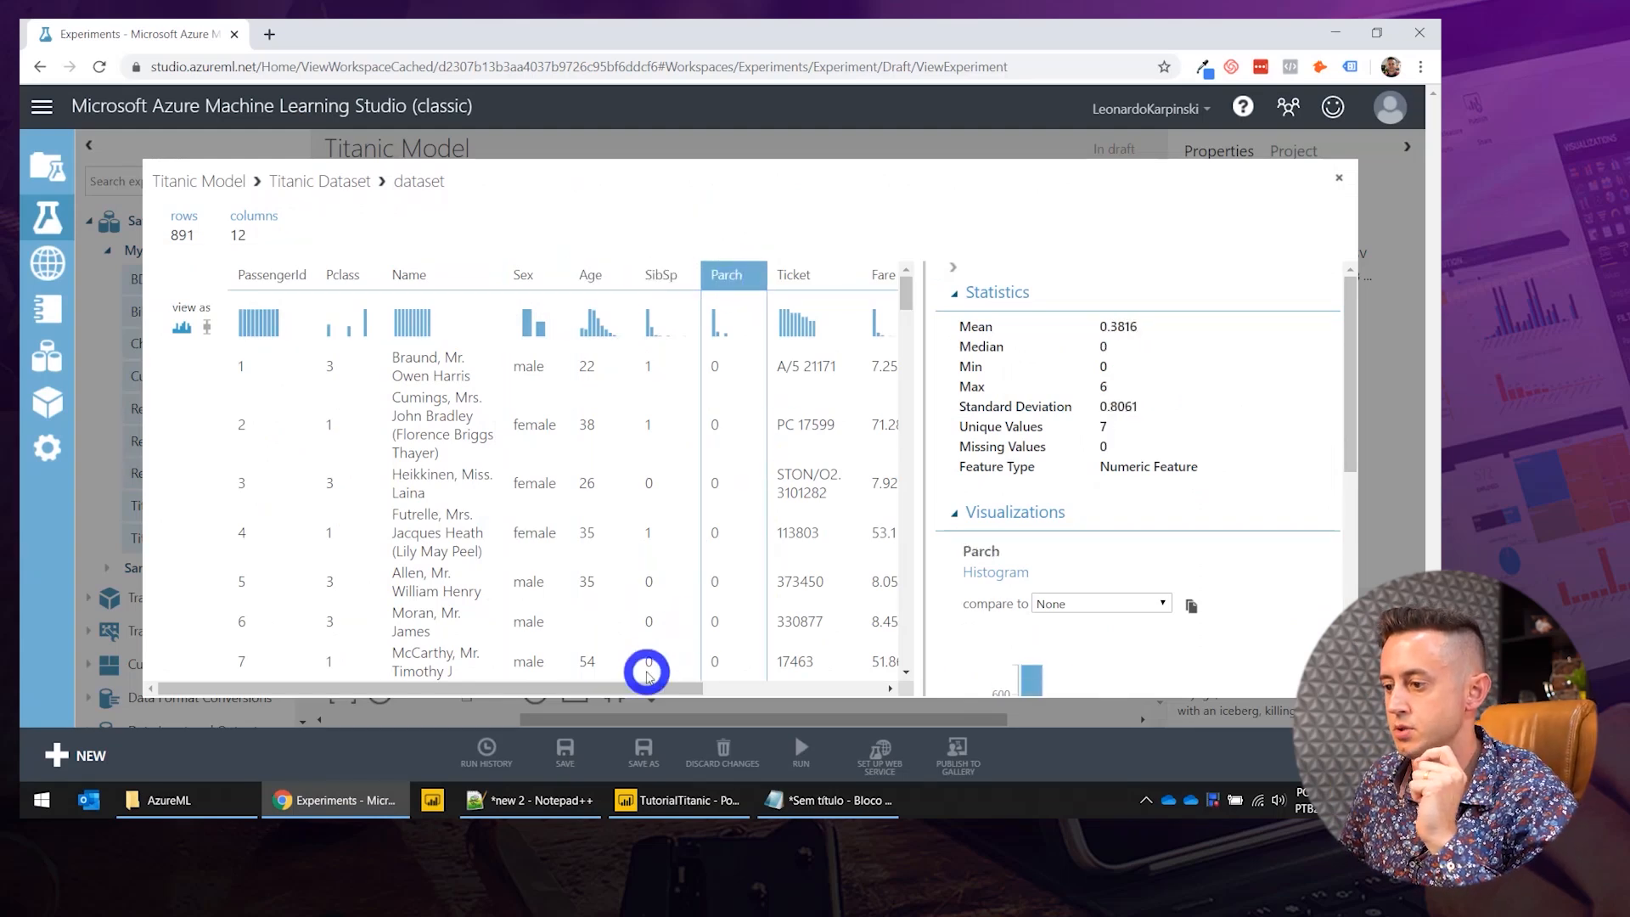
Examine the Ticket, Fare, Cabin, Embarked and Survived columns, checking the missing values of Cabin.
left_click_drag(646, 687, 826, 686)
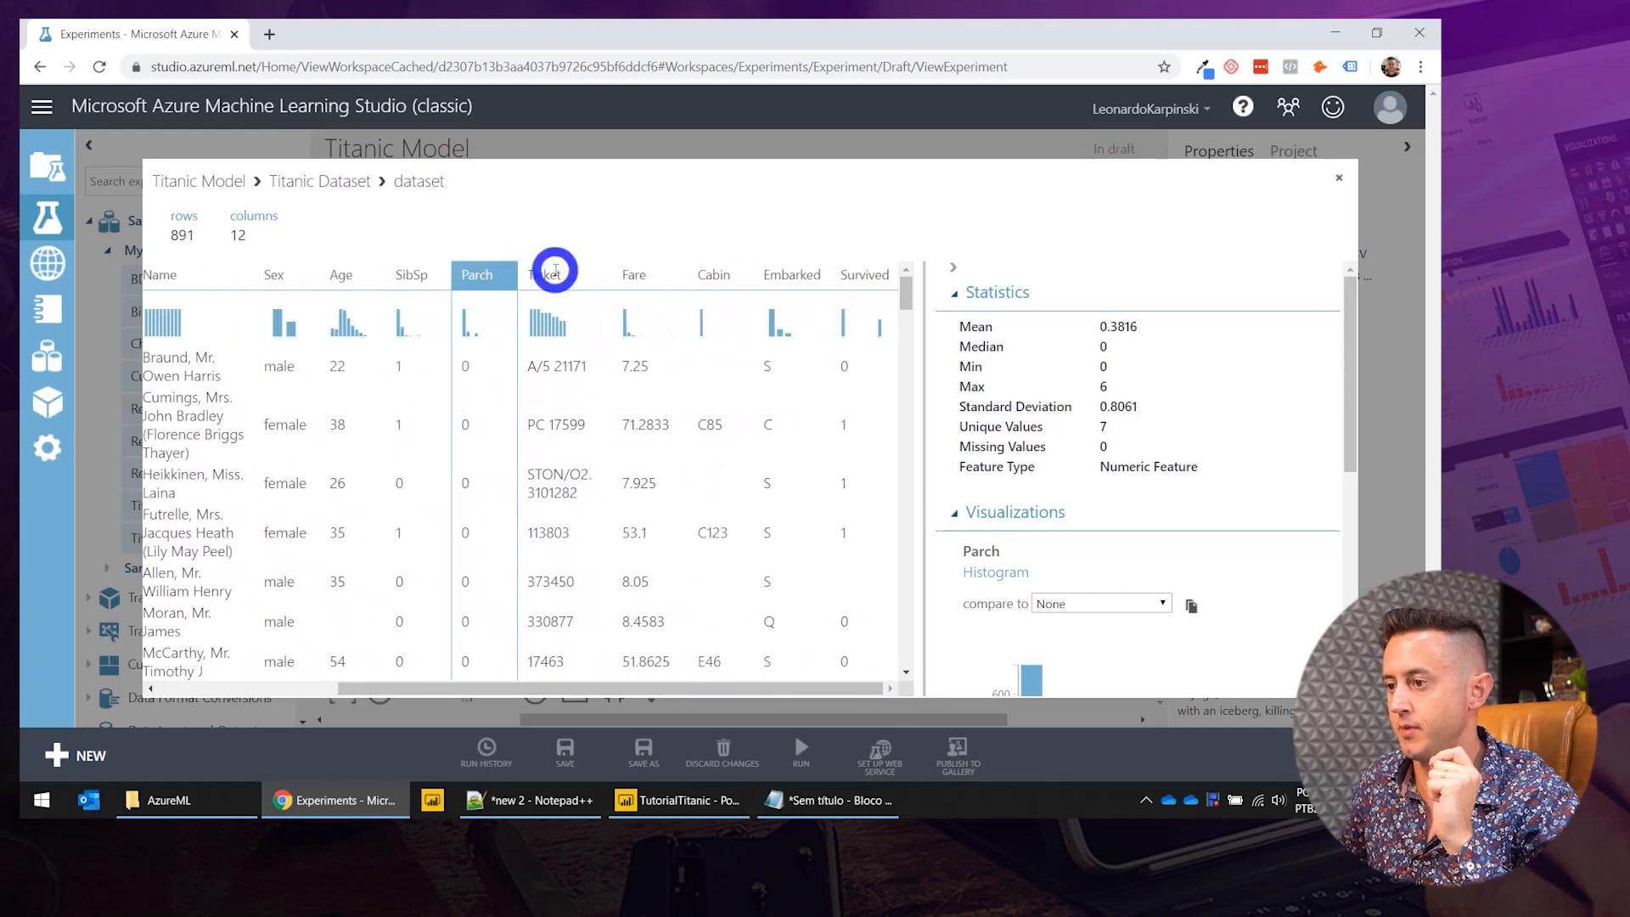
left_click(555, 270)
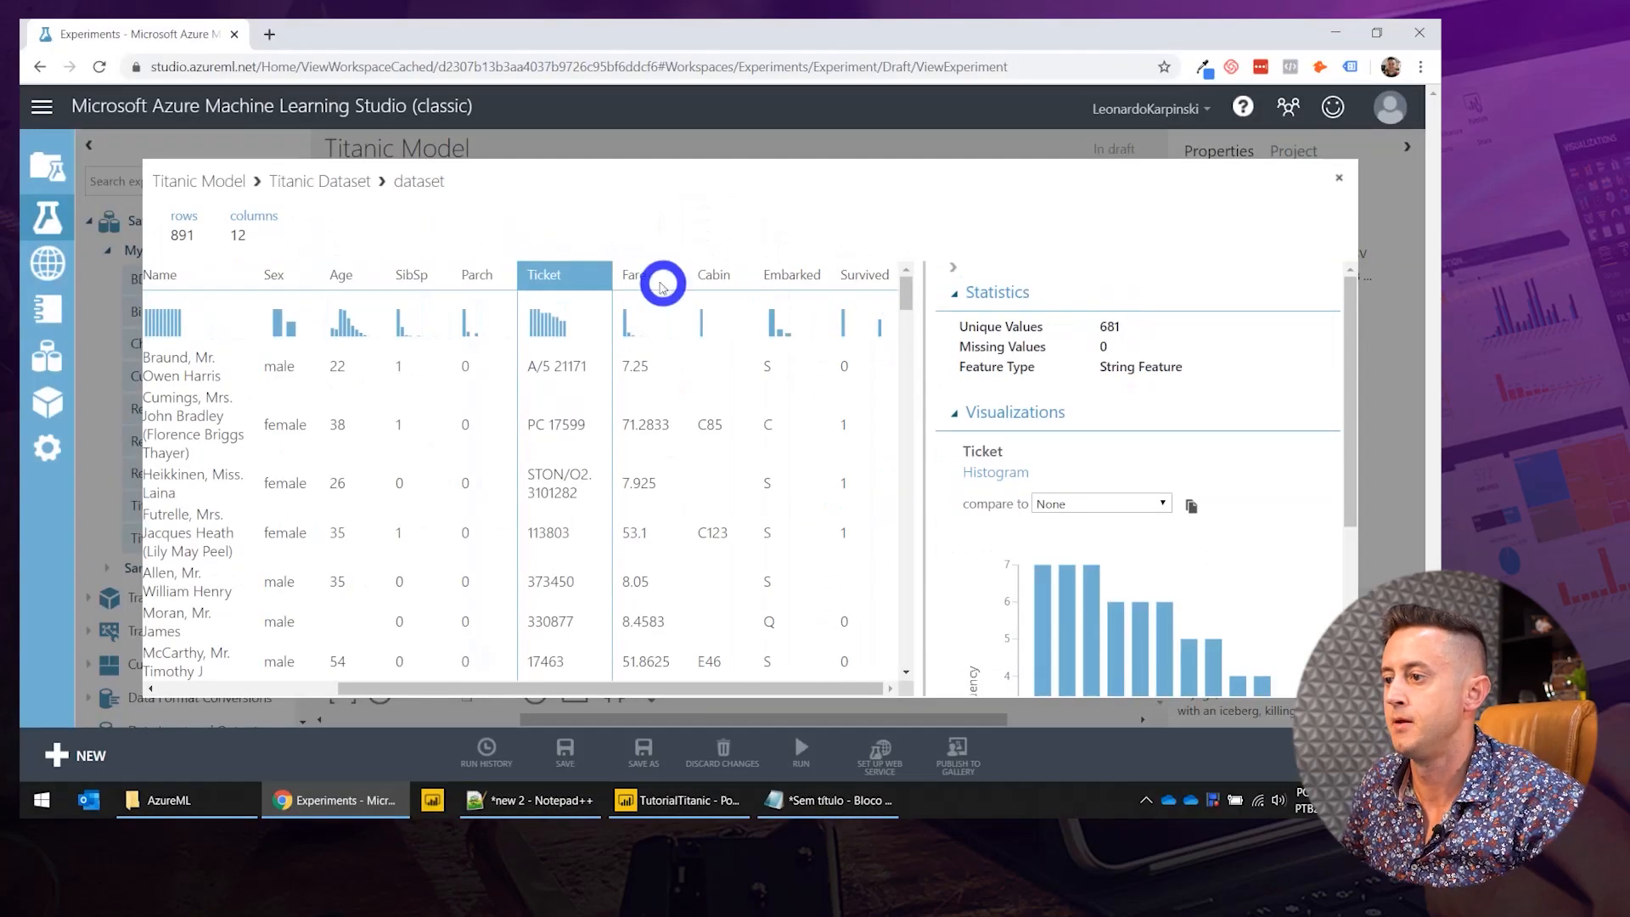
left_click(150, 225)
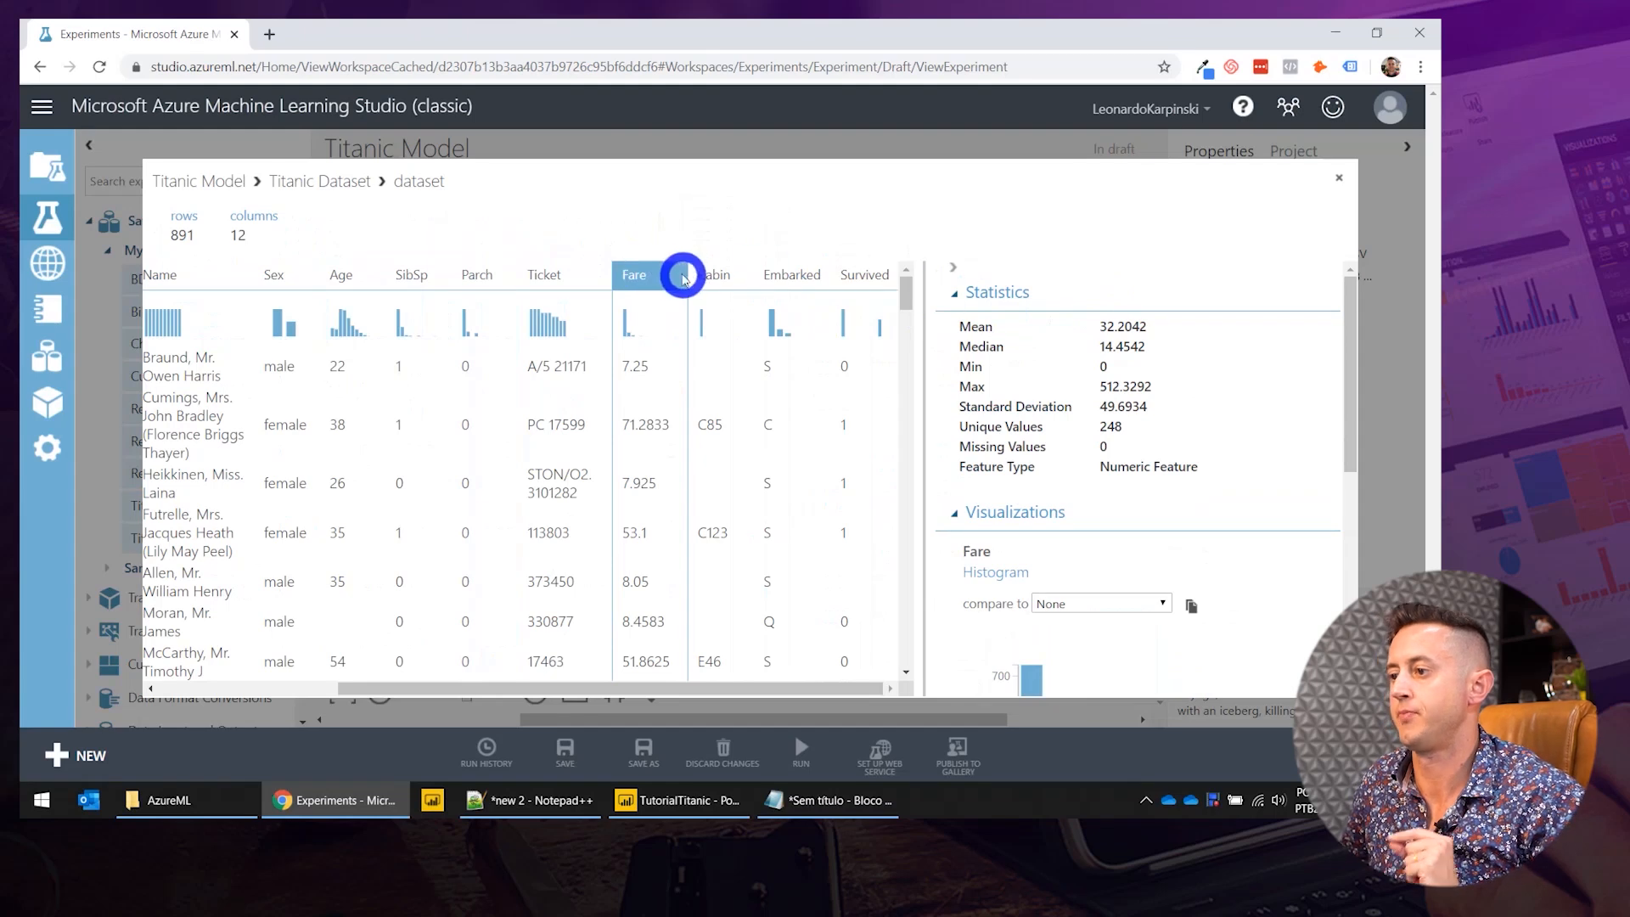
left_click(726, 272)
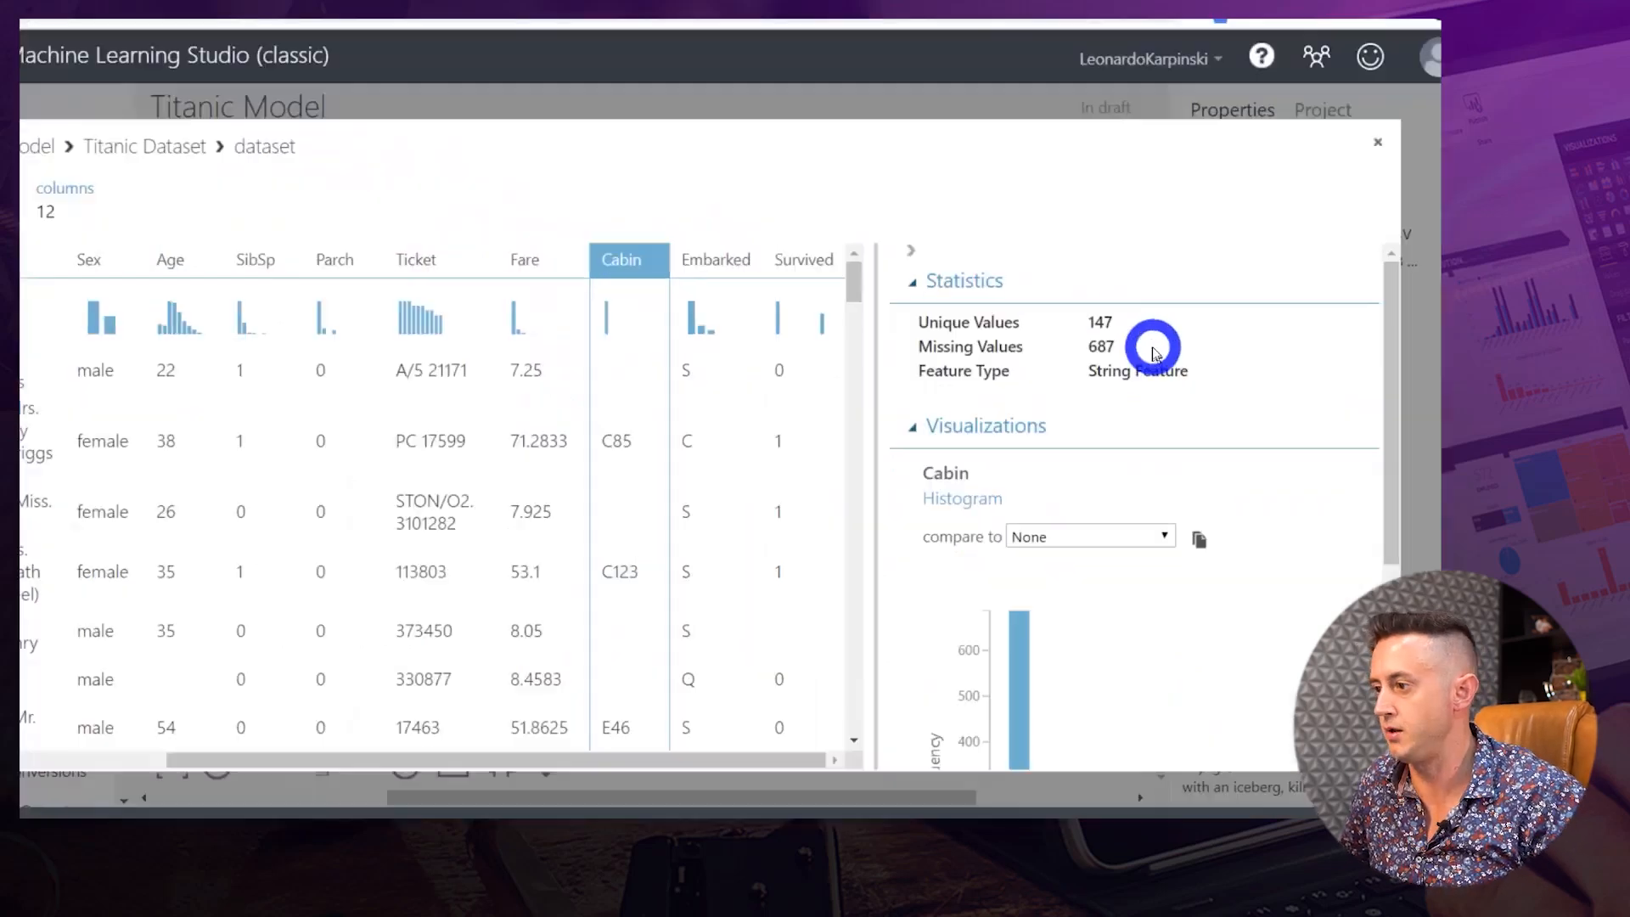
mouse_move(1050, 363)
left_mouse_down()
mouse_move(1099, 354)
mouse_move(1051, 357)
left_mouse_up()
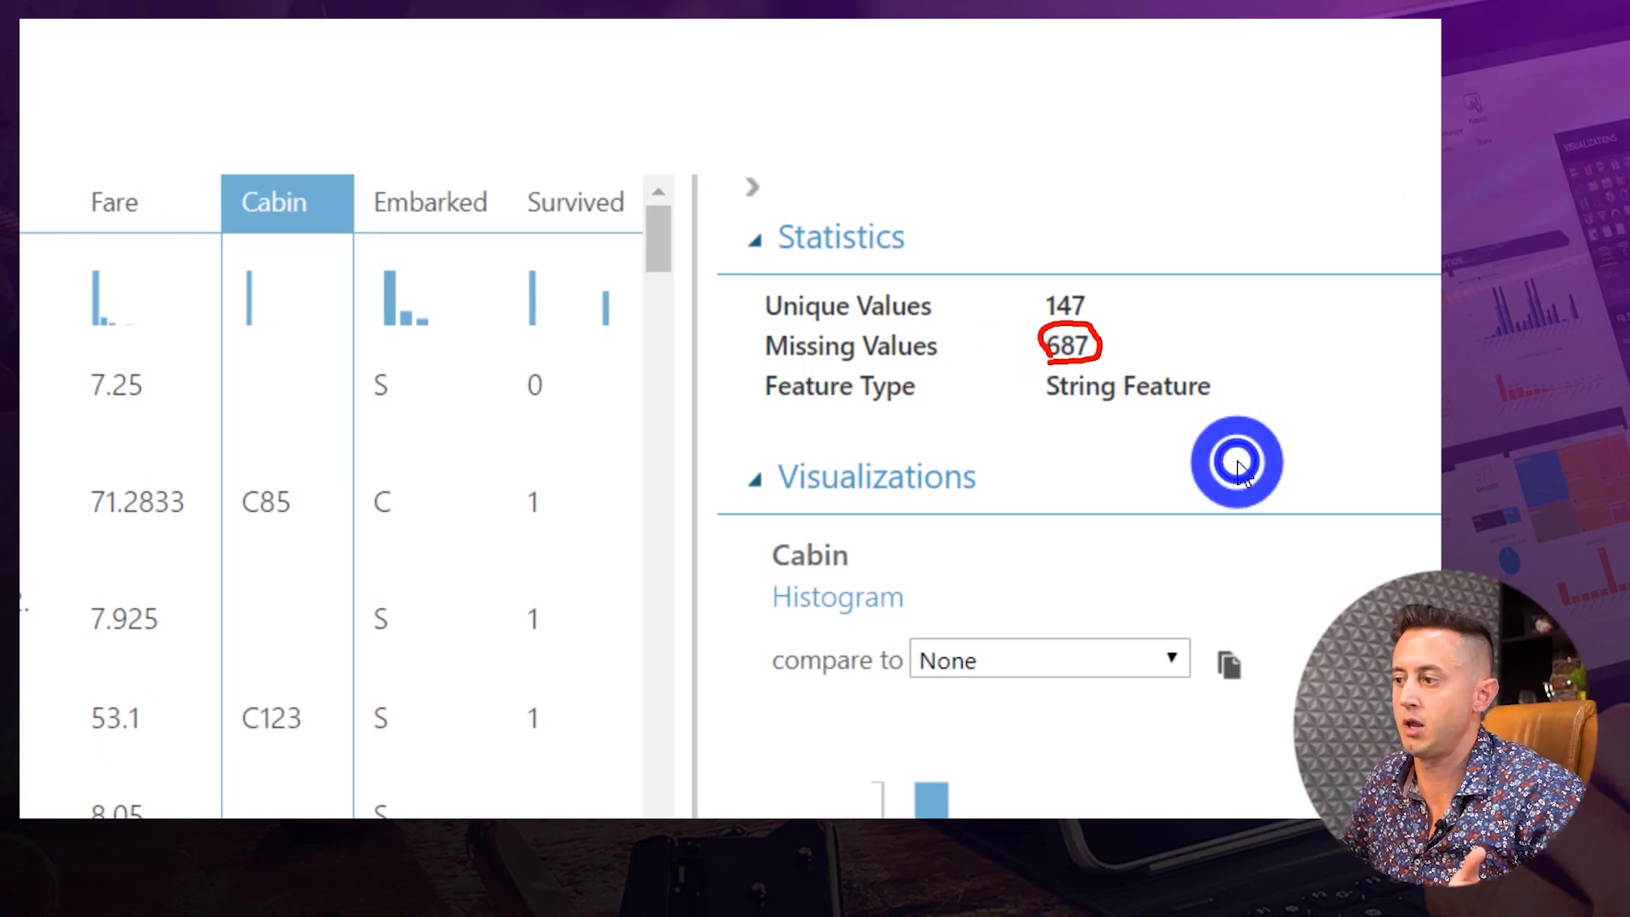
key("Escape")
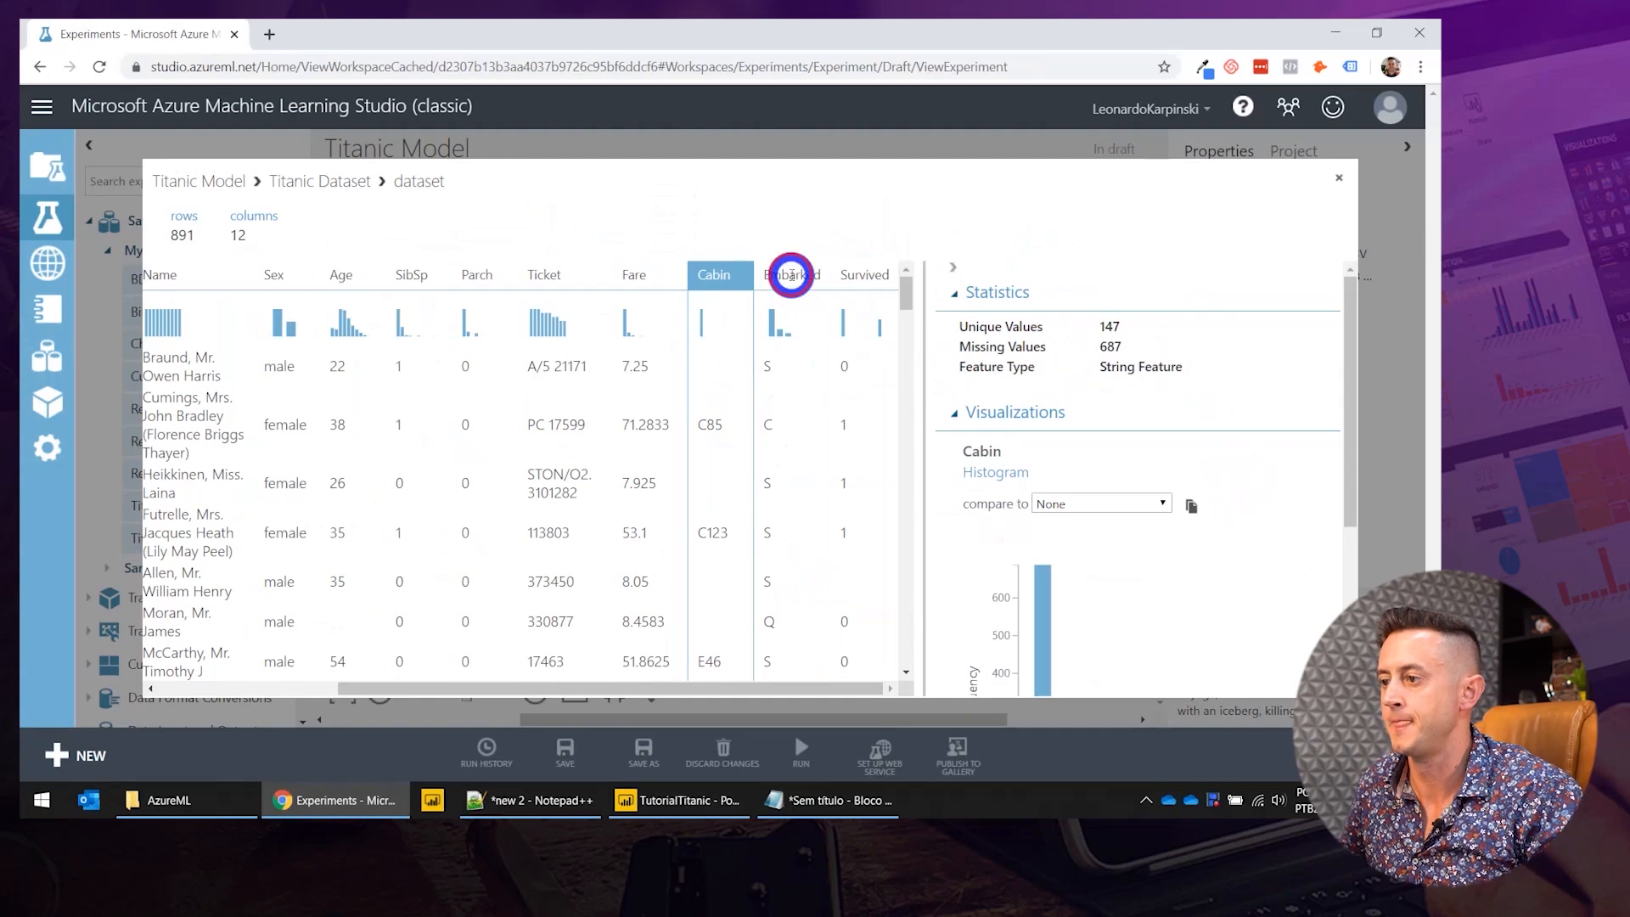
left_click(792, 274)
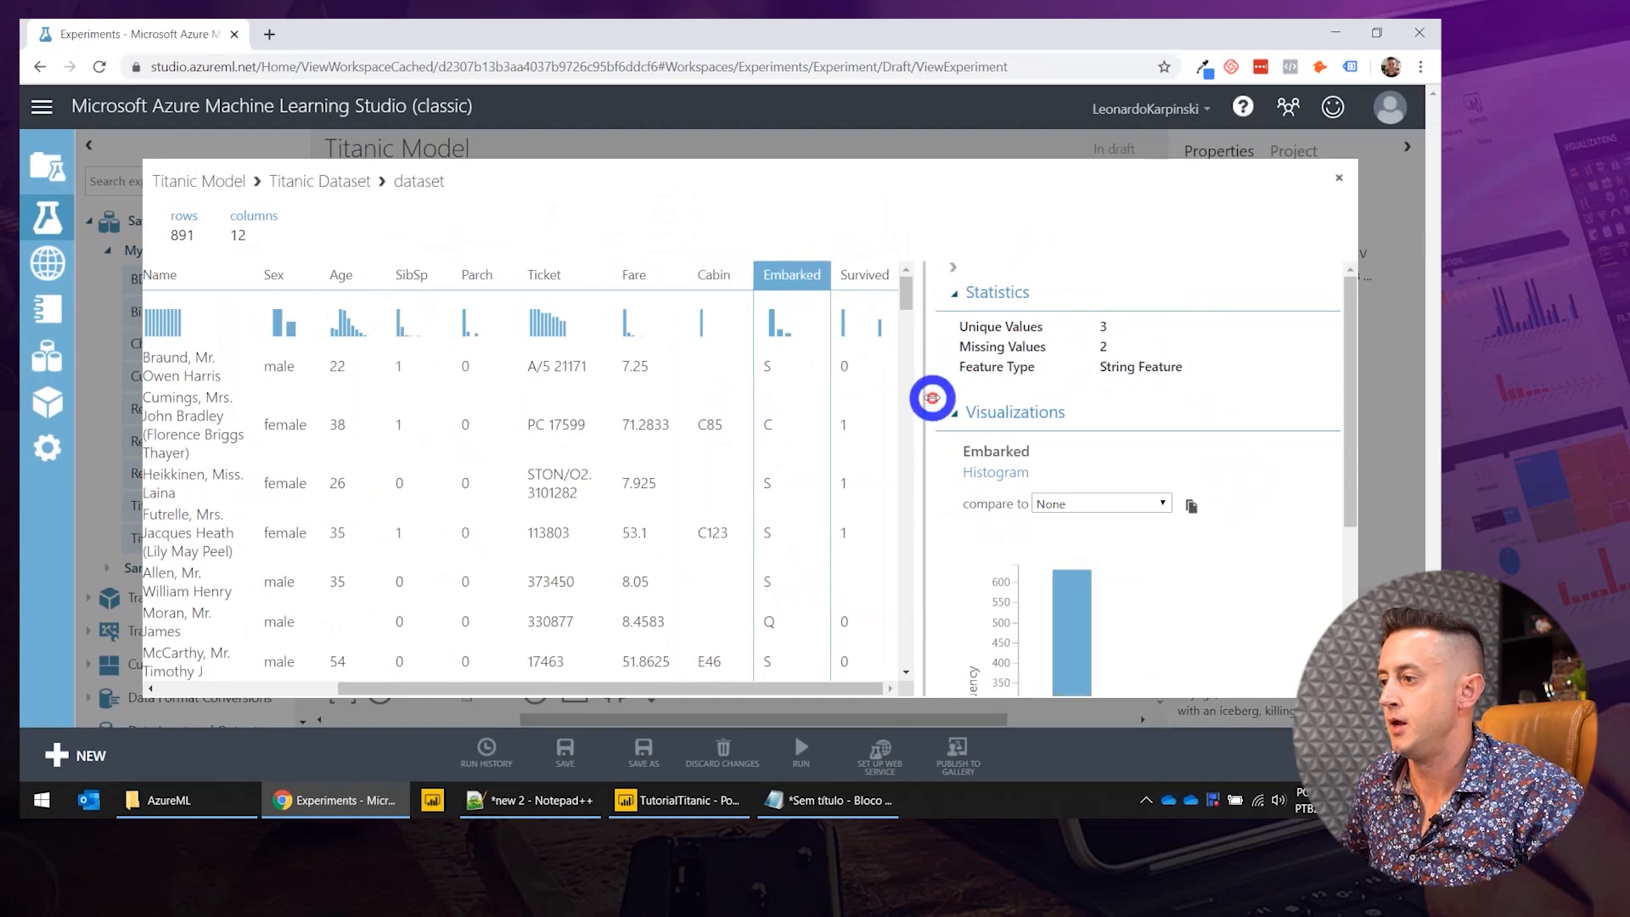
left_click(859, 272)
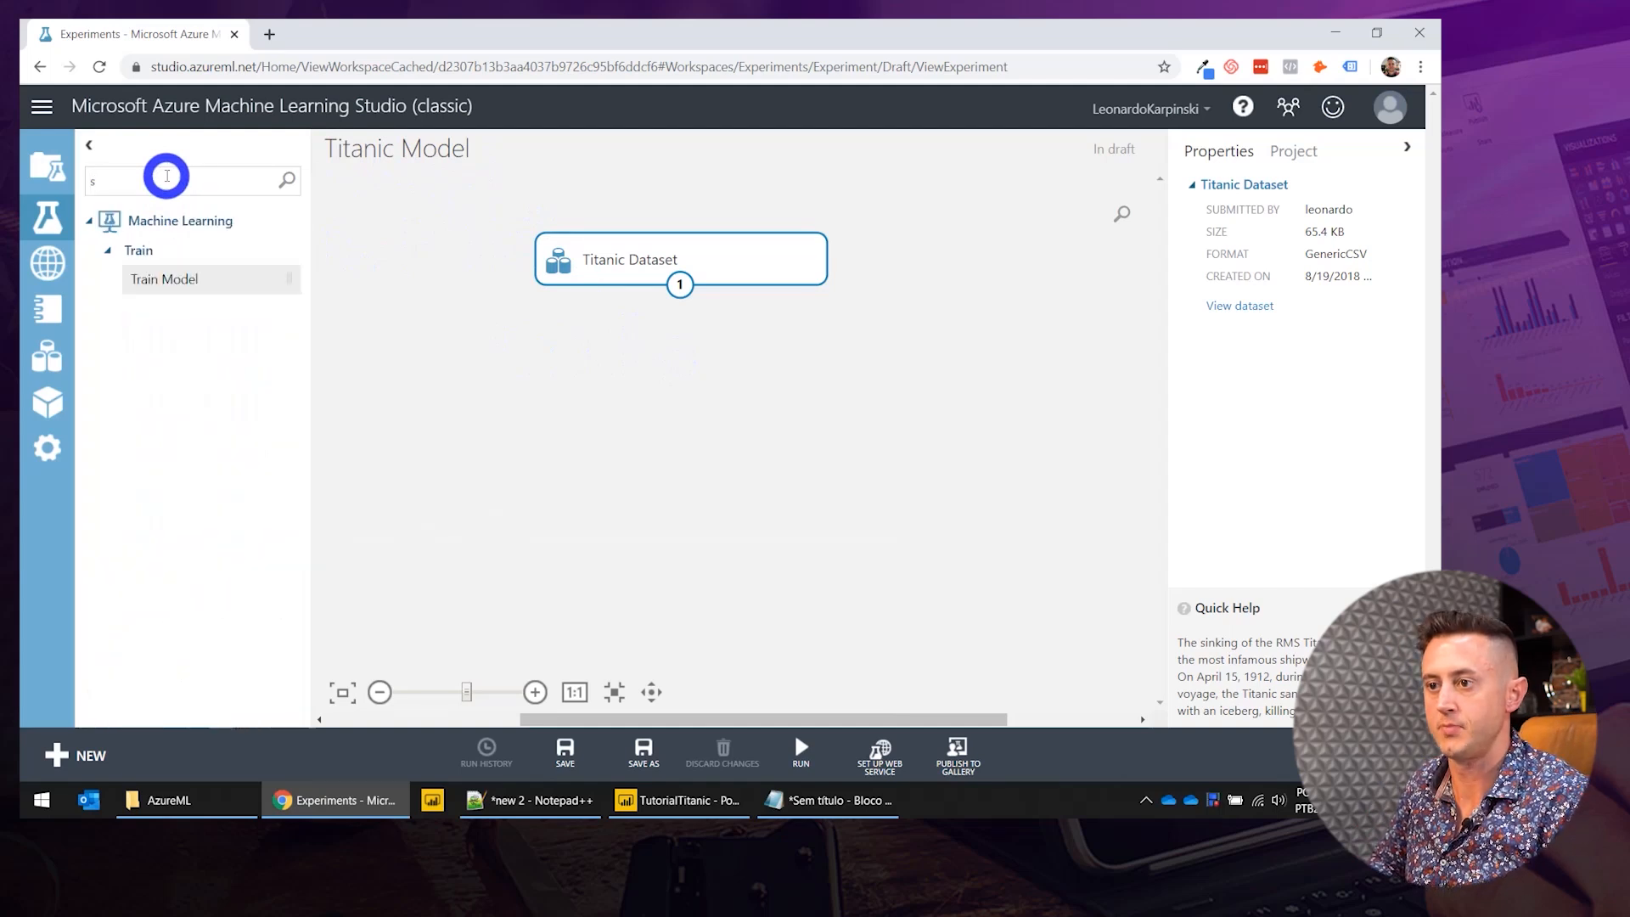
Search the modules for "select columns", place Select Columns in Dataset below the Titanic Dataset and connect the dataset's output to it.
type("lect columns")
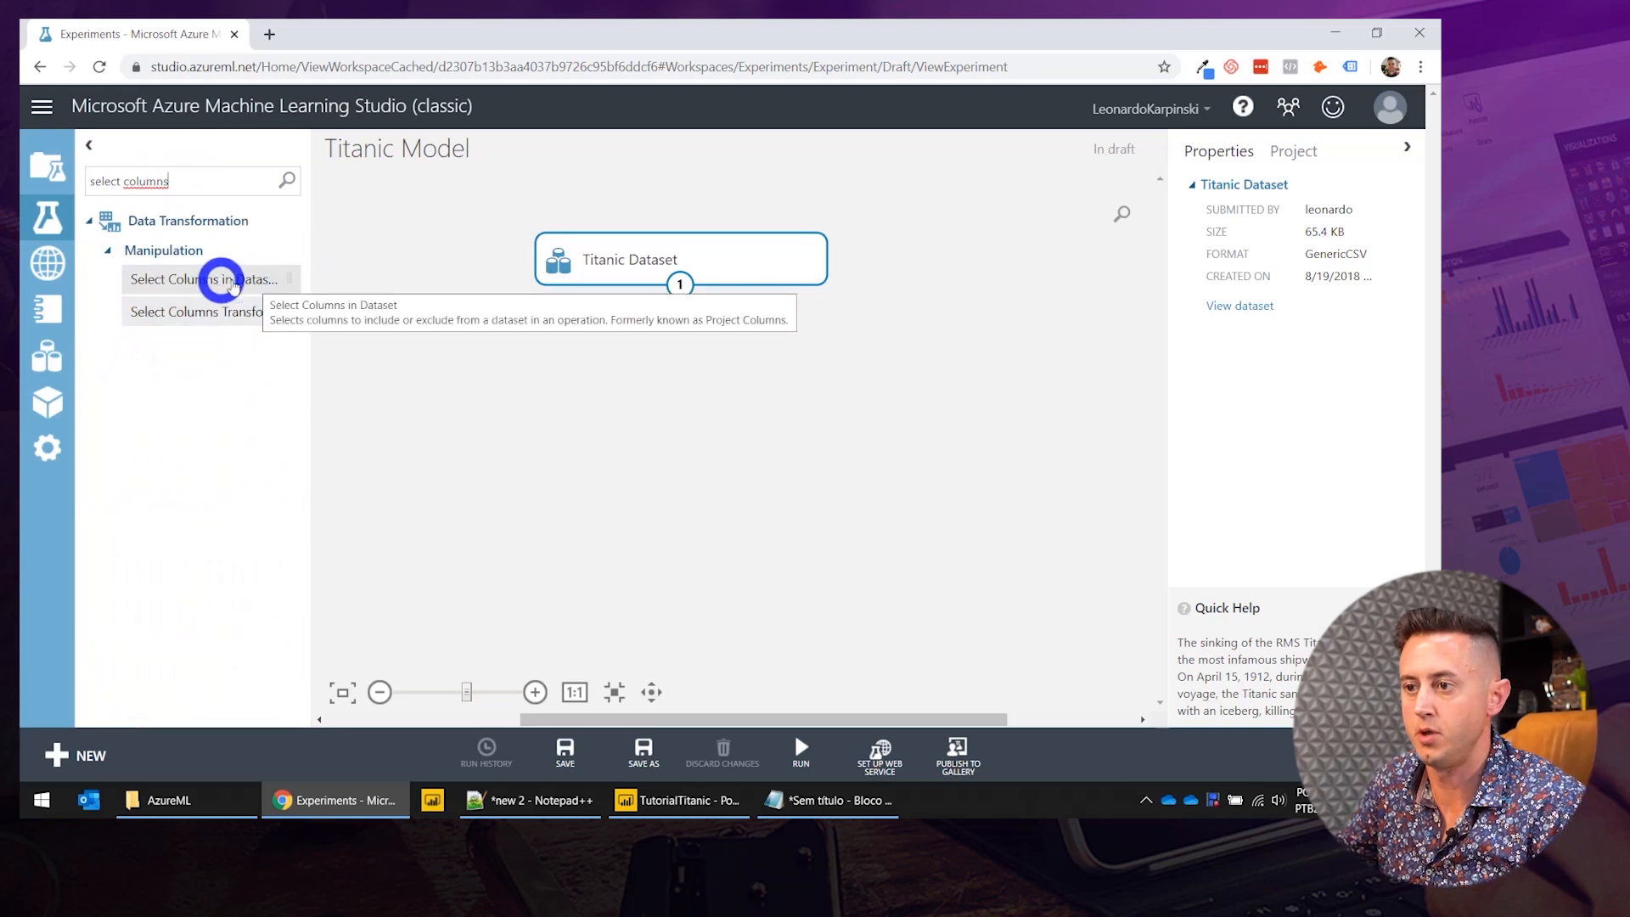
left_click_drag(225, 283, 676, 380)
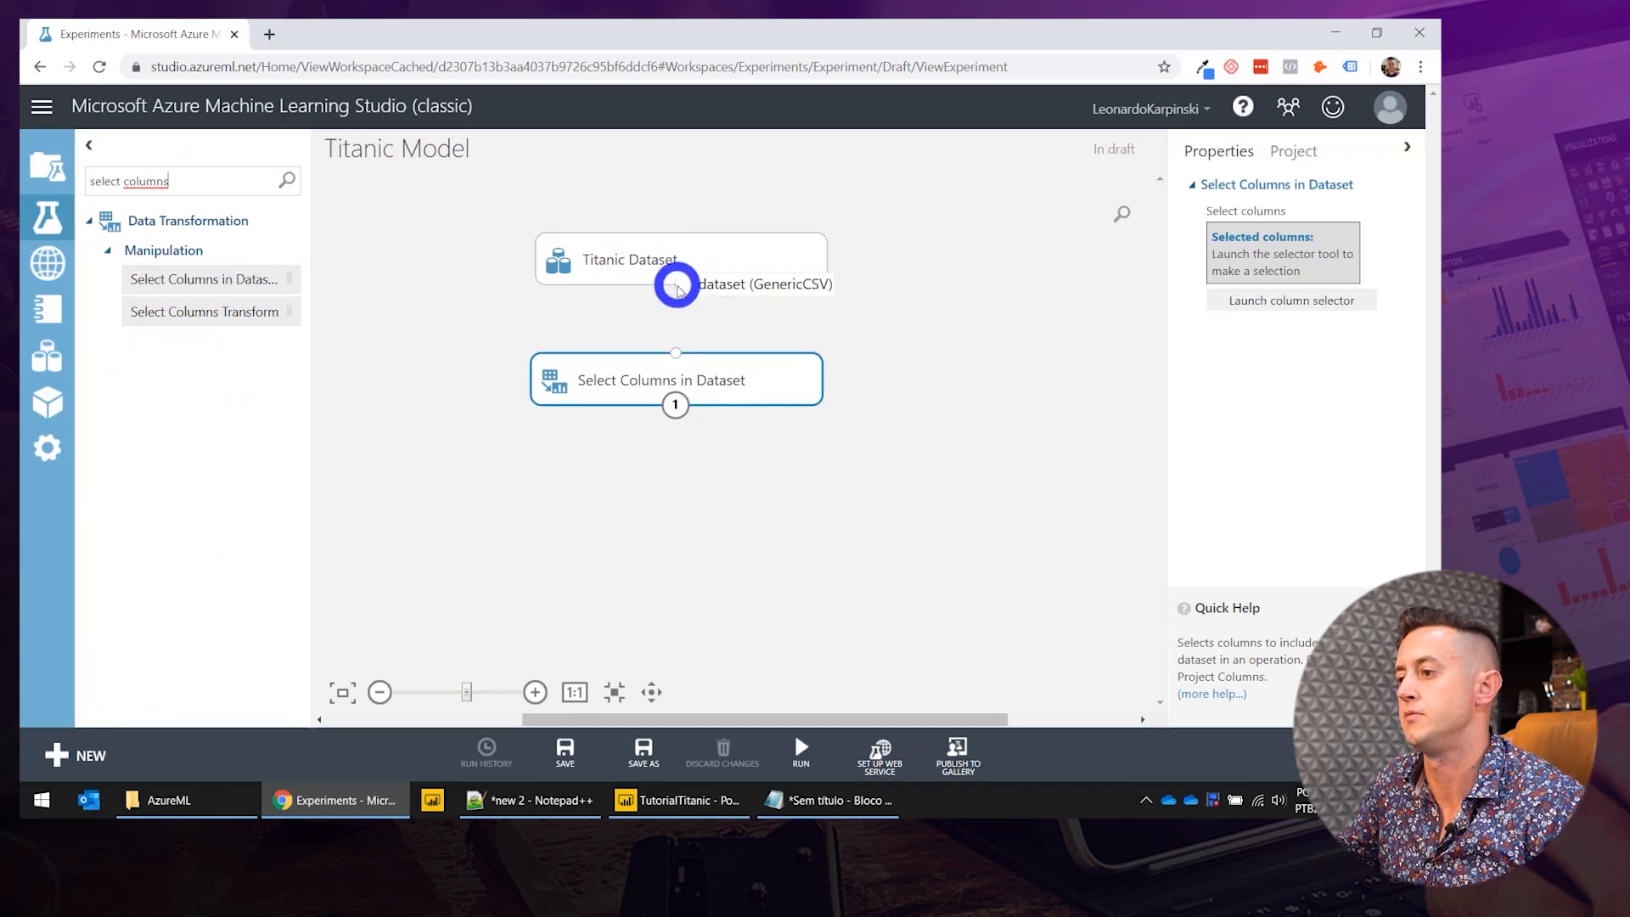
left_click_drag(680, 286, 728, 382)
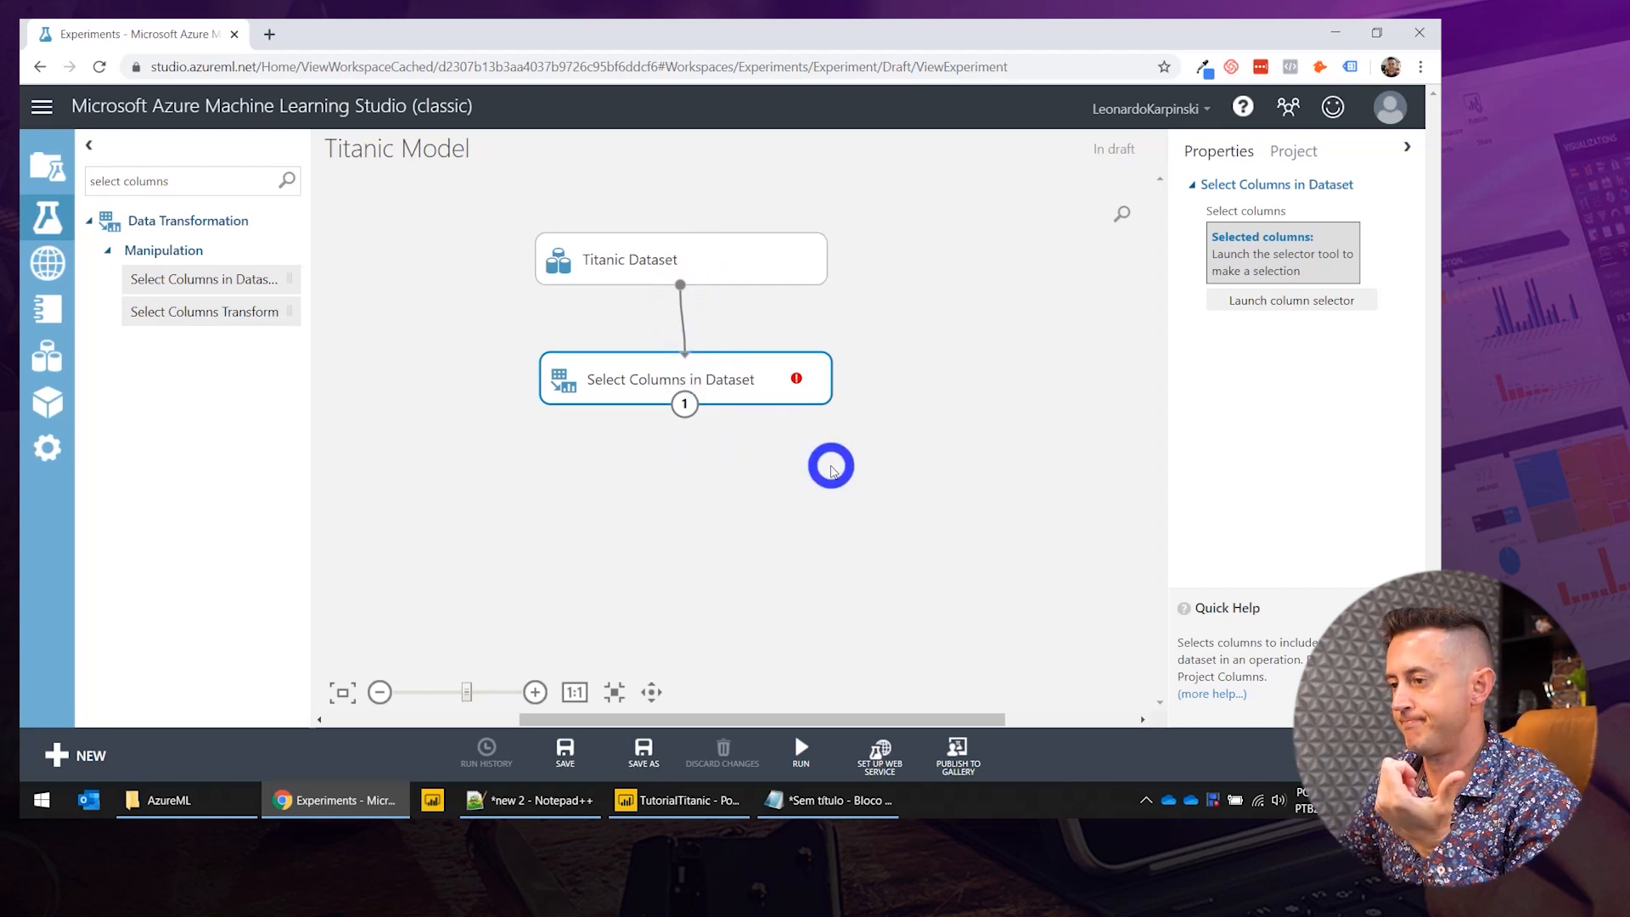
Set Select Columns in Dataset to keep Pclass, Sex, Age, SibSp, Parch, Fare, Embarked and Survived.
mouse_move(652, 273)
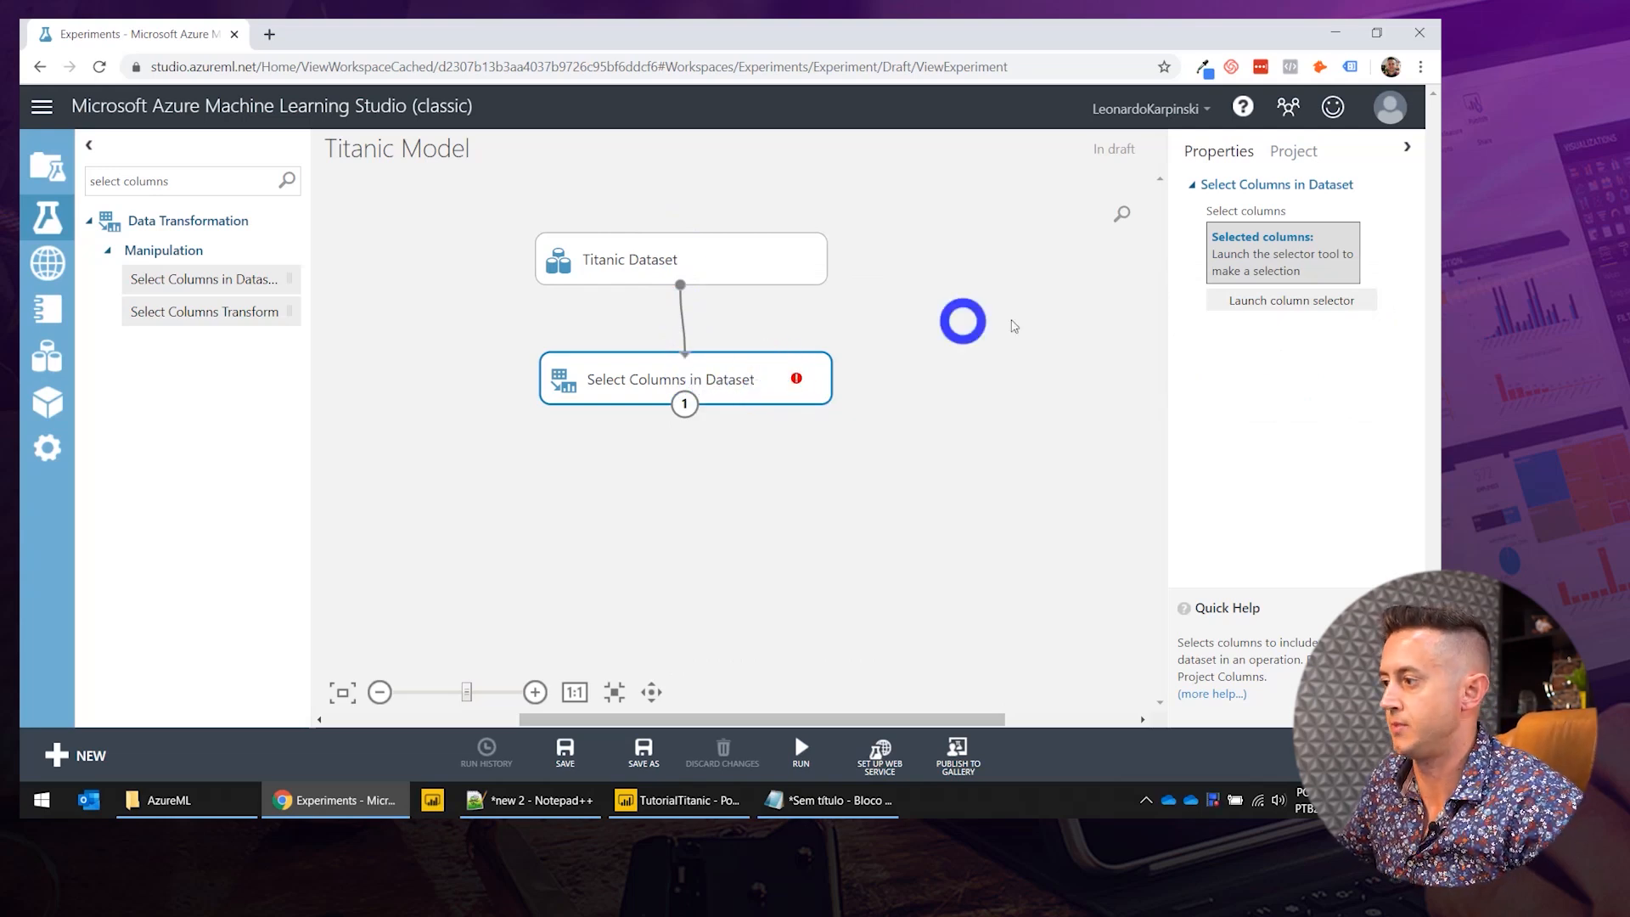
left_click(1275, 303)
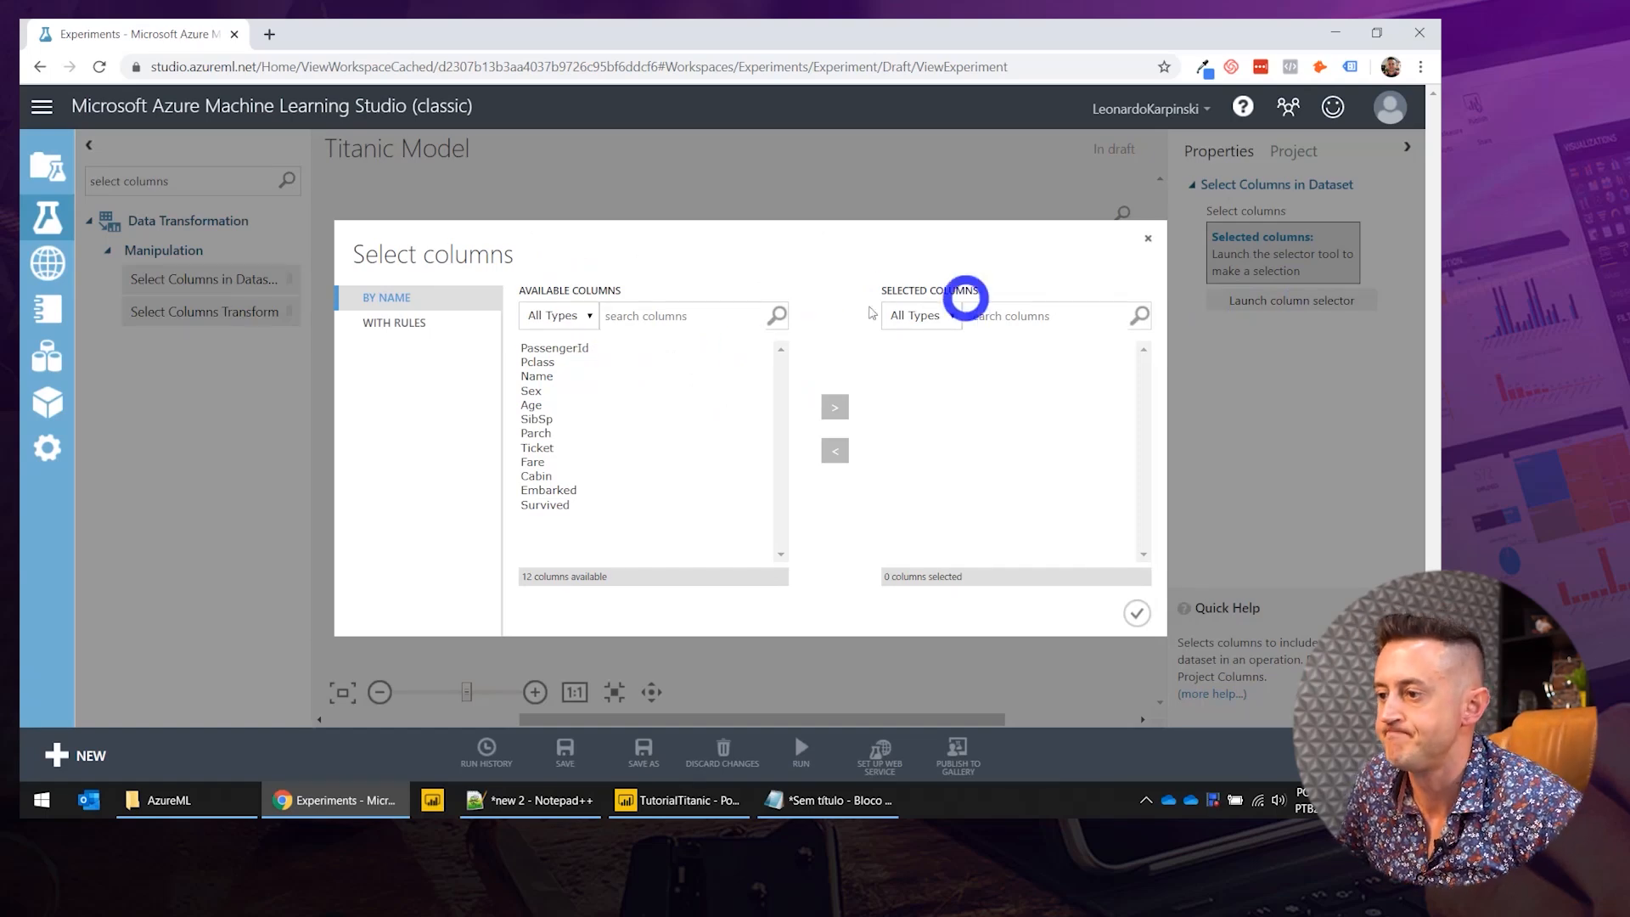
left_click(572, 365)
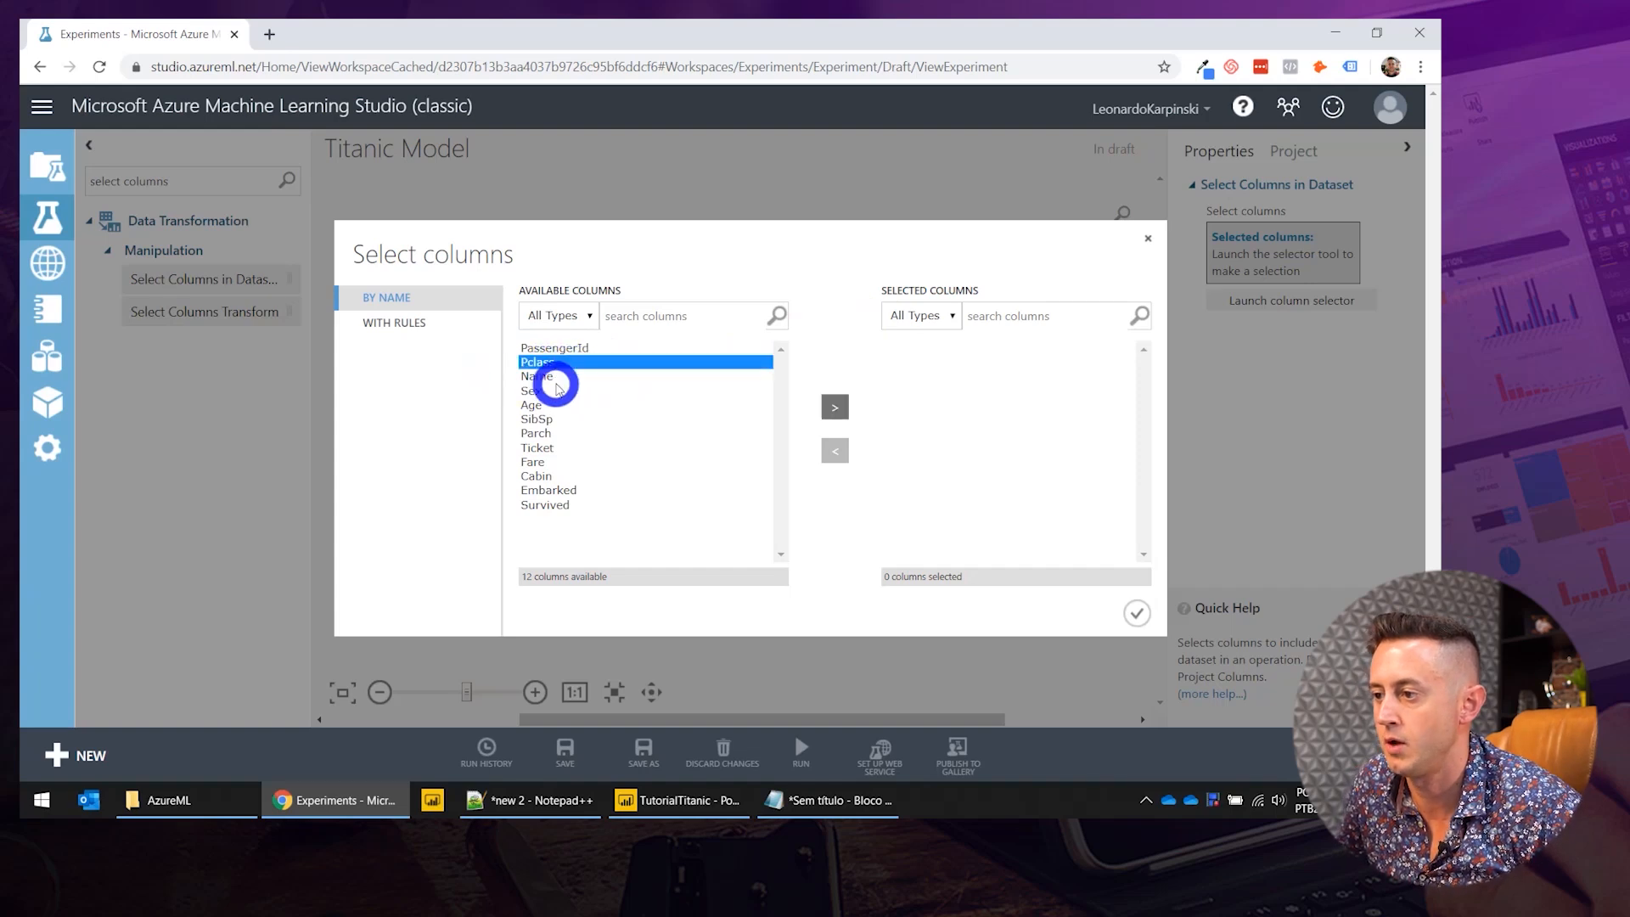
left_click(563, 393, "ctrl")
left_click(588, 405, "ctrl")
left_click(584, 418, "ctrl")
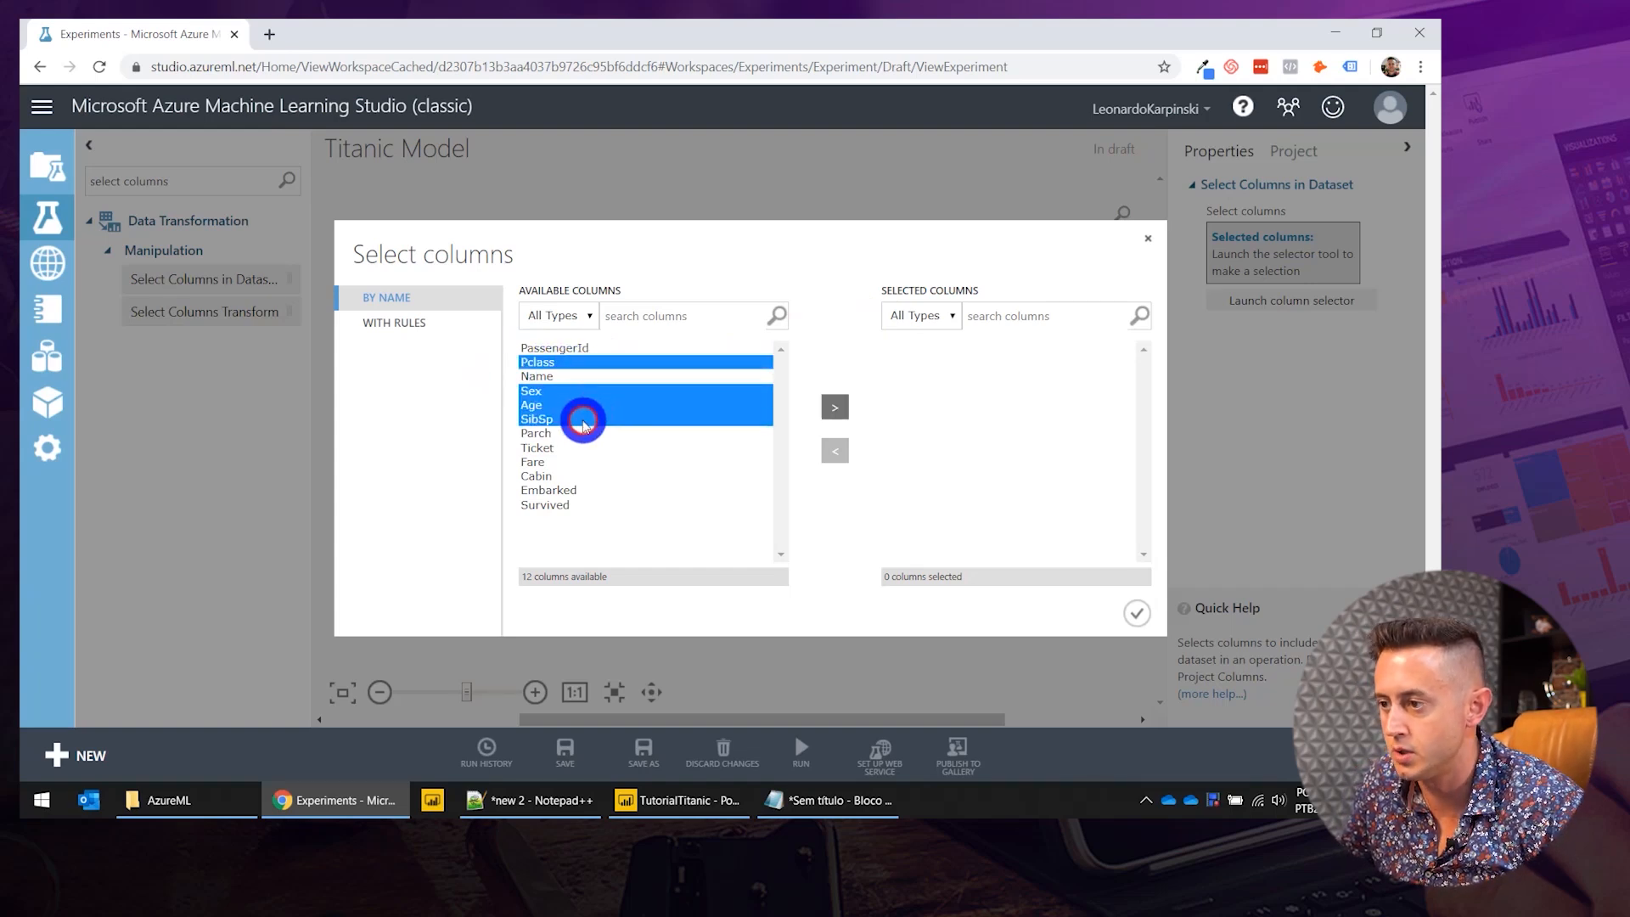
left_click(571, 433, "ctrl")
left_click(566, 463, "ctrl")
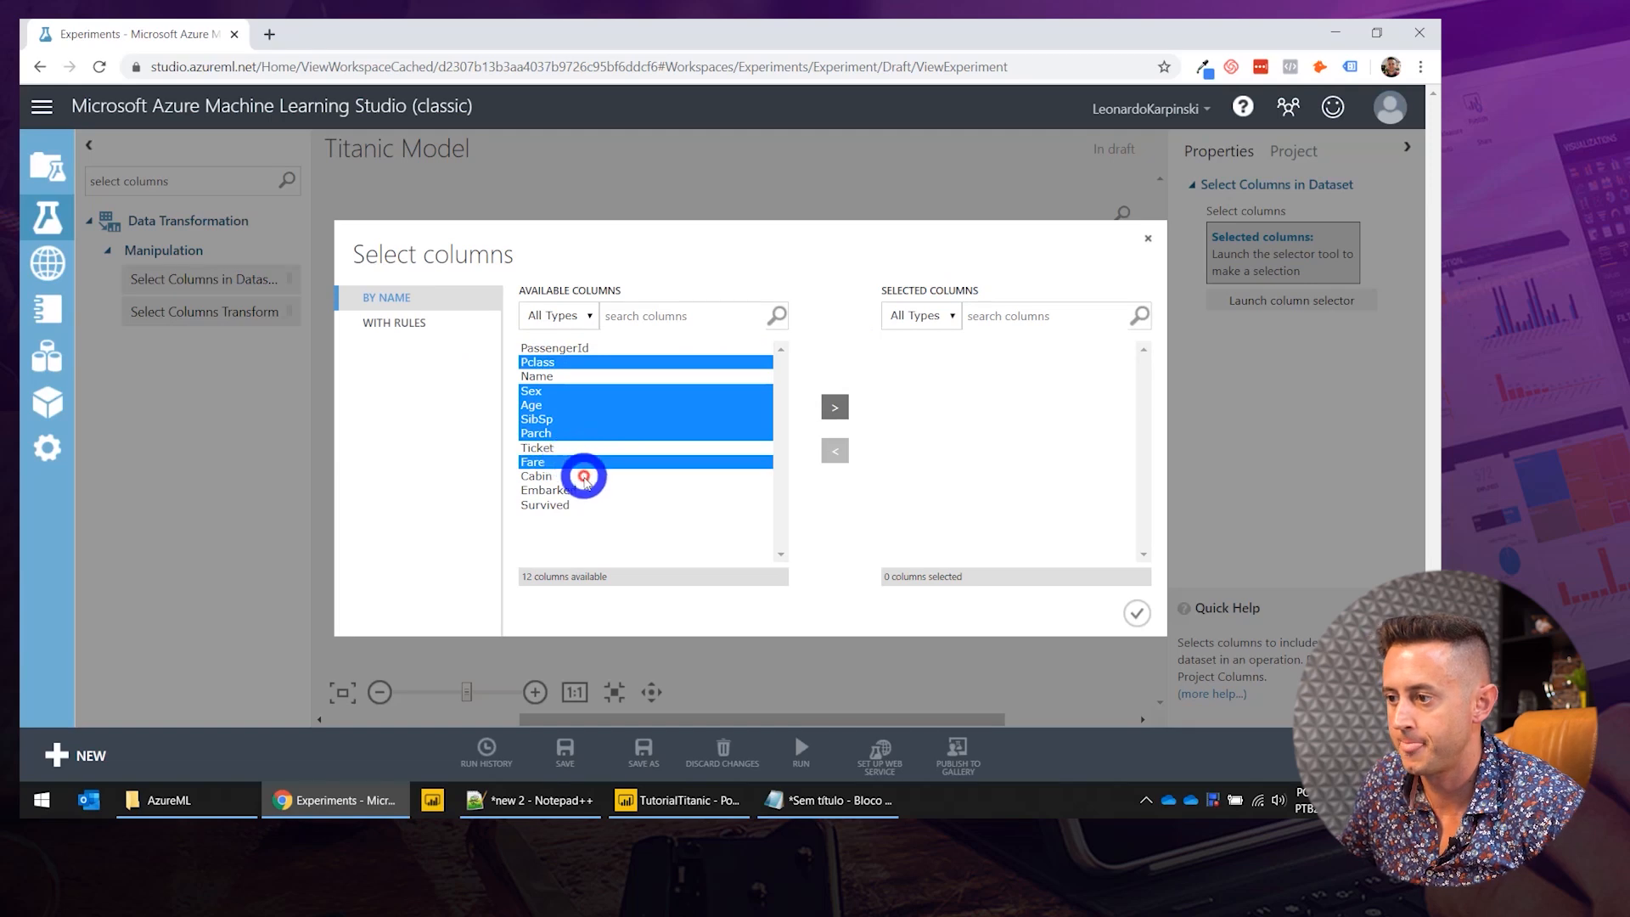
left_click(583, 493, "ctrl")
left_click(584, 504, "ctrl")
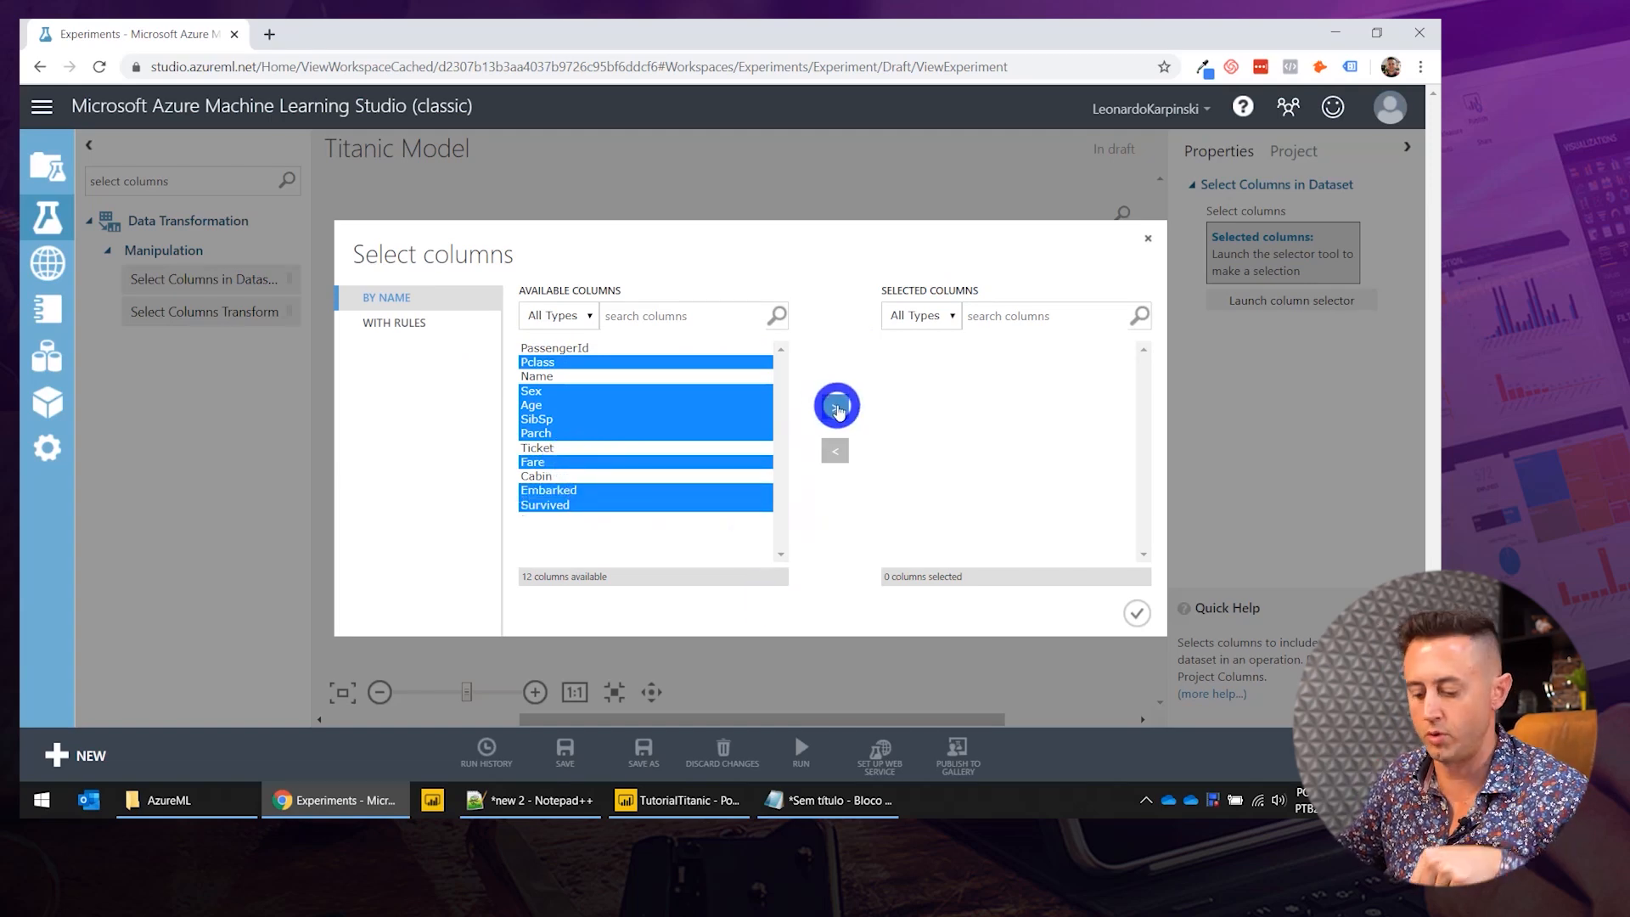
left_click(836, 408)
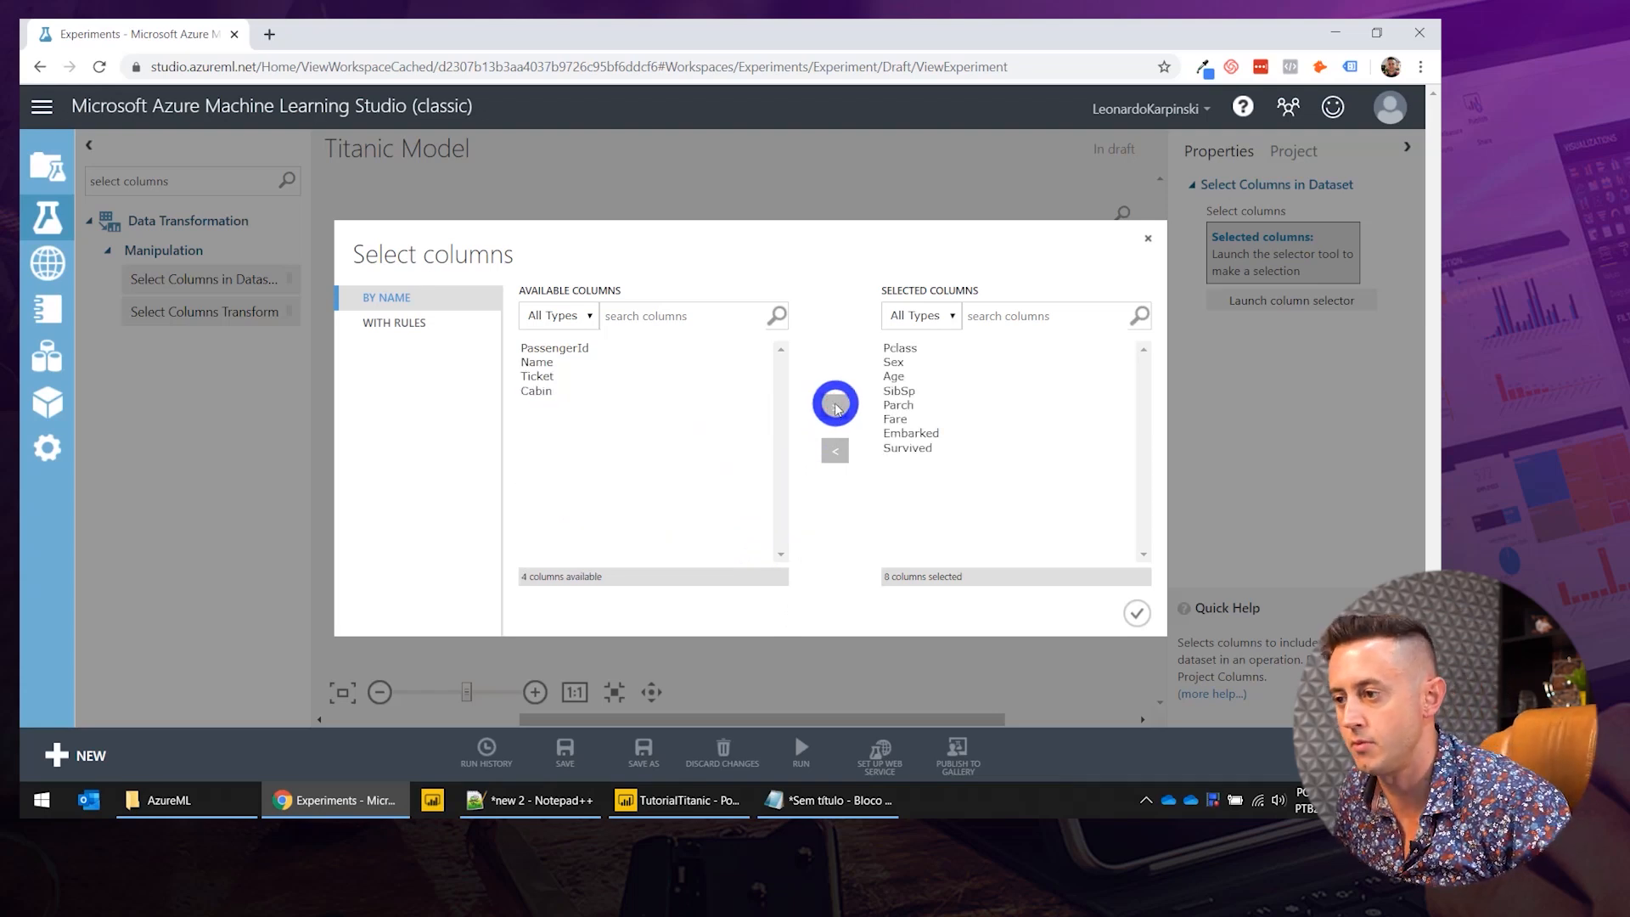
left_click(1137, 613)
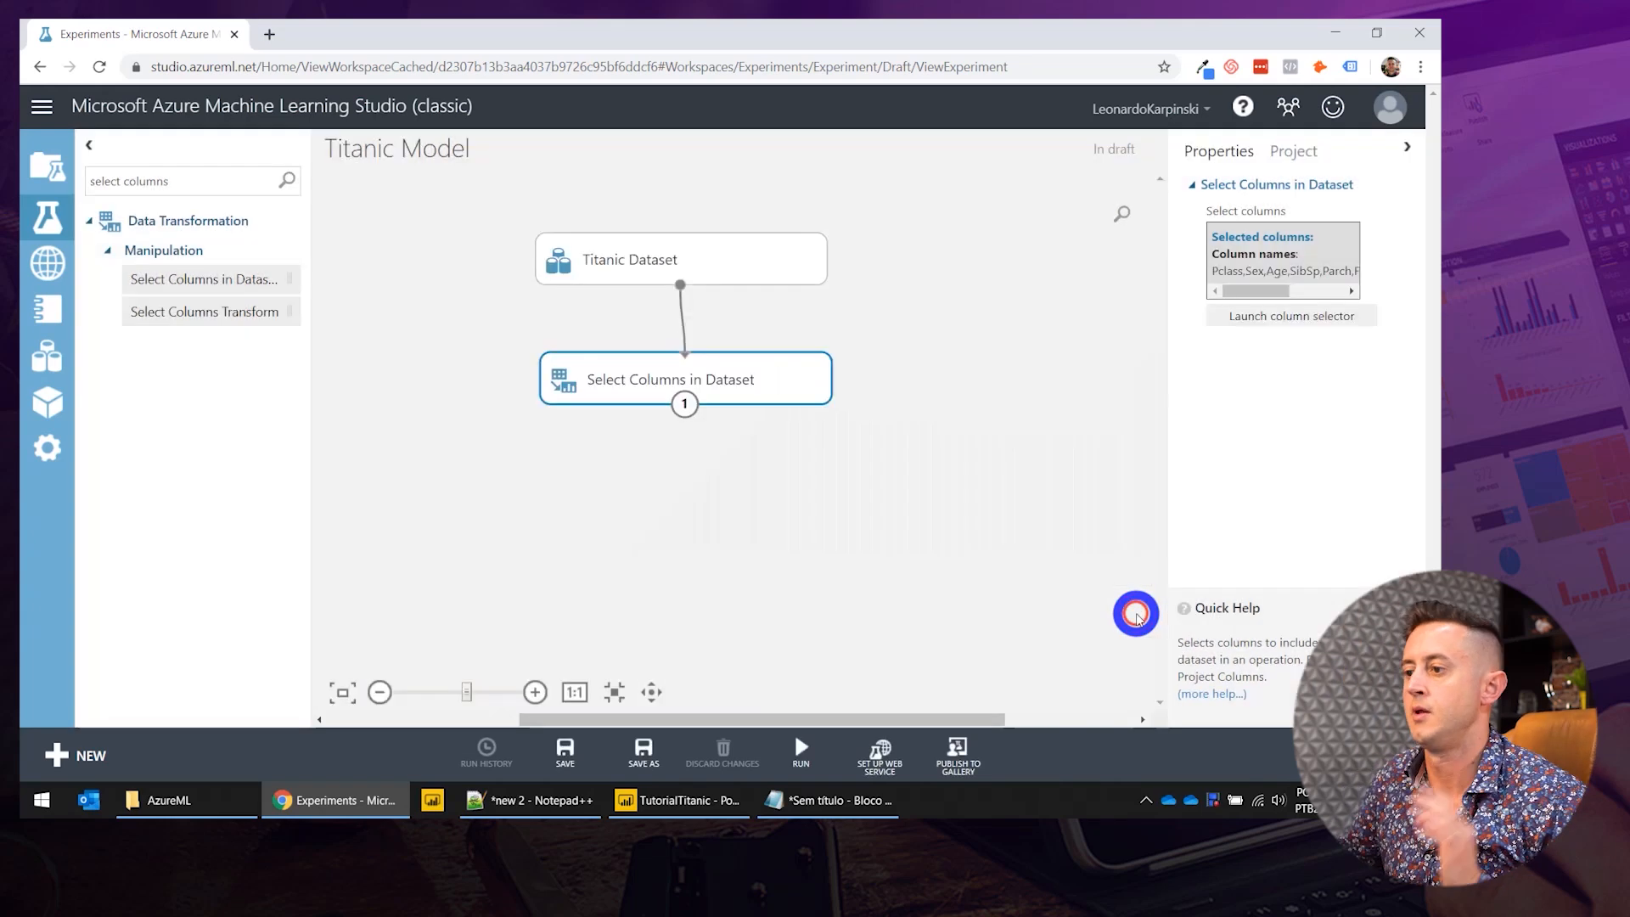
left_click(146, 181)
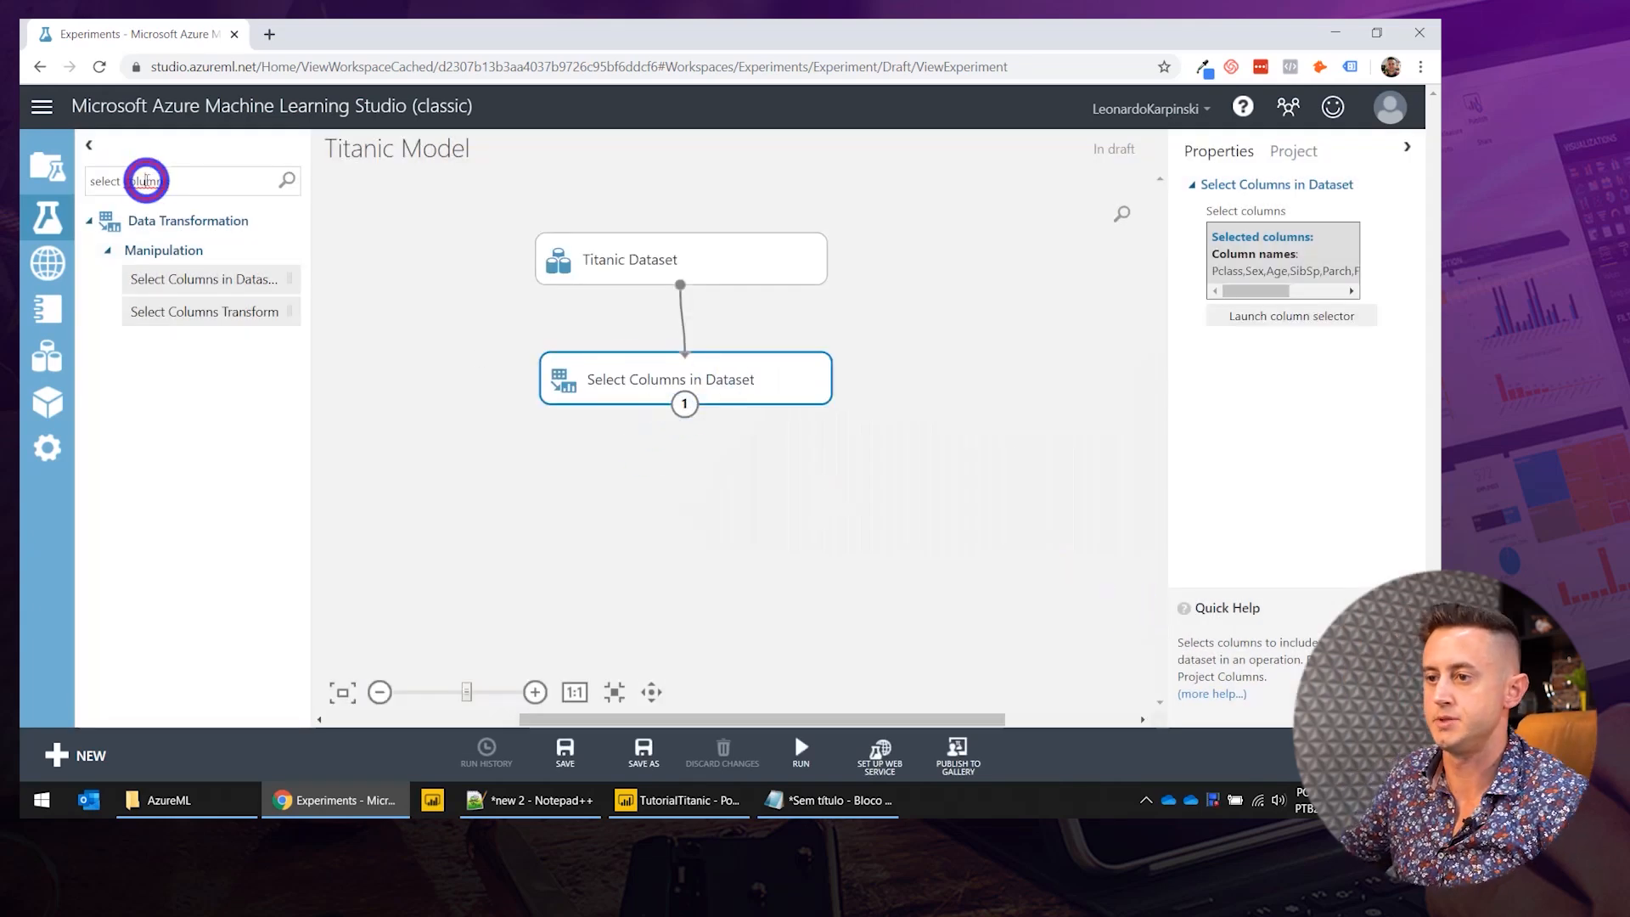
key("ctrl+a")
type("edit meta")
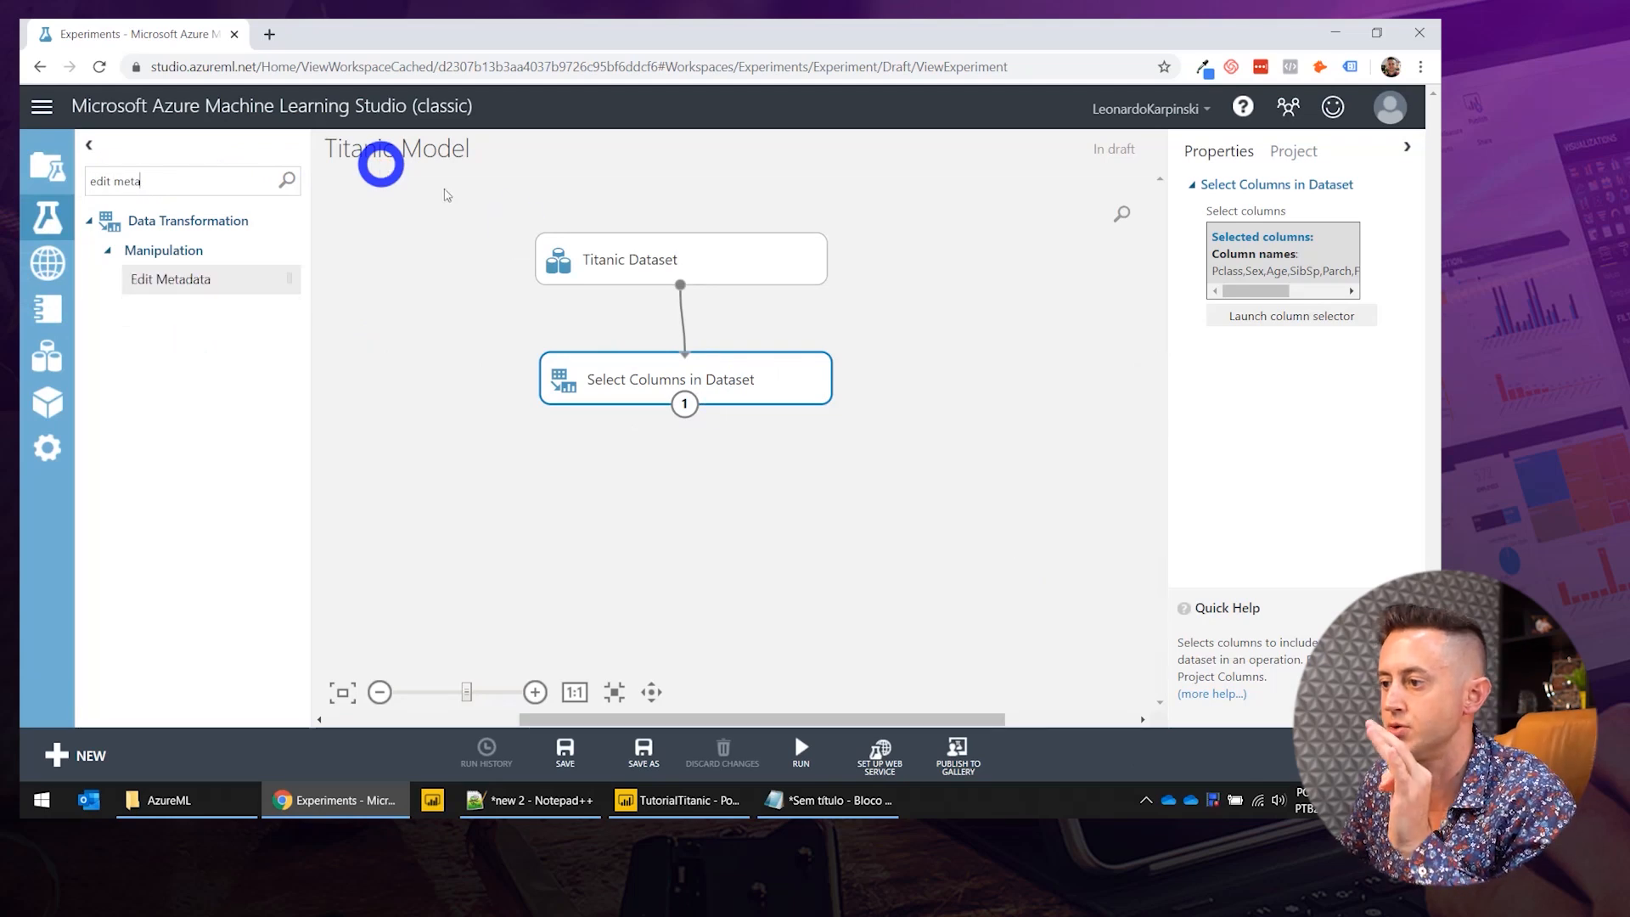
Run only the Select Columns in Dataset module.
right_click(647, 389)
mouse_move(786, 560)
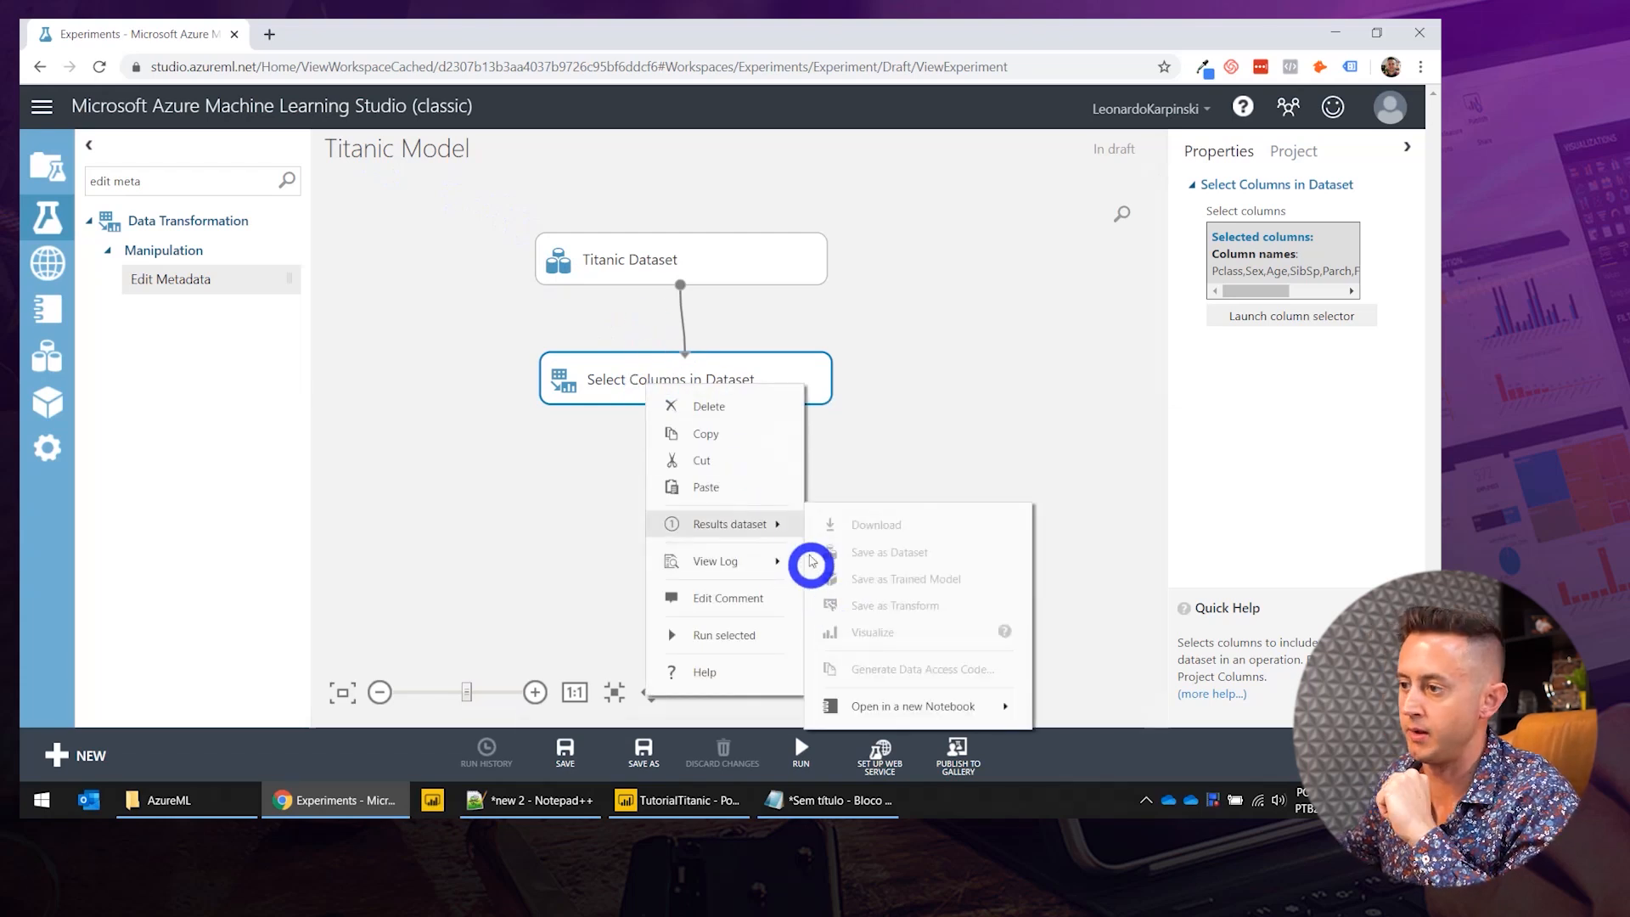
left_click(727, 635)
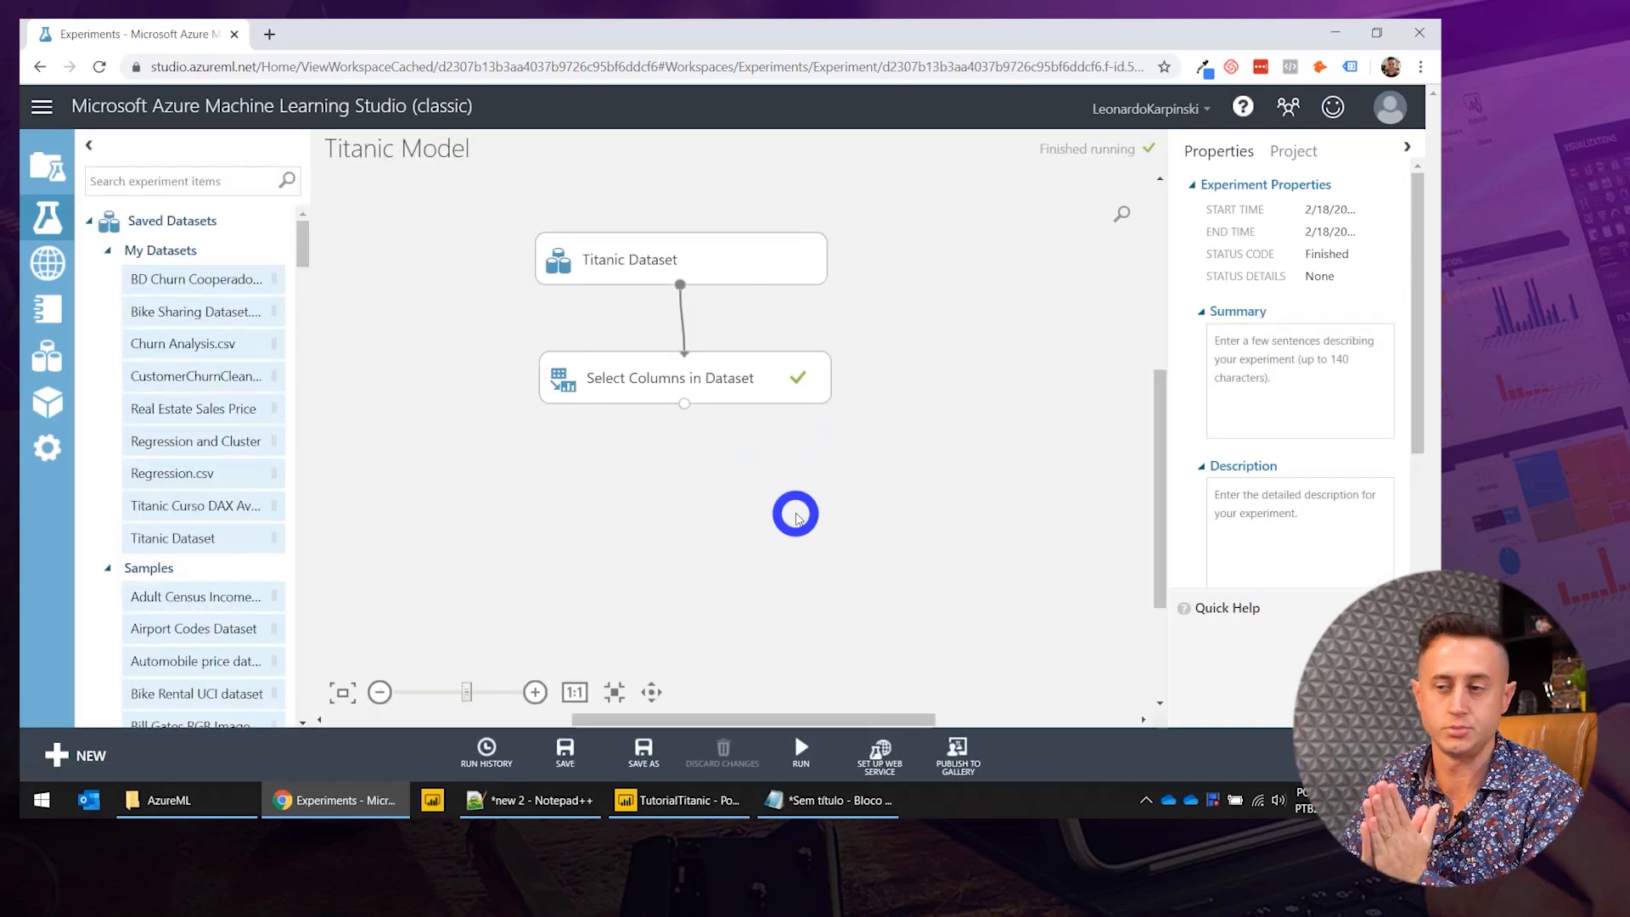
Visualize the results dataset of Select Columns in Dataset and examine the feature types of Pclass, Survived, Embarked and Sex.
right_click(648, 375)
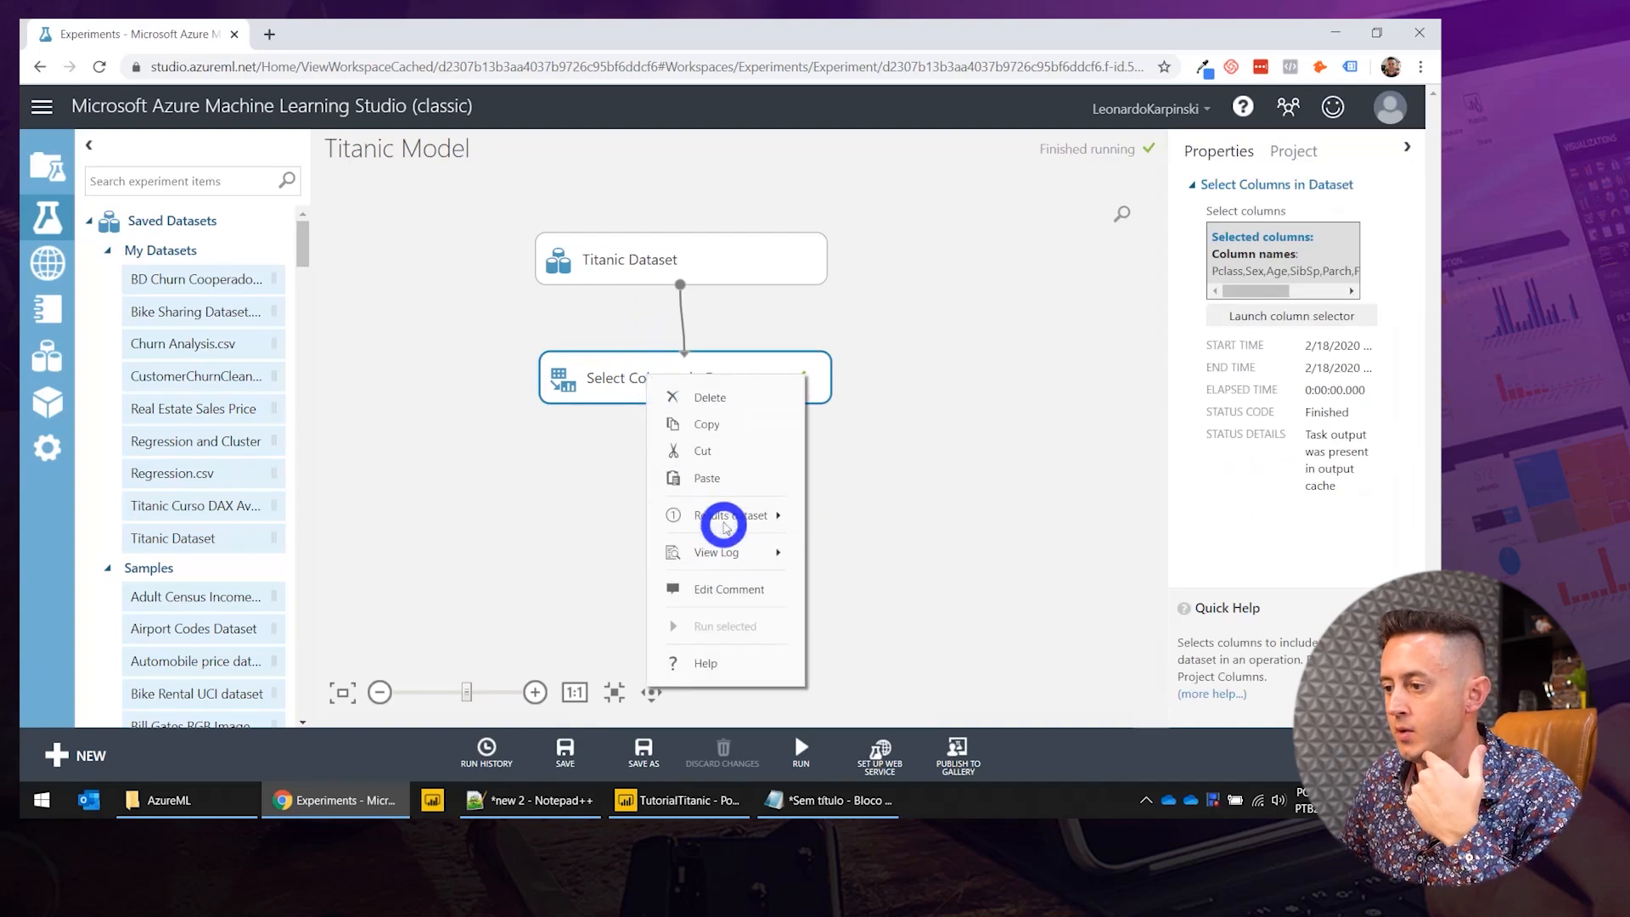
mouse_move(728, 515)
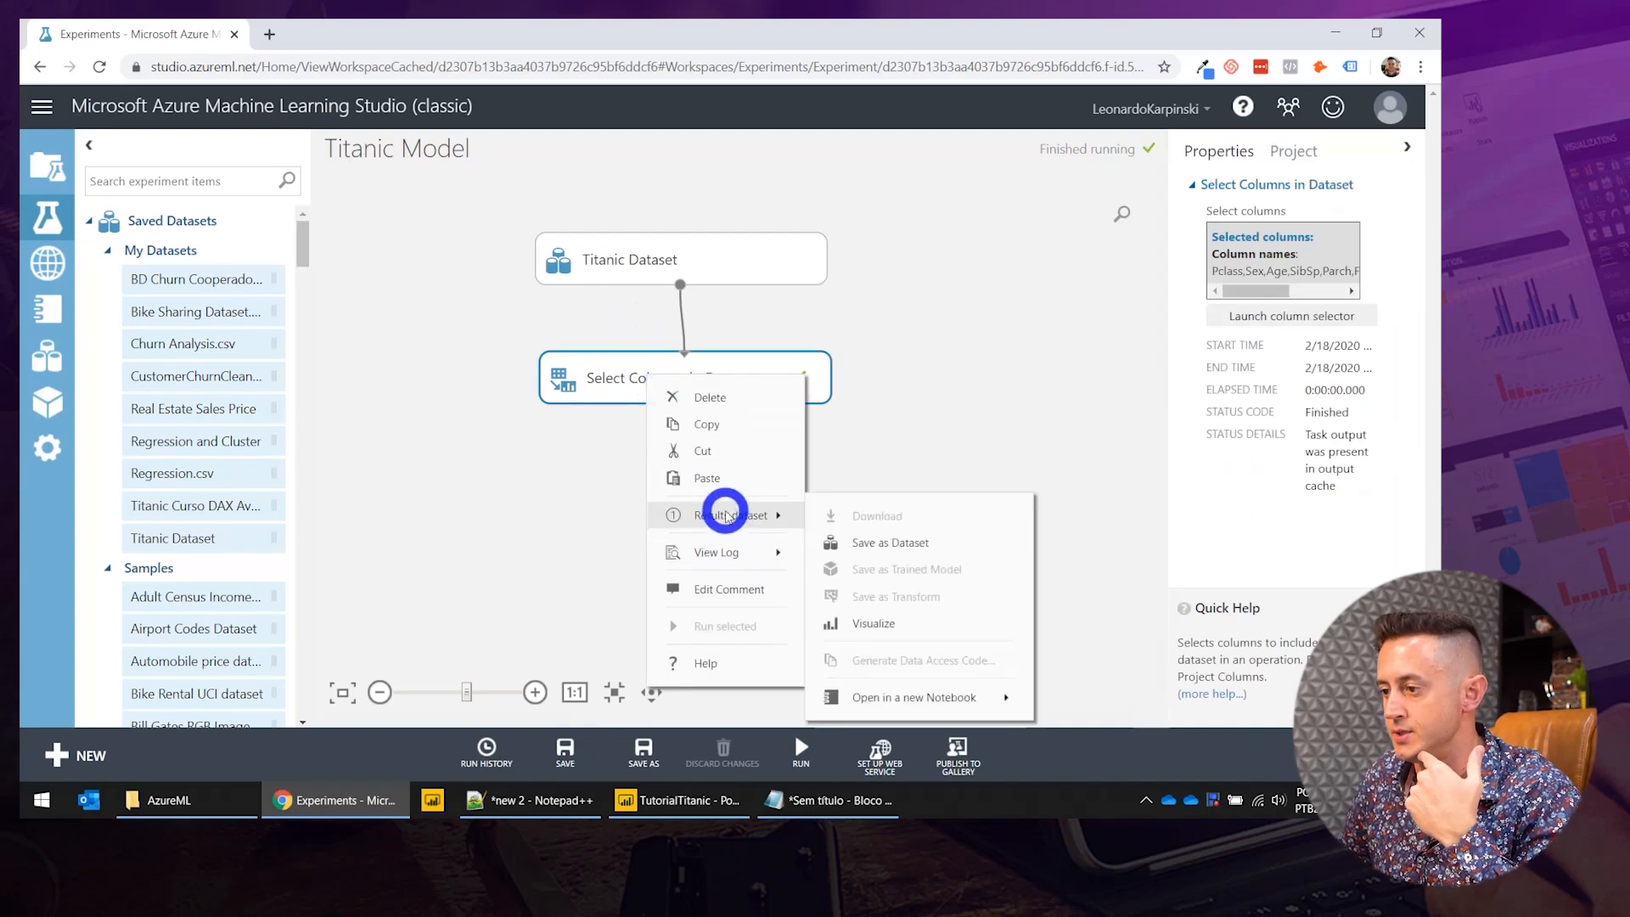
left_click(919, 625)
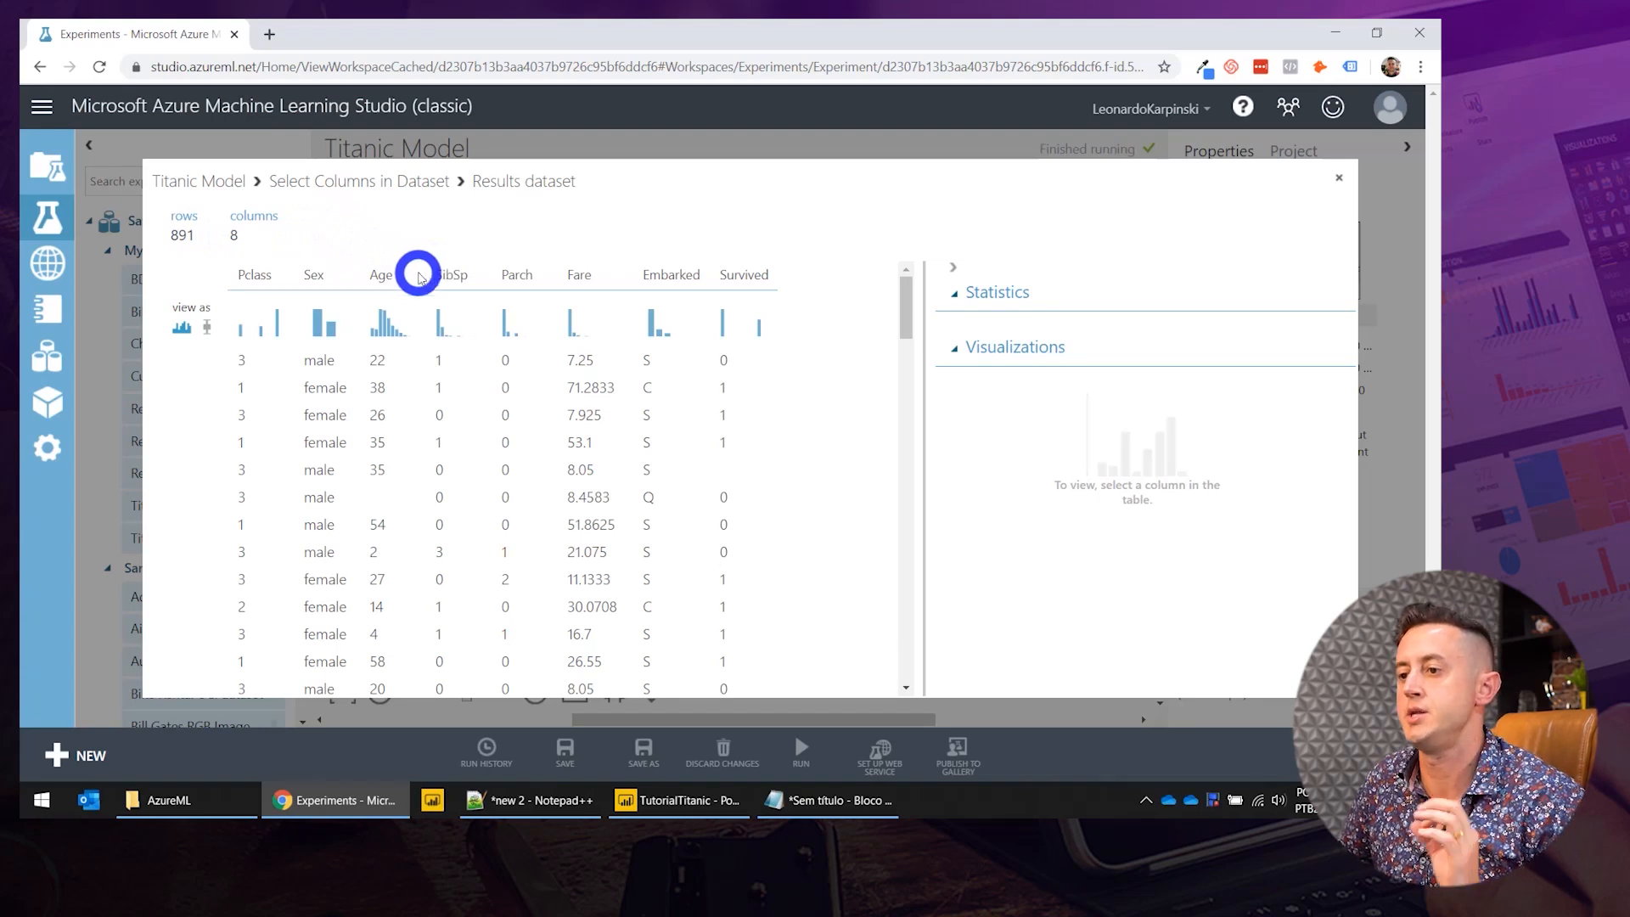
left_click(270, 274)
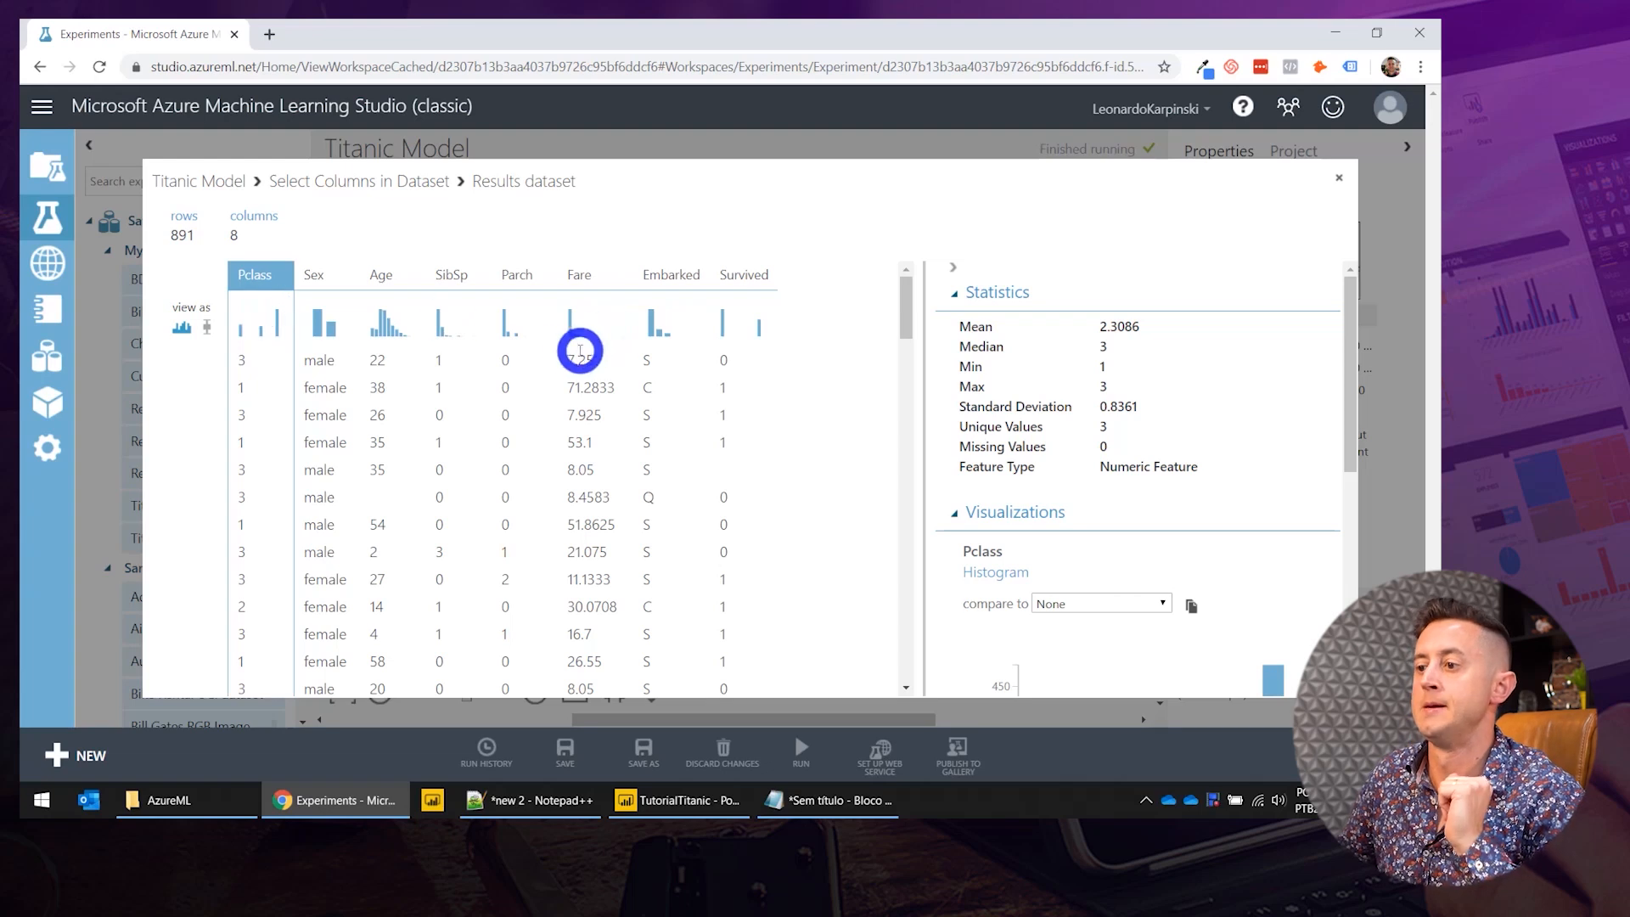
left_click(724, 491)
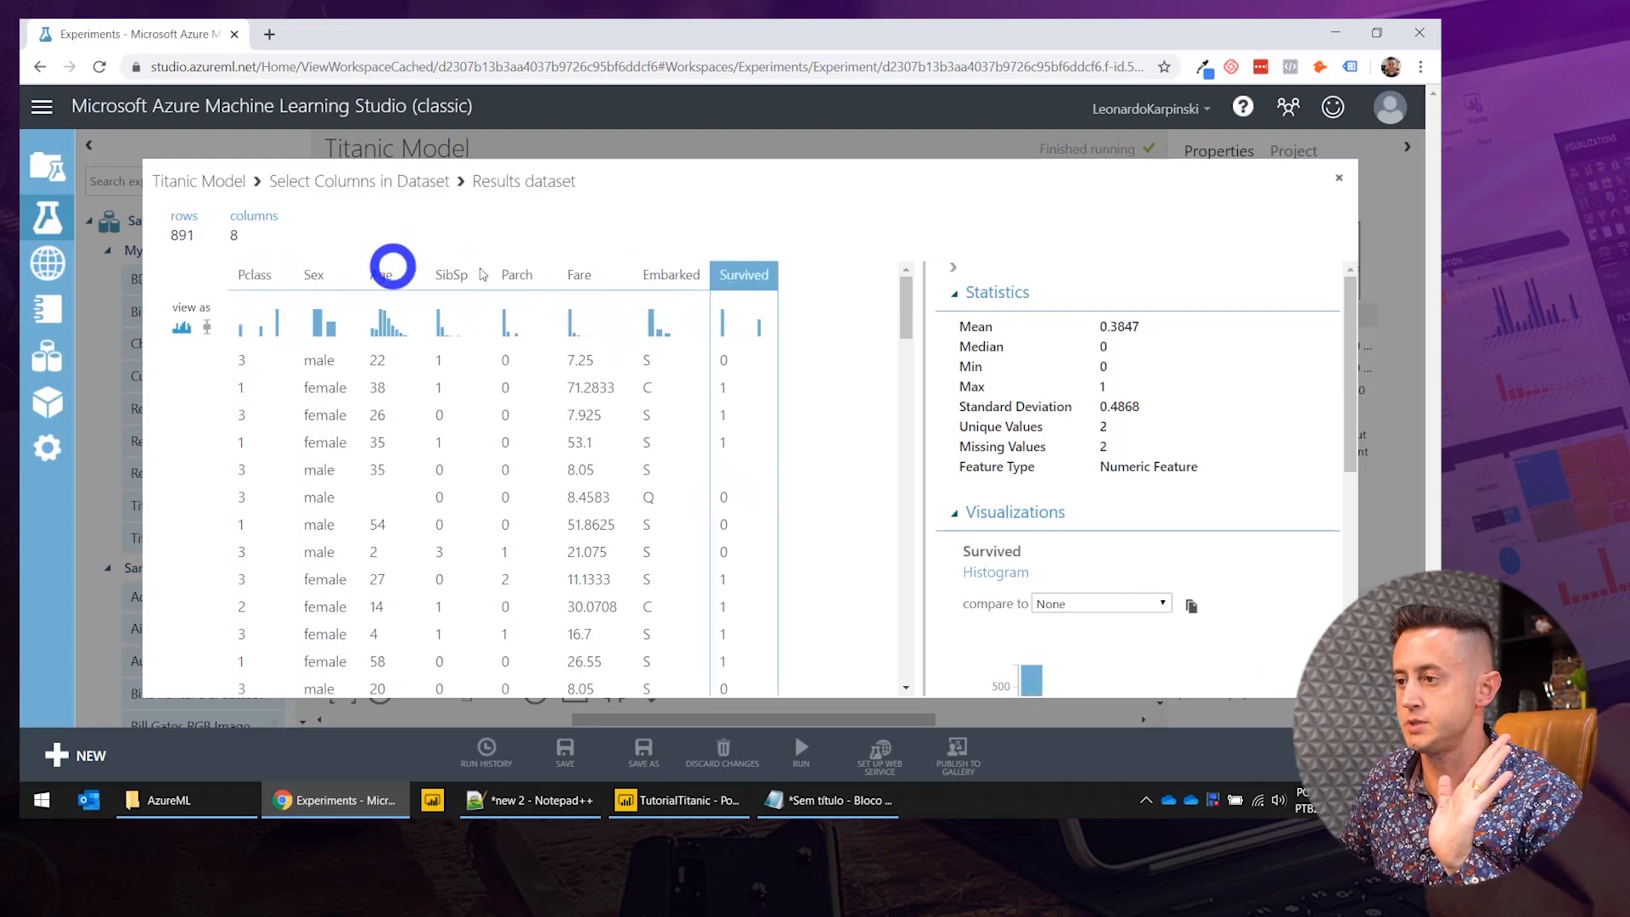
left_click(666, 276)
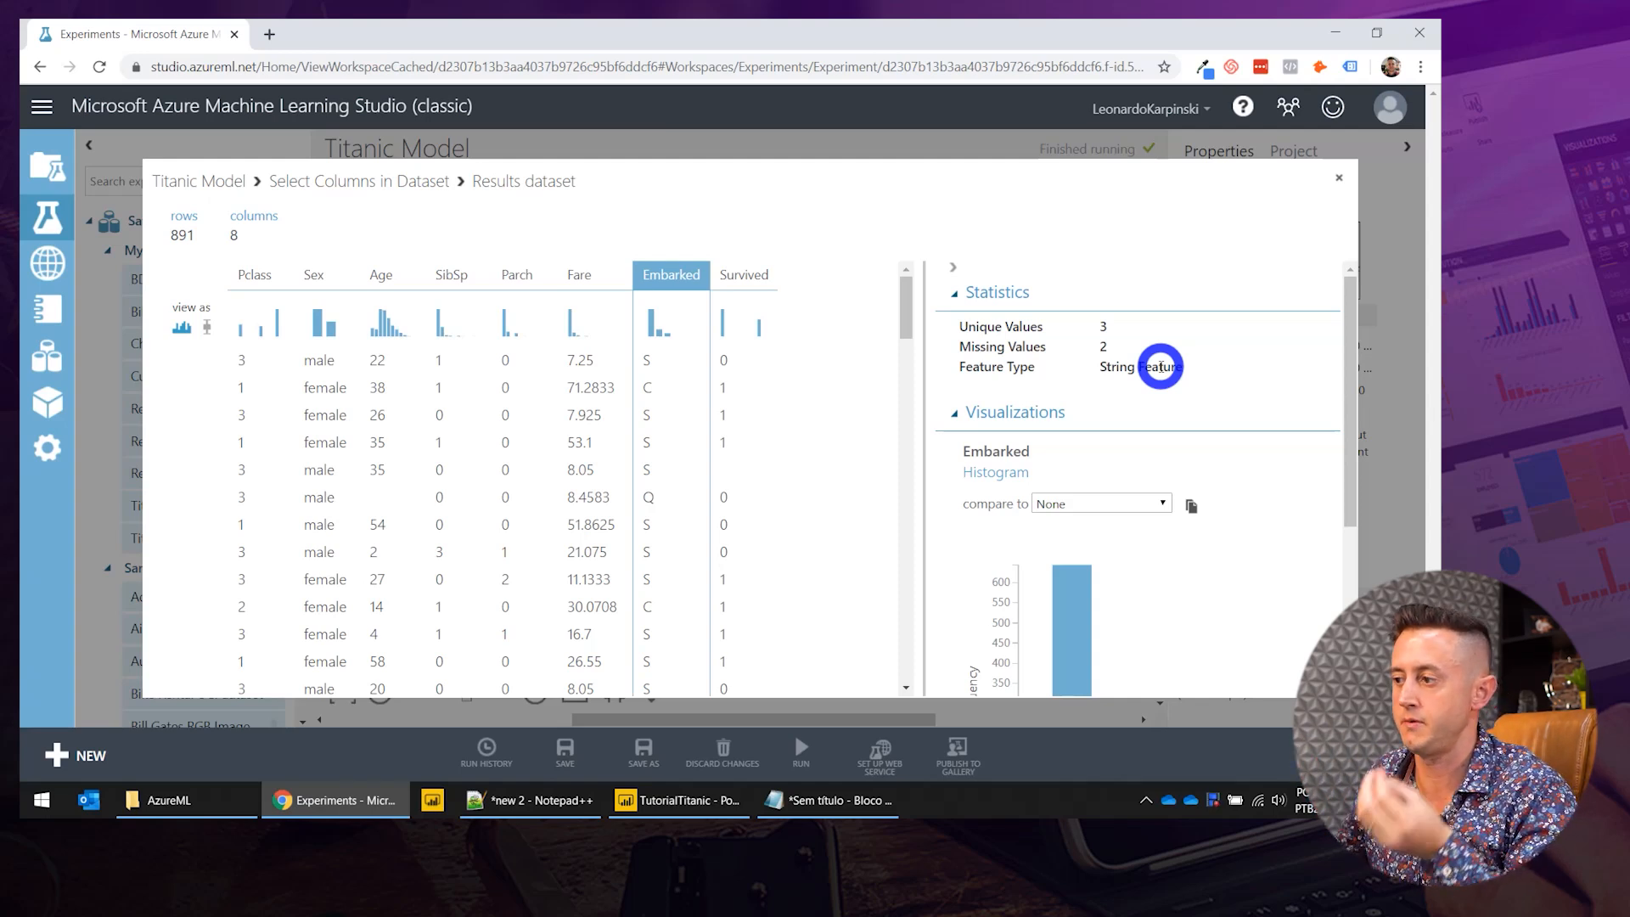
left_click_drag(1109, 366, 1186, 364)
left_click(1146, 374)
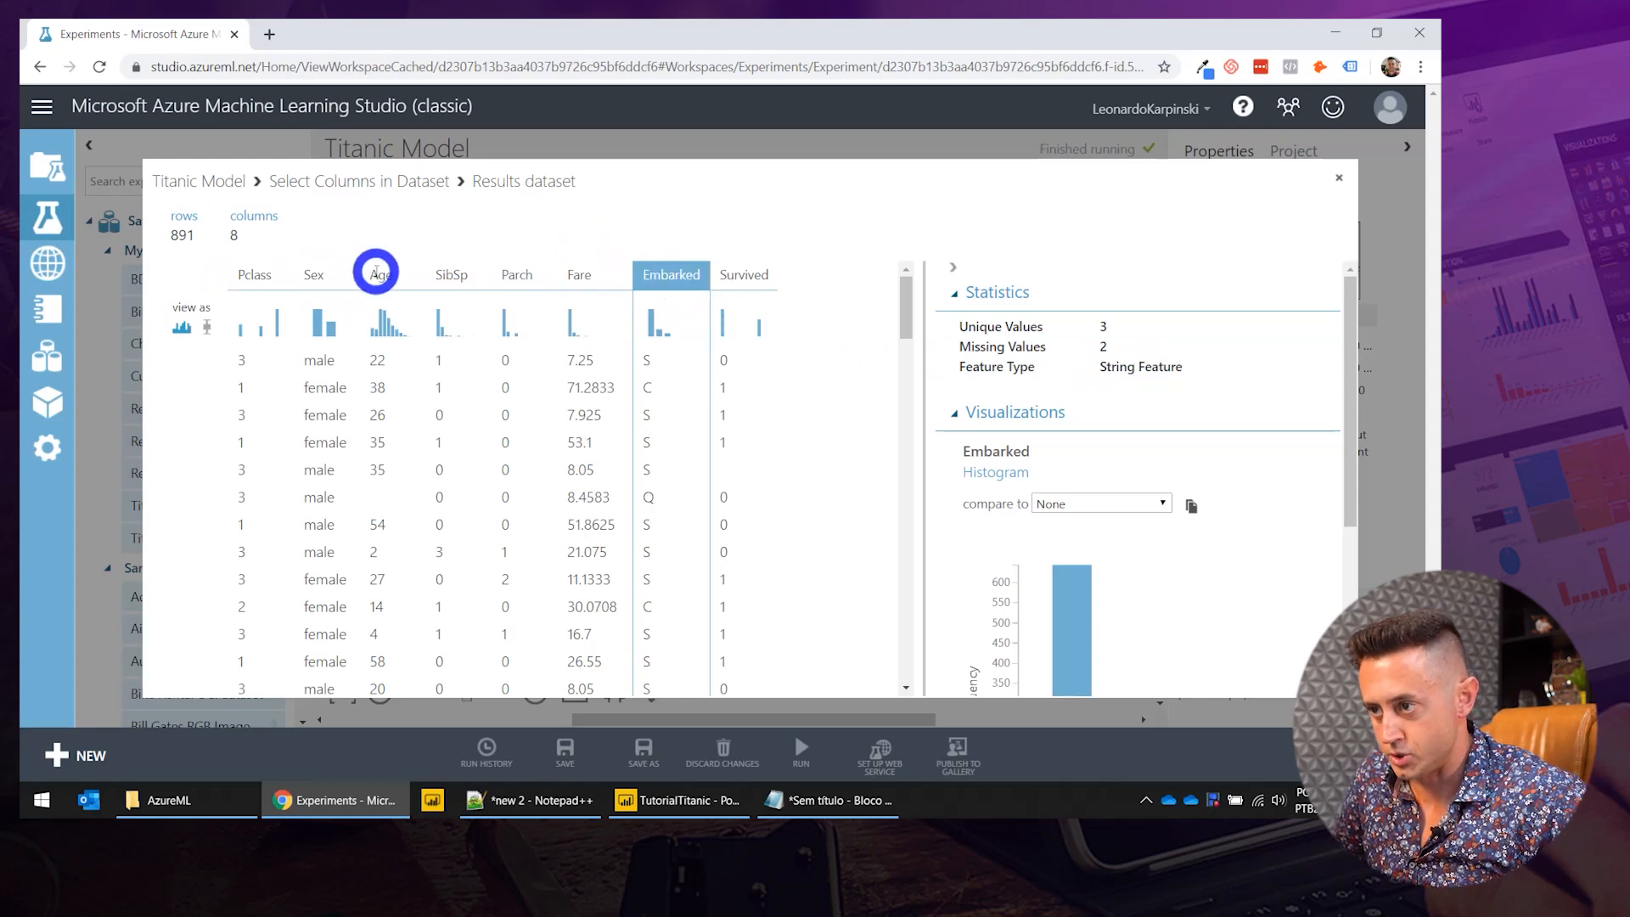
left_click(312, 275)
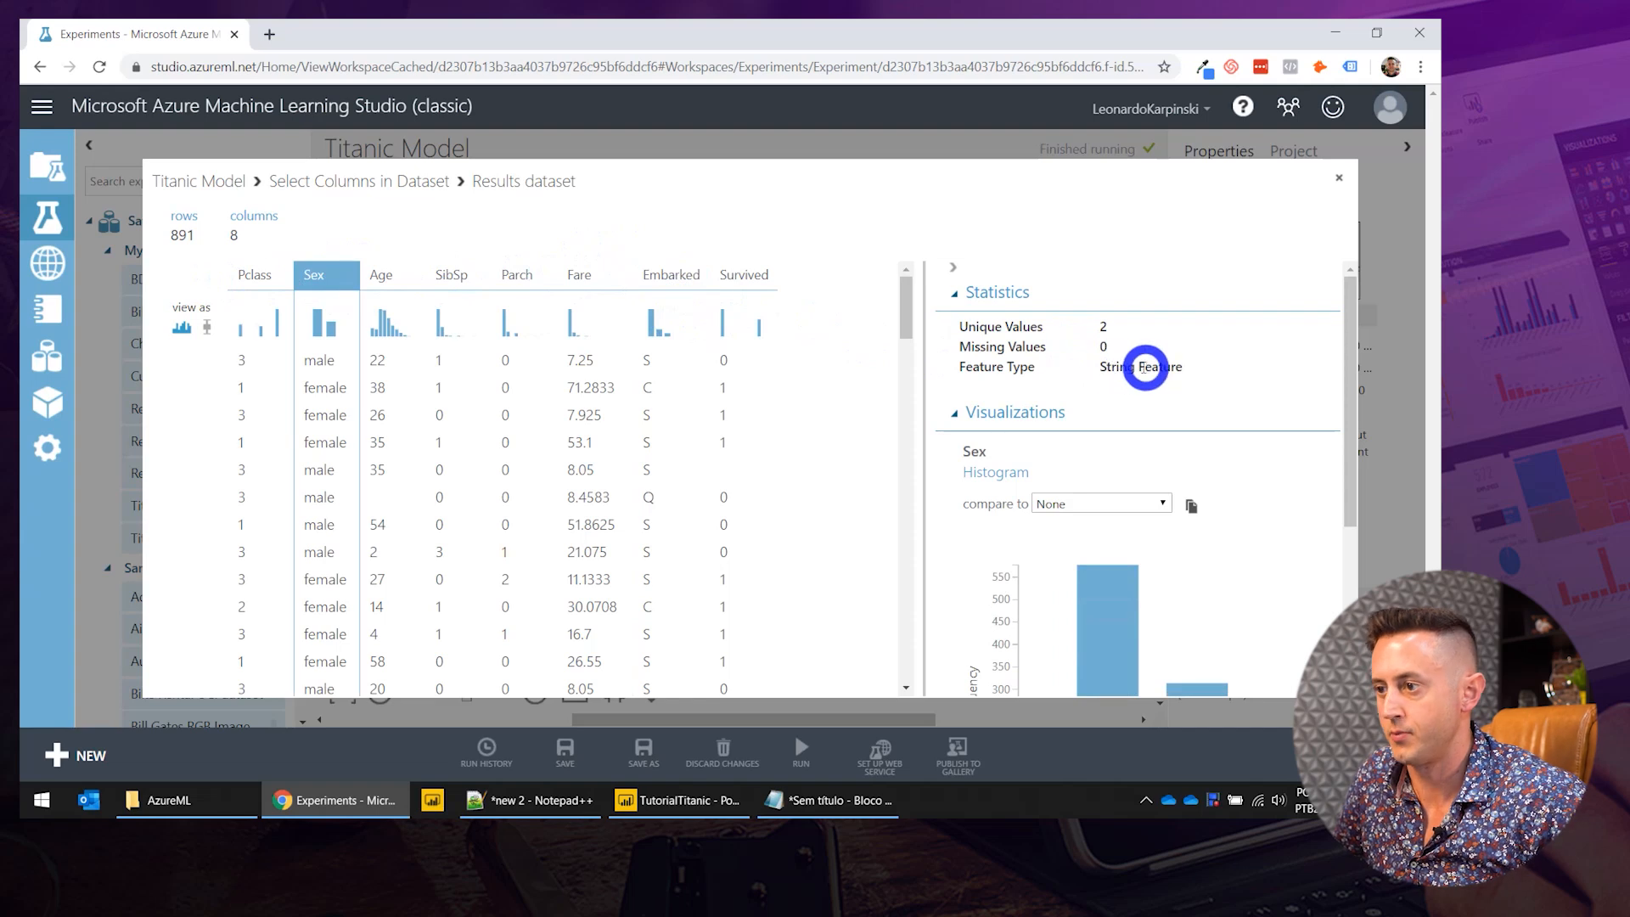
left_click(1337, 178)
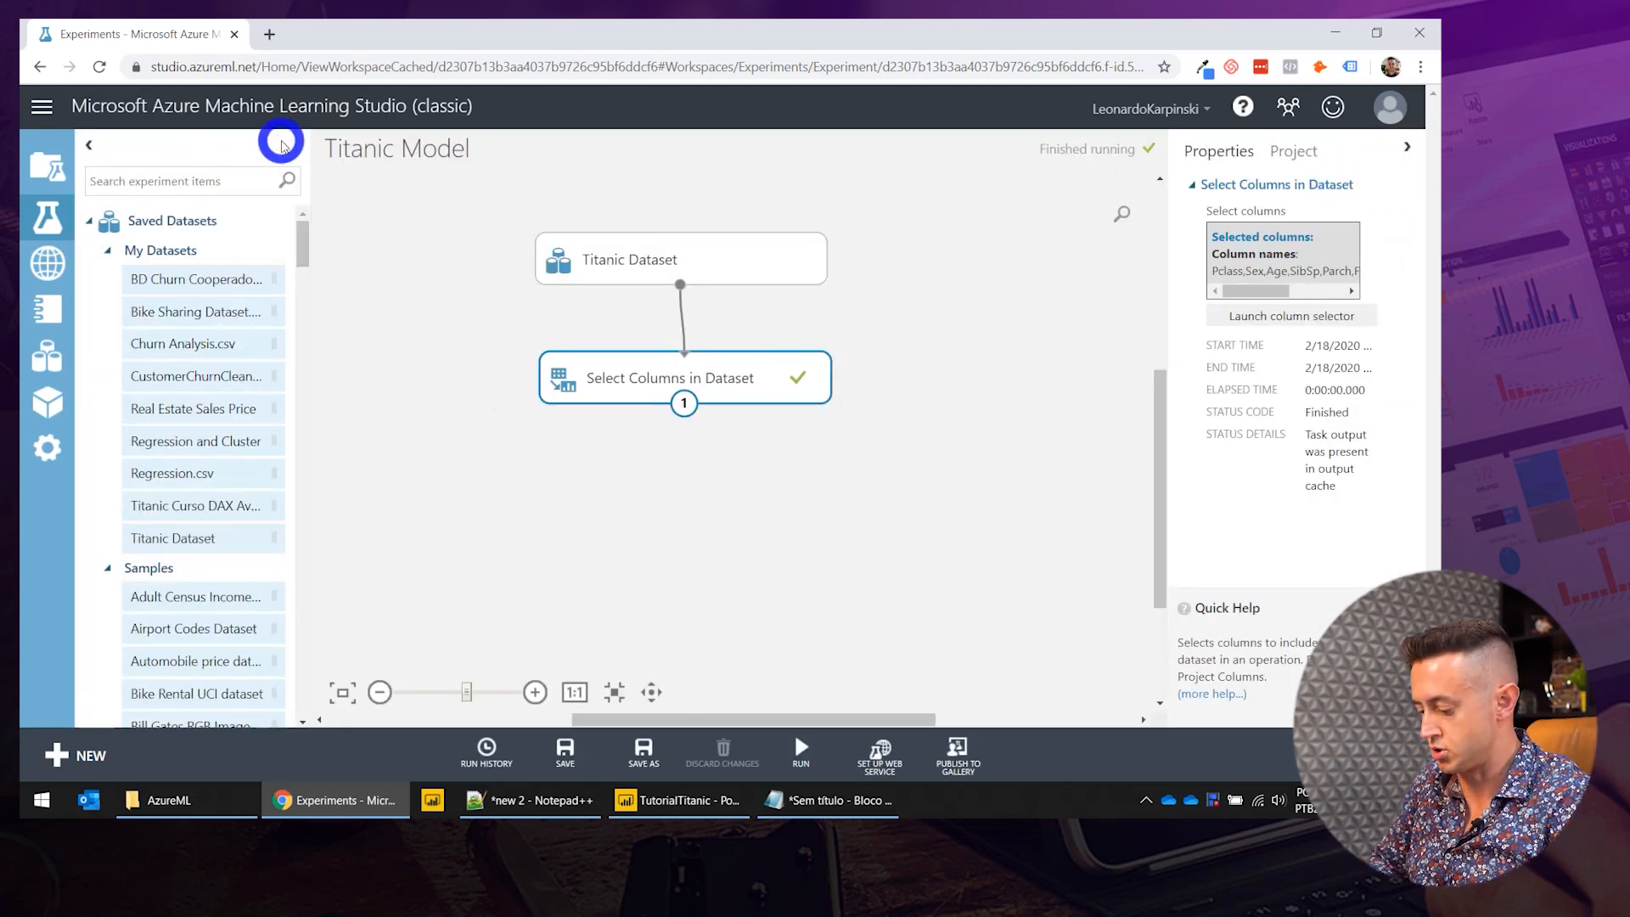
Search the experiment modules for "edit metad".
type("edit metad")
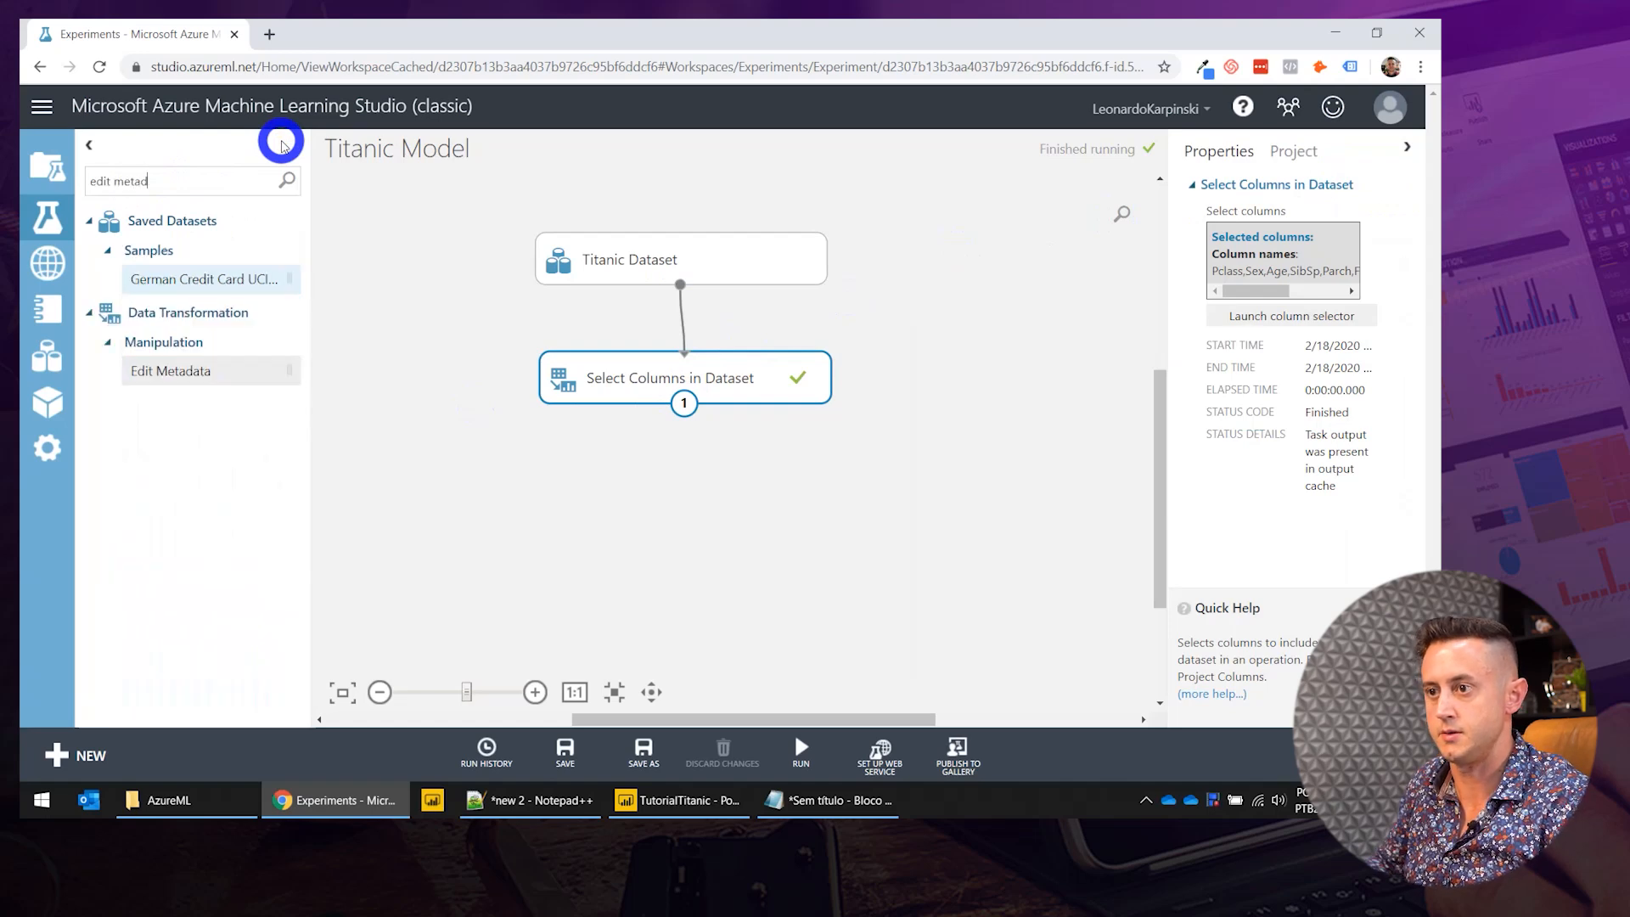
key("F12")
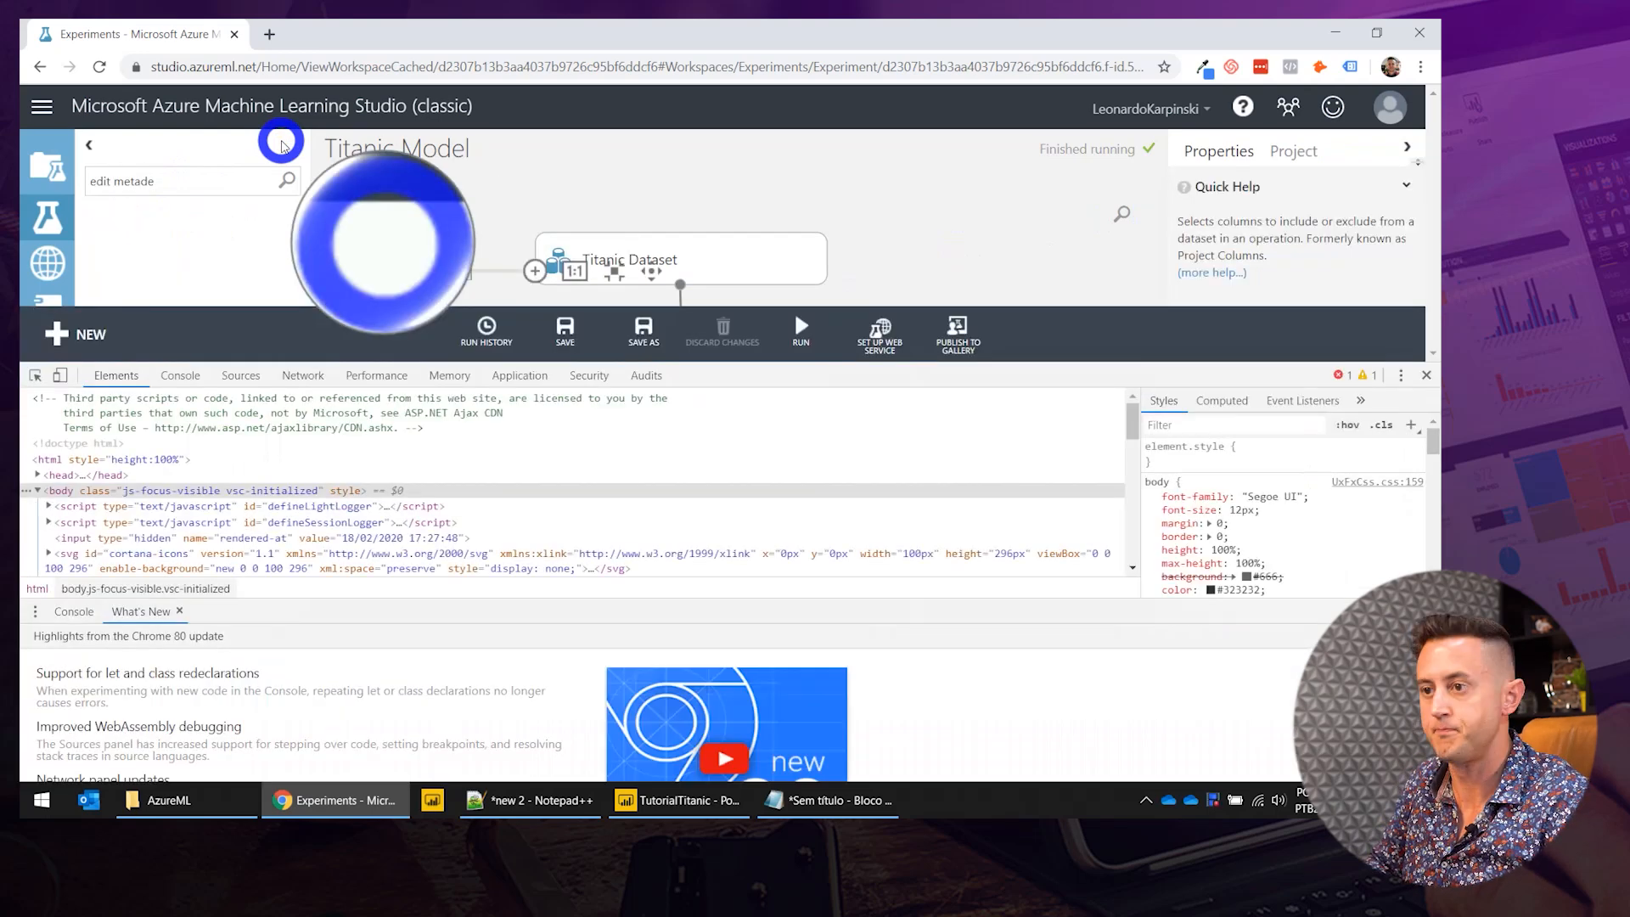
key("F11")
key("F12")
key("F12")
key("F12")
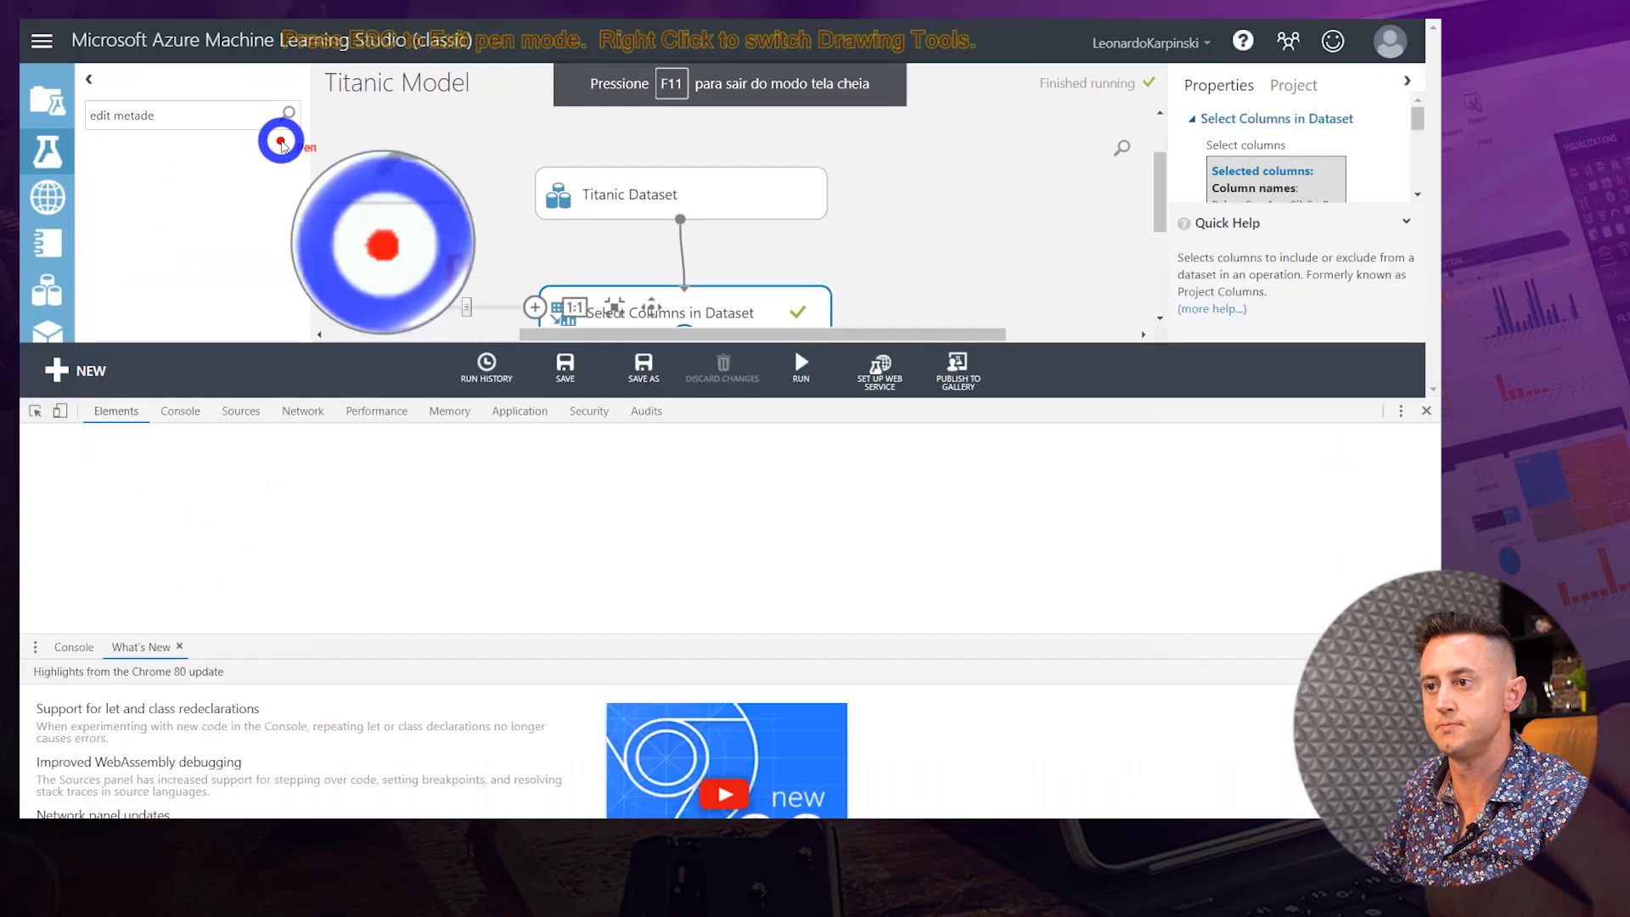
key("F11")
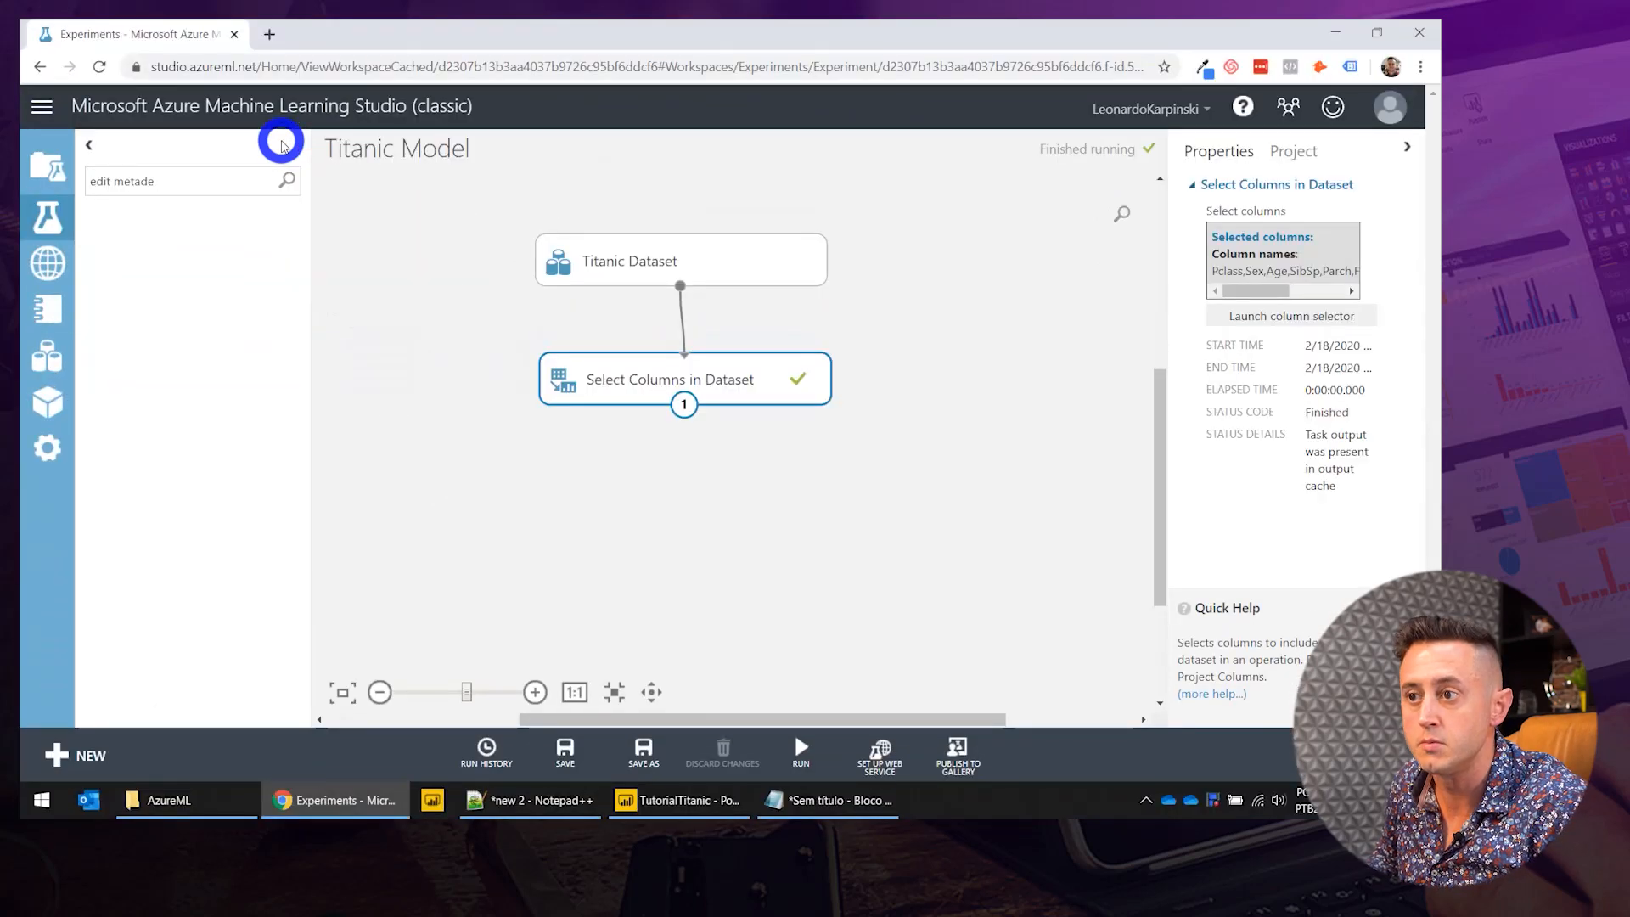
Correct the module search to "edit metadata", place Edit Metadata below Select Columns in Dataset and connect that module's output to it.
key("BackSpace")
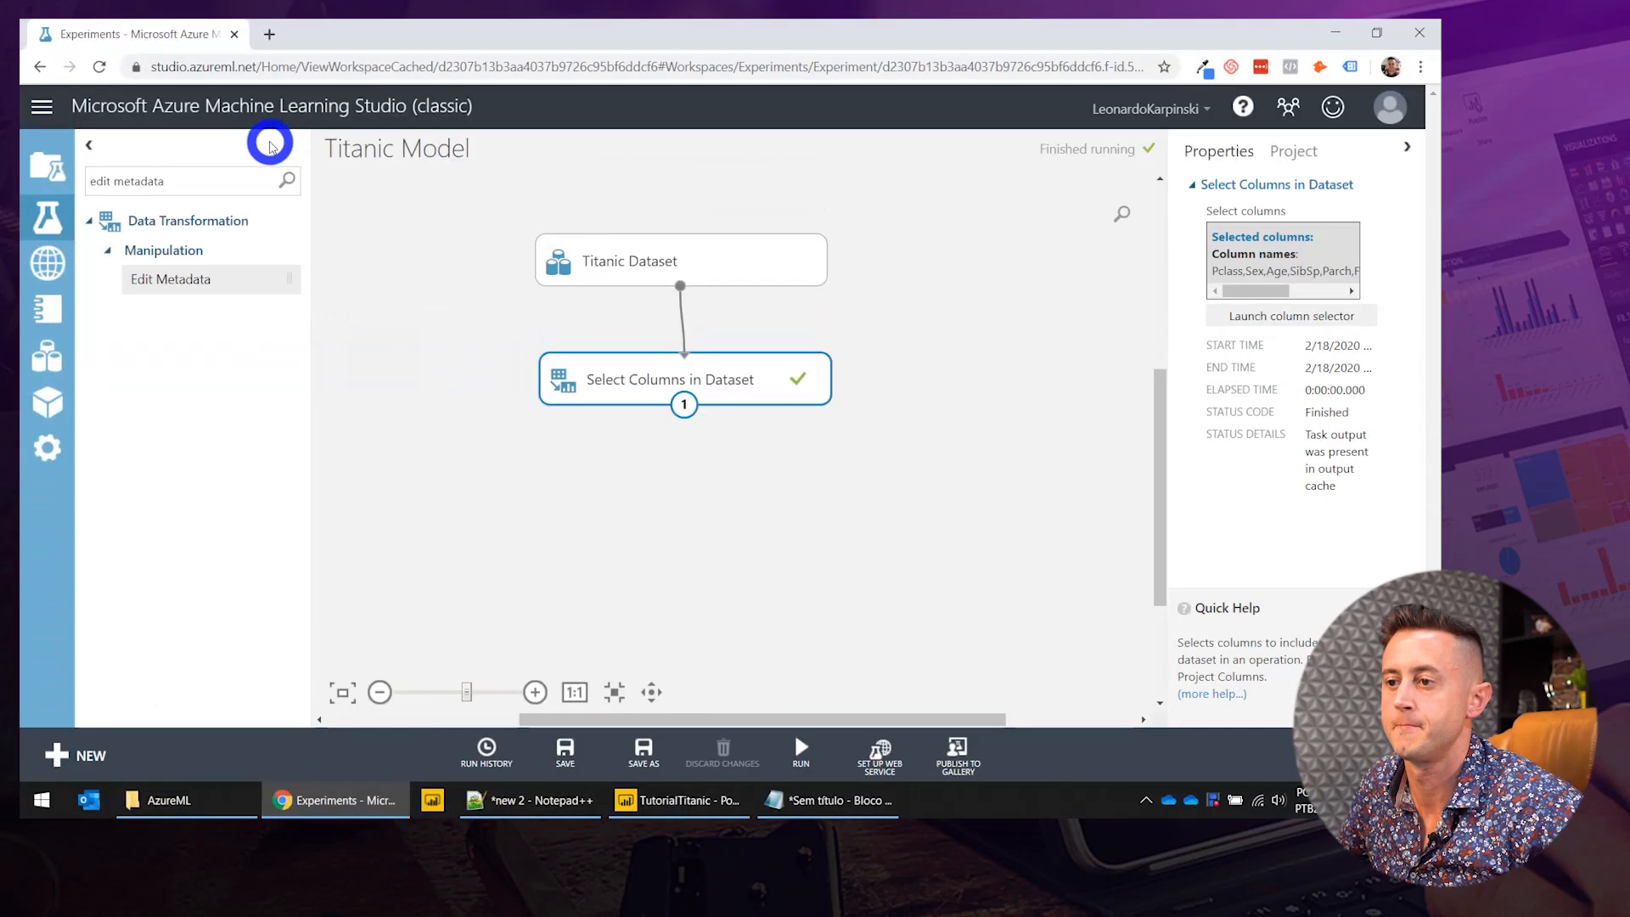
left_click_drag(175, 279, 684, 506)
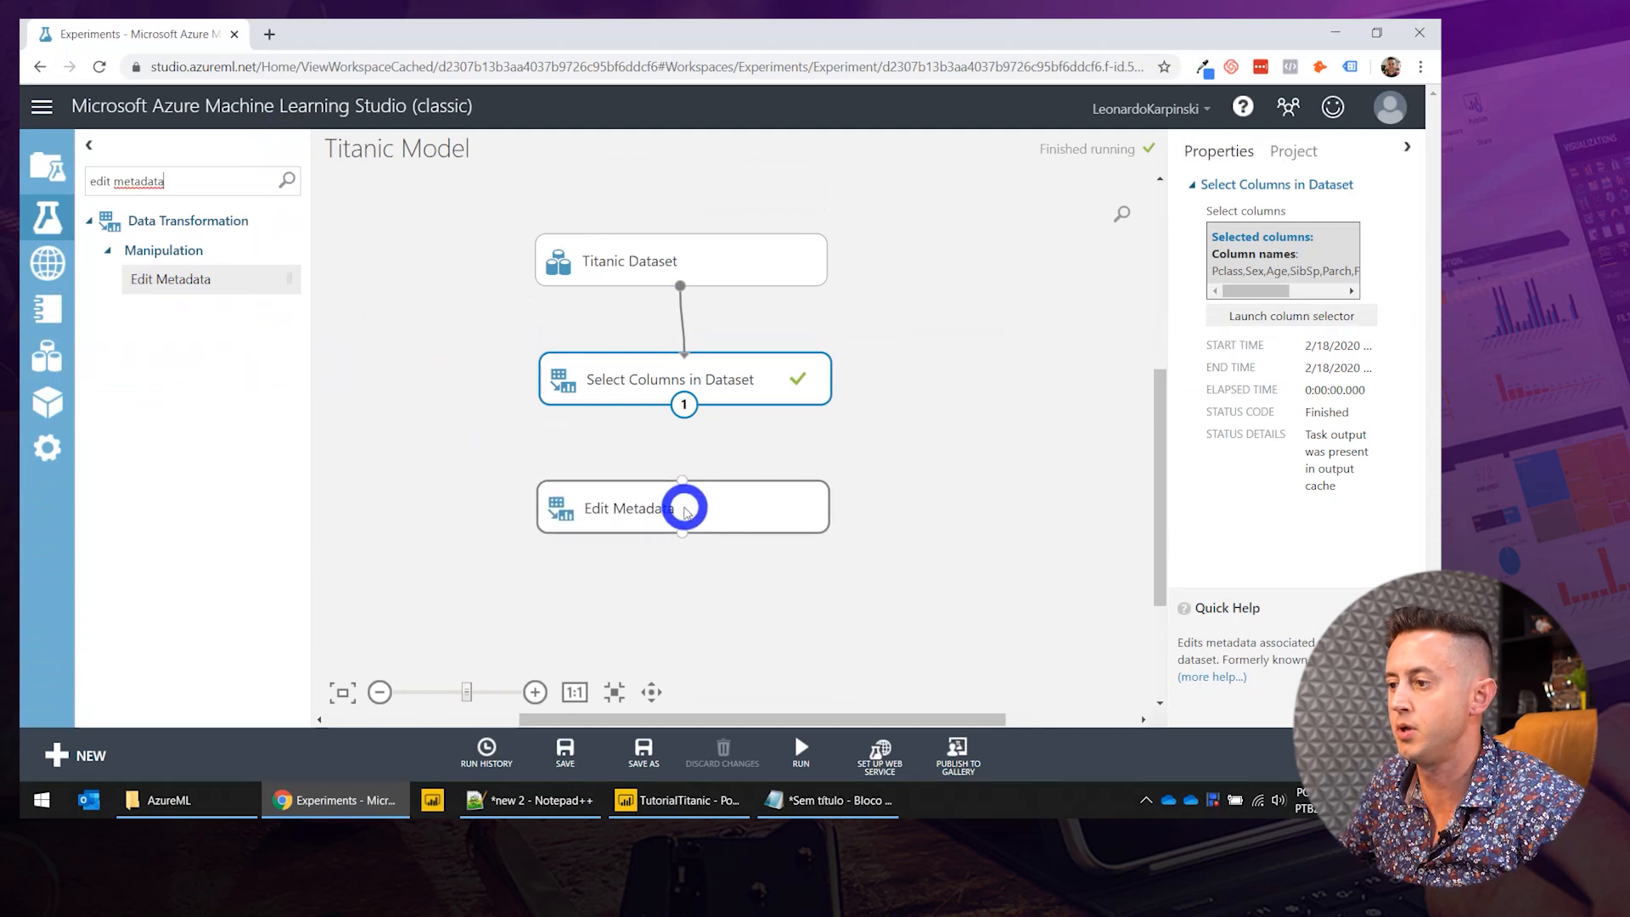
left_click_drag(684, 405, 729, 499)
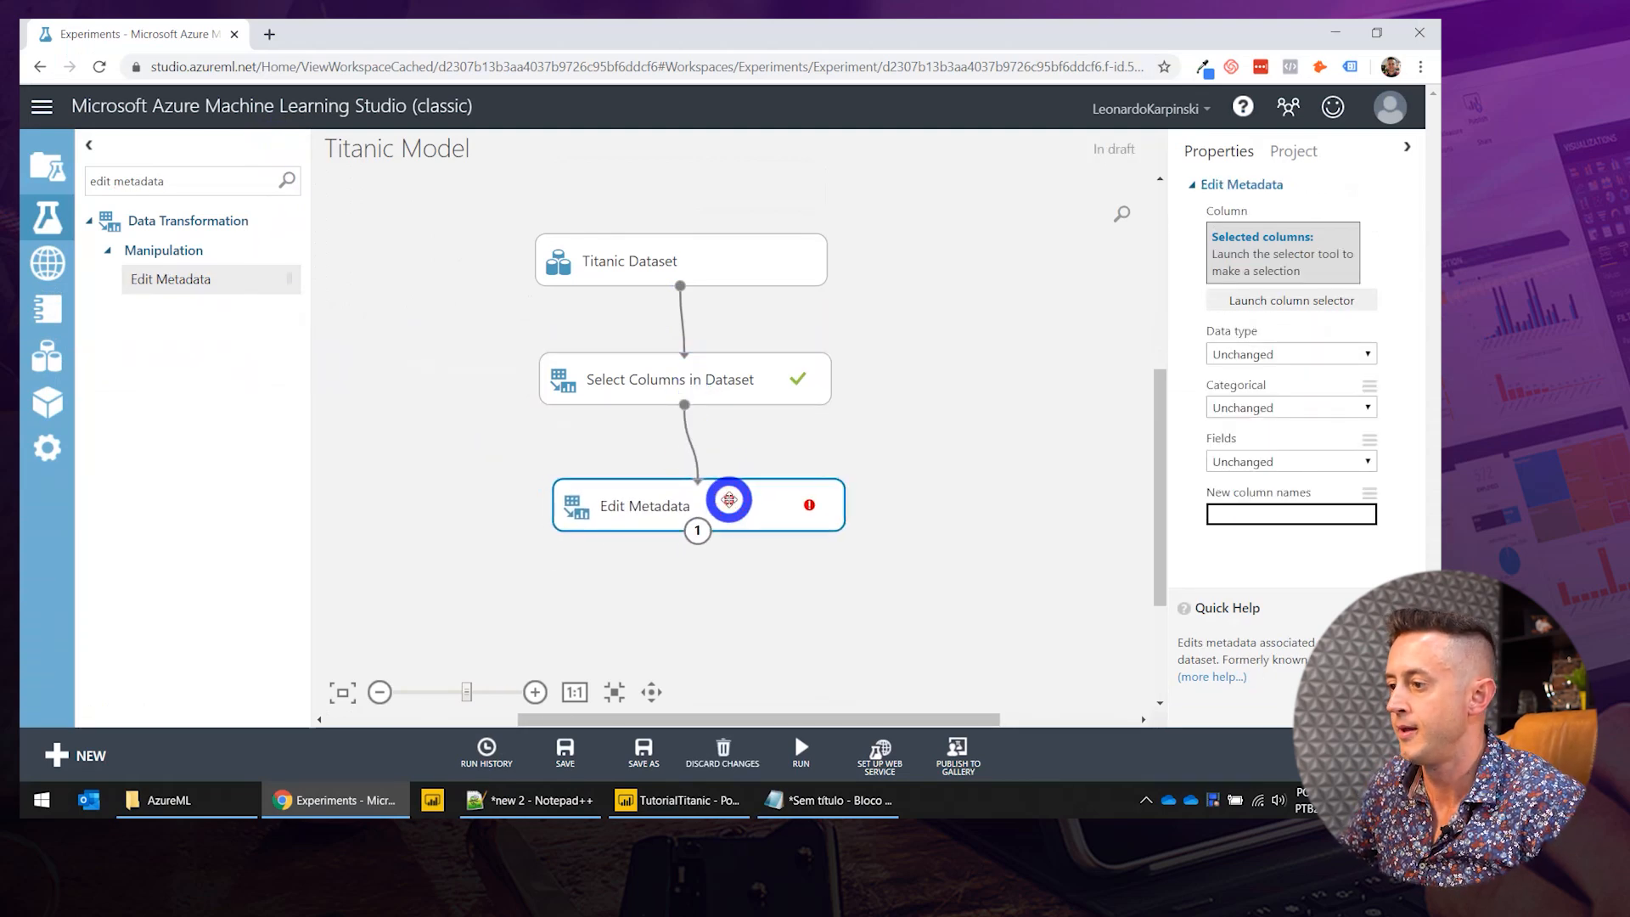
Select Pclass, Sex, Embarked and Survived as the columns of Edit Metadata and set them to Make categorical.
left_click(1295, 302)
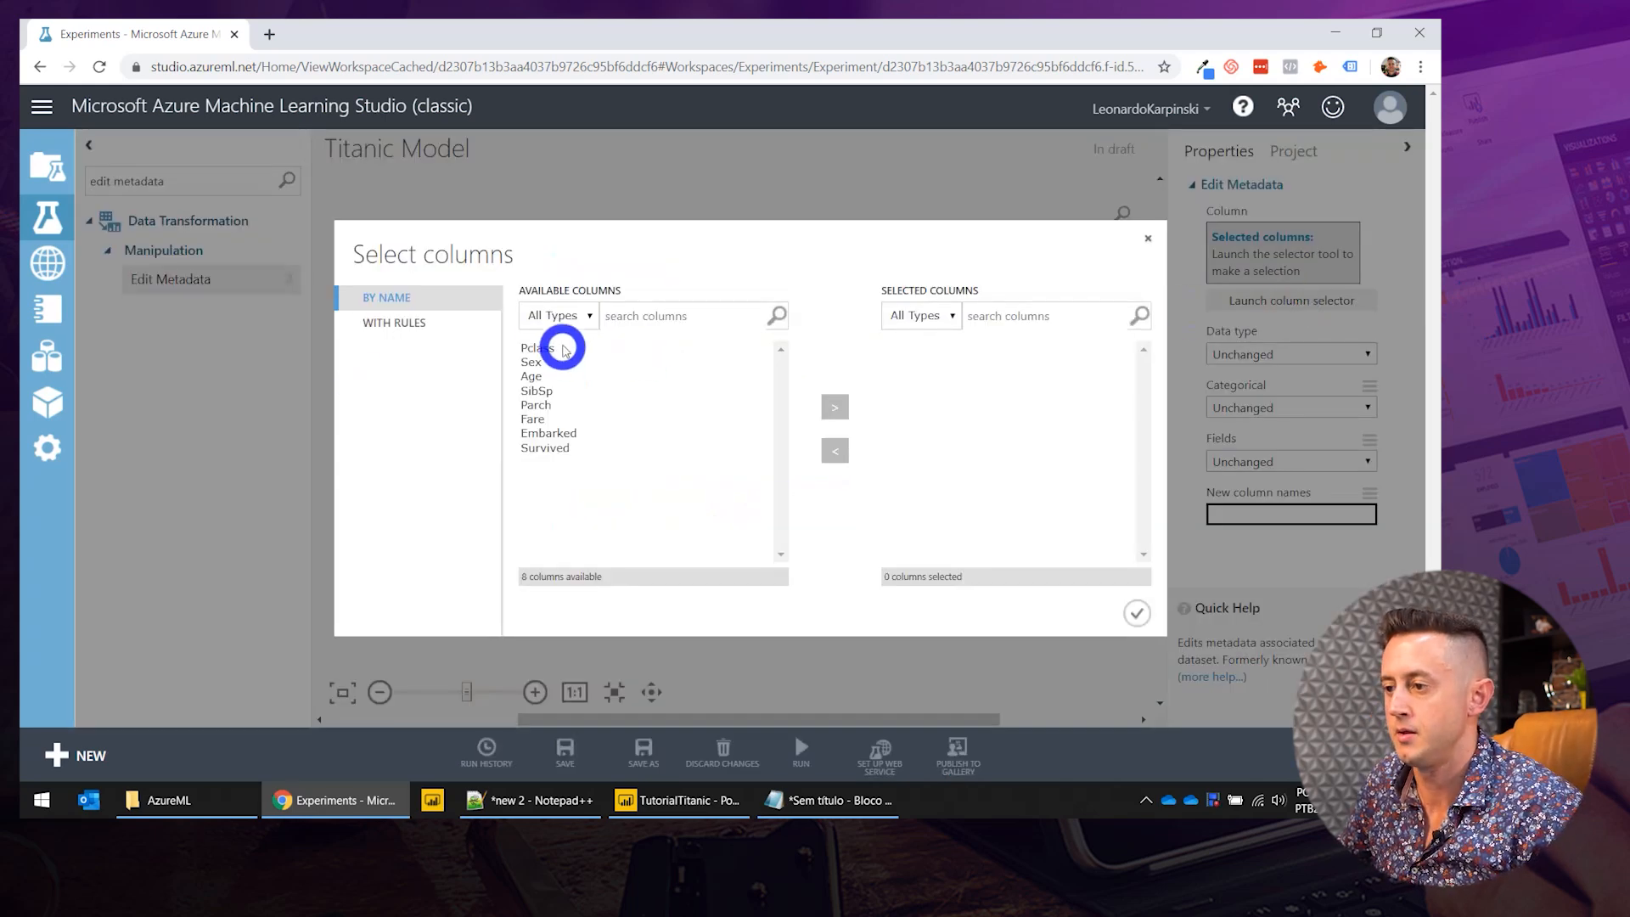
left_click(553, 348)
left_click(594, 363, "ctrl")
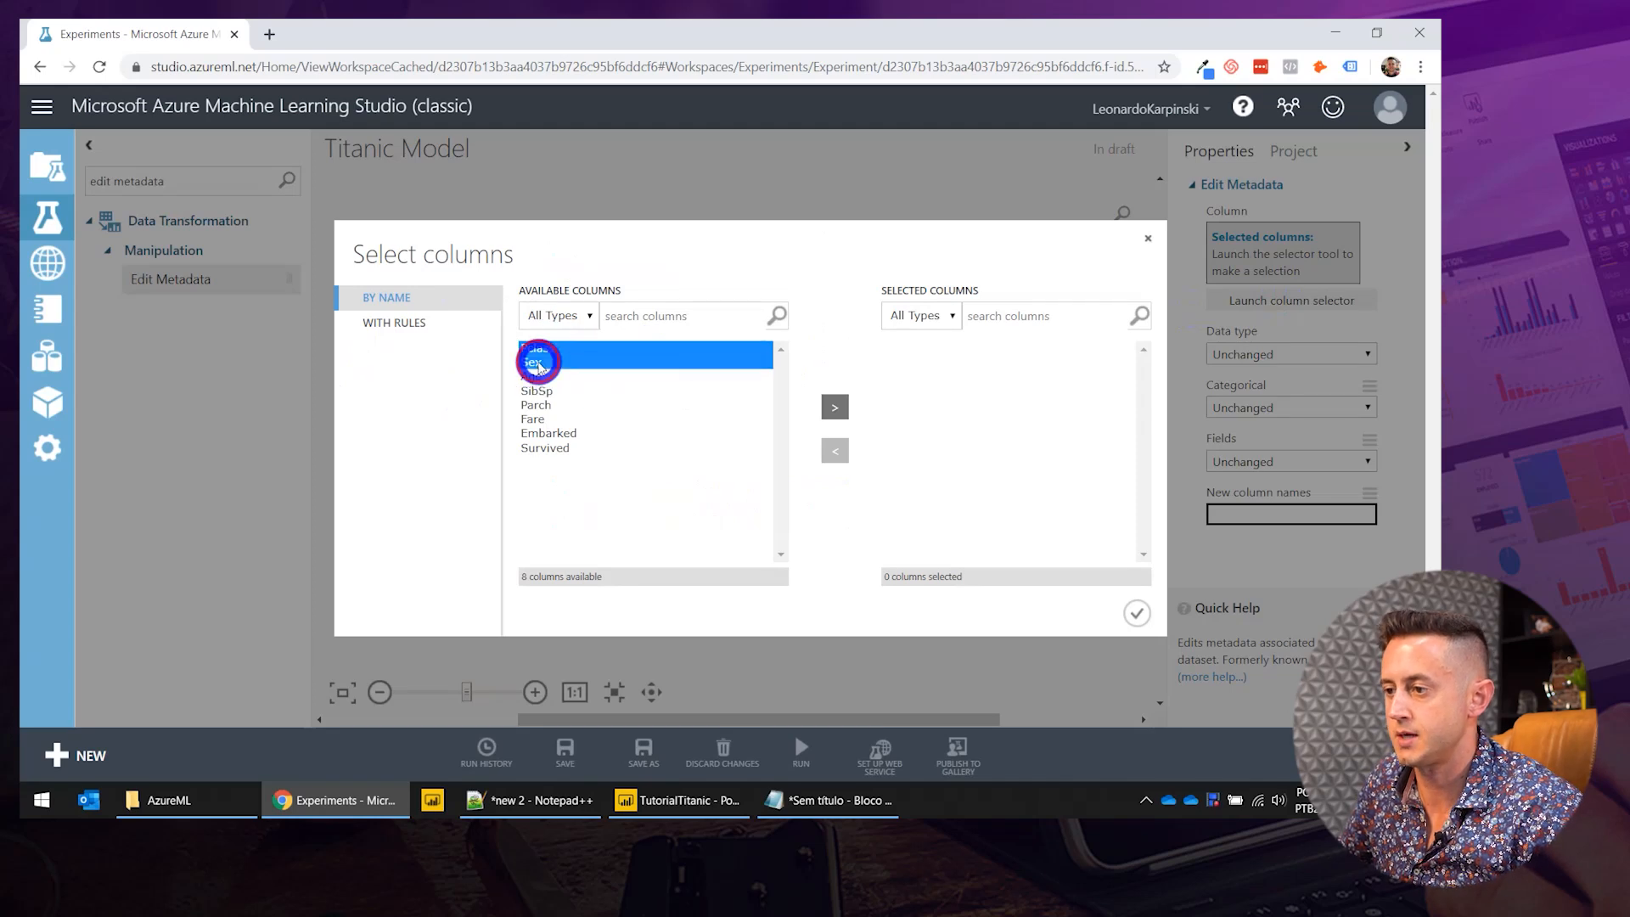
left_click(540, 434, "ctrl")
left_click(550, 447, "ctrl")
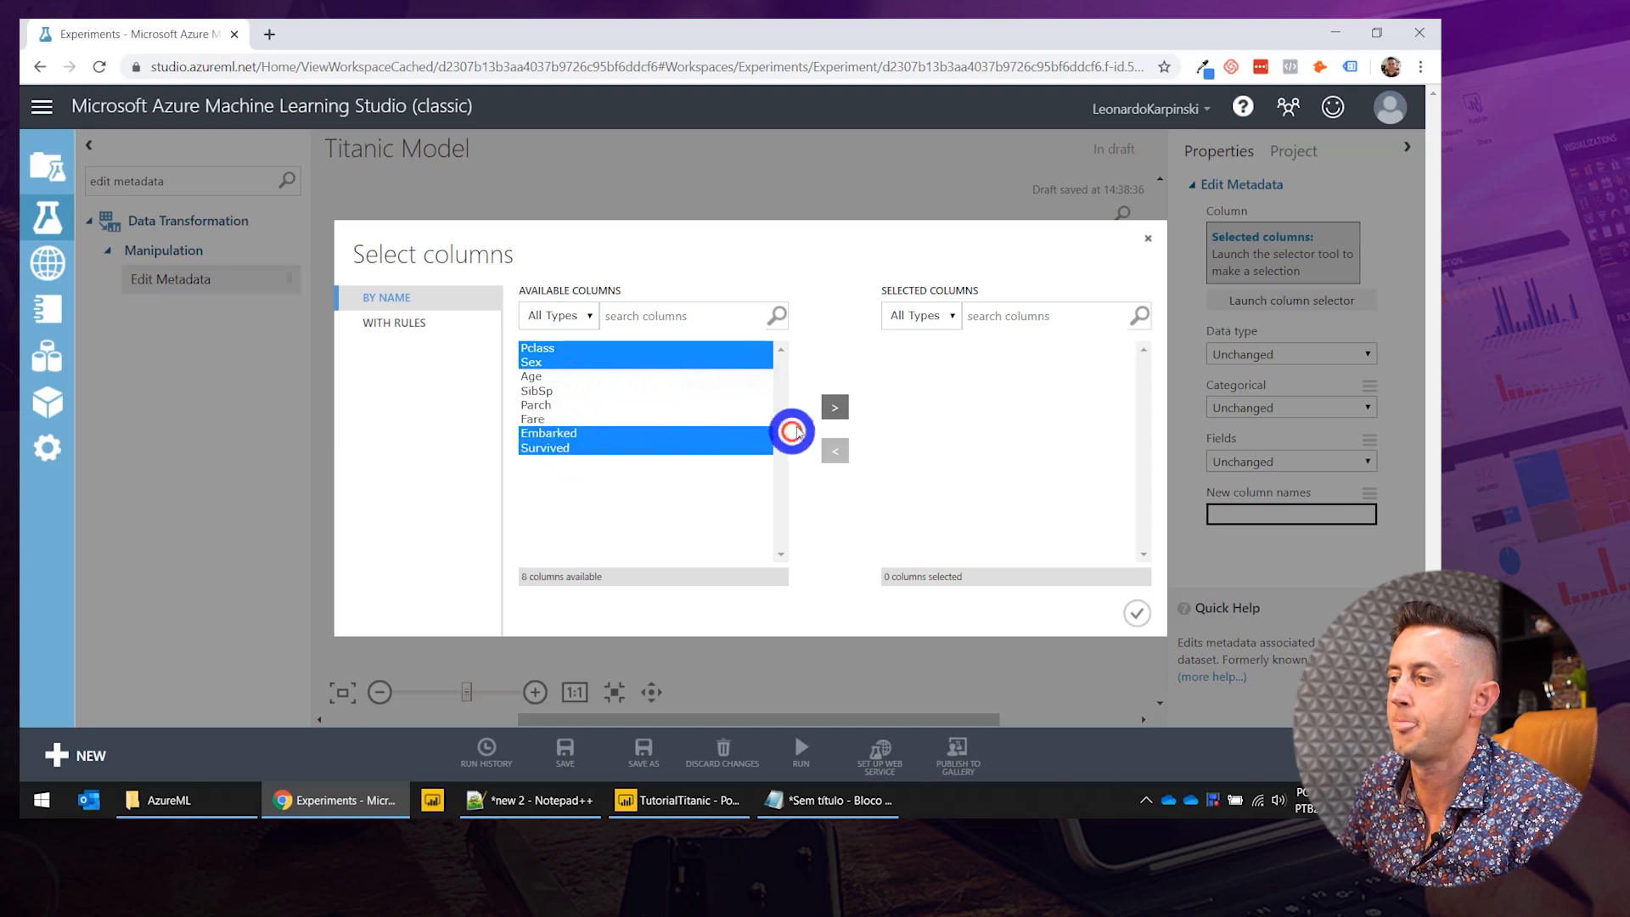
left_click(835, 408)
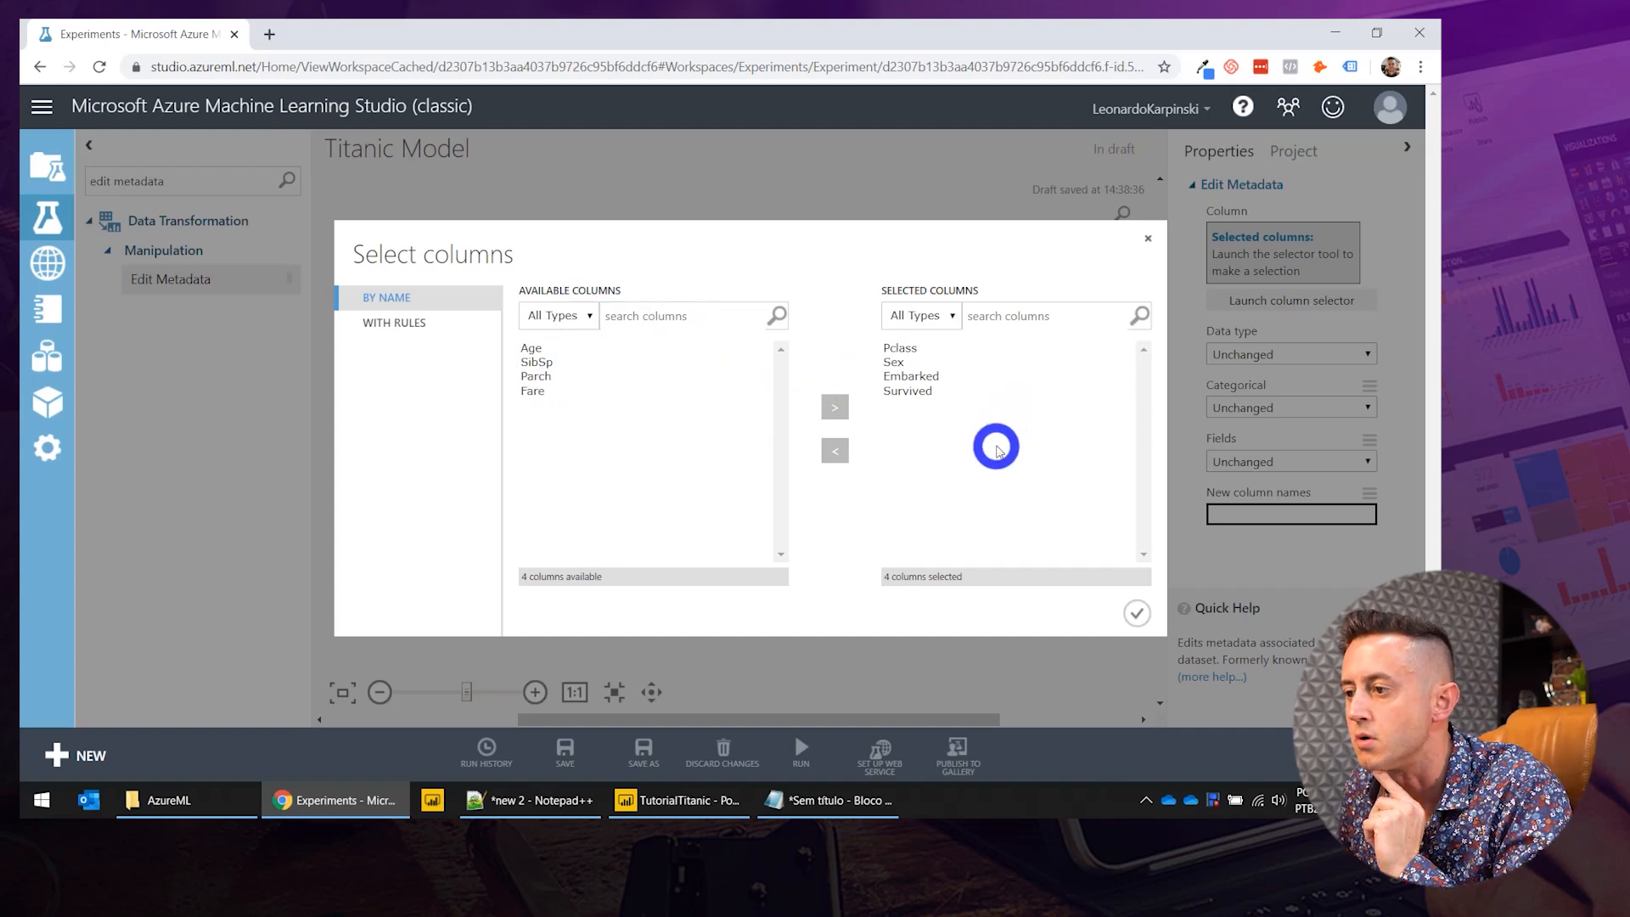
left_click(1138, 613)
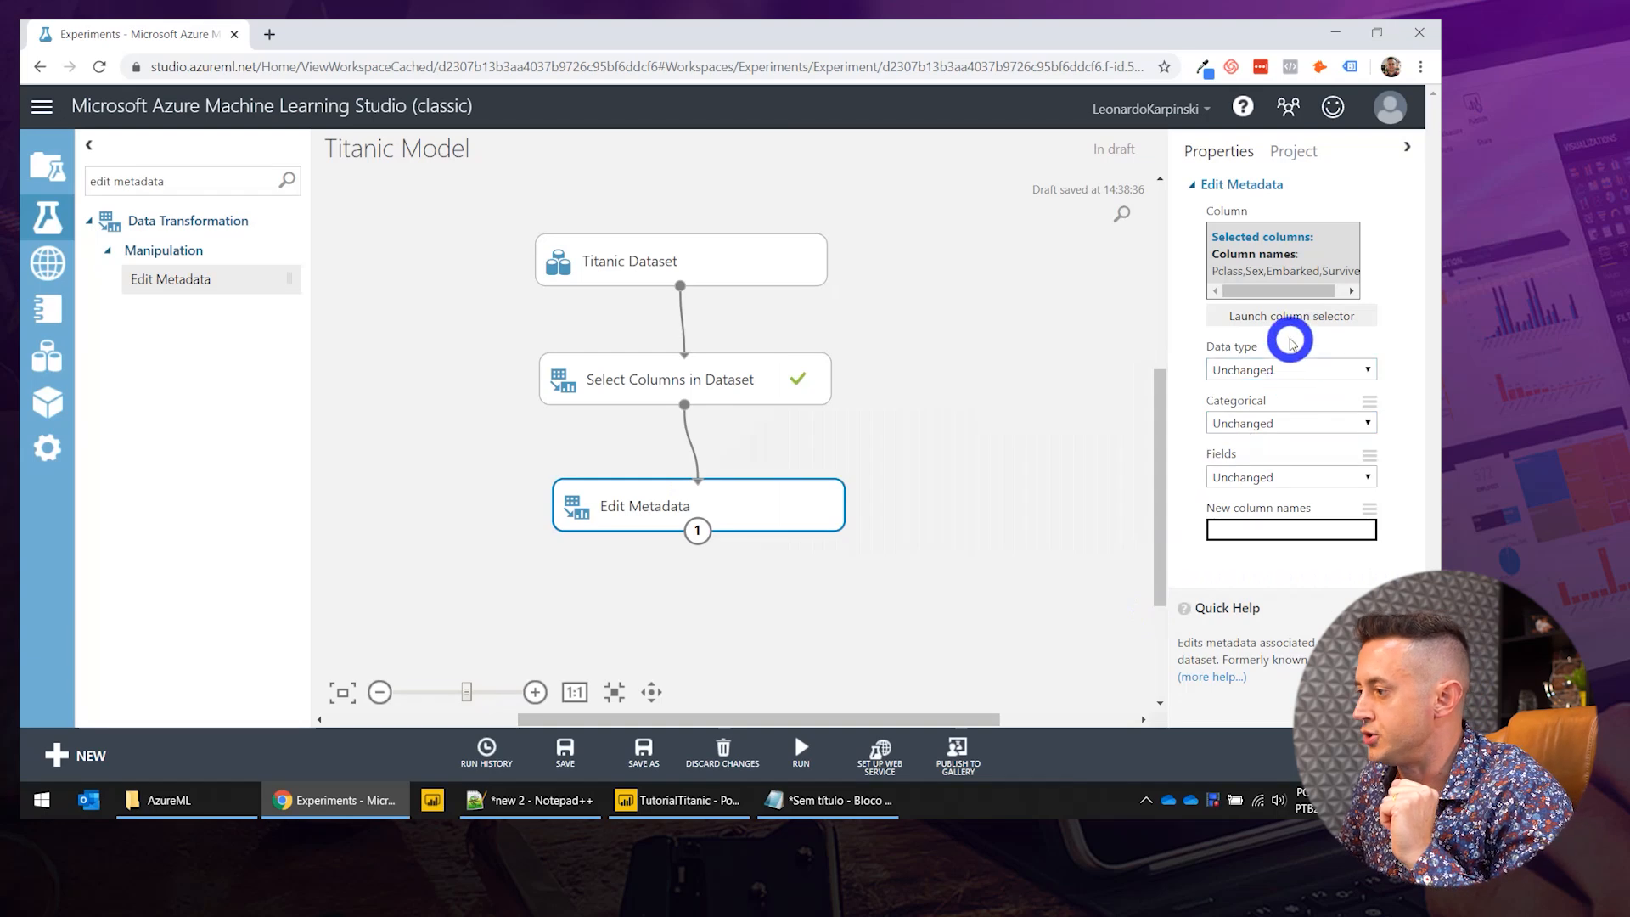
left_click(1297, 422)
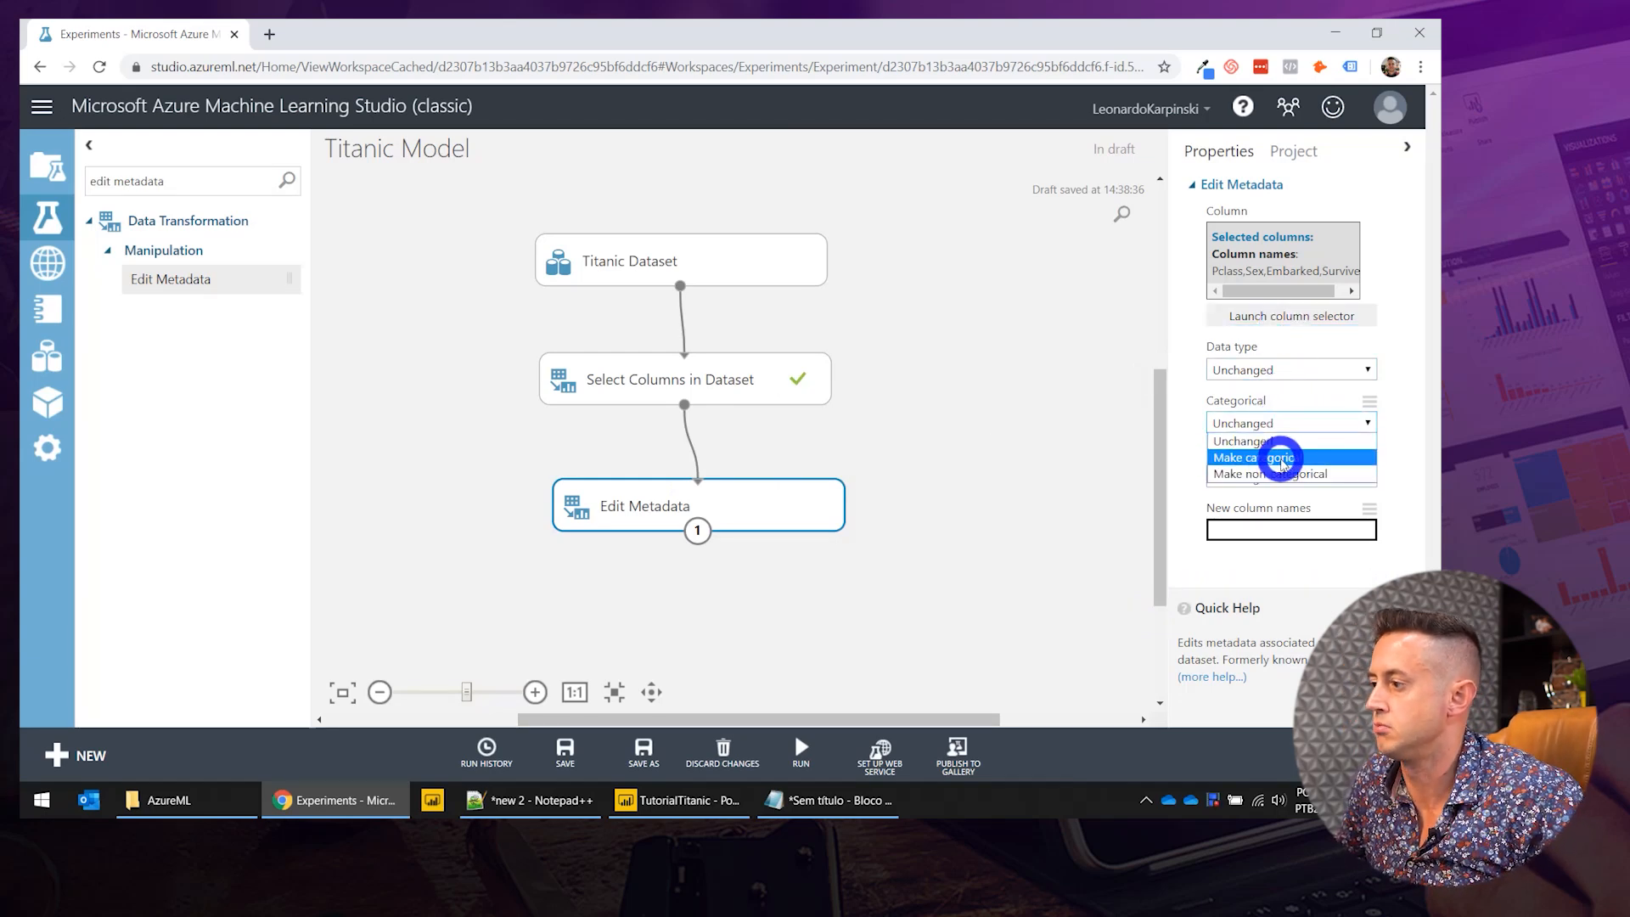
left_click(1282, 459)
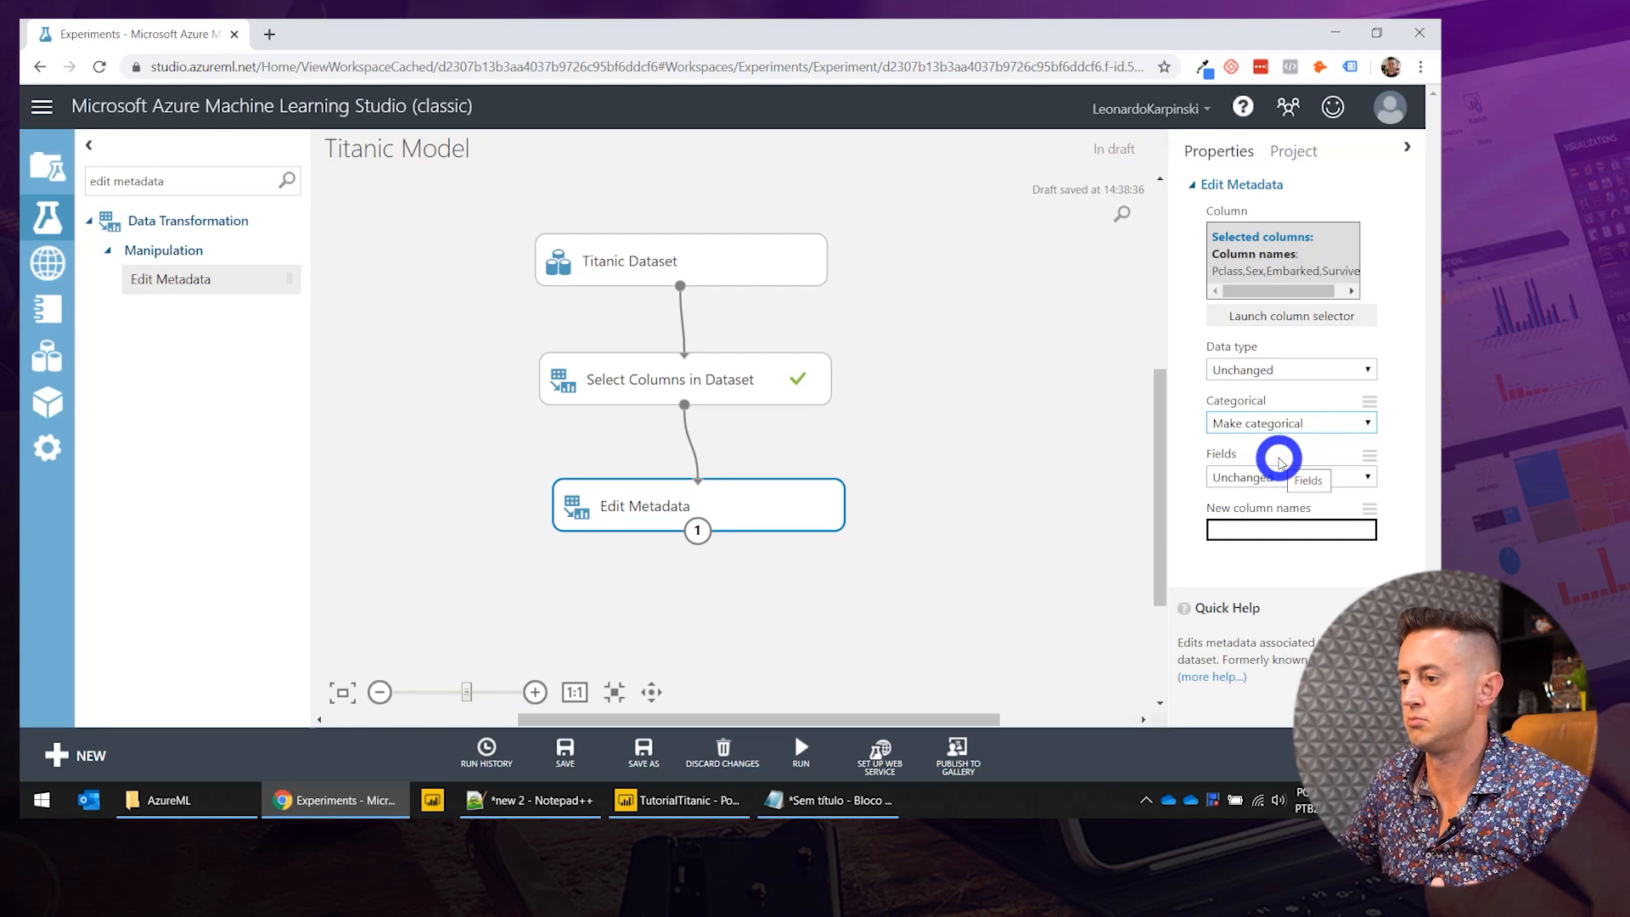
Run the Edit Metadata module and visualize its results dataset.
right_click(739, 500)
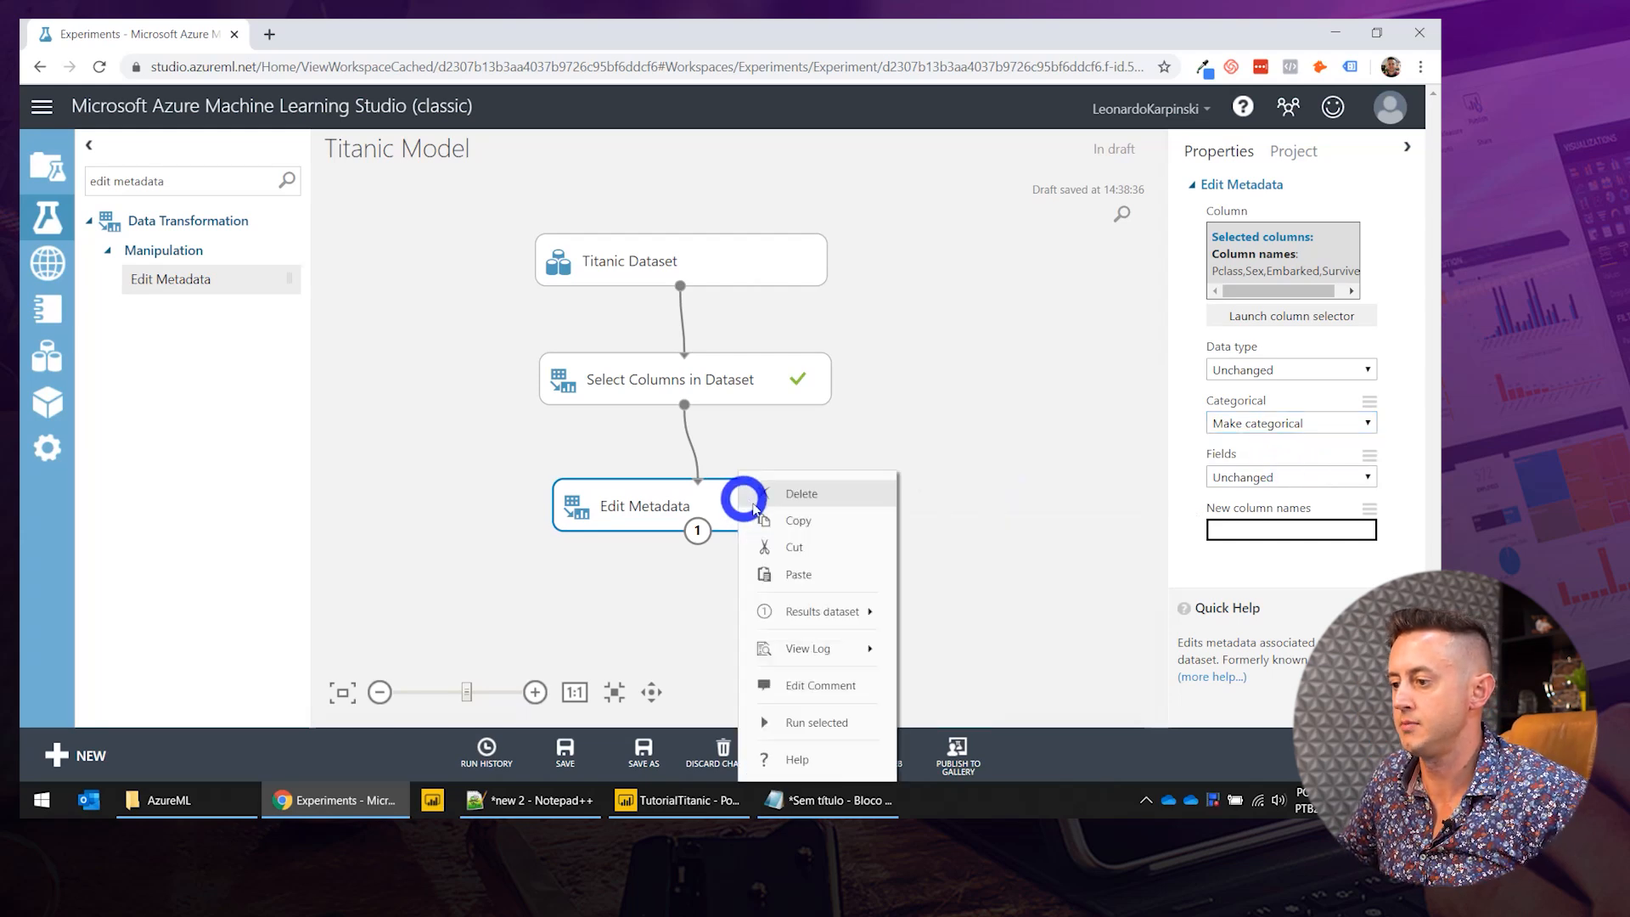
left_click(813, 722)
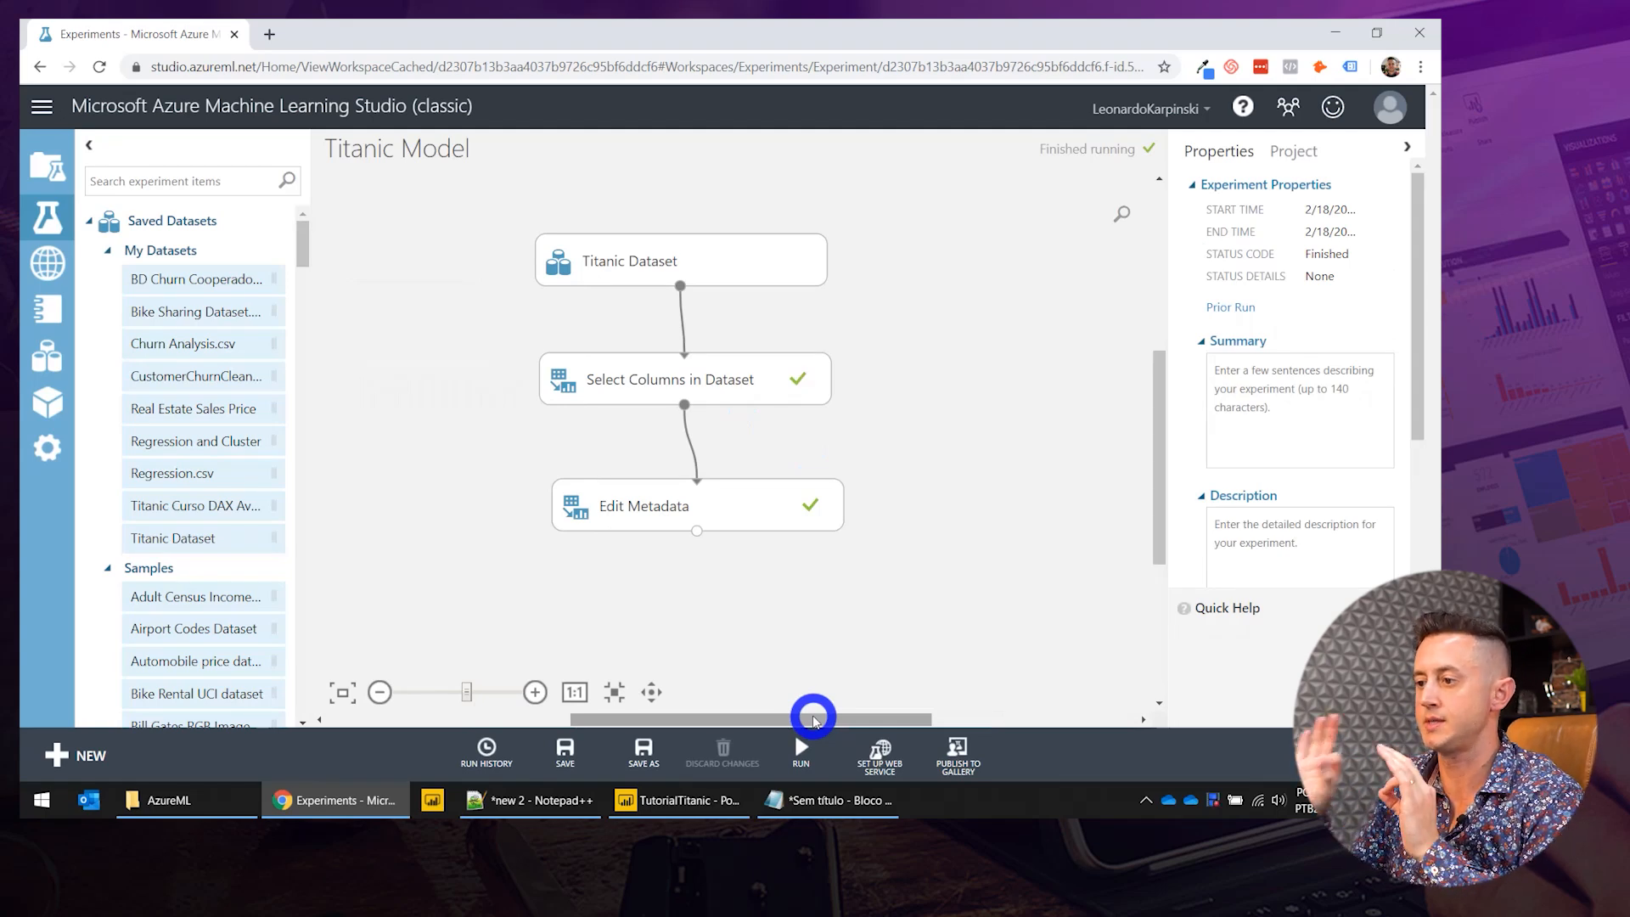
left_click(754, 505)
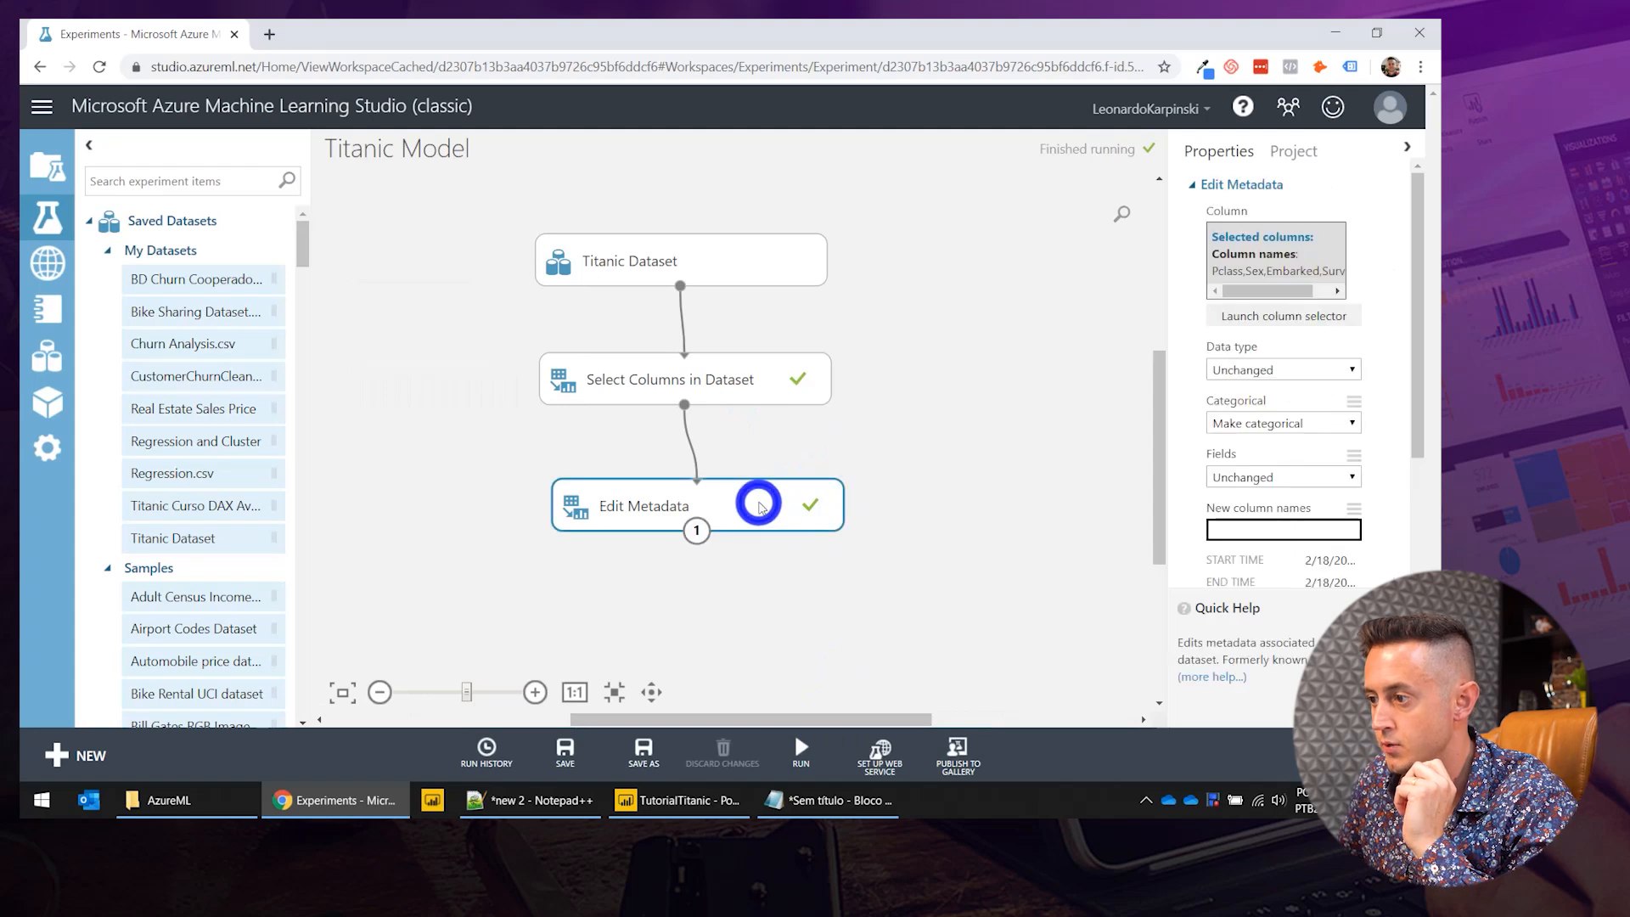
right_click(758, 506)
mouse_move(819, 611)
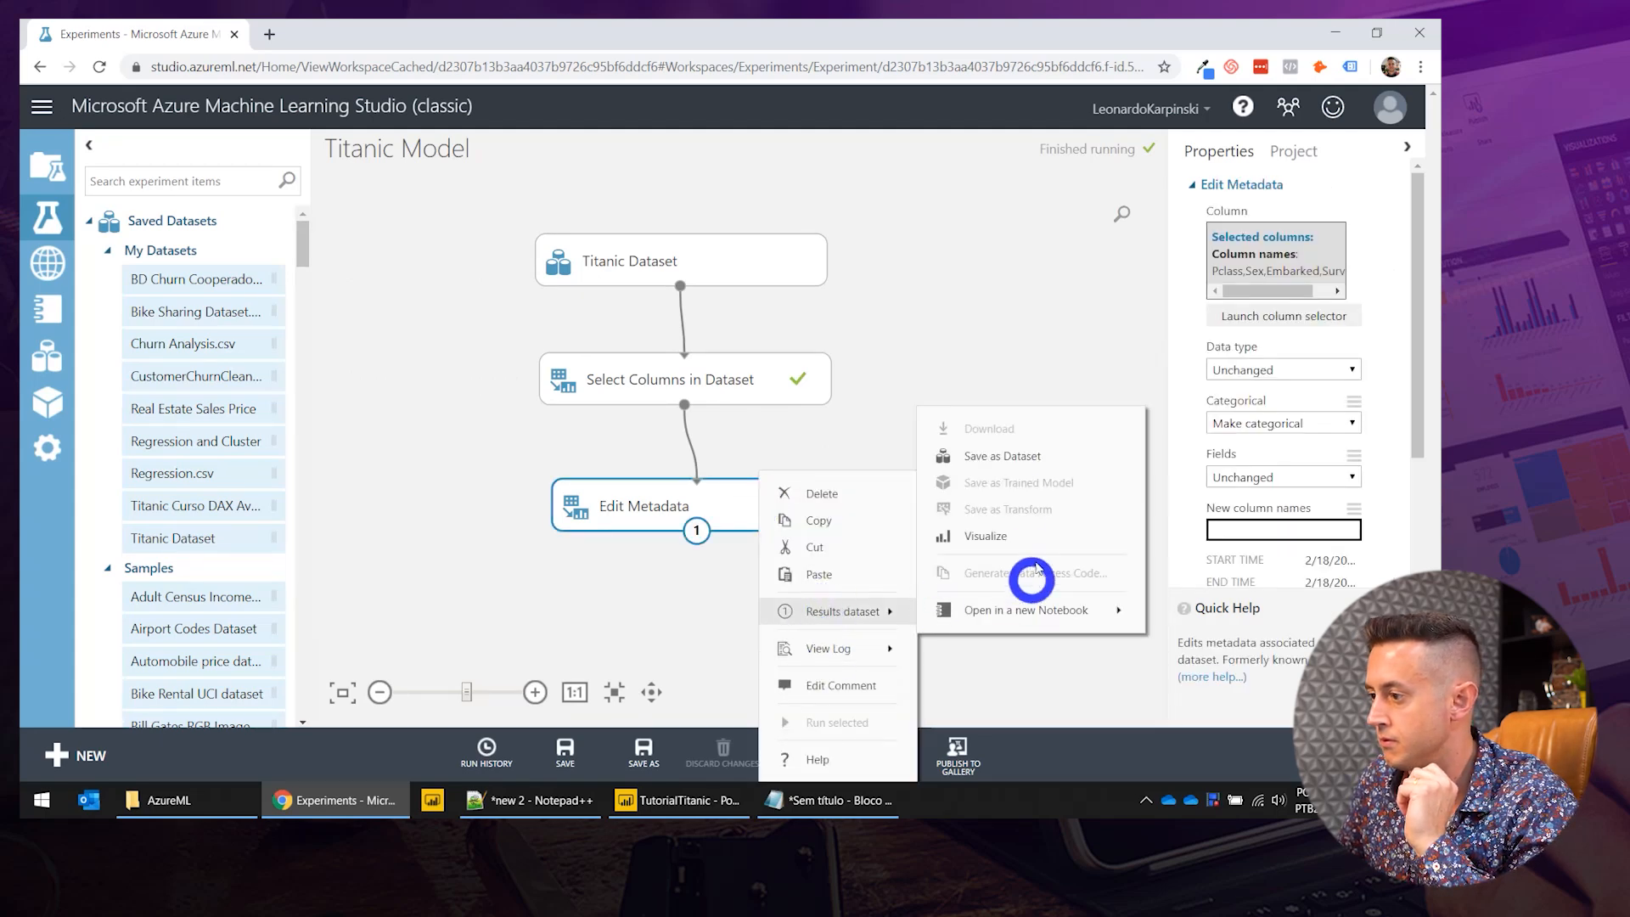
left_click(977, 543)
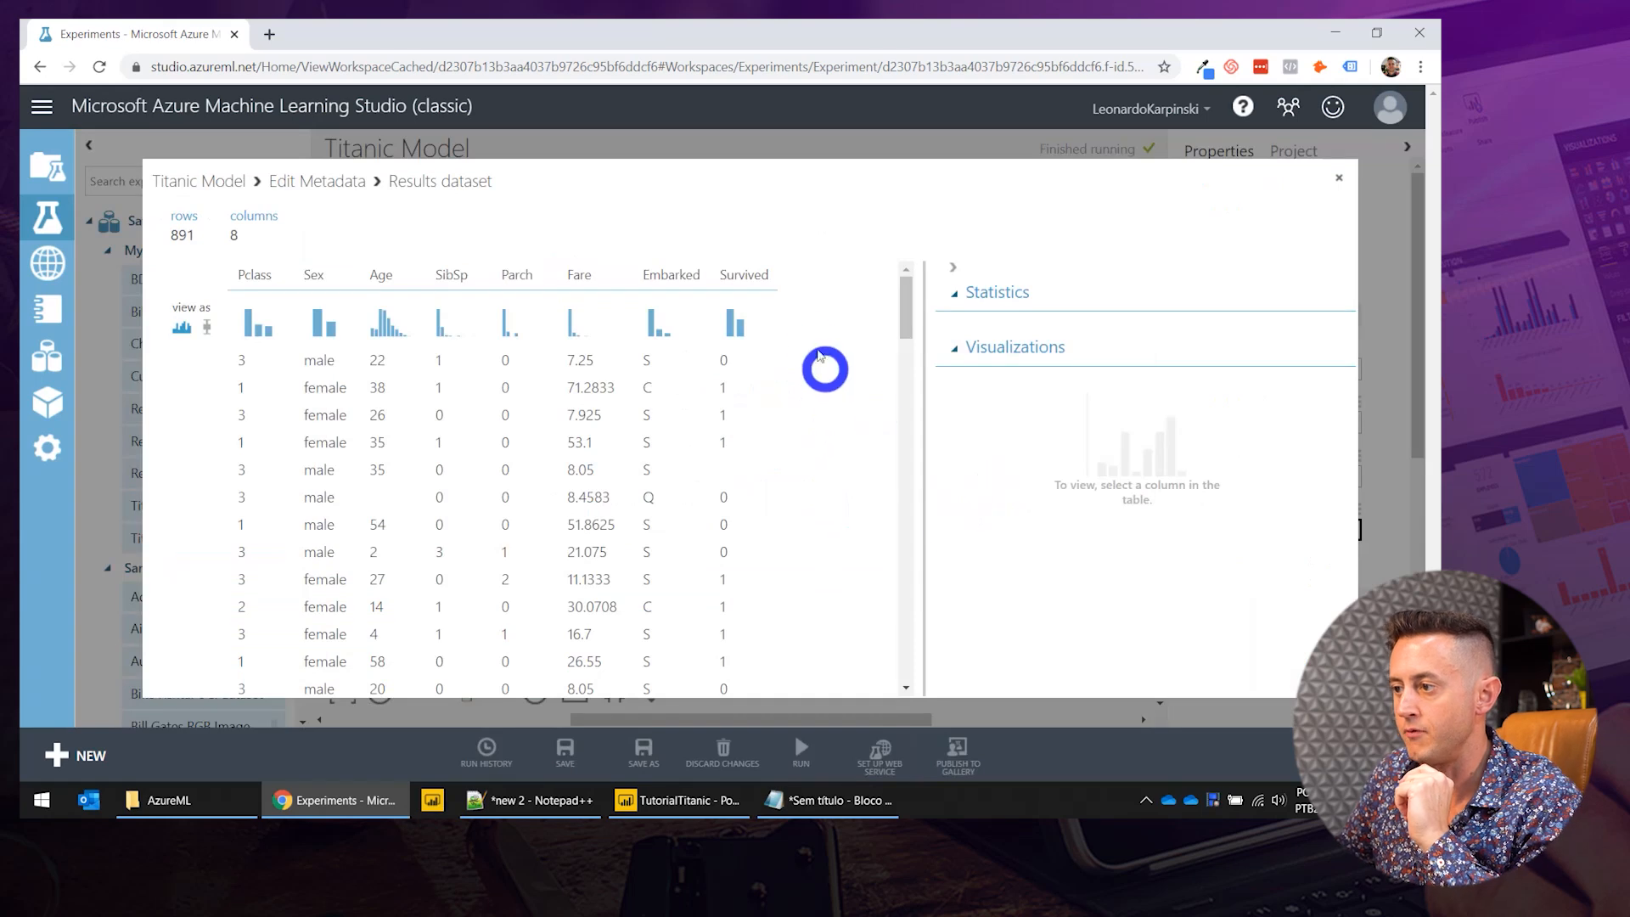
Examine the Survived column's statistics and its crosstab compared to Pclass, and the Age column's histogram.
left_click(744, 275)
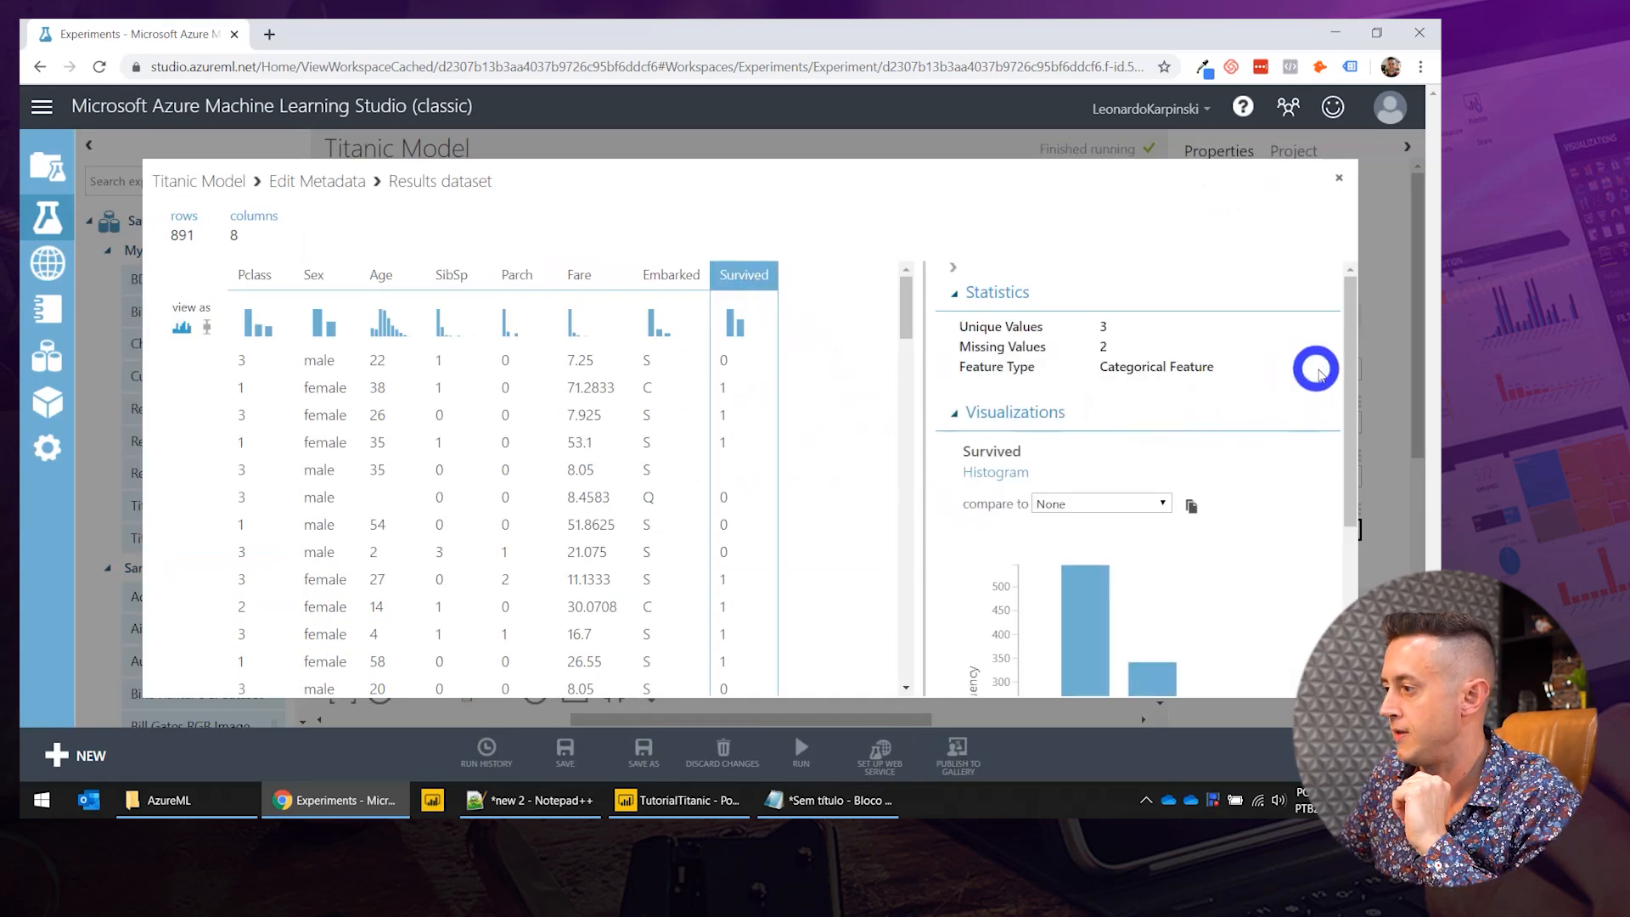
scroll(1351, 480, "down", 2)
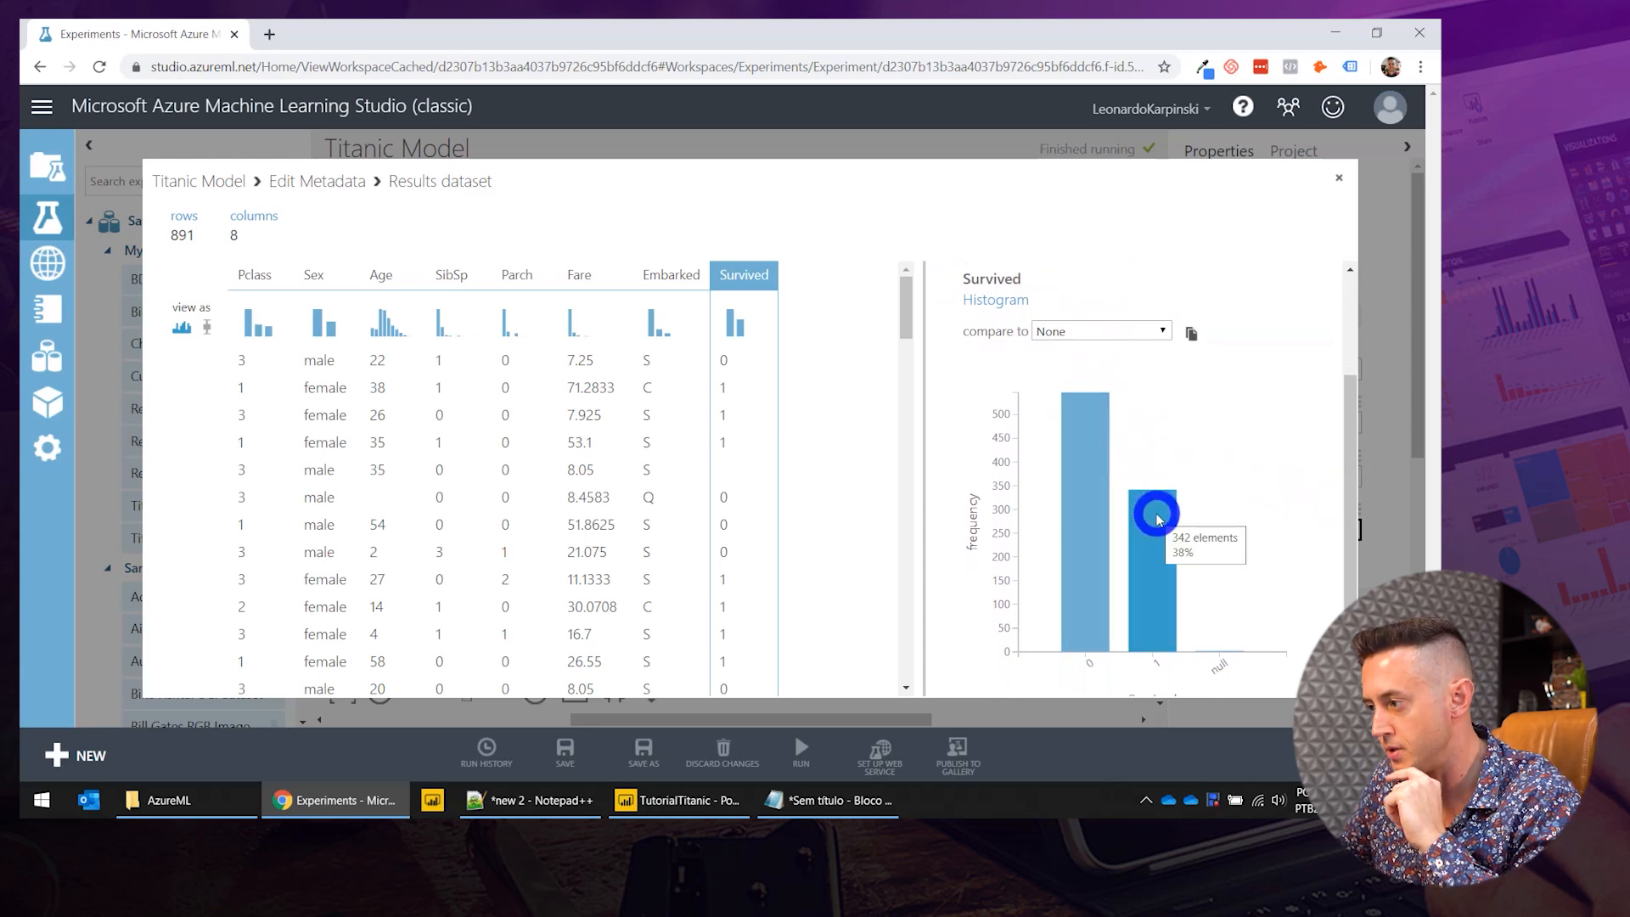
left_click(1084, 332)
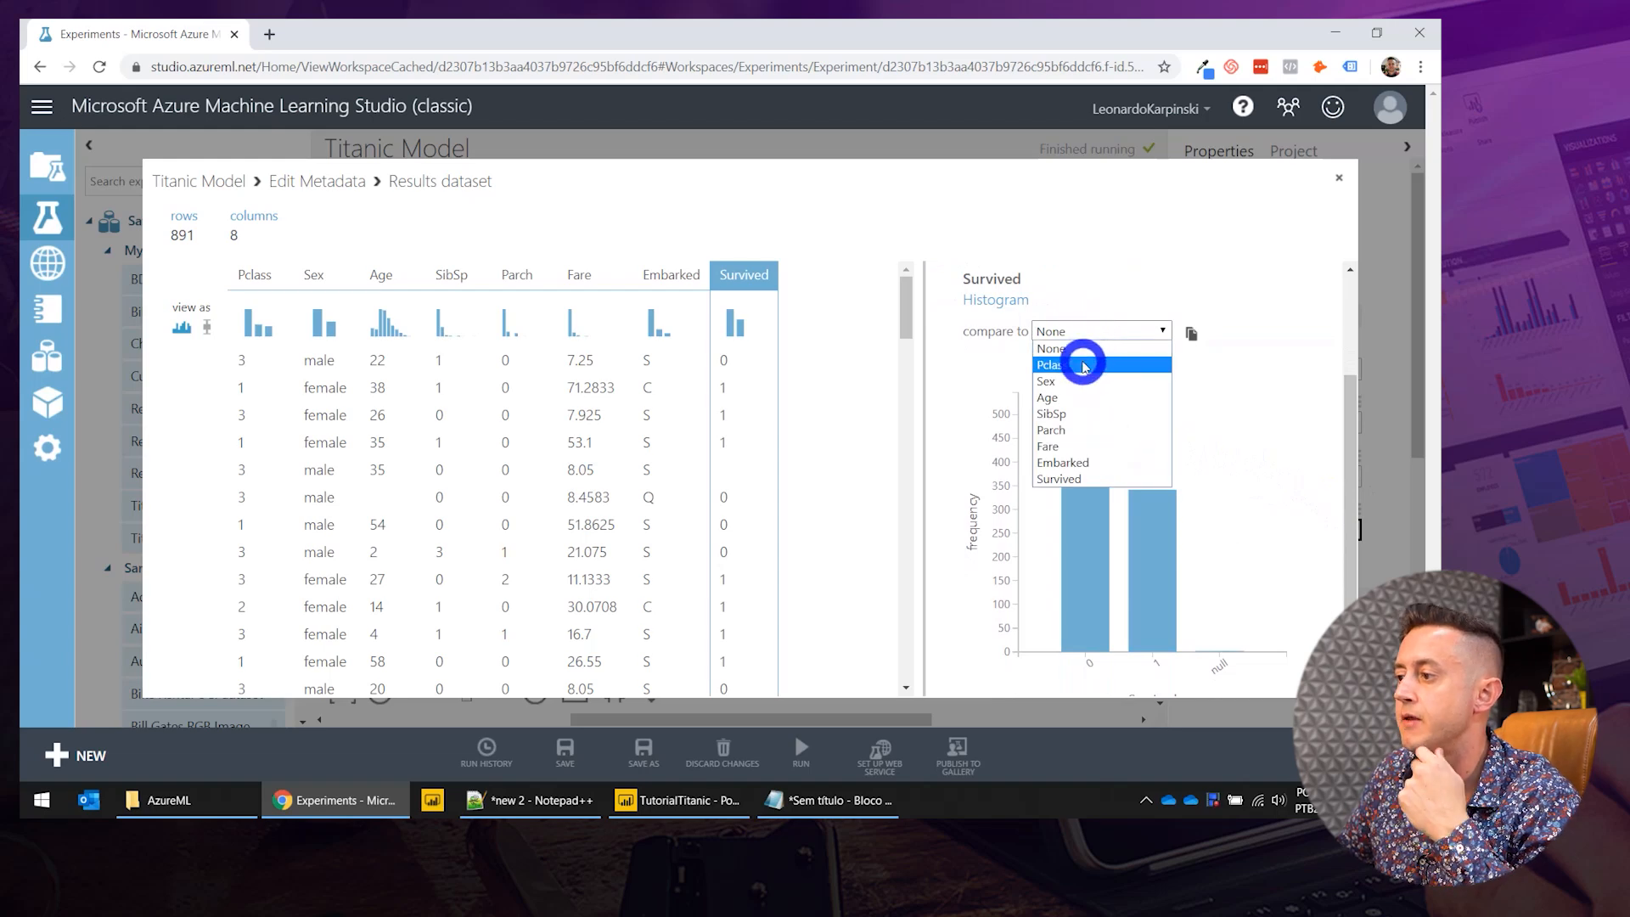
left_click(1085, 364)
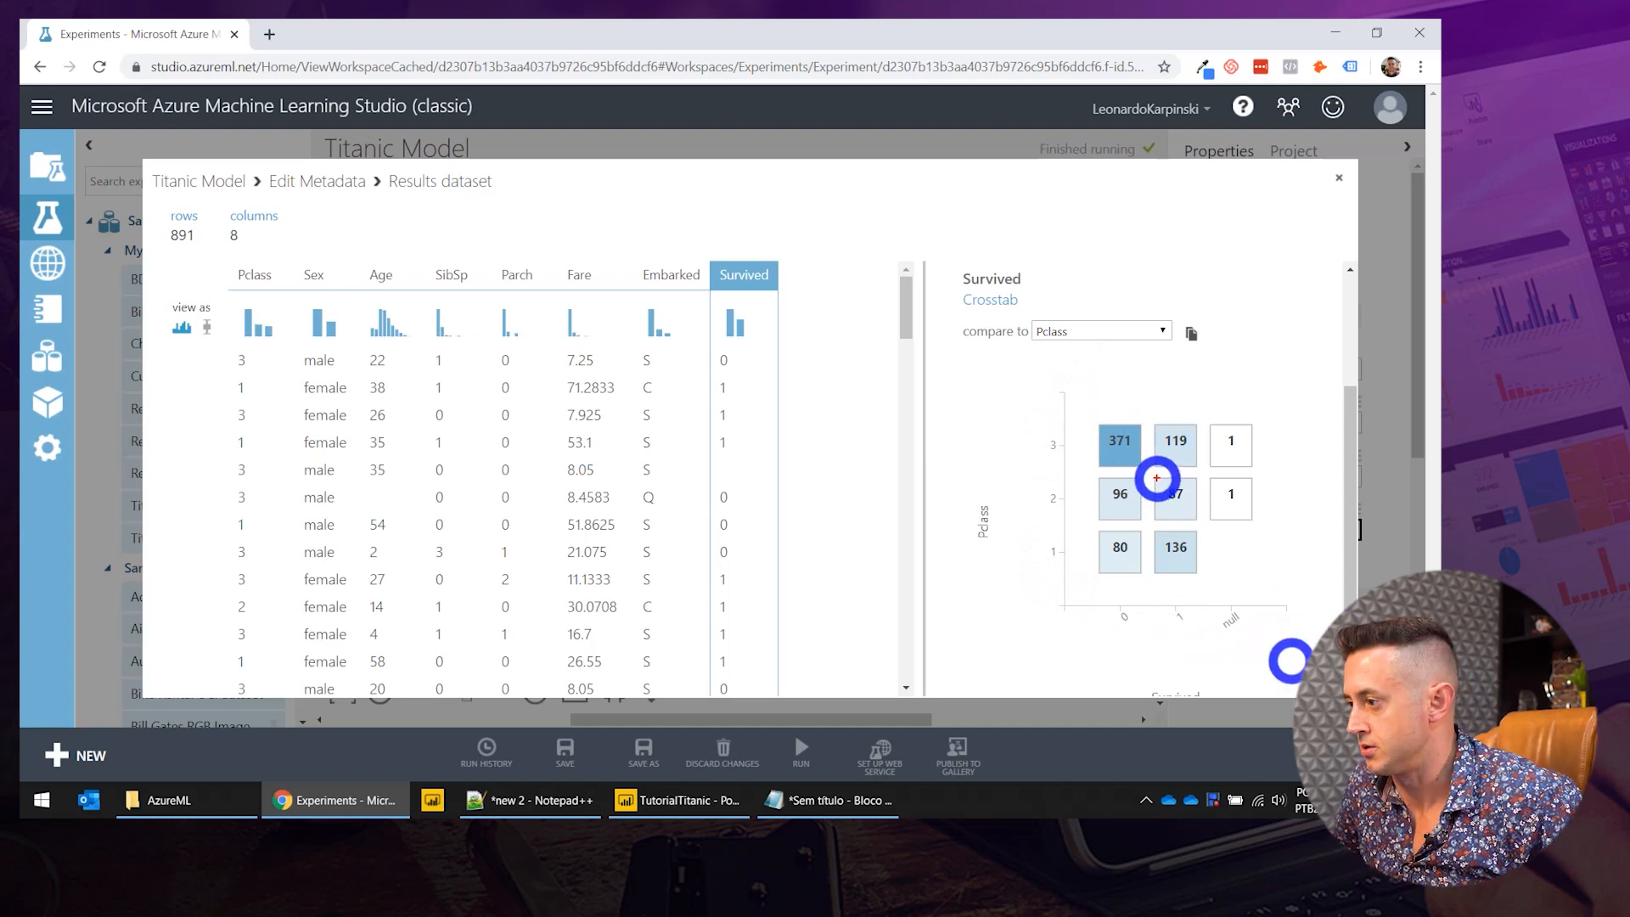
mouse_move(1133, 610)
left_mouse_down()
mouse_move(1114, 623)
mouse_move(1136, 619)
left_mouse_up()
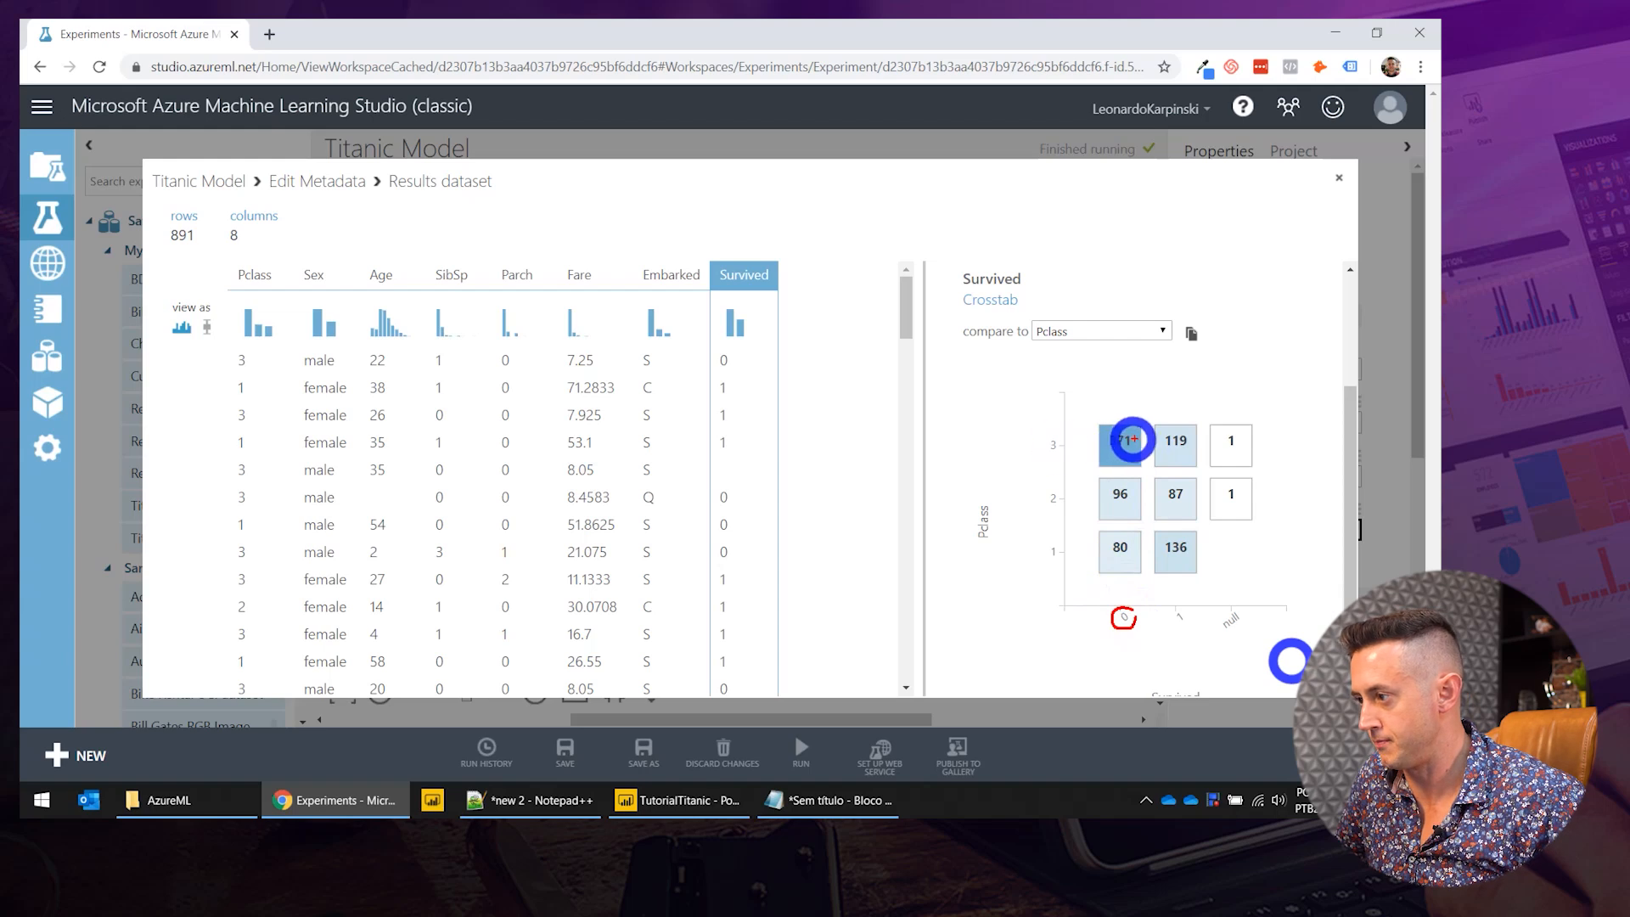
mouse_move(1133, 433)
left_mouse_down()
mouse_move(1103, 451)
mouse_move(1136, 433)
left_mouse_up()
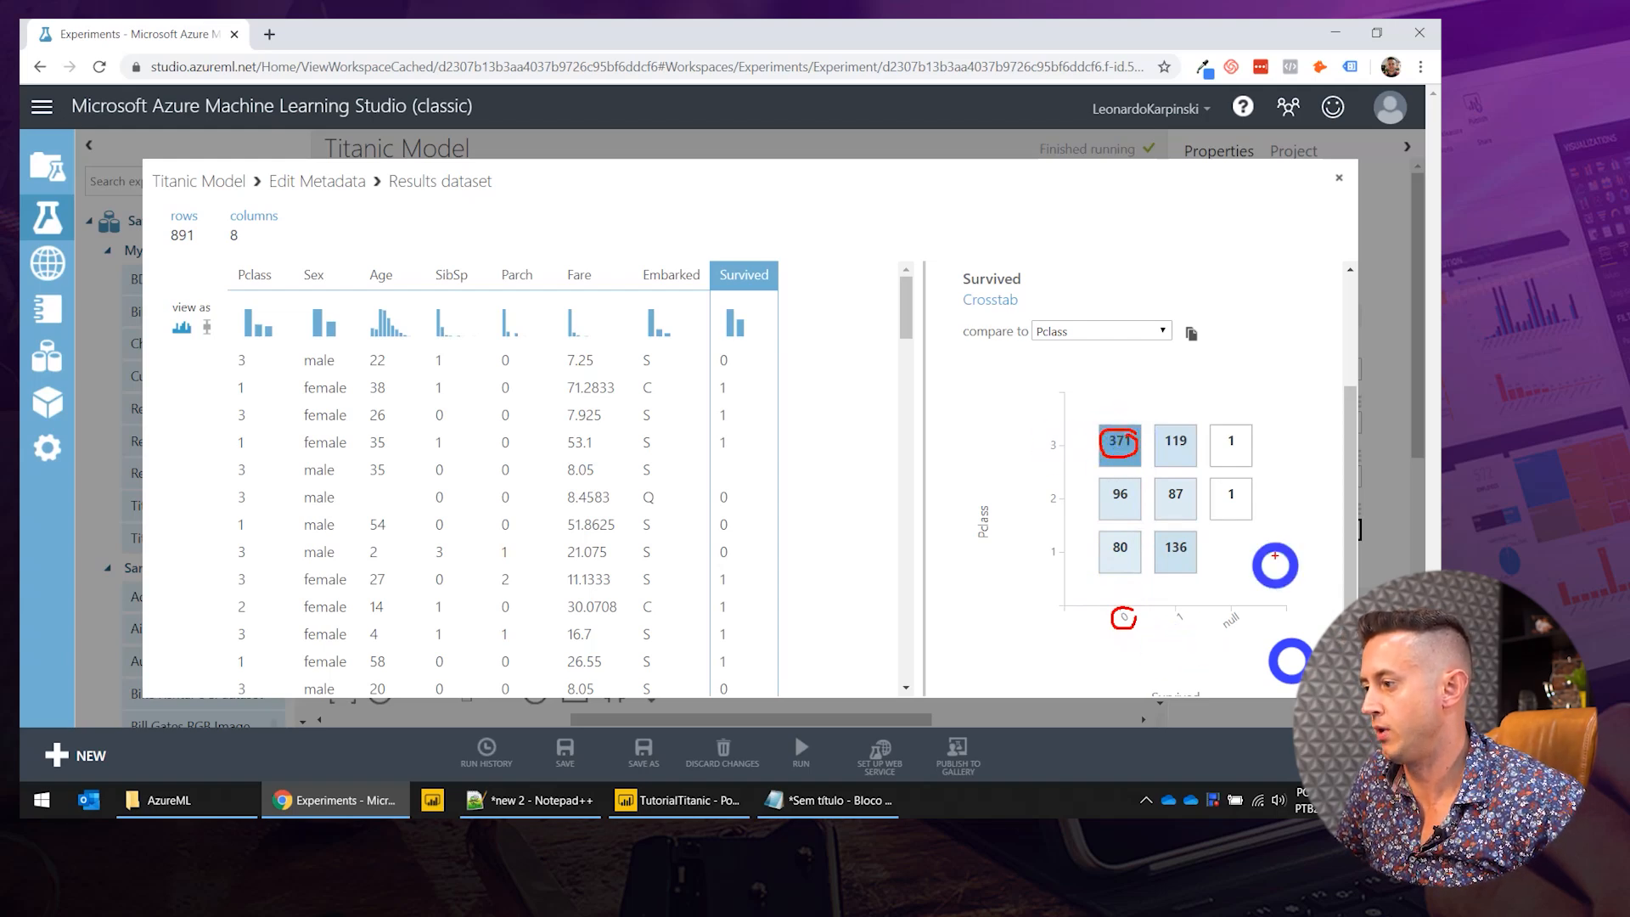
left_click_drag(1247, 437, 1242, 500)
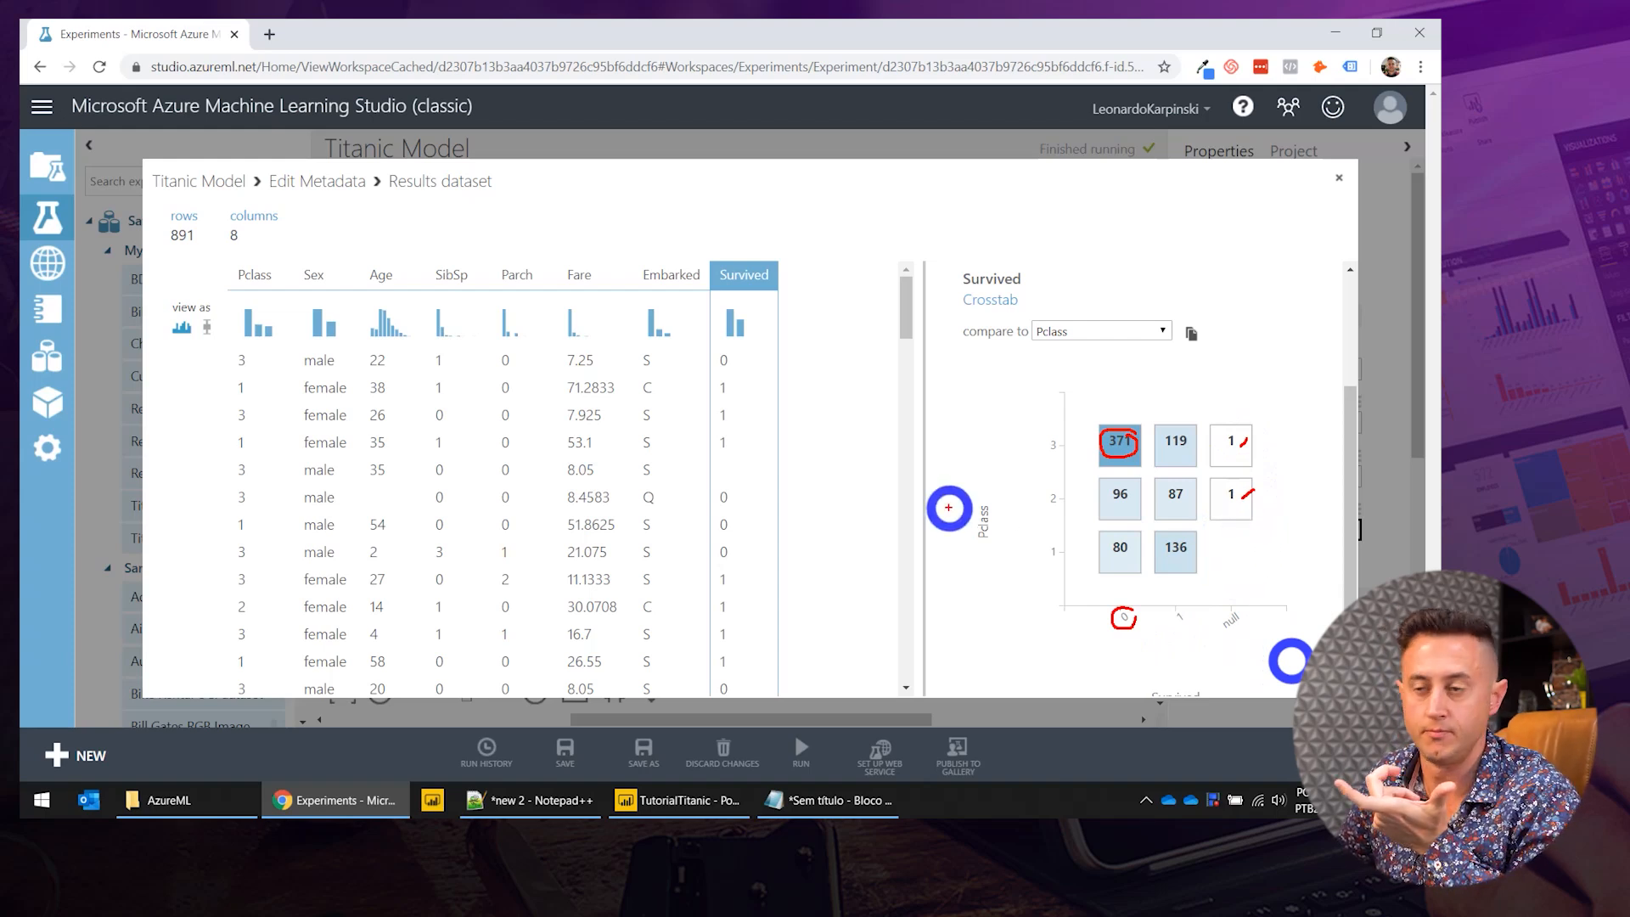
mouse_move(740, 466)
left_mouse_down()
mouse_move(704, 471)
mouse_move(739, 466)
left_mouse_up()
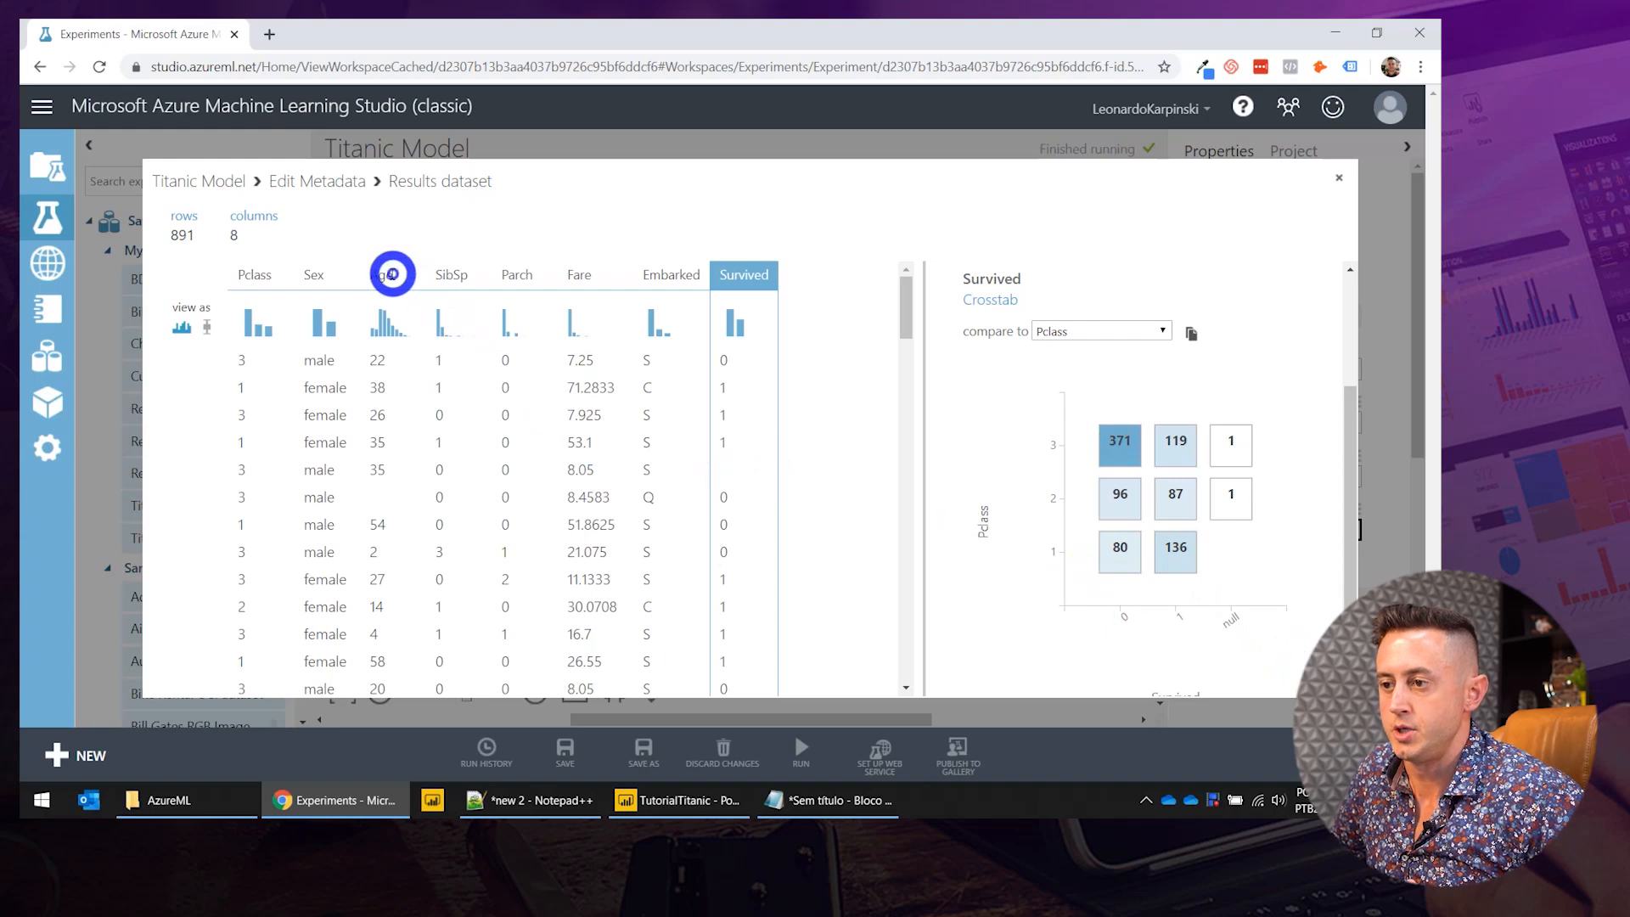
left_click(384, 275)
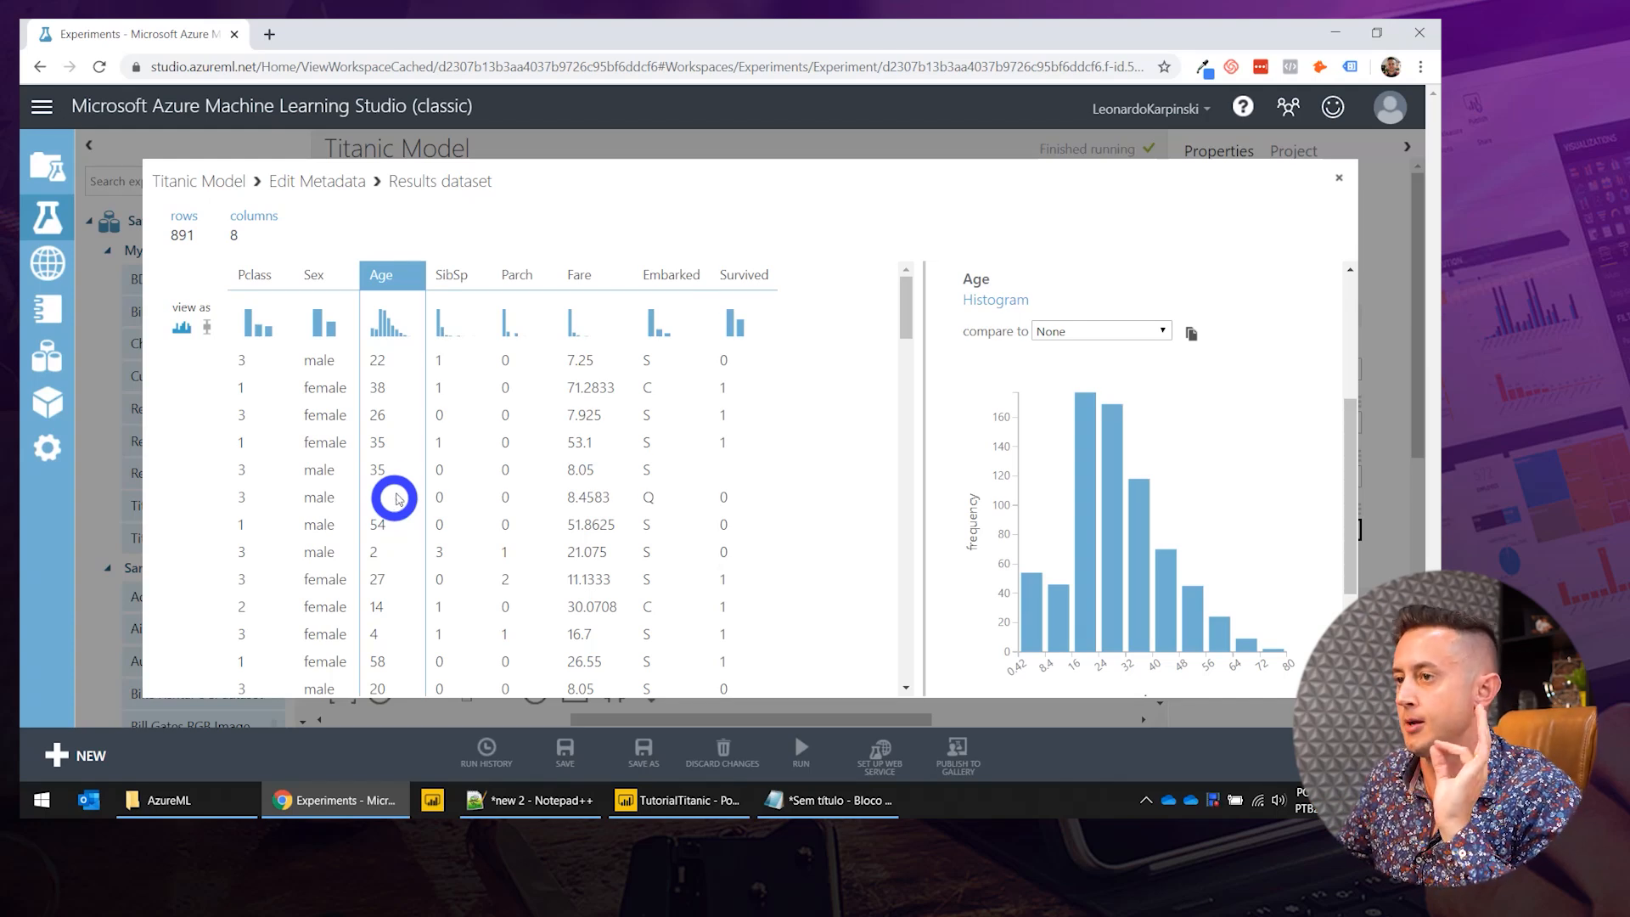
Search Google for "mice azure machine learning" in a new browser tab.
left_click(270, 34)
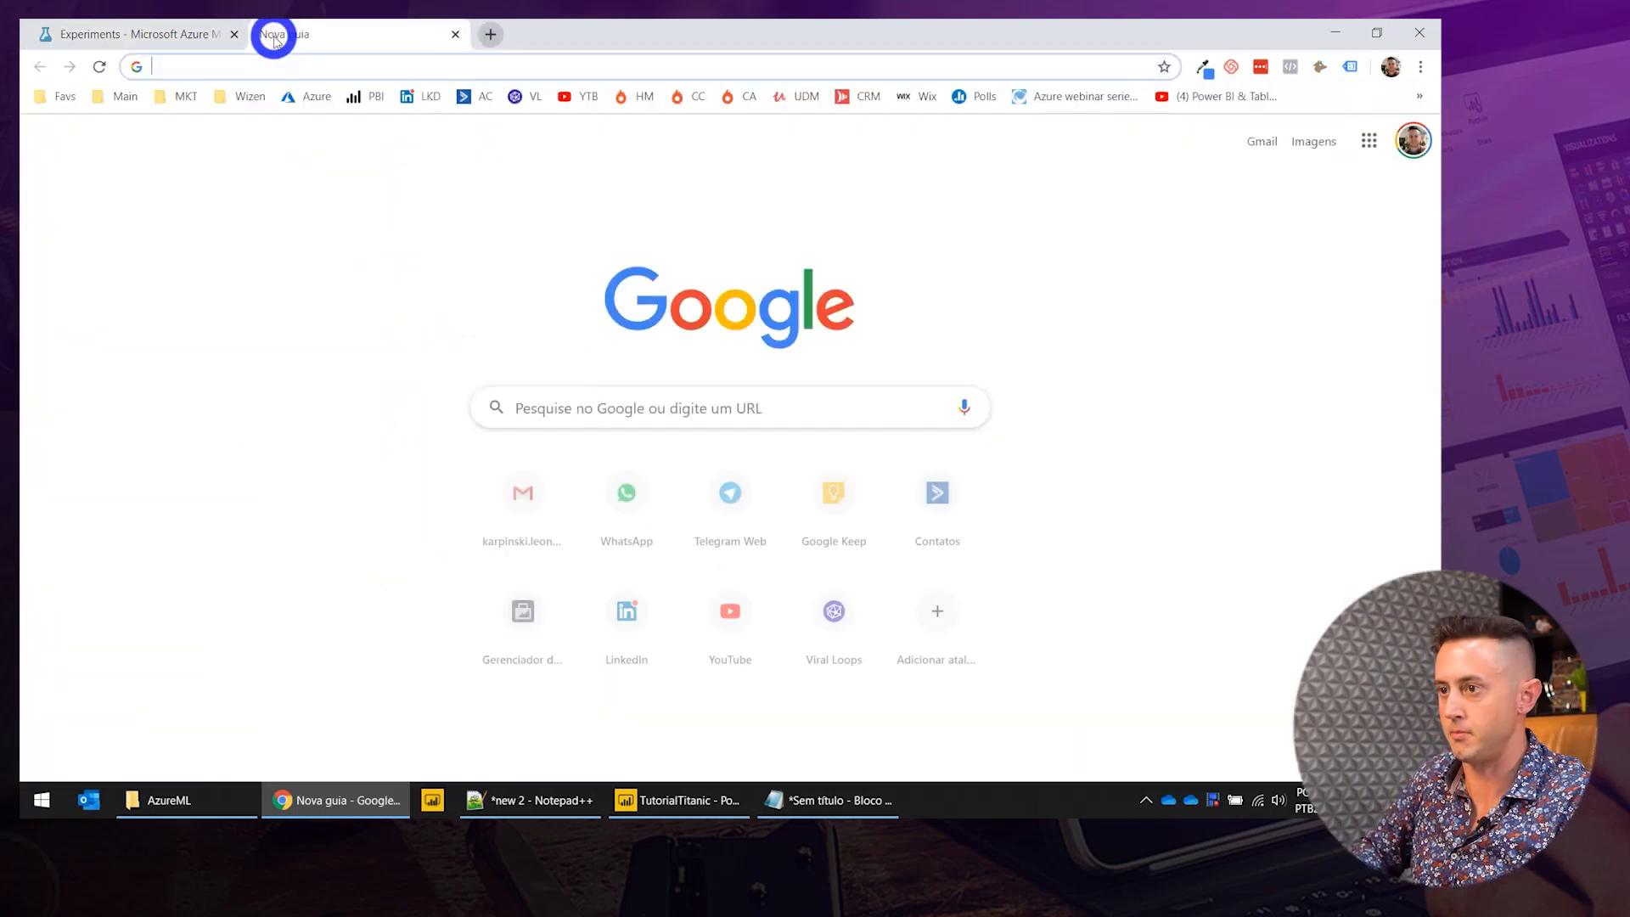
type("mice azure anal")
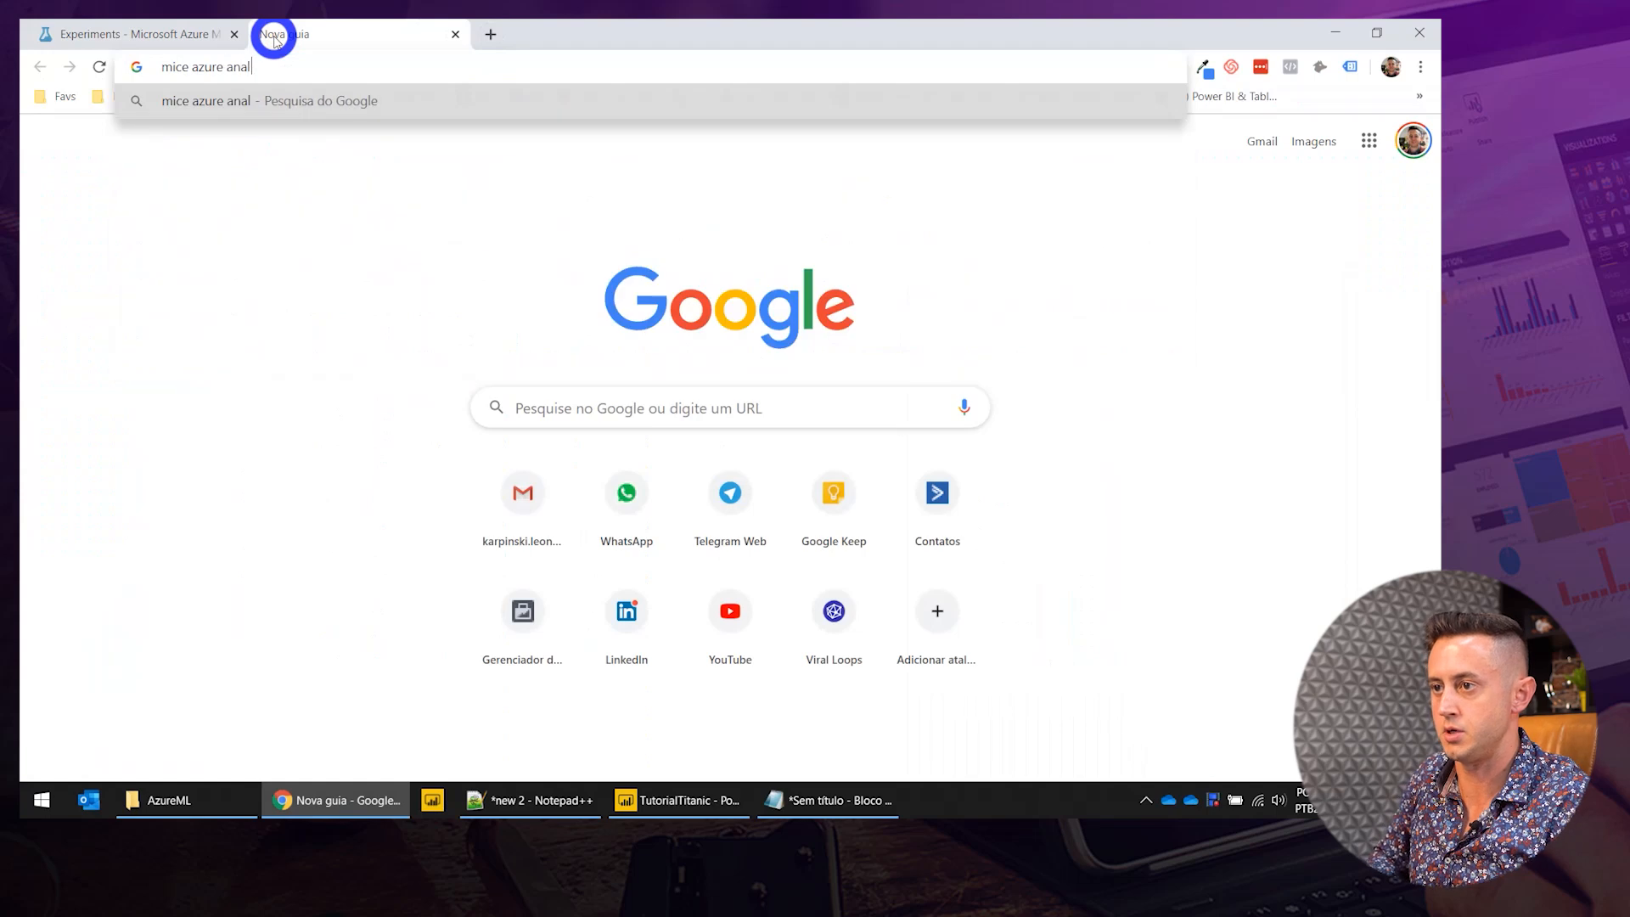
key("BackSpace")
key("BackSpace")
key("BackSpace")
key("BackSpace")
type("machine learning")
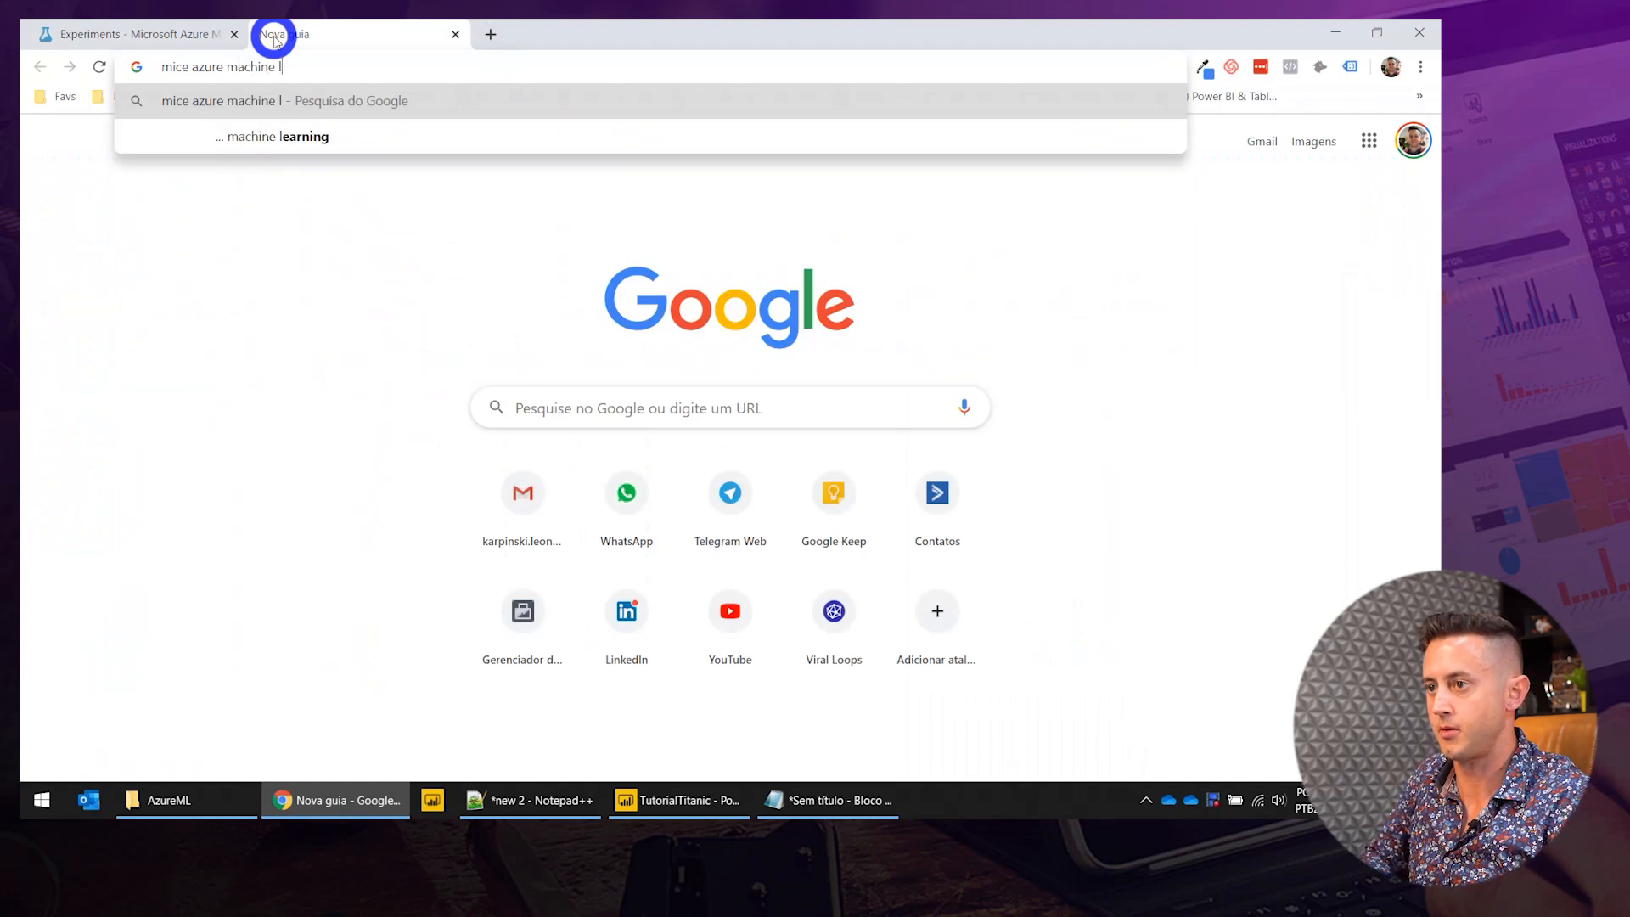
key("Return")
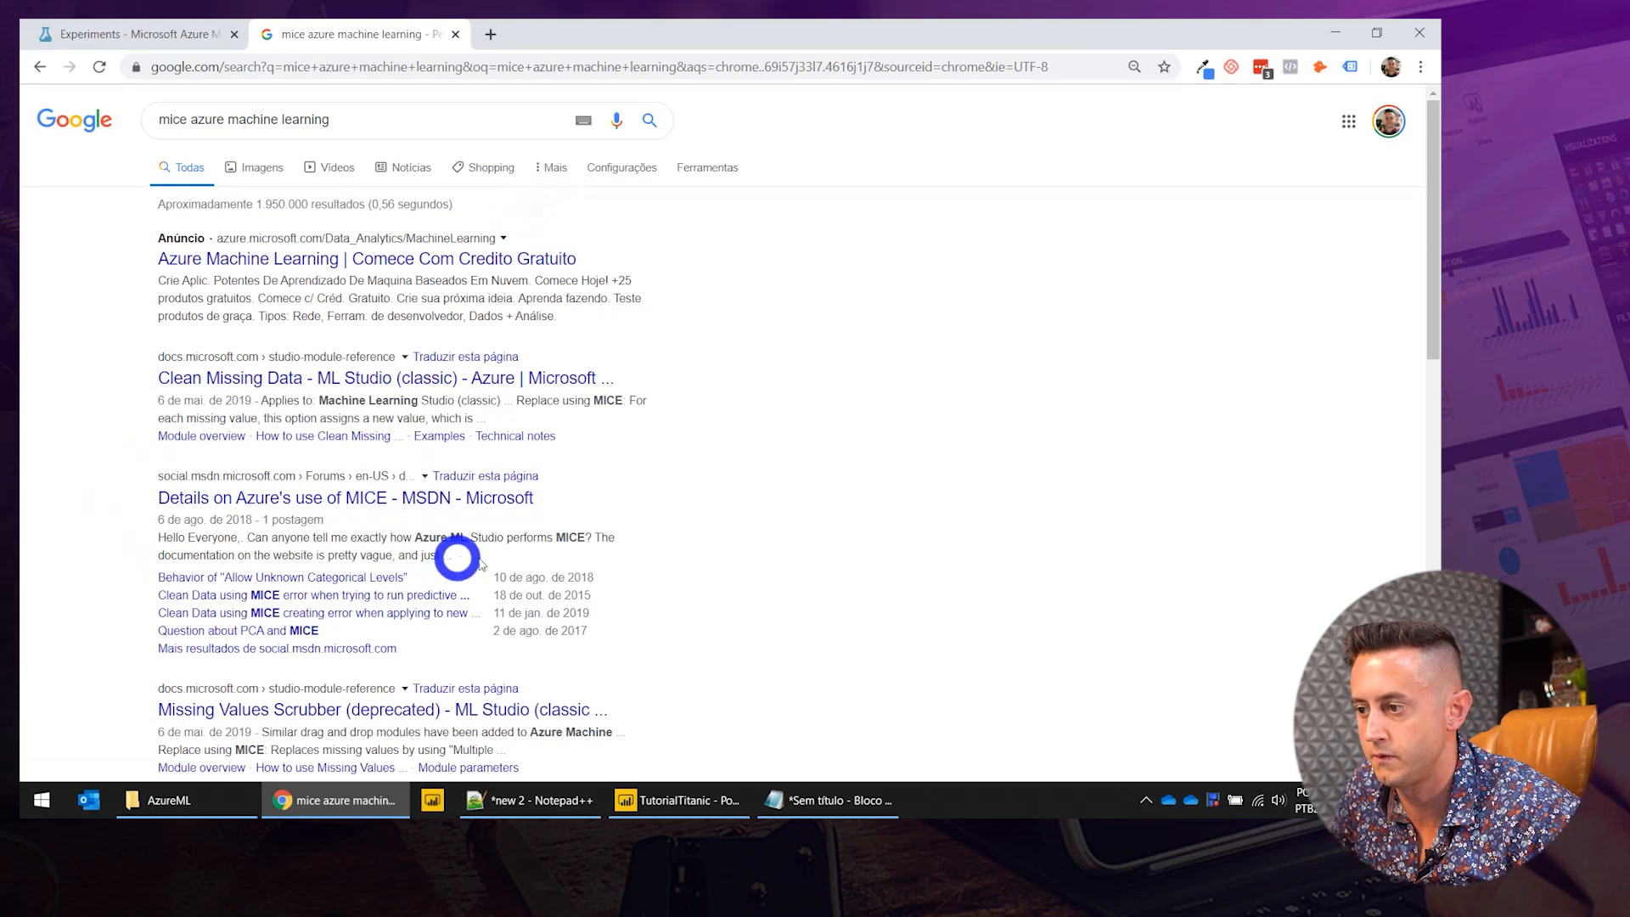
Look through the search results and refine the query to "mice azure machine learning means".
scroll(237, 714, "down", 3)
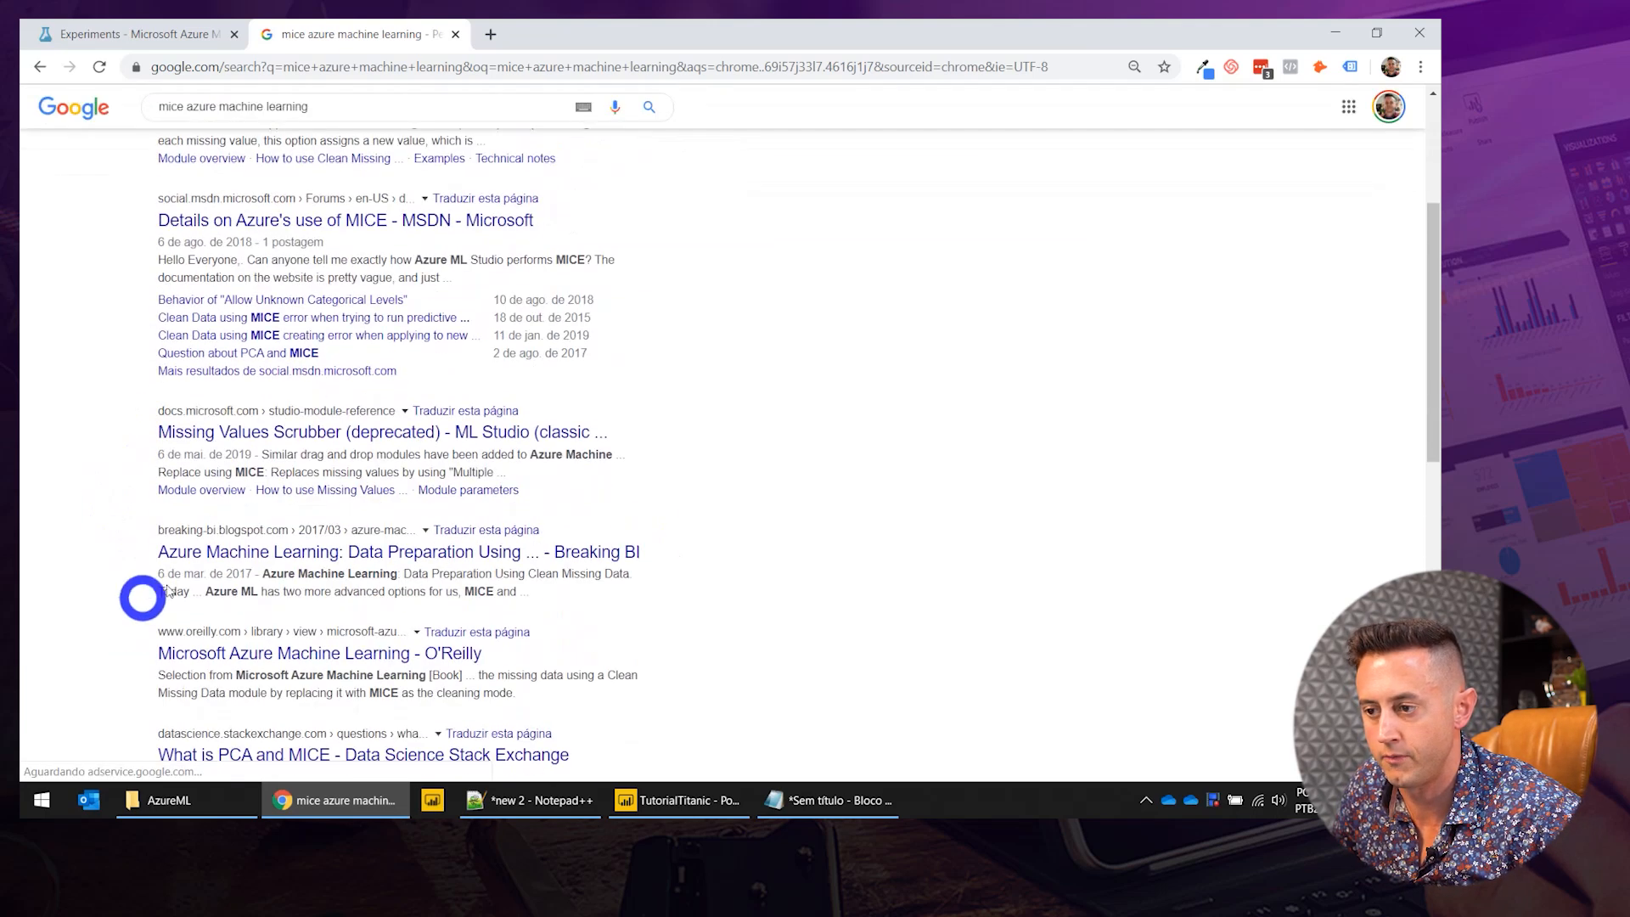
scroll(520, 475, "down", 2)
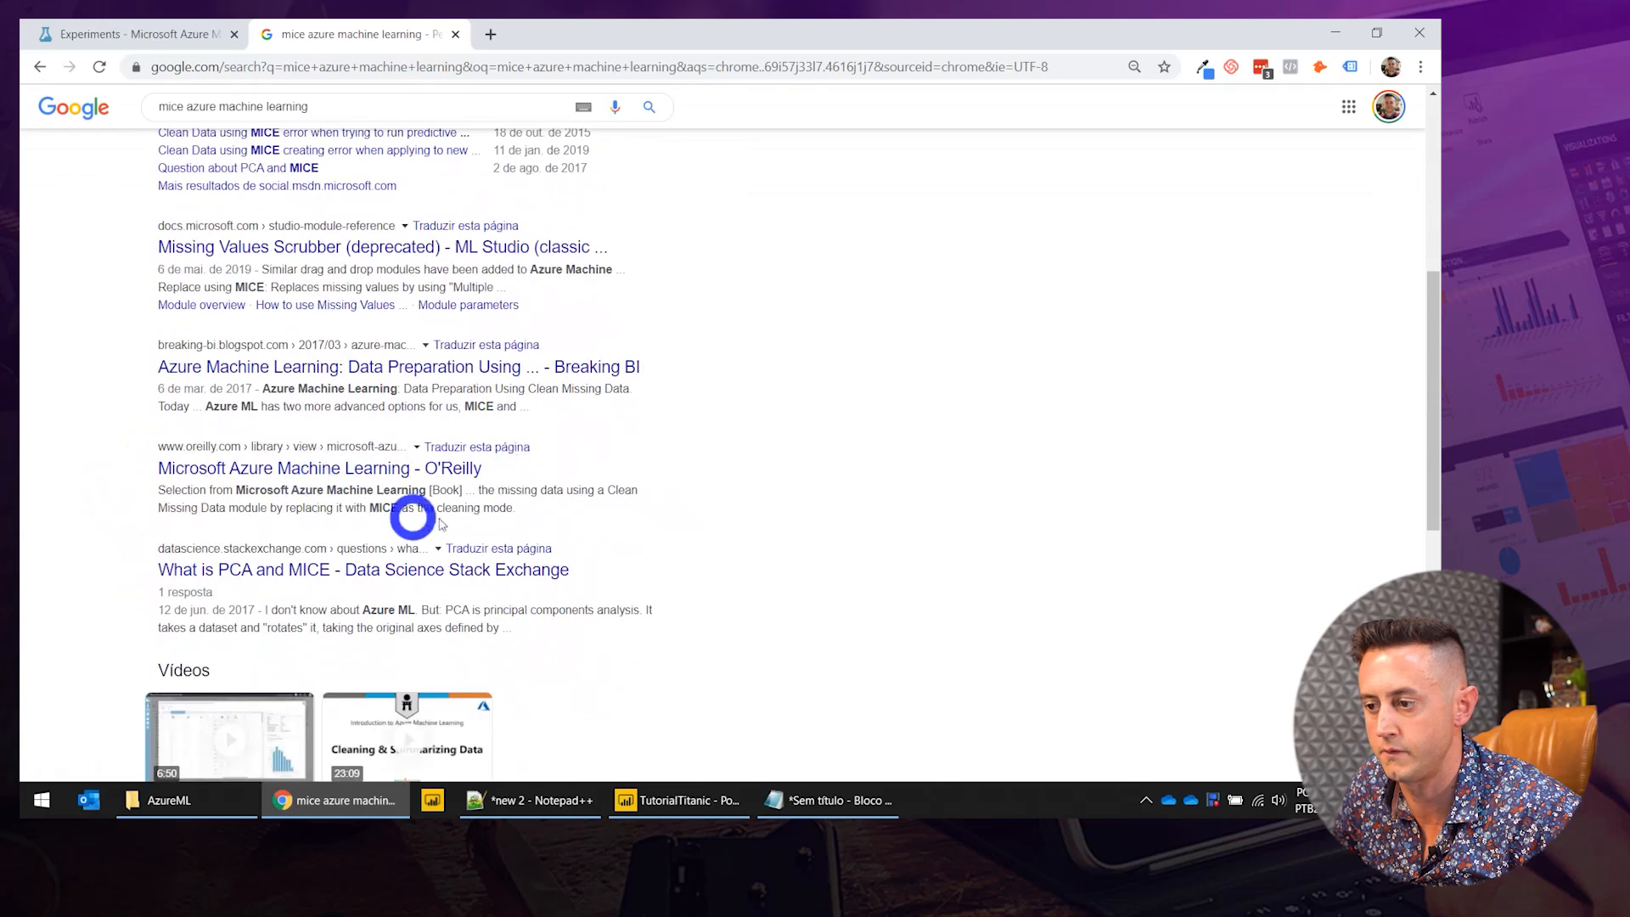
scroll(478, 335, "up", 5)
left_click(394, 134)
type("means")
key("Return")
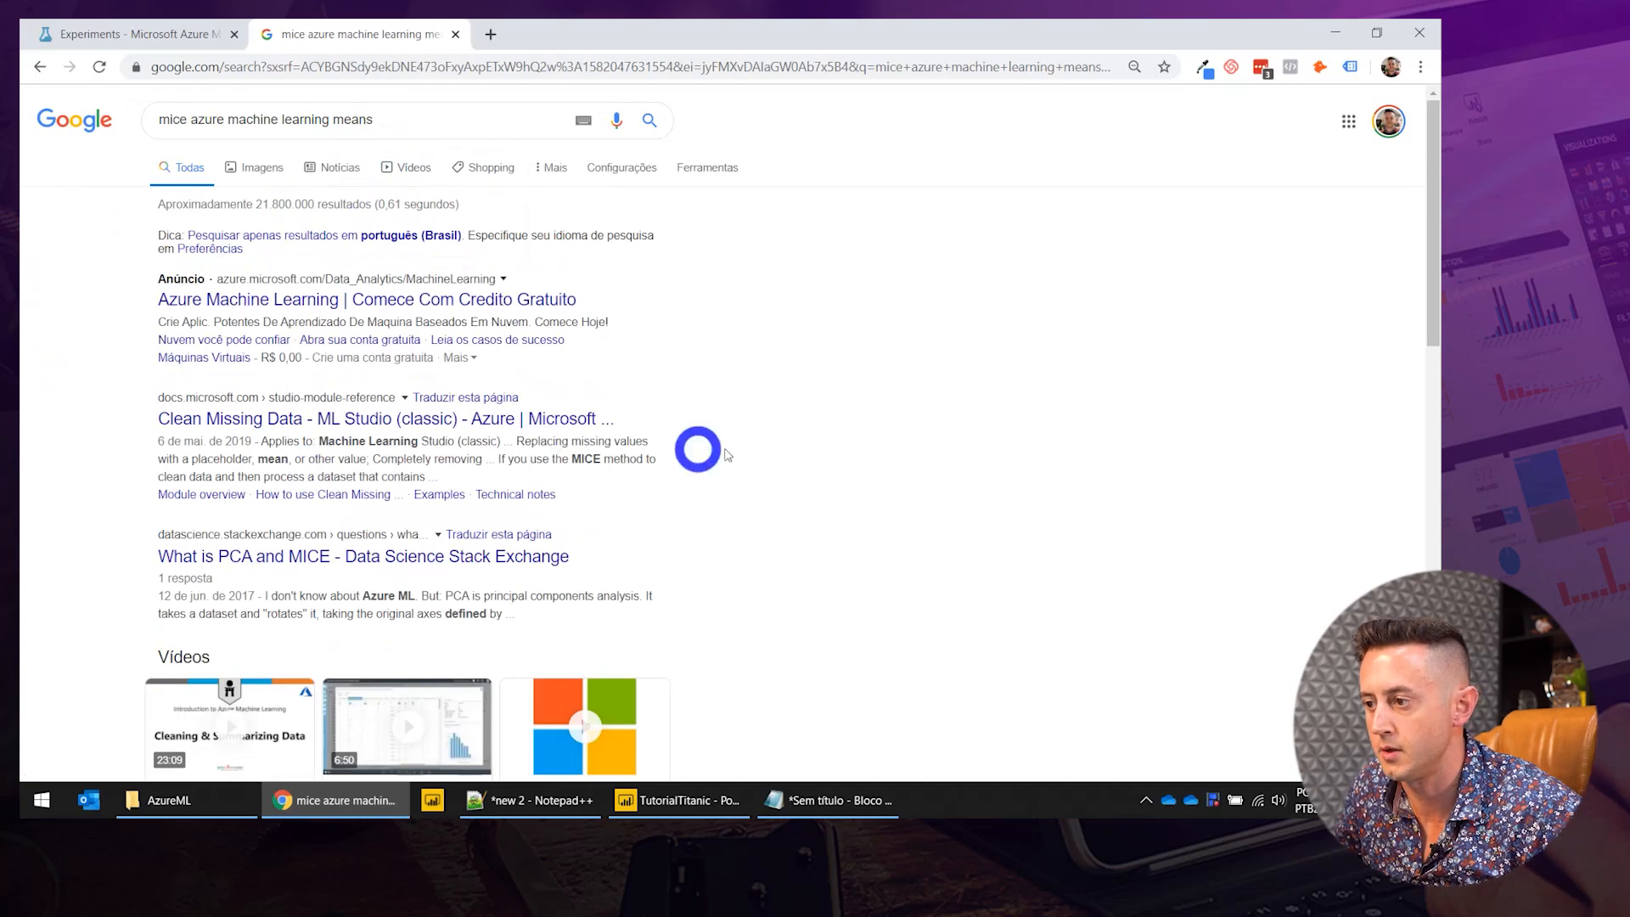
Read the MICE explanation in the Stack Exchange question "What is PCA and MICE" and return to the Titanic Model canvas.
scroll(200, 484, "down", 3)
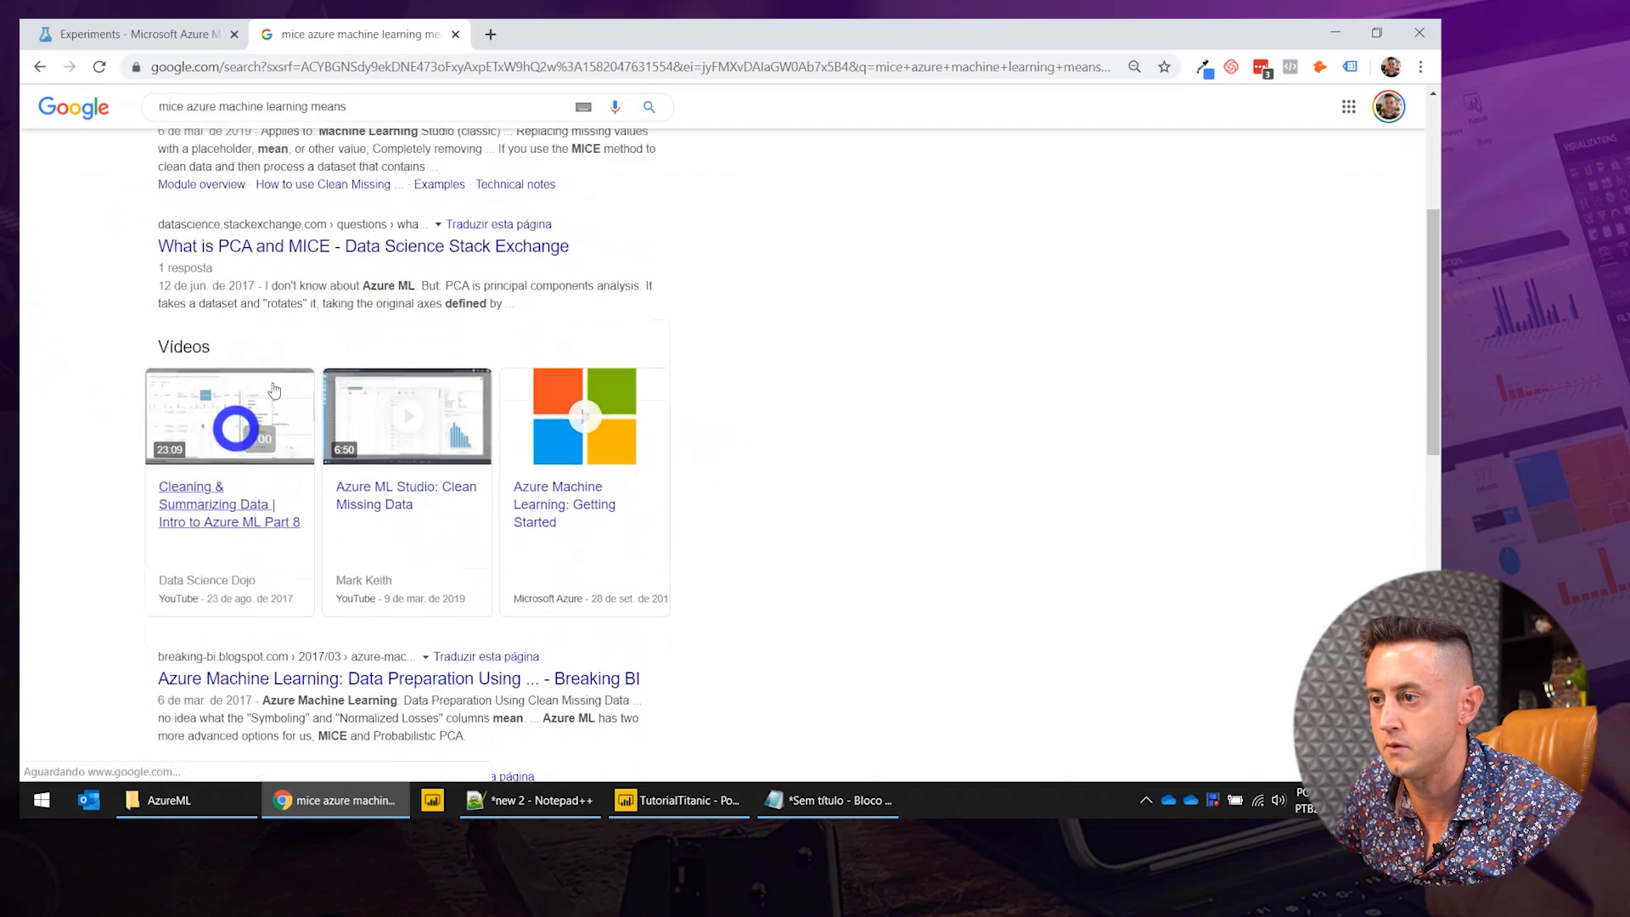
left_click(422, 280)
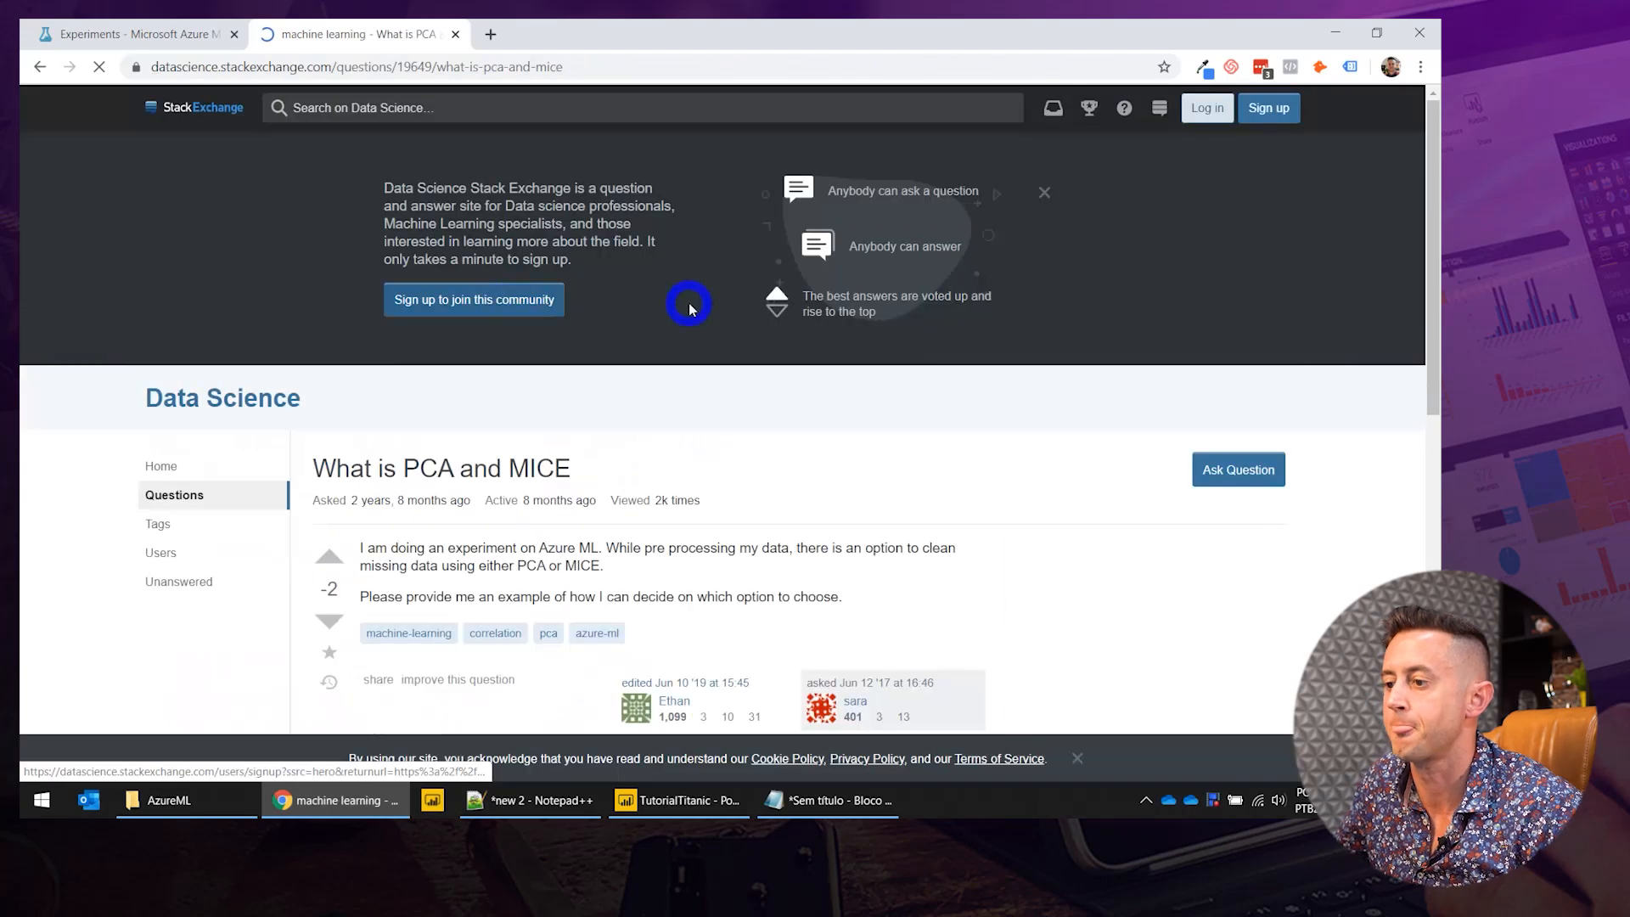
scroll(1025, 437, "down", 8)
scroll(934, 399, "up", 2)
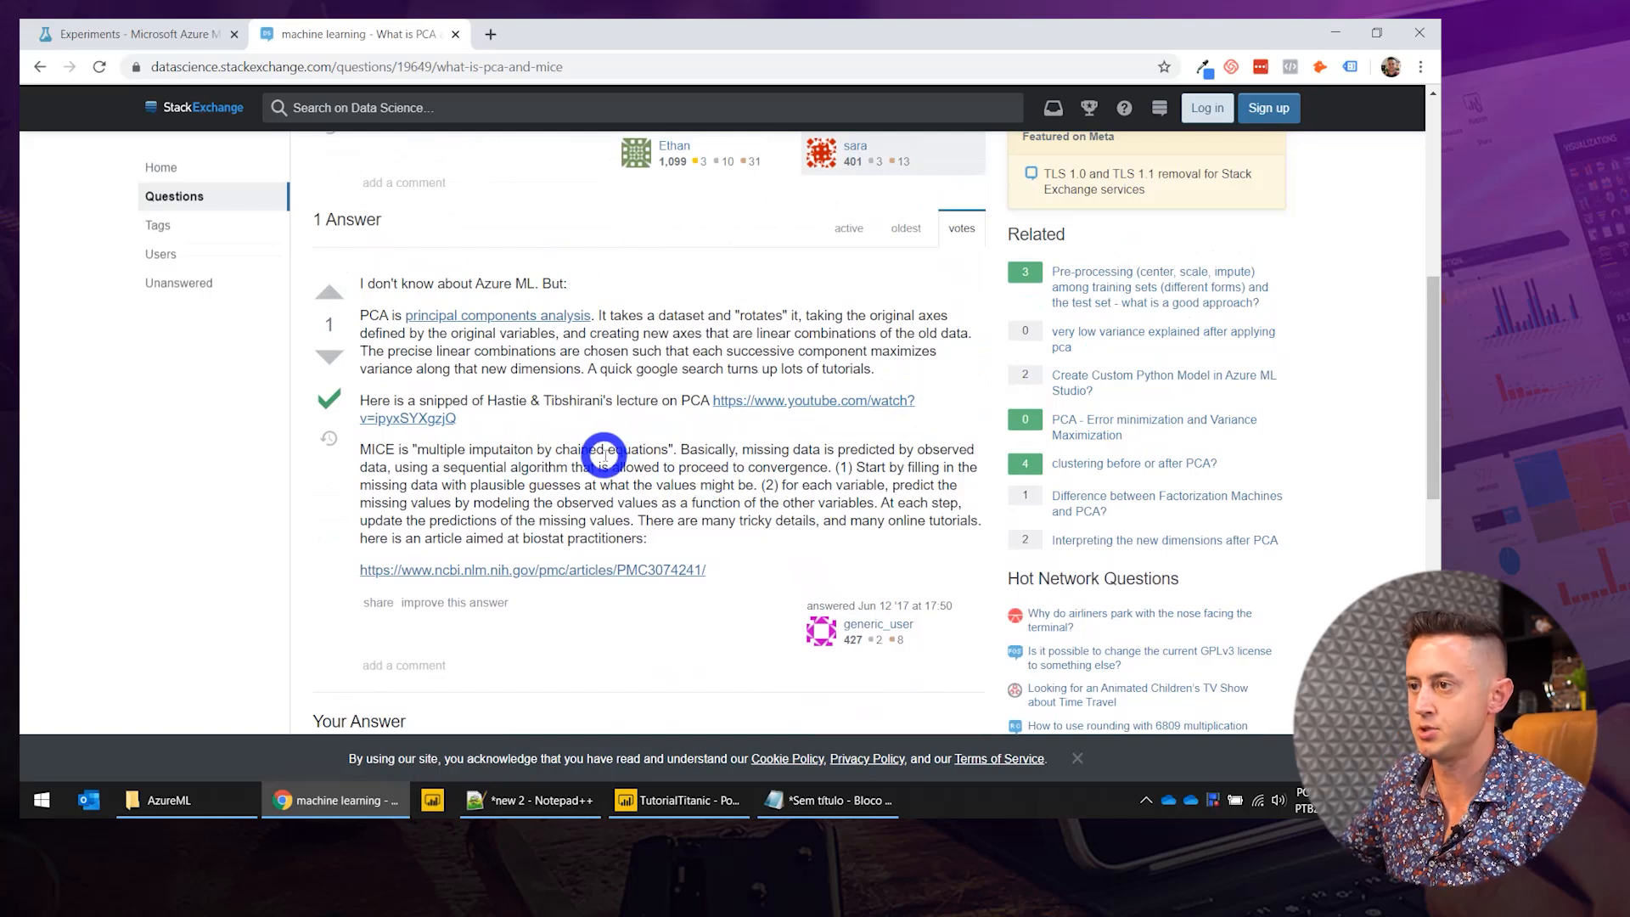
middle_click(392, 26)
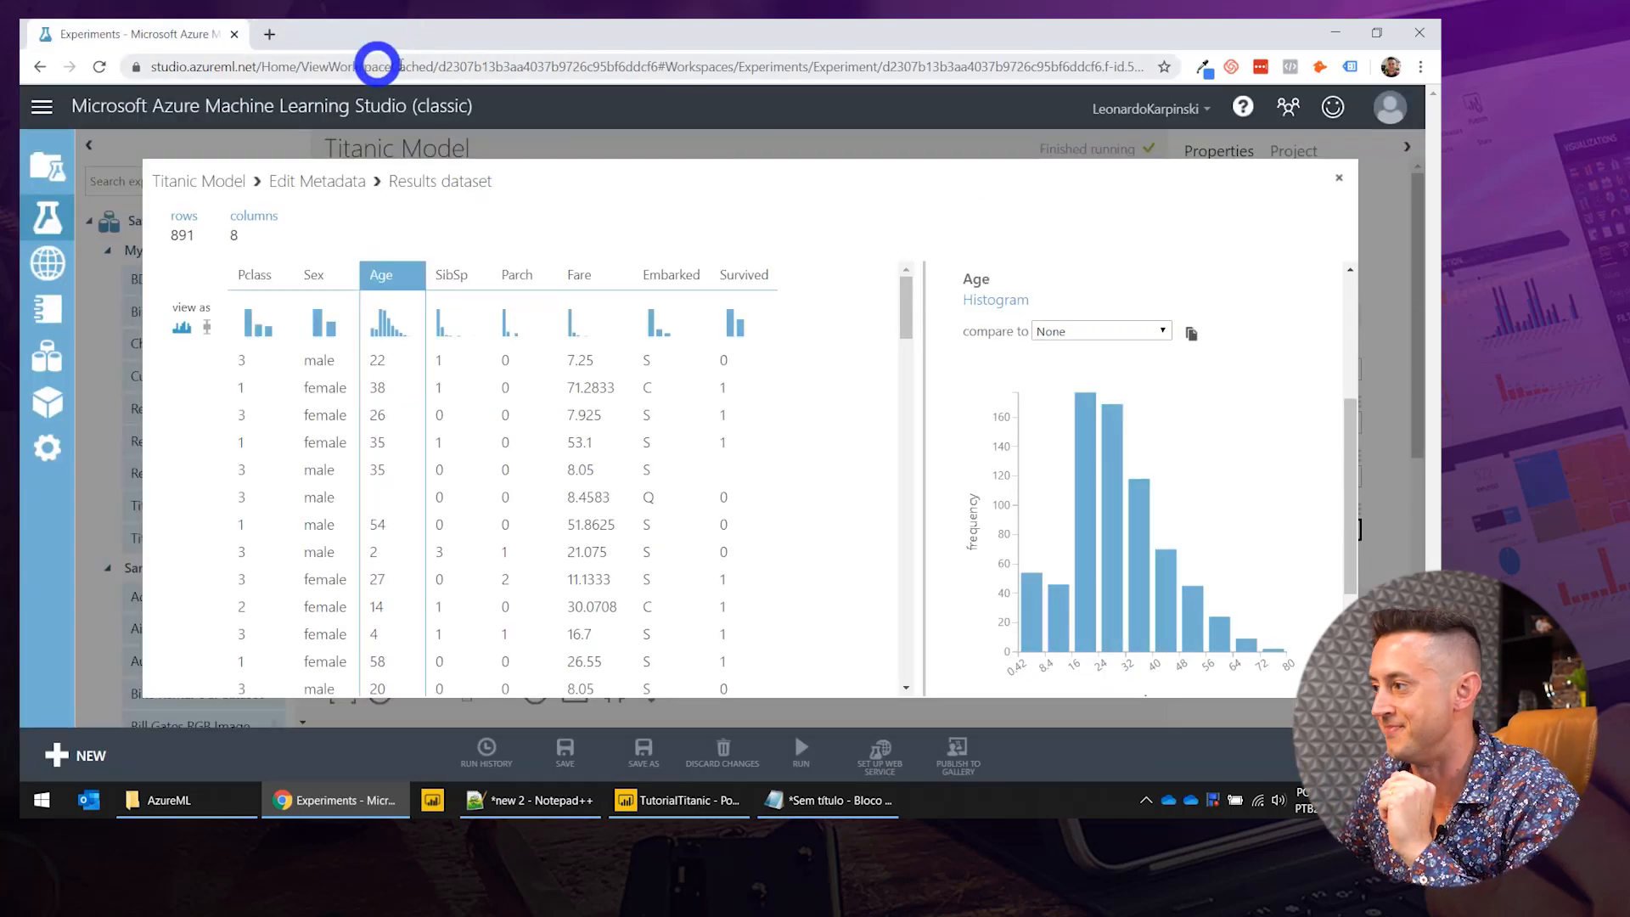
left_click(1340, 178)
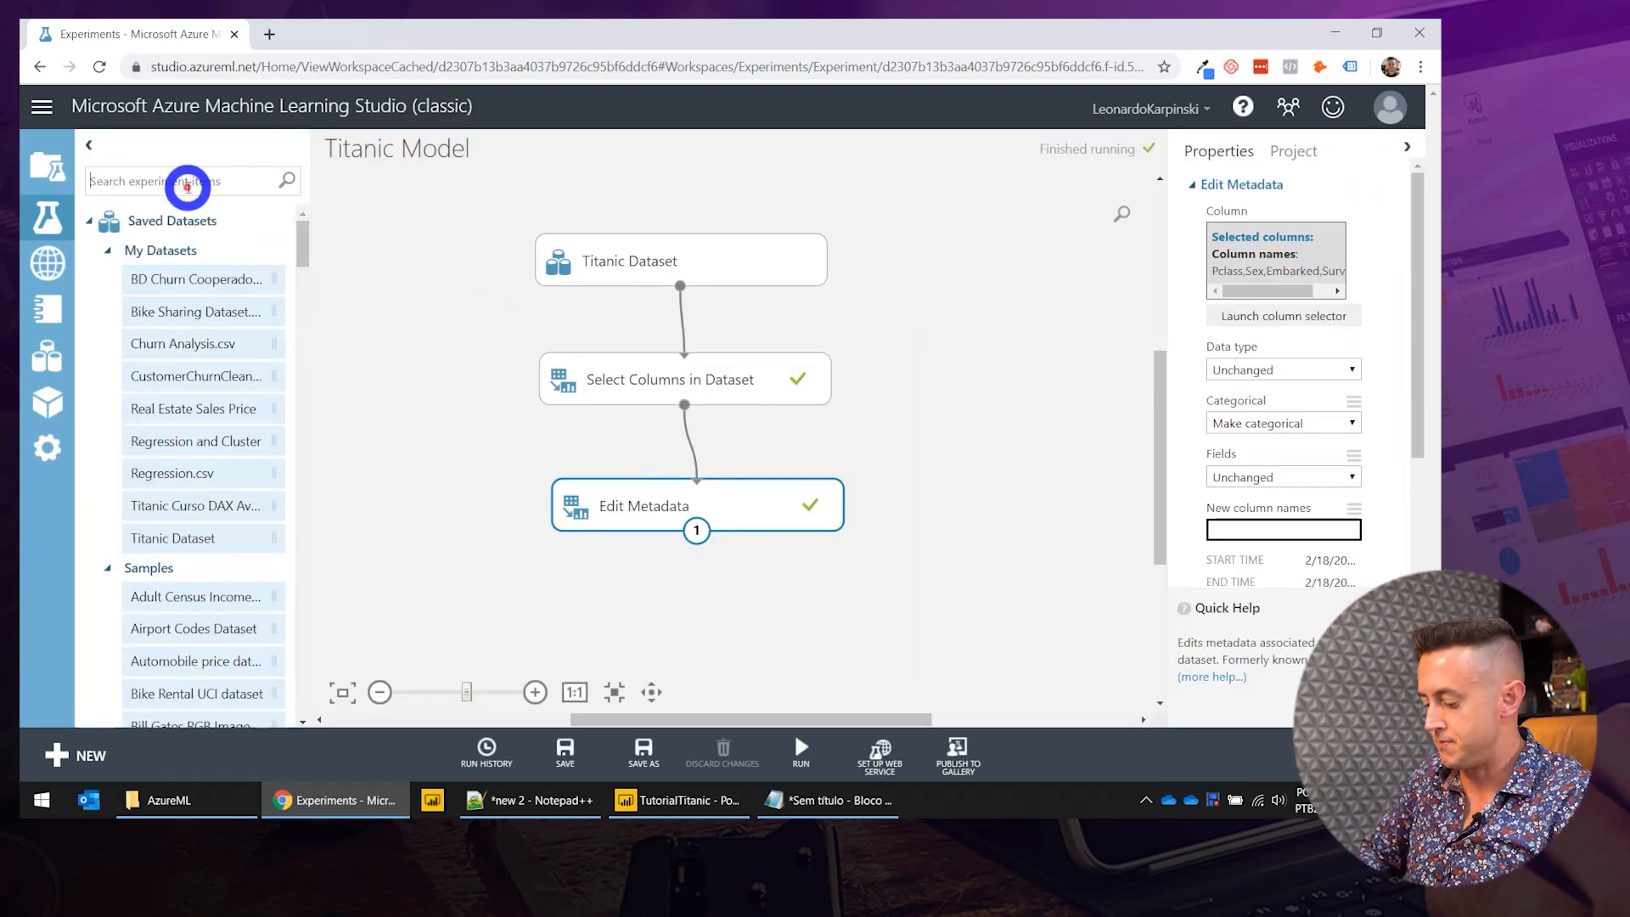
Search the modules for "clean missing data", place Clean Missing Data below Edit Metadata and connect that module's output to it.
key("BackSpace")
key("BackSpace")
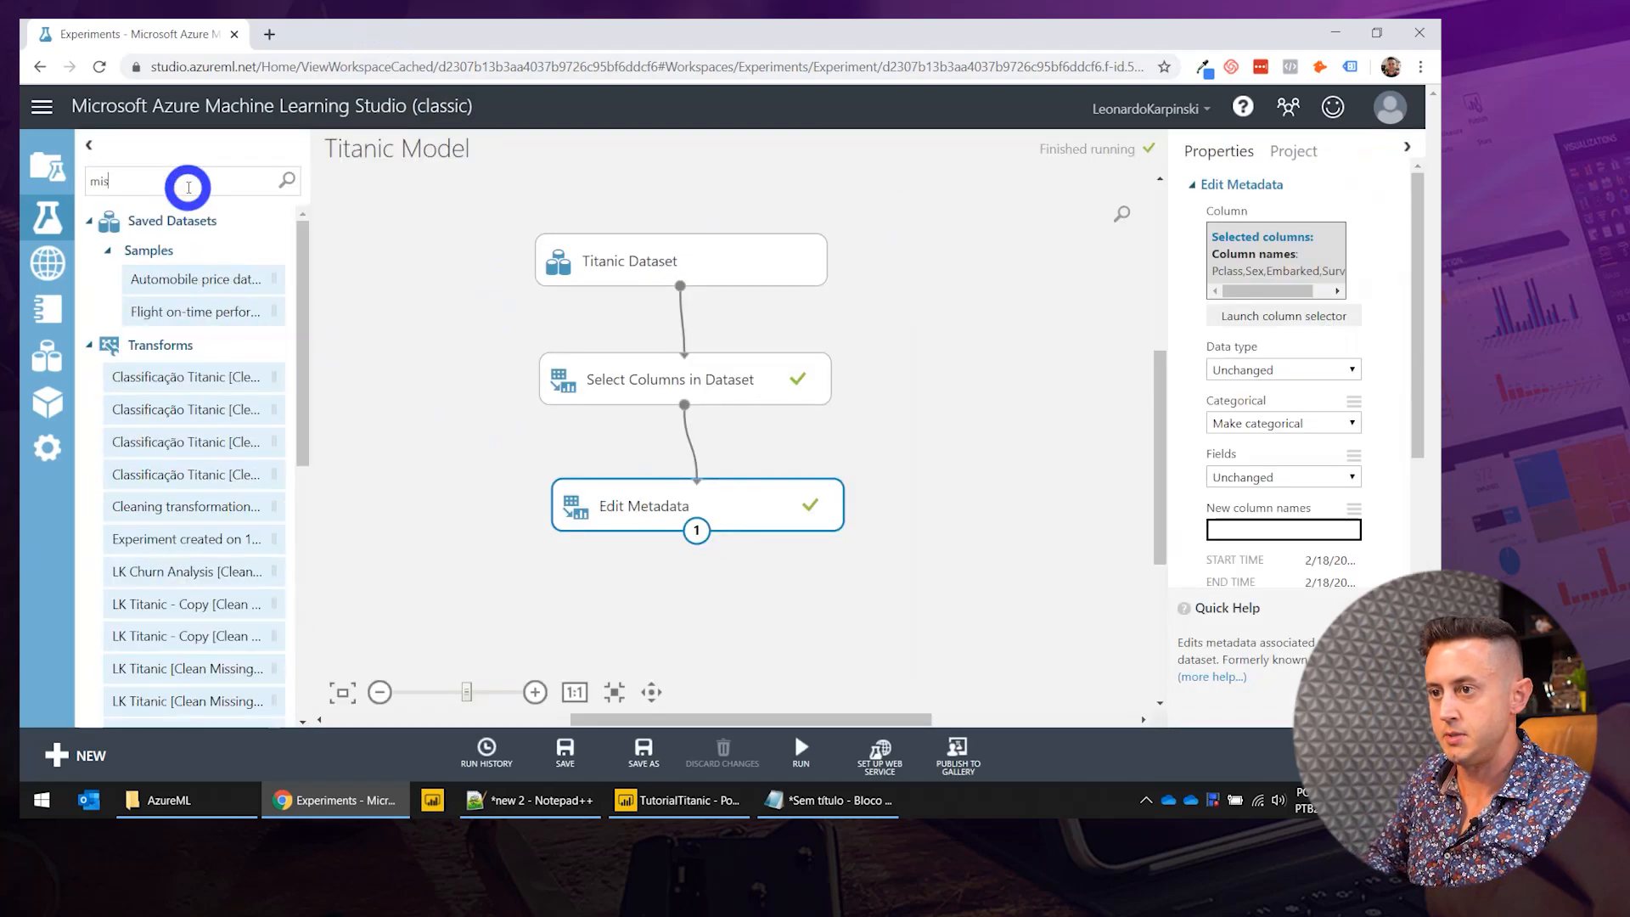
type("clean")
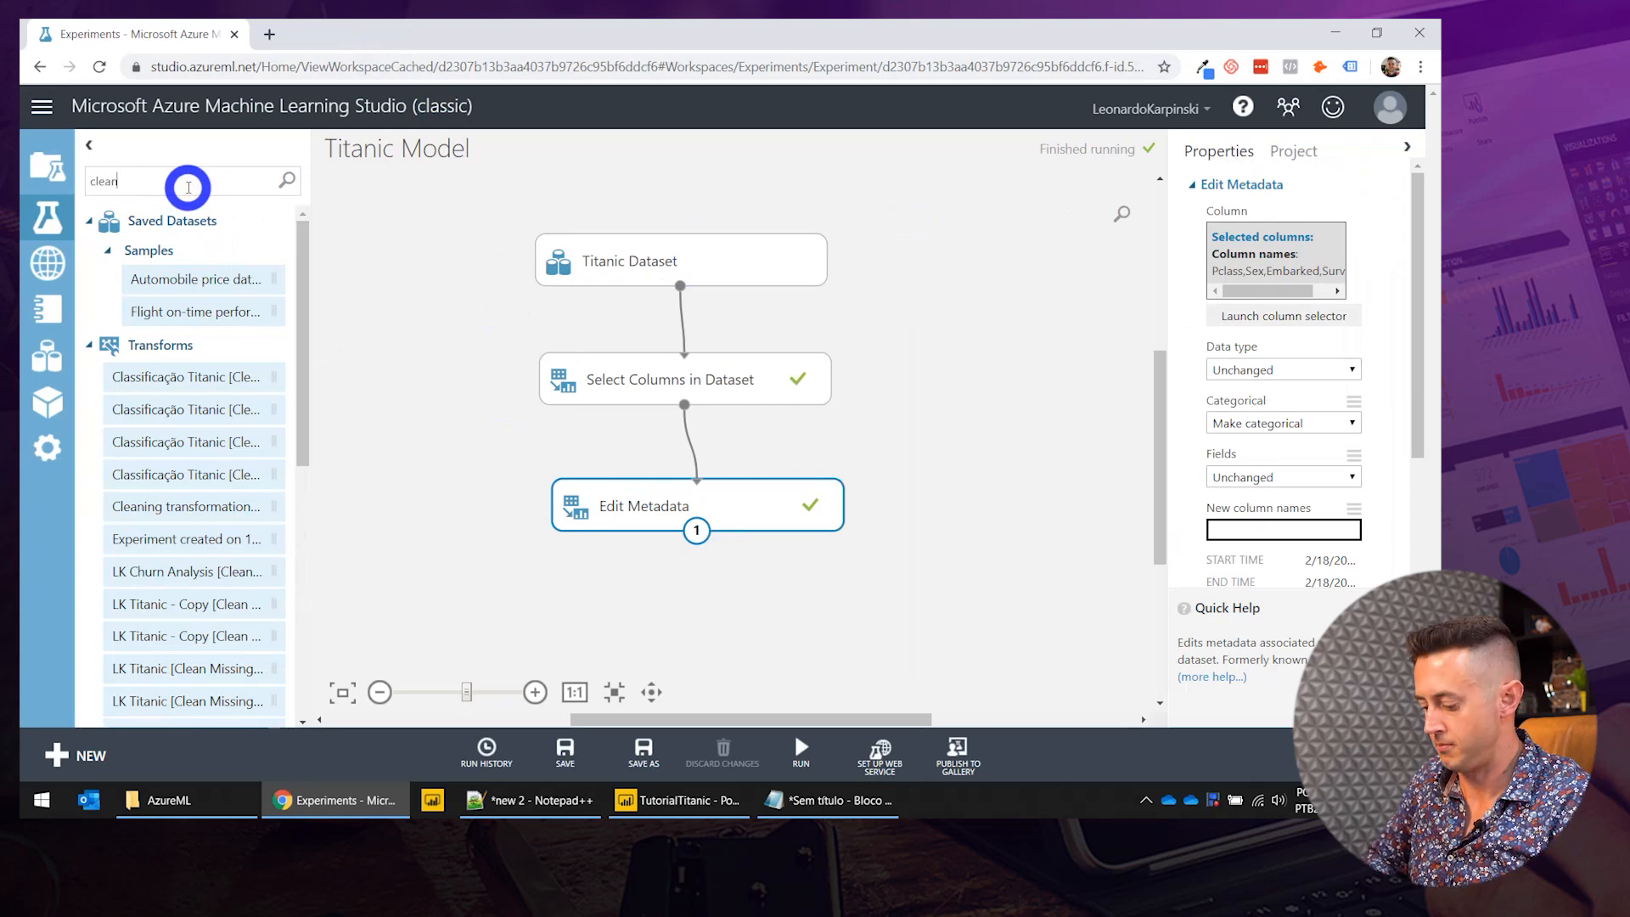
type(" missing data")
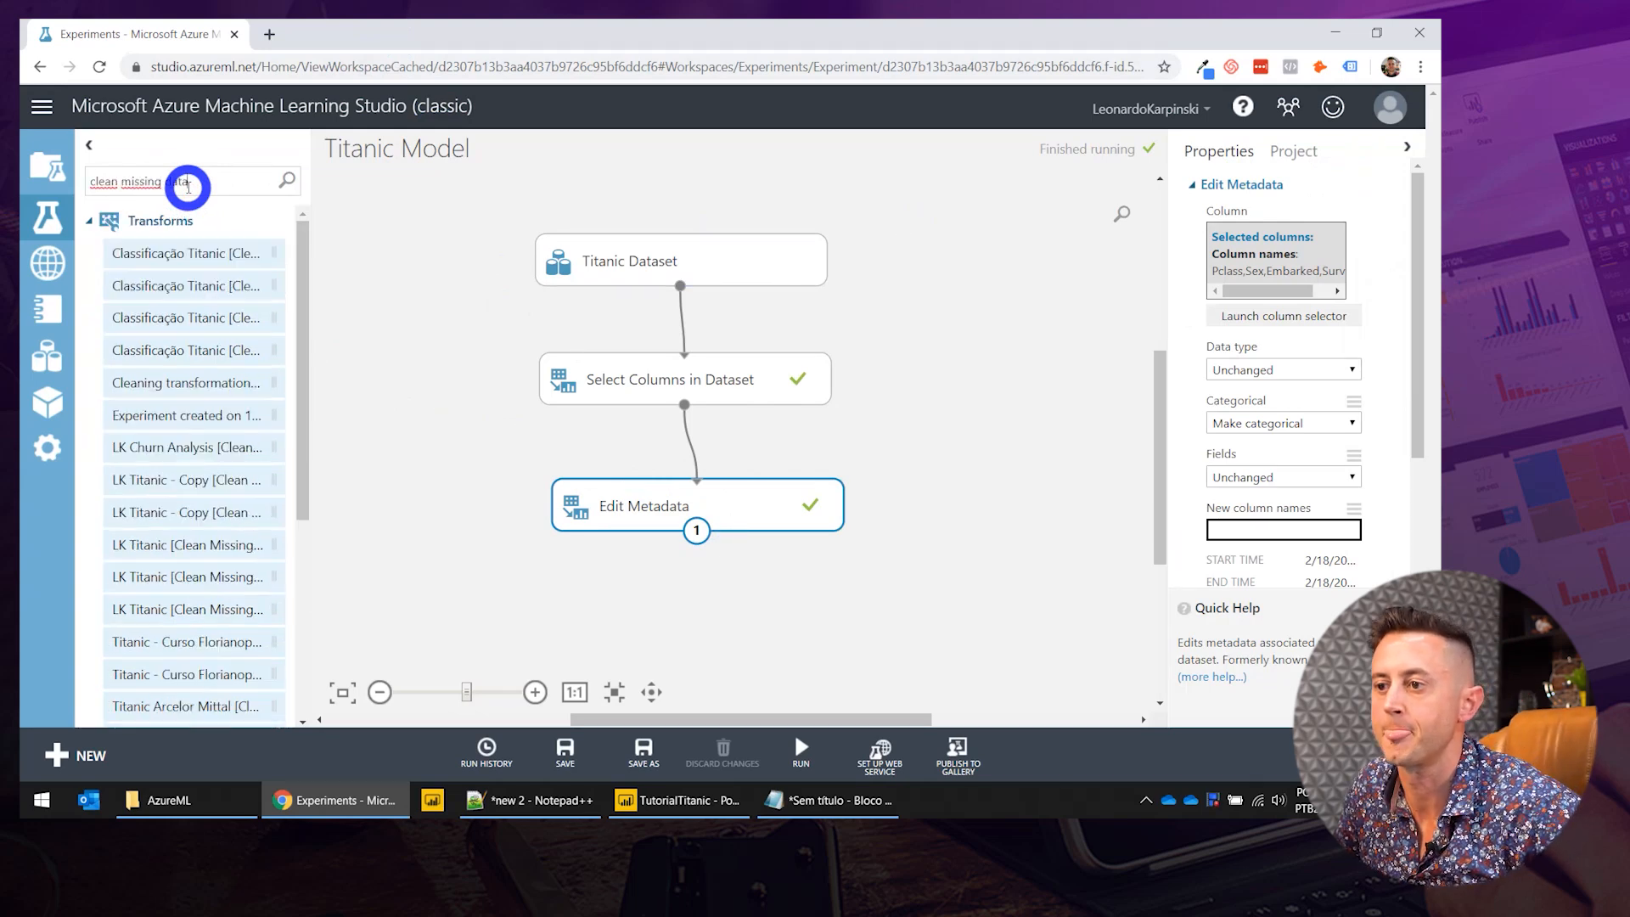
scroll(200, 289, "down", 5)
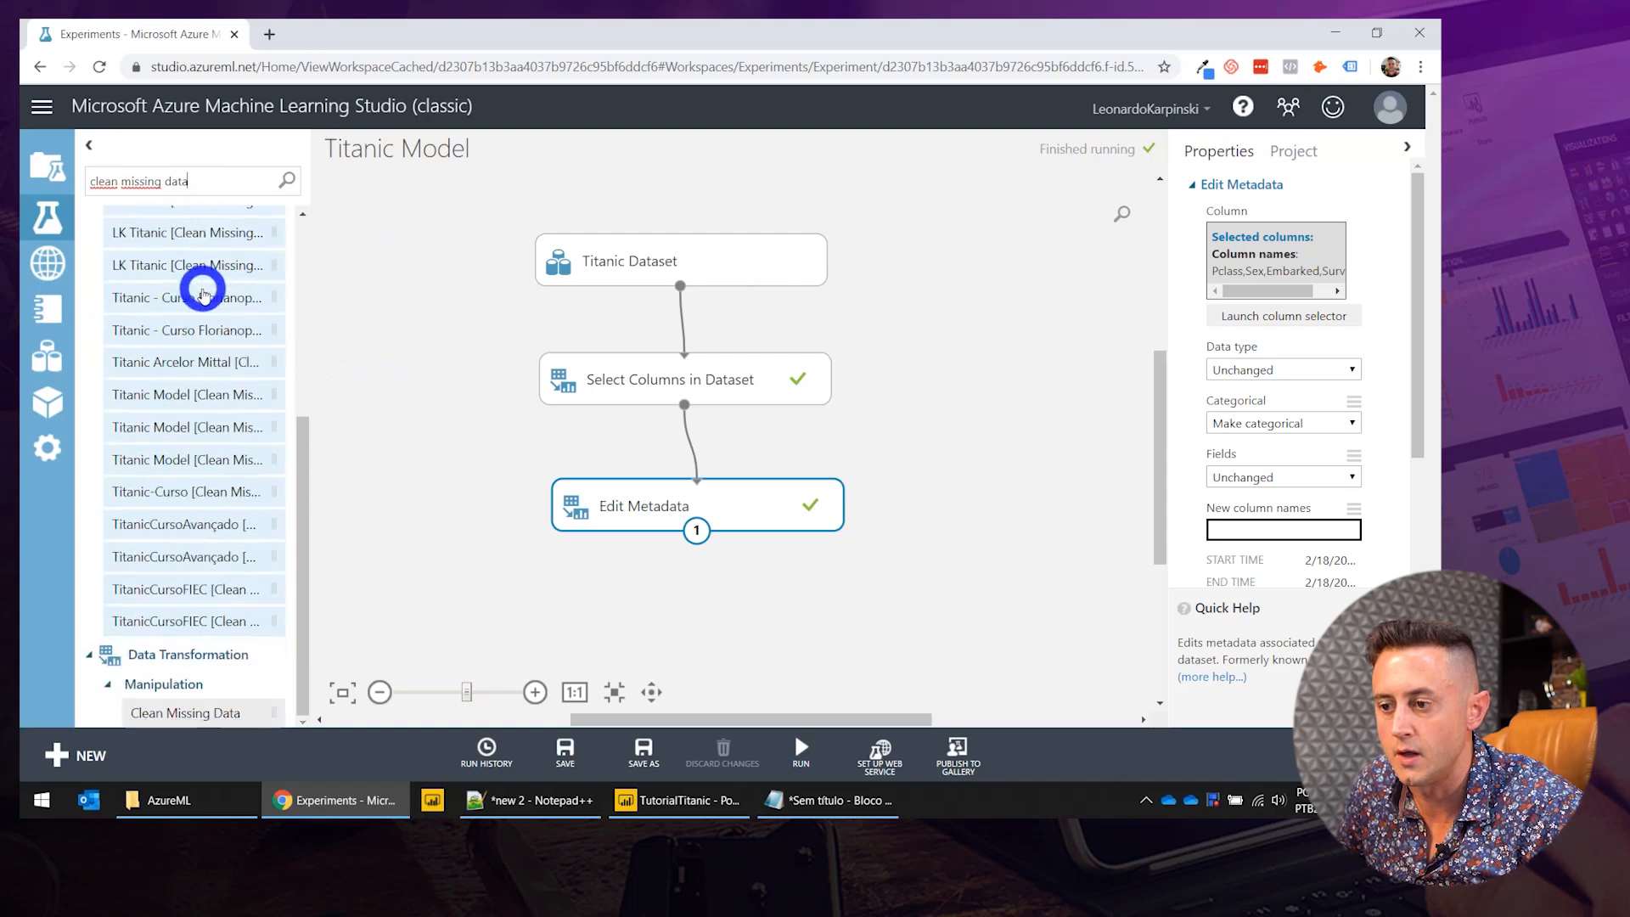
left_click_drag(196, 714, 695, 611)
left_click_drag(695, 532, 772, 624)
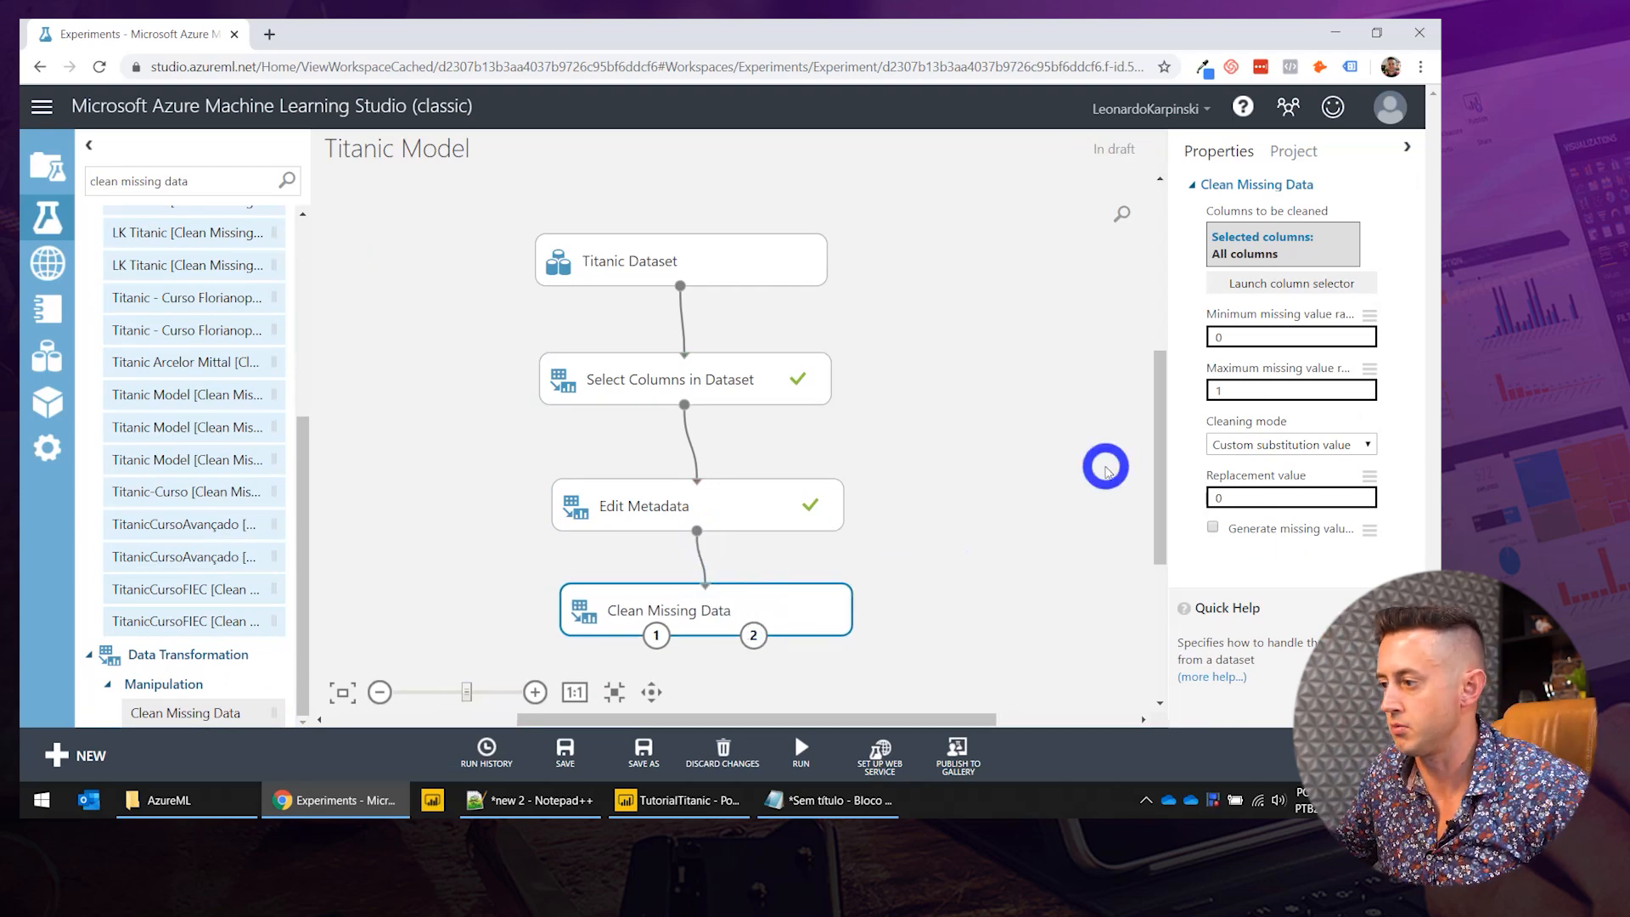
Limit the columns to be cleaned in Clean Missing Data to Age and Embarked, deselecting all other columns.
scroll(1158, 435, "down", 3)
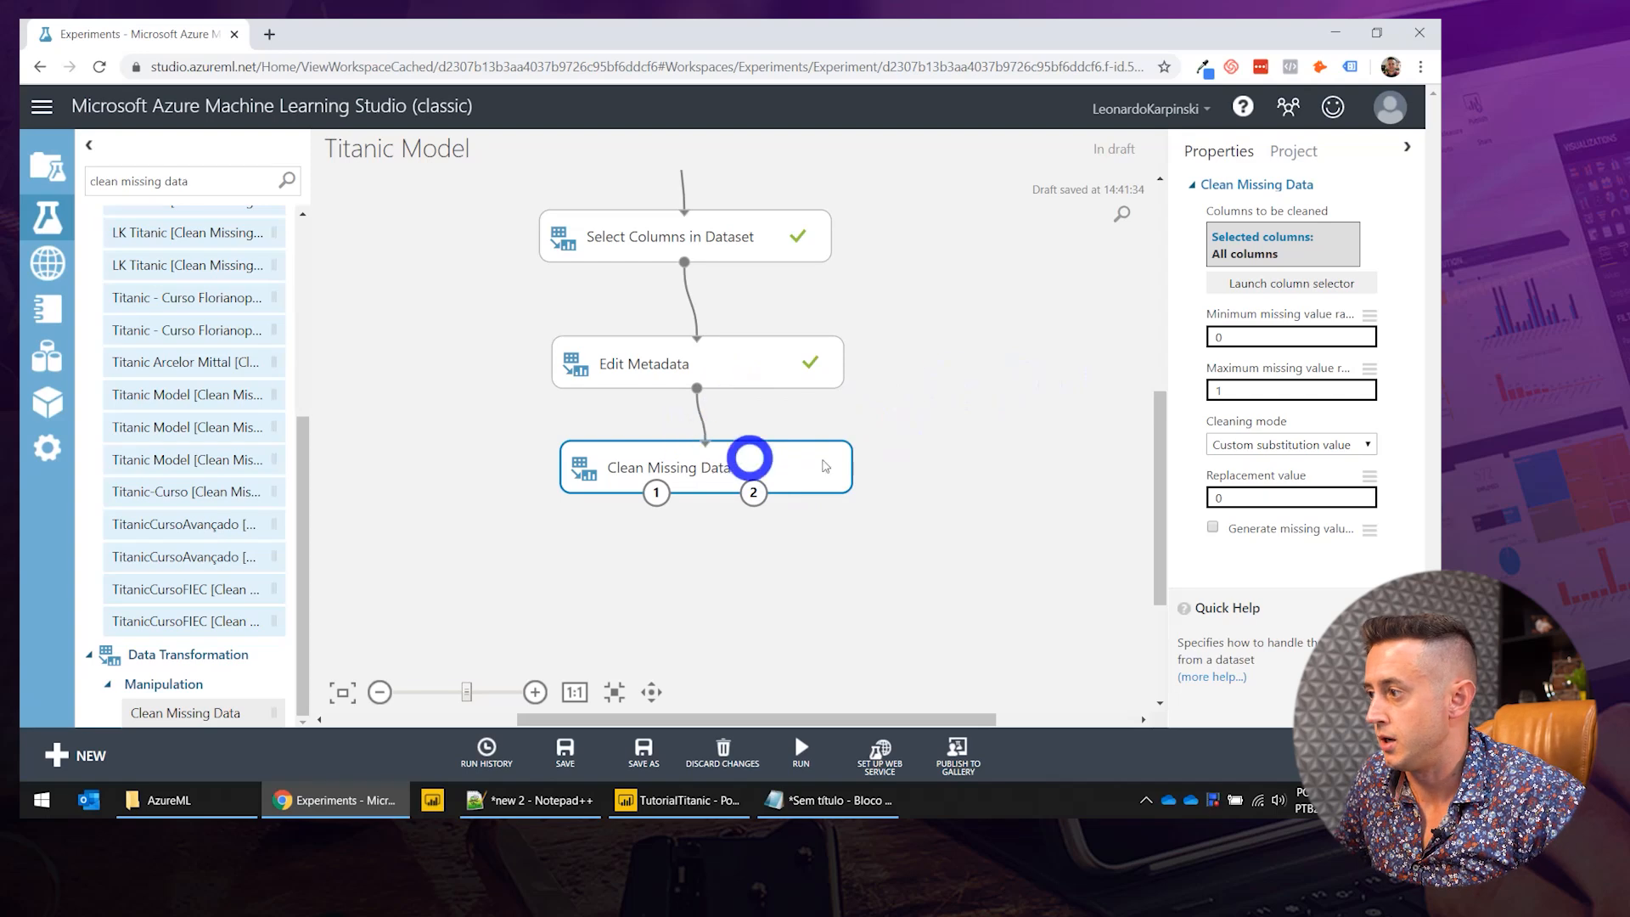
left_click(1274, 284)
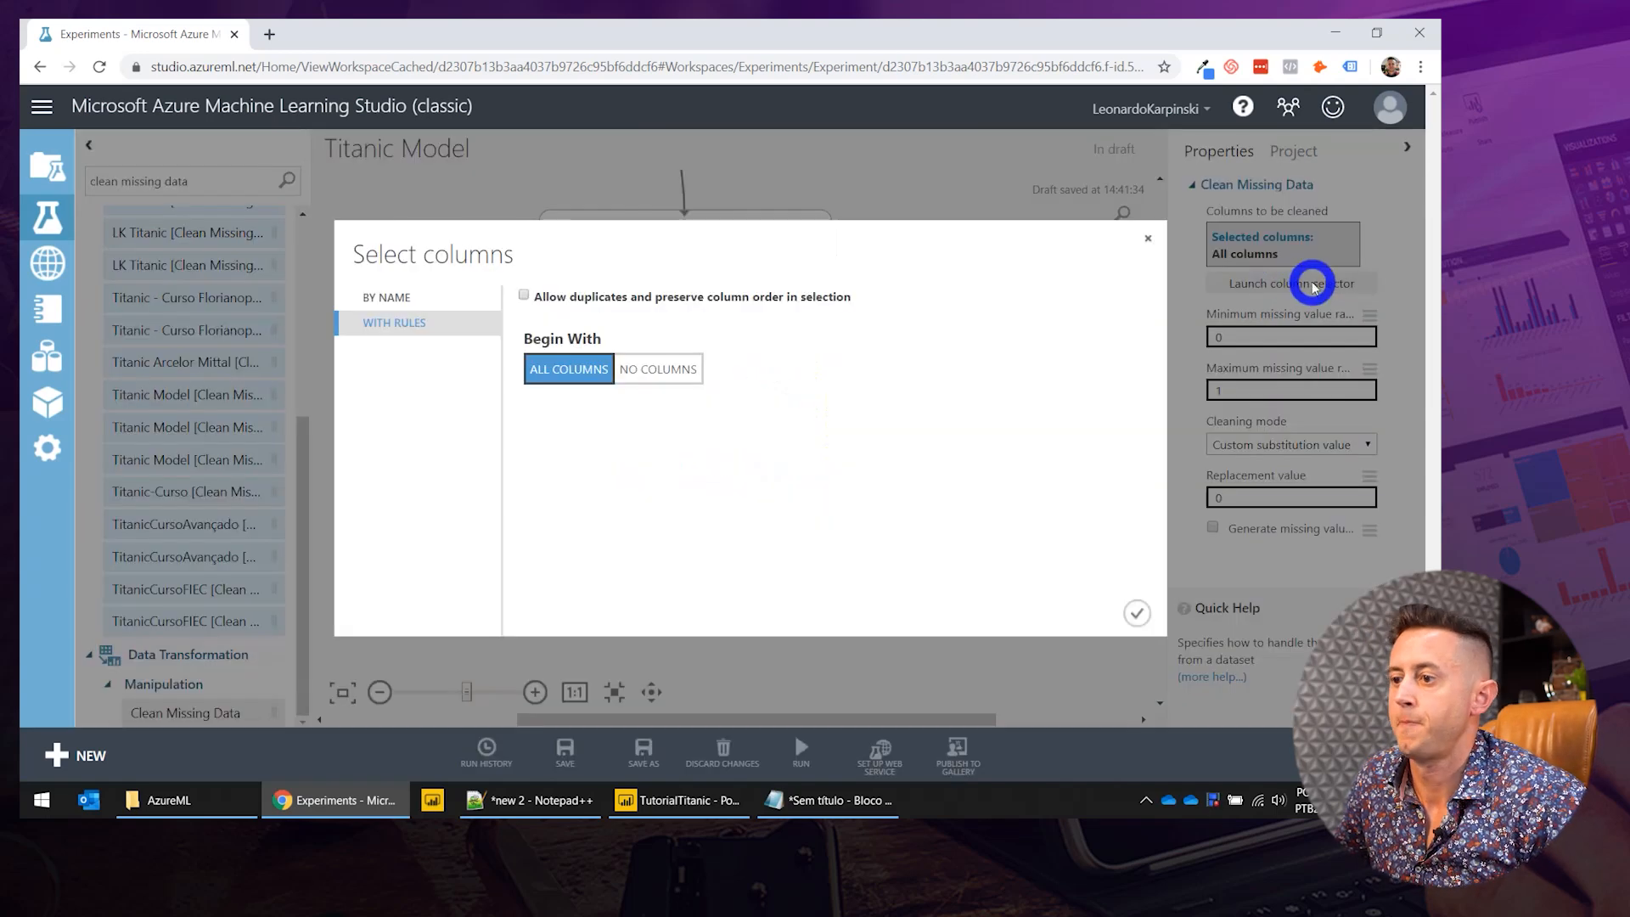
left_click(394, 298)
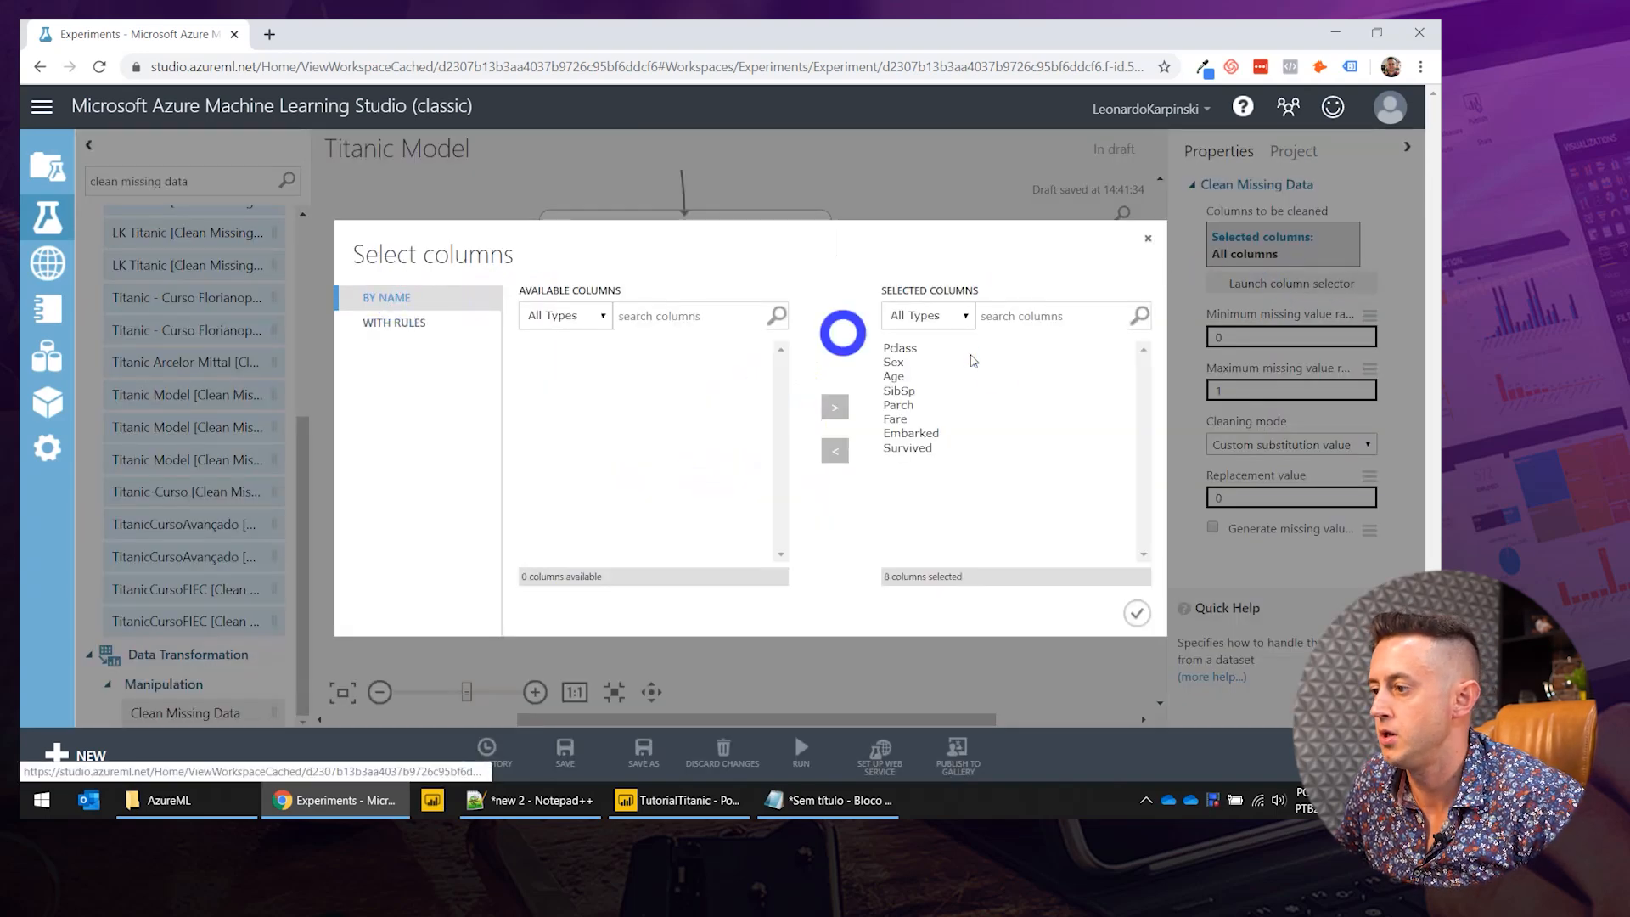
left_click(957, 448)
left_click(907, 348, "shift")
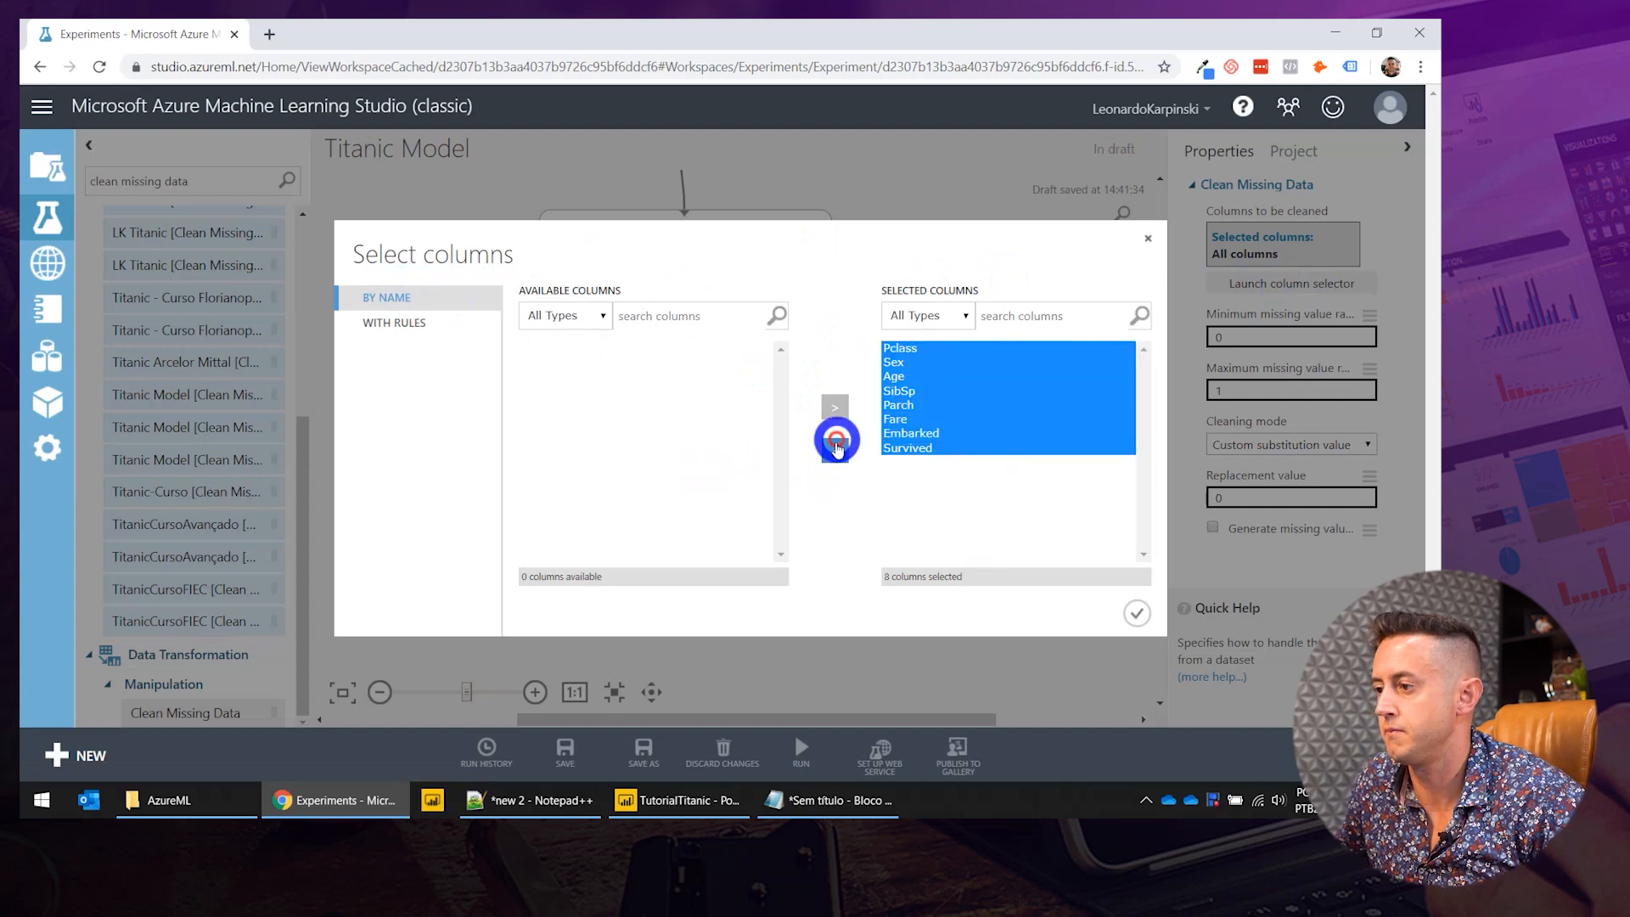
left_click(835, 451)
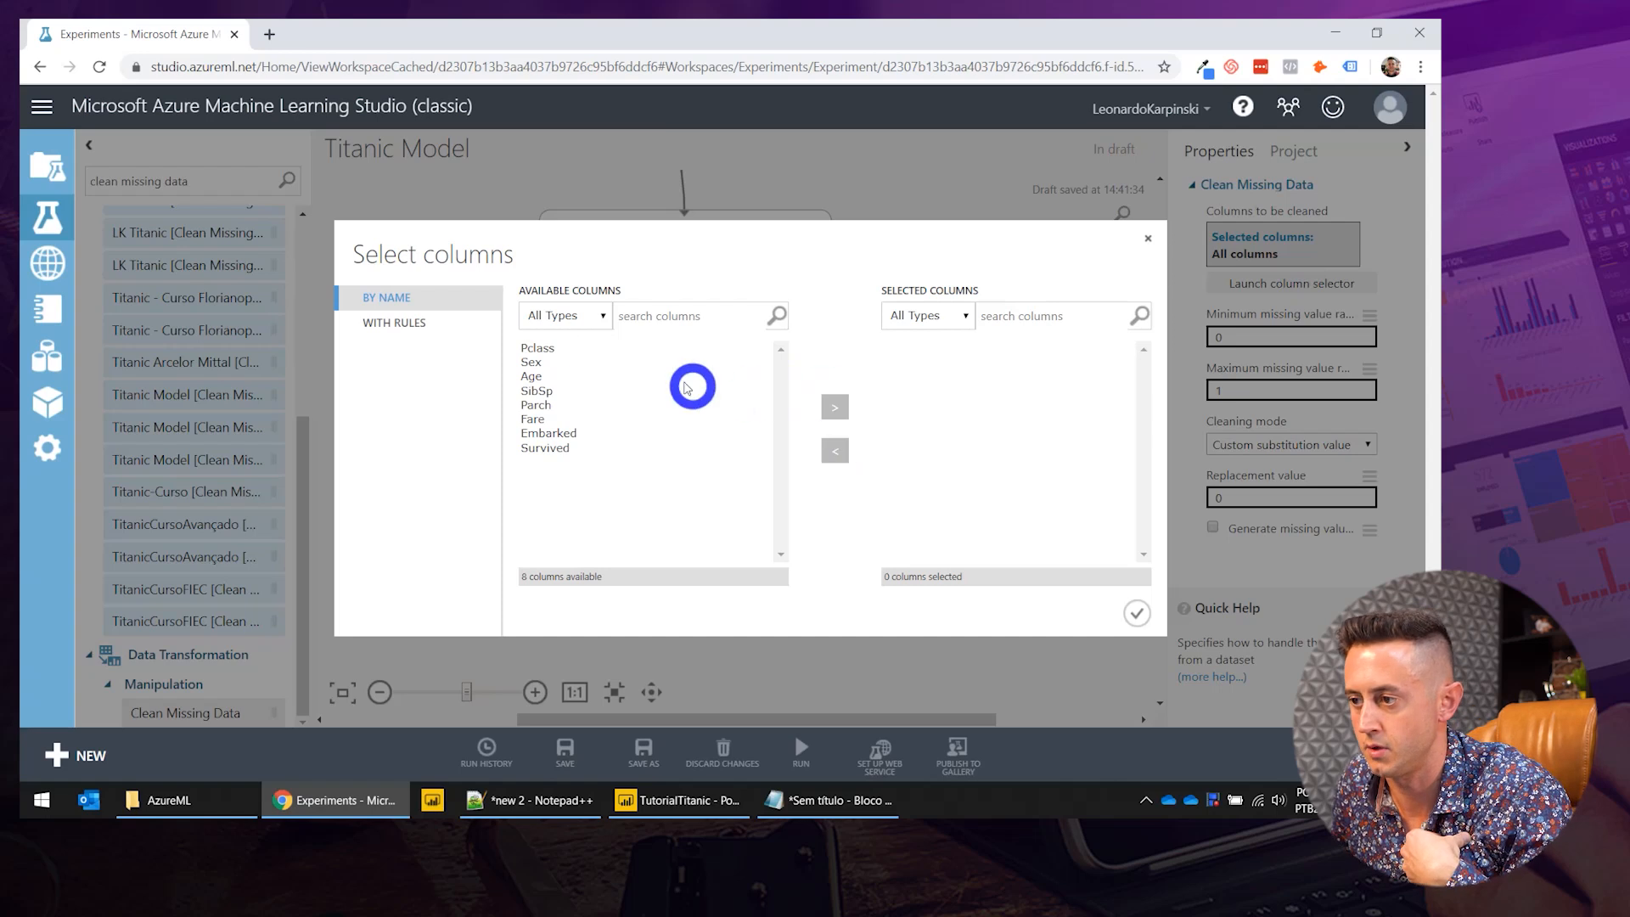
left_click(532, 376)
left_click(831, 417)
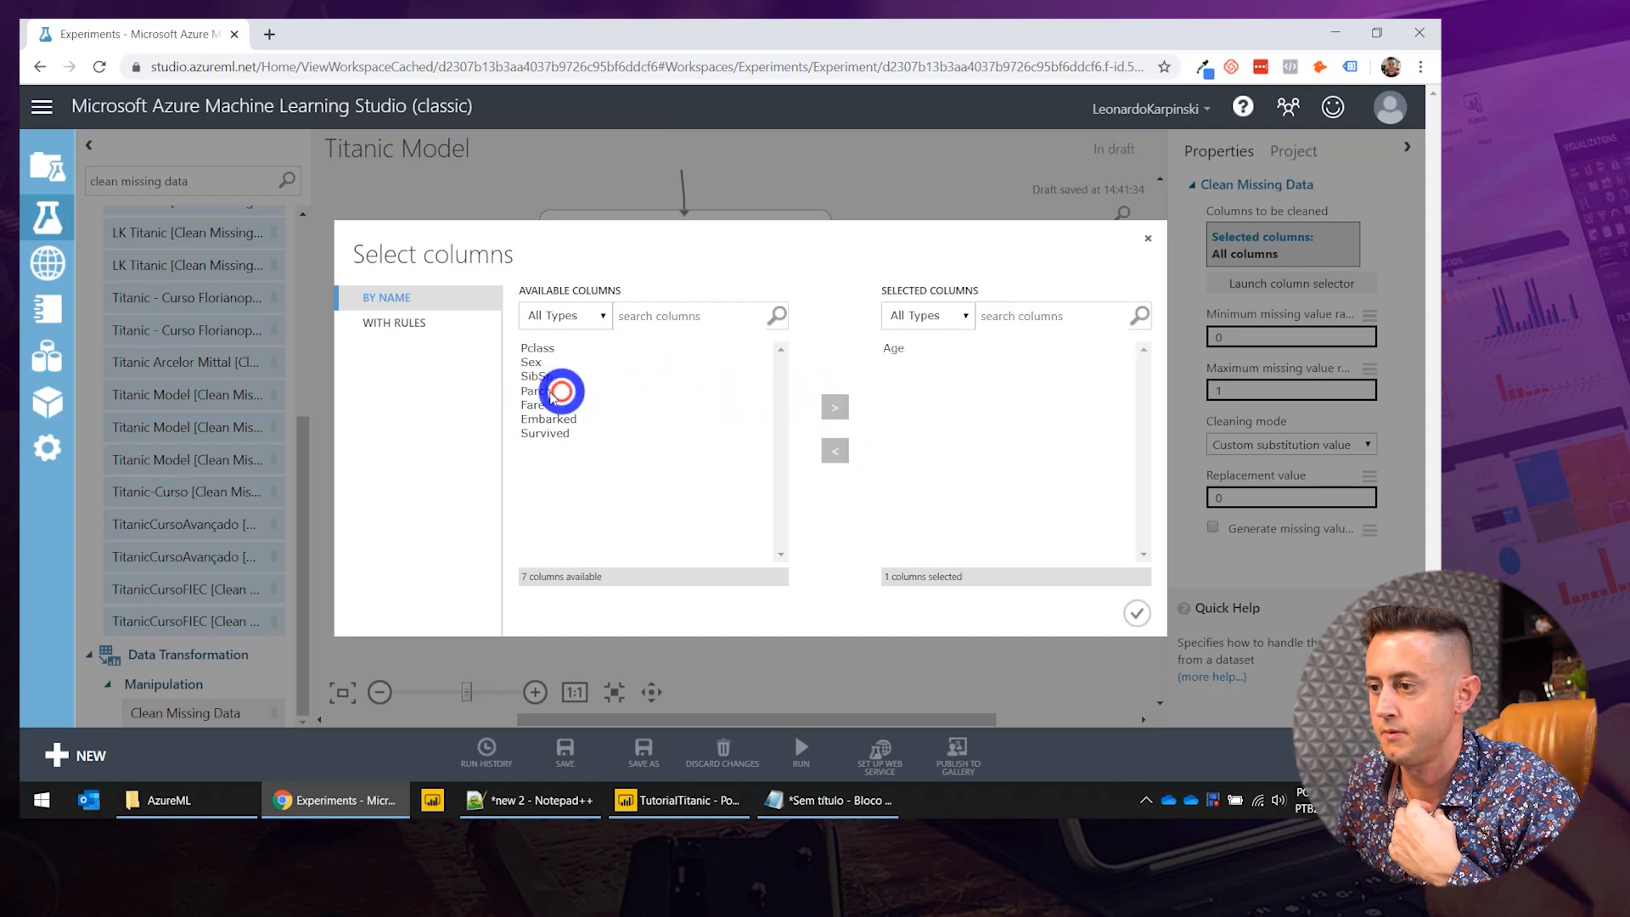
left_click(539, 405)
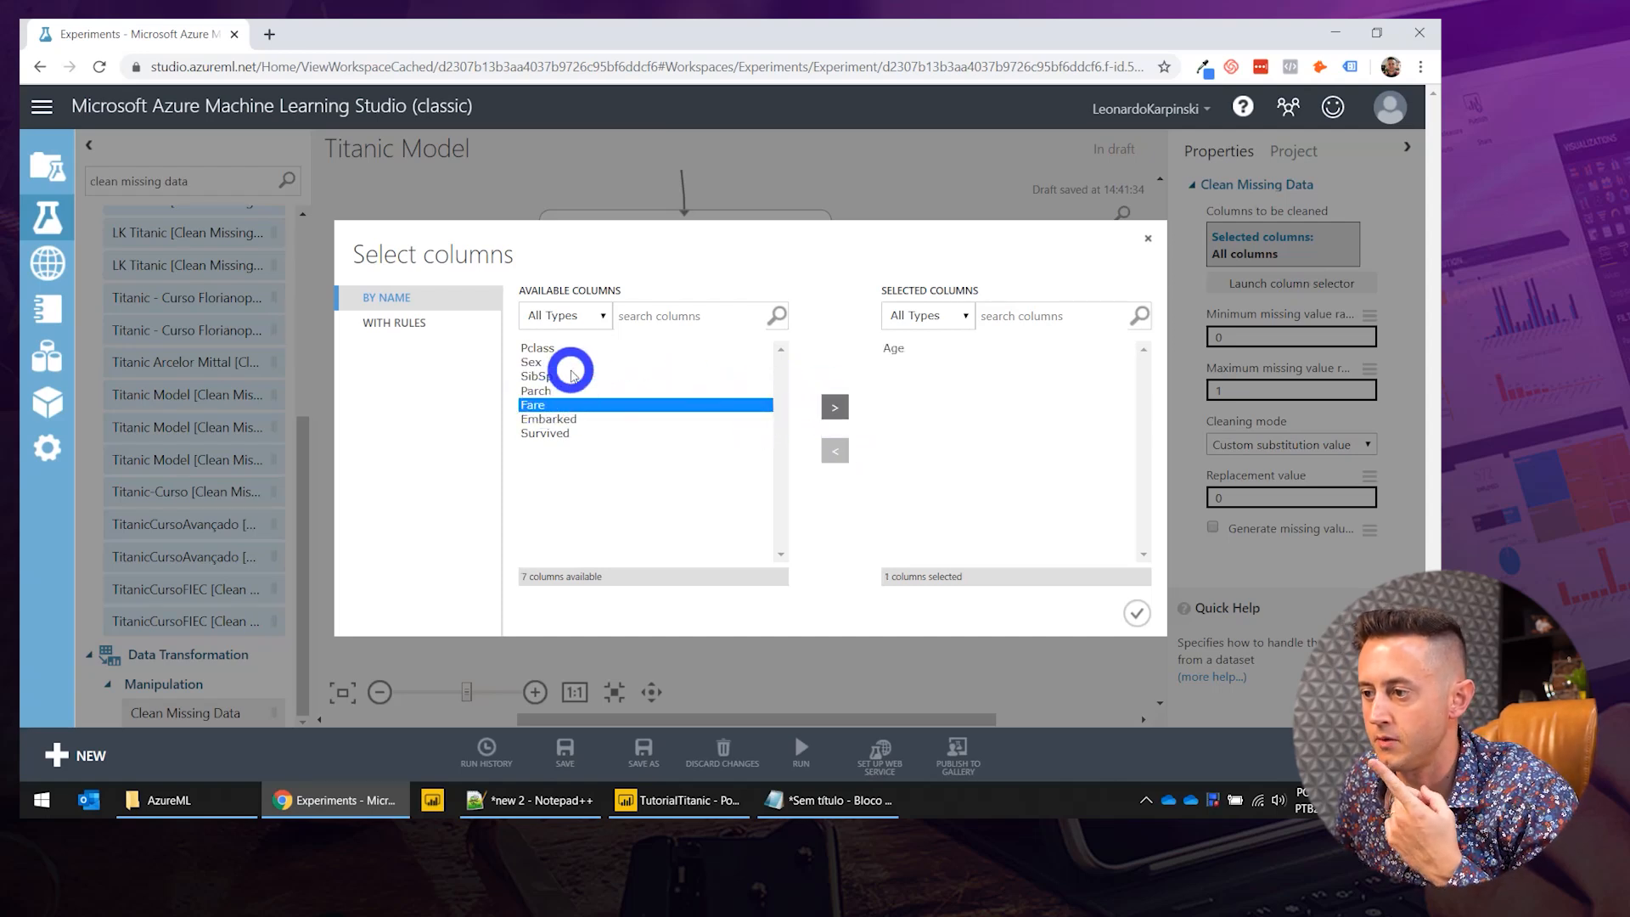
left_click(570, 419)
left_click(833, 409)
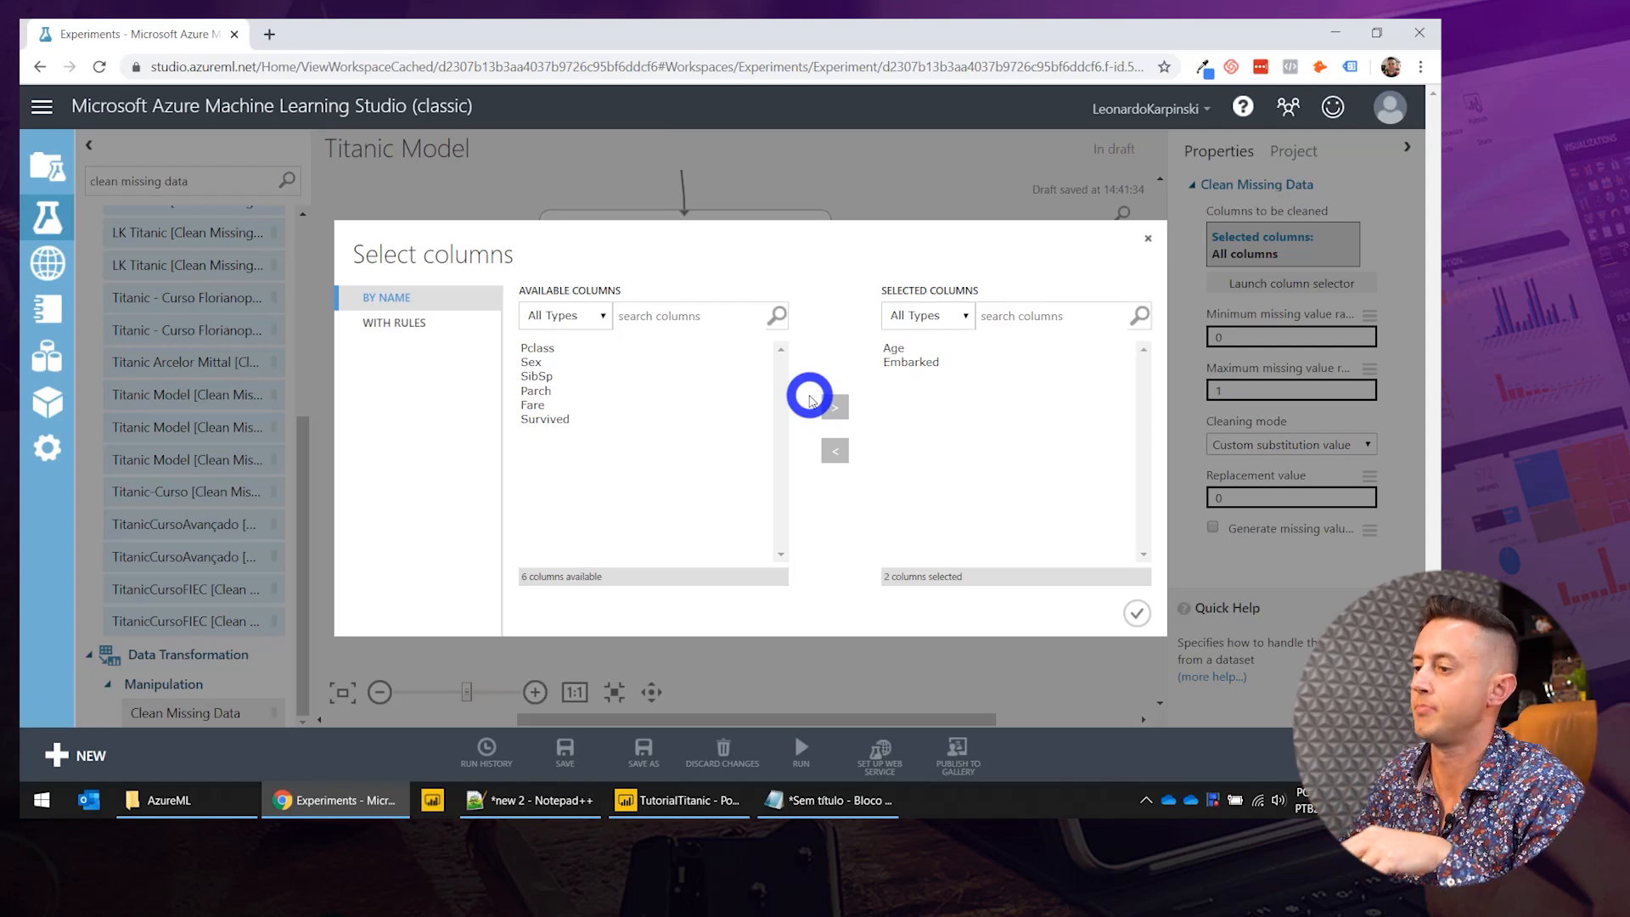
left_click(1138, 613)
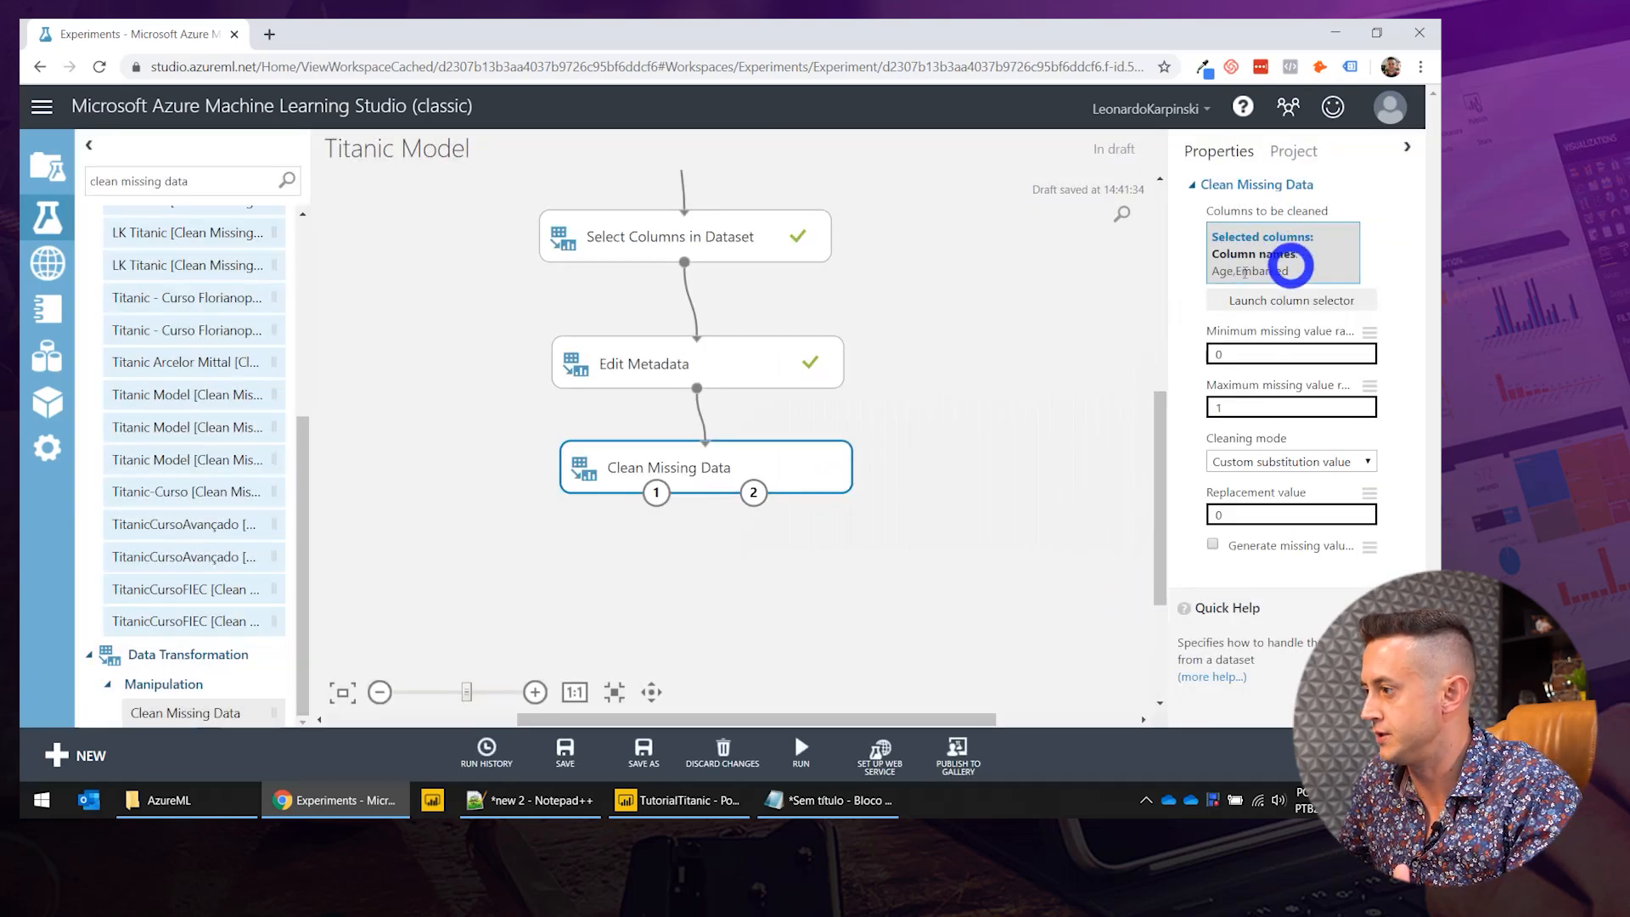
Set the Clean Missing Data cleaning mode to Replace using MICE and run that module.
left_click(1287, 461)
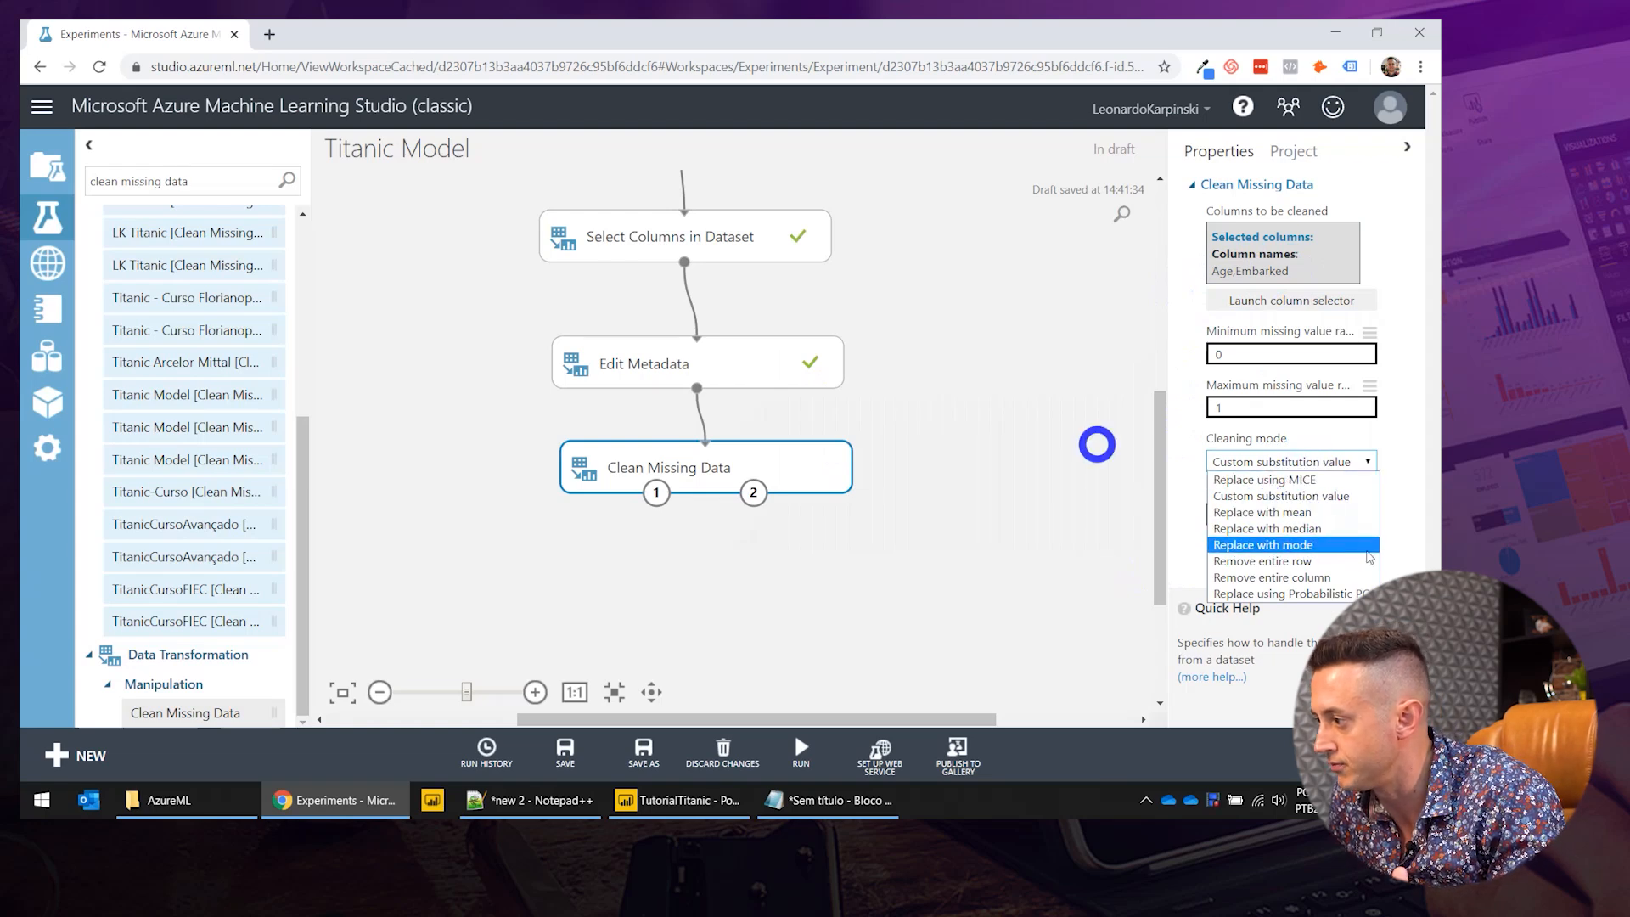
left_click(1284, 481)
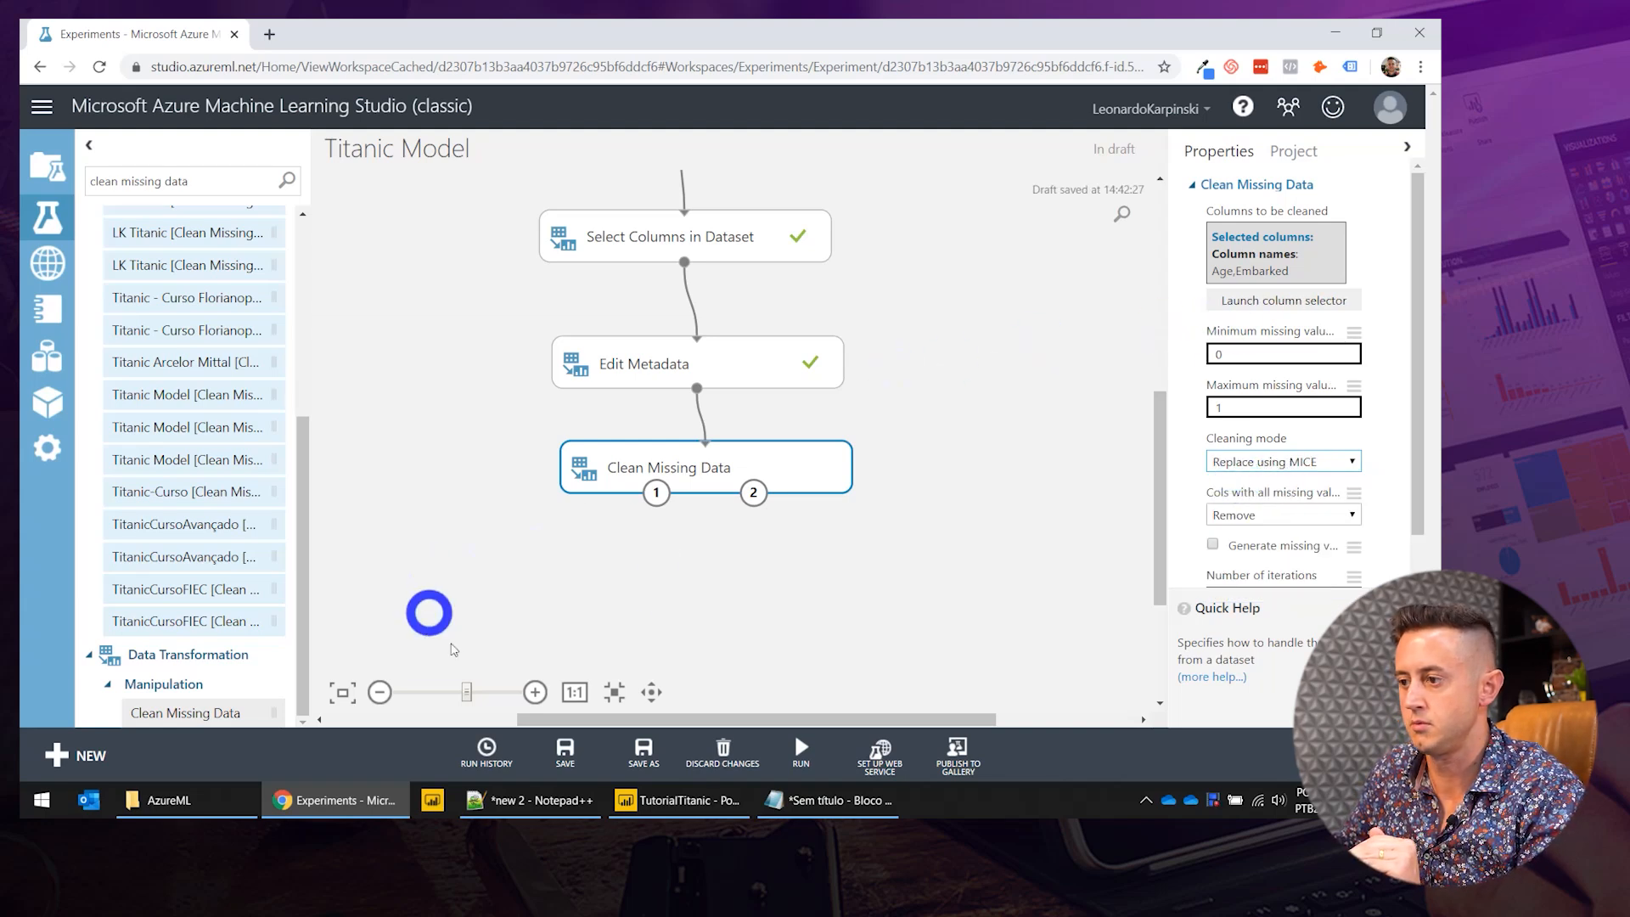
right_click(683, 459)
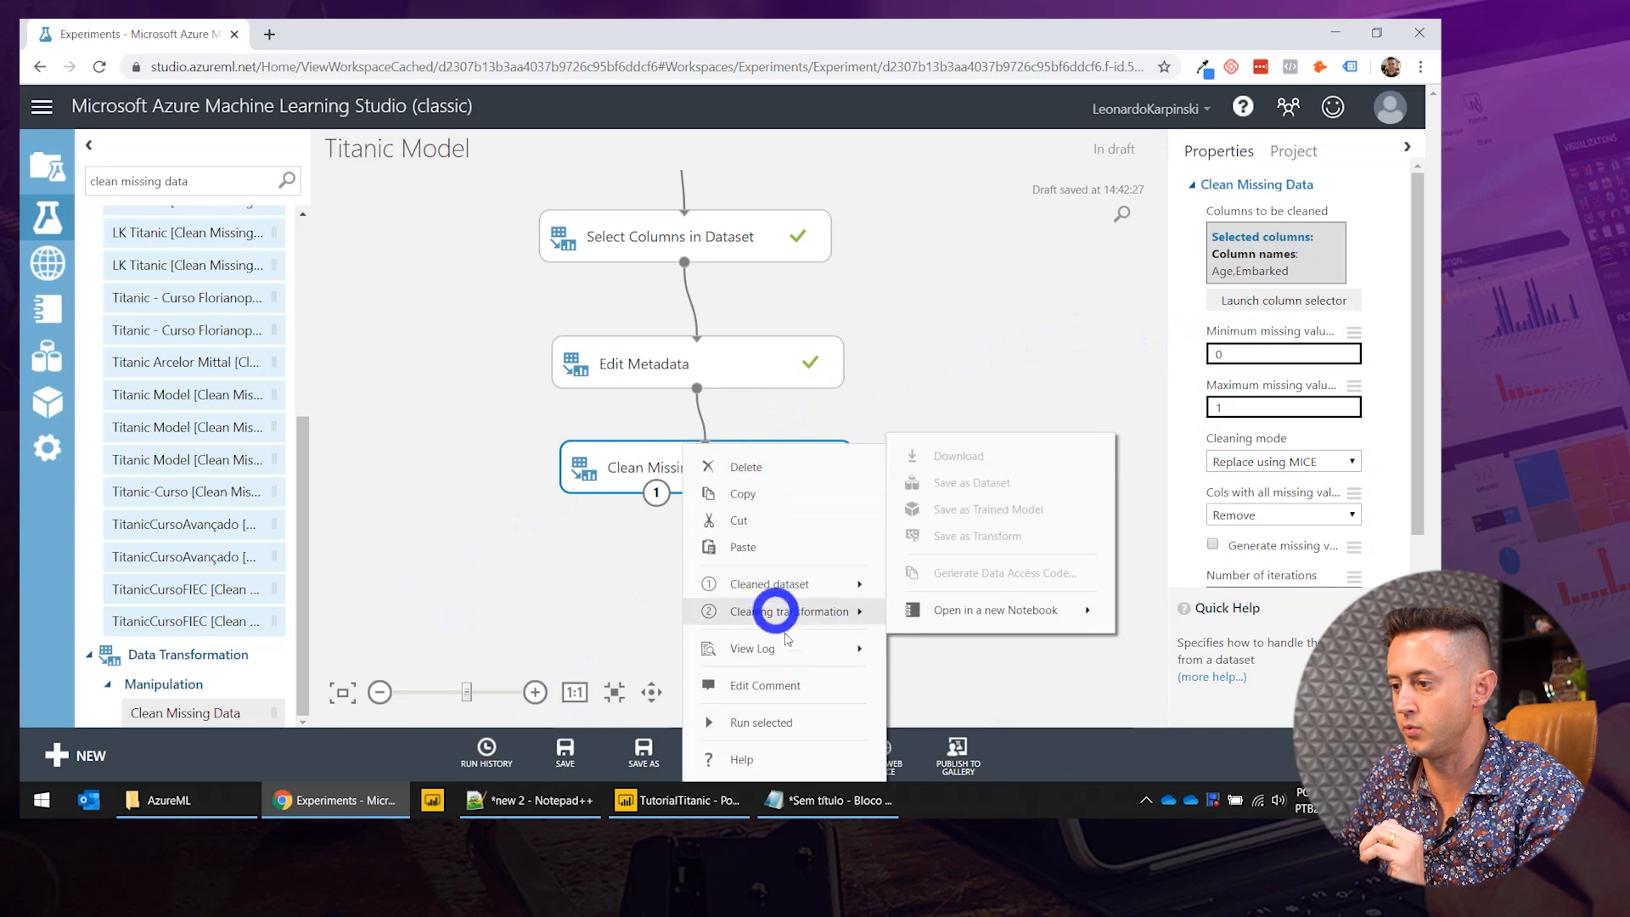
left_click(813, 732)
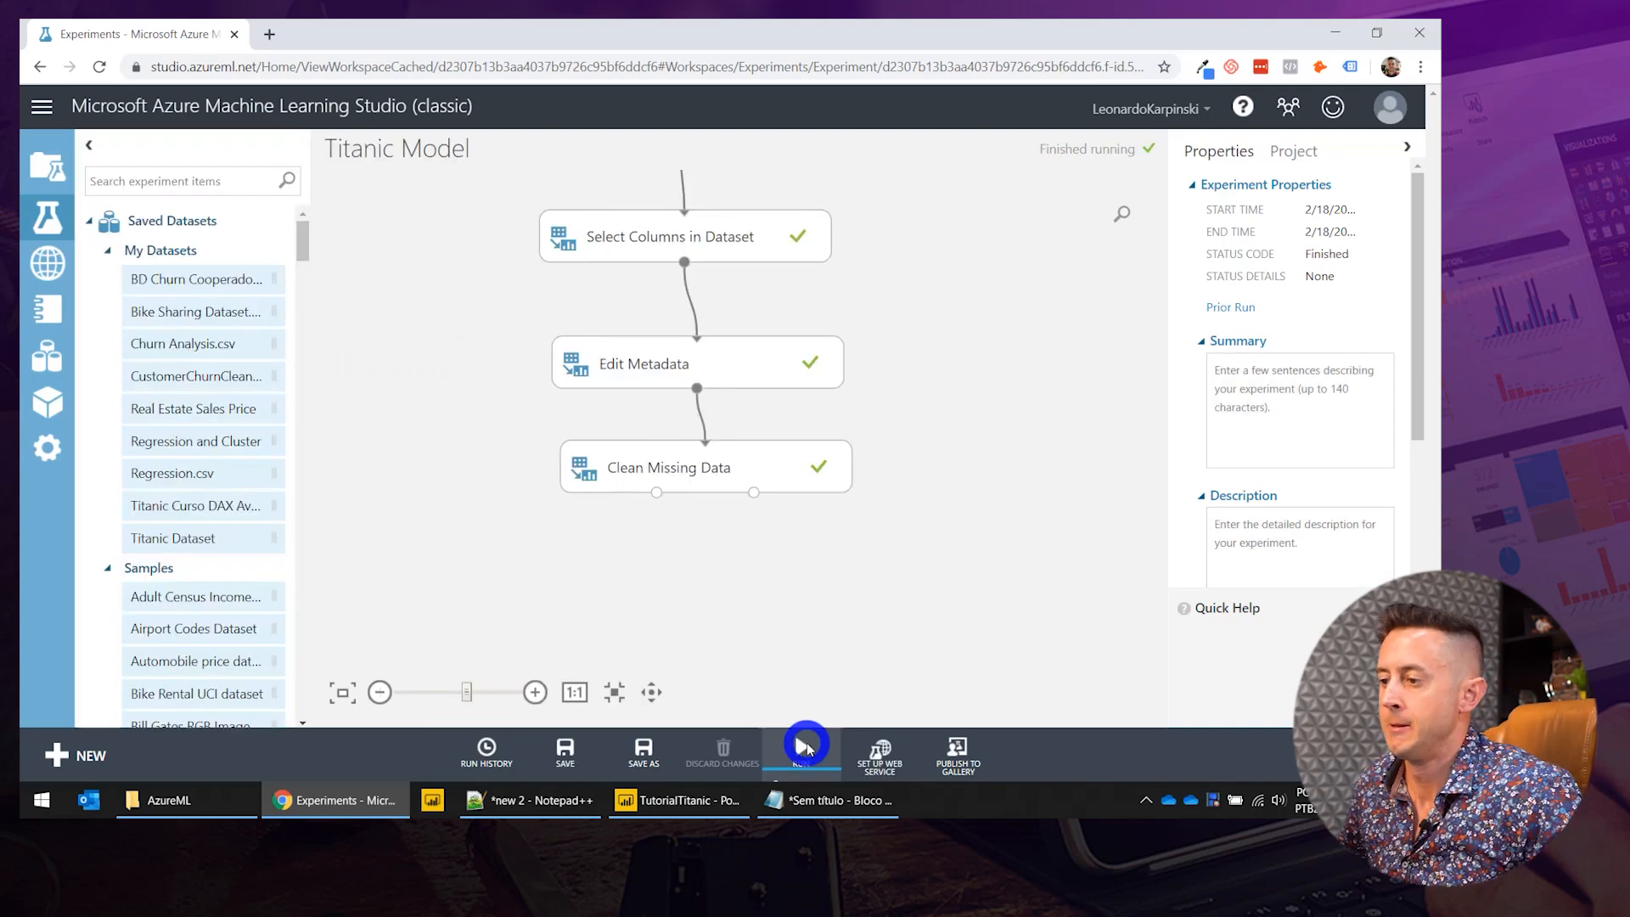
Visualize the cleaned dataset of Clean Missing Data and examine the imputed values and statistics of the Age column.
right_click(725, 467)
mouse_move(837, 586)
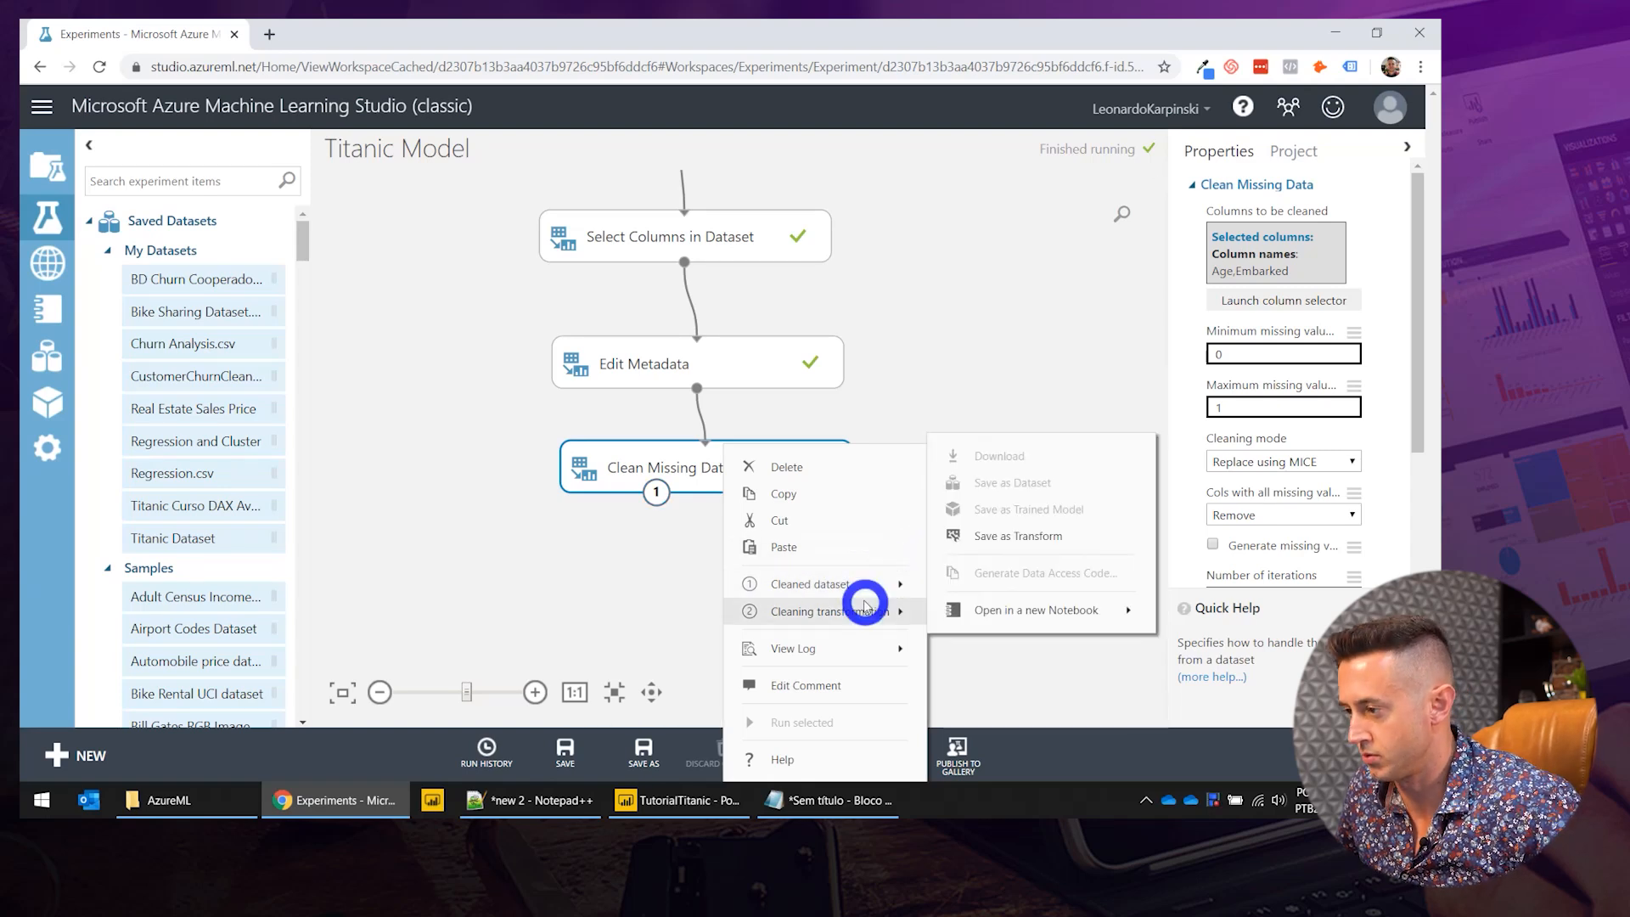
left_click(1022, 517)
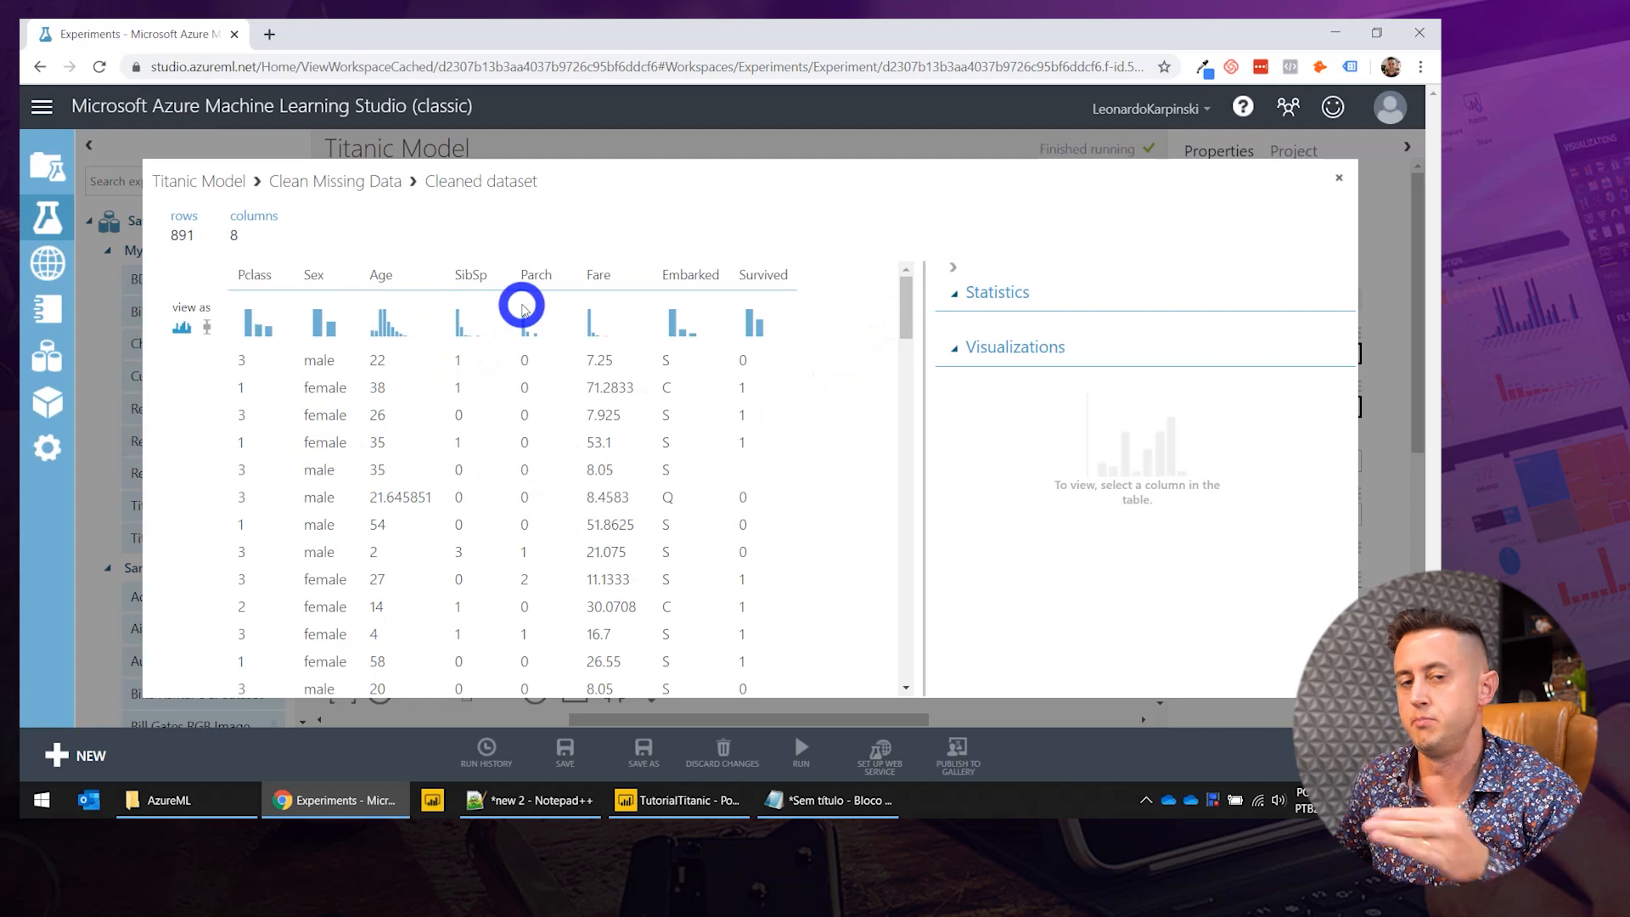
left_click_drag(371, 499, 479, 531)
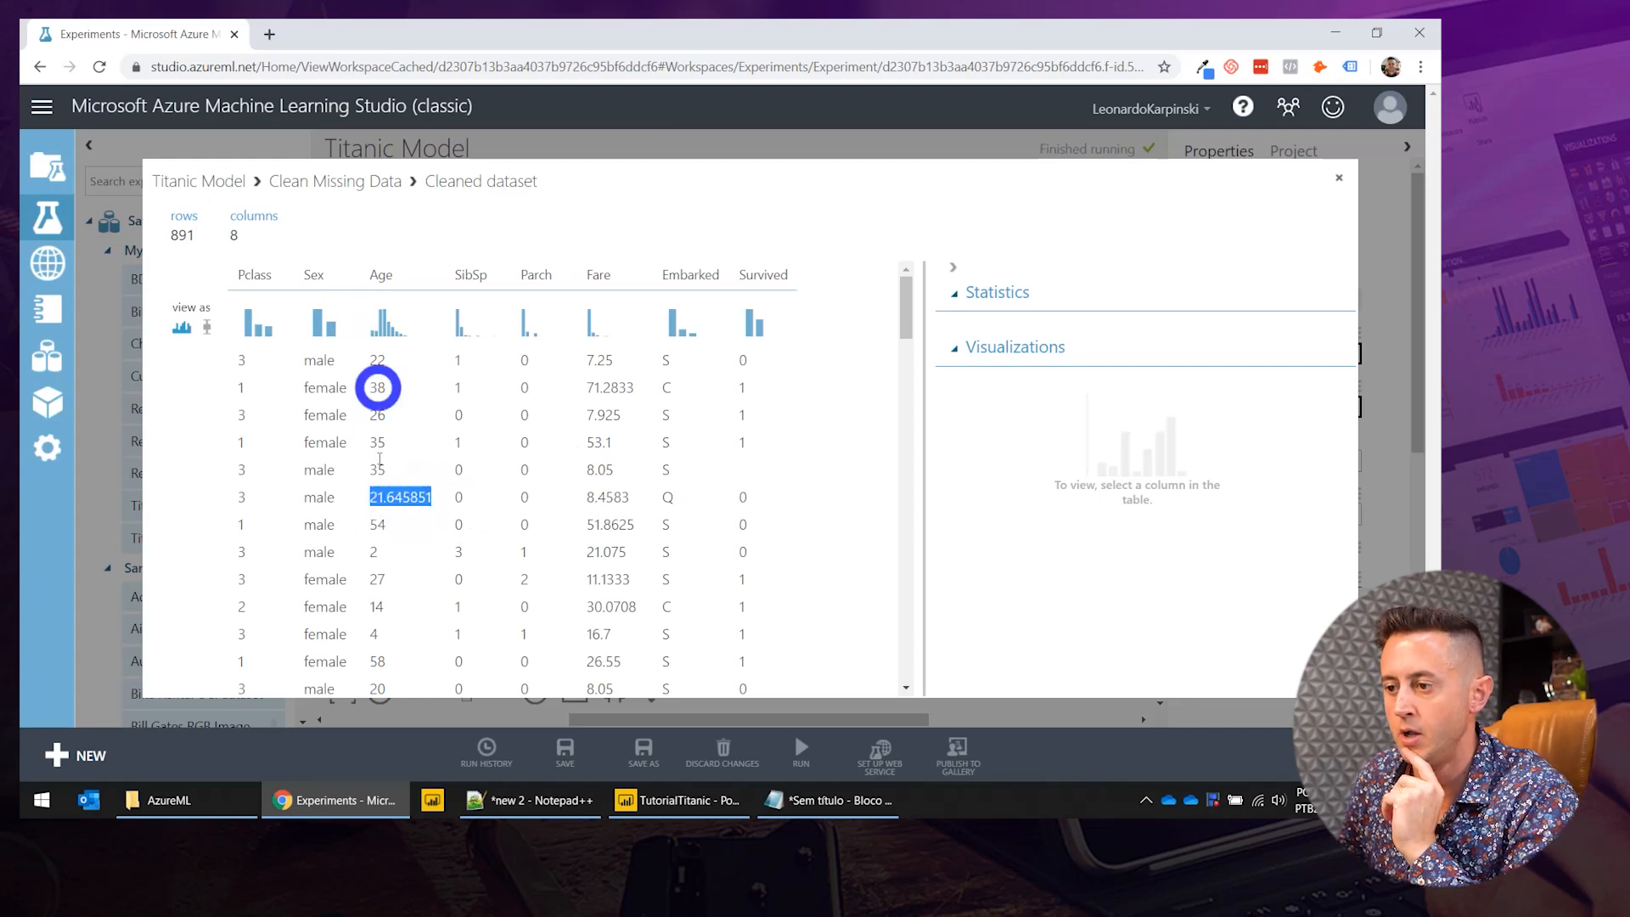
left_click(407, 497)
scroll(433, 492, "down", 3)
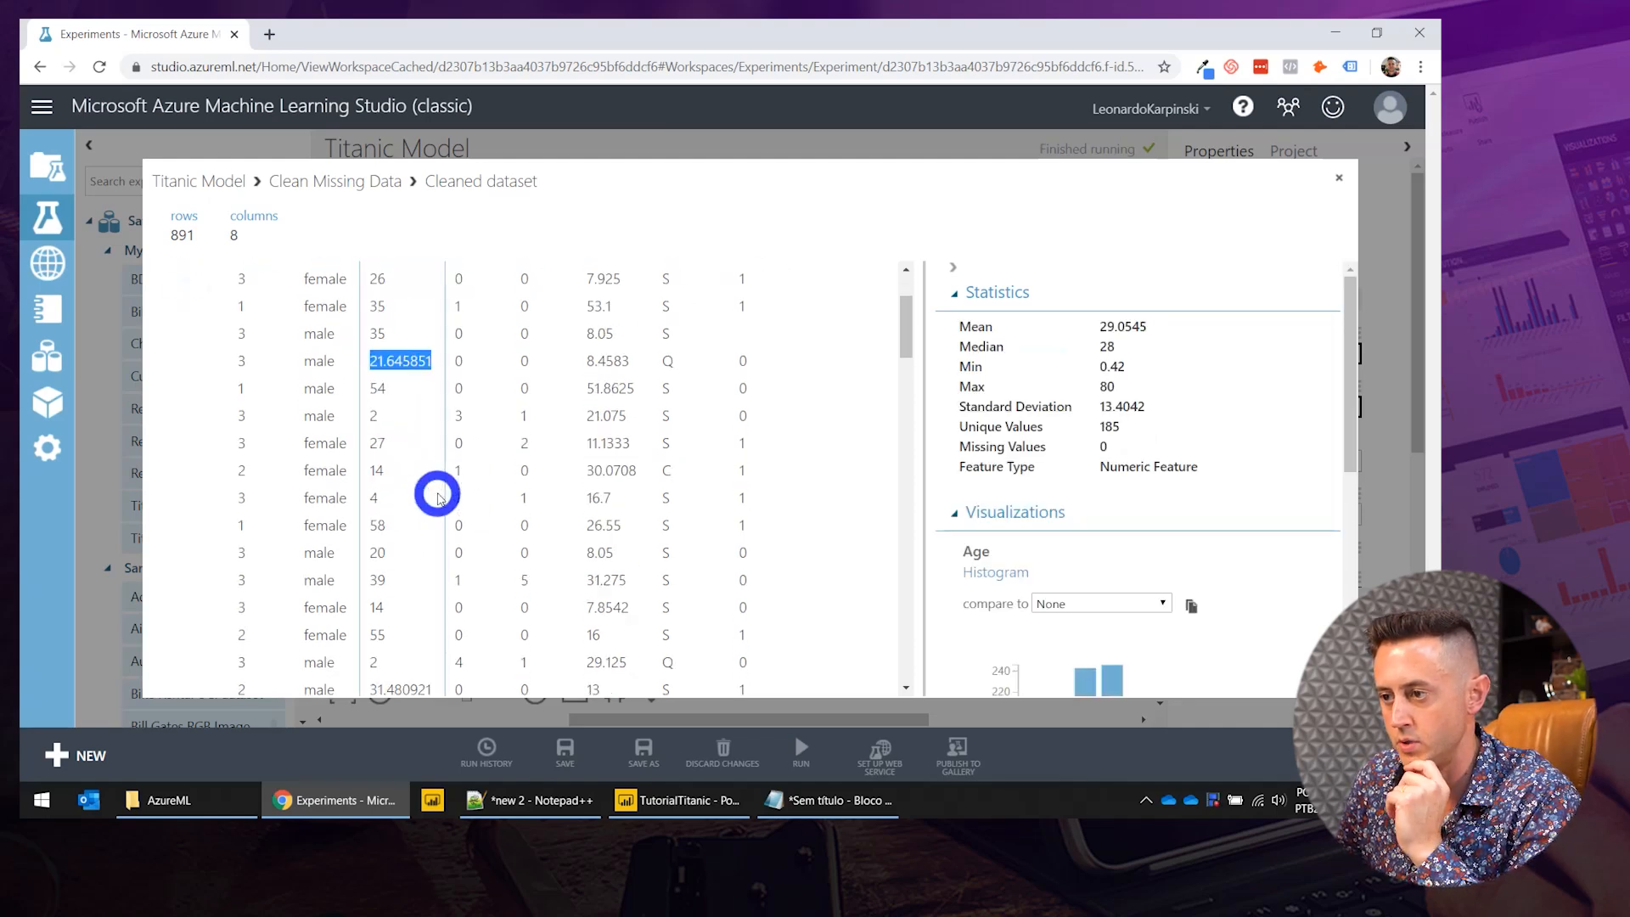
double_click(427, 545)
double_click(404, 603)
scroll(484, 578, "up", 3)
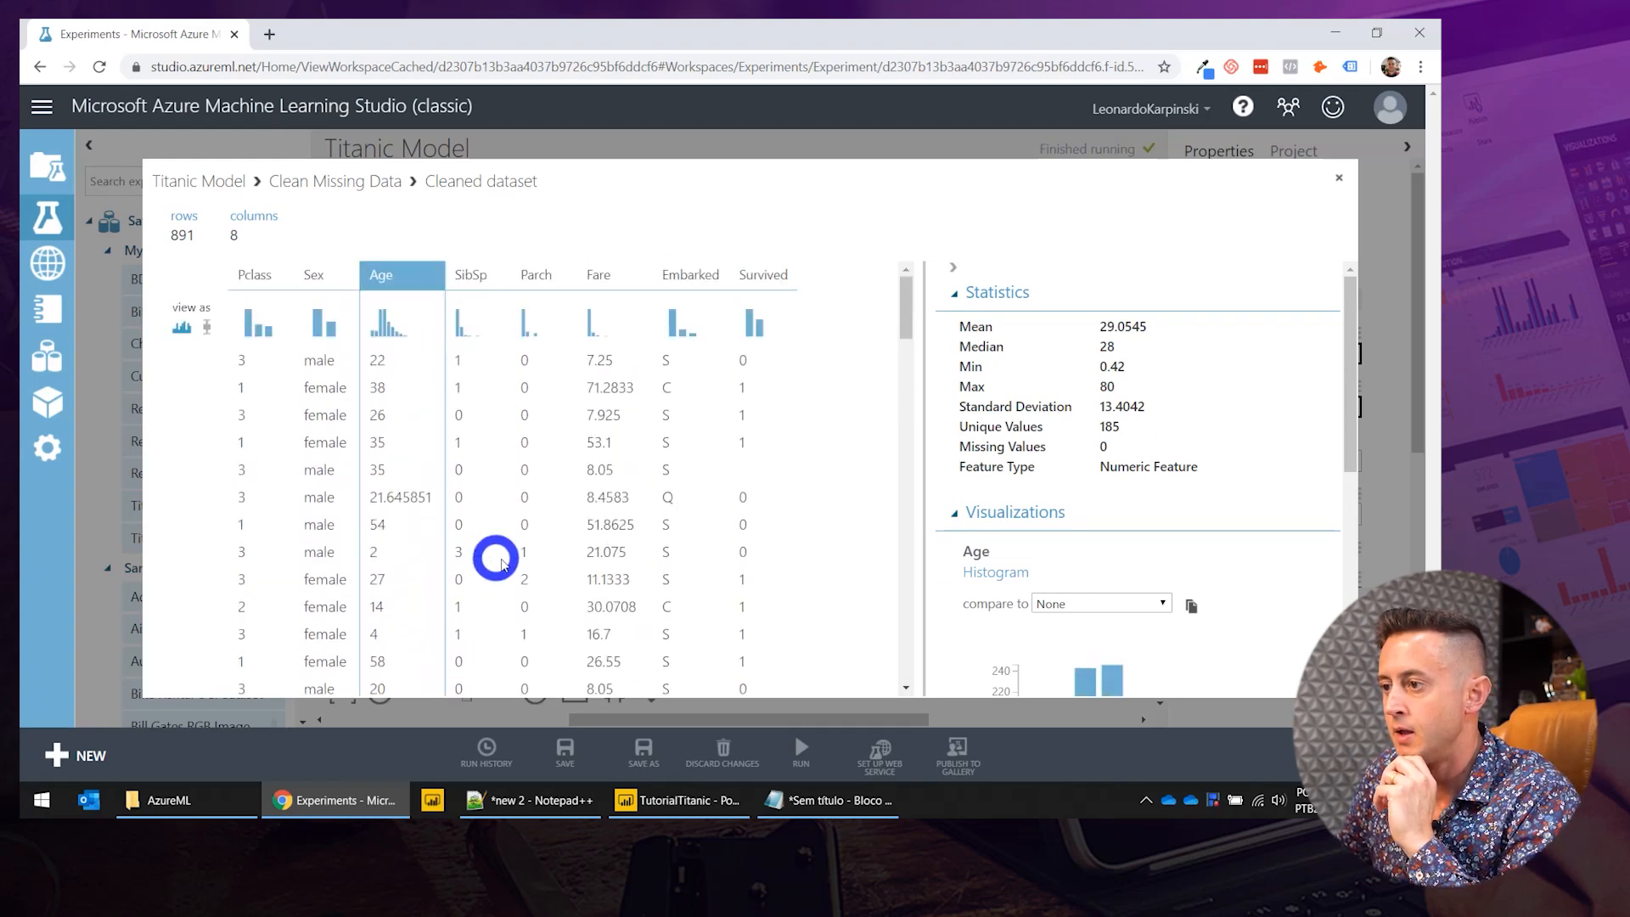
Check the missing values statistic of the Fare, Embarked and Survived columns, and close the dataset view.
left_click(606, 277)
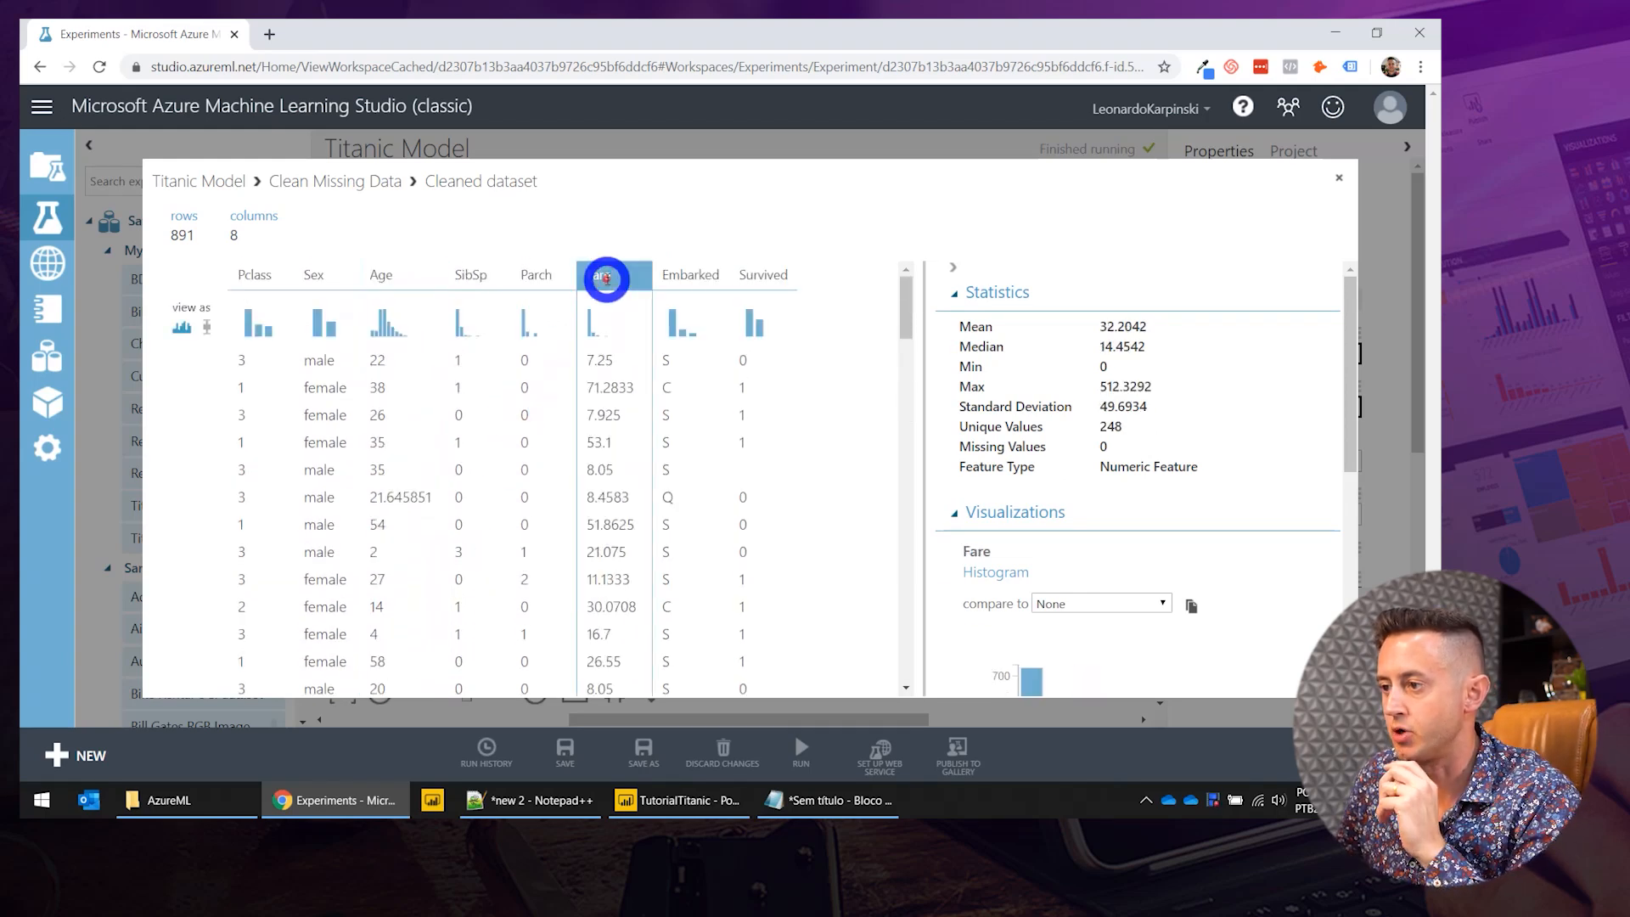
left_click(688, 272)
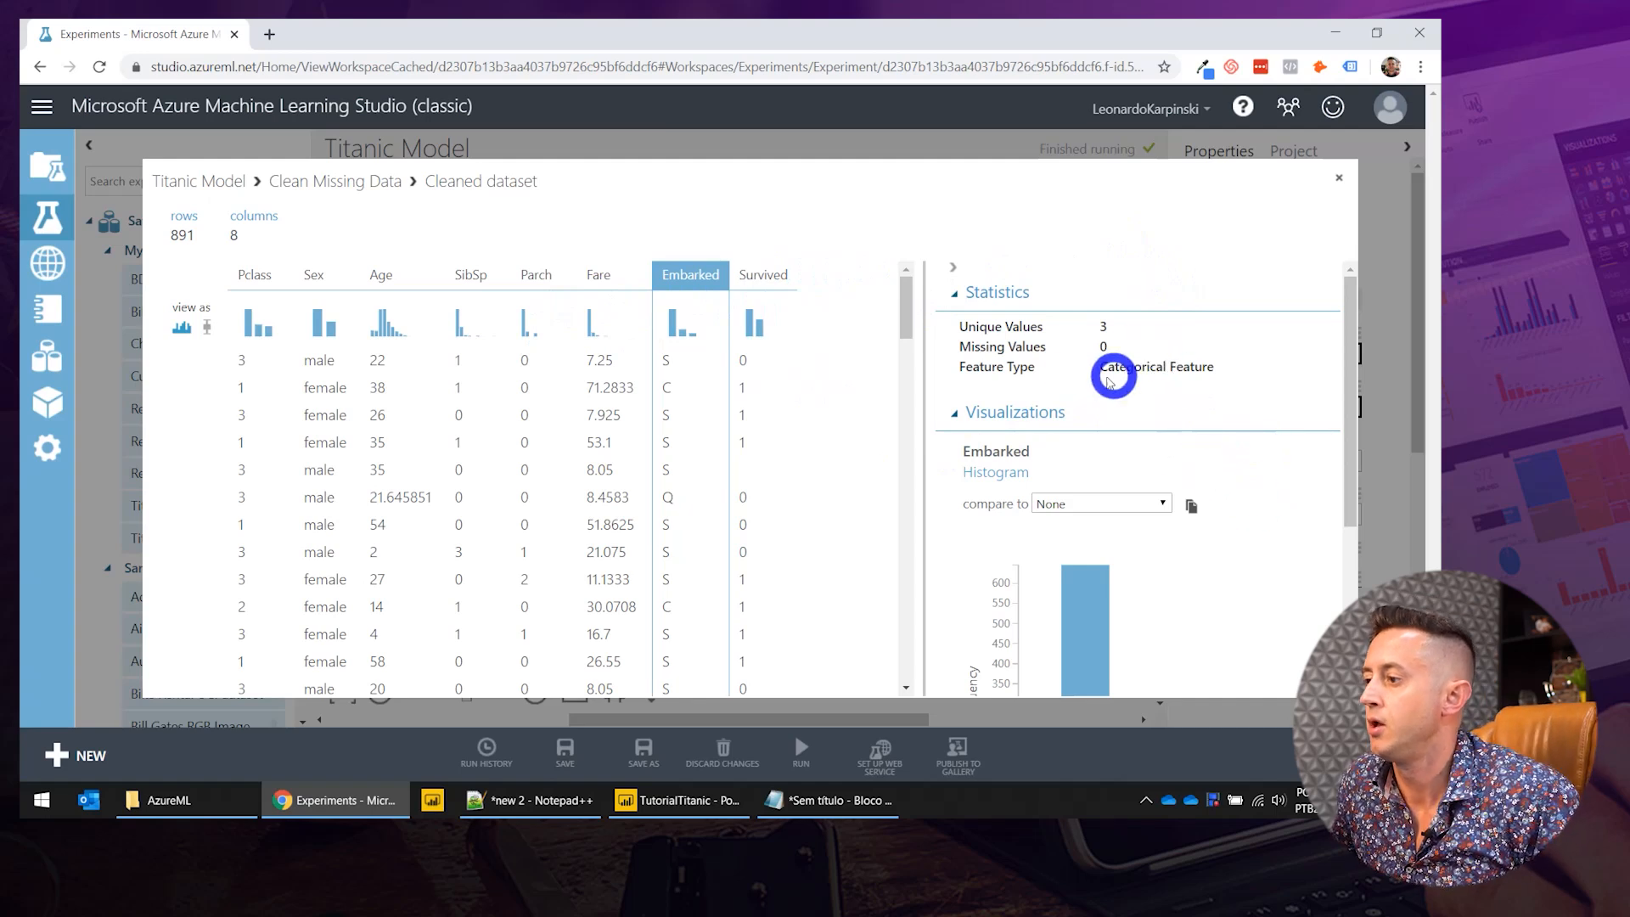
left_click_drag(965, 347, 1108, 347)
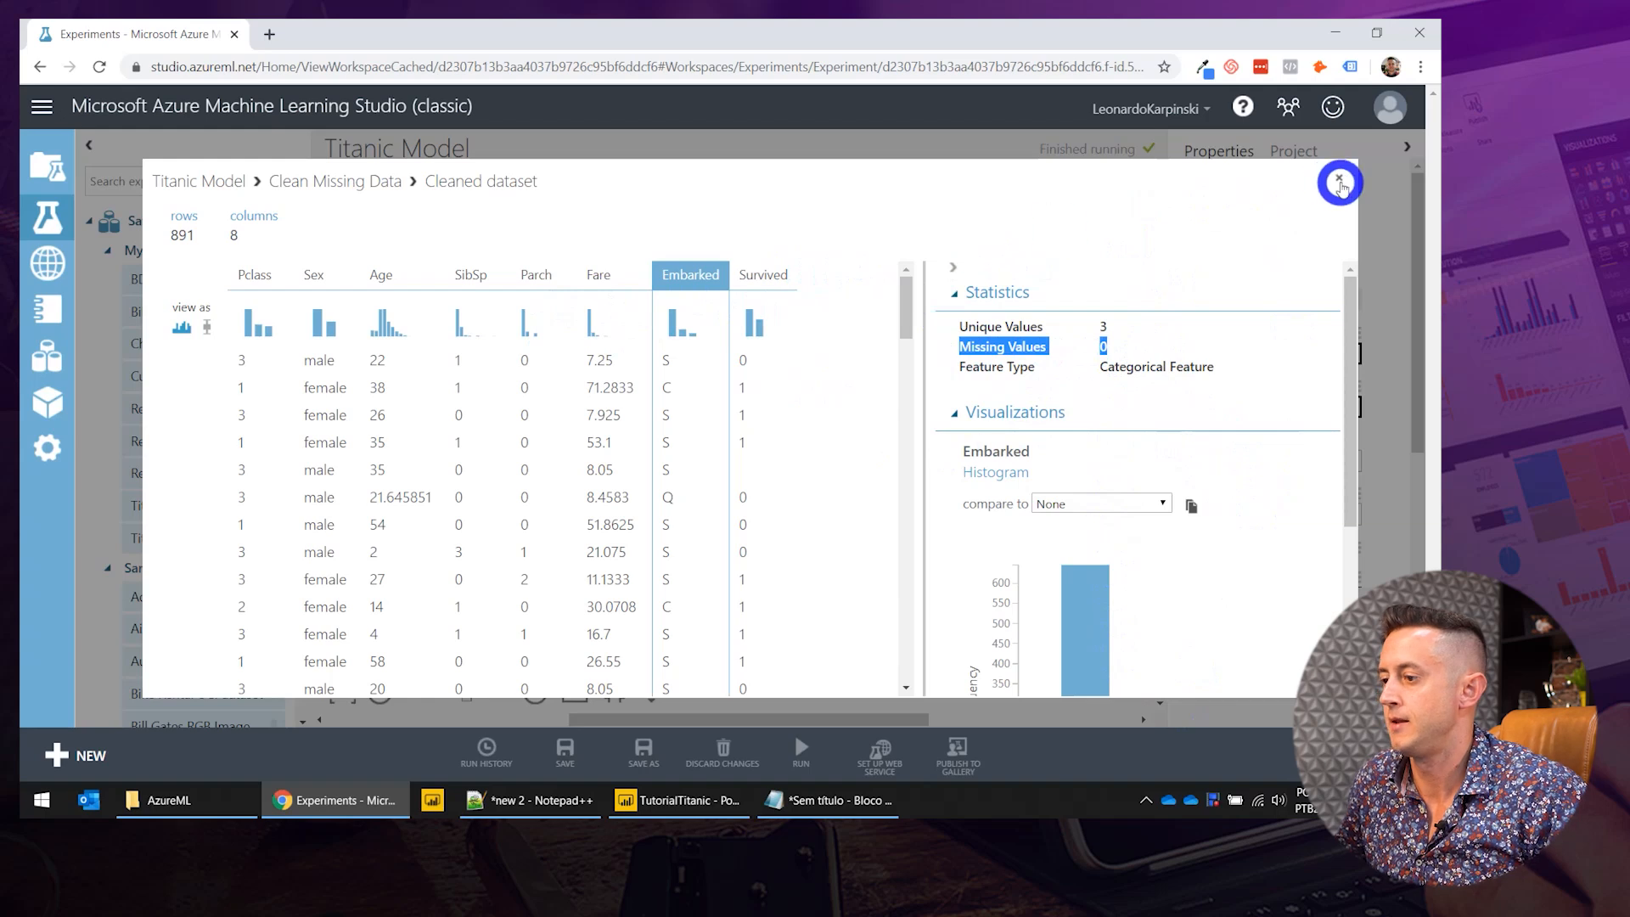
left_click(746, 473)
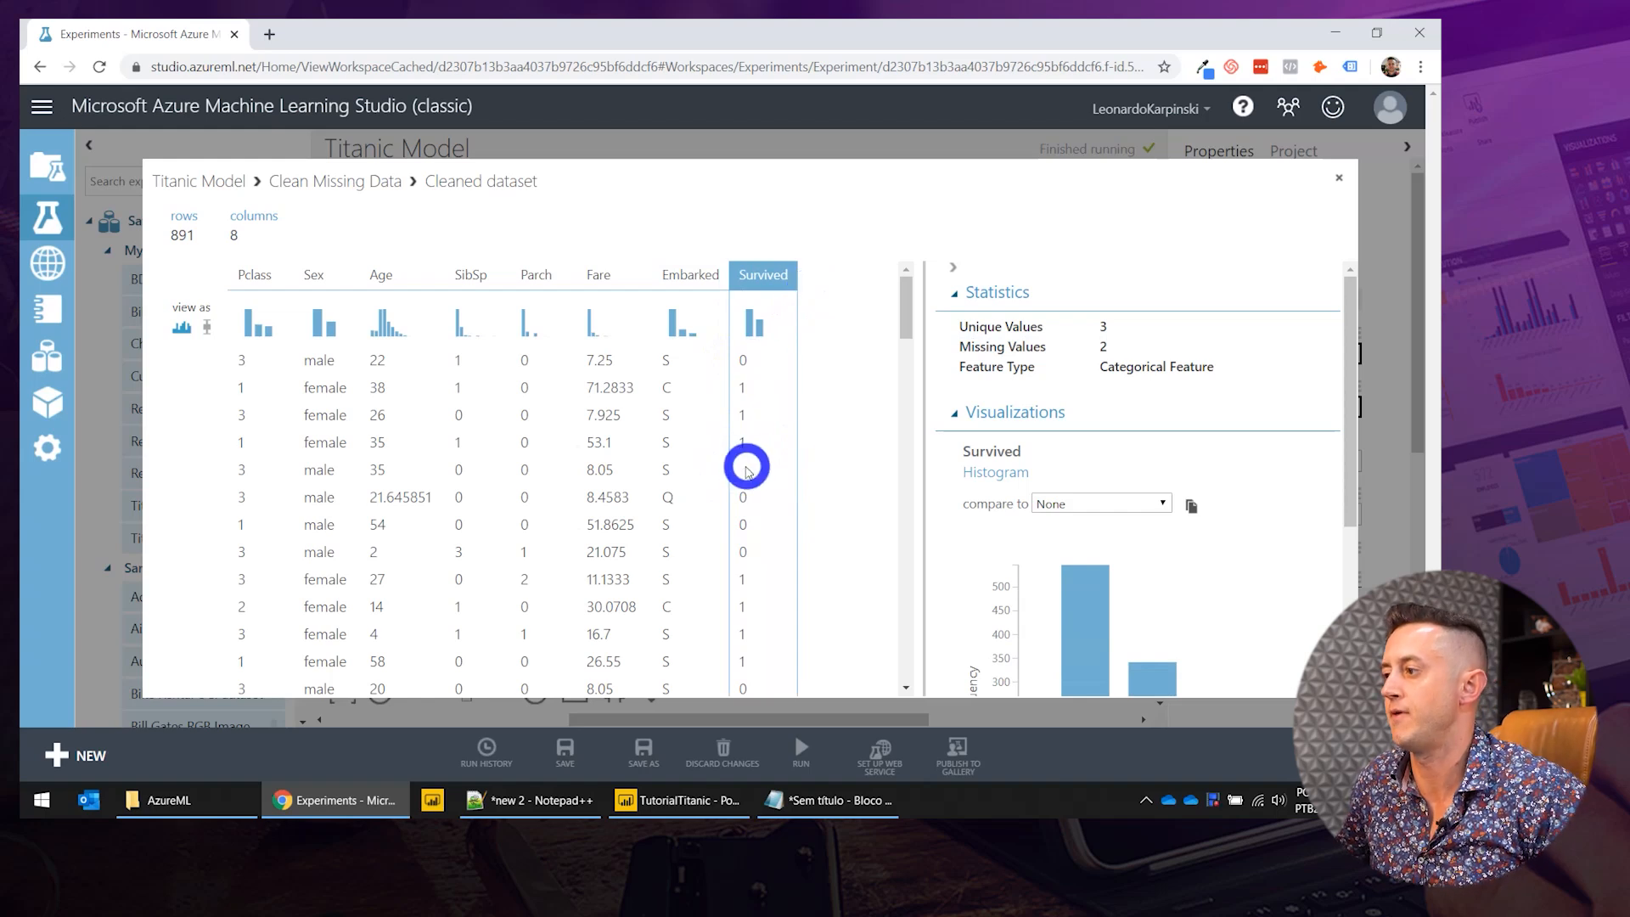
left_click(1335, 178)
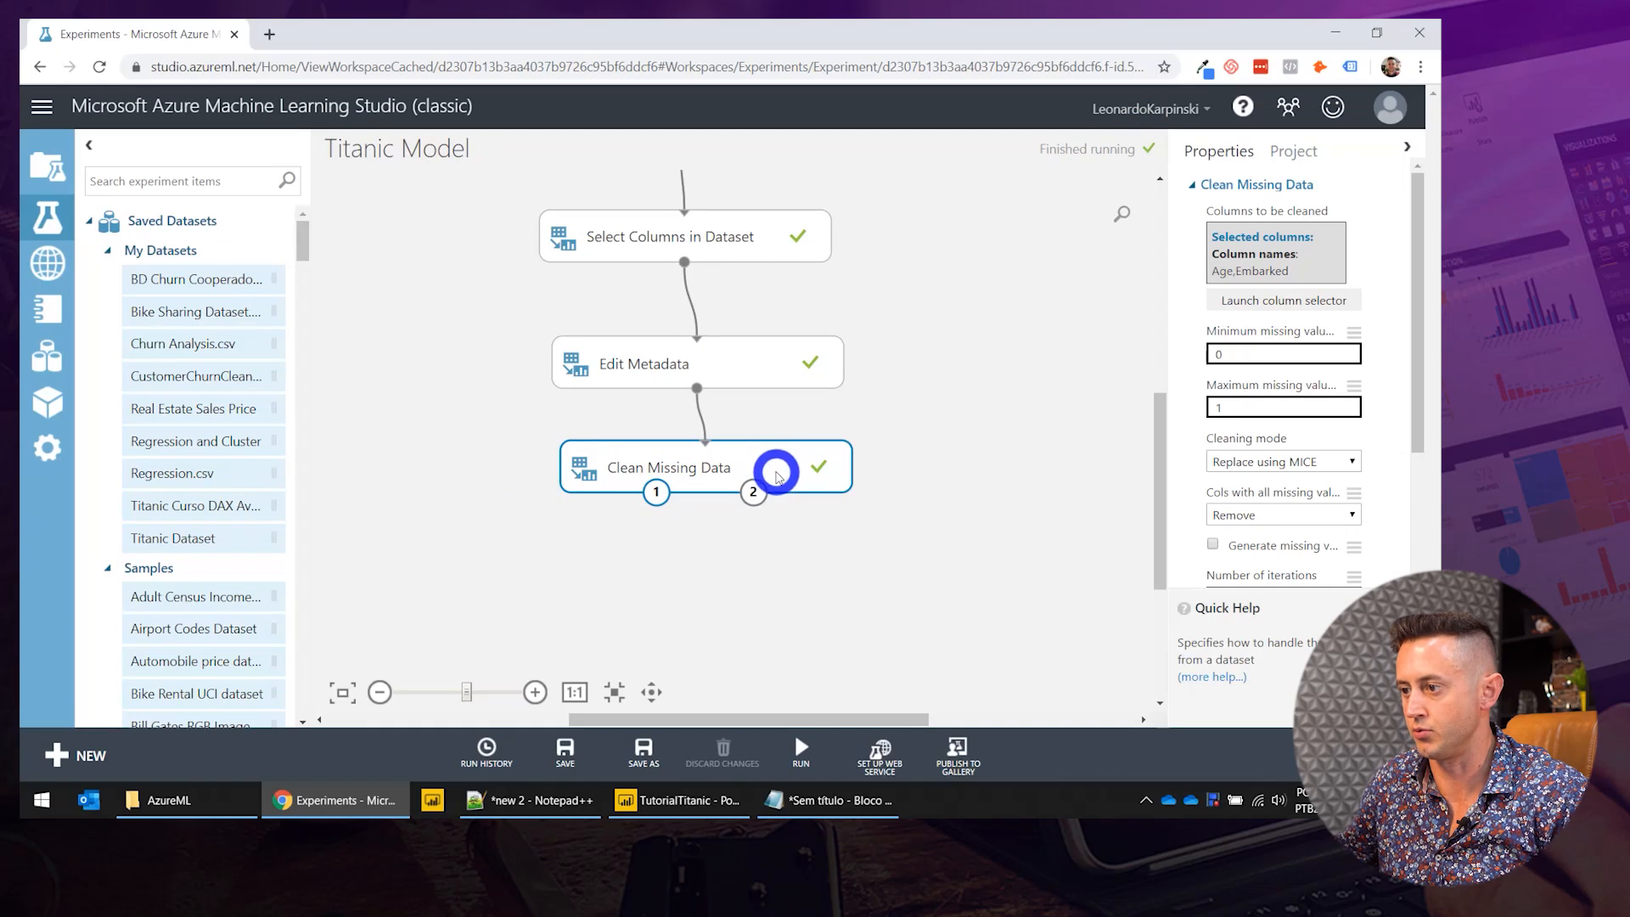
Duplicate Clean Missing Data, place the copy below the original and connect the original's cleaned dataset output to it.
key("ctrl+c")
key("ctrl+v")
left_click_drag(772, 484, 709, 571)
left_click_drag(657, 493, 678, 591)
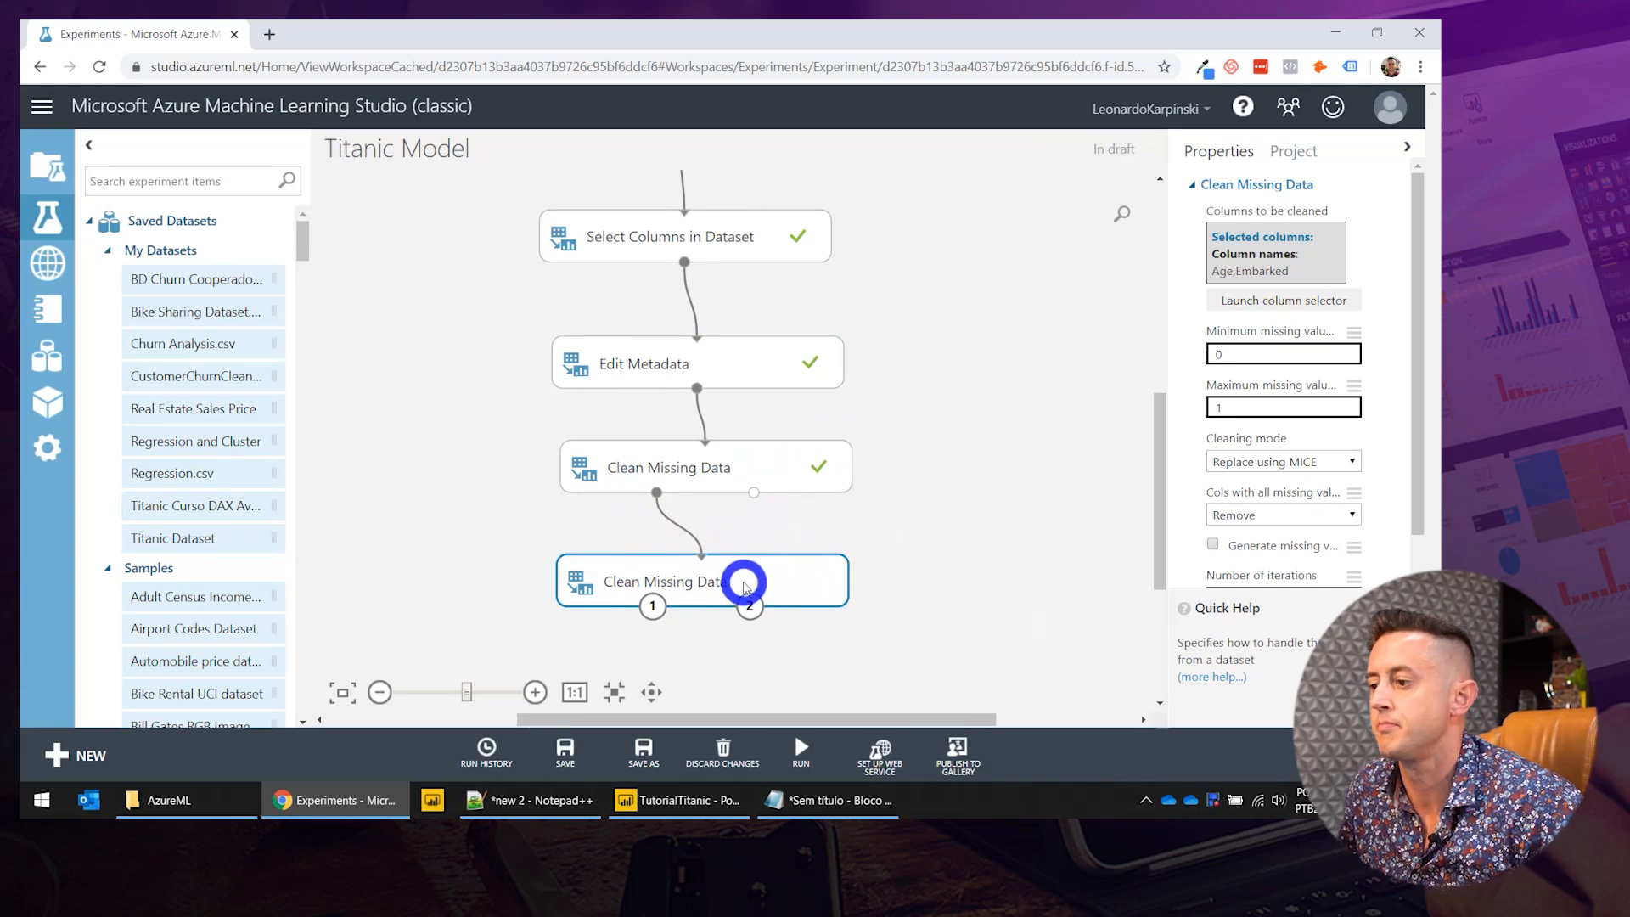
left_click_drag(746, 577, 762, 574)
In the second Clean Missing Data, replace the selected columns Age and Embarked with Survived only.
left_click(698, 580)
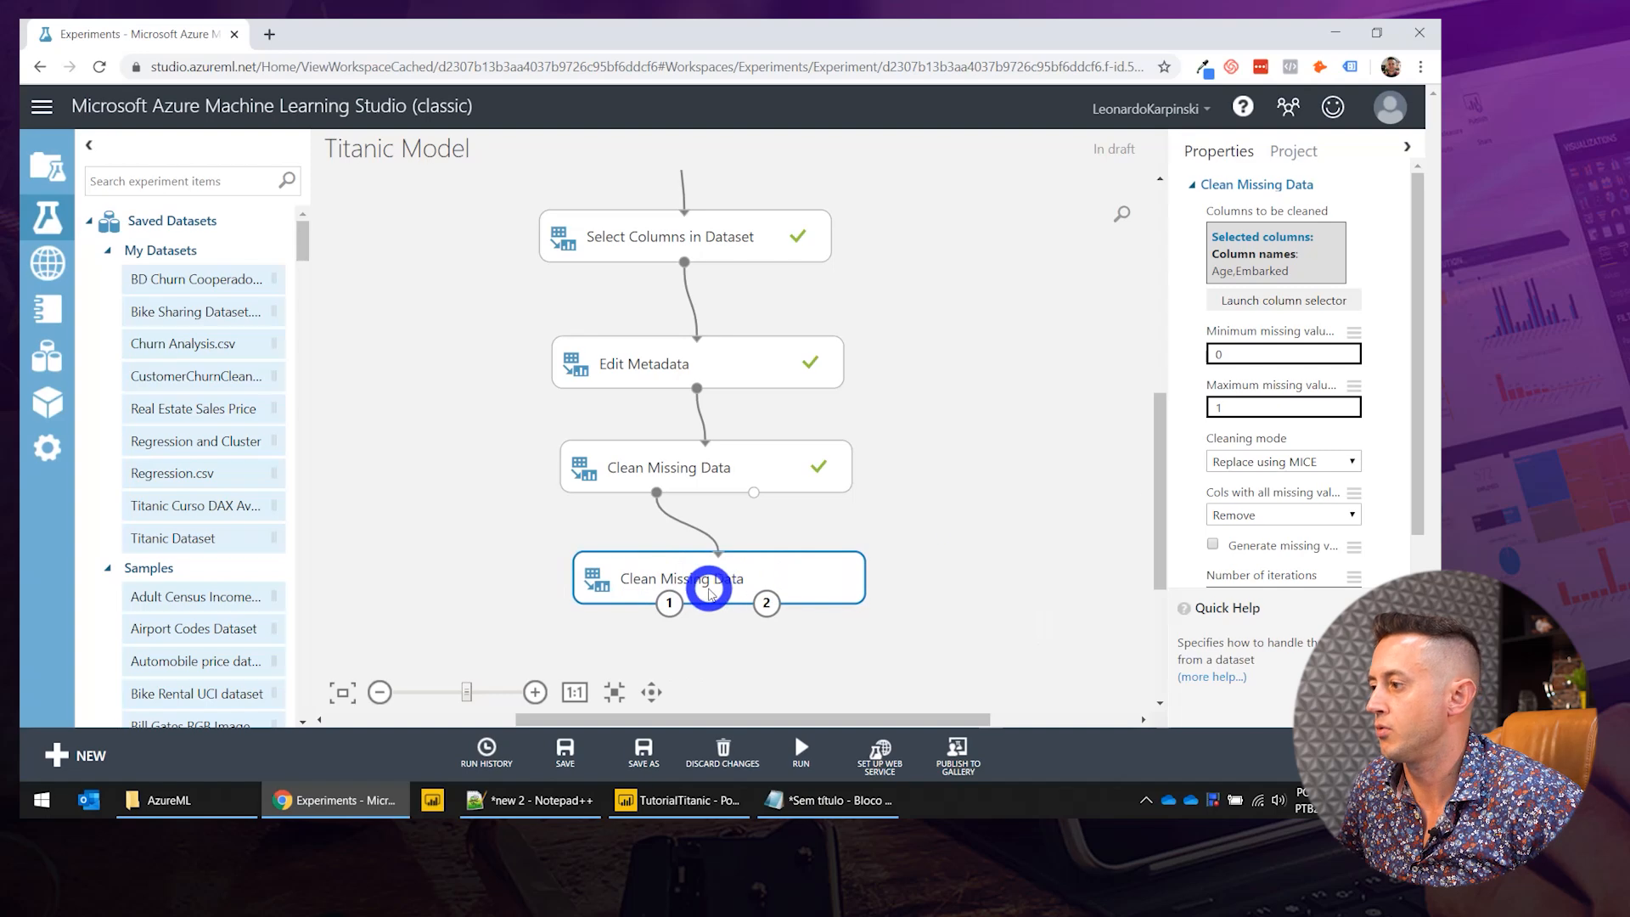
left_click(1260, 301)
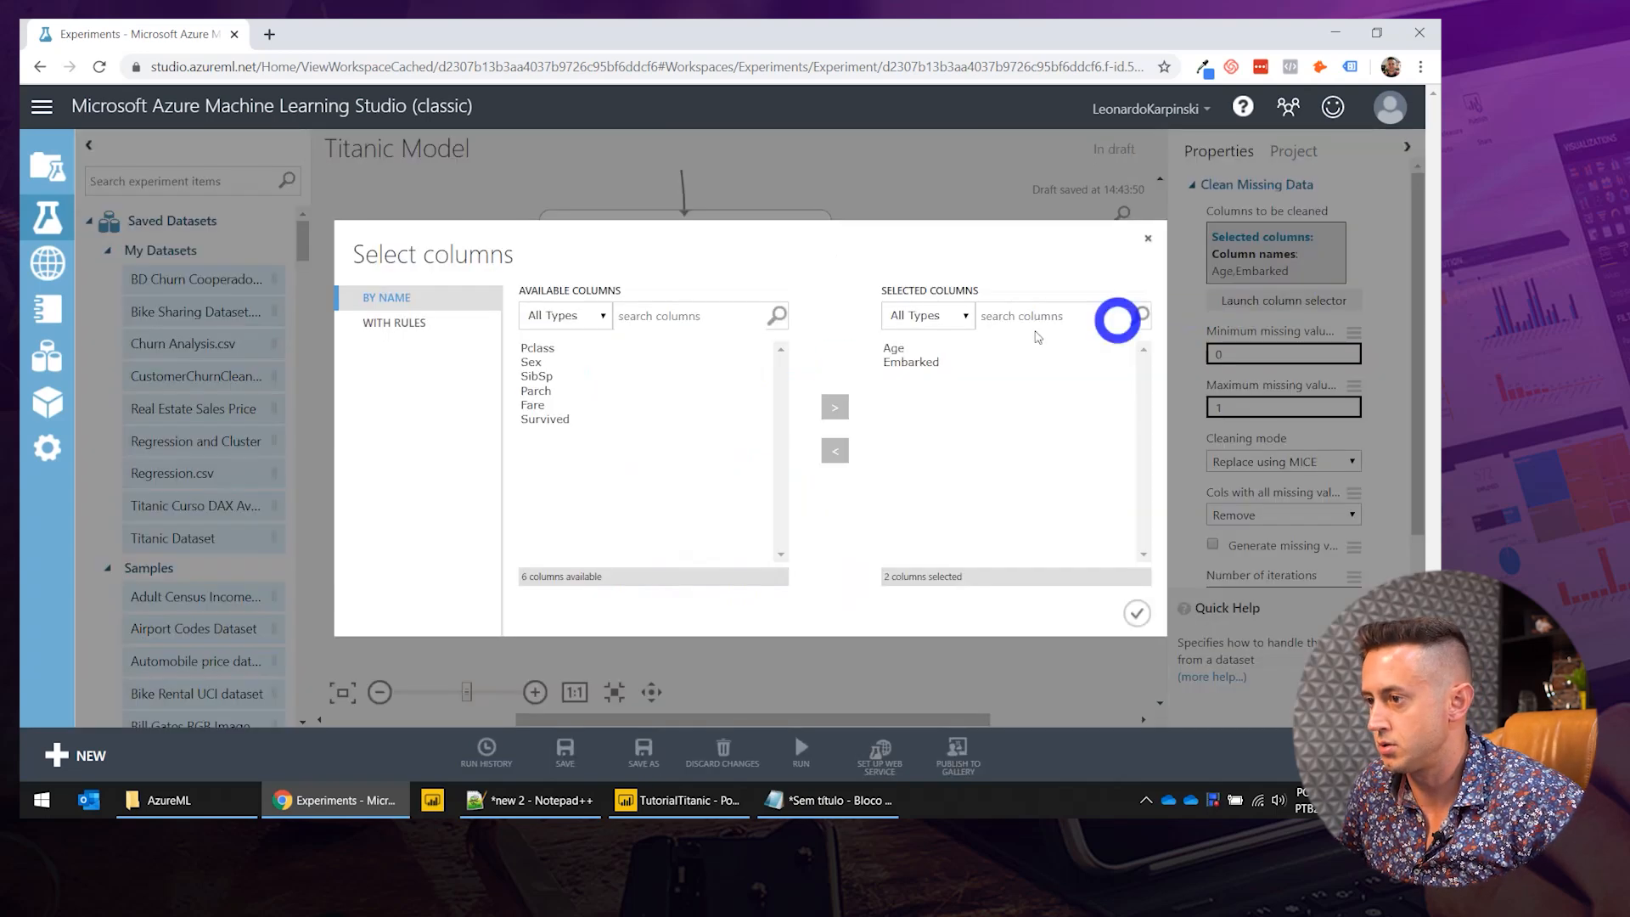
left_click(921, 363)
left_click(913, 350, "ctrl")
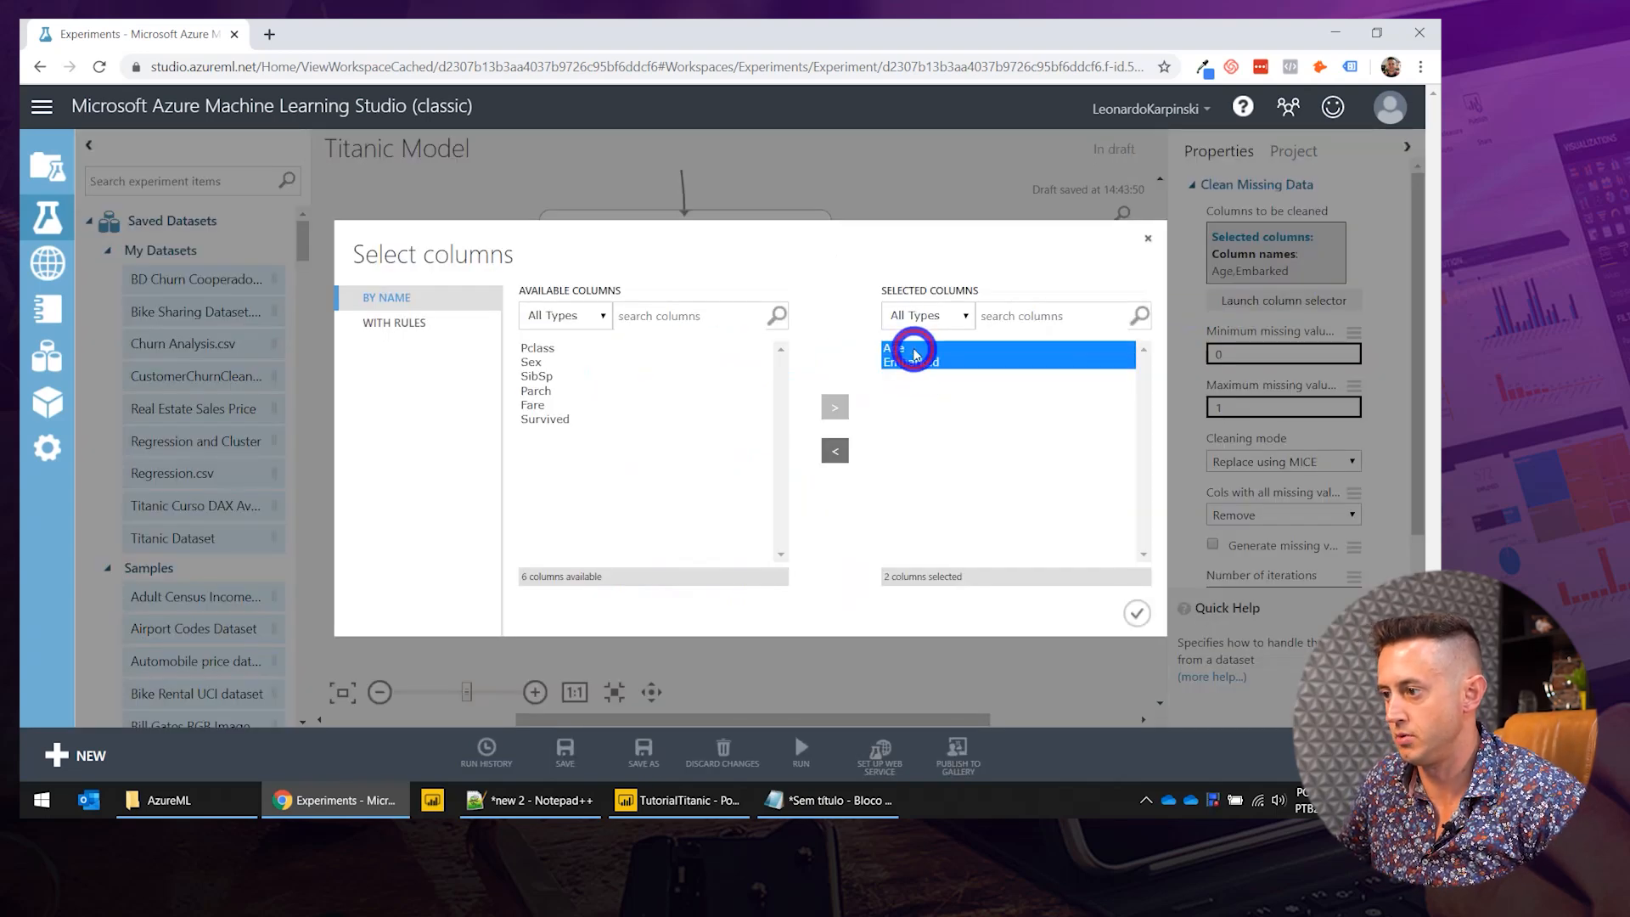
left_click(839, 451)
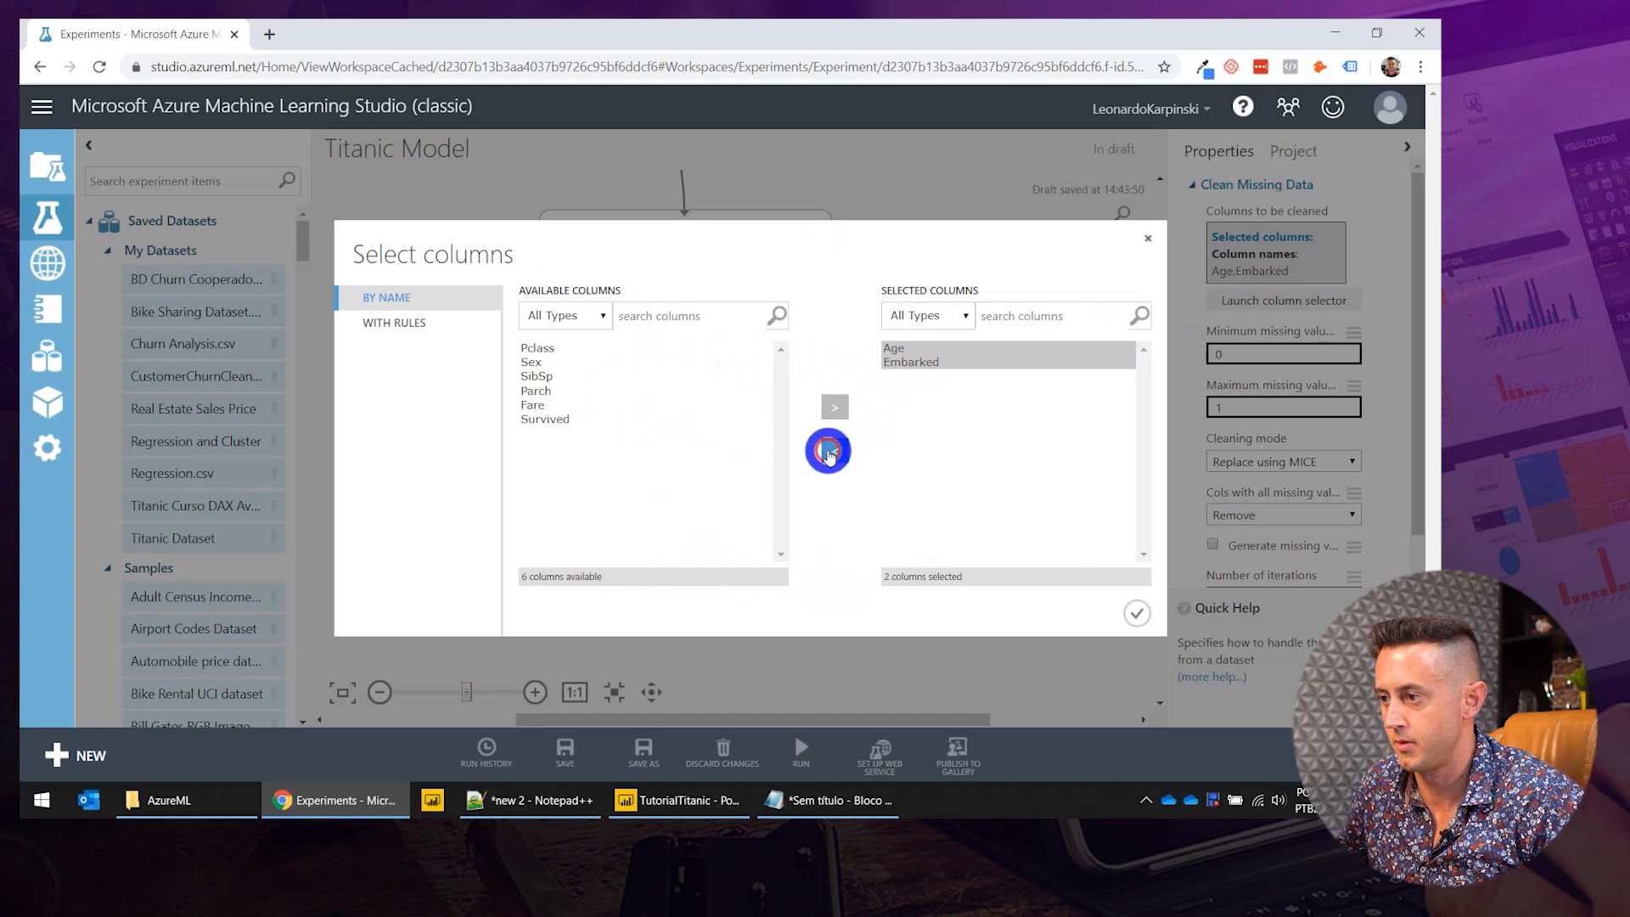
left_click(835, 451)
left_click(575, 450)
left_click(841, 409)
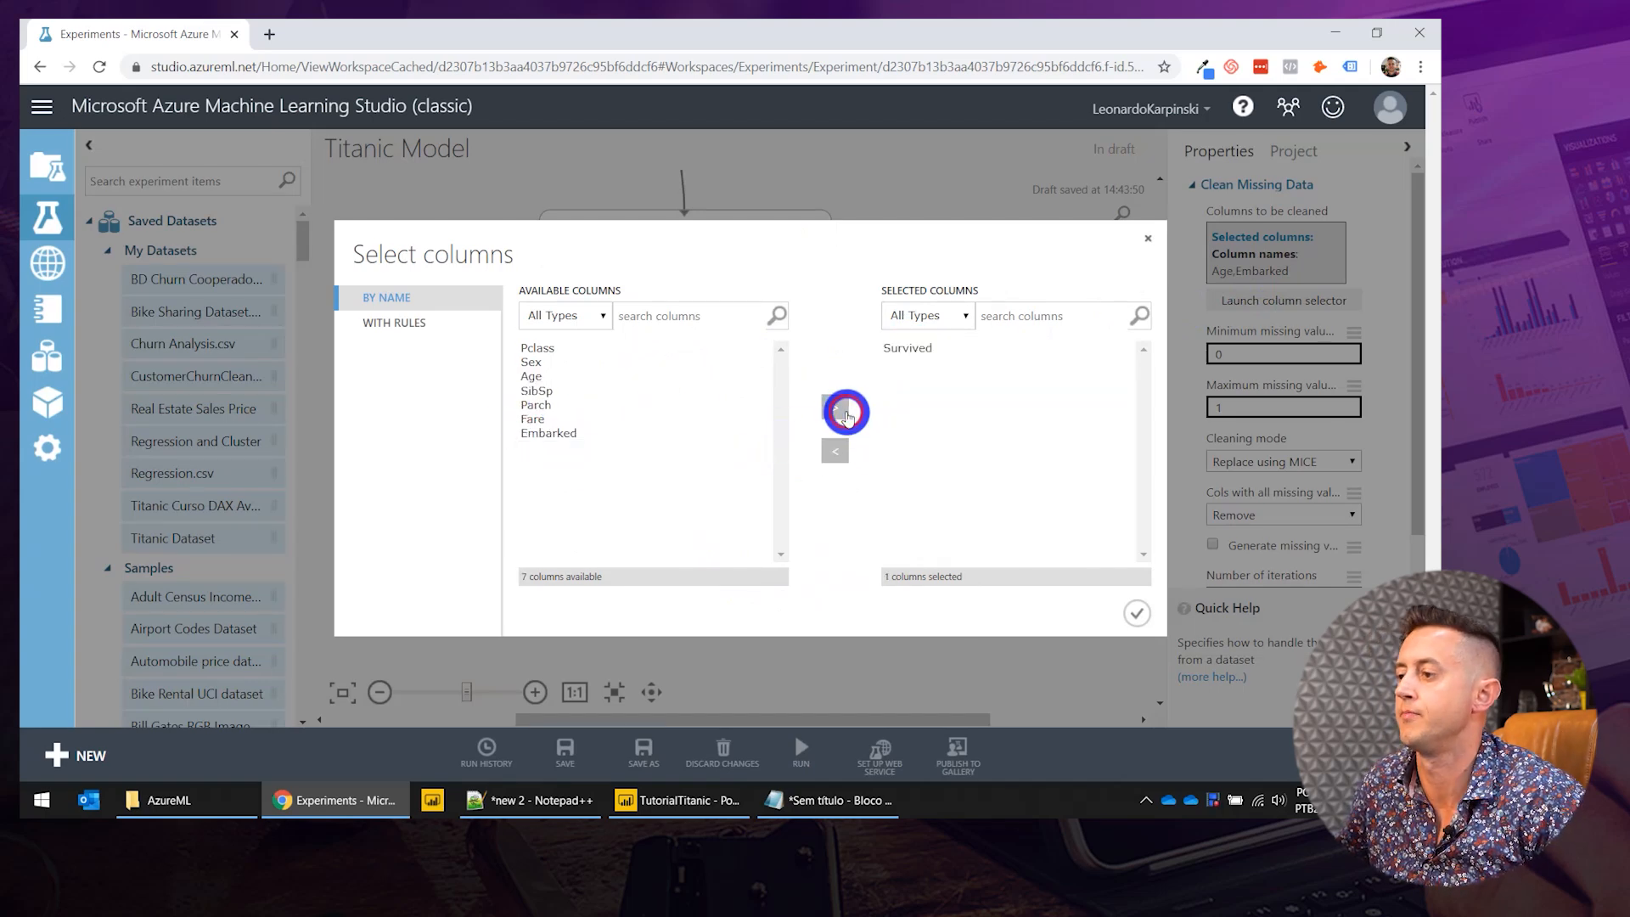
left_click(1137, 613)
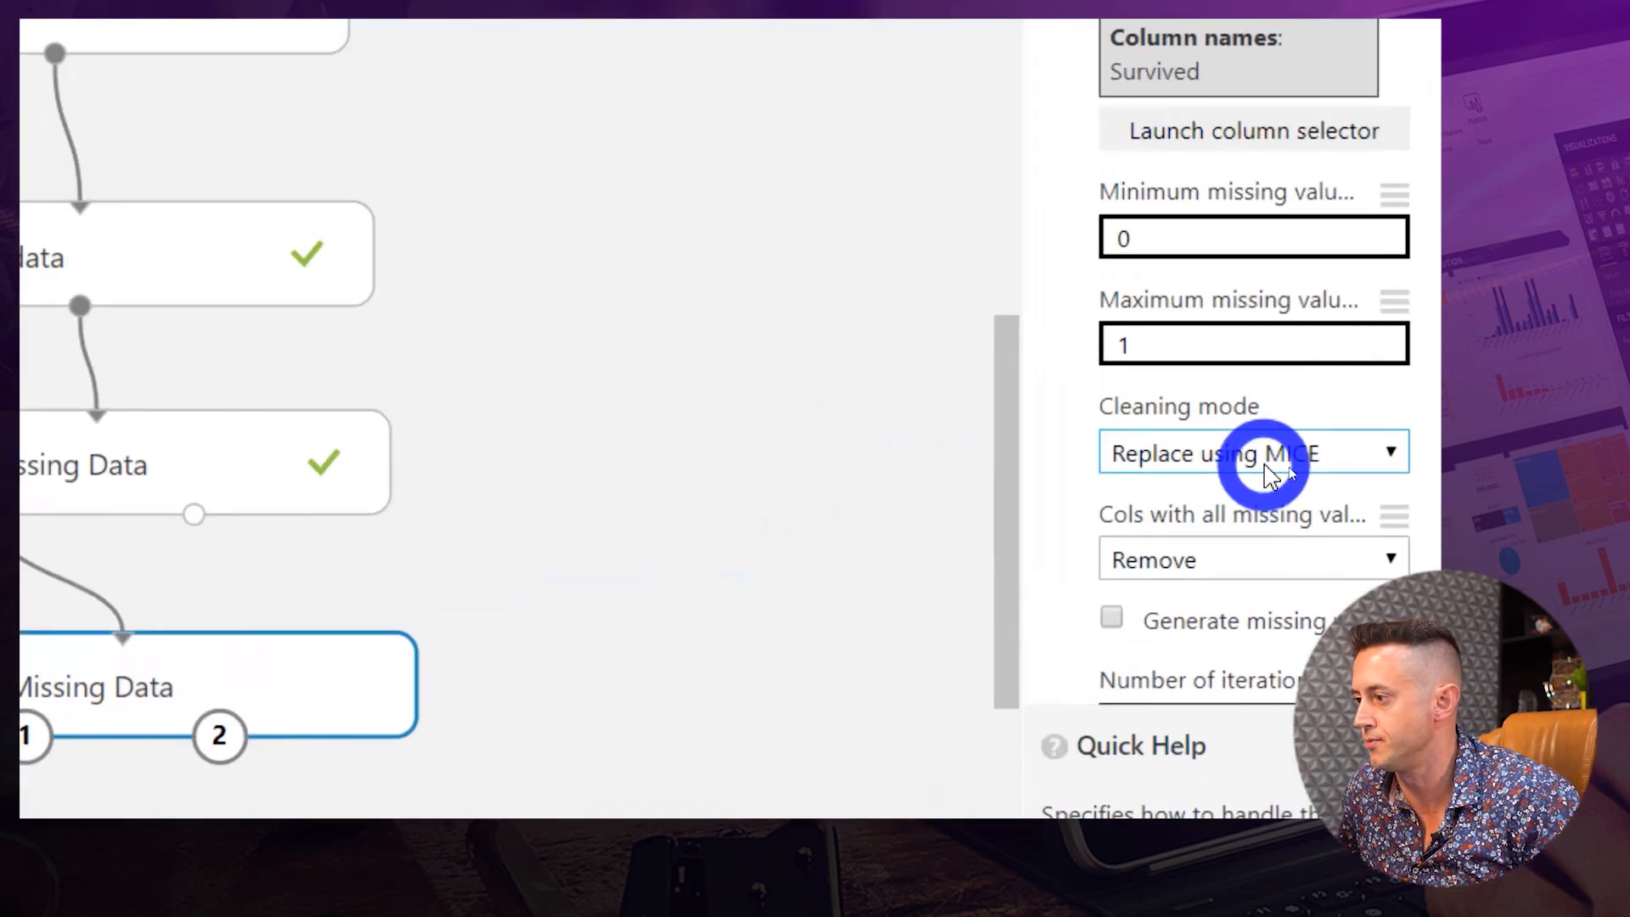
Set the second Clean Missing Data's cleaning mode to Remove entire row and run that module.
left_click(1269, 467)
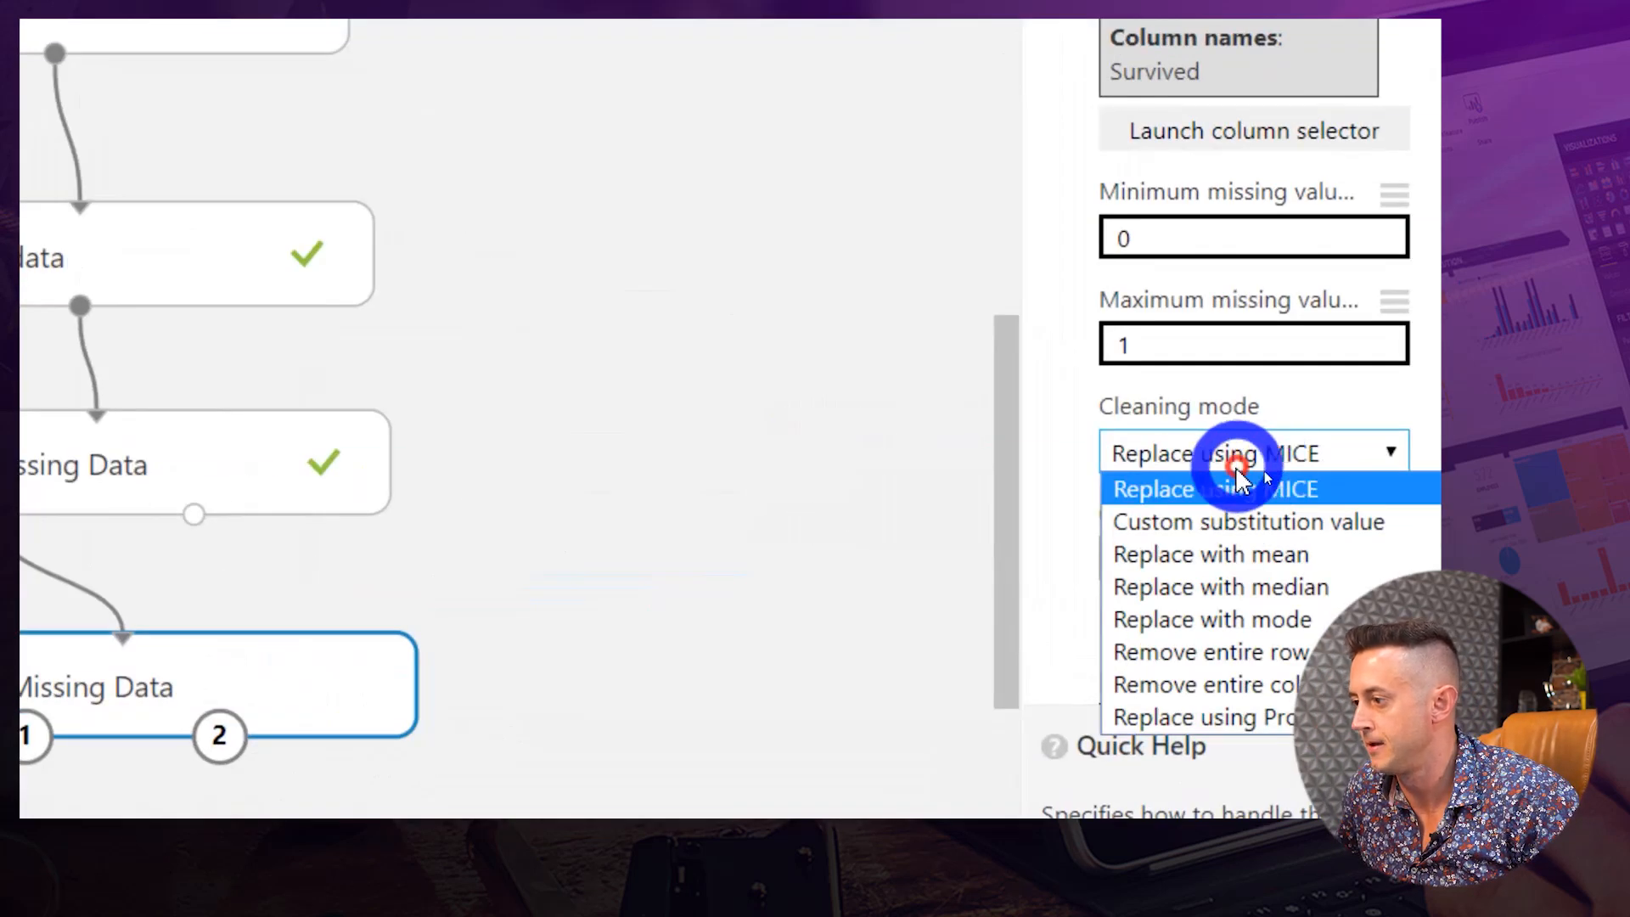
left_click(1172, 654)
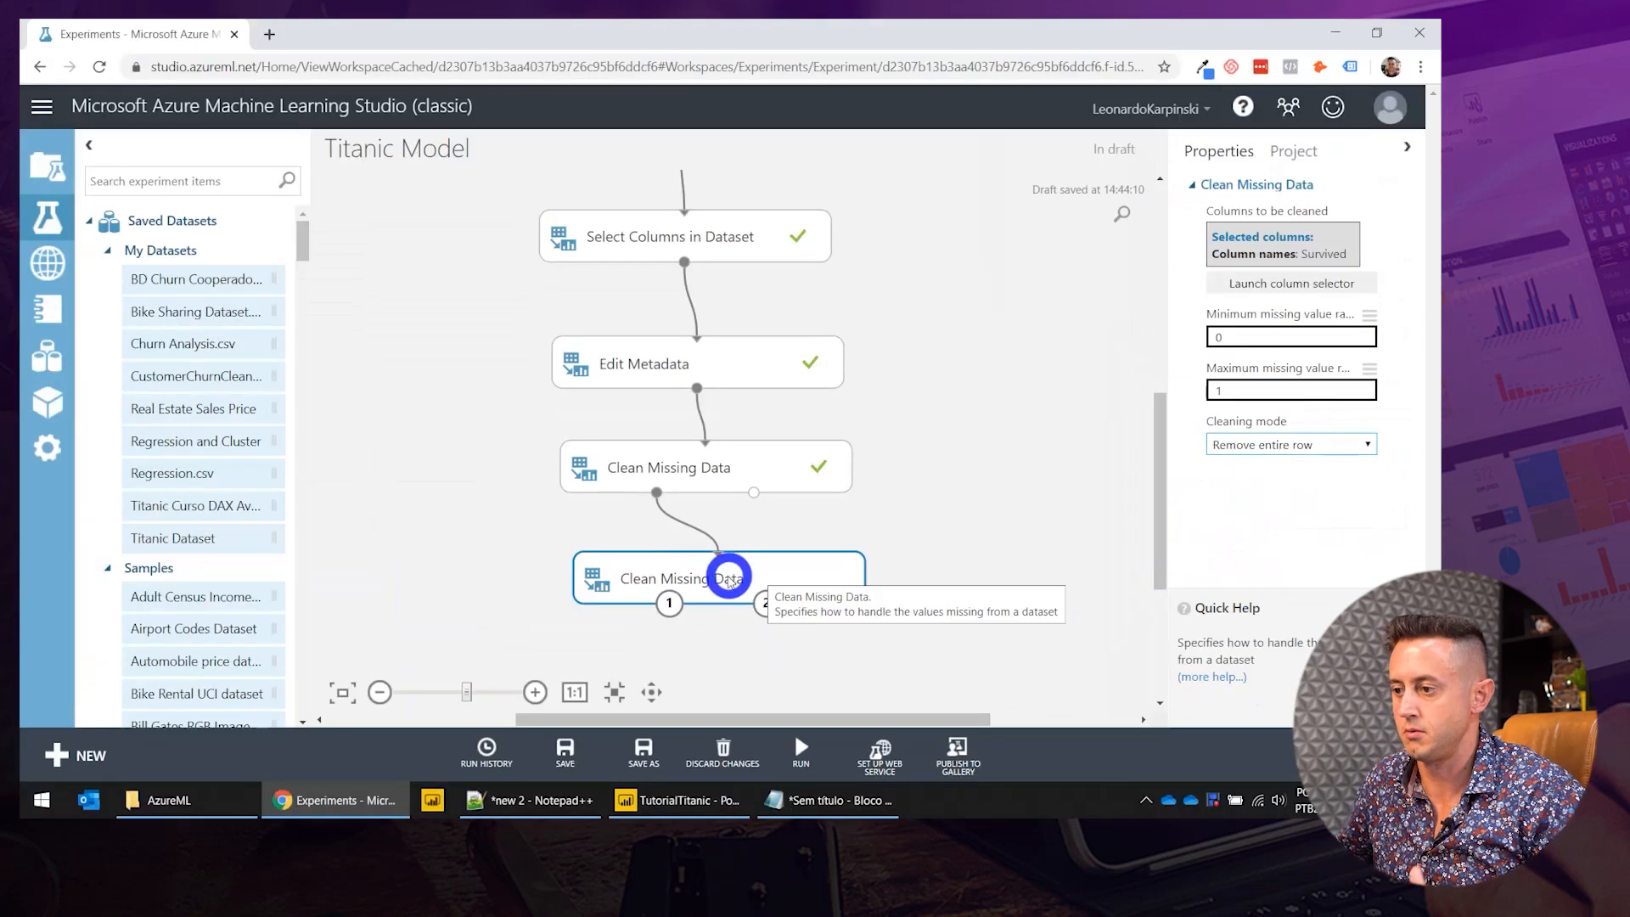
right_click(729, 579)
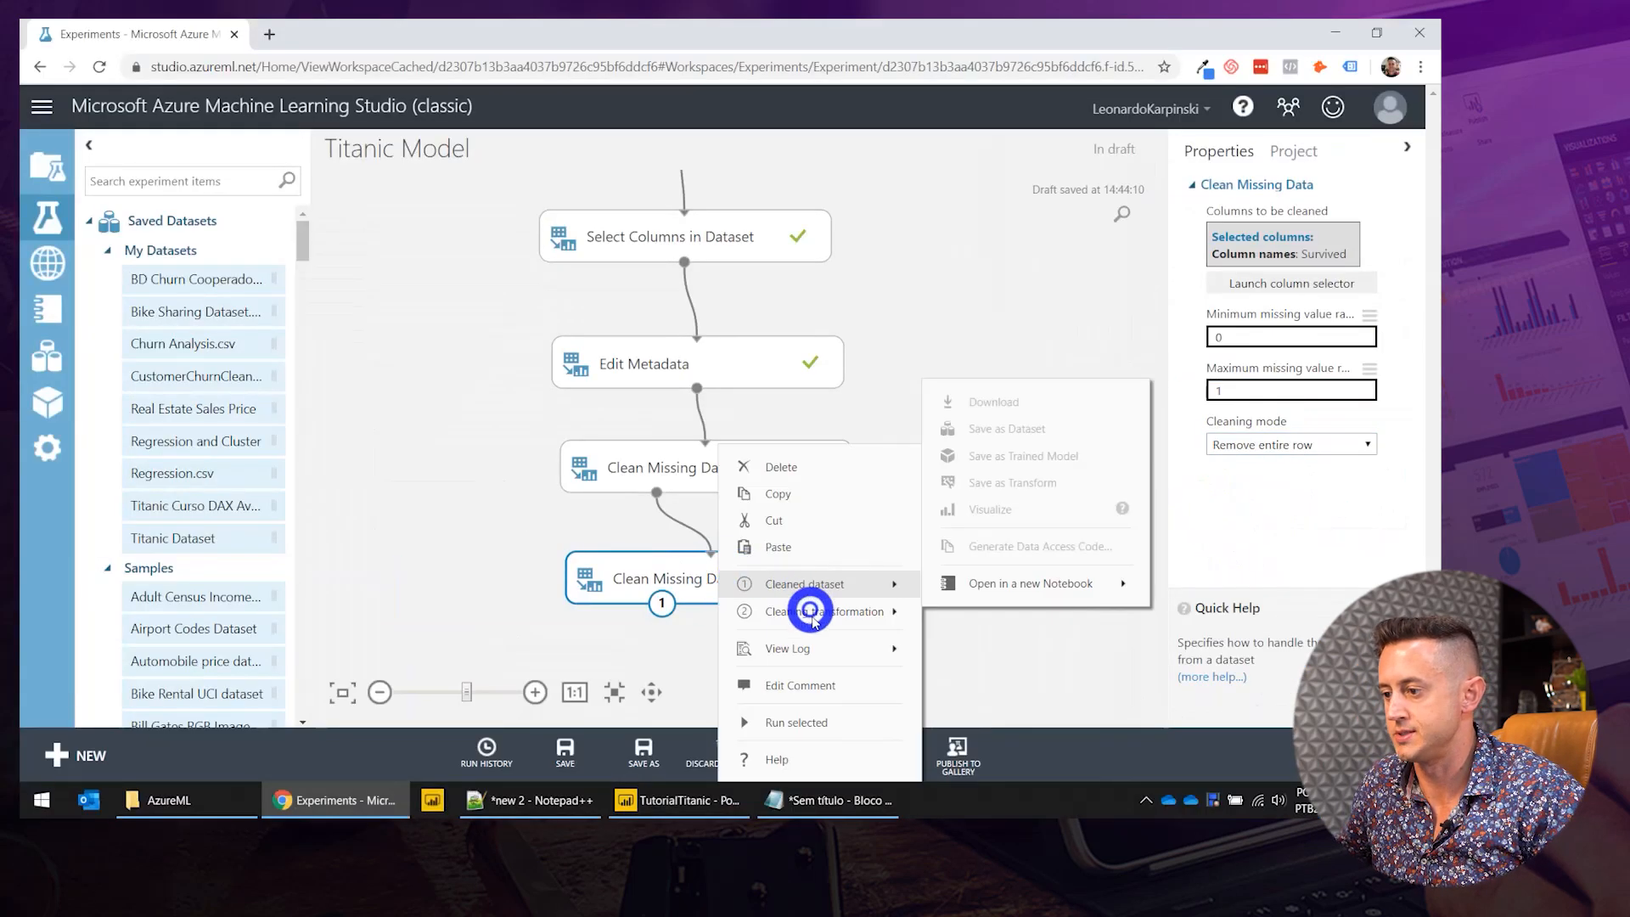
left_click(822, 729)
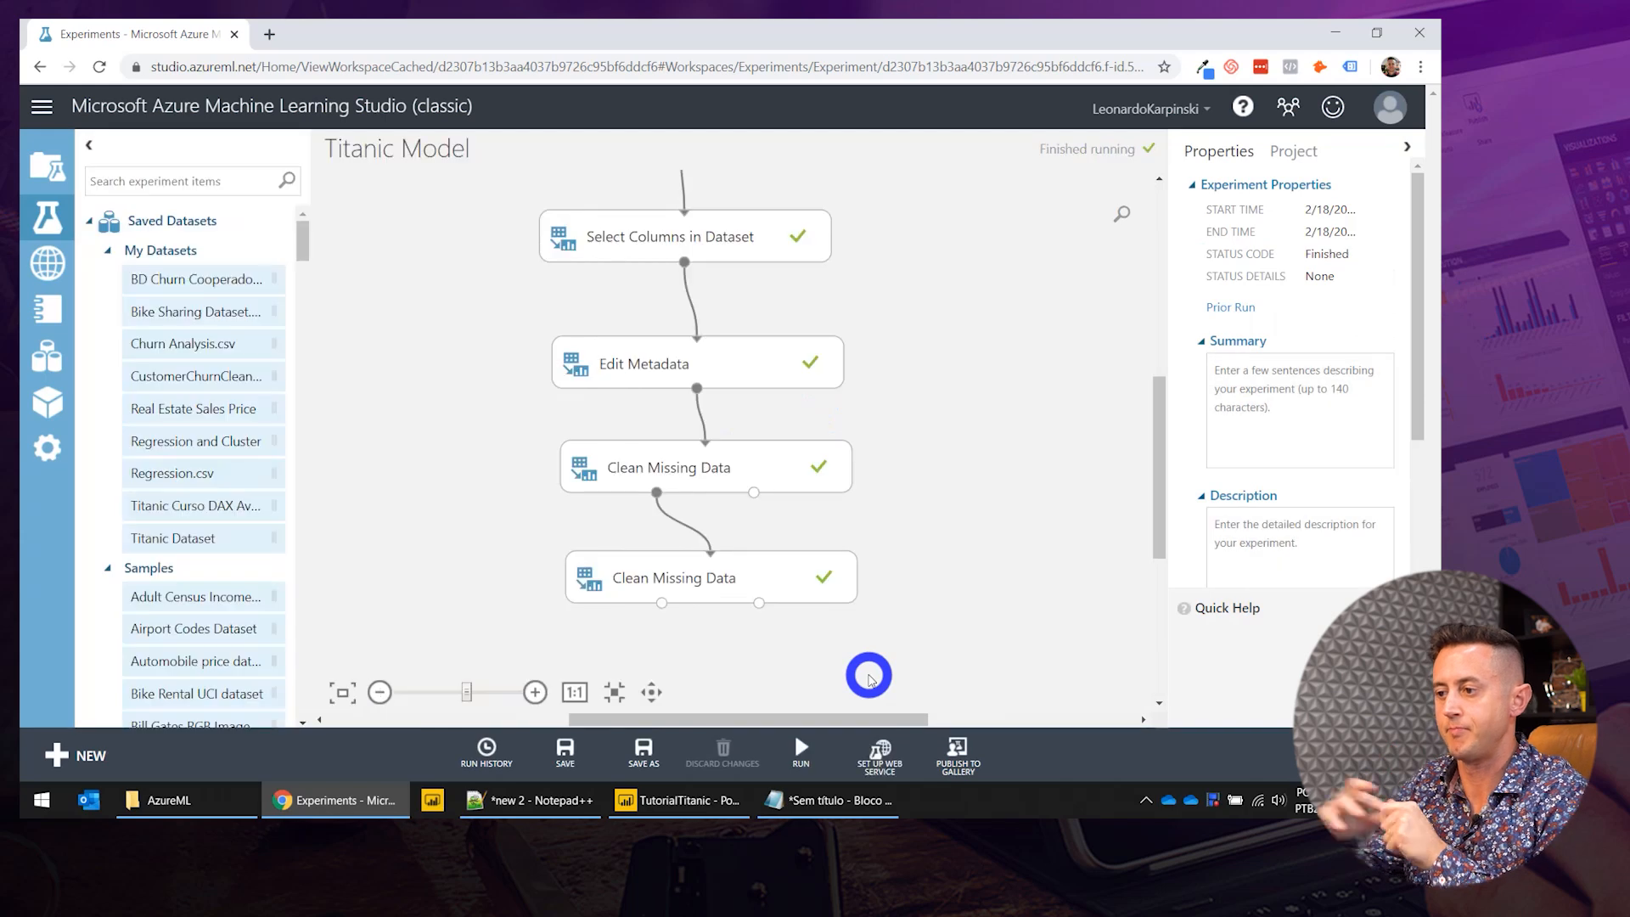
Visualize the cleaned dataset of the second Clean Missing Data to review the remaining rows.
right_click(775, 576)
mouse_move(882, 655)
mouse_move(830, 585)
left_click(1058, 515)
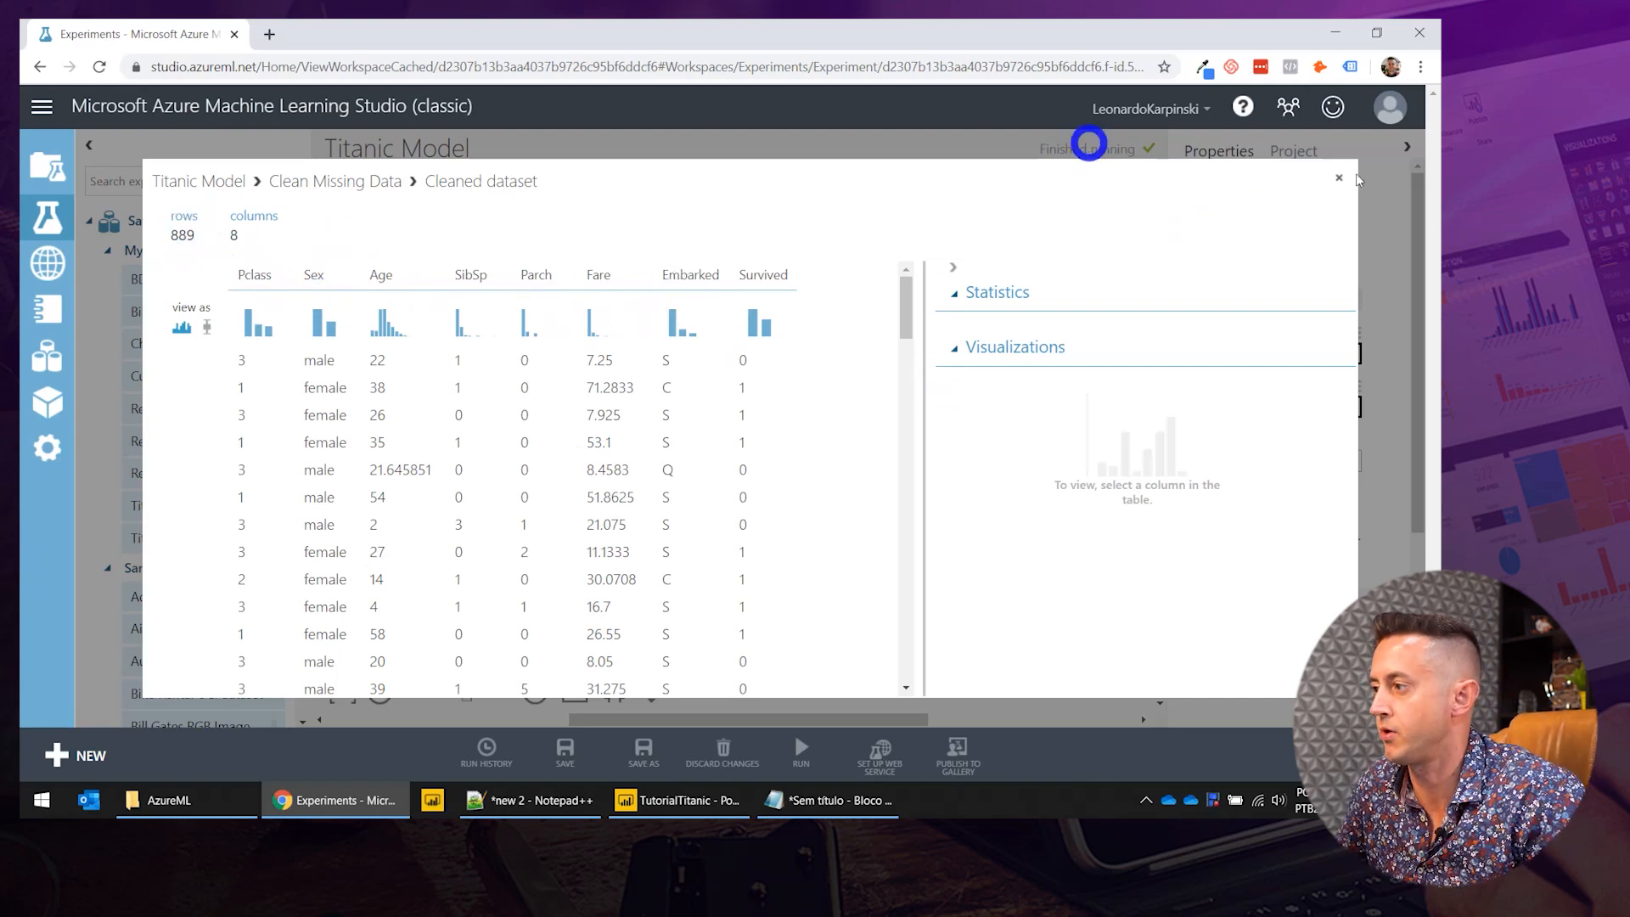
Add a Split Data module fed by the second Clean Missing Data's cleaned dataset and set the fraction of rows in its first output to 0.7.
left_click(1342, 179)
left_click_drag(1159, 440, 1138, 502)
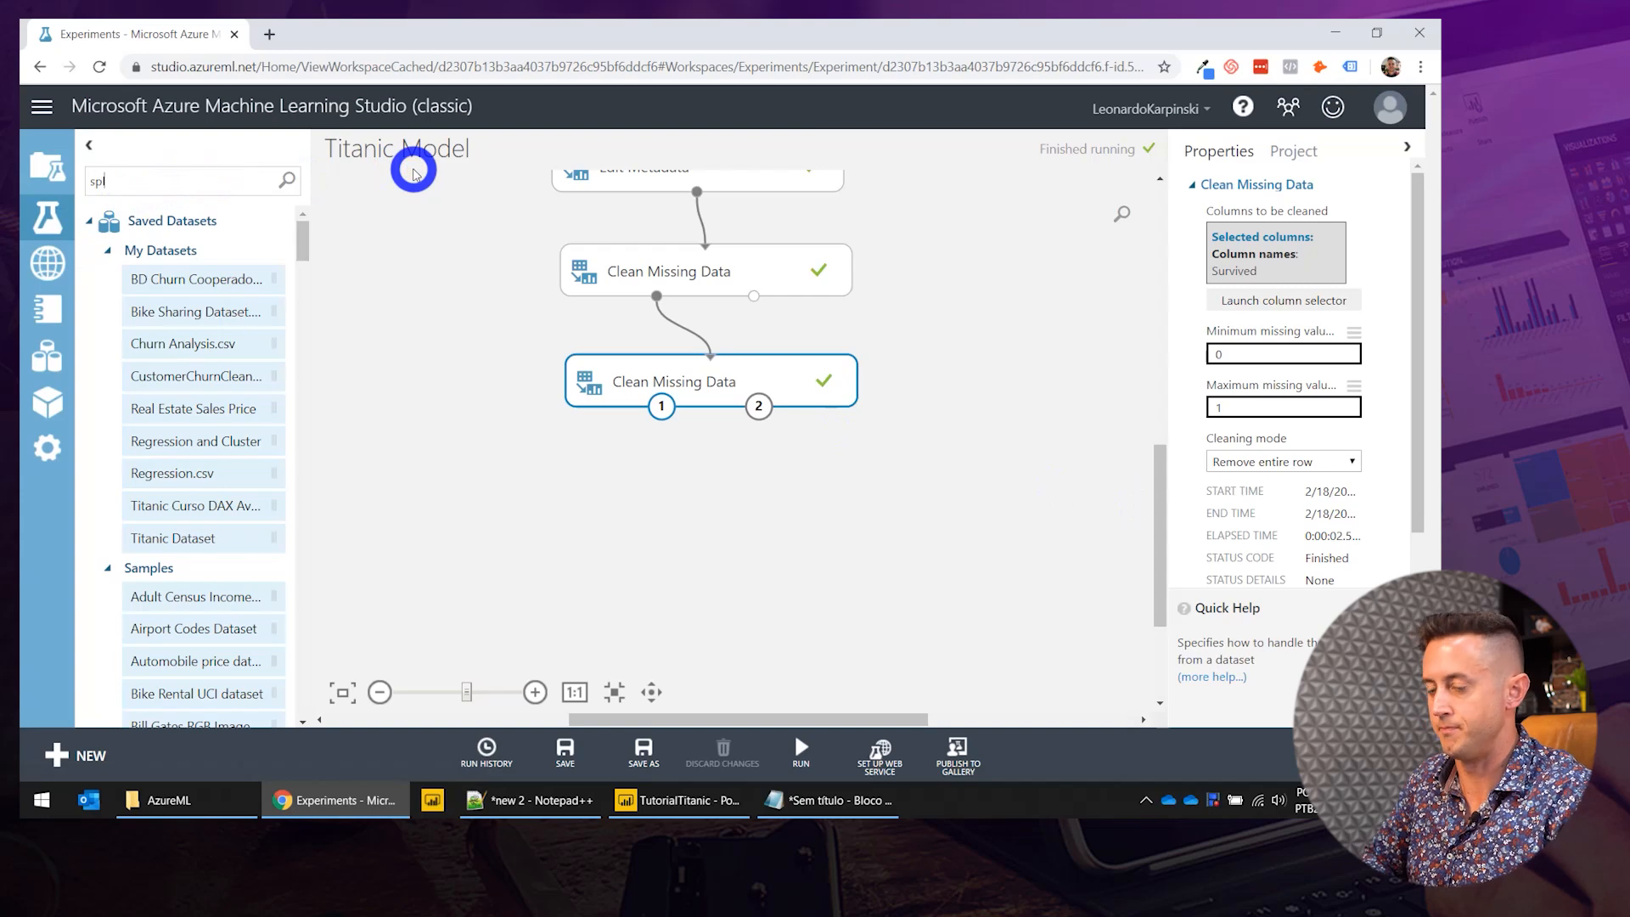
type("de")
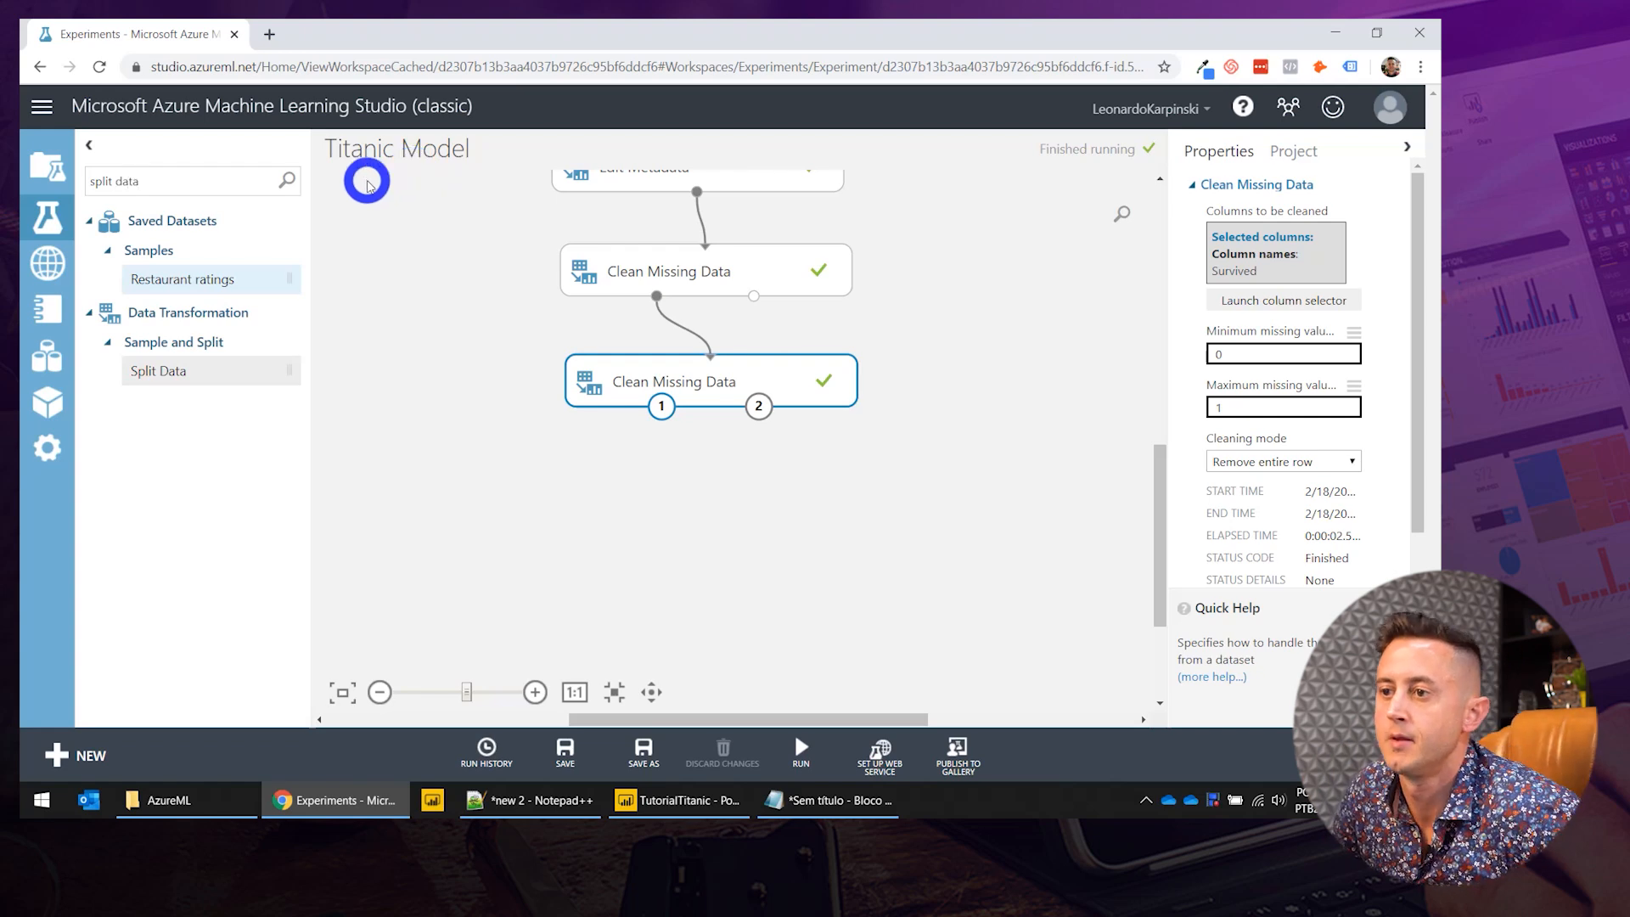
left_click_drag(163, 379, 710, 526)
left_click_drag(669, 420, 687, 523)
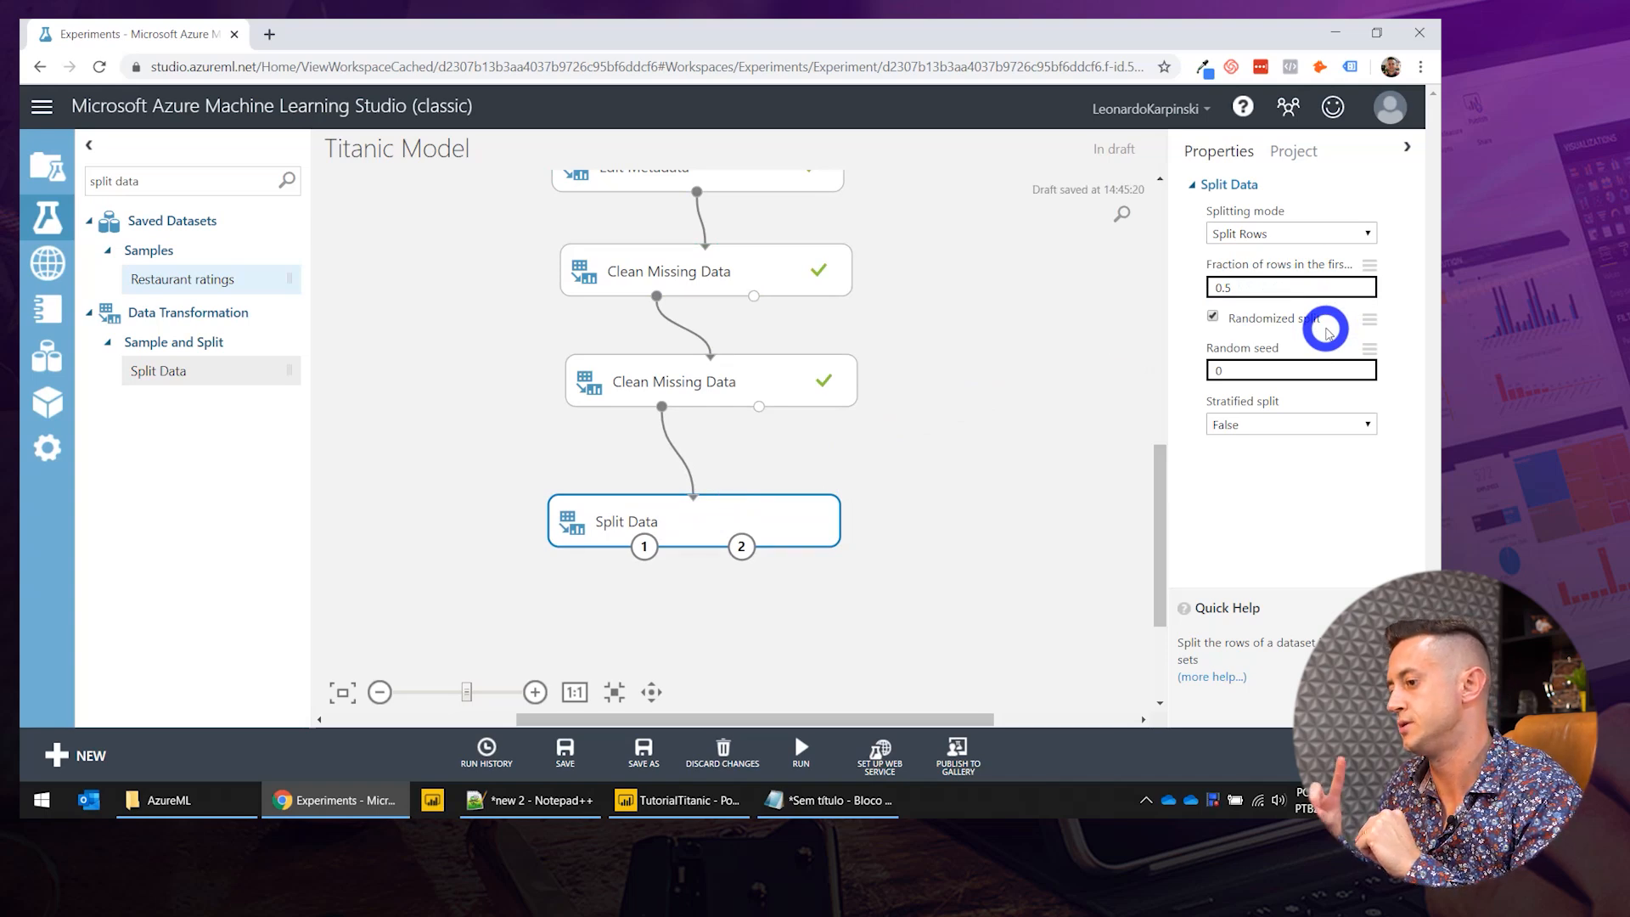
left_click(1293, 288)
left_click(1312, 367)
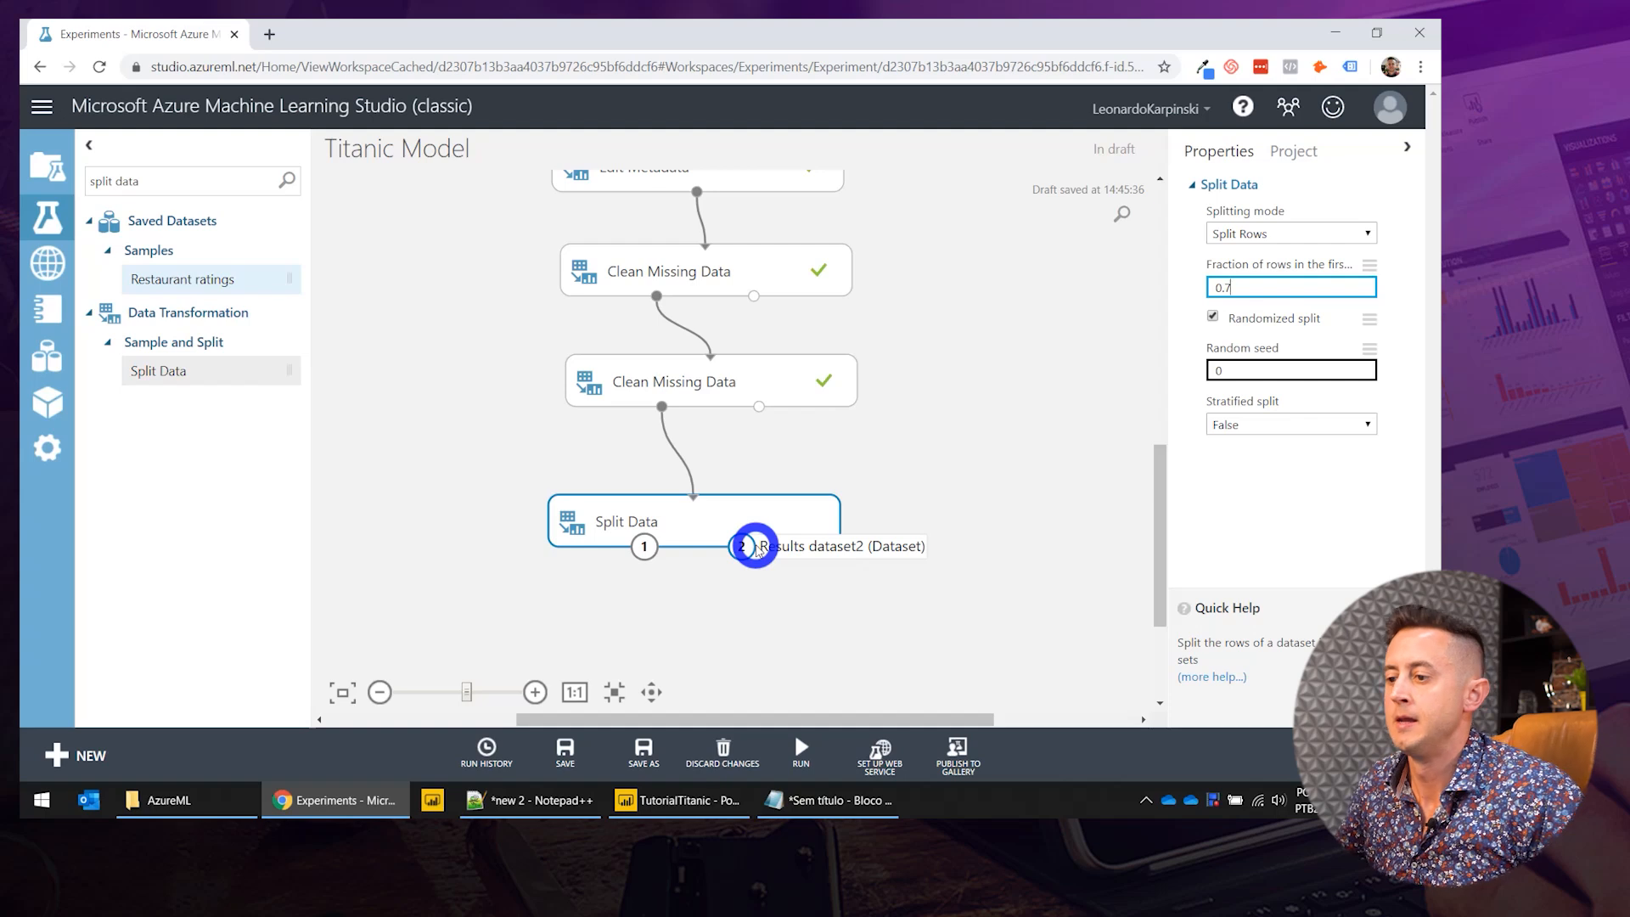
Add a Train Model module below Split Data and connect Split Data's first output to its dataset input.
triple_click(113, 181)
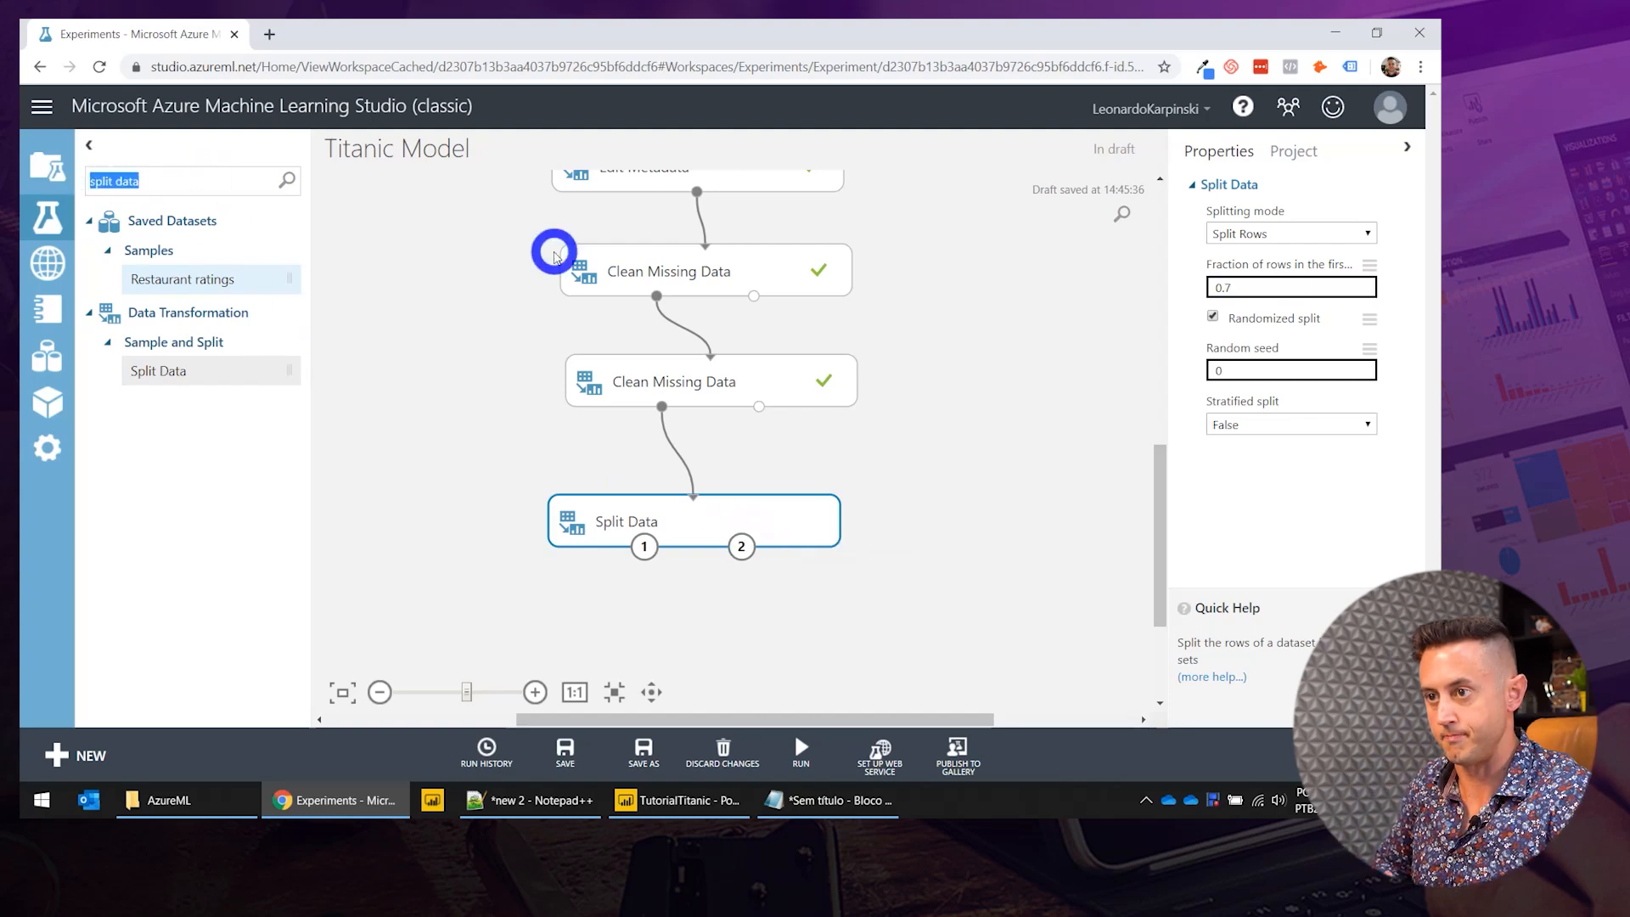
type("train")
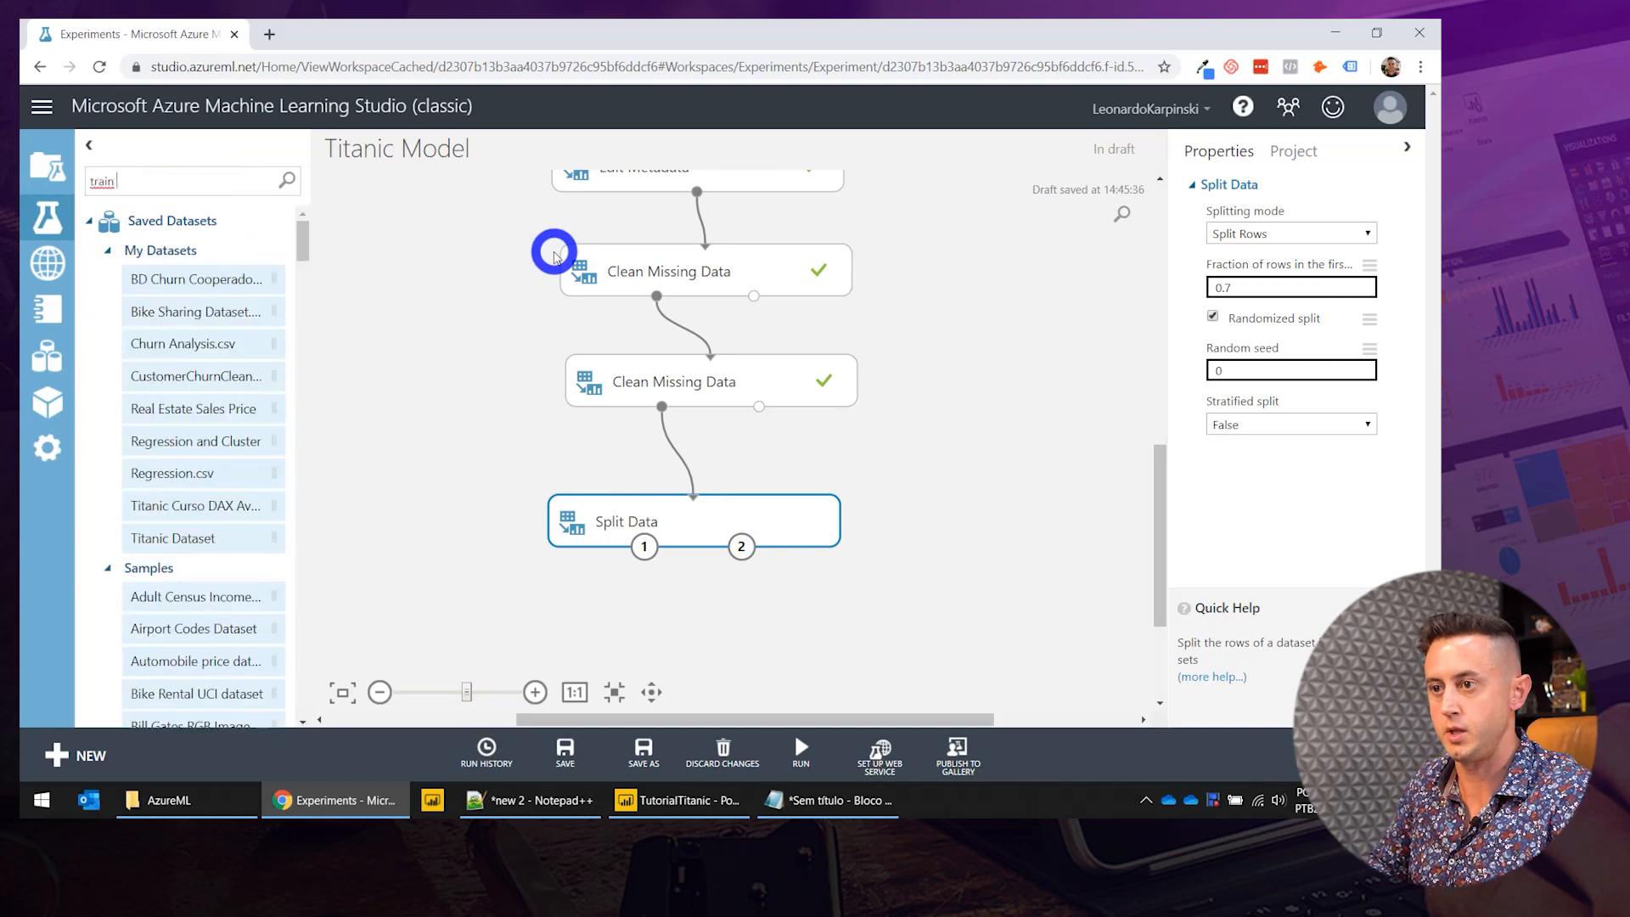
type(" model")
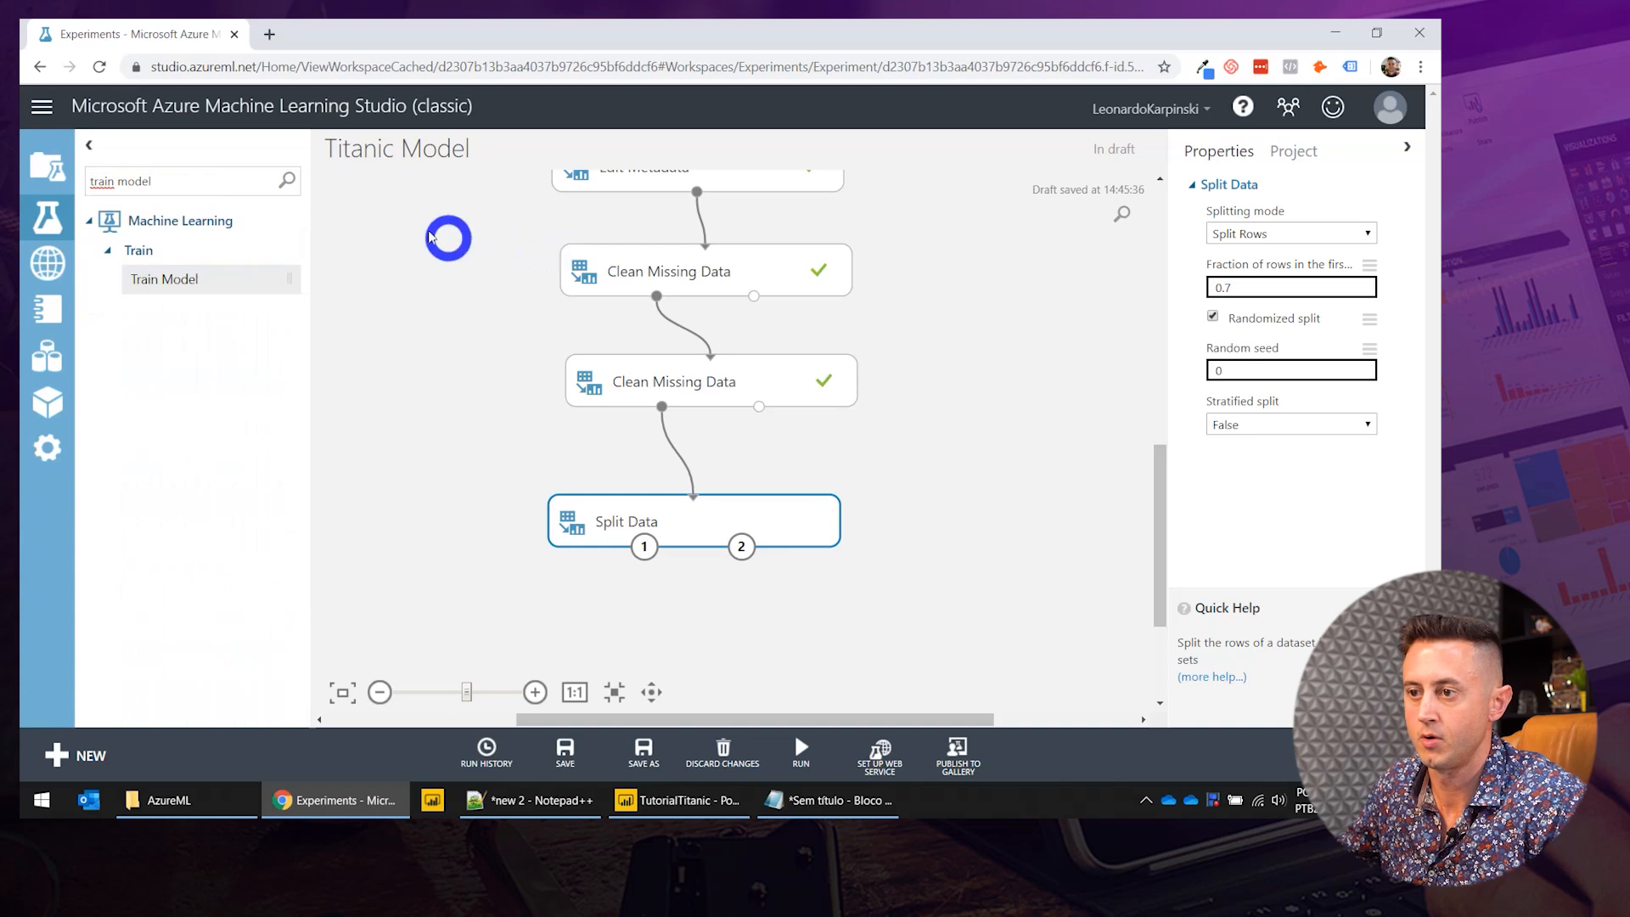
left_click_drag(170, 279, 552, 655)
left_click_drag(909, 608, 947, 480)
left_click_drag(1160, 513, 1164, 535)
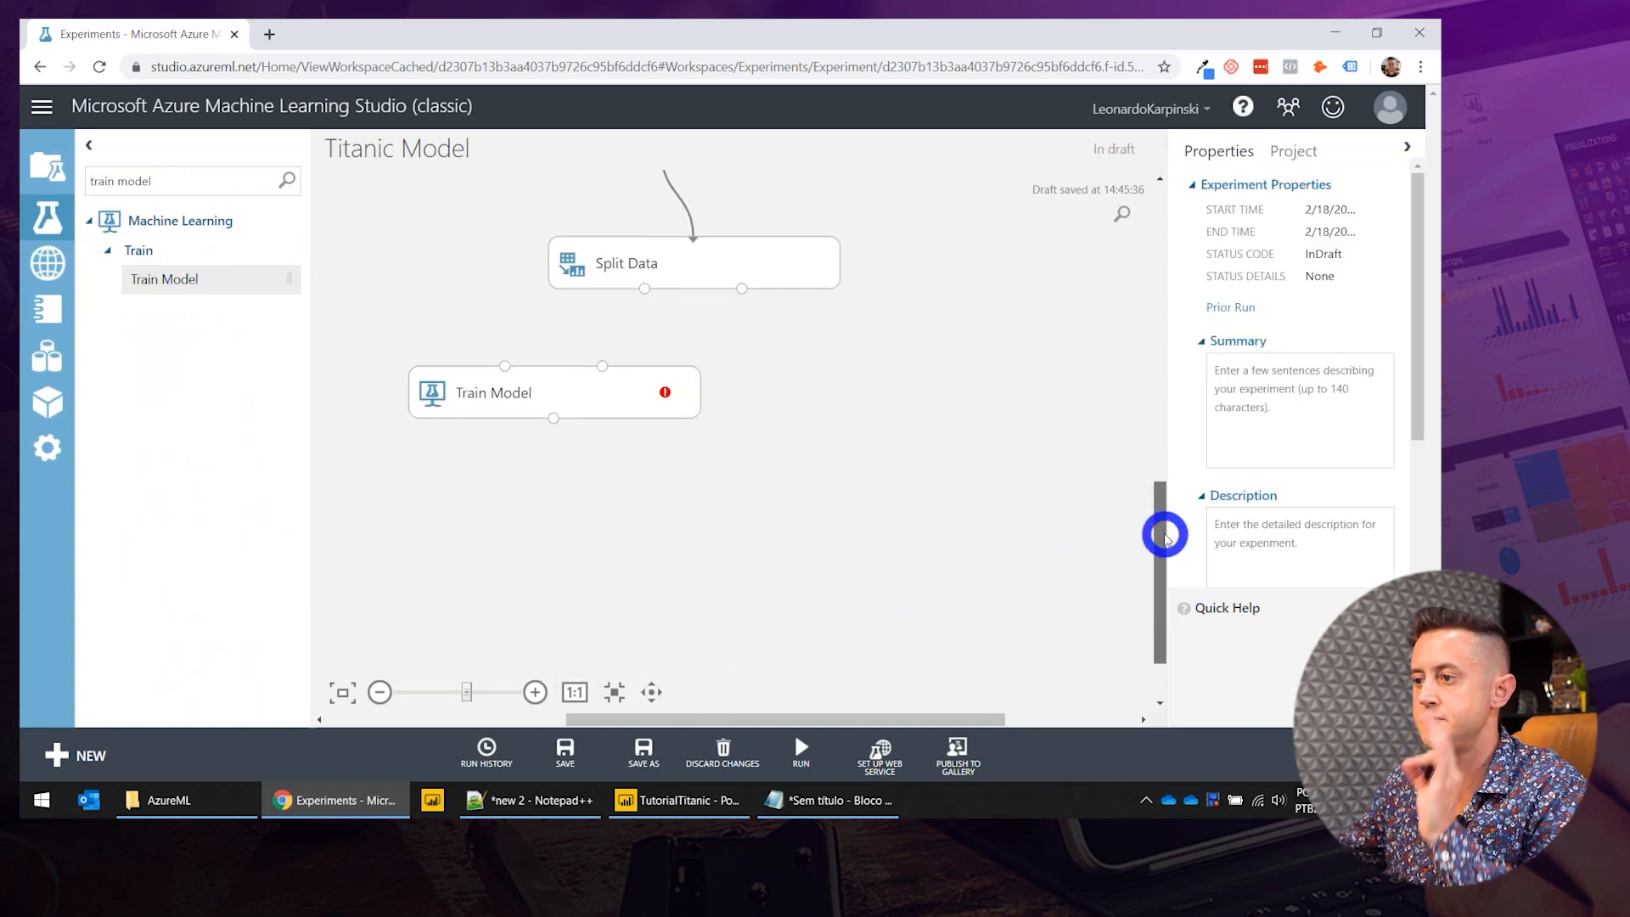
left_click_drag(575, 379, 604, 404)
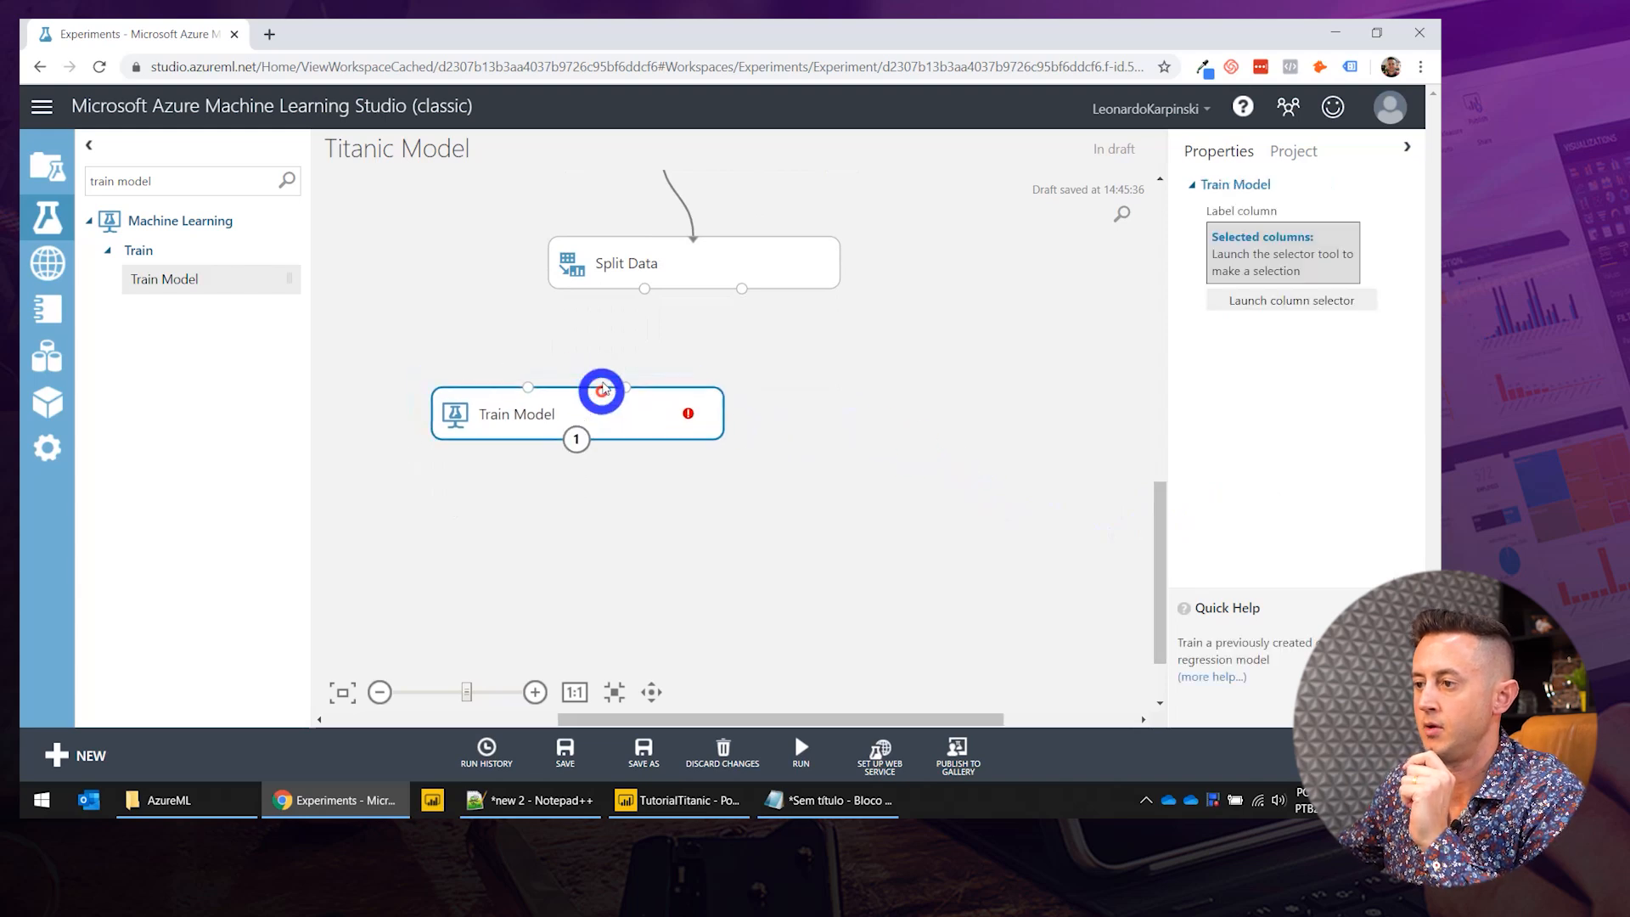
left_click_drag(648, 291, 584, 410)
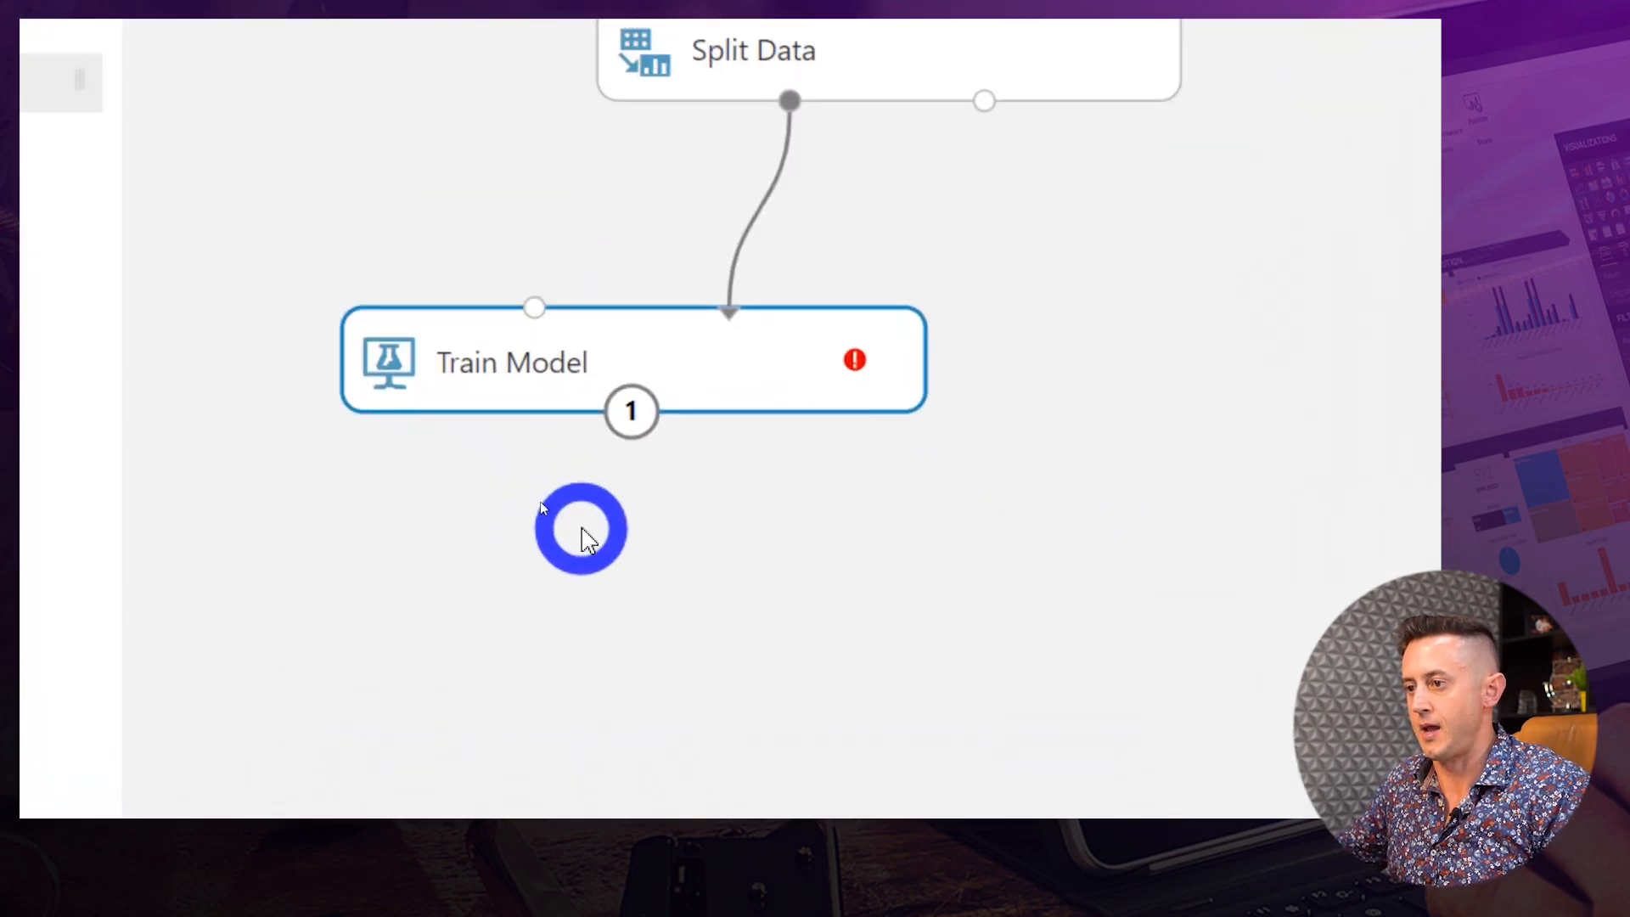
mouse_move(590, 307)
left_mouse_down()
mouse_move(495, 318)
mouse_move(582, 315)
left_mouse_up()
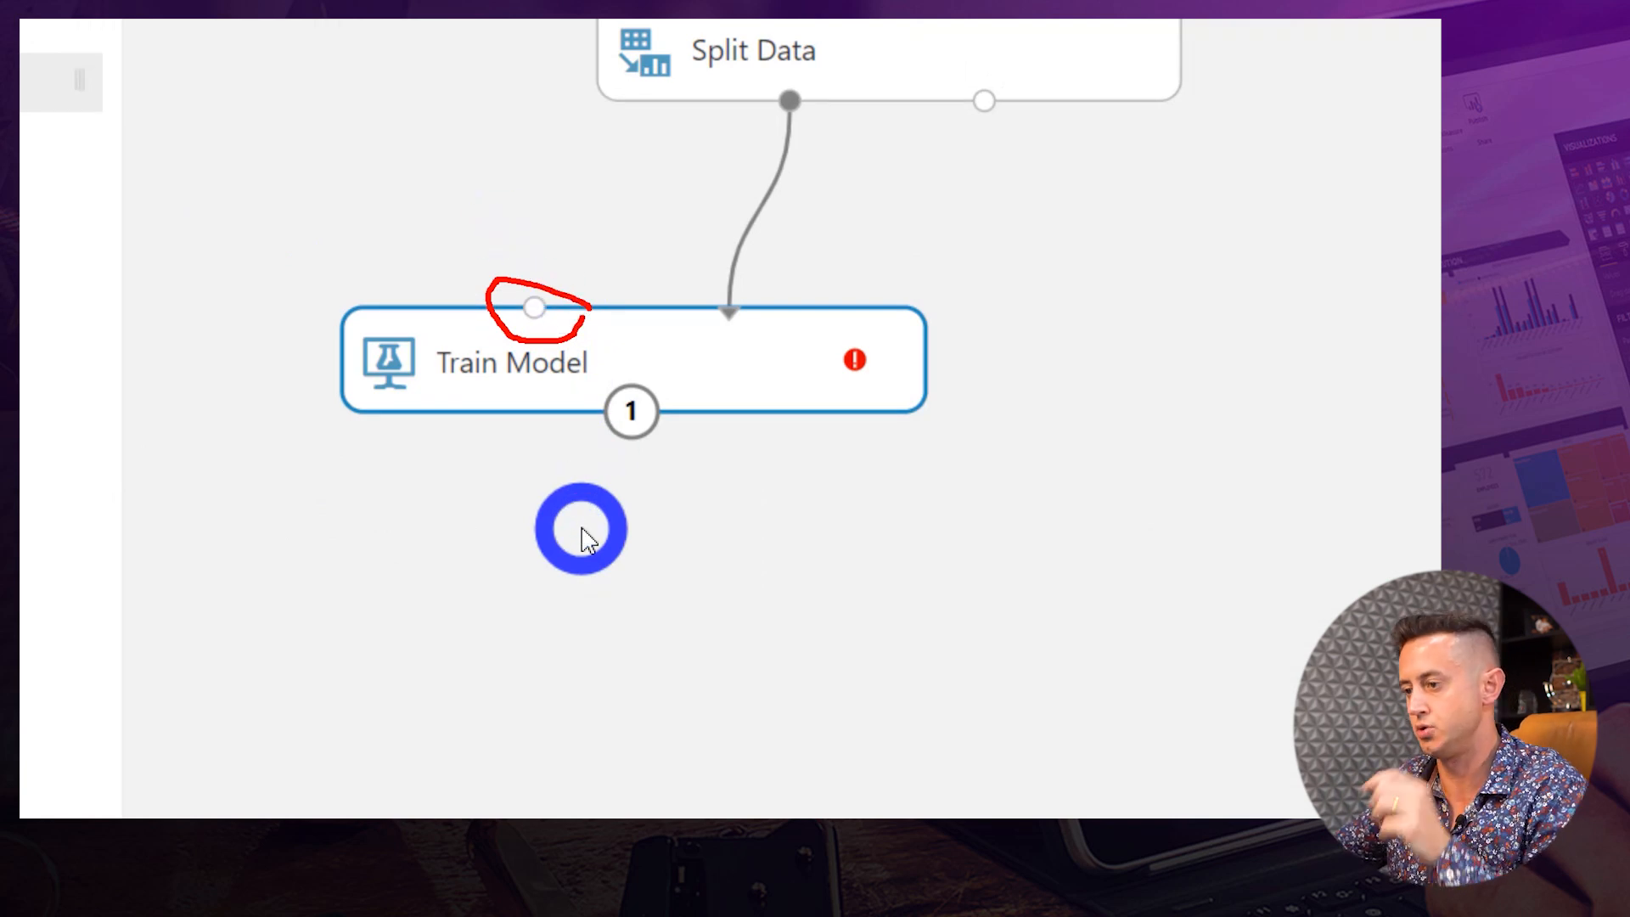
key("Escape")
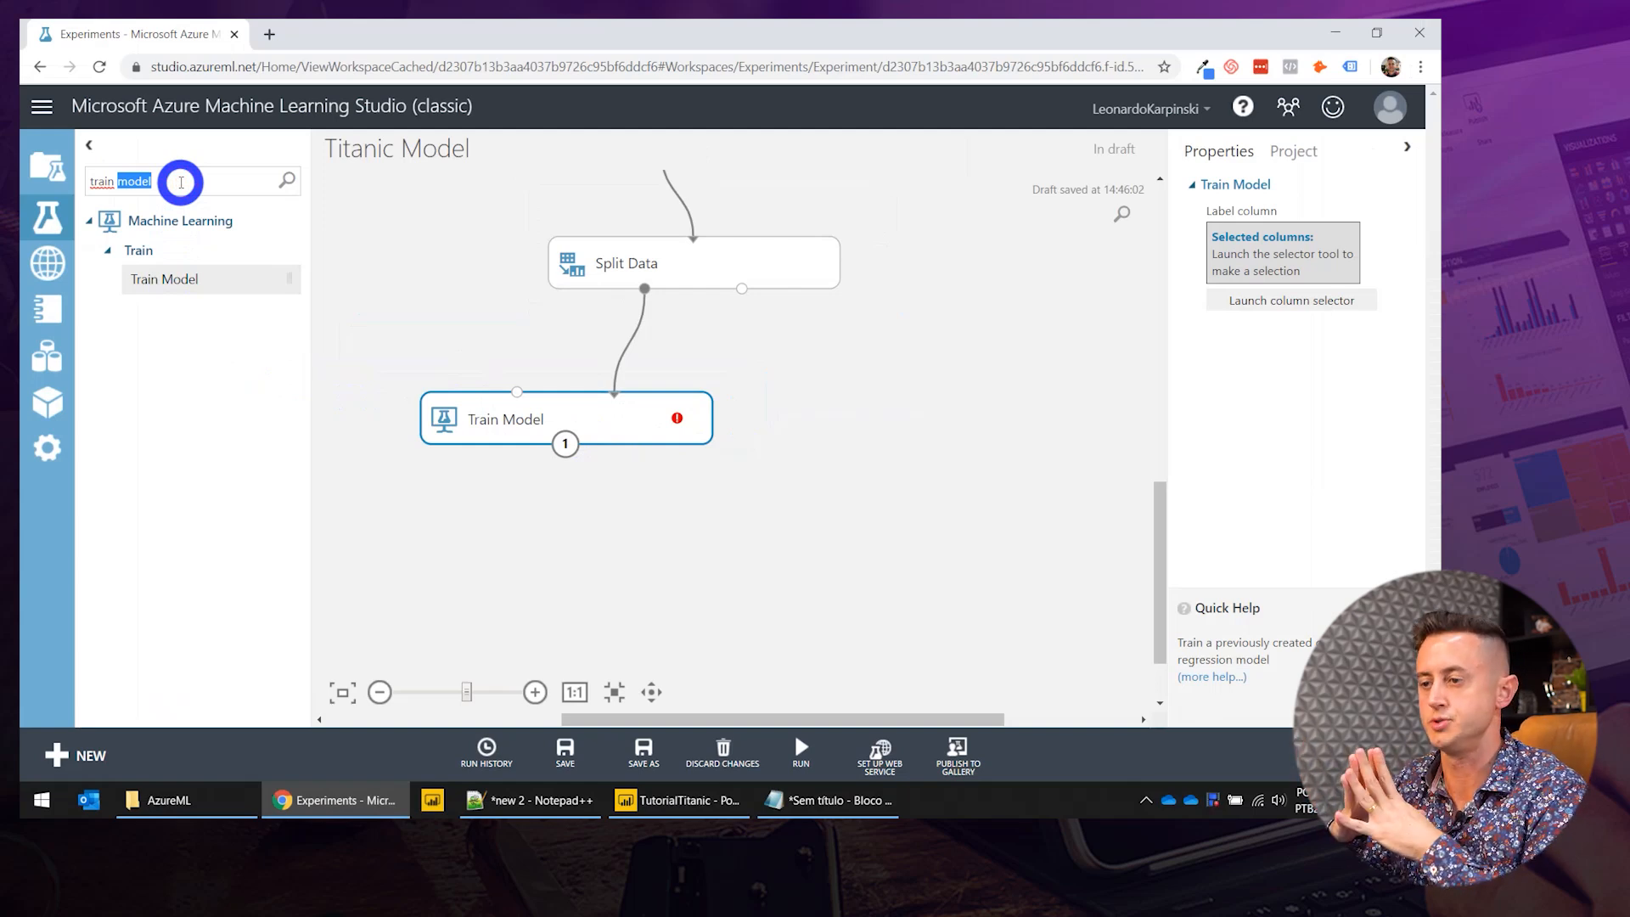
Find the two-class algorithms, add Two-Class Decision Forest beside Split Data and connect it to Train Model's untrained model input.
triple_click(181, 183)
key("BackSpace")
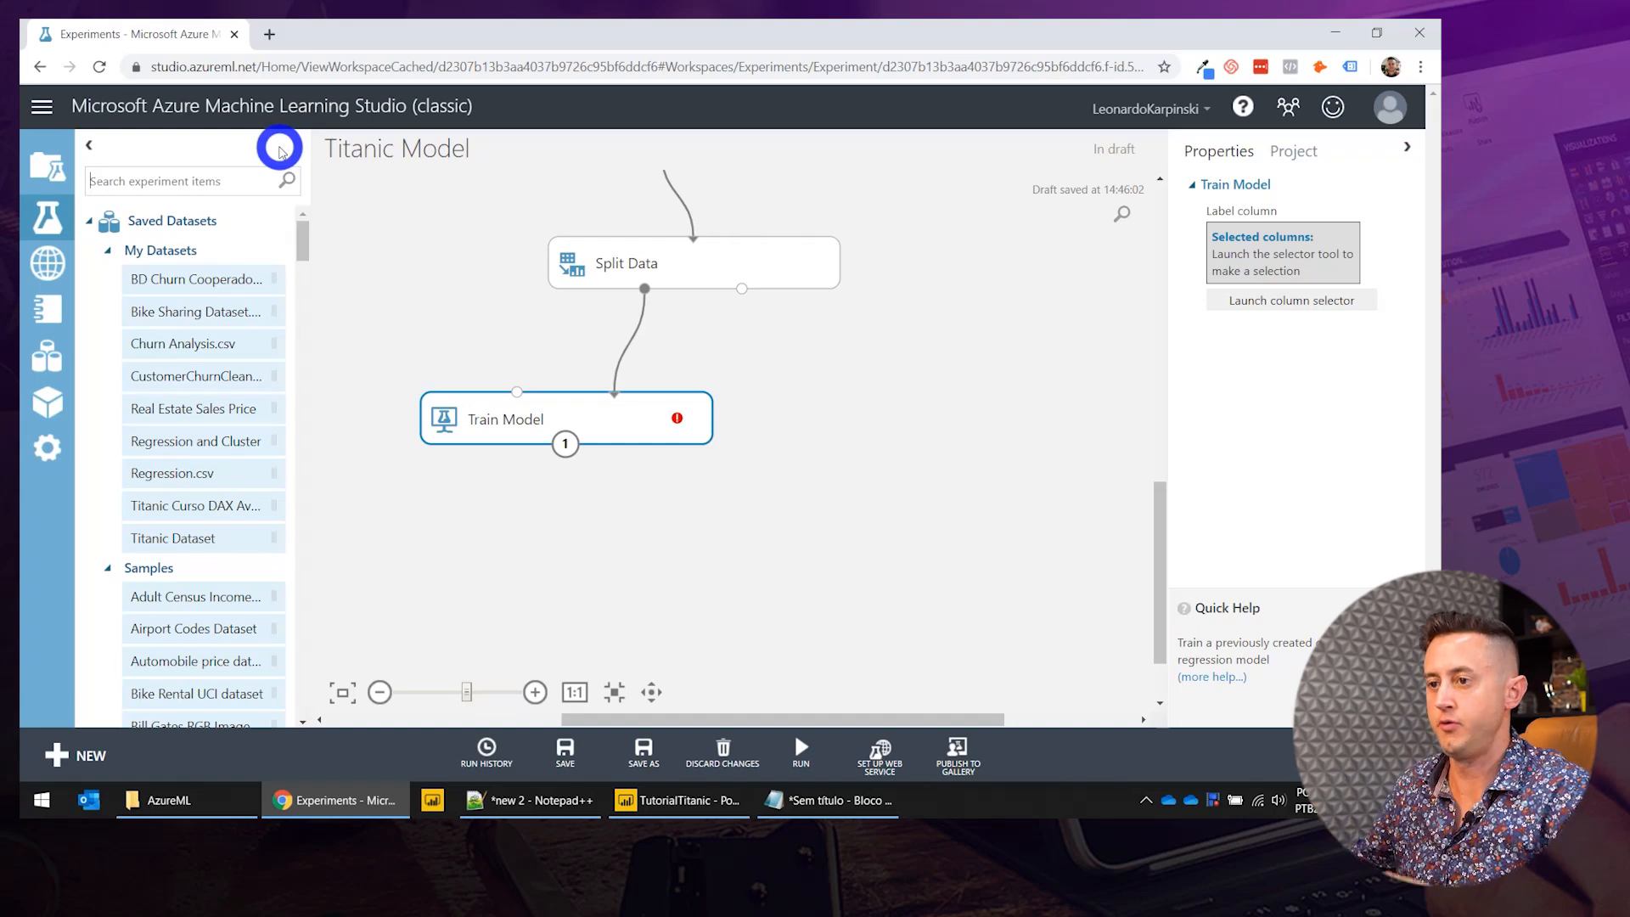
type("t")
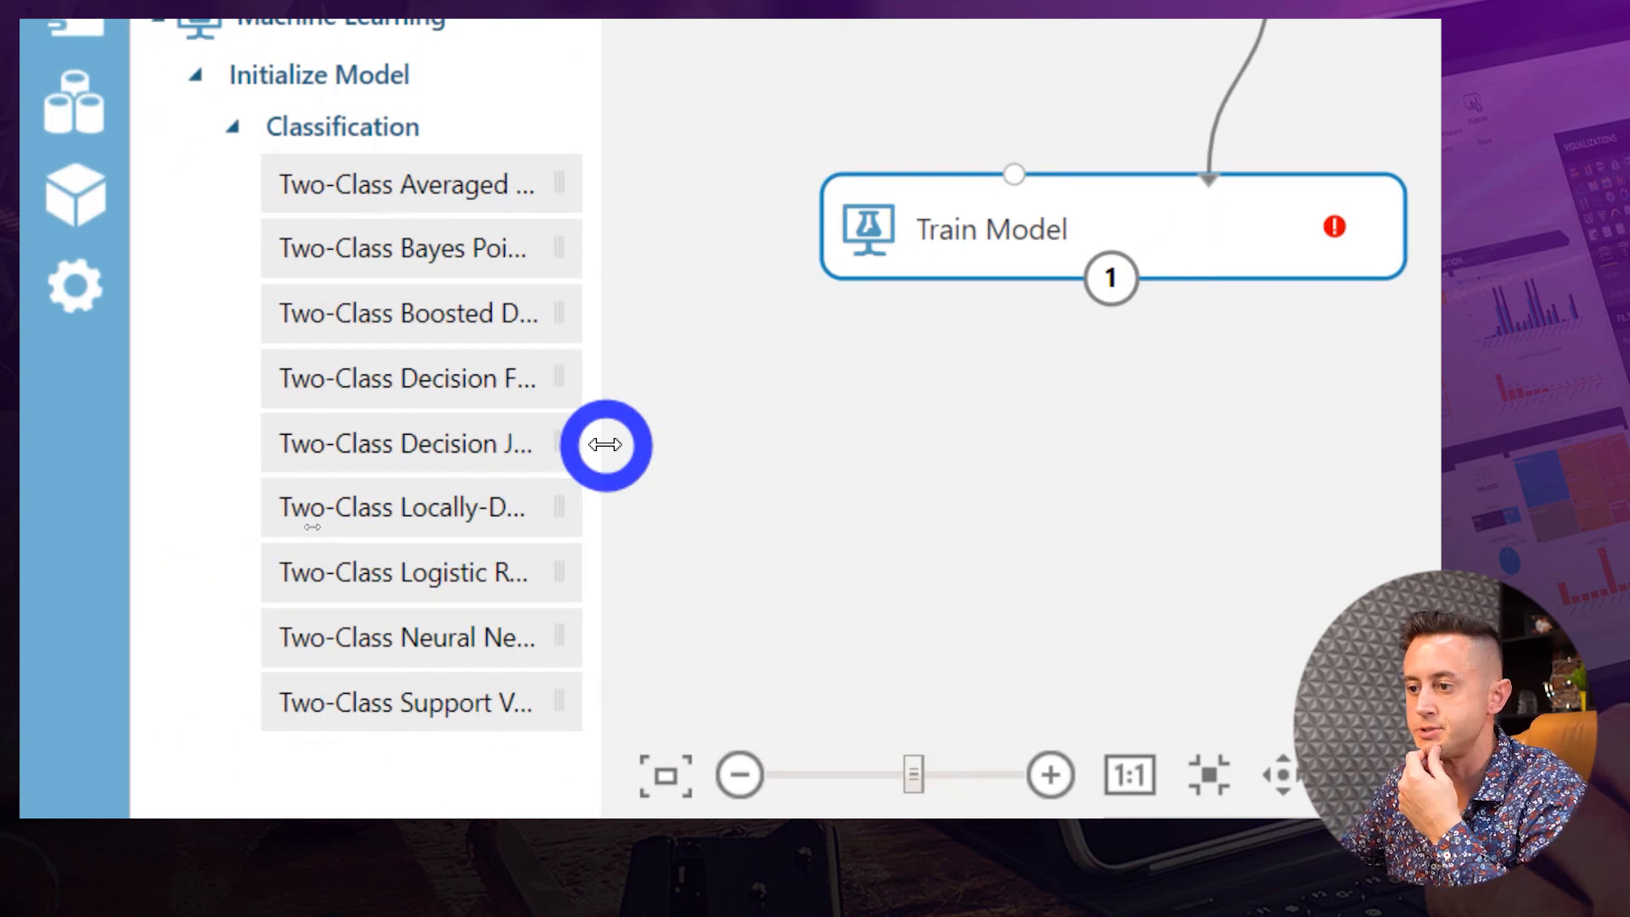
left_click_drag(605, 444, 740, 419)
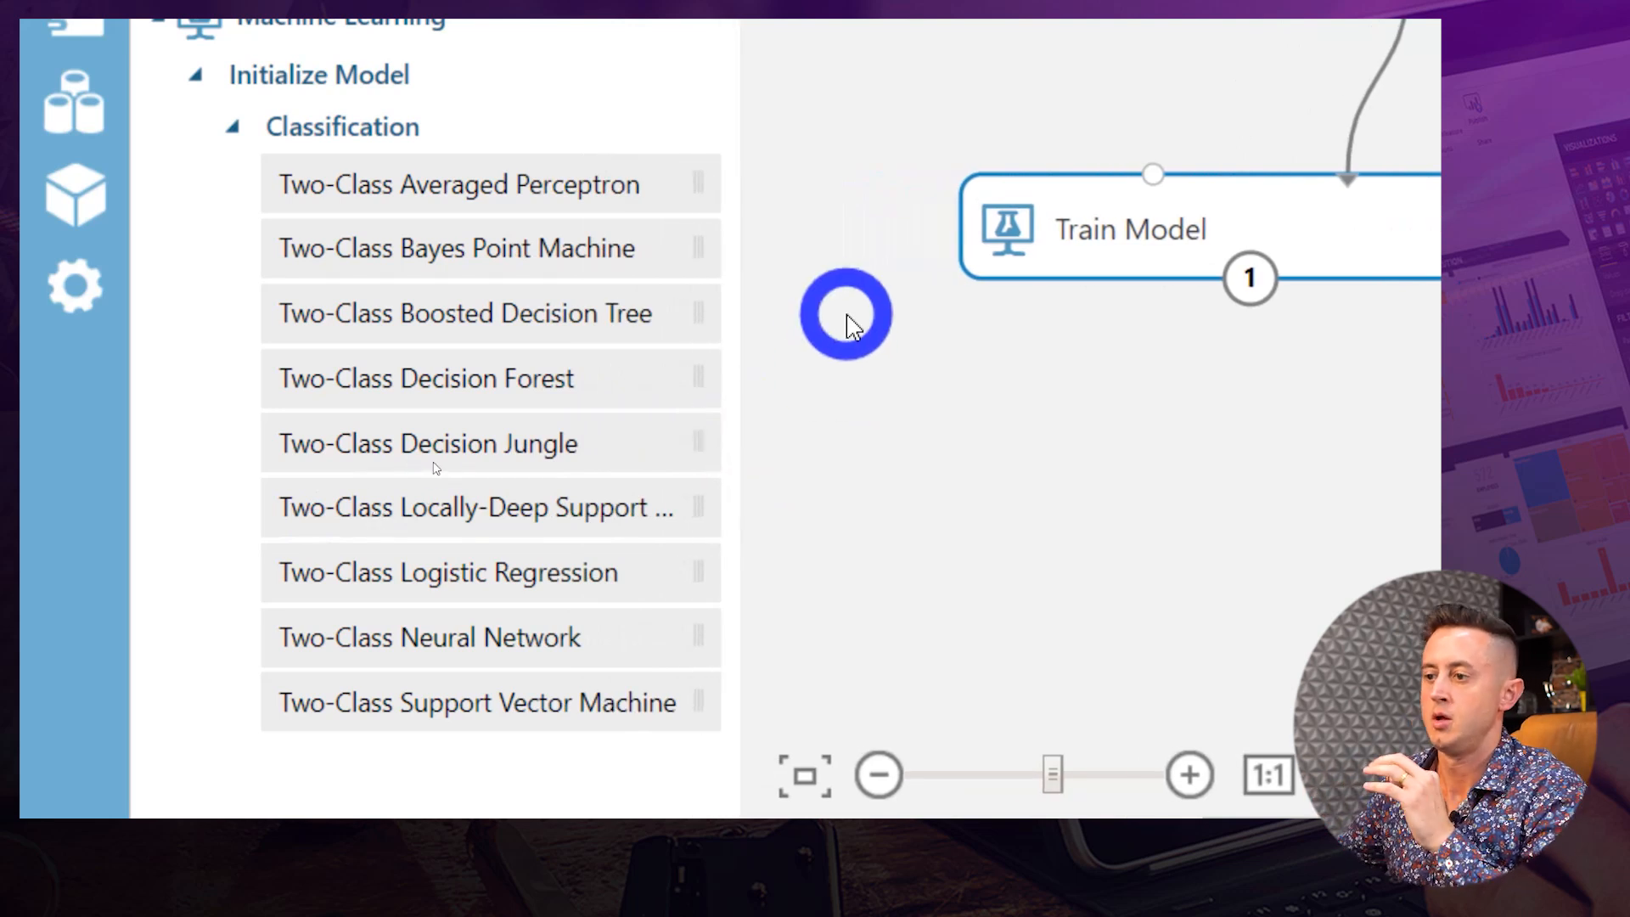
left_click(544, 372)
left_click_drag(548, 373, 921, 81)
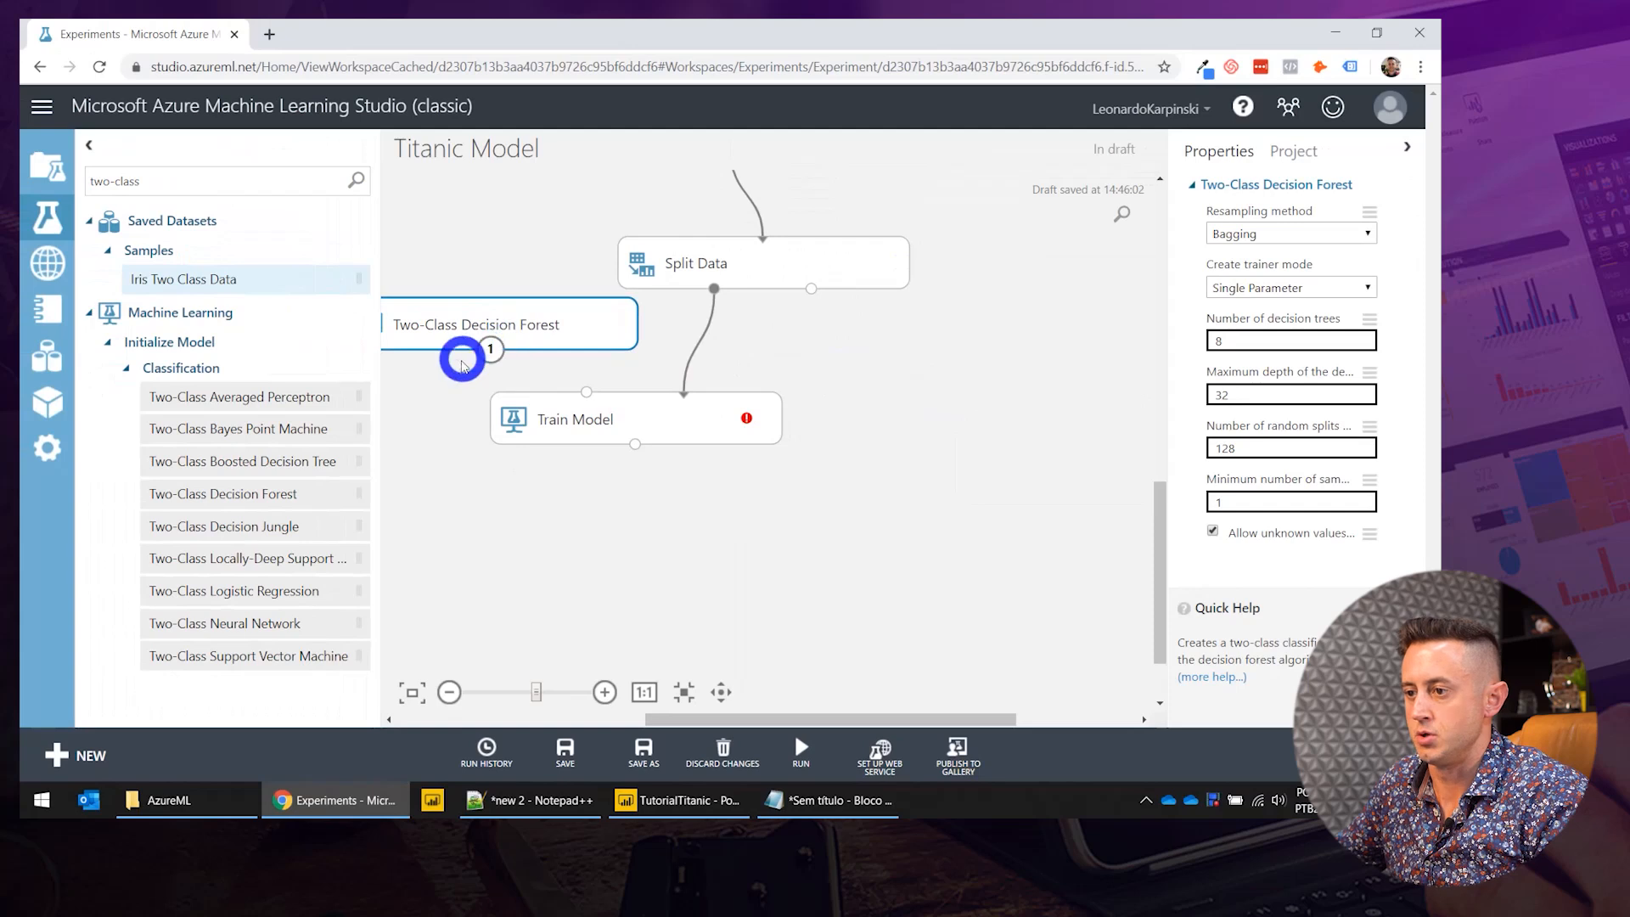
left_click_drag(490, 349, 657, 450)
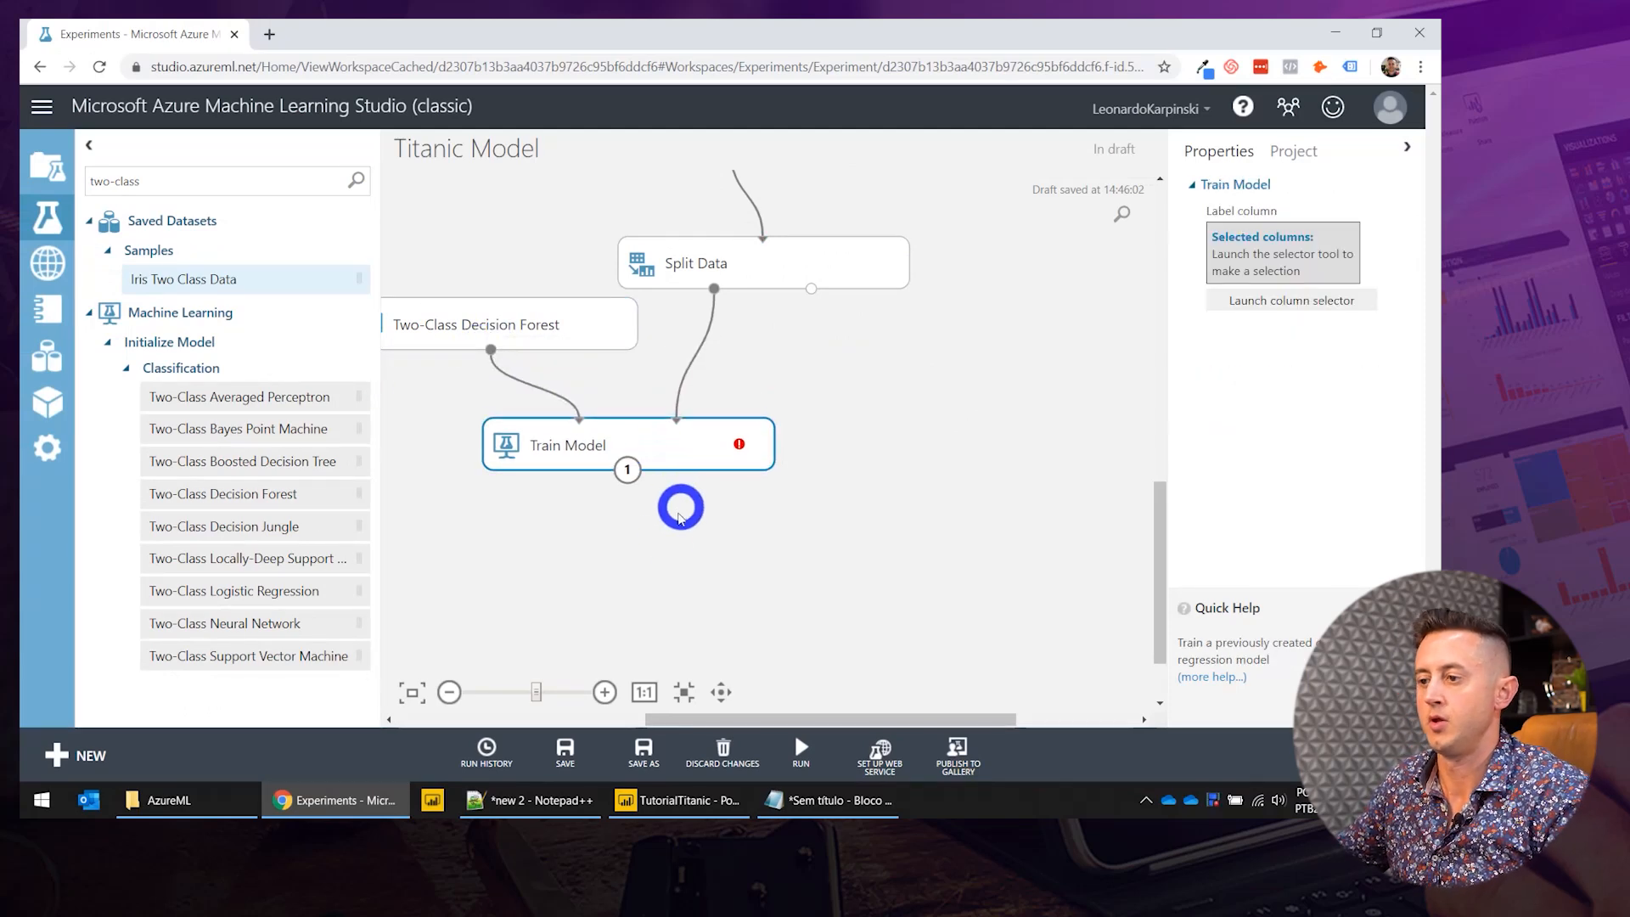
Add a Score Model module below Train Model and connect Train Model's output and Split Data's second output to its two inputs.
triple_click(224, 176)
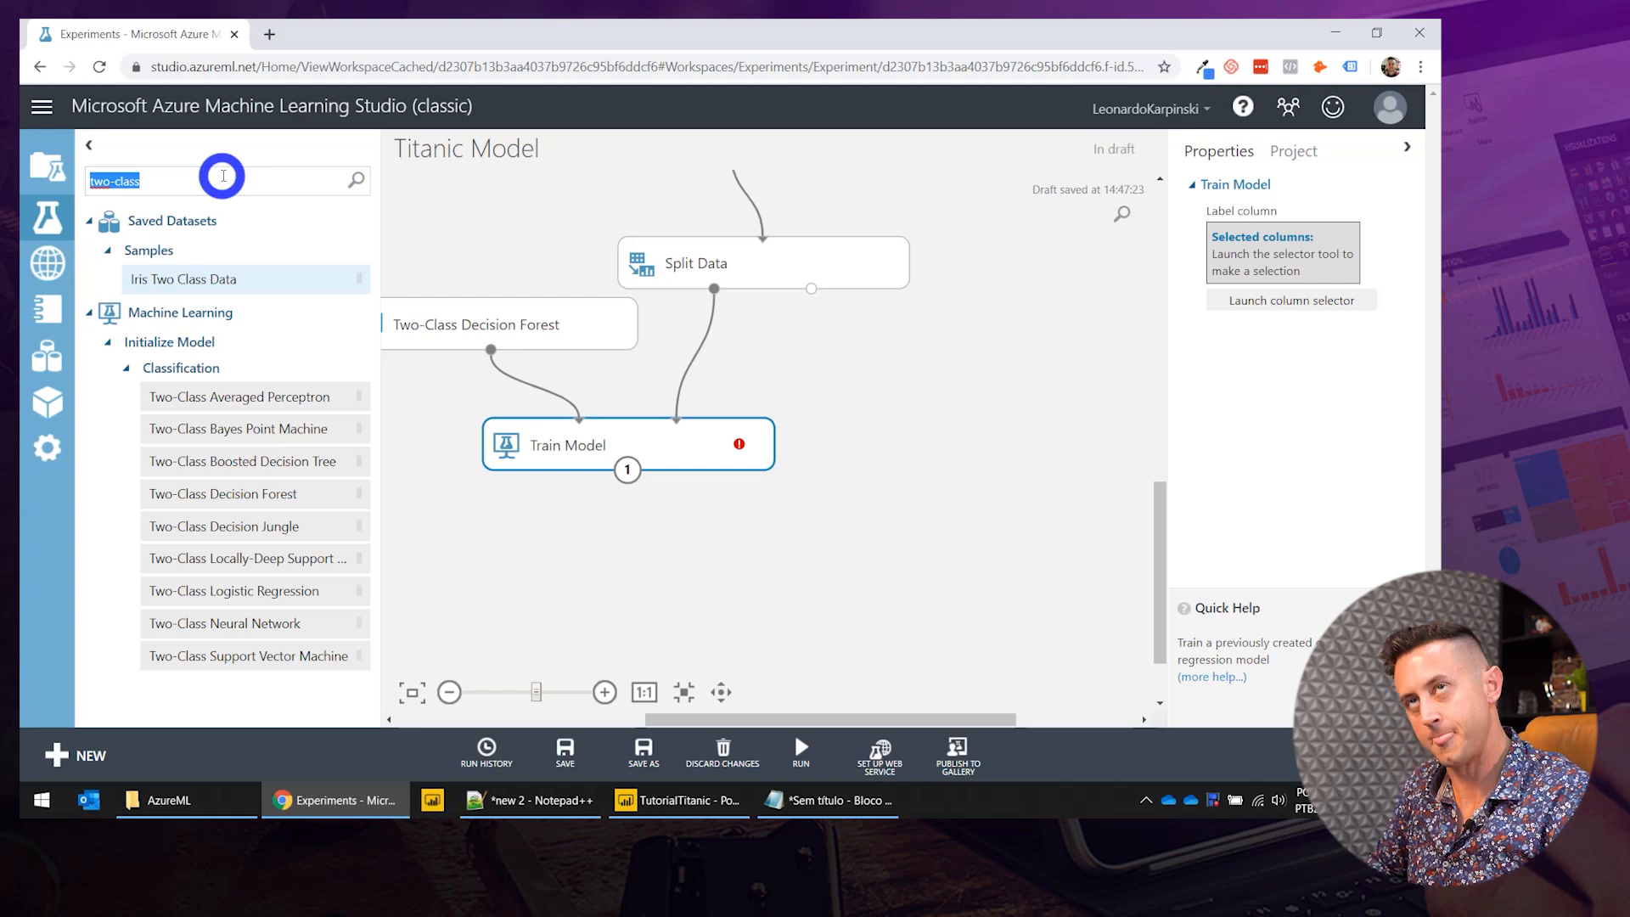
type("score mod")
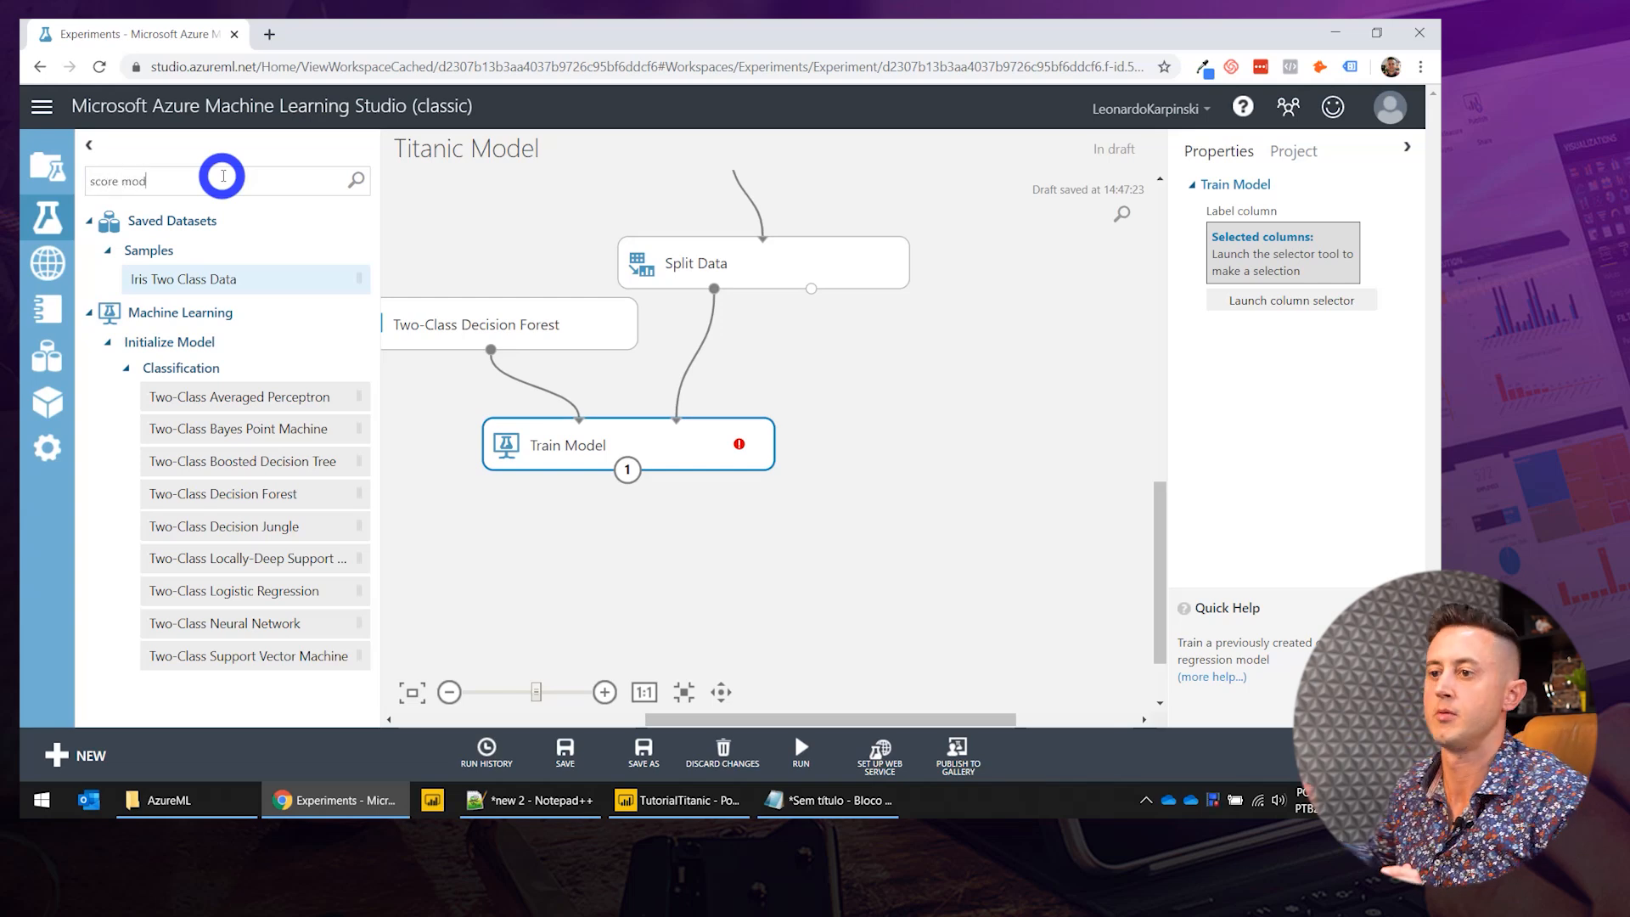
type("el")
left_click_drag(182, 278, 751, 576)
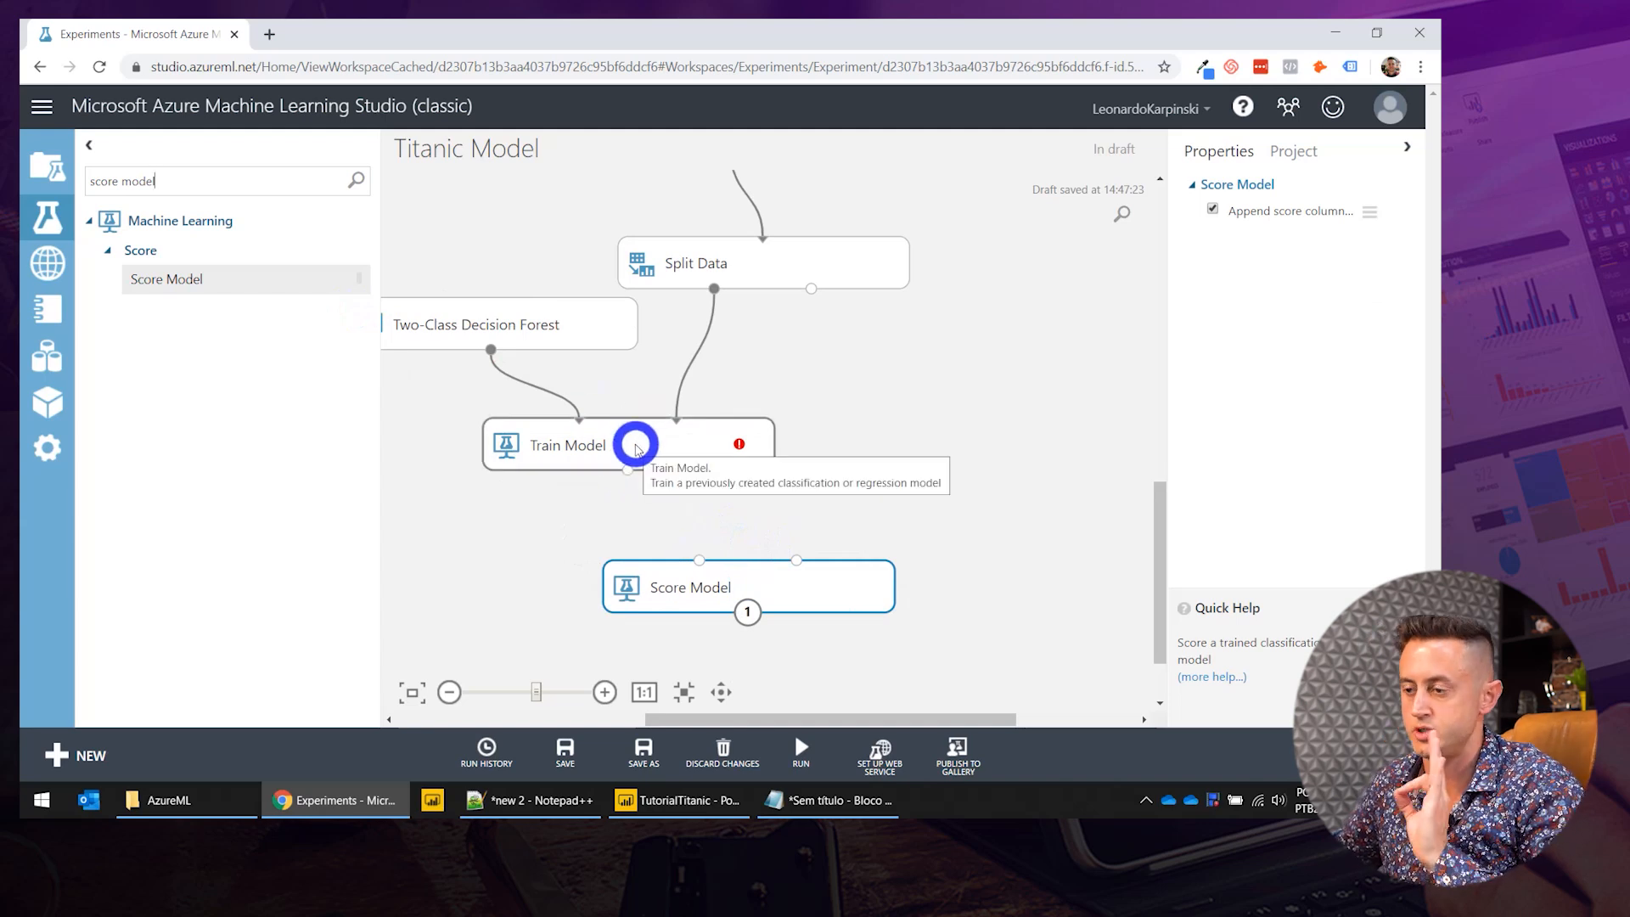
left_click_drag(624, 470, 699, 564)
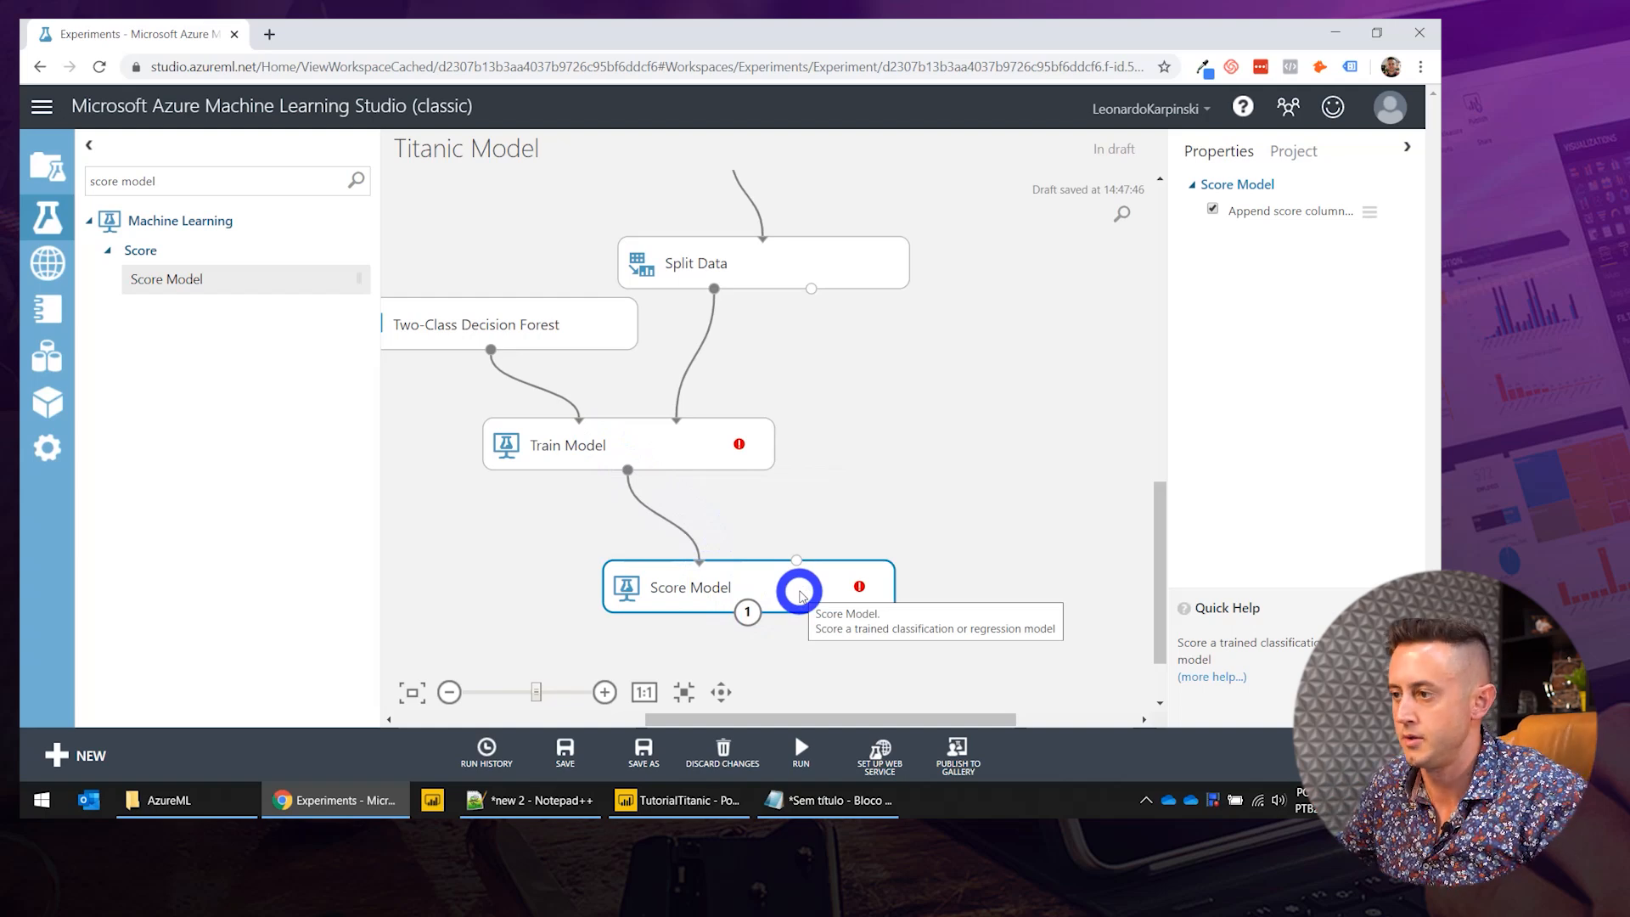
mouse_move(811, 288)
left_mouse_down()
mouse_move(836, 376)
mouse_move(787, 538)
mouse_move(796, 563)
left_mouse_up()
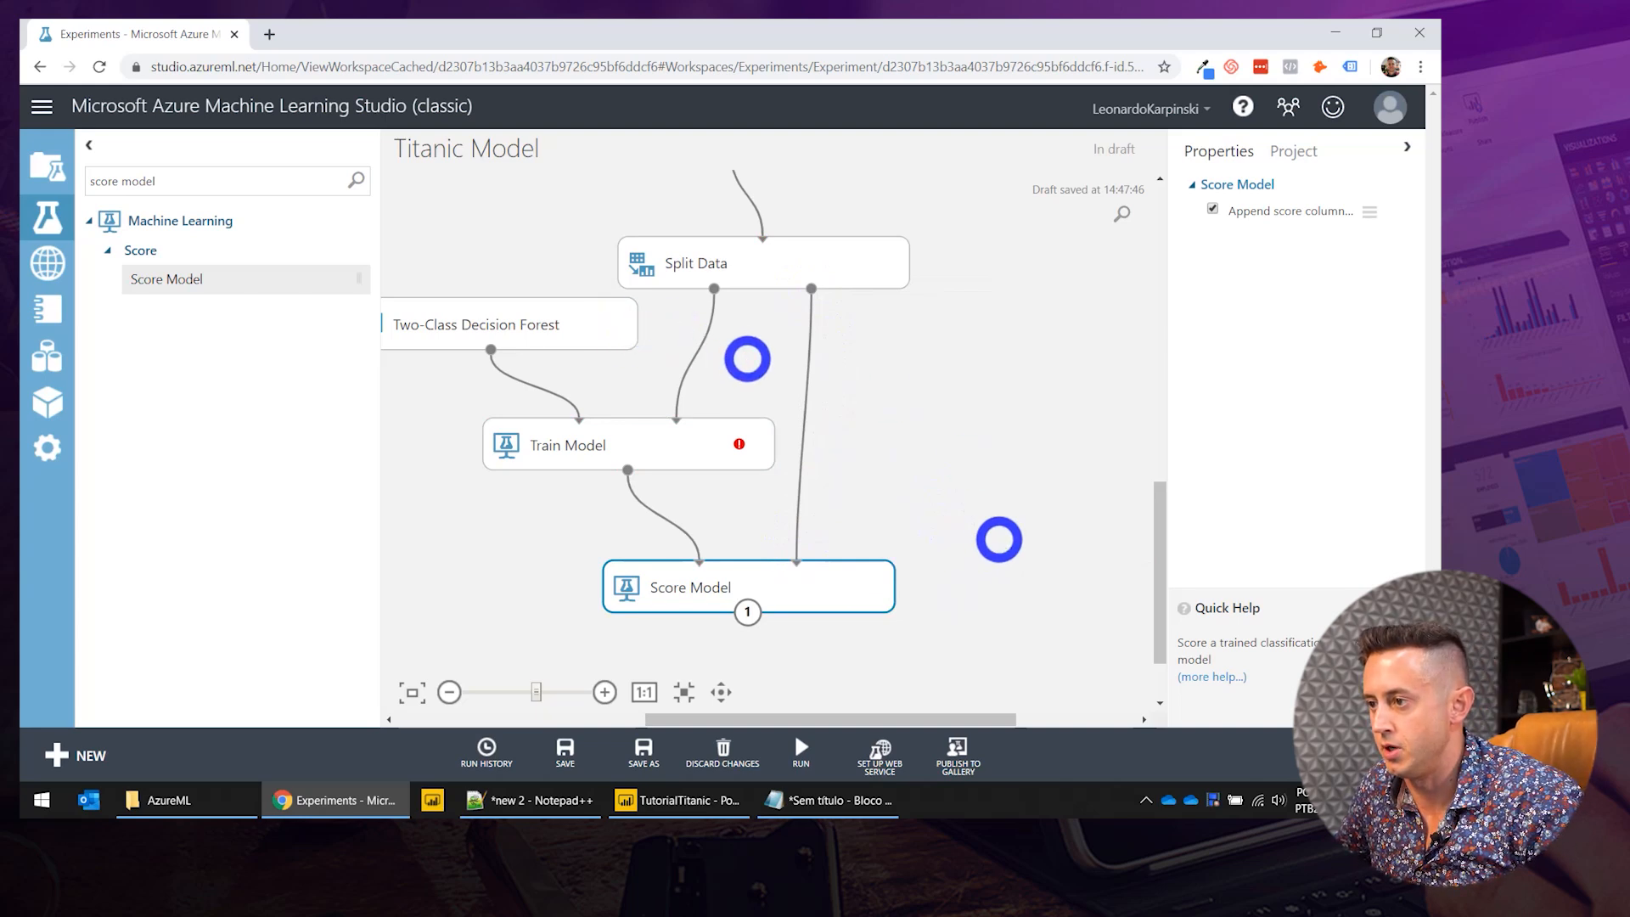
mouse_move(673, 320)
left_mouse_down()
mouse_move(684, 339)
mouse_move(702, 324)
mouse_move(737, 333)
mouse_move(717, 328)
mouse_move(728, 347)
left_mouse_up()
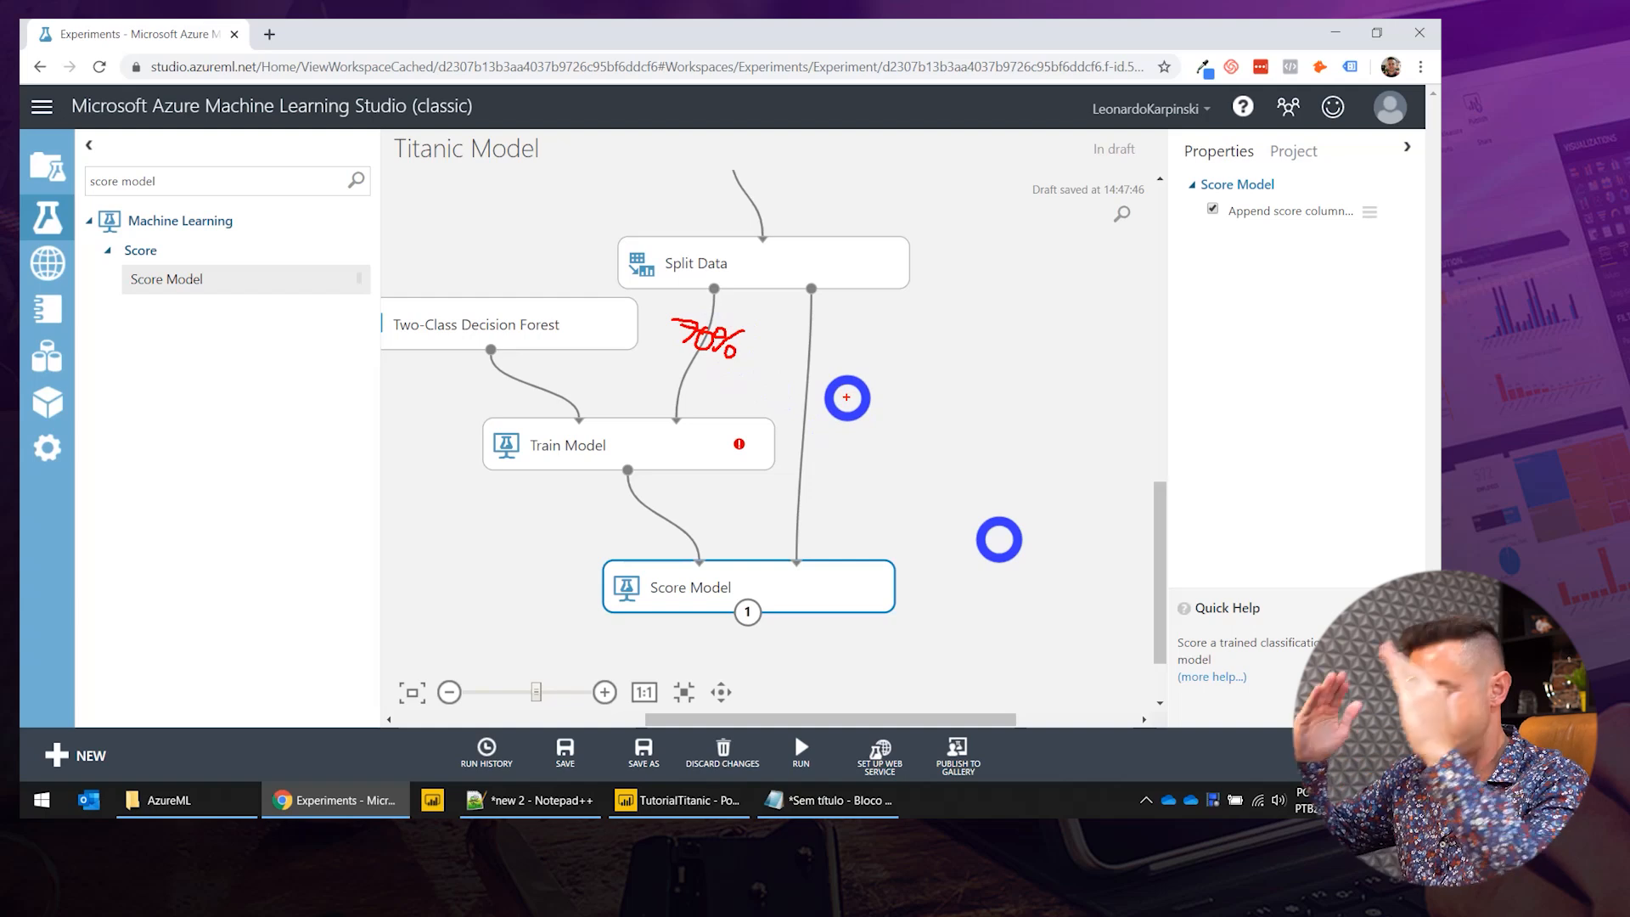
mouse_move(822, 529)
left_mouse_down()
mouse_move(867, 531)
mouse_move(849, 529)
left_mouse_up()
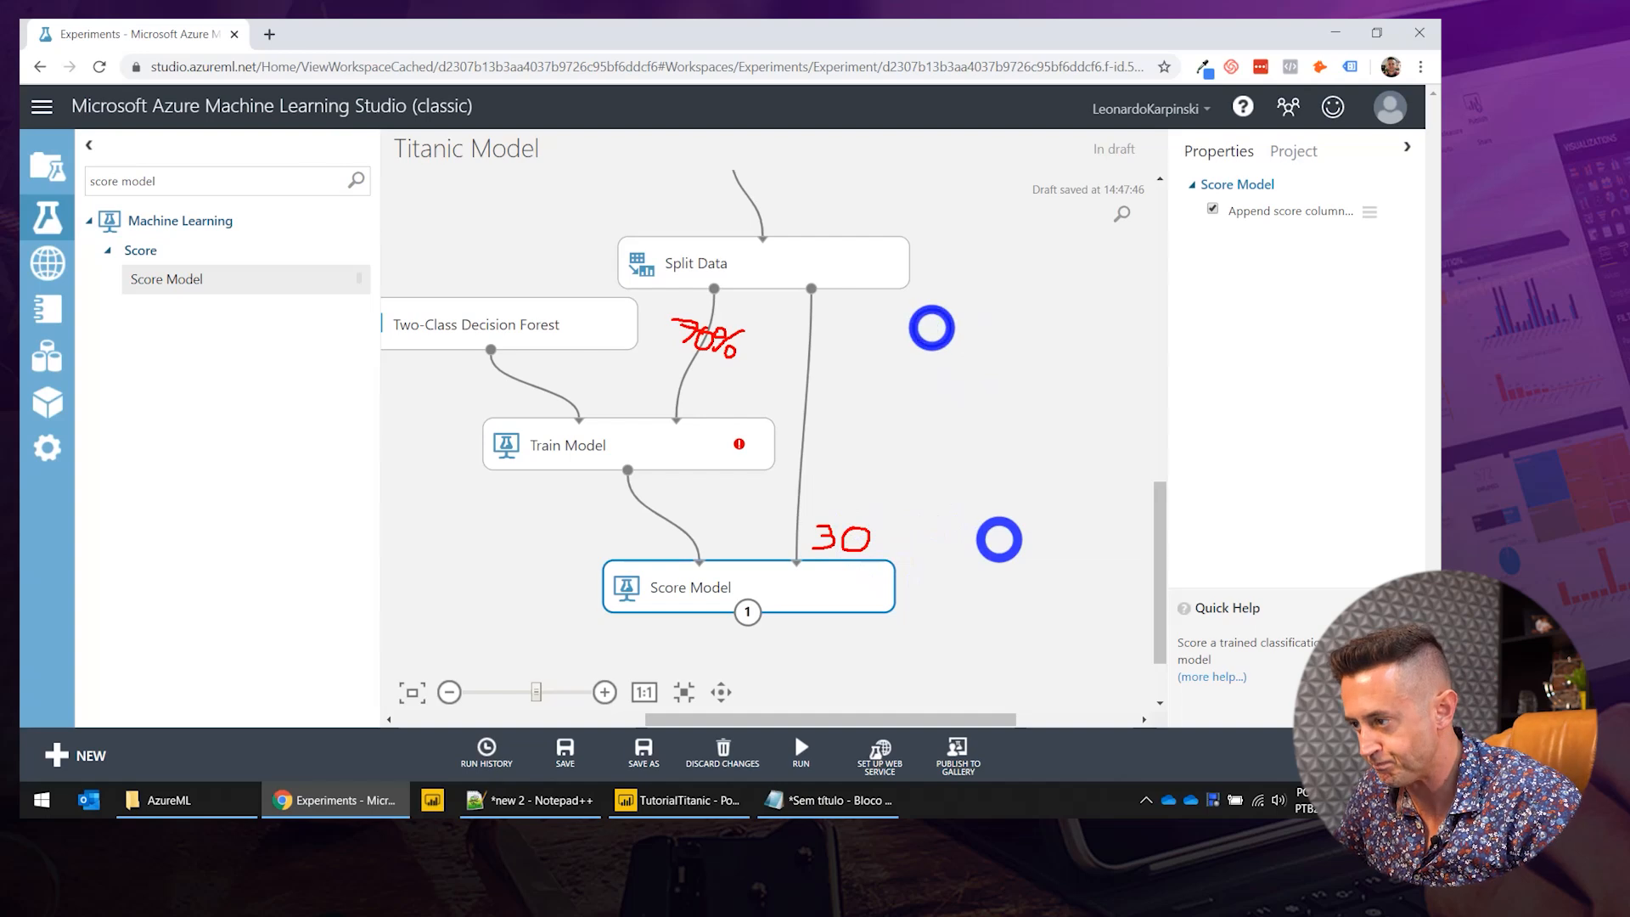
Find the Evaluate Model module and place it on the canvas below Score Model.
key("Escape")
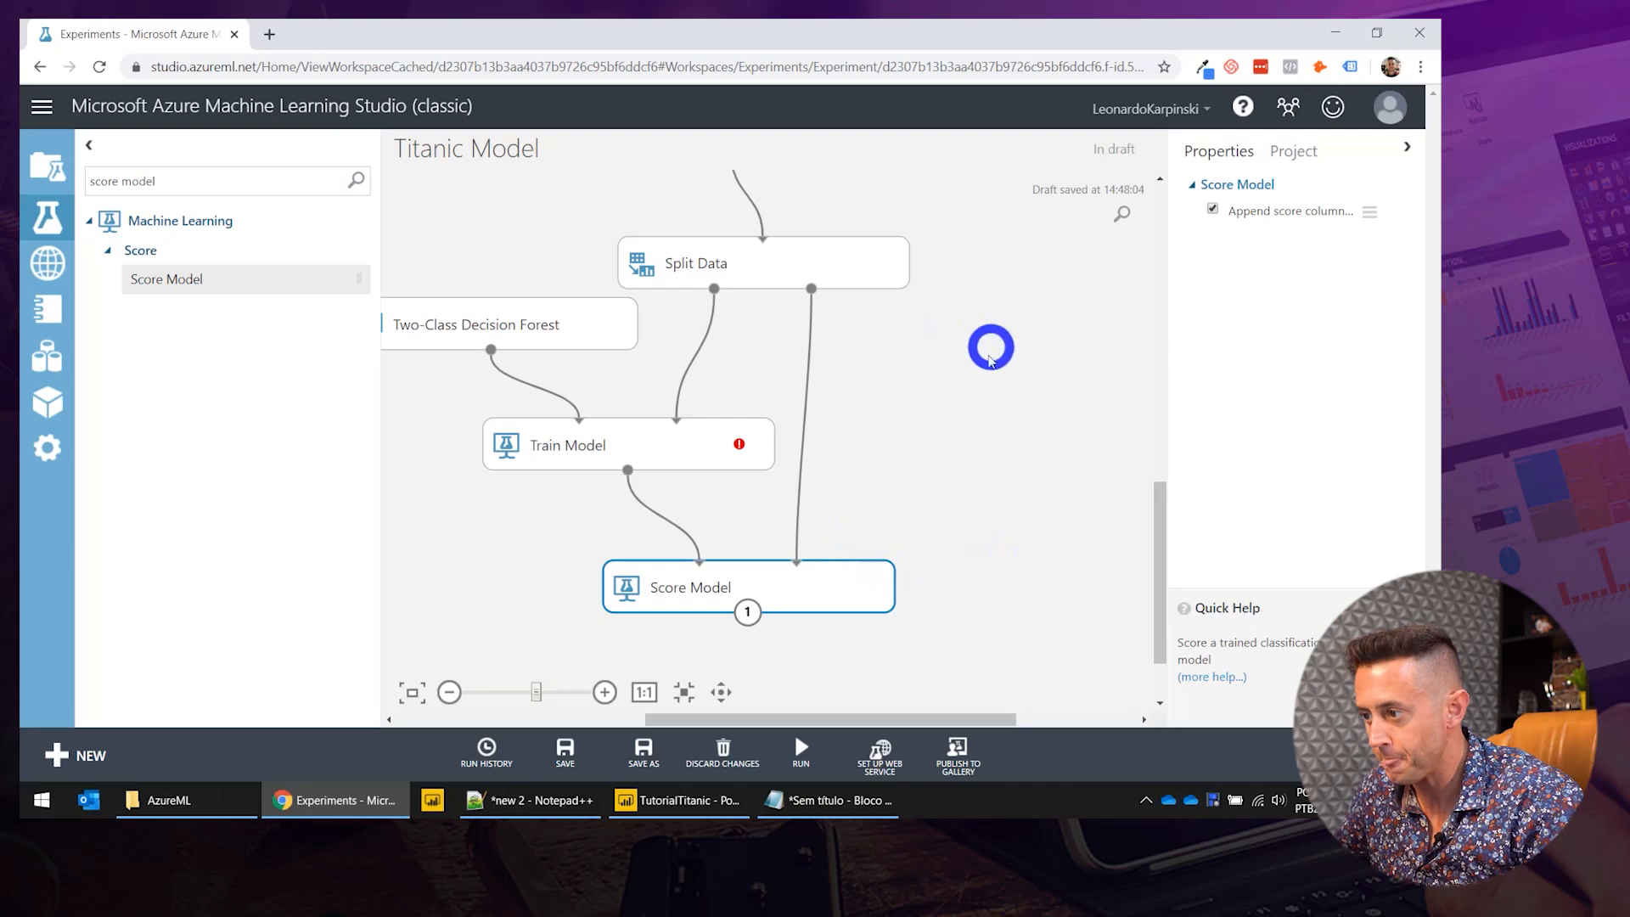
double_click(184, 178)
triple_click(184, 178)
type("ev")
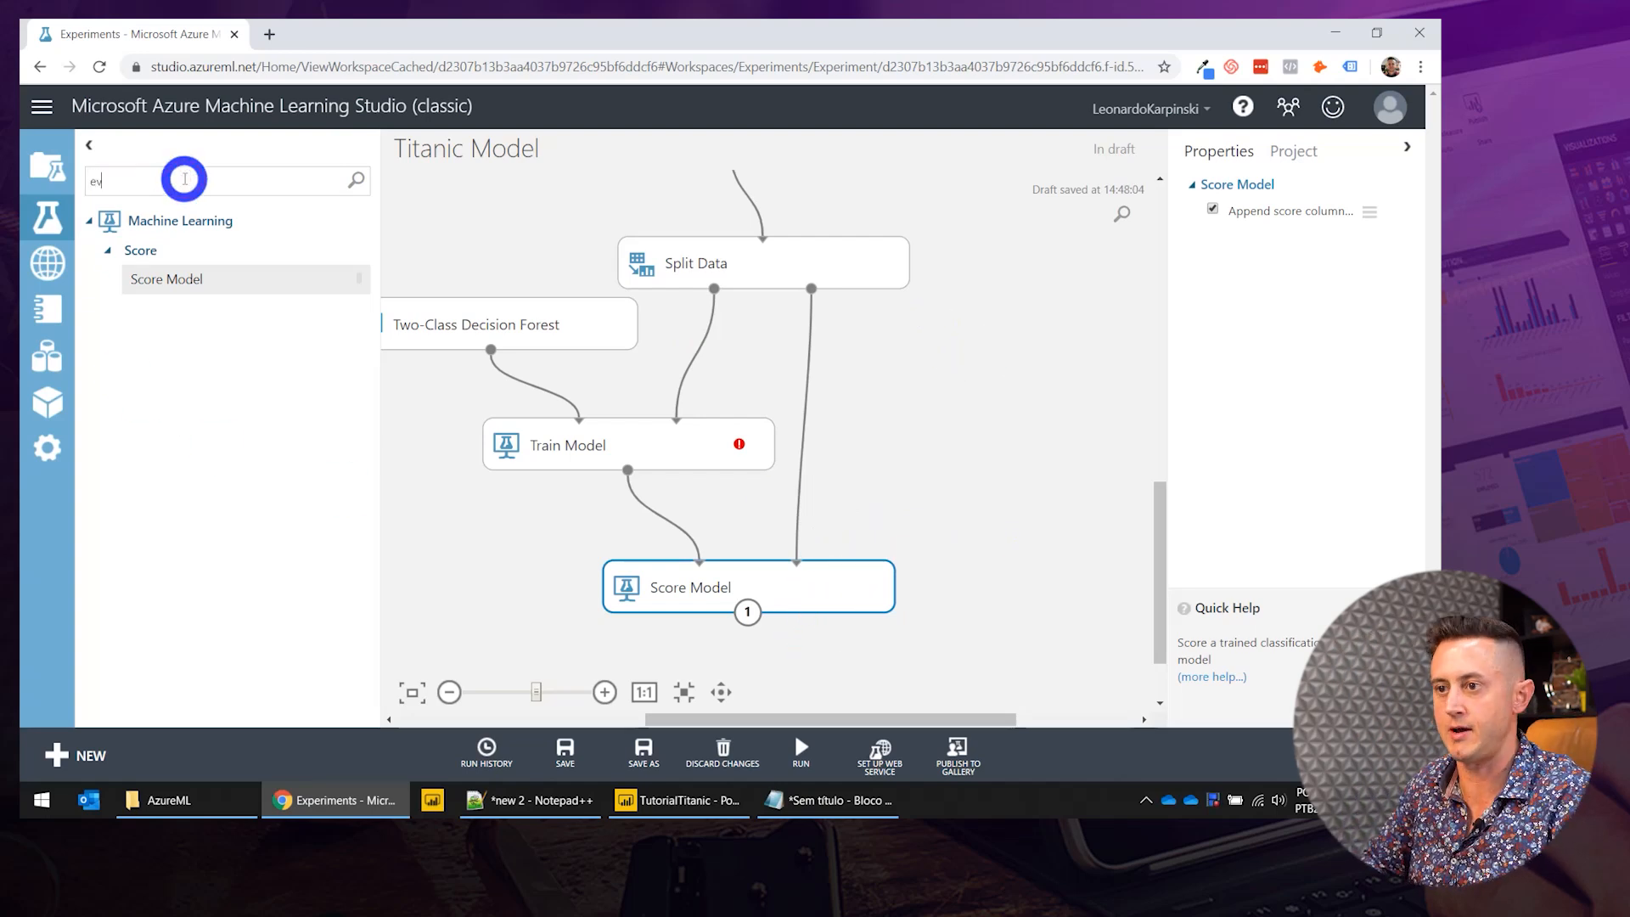
type("ulate")
key("Left")
key("Left")
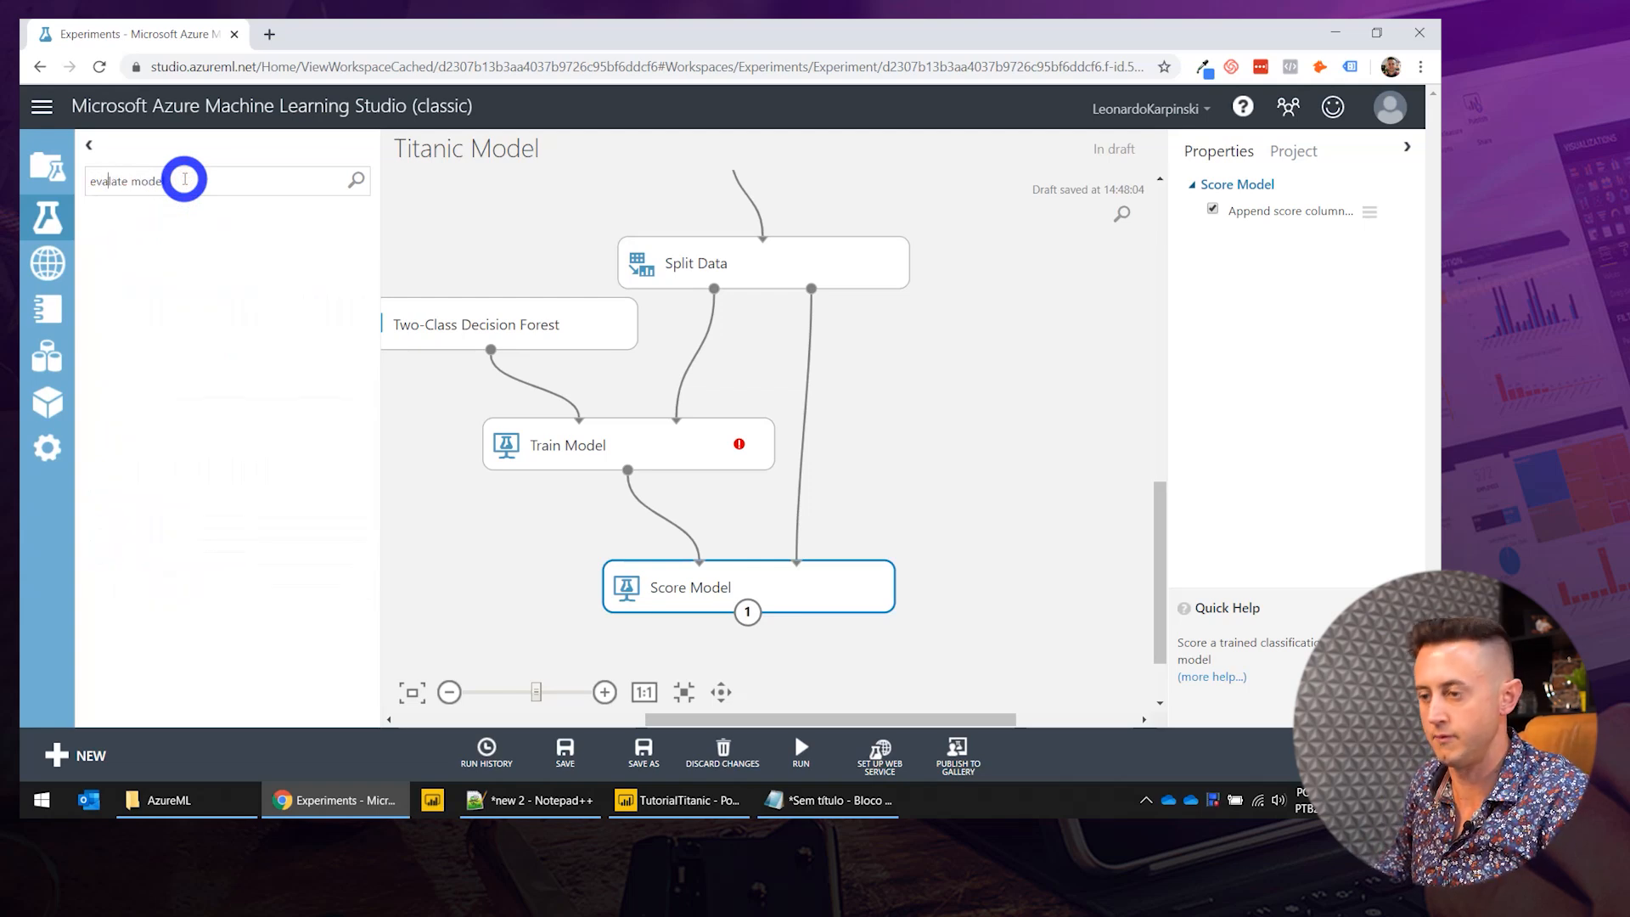
left_click_drag(196, 283, 830, 670)
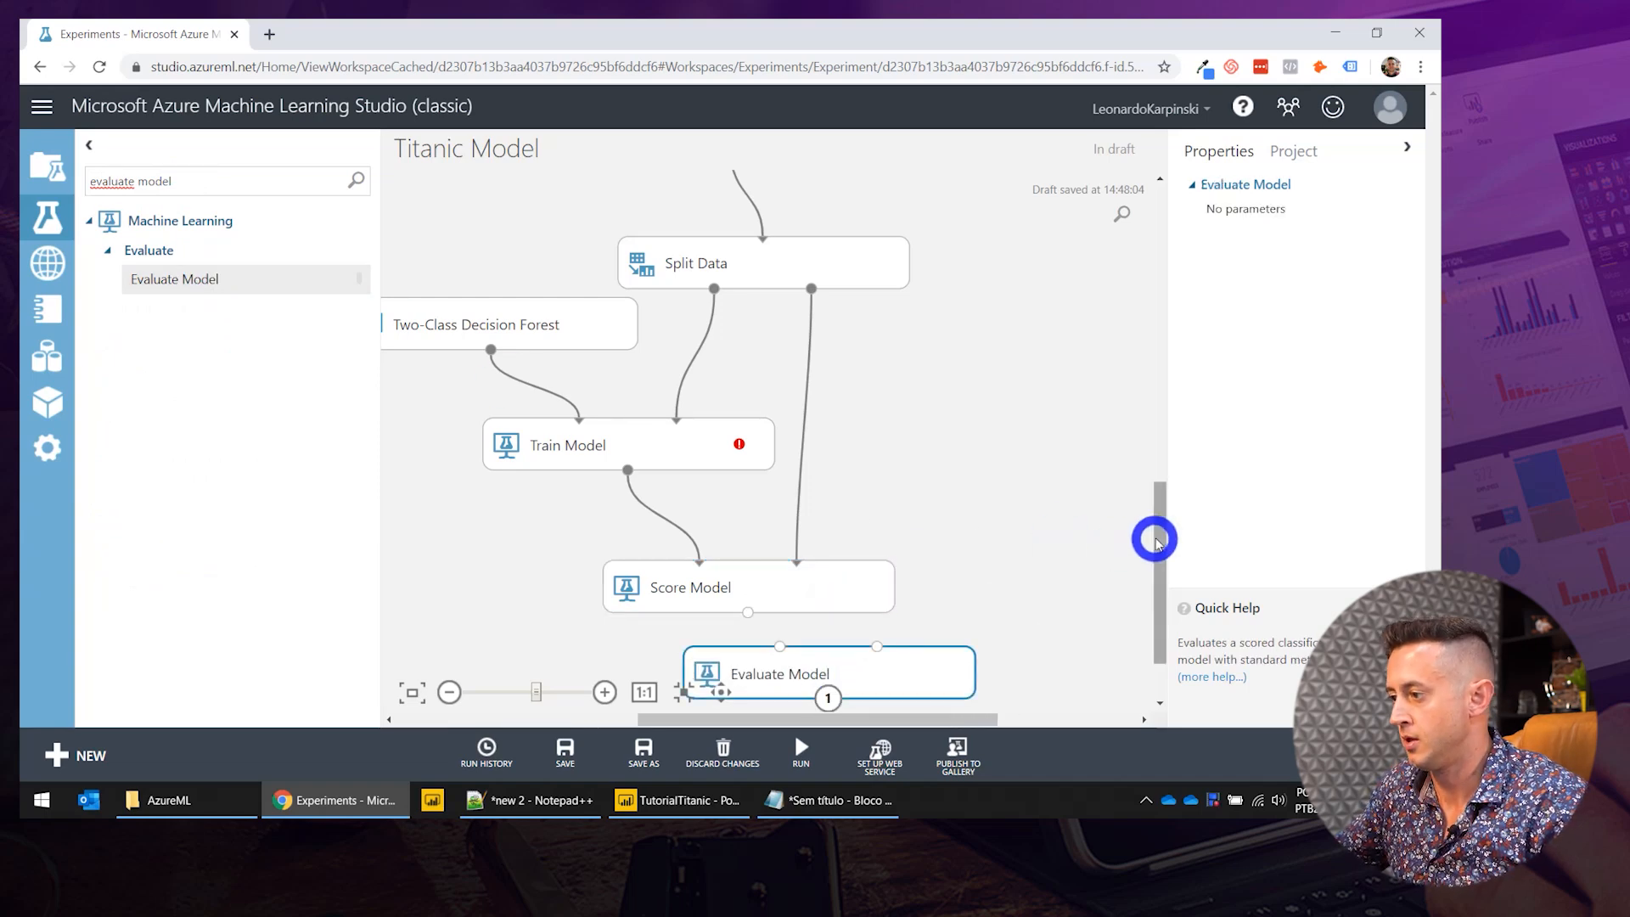
left_click_drag(1150, 538, 1157, 571)
left_click_drag(877, 386, 856, 437)
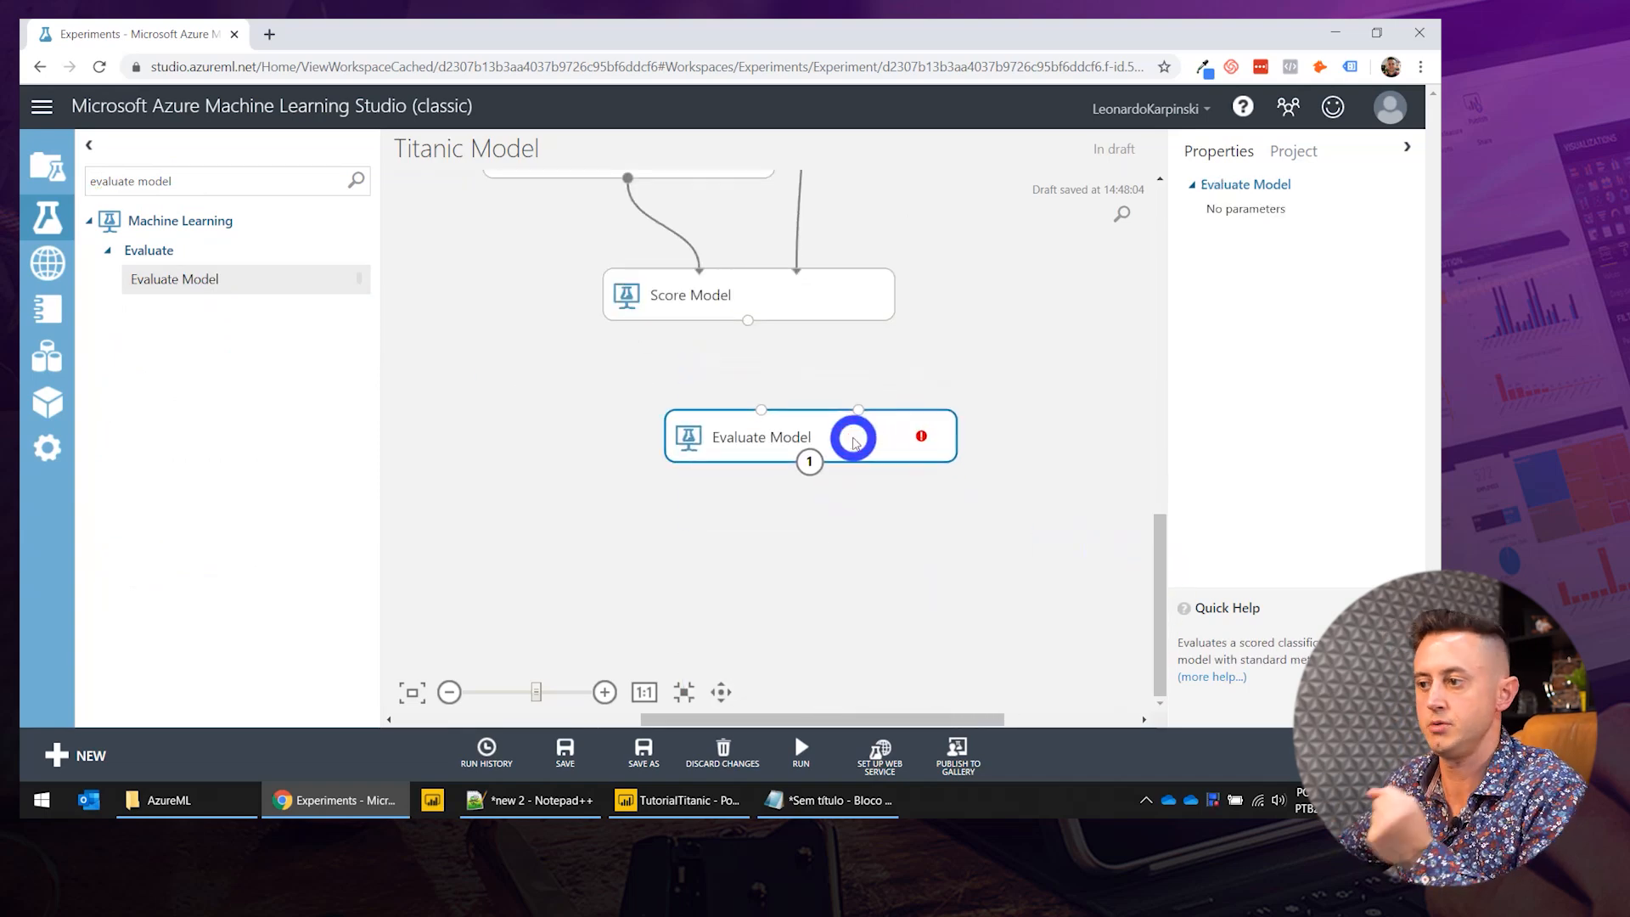
Connect Score Model's output to Evaluate Model's first input and try to run the Evaluate Model module.
left_click_drag(747, 320, 766, 435)
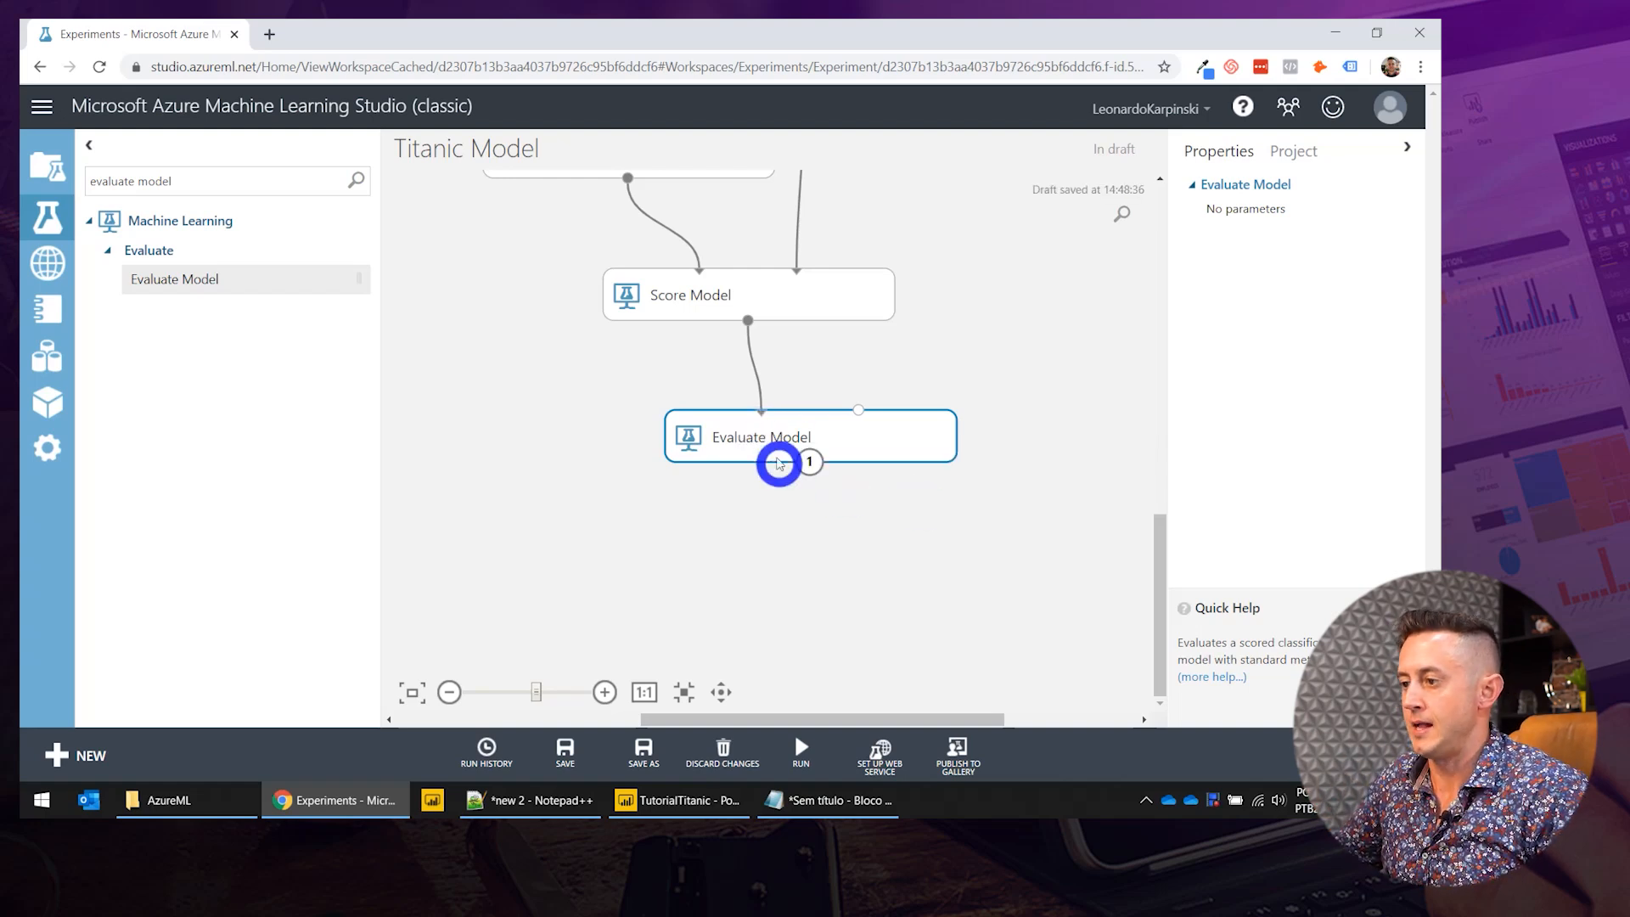
right_click(764, 436)
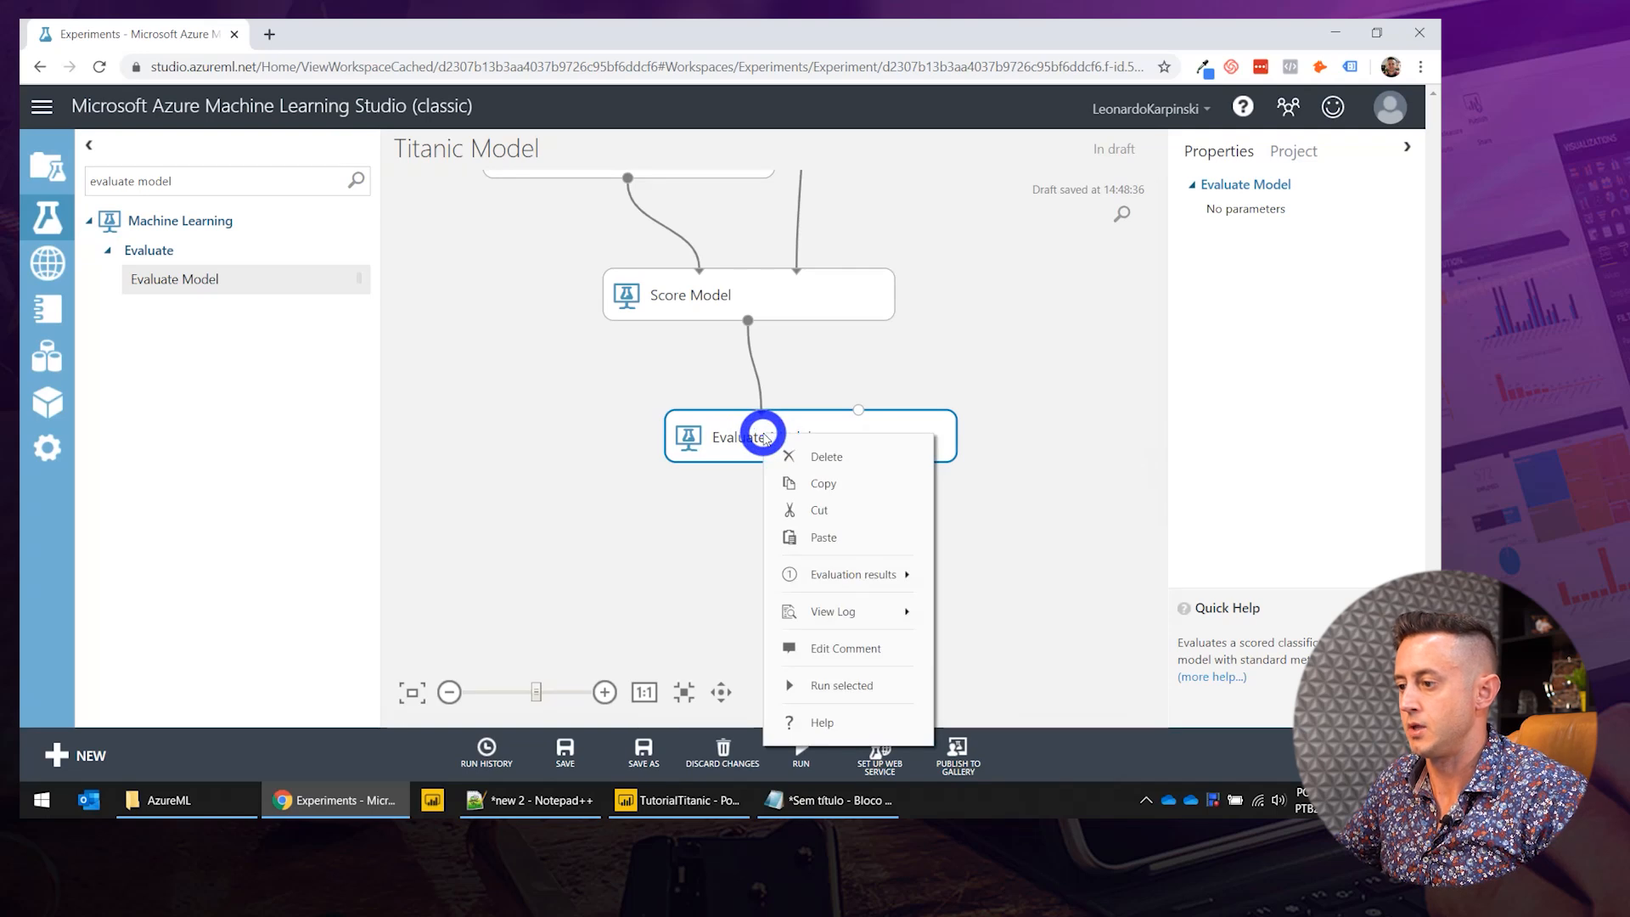
left_click(862, 678)
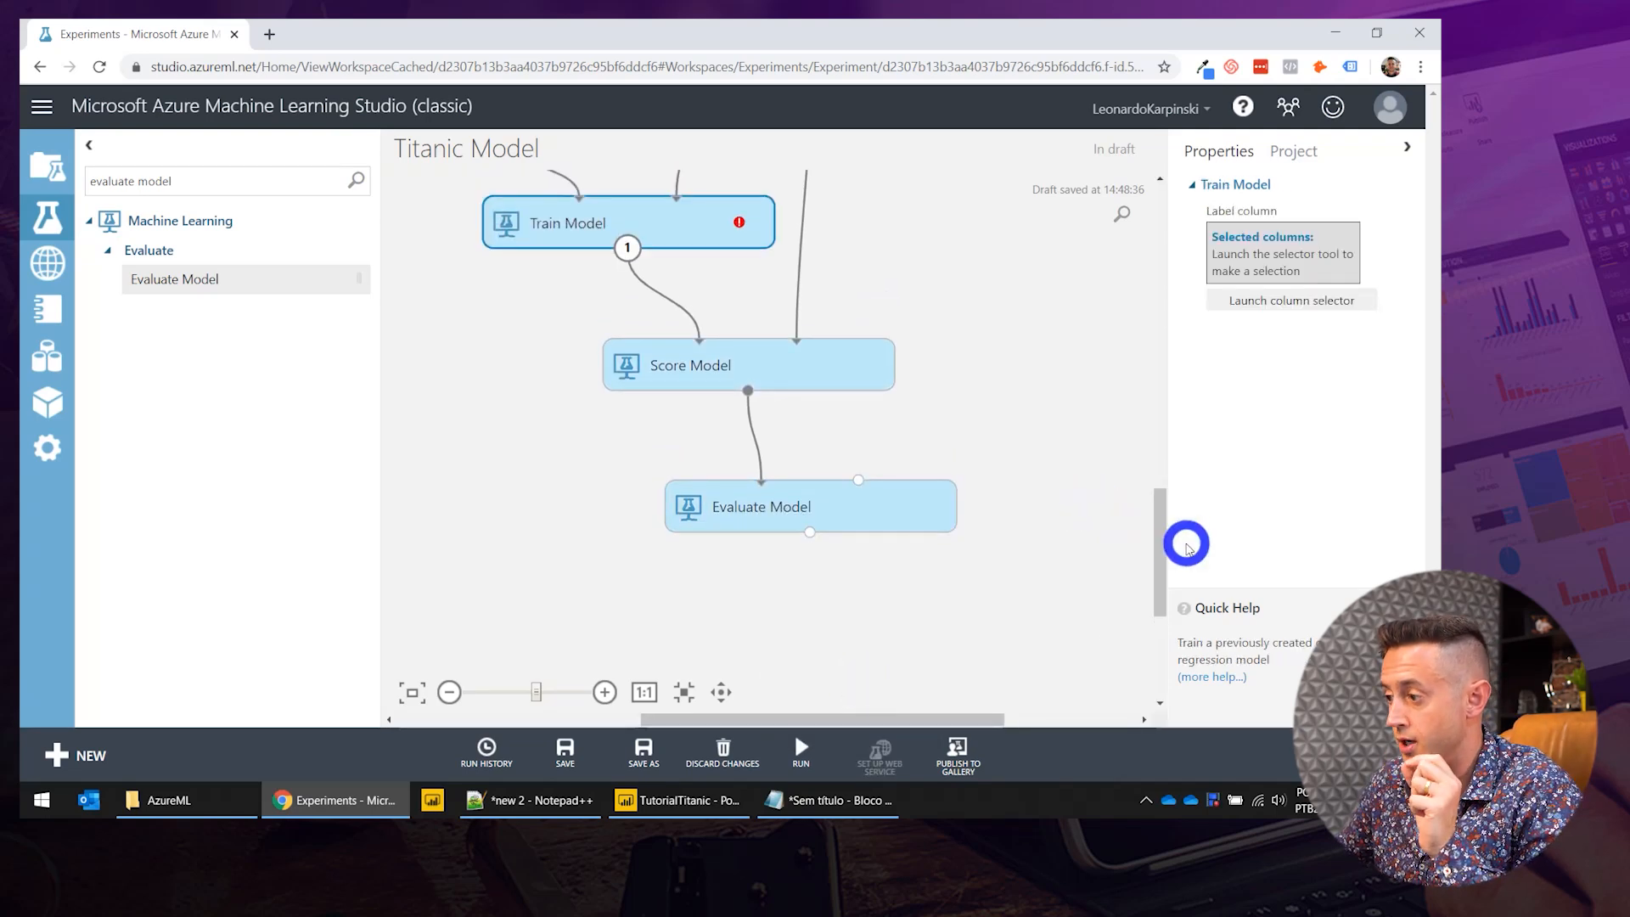
Set the label column of the Train Model module to Survived.
left_click_drag(1161, 539, 1159, 486)
left_click(625, 418)
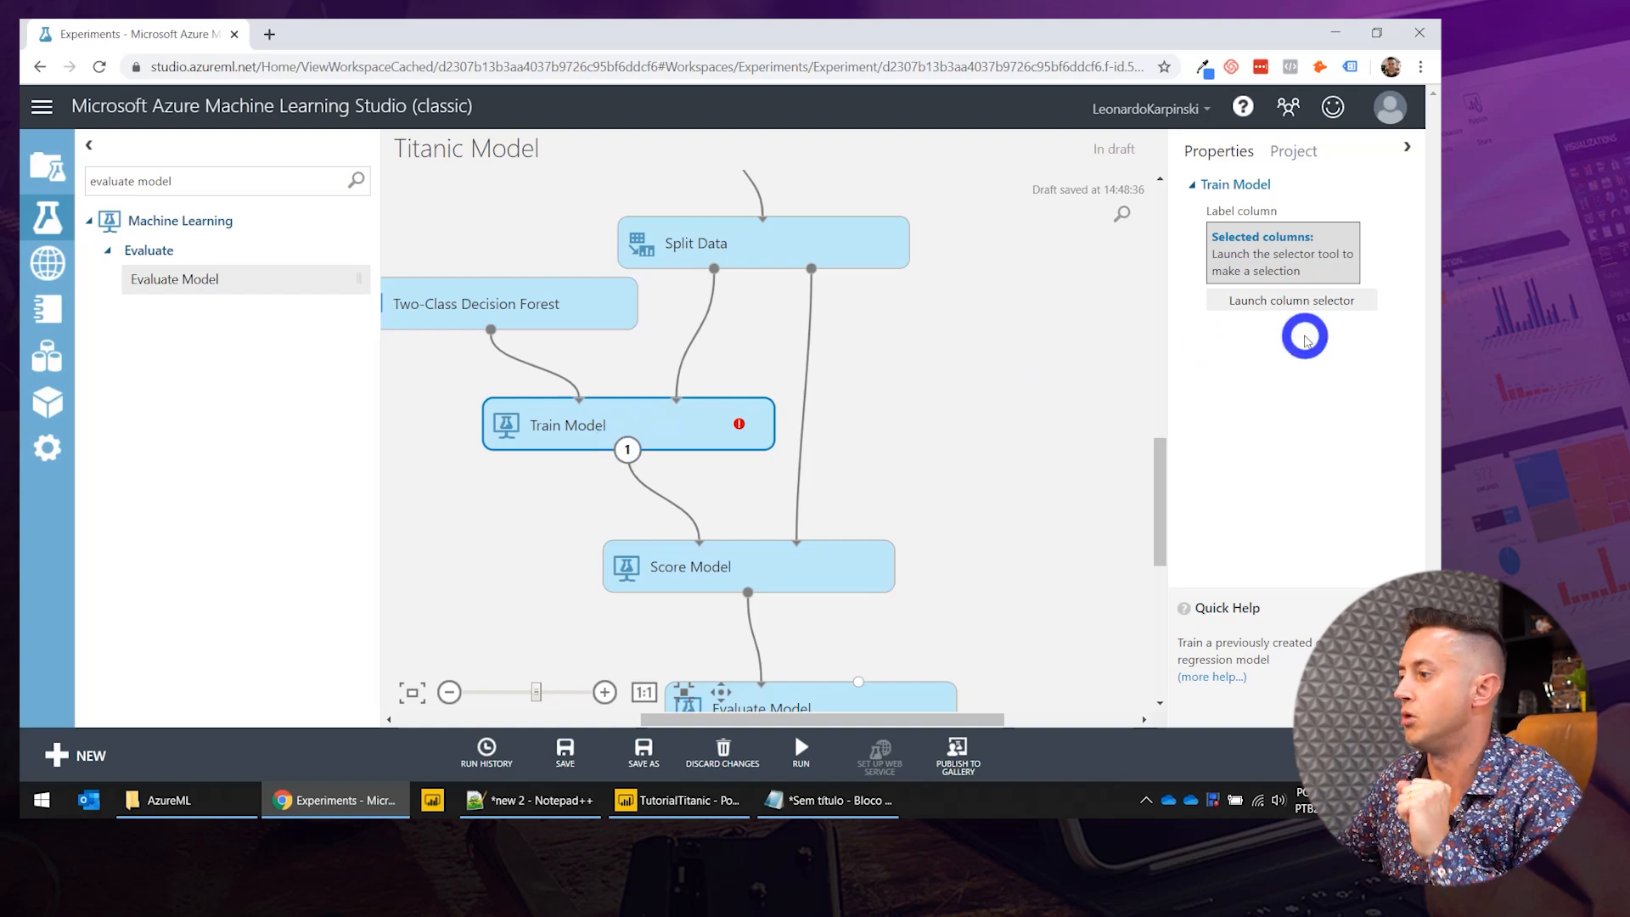
left_click(1308, 301)
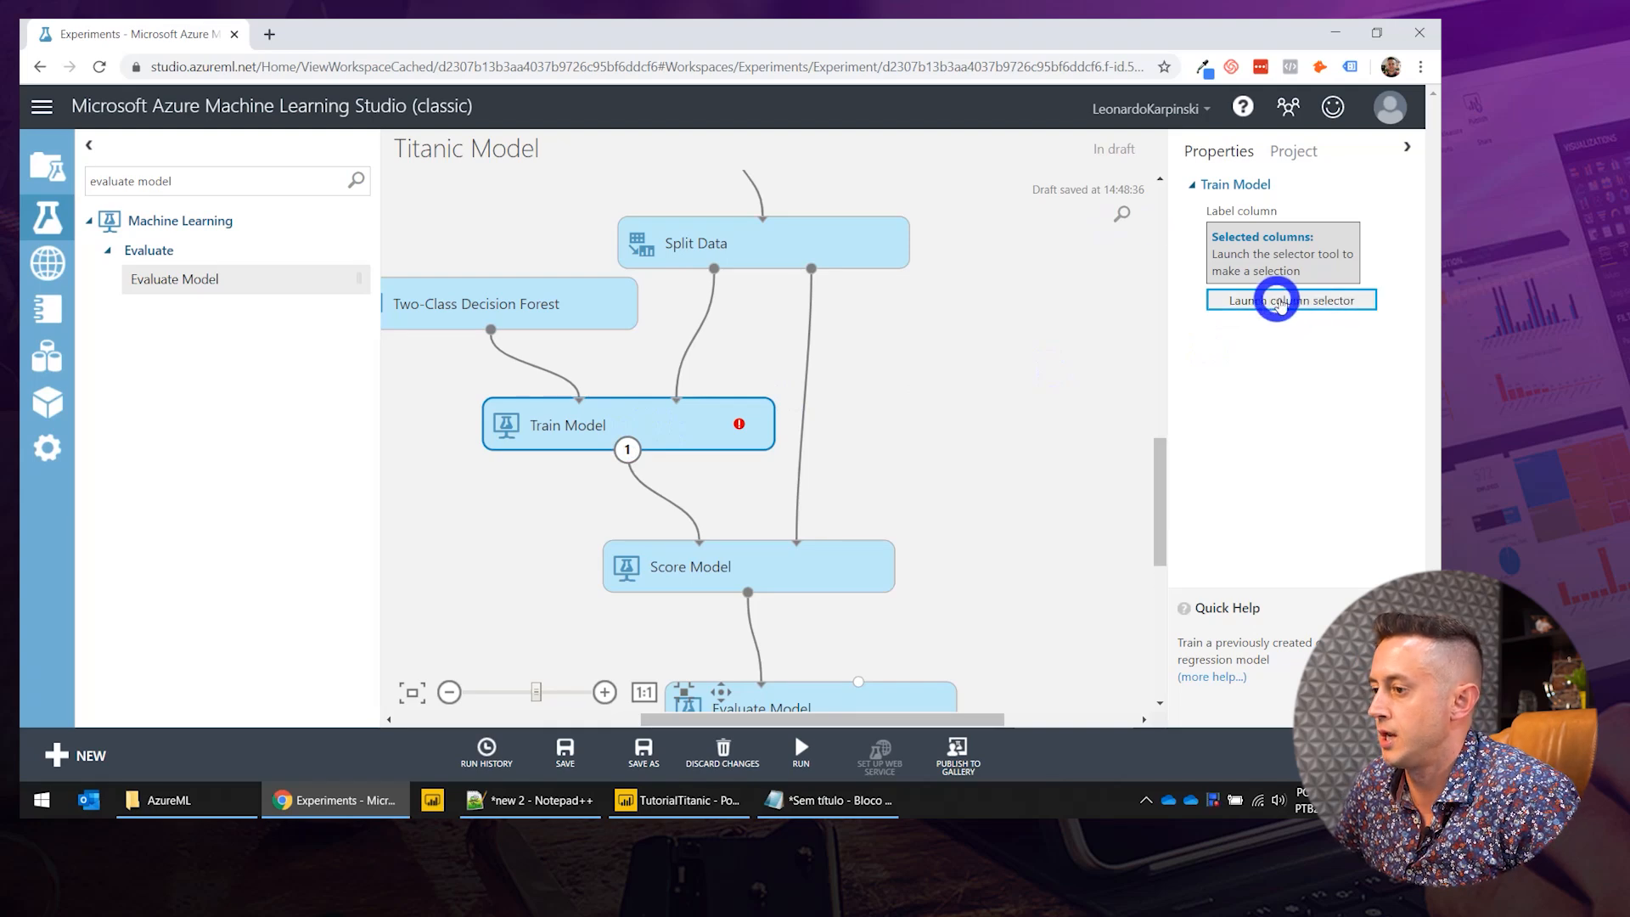
left_click(1292, 300)
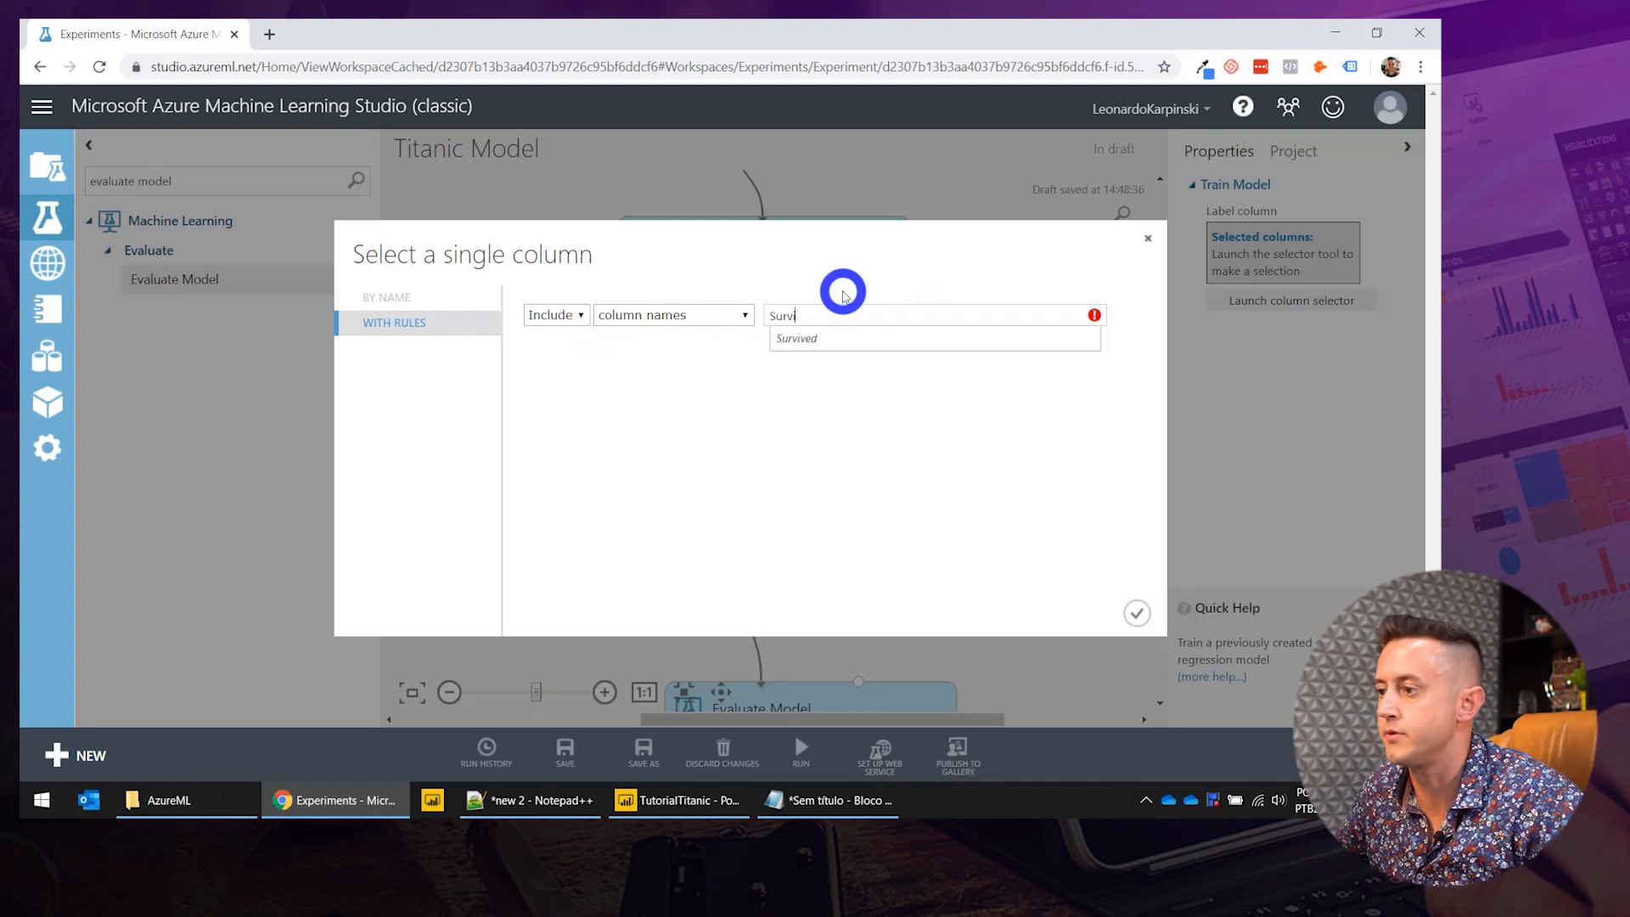
left_click(807, 338)
left_click(870, 583)
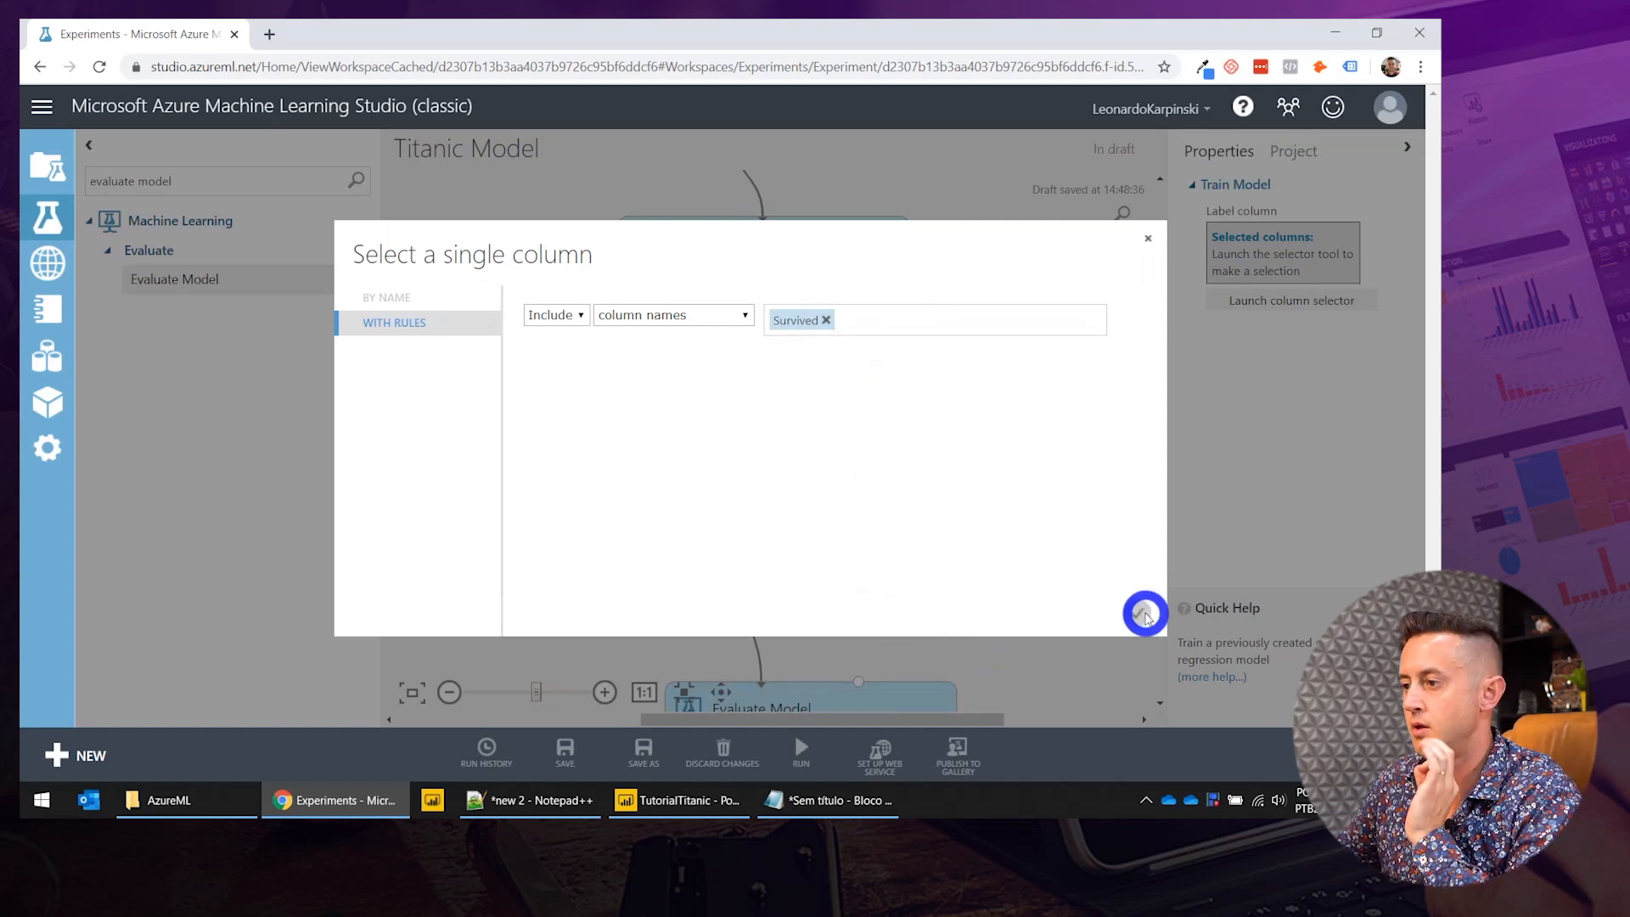
left_click(1145, 613)
Run the Evaluate Model module in the Titanic Model experiment.
left_click_drag(1162, 473, 1152, 557)
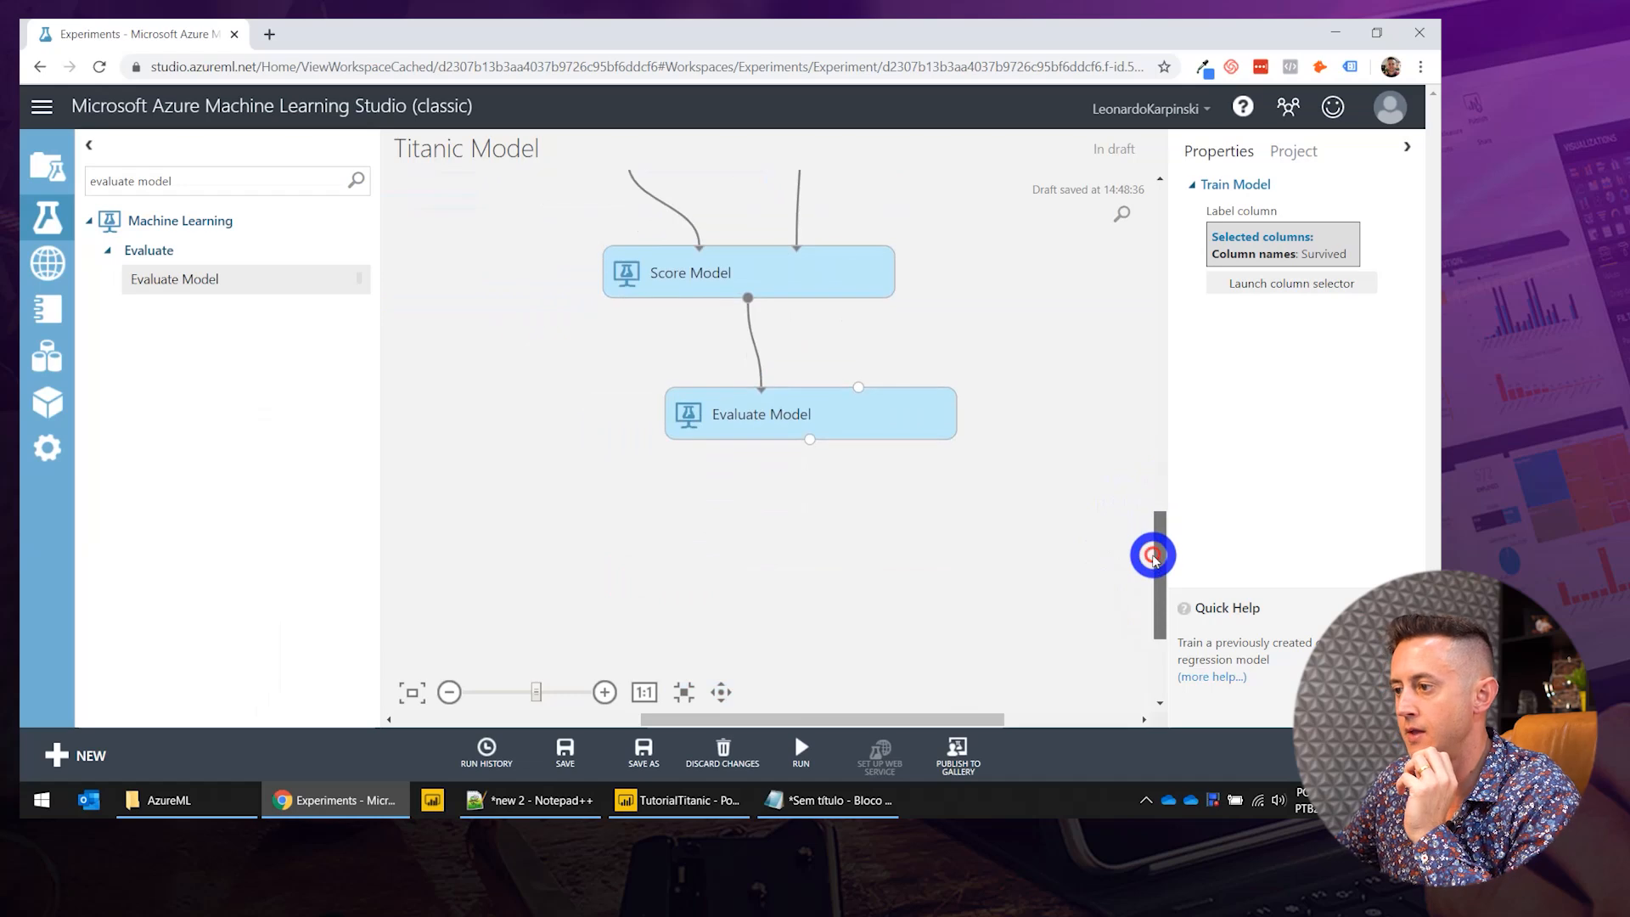
left_click(808, 409)
right_click(807, 409)
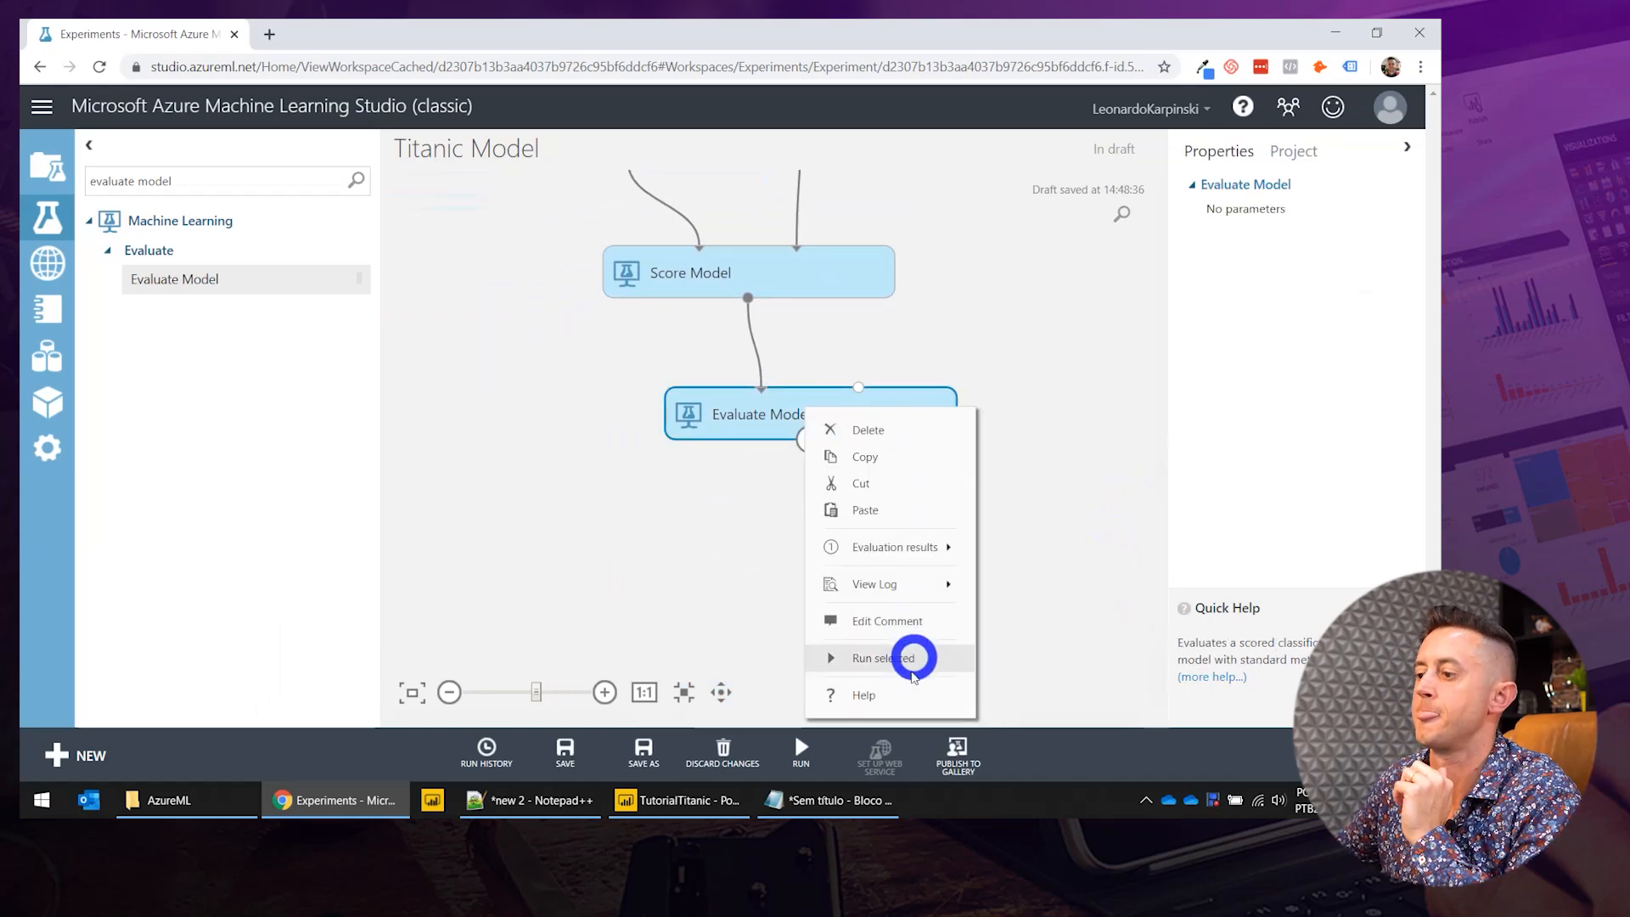
left_click(913, 650)
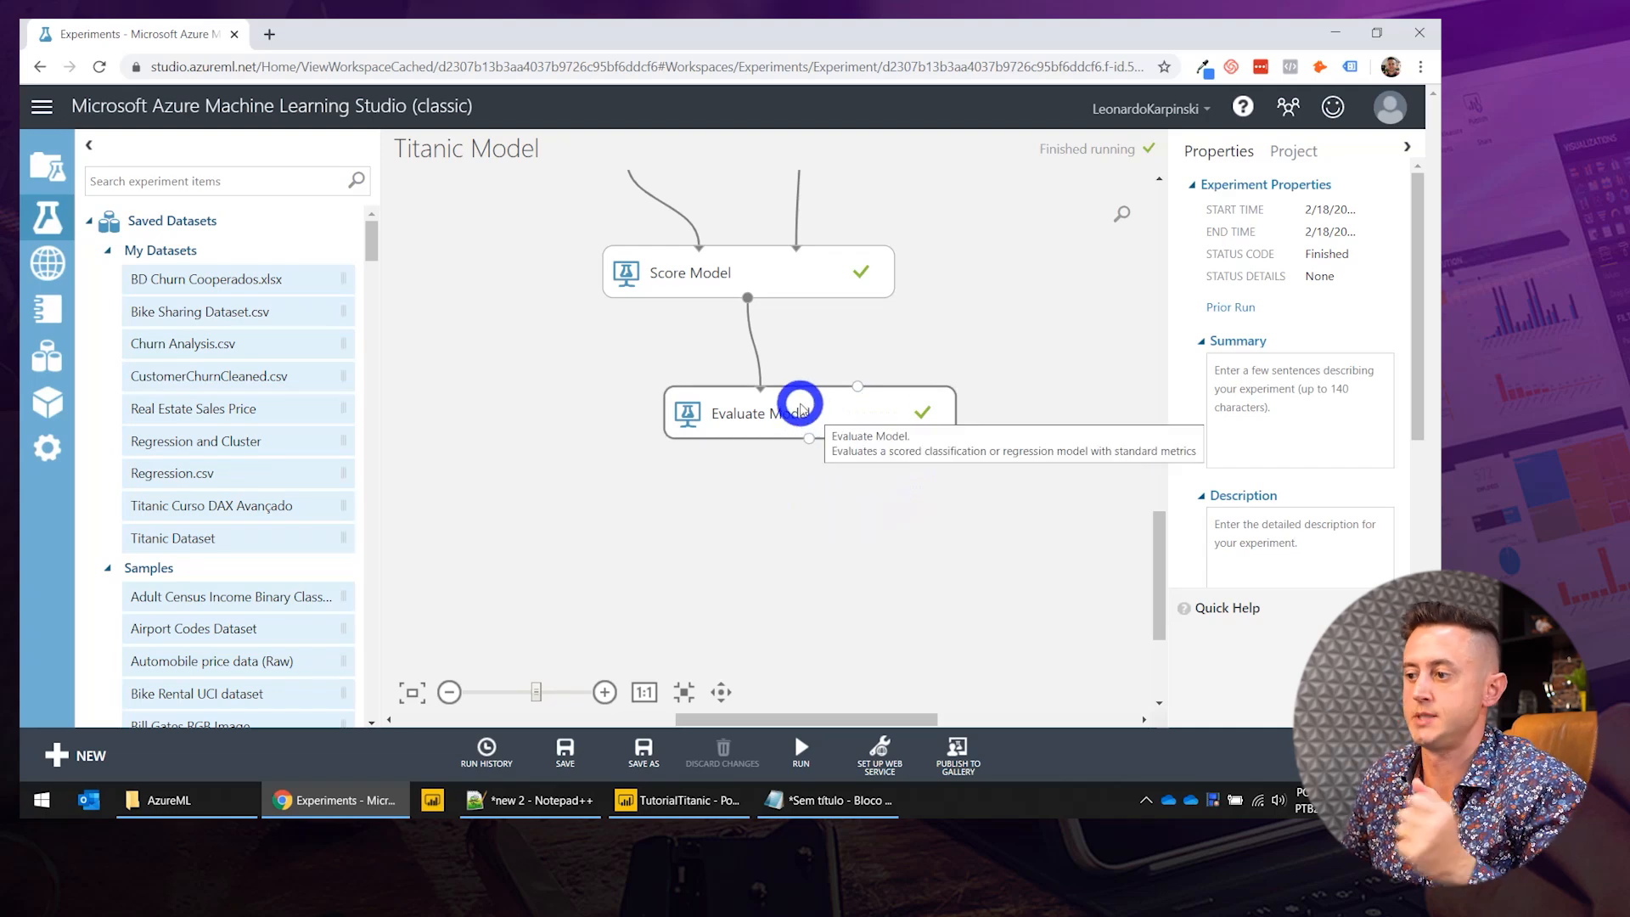
Visualize Evaluate Model's evaluation results, examine the ROC curve, metrics and score bins, and close the results.
right_click(803, 411)
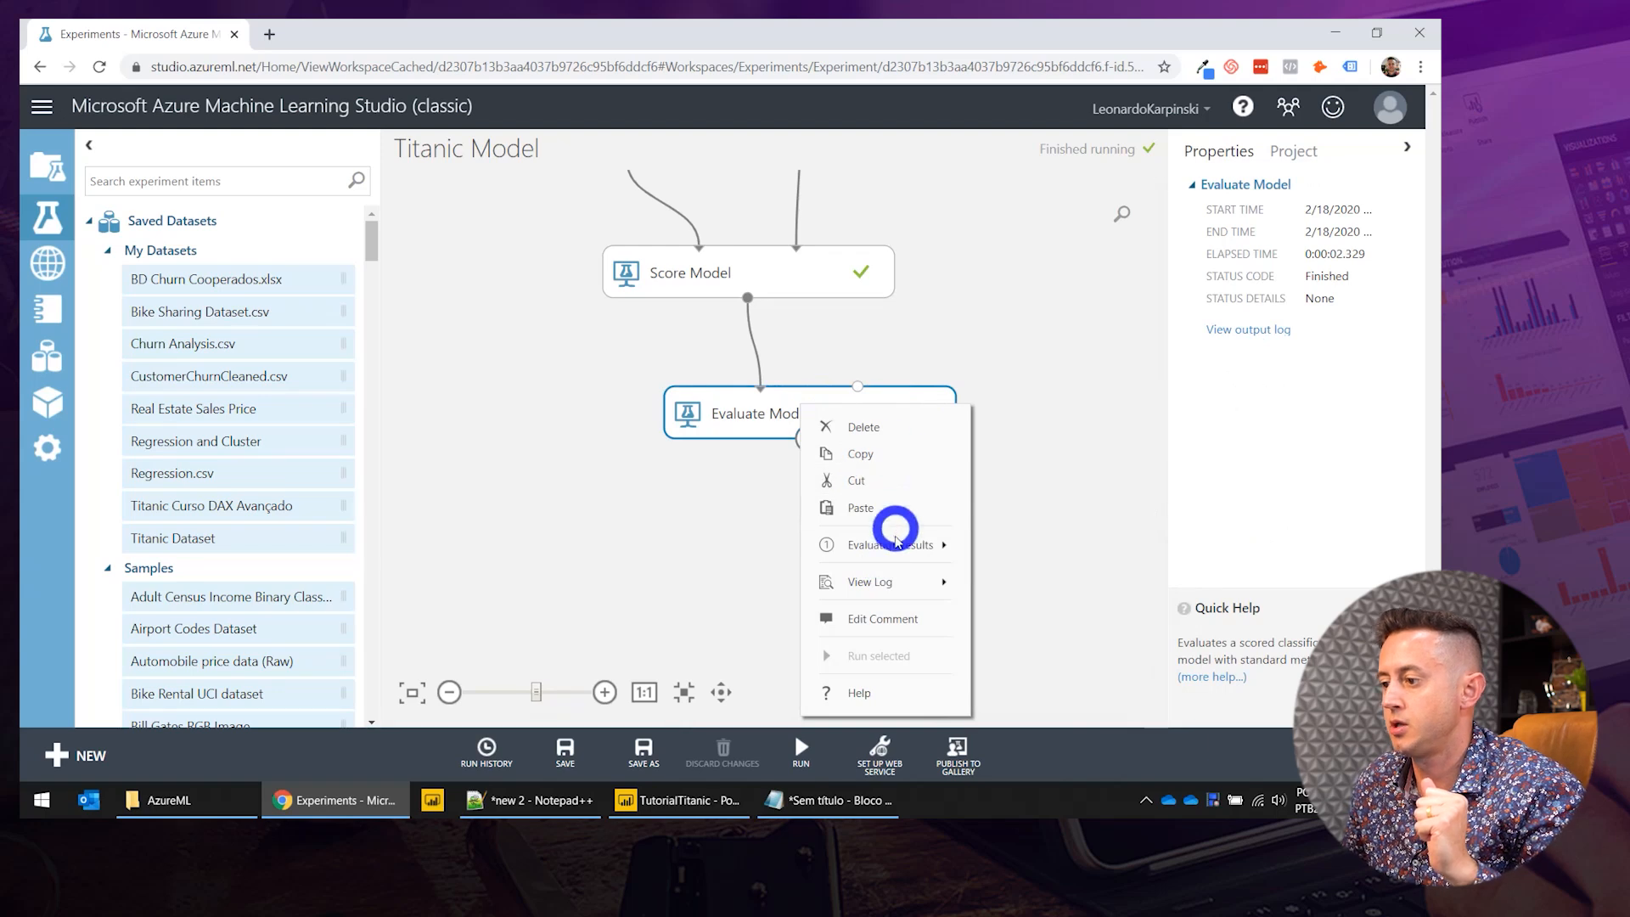
mouse_move(849, 544)
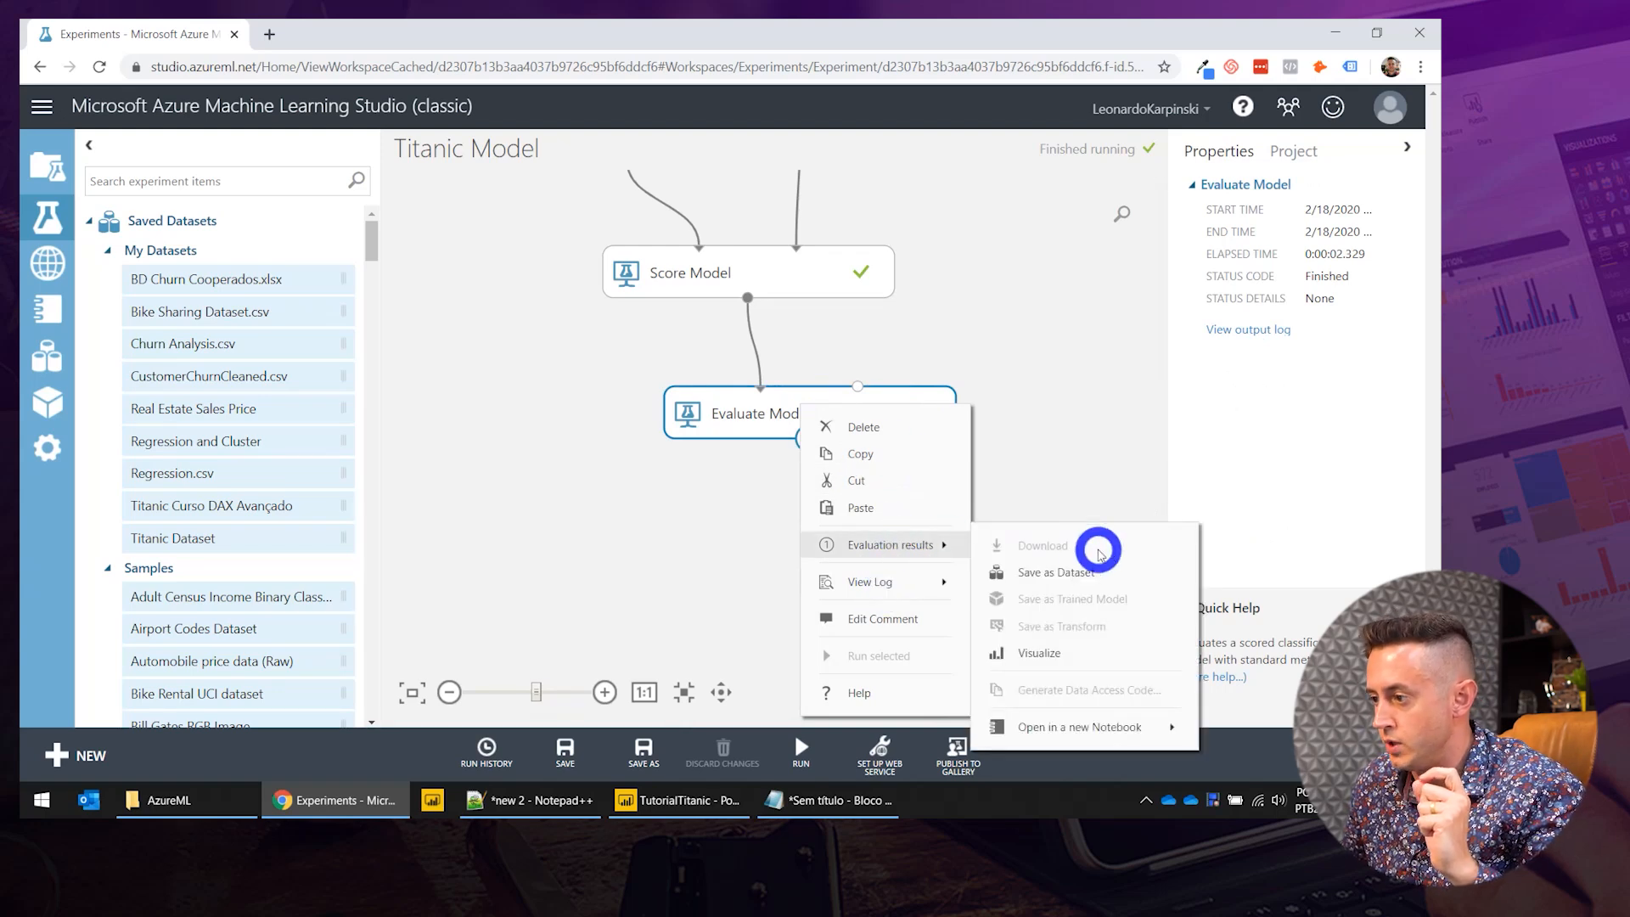
left_click(1052, 653)
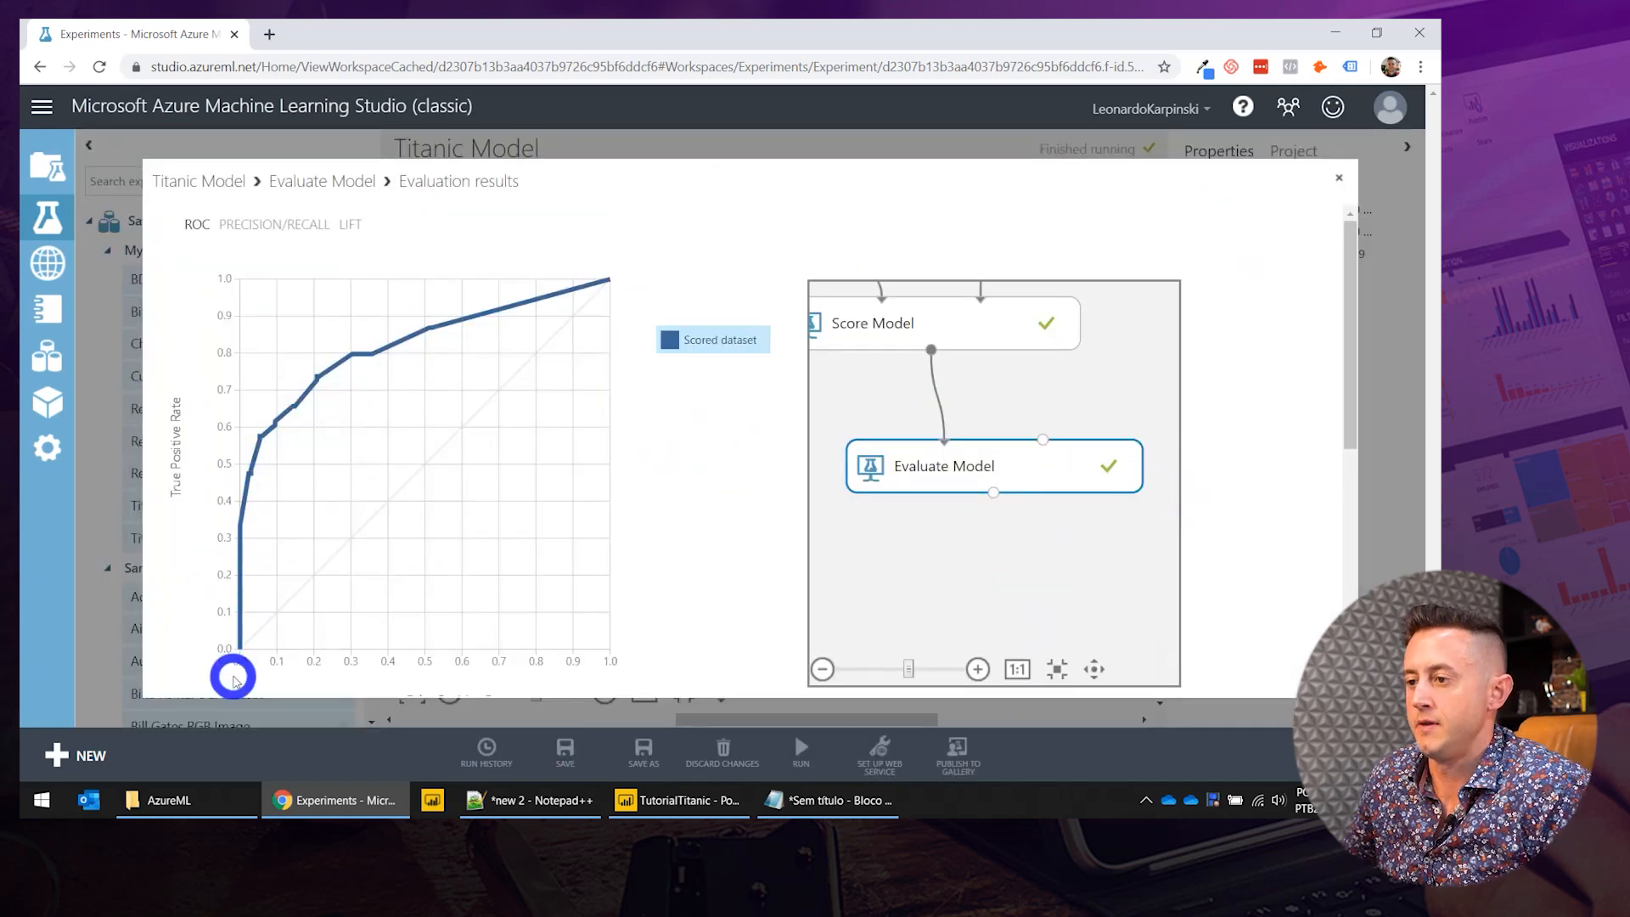
left_click_drag(1351, 269, 1337, 463)
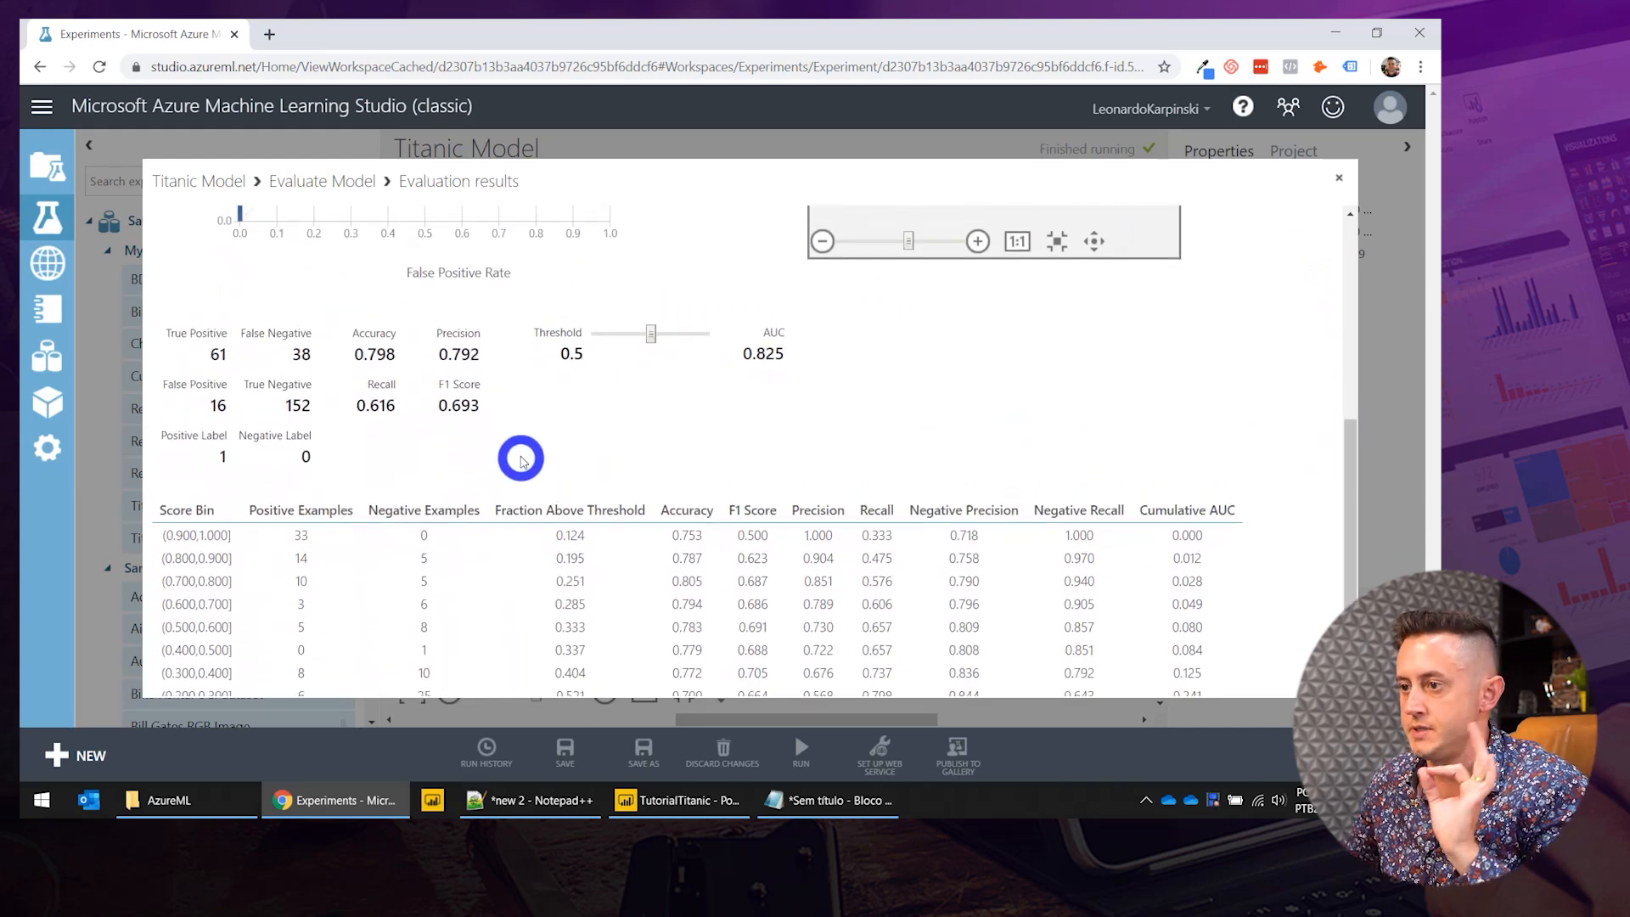
scroll(520, 461, "up", 5)
scroll(625, 357, "down", 5)
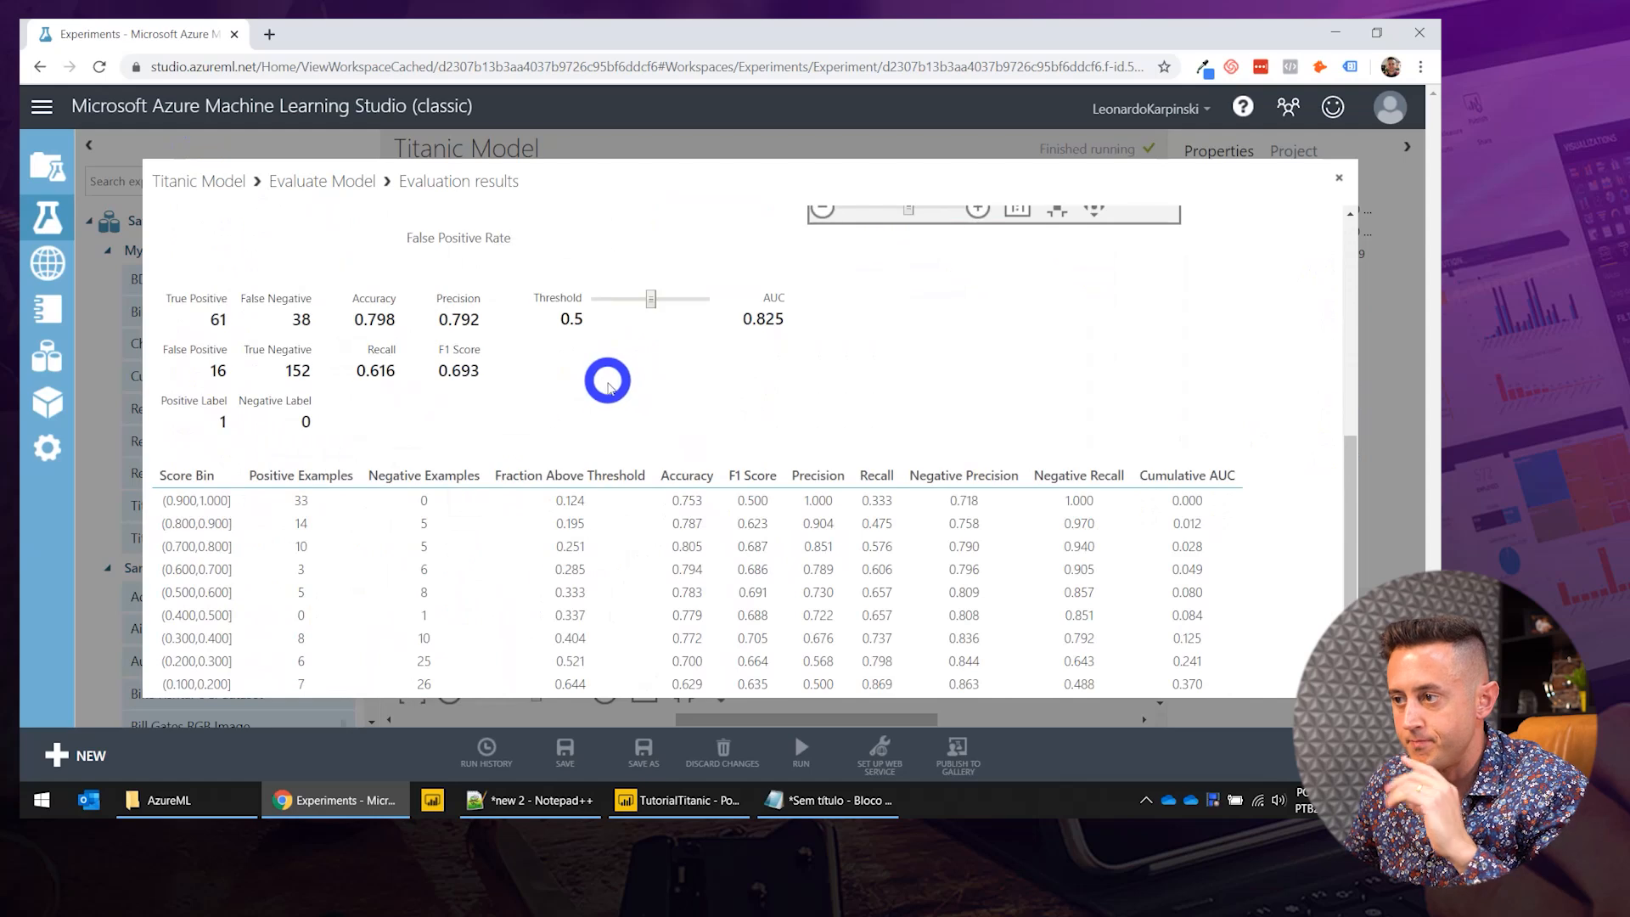
scroll(593, 421, "up", 5)
scroll(595, 435, "up", 1)
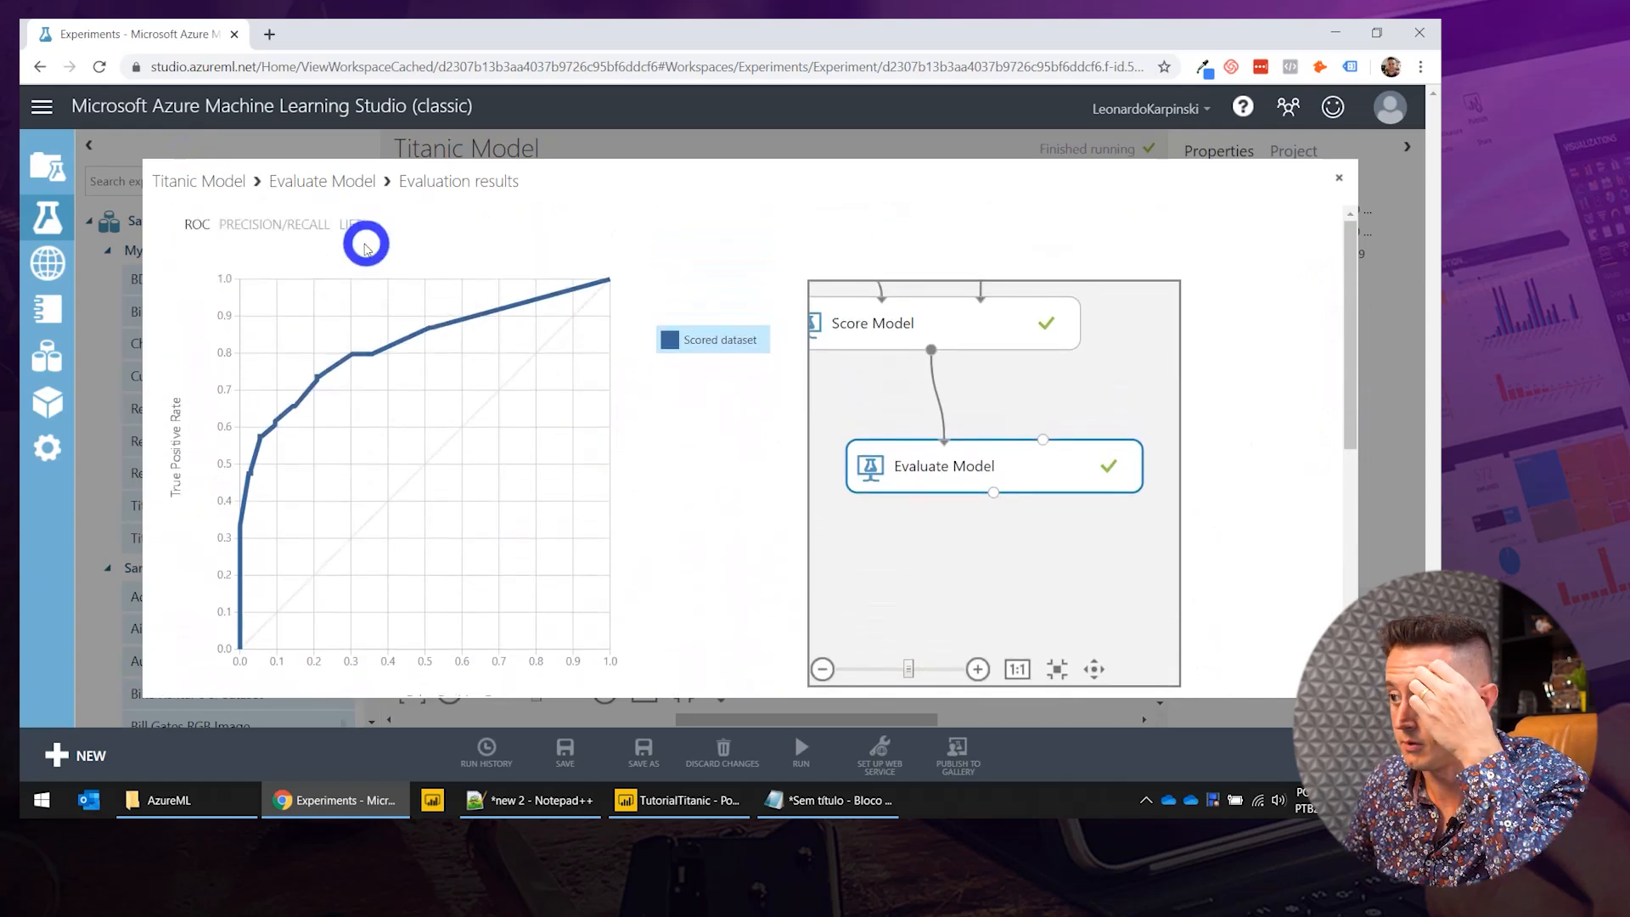
scroll(645, 245, "down", 4)
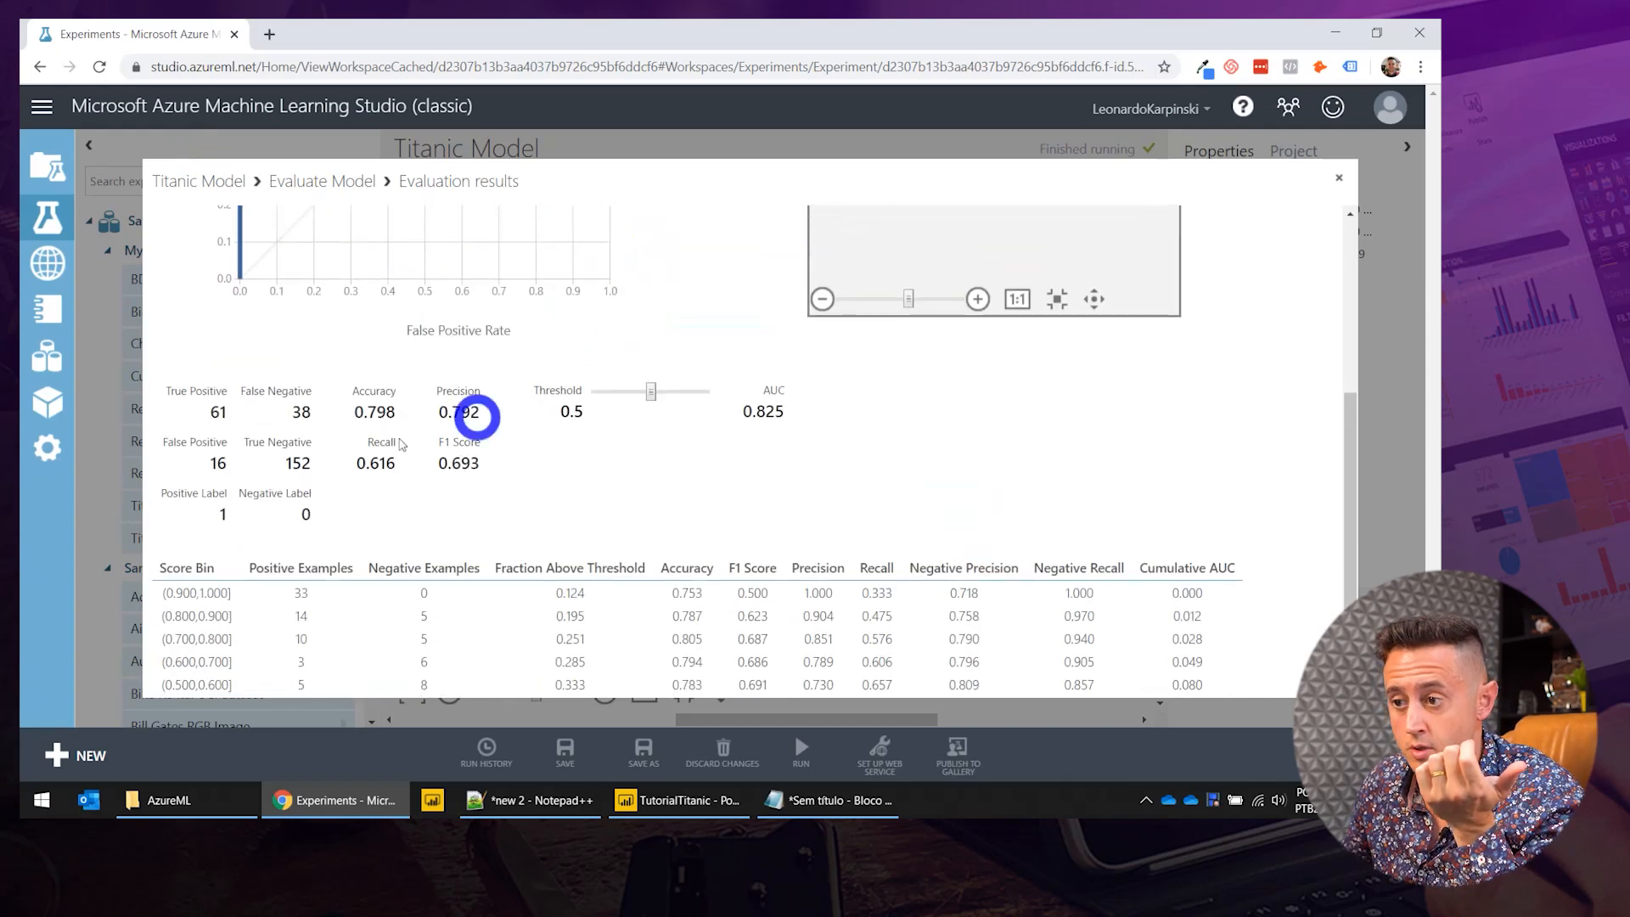
left_click(1339, 178)
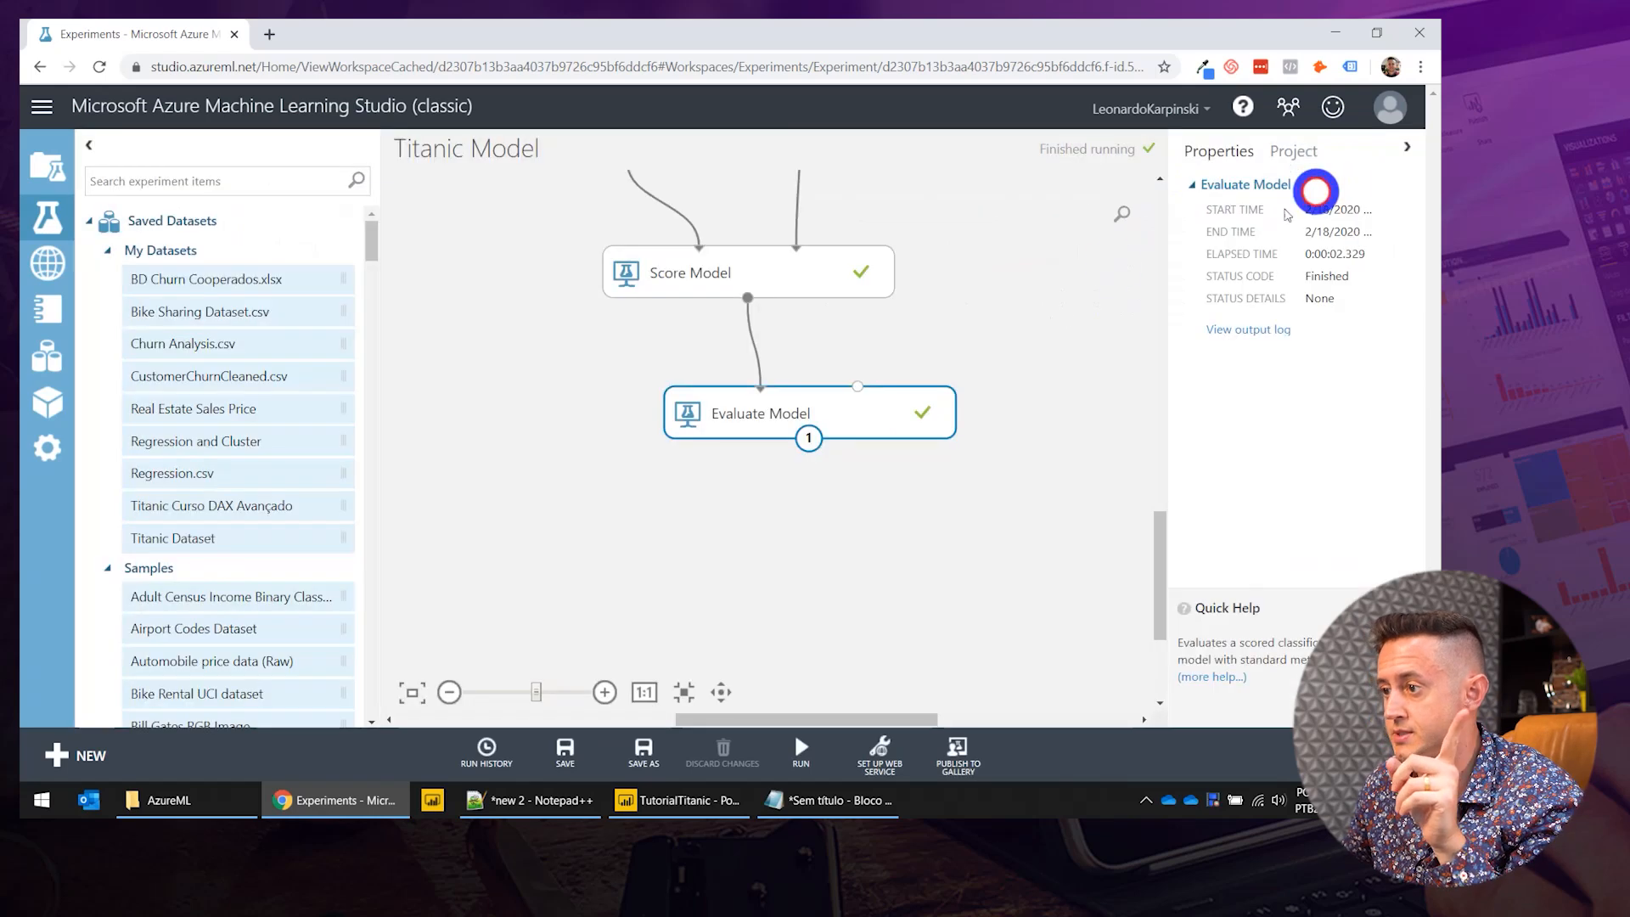
Visualize Score Model's scored dataset and examine its row count, scored labels and scored probabilities.
left_click(717, 269)
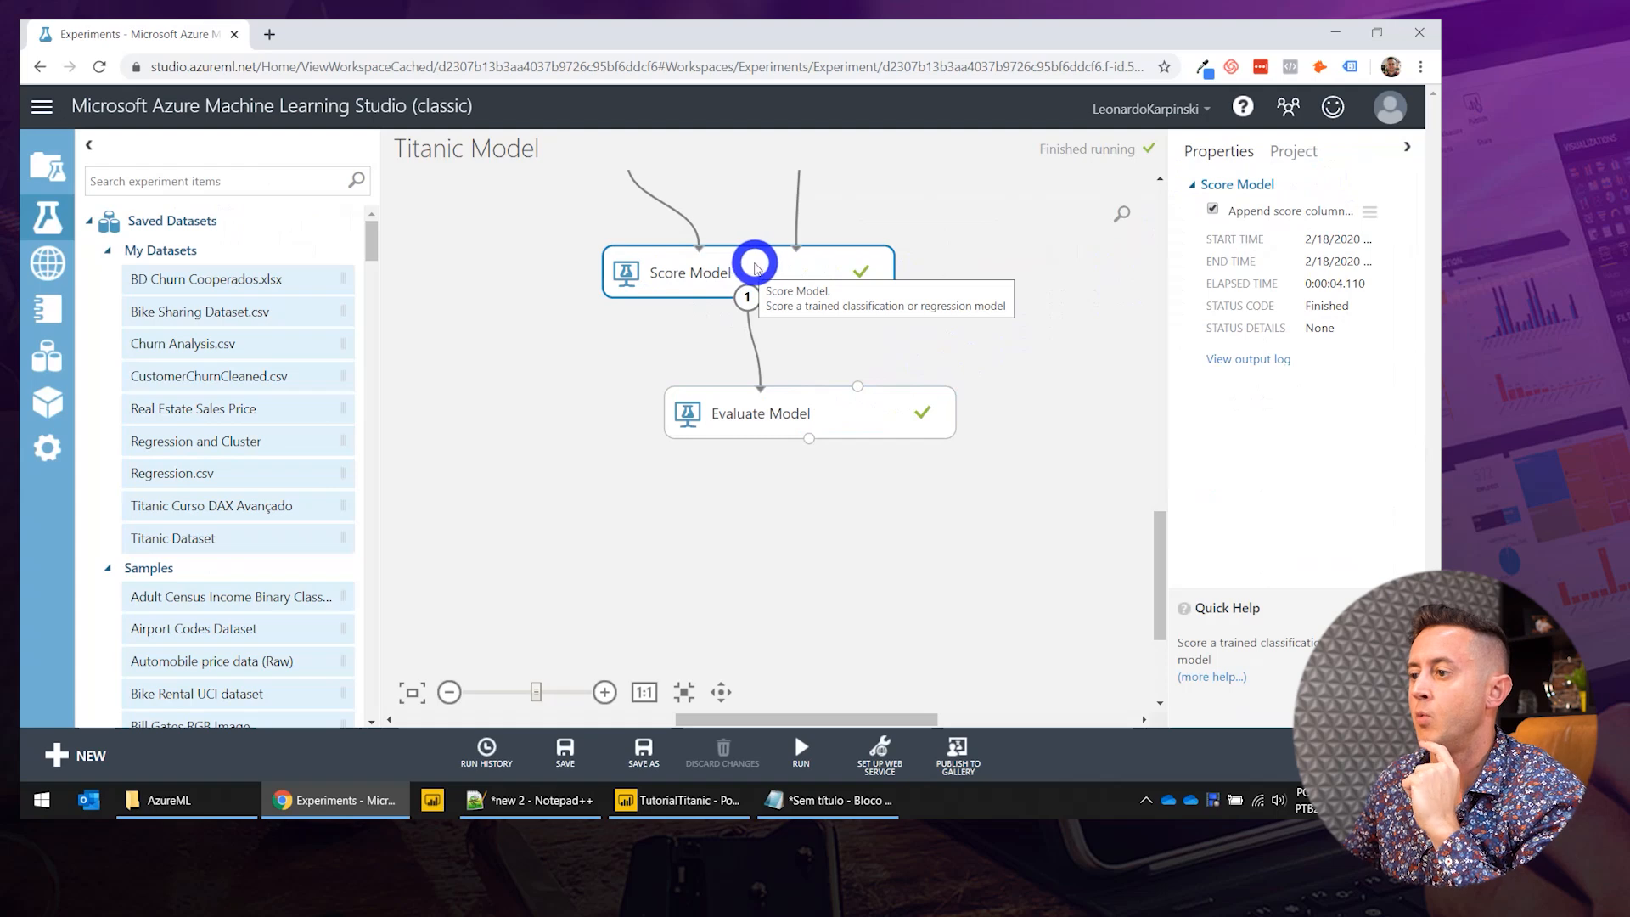
right_click(732, 269)
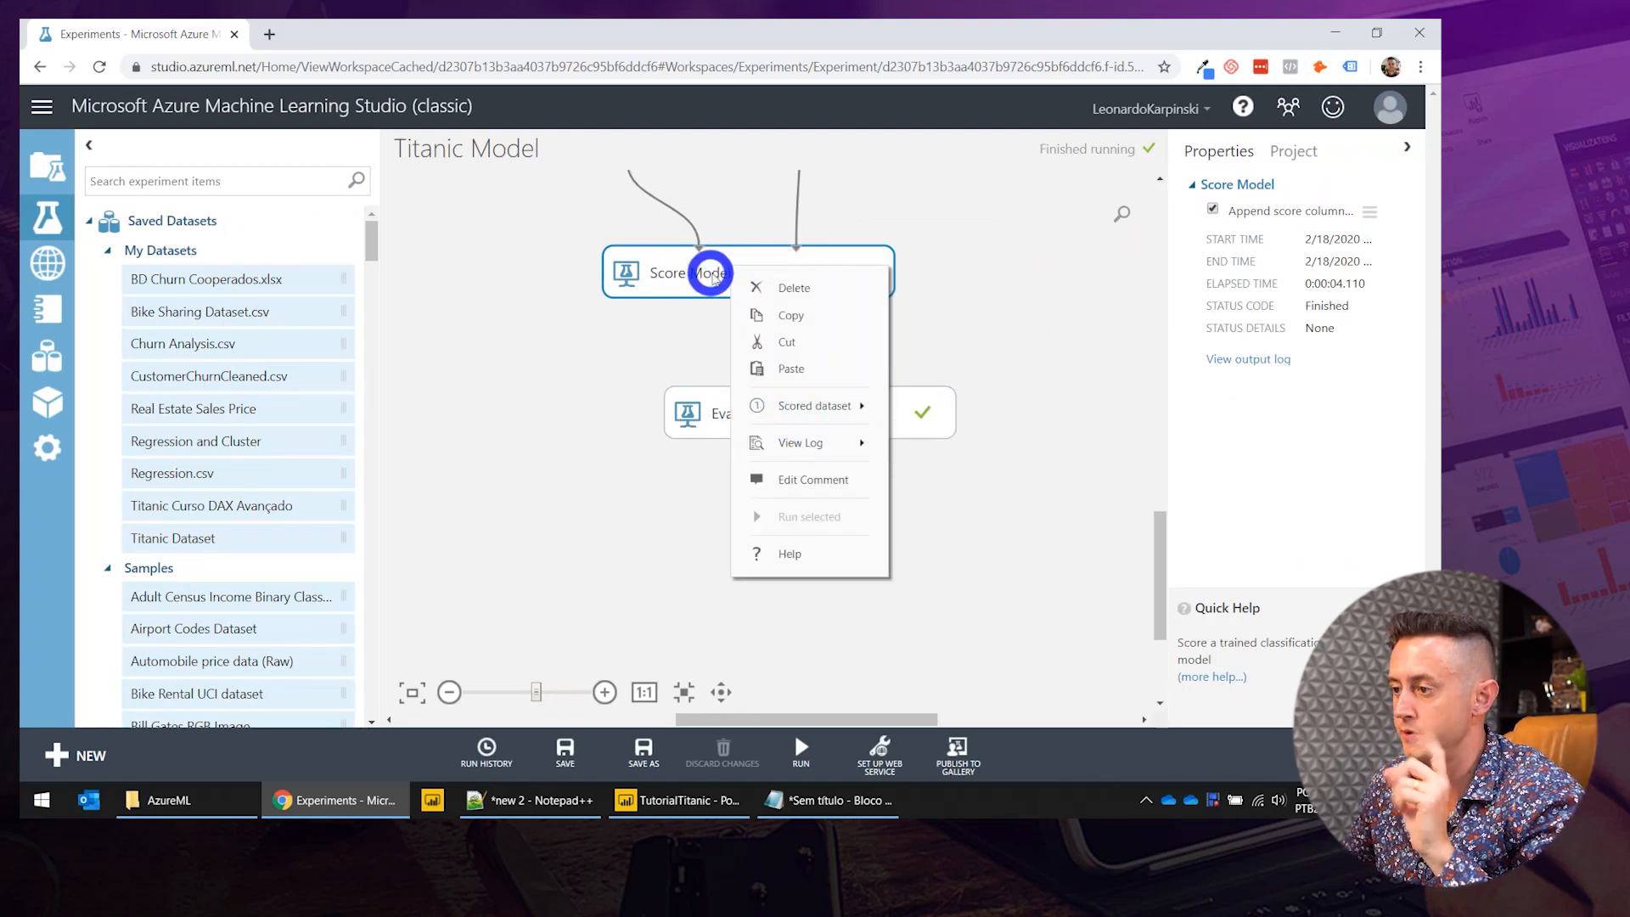
left_click(966, 520)
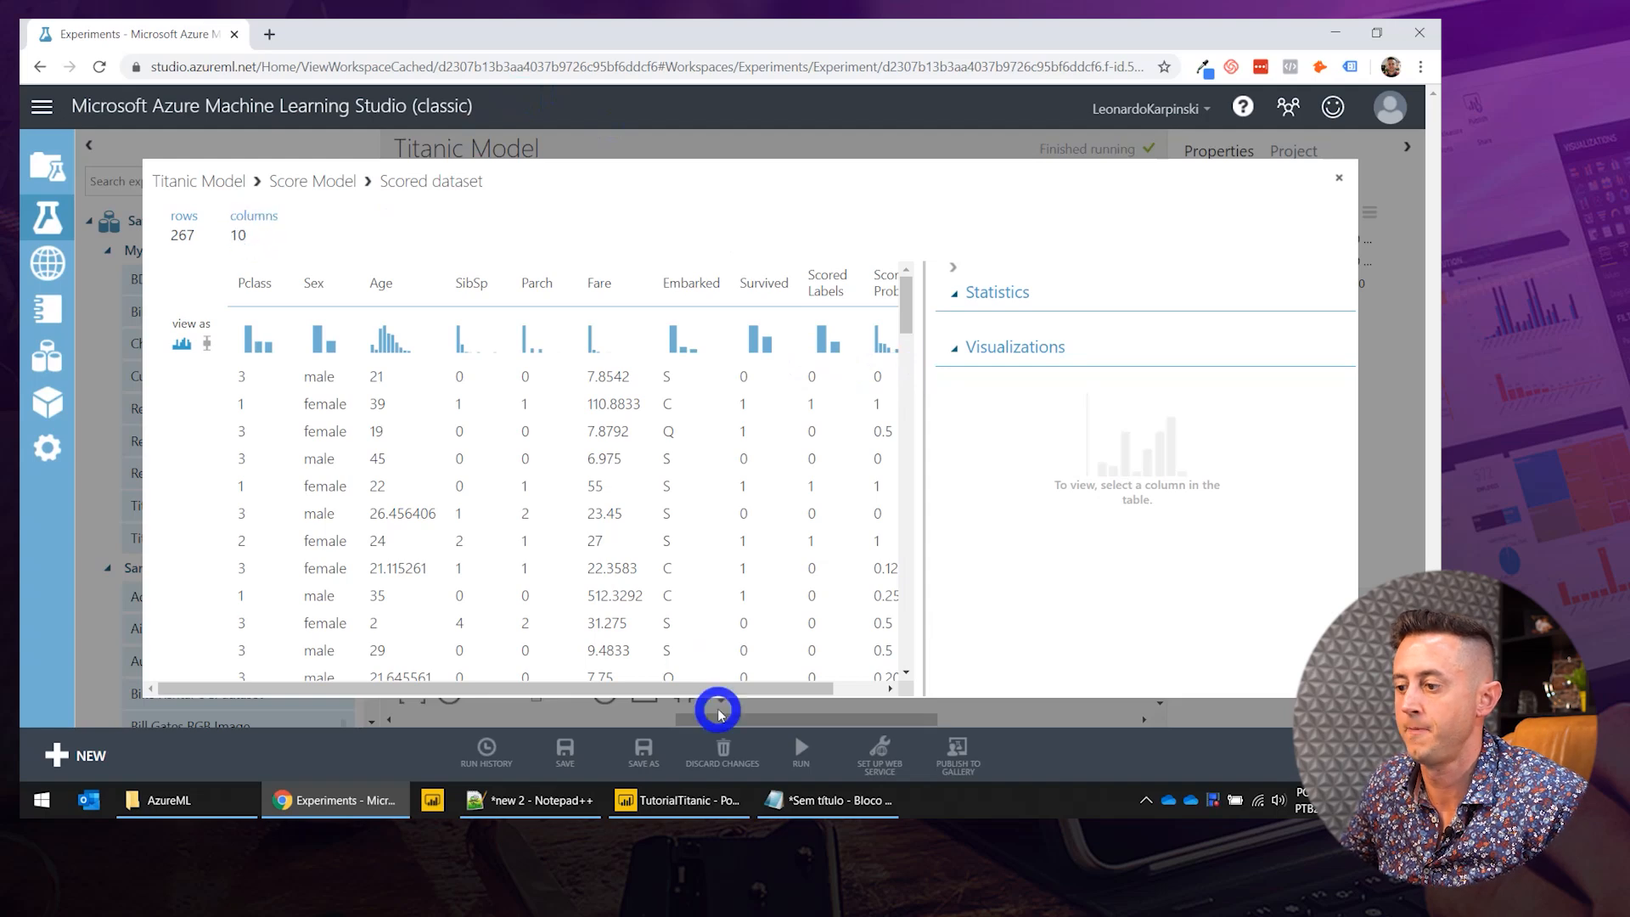
left_click_drag(724, 688, 836, 683)
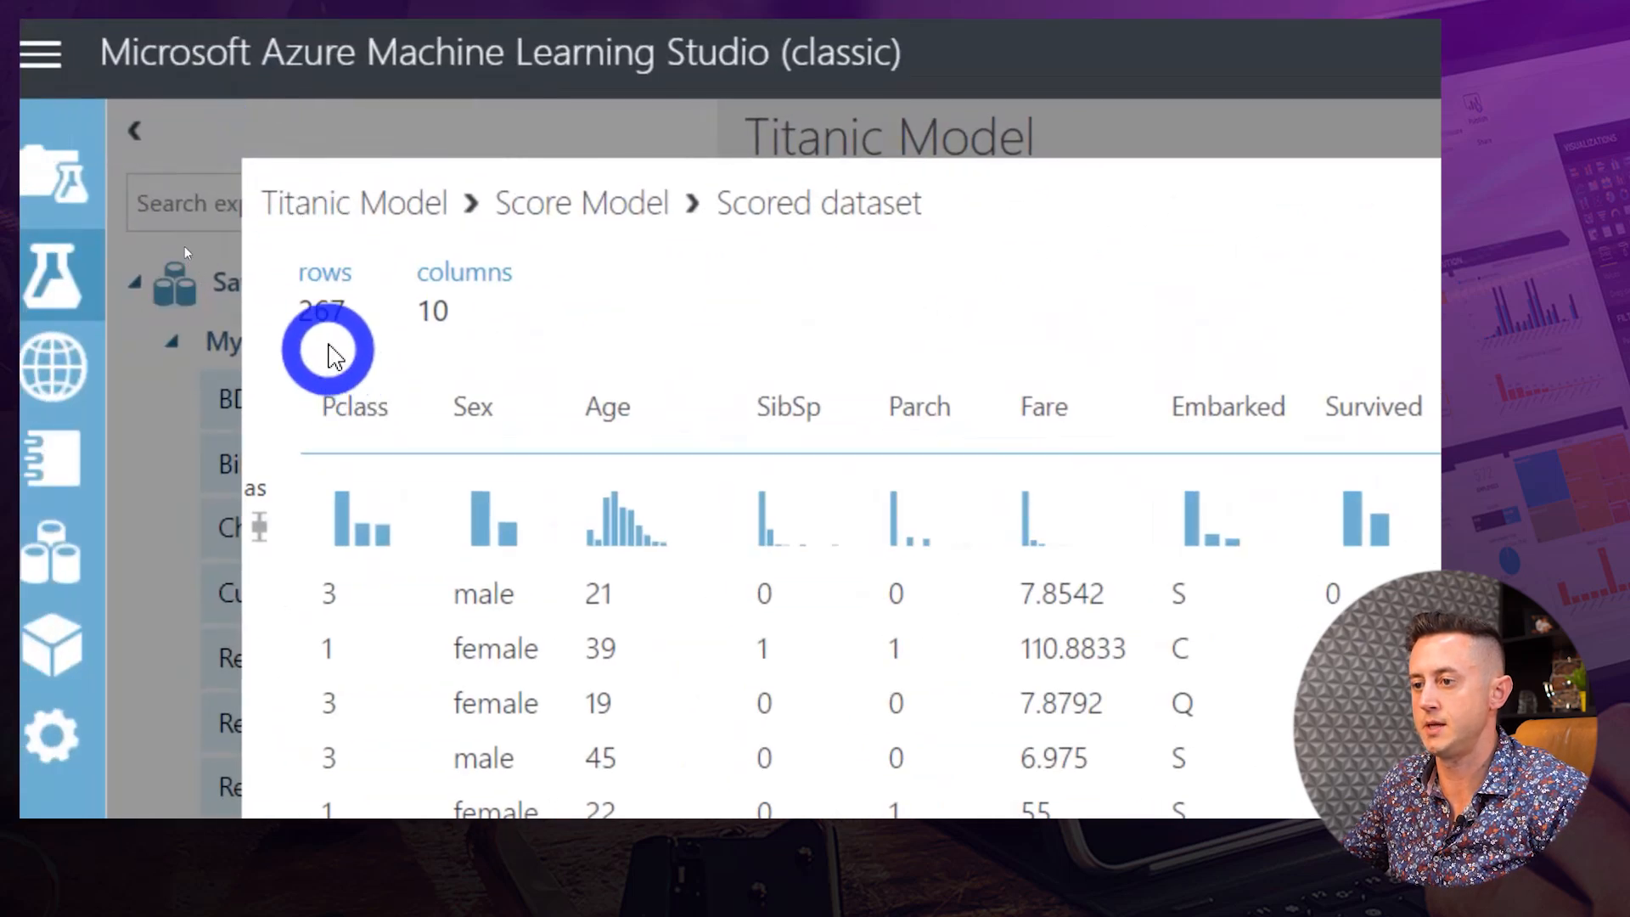
double_click(309, 318)
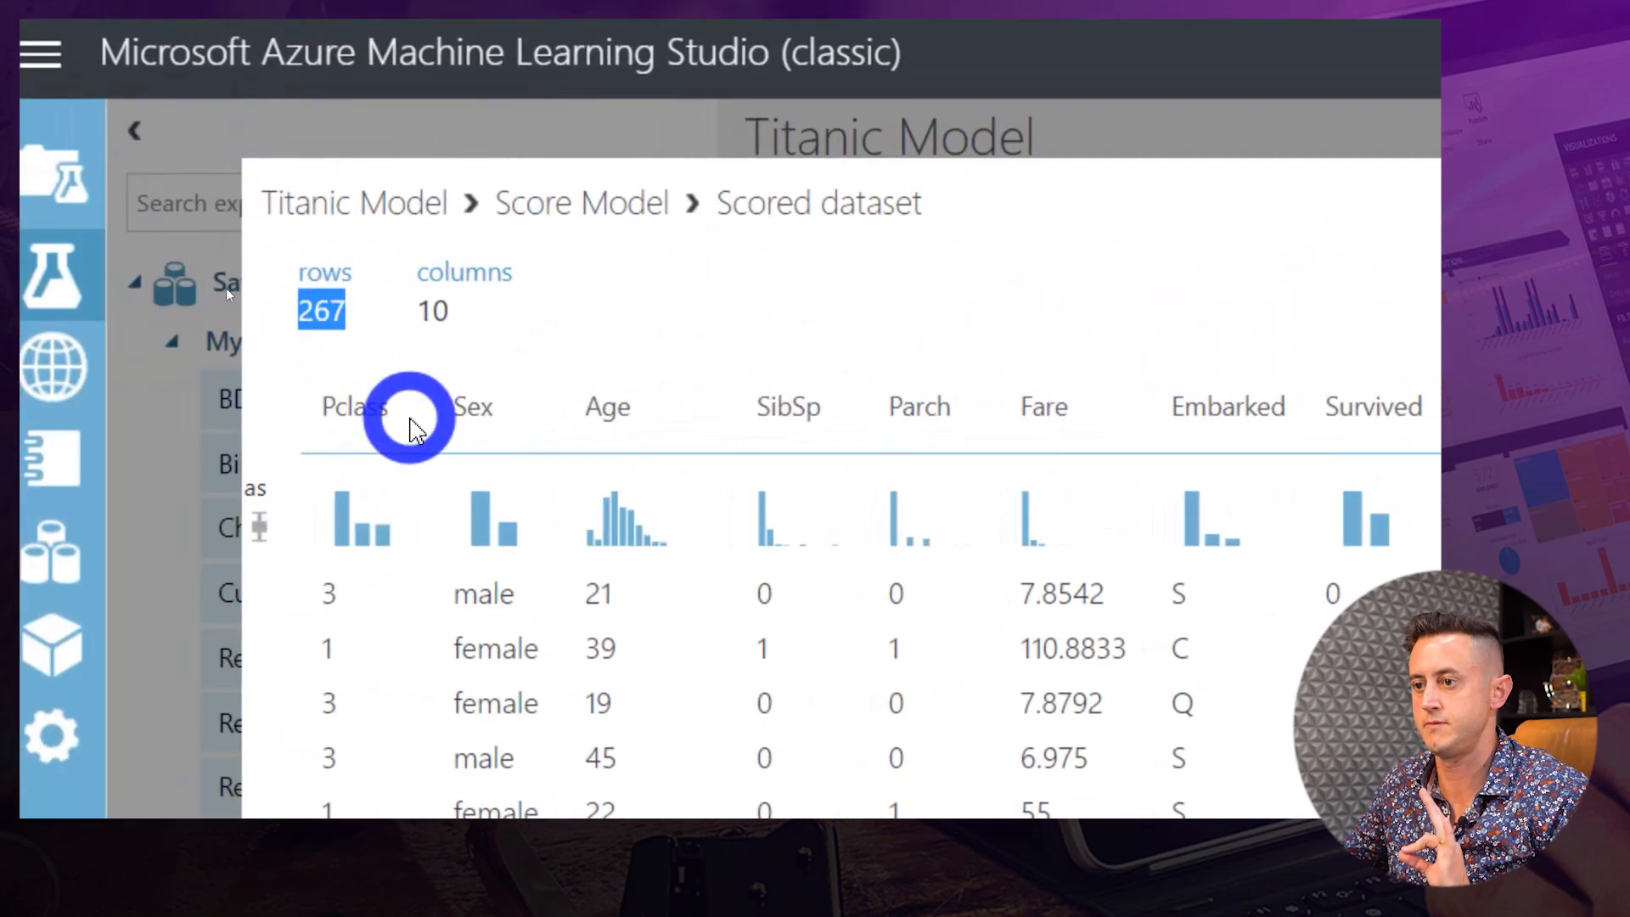
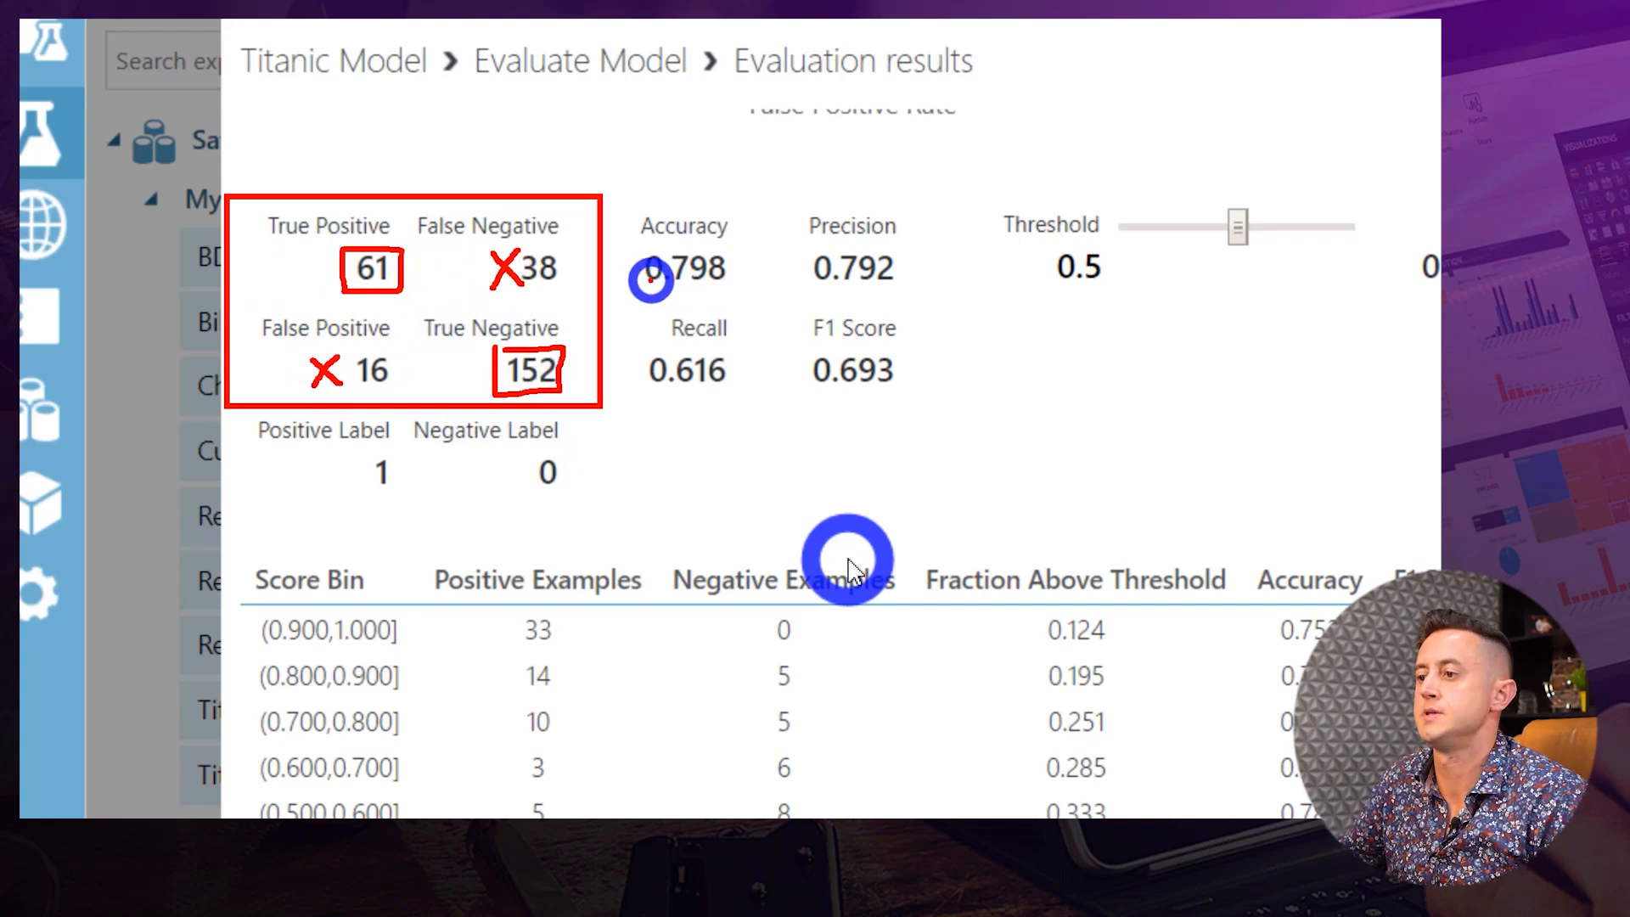
Examine the accuracy in Evaluate Model's evaluation results and close the results.
mouse_move(643, 294)
left_mouse_down()
mouse_move(740, 291)
mouse_move(721, 204)
mouse_move(626, 204)
mouse_move(640, 284)
mouse_move(681, 291)
left_mouse_up()
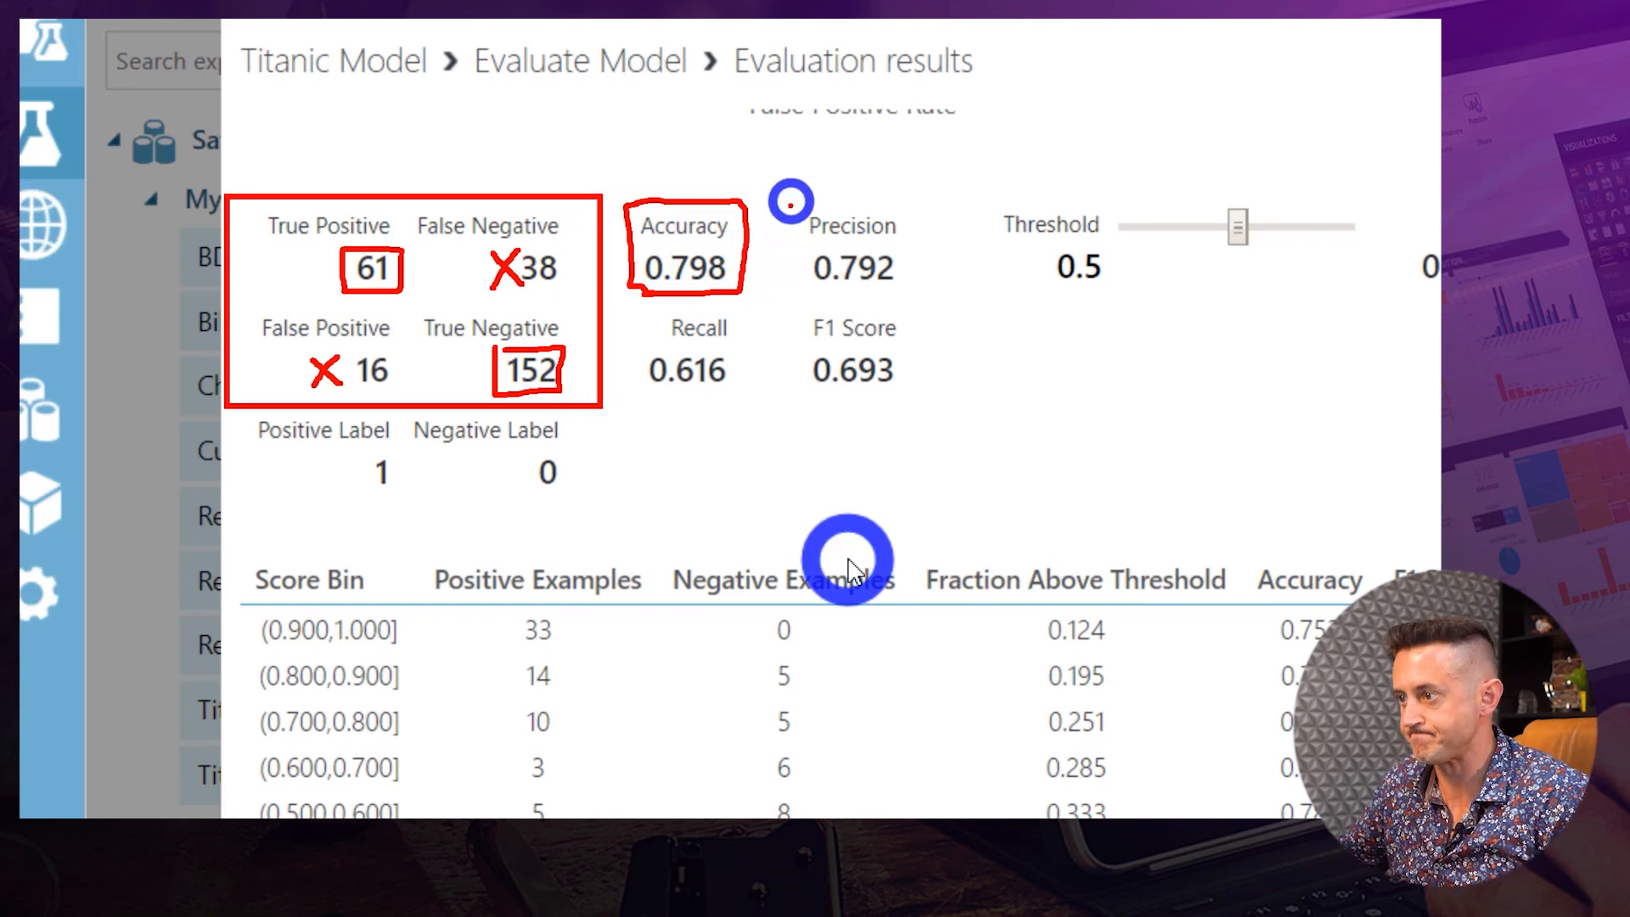
key("Escape")
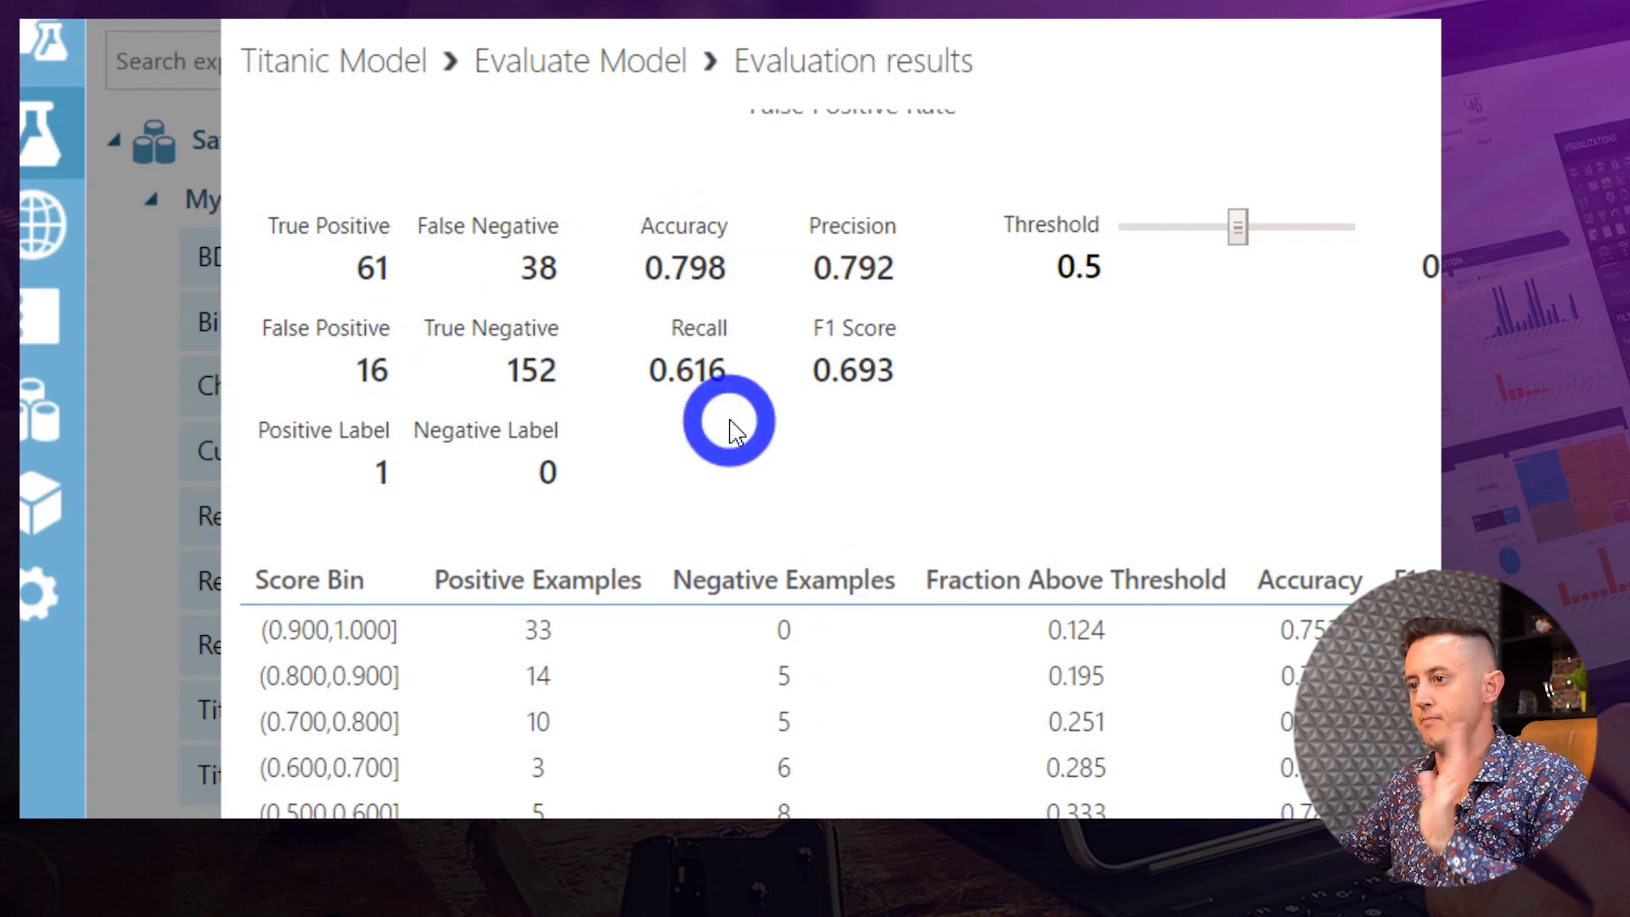
key("ctrl+4")
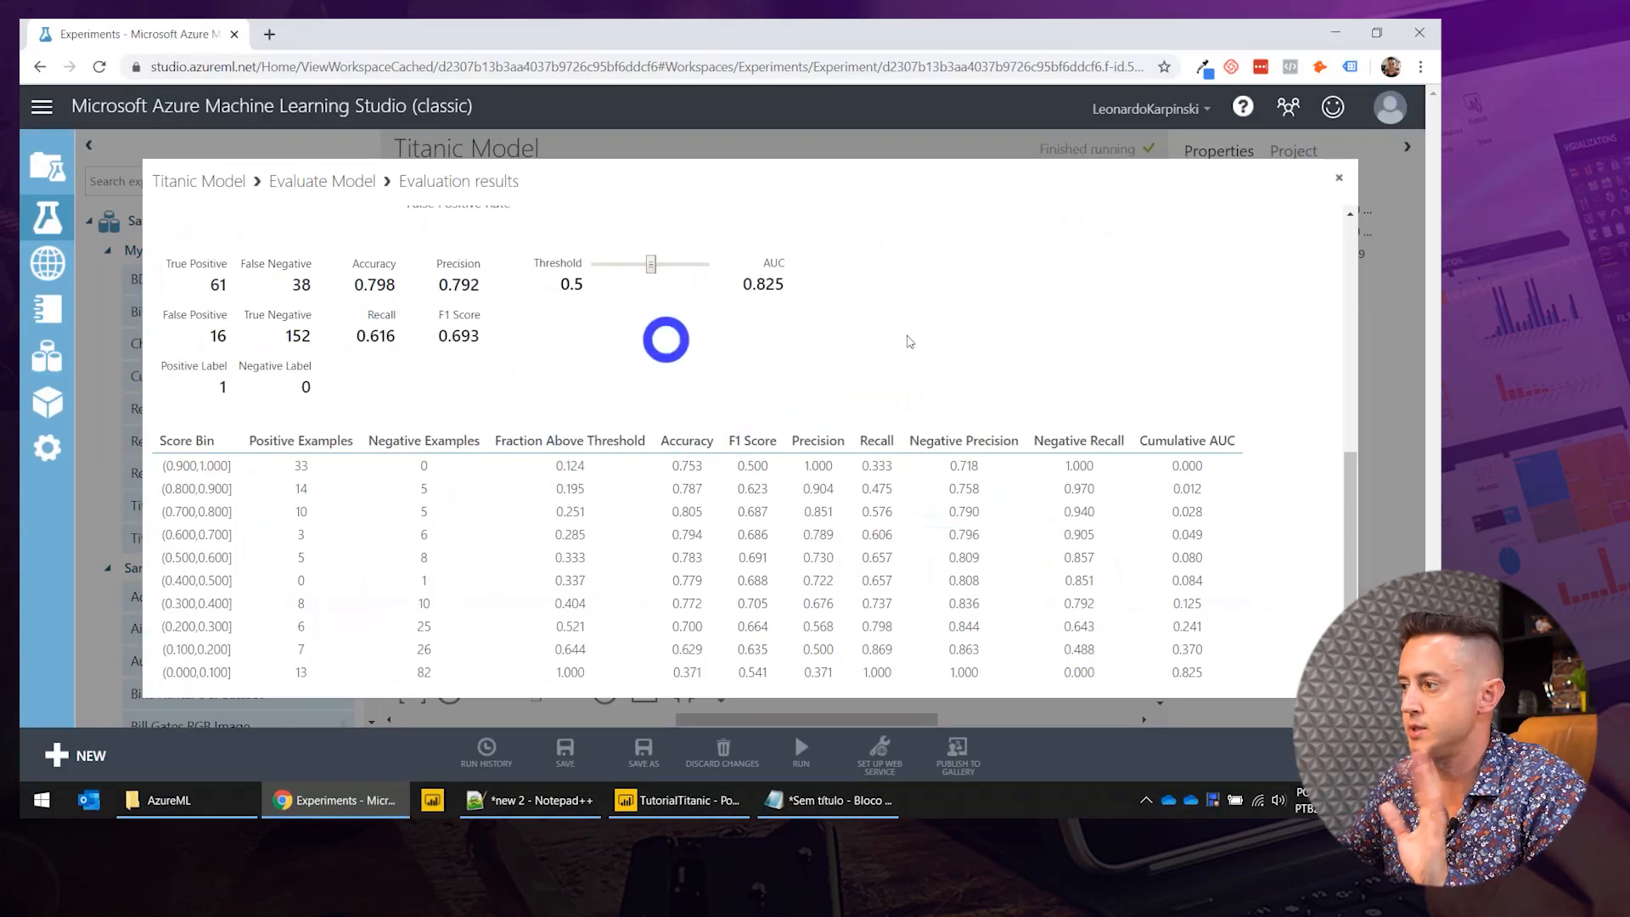
left_click(1340, 177)
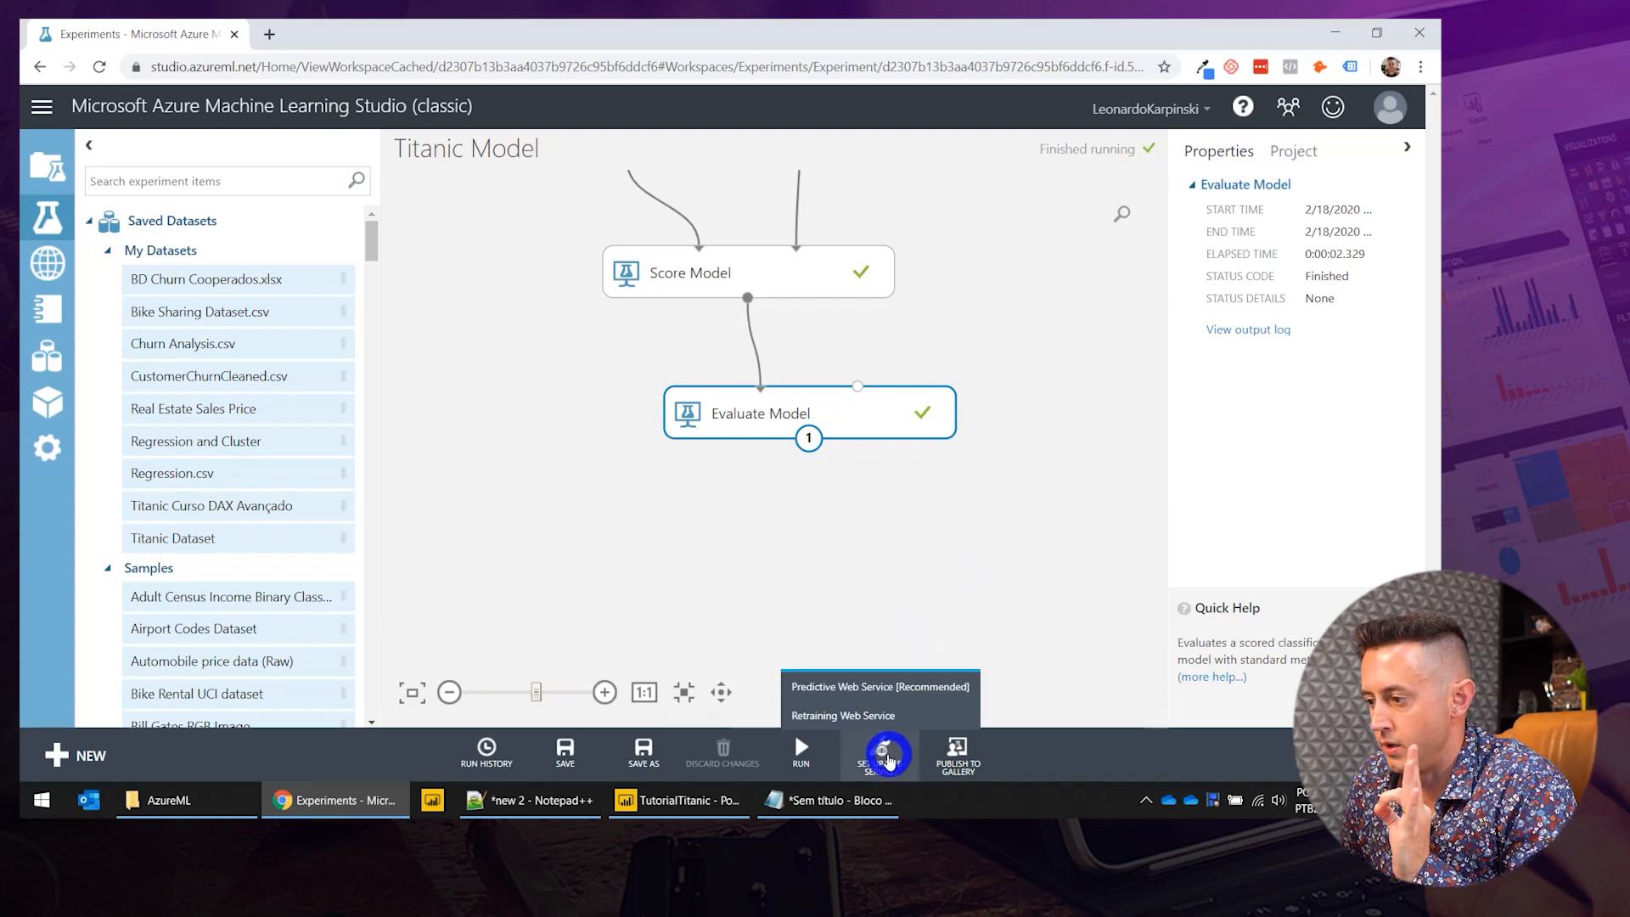
Set up a Predictive Web Service from the trained Titanic Model experiment.
mouse_move(879, 758)
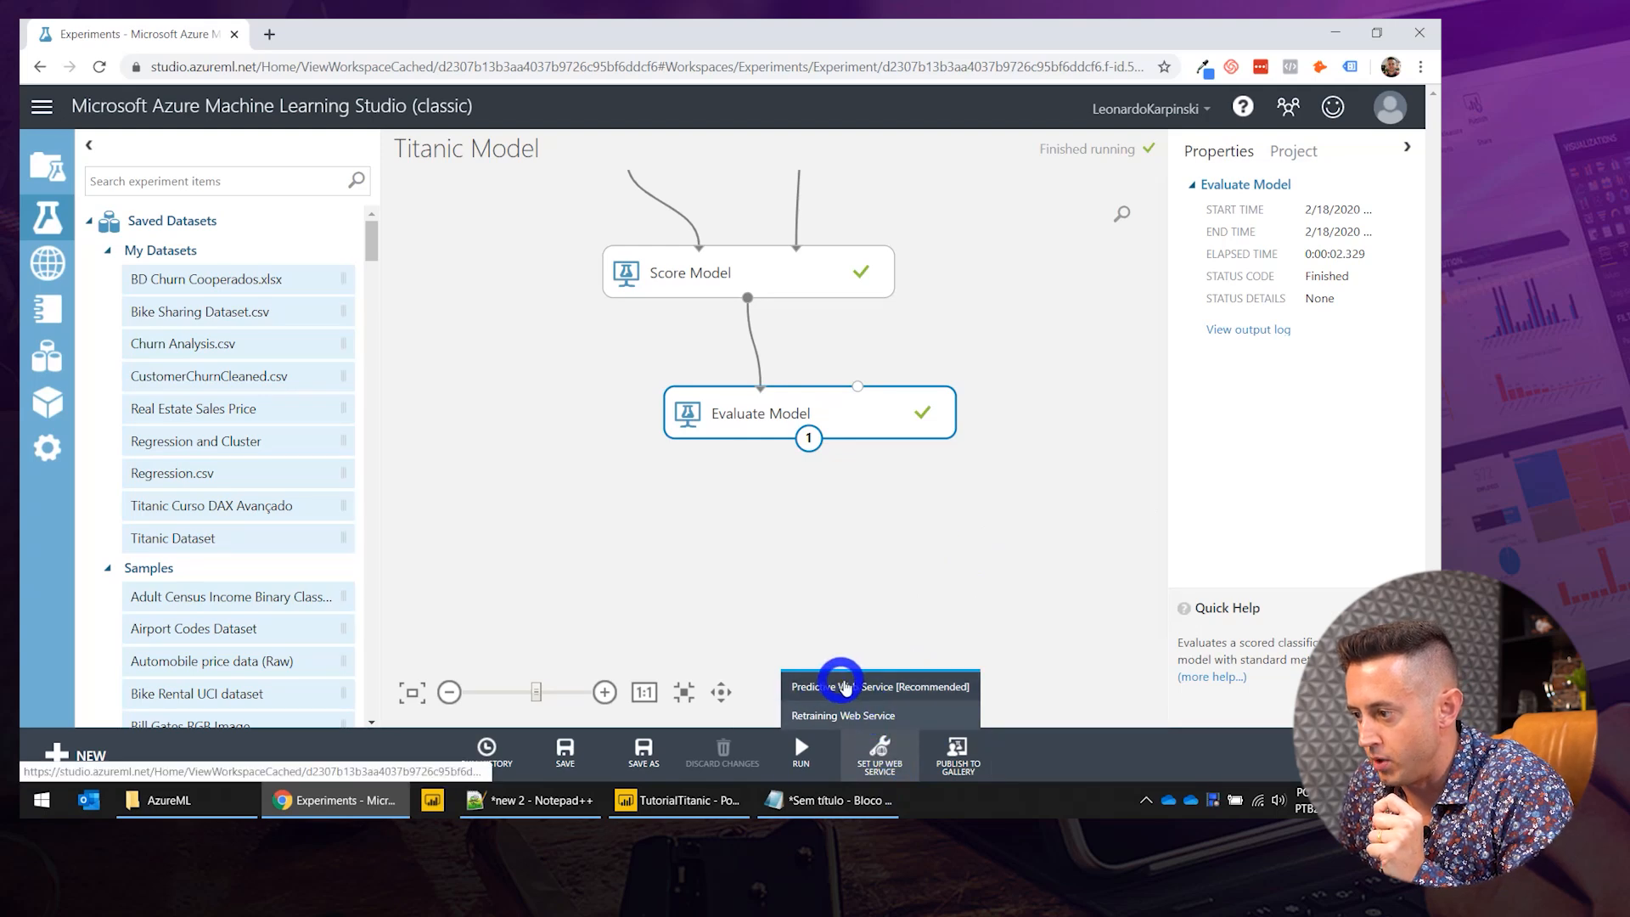
left_click(933, 692)
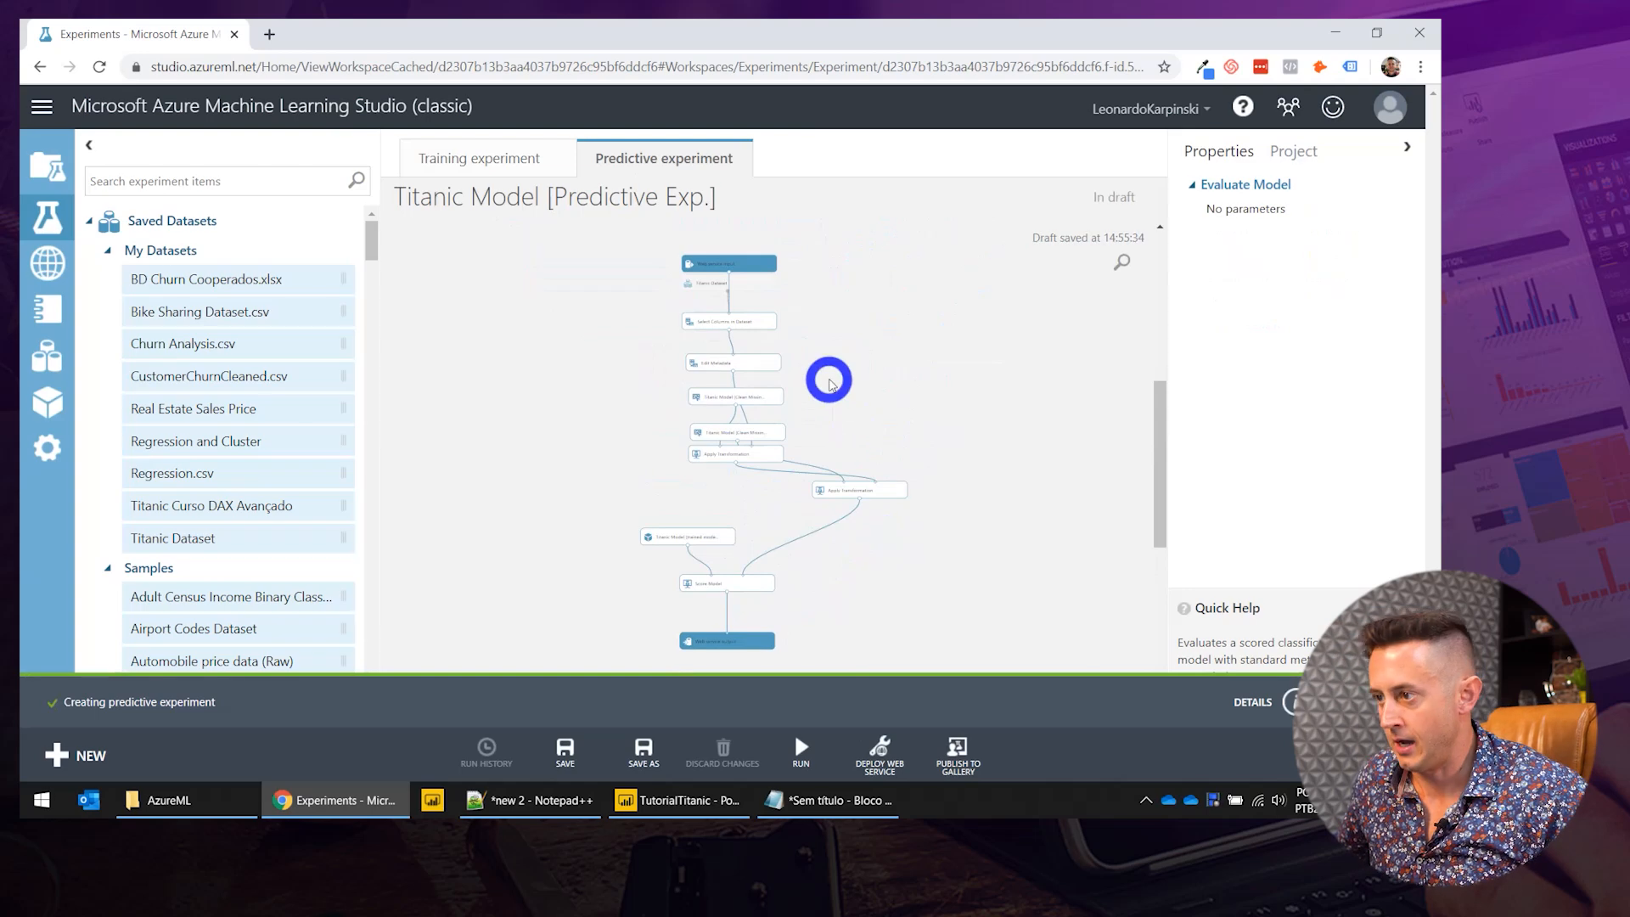
Spread out the predictive experiment by moving Web service input beside Titanic Dataset and the lower Apply Transformation closer to the main flow.
scroll(821, 314, "up", 2)
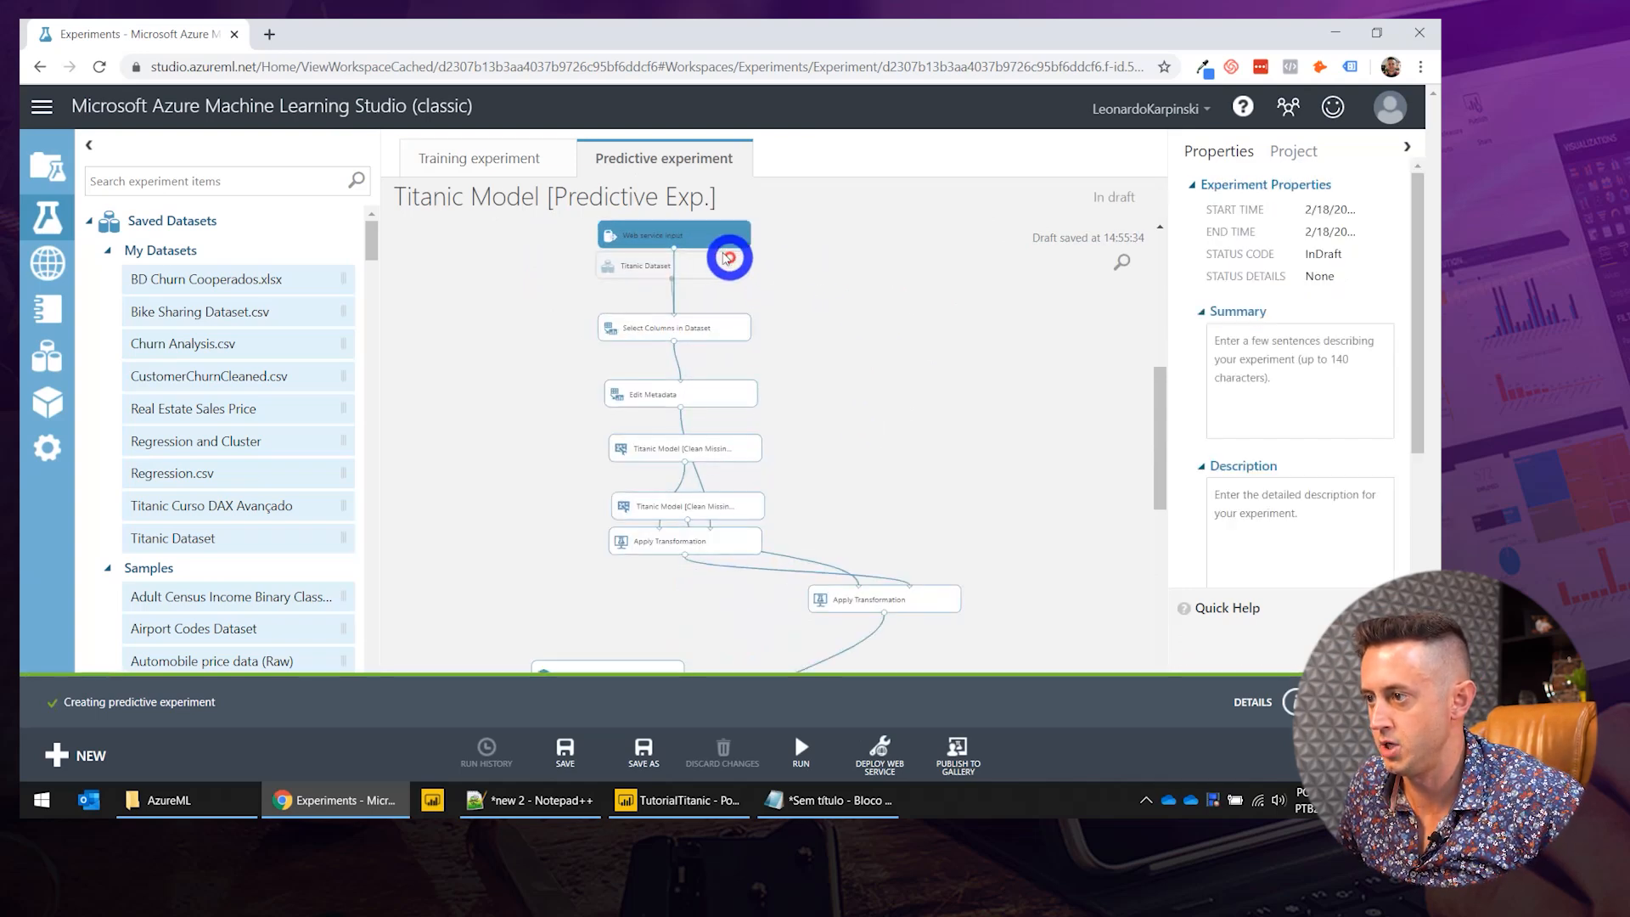
left_click_drag(692, 234, 863, 251)
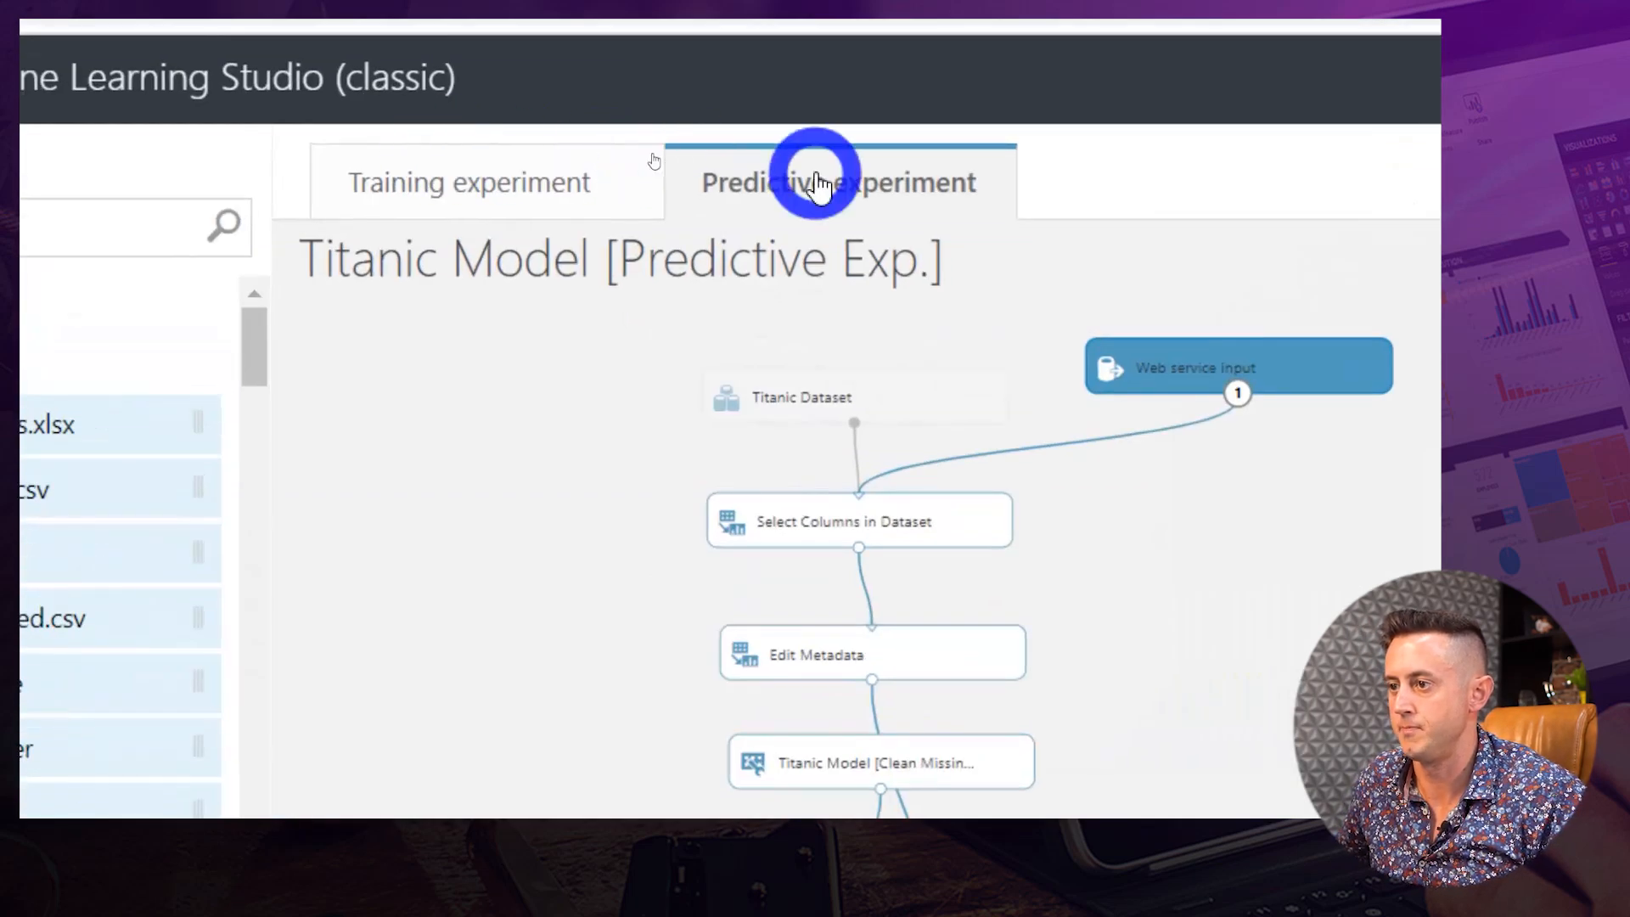
left_click(454, 178)
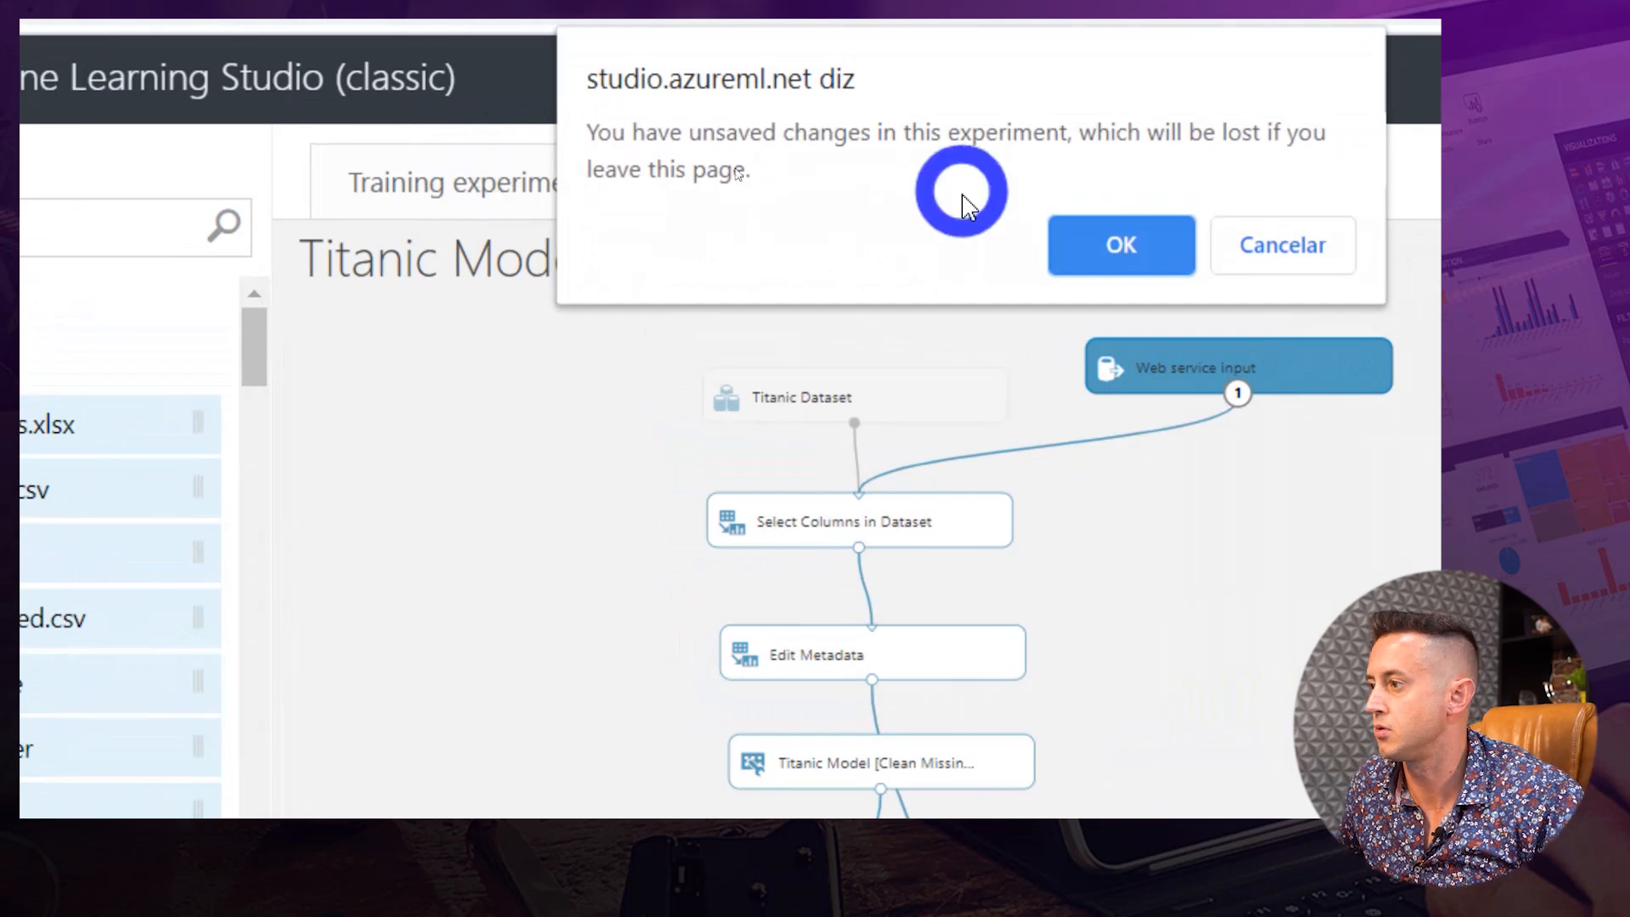
left_click(1161, 253)
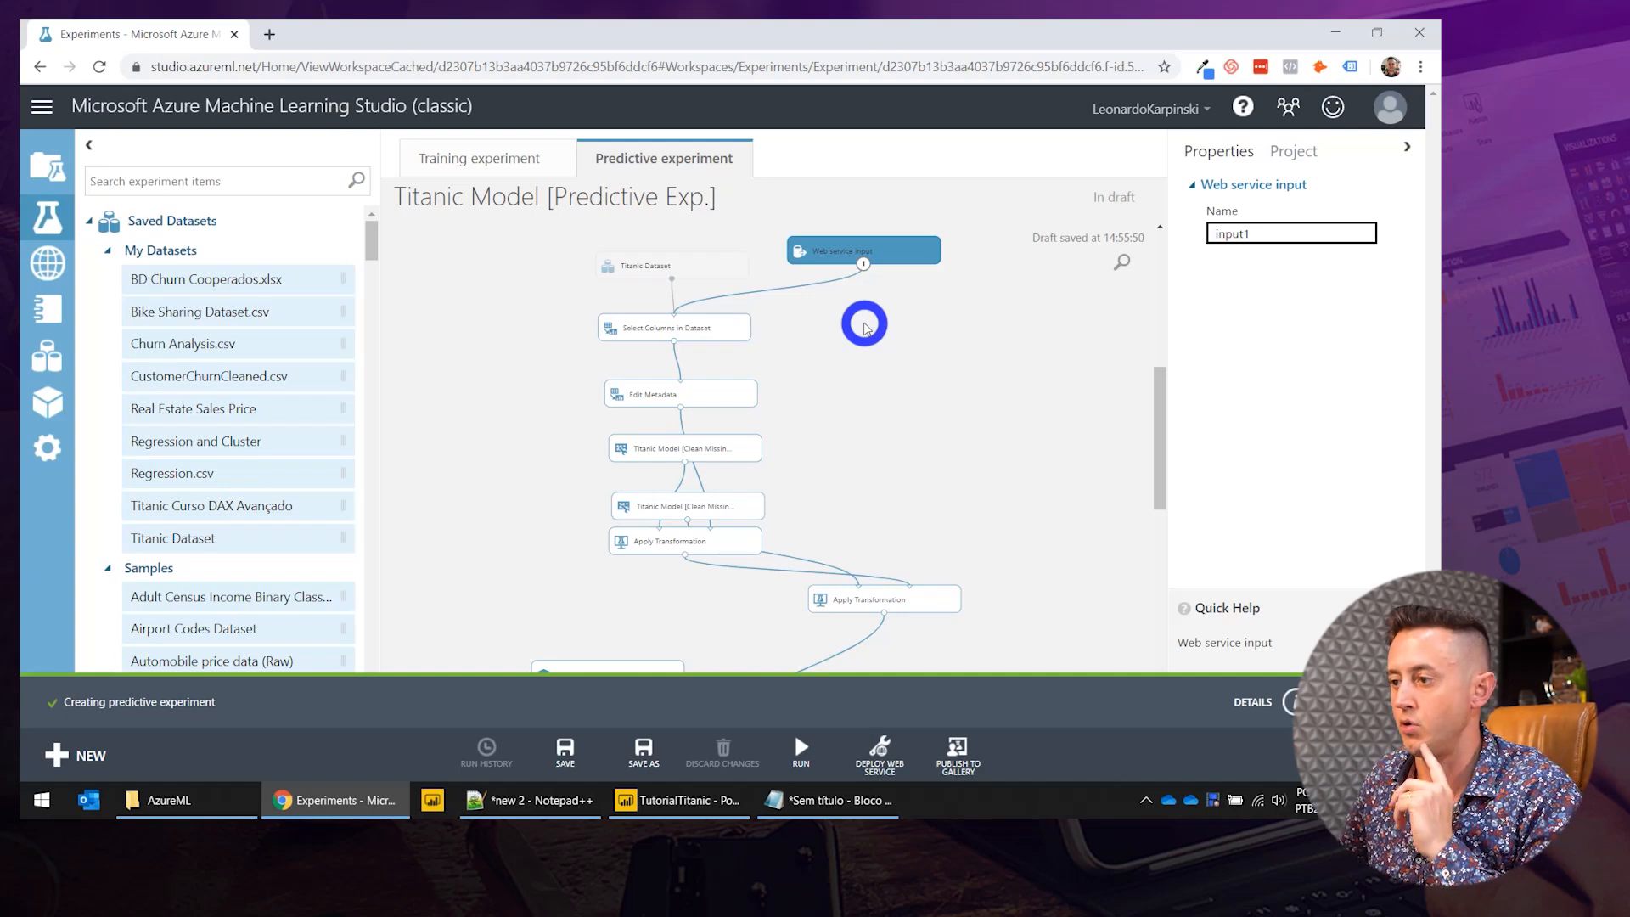
left_click_drag(873, 597, 727, 601)
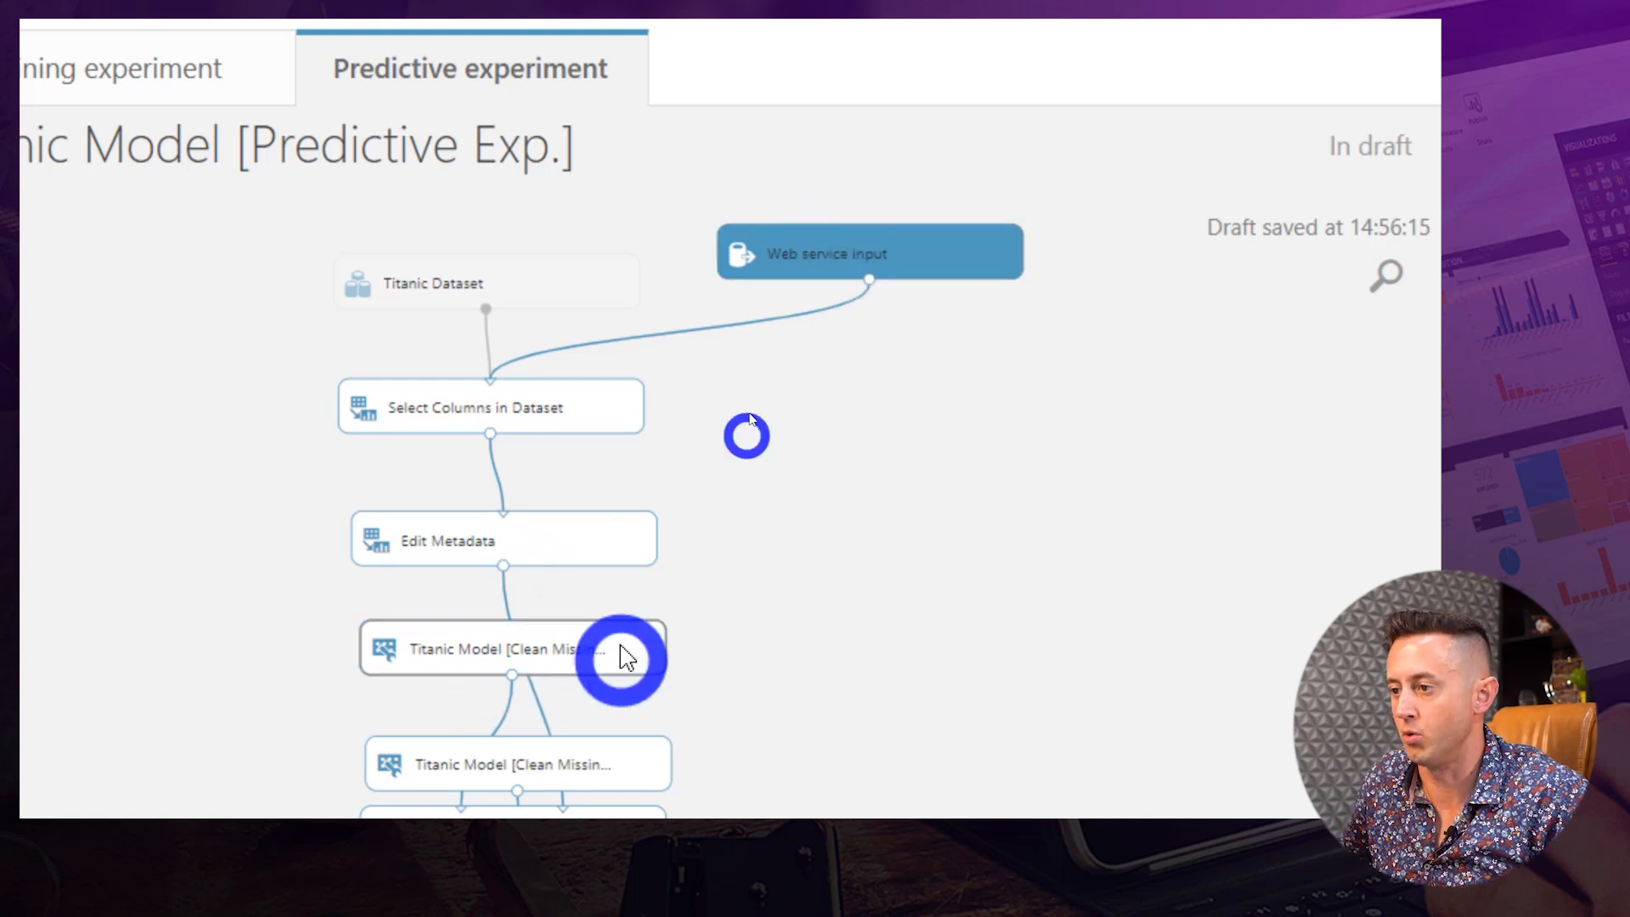
Duplicate the Select Columns in Dataset module that sits below Titanic Dataset.
left_click(520, 406)
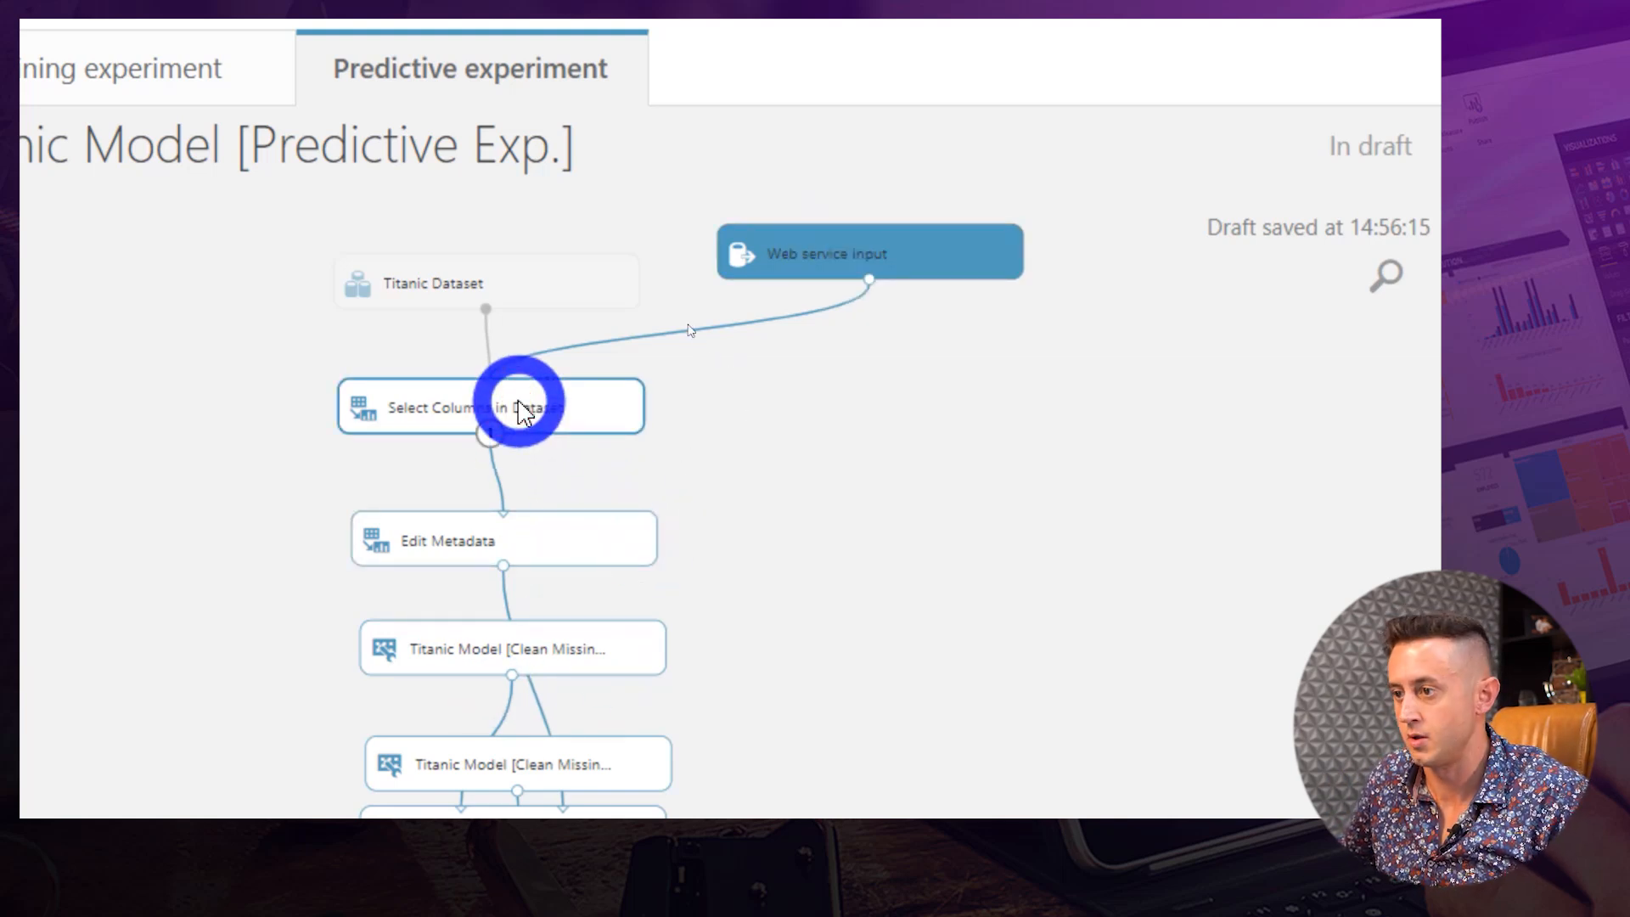
scroll(592, 457, "up", 2)
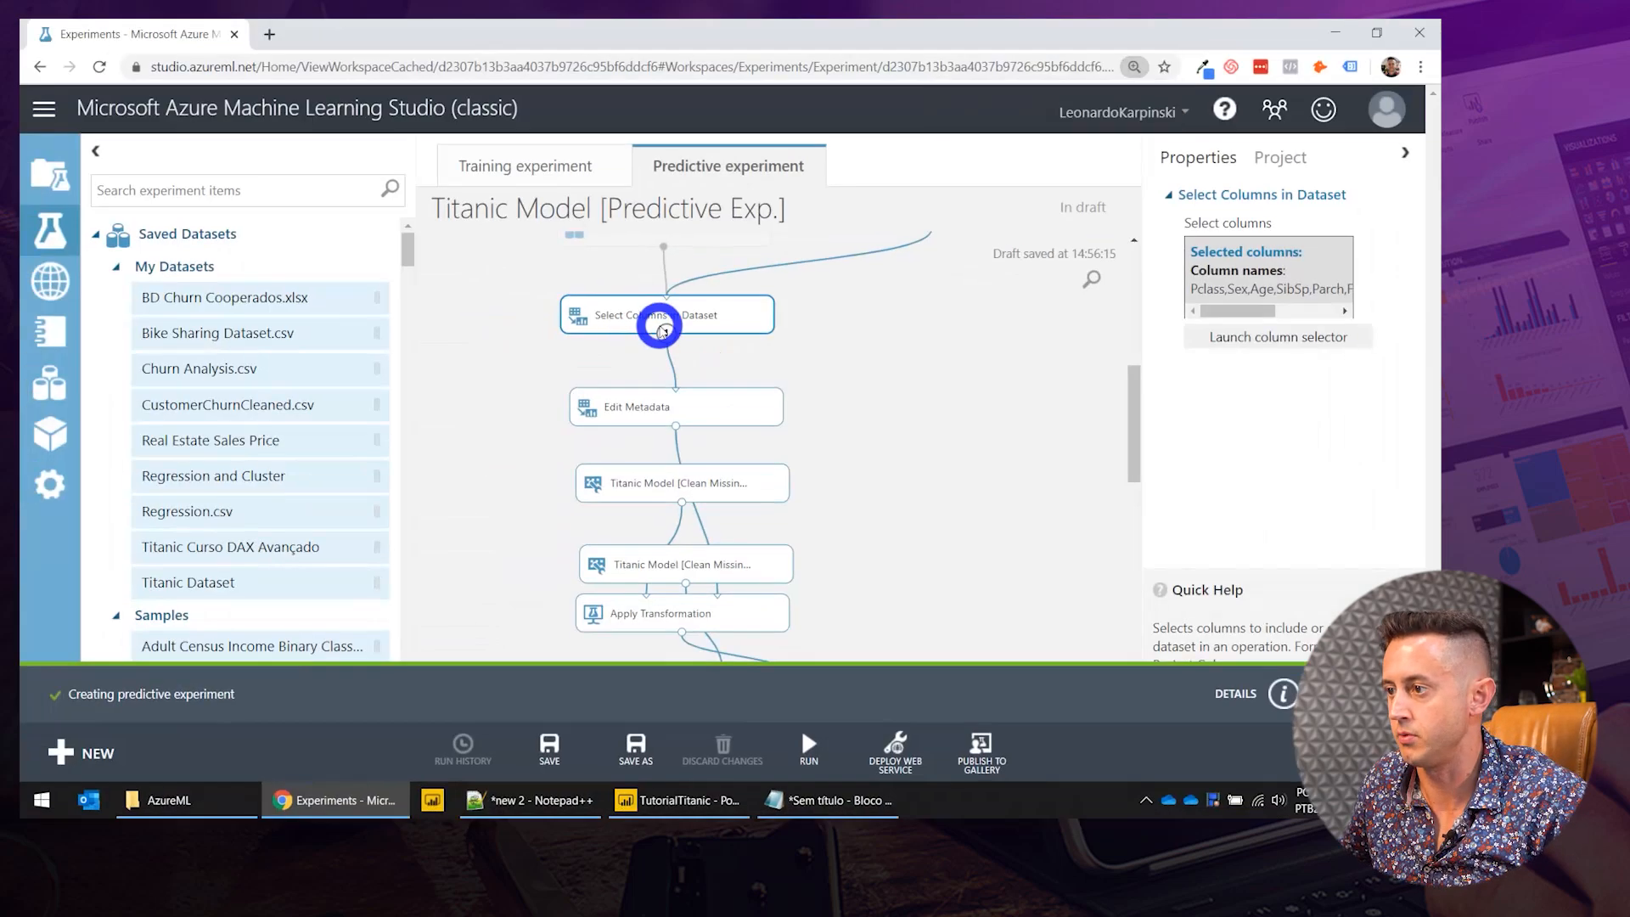
left_click(845, 361)
left_click_drag(1132, 437, 1136, 366)
left_click(645, 398)
key("ctrl+c")
key("ctrl+v")
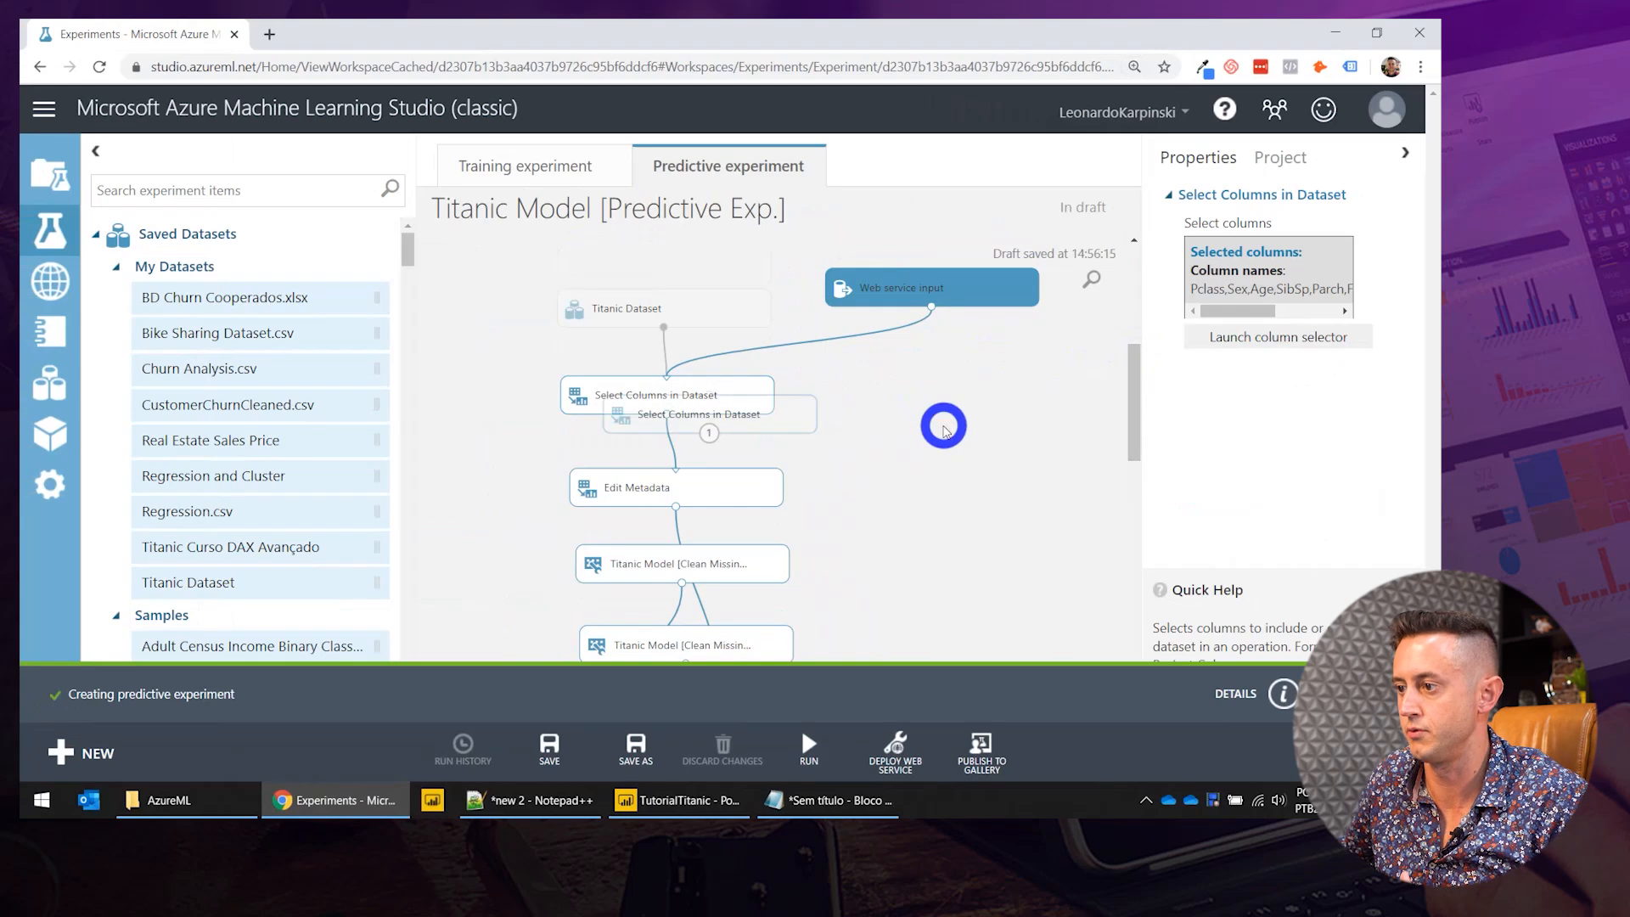
Place the copied Select Columns in Dataset between Titanic Dataset and the original Select Columns in Dataset, and connect it to both.
left_click_drag(731, 411, 605, 256)
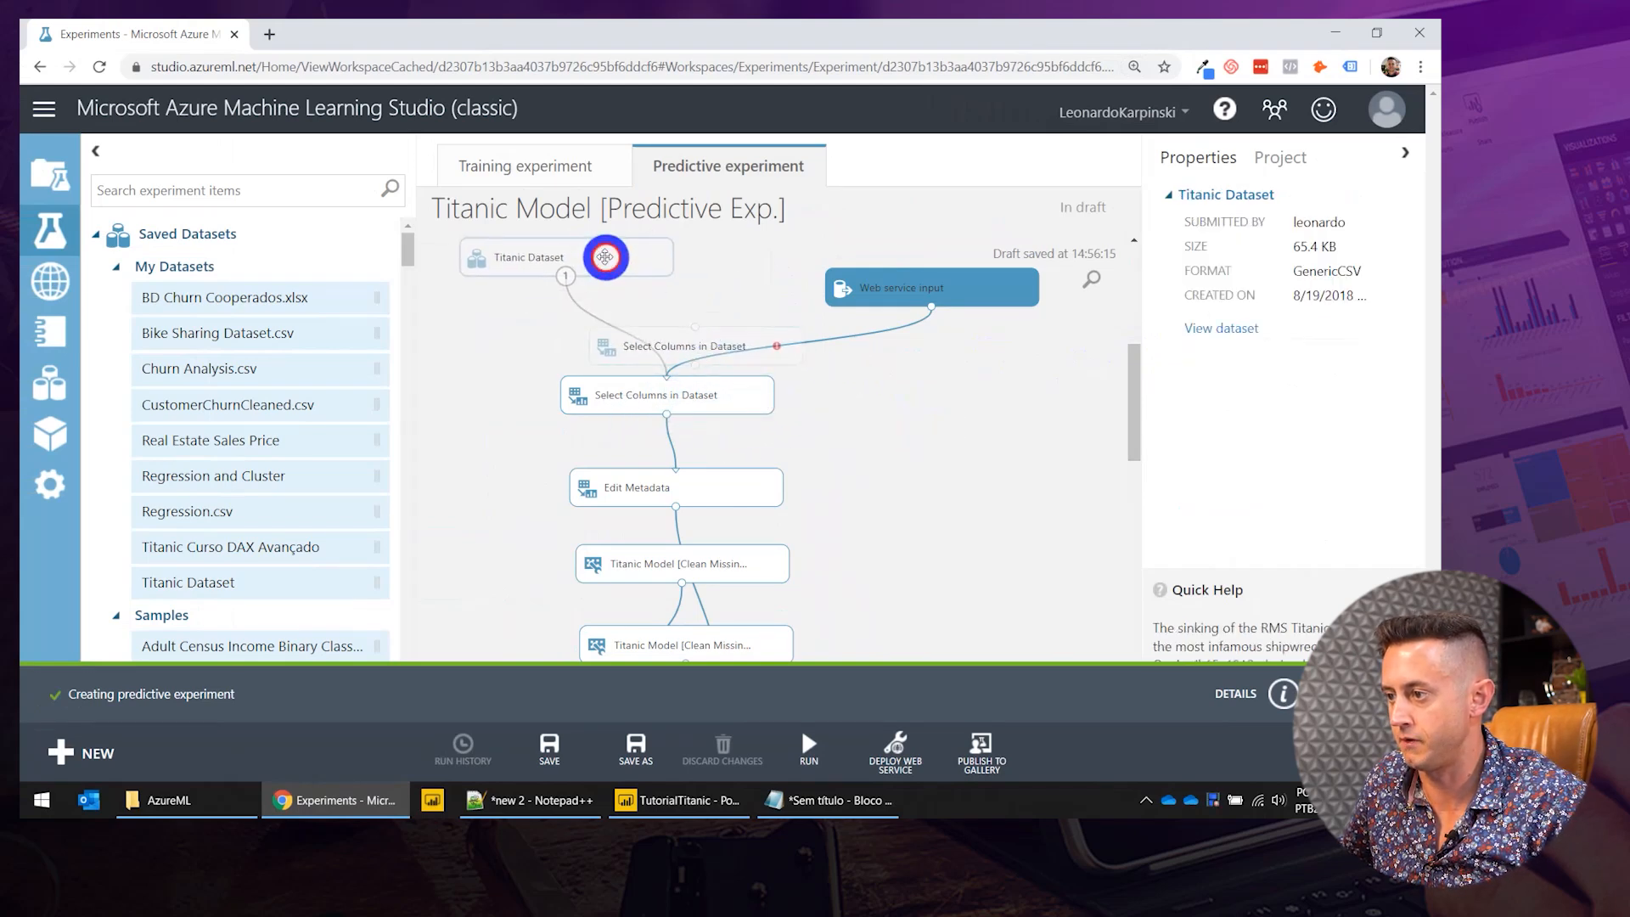
left_click_drag(717, 345, 693, 319)
left_click(929, 309)
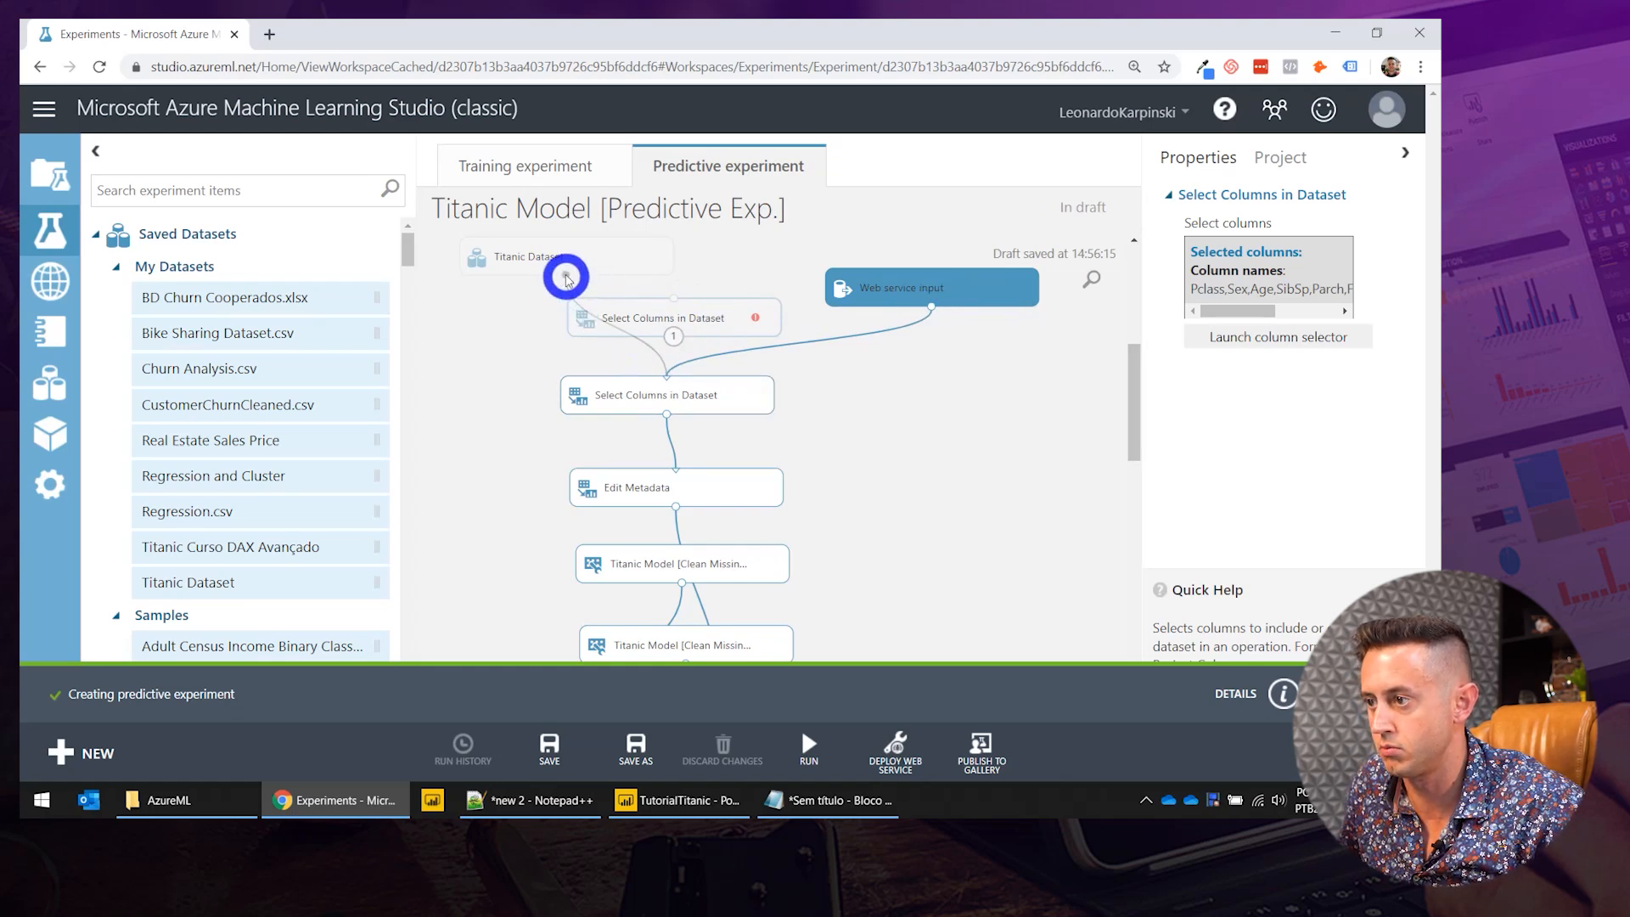
left_click_drag(567, 278, 668, 386)
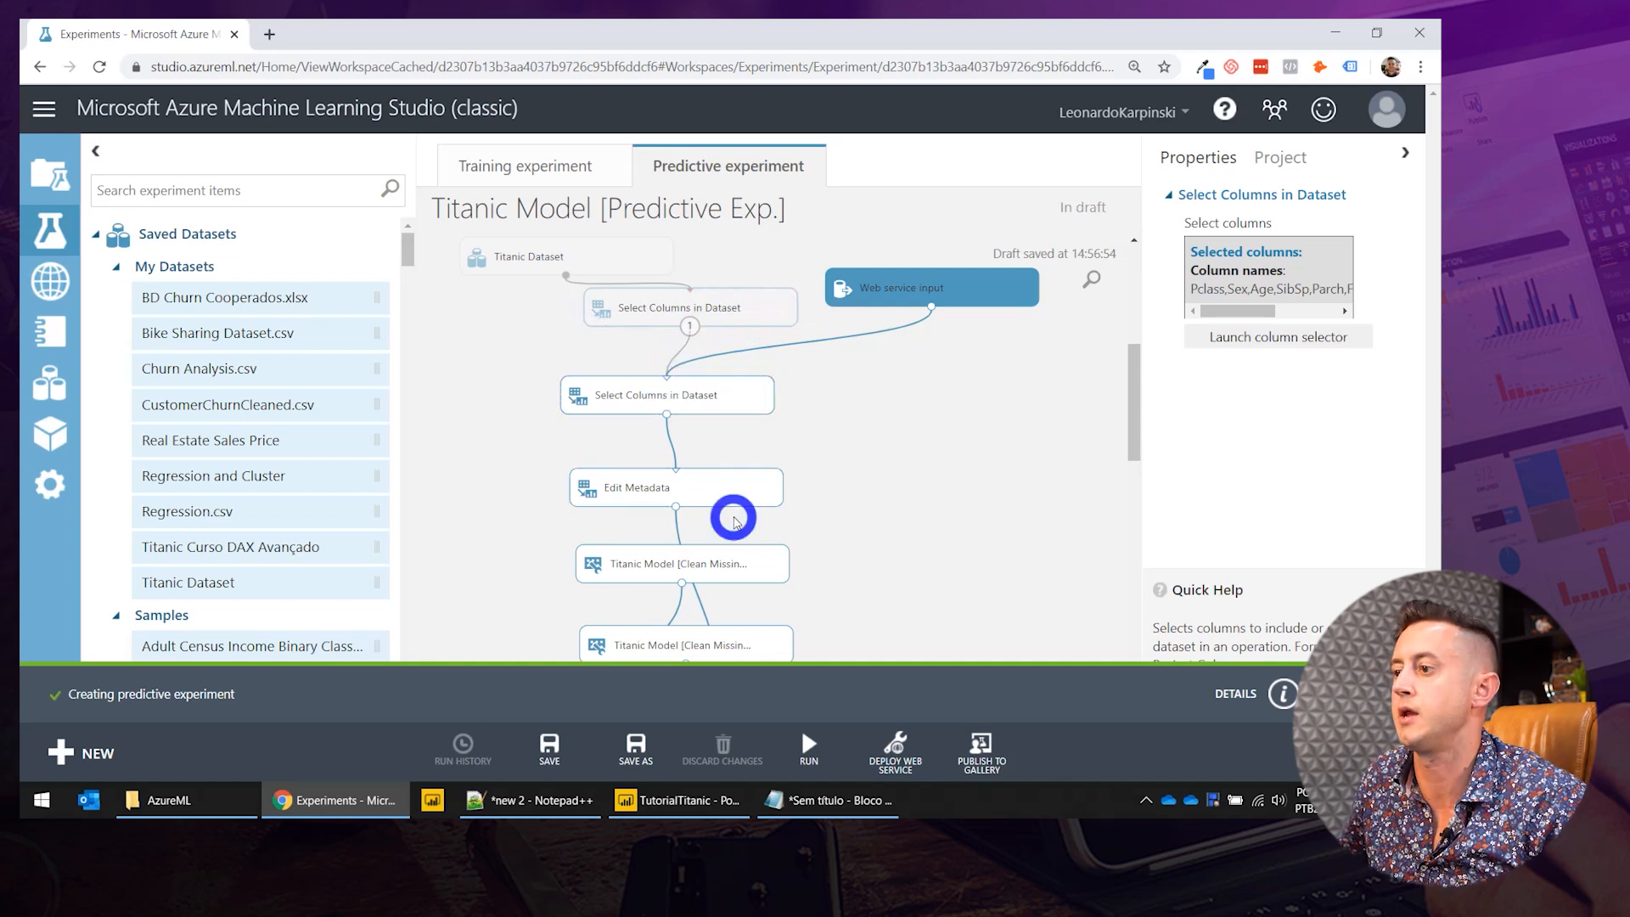
left_click_drag(739, 311, 695, 319)
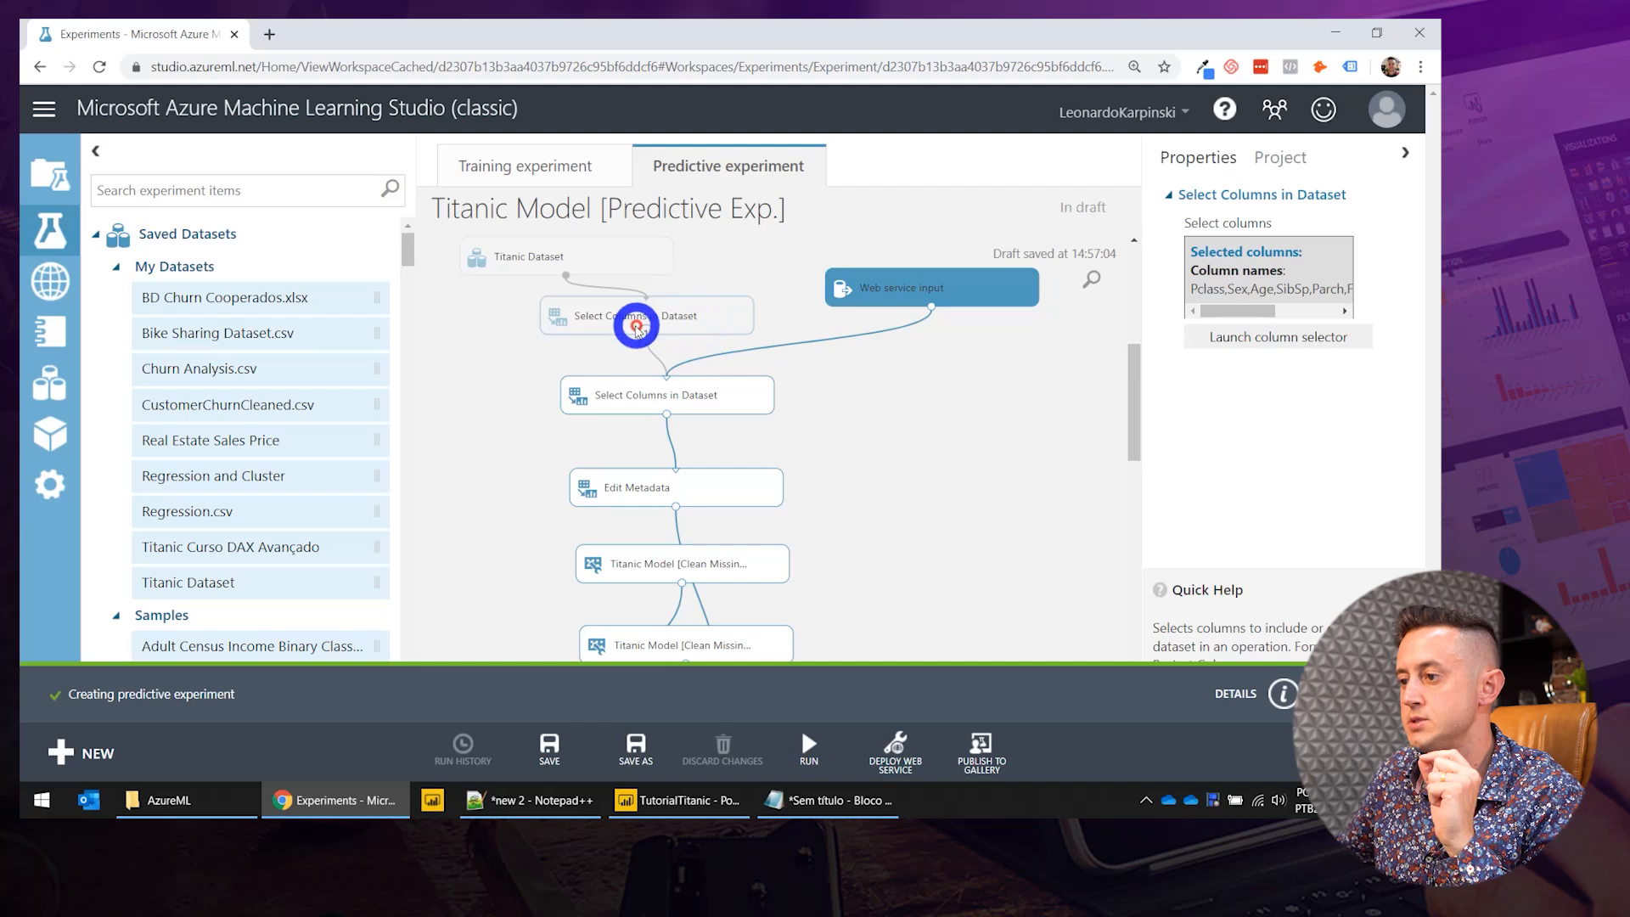
In the new Select Columns in Dataset, exclude Survived and include PassengerId, Name, Ticket and Cabin with the other selected columns.
left_click(1288, 339)
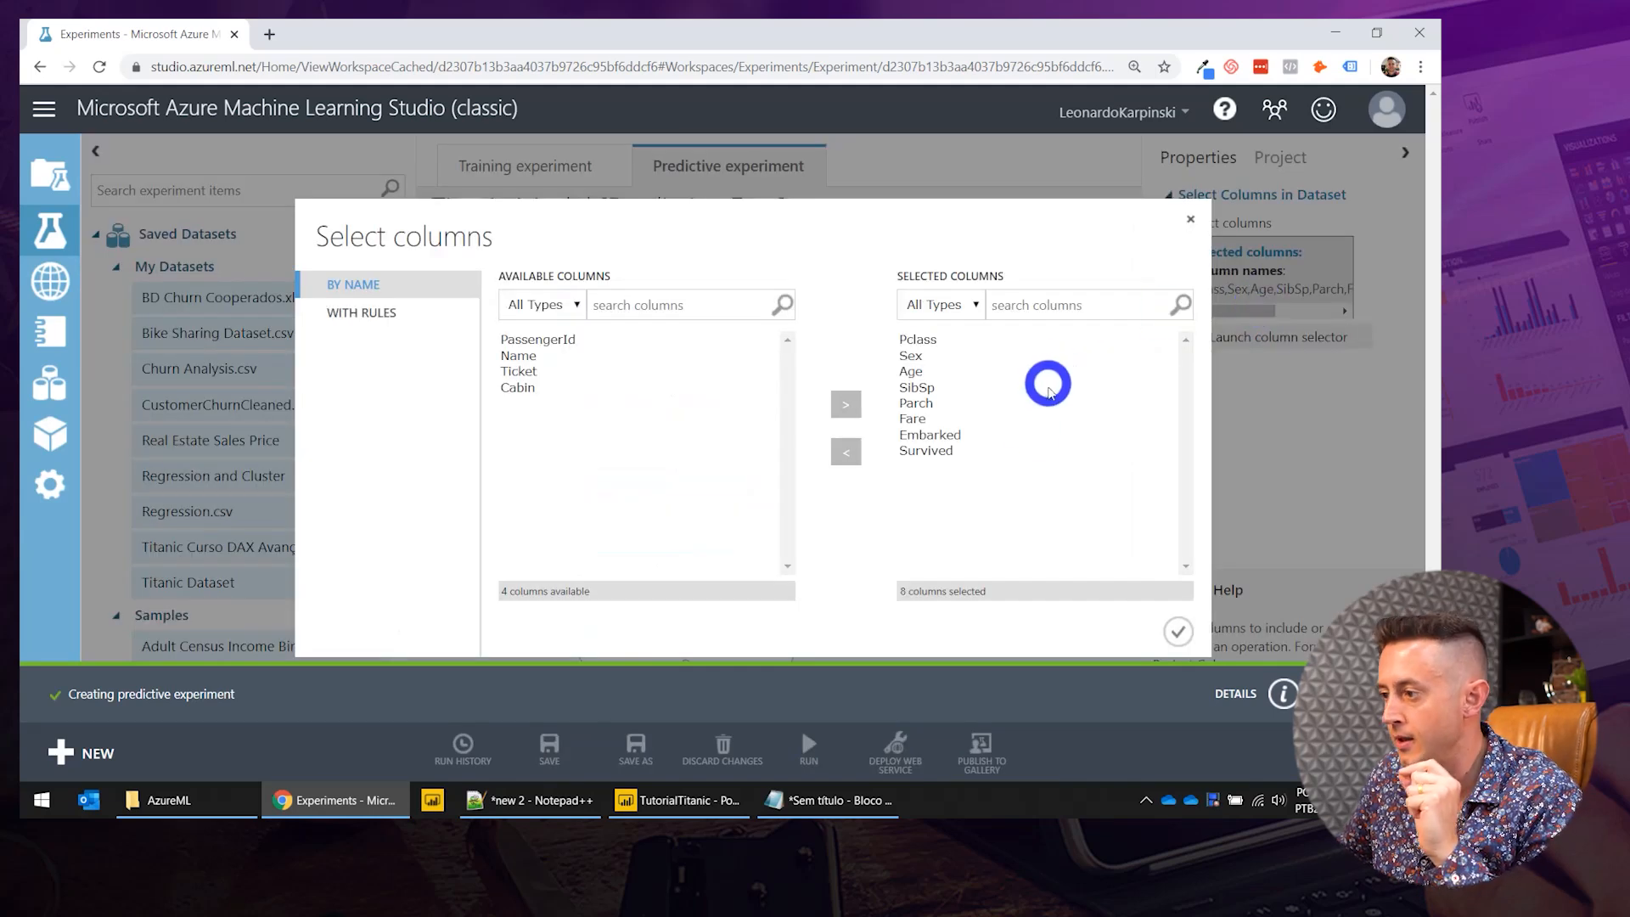
left_click(945, 451)
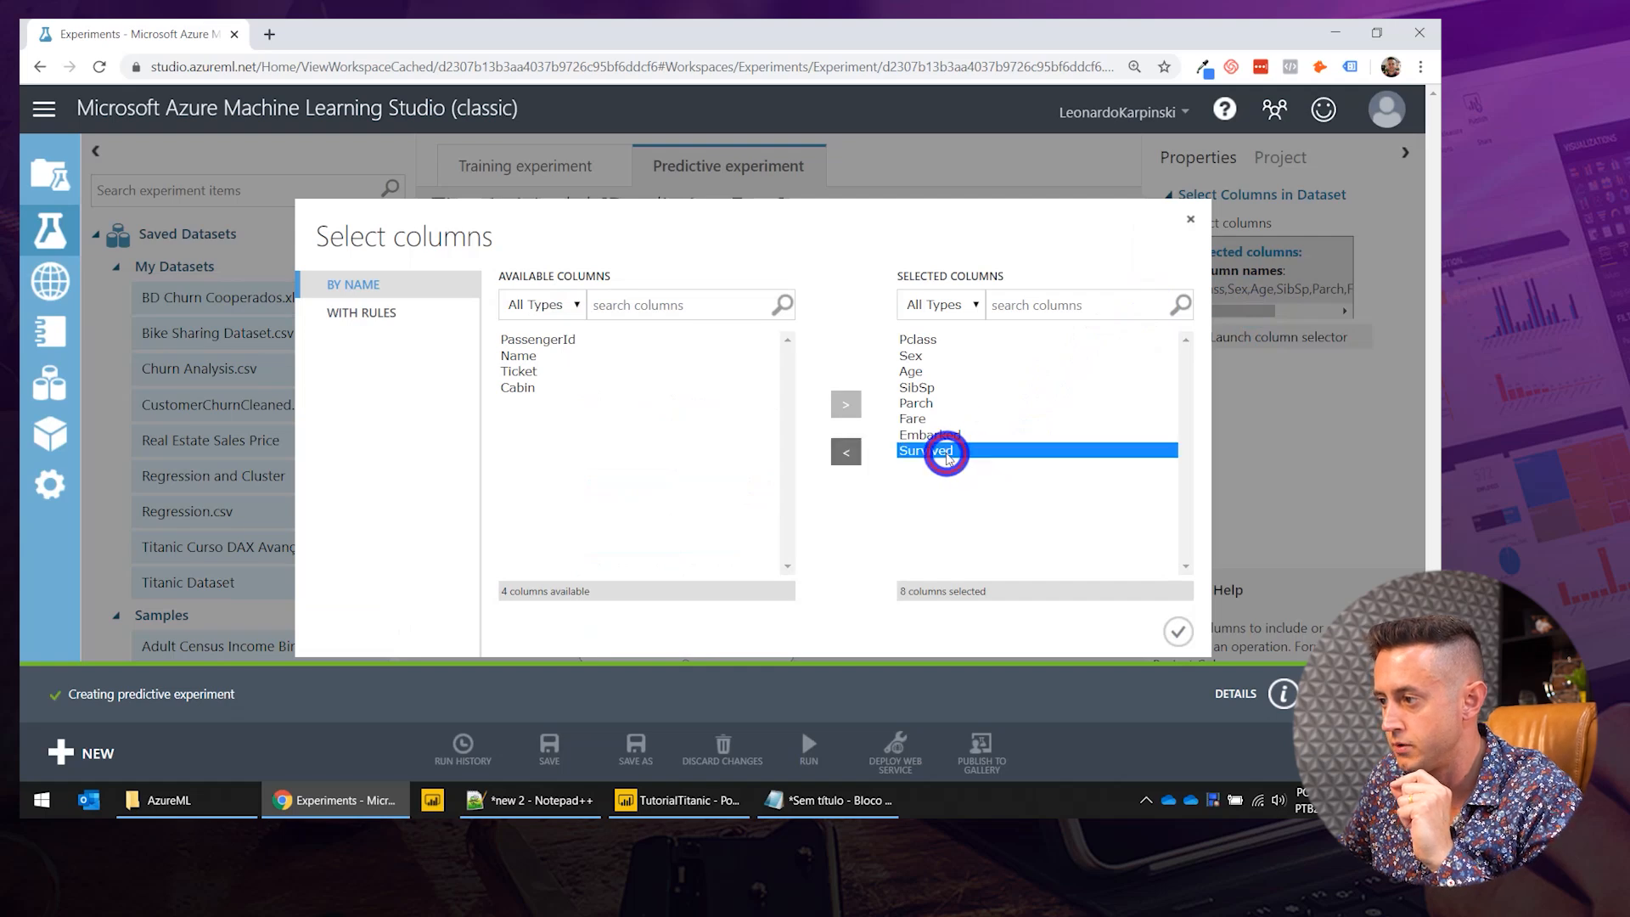
left_click(847, 454)
left_click(691, 407)
left_click(538, 338)
left_click(543, 388, "shift")
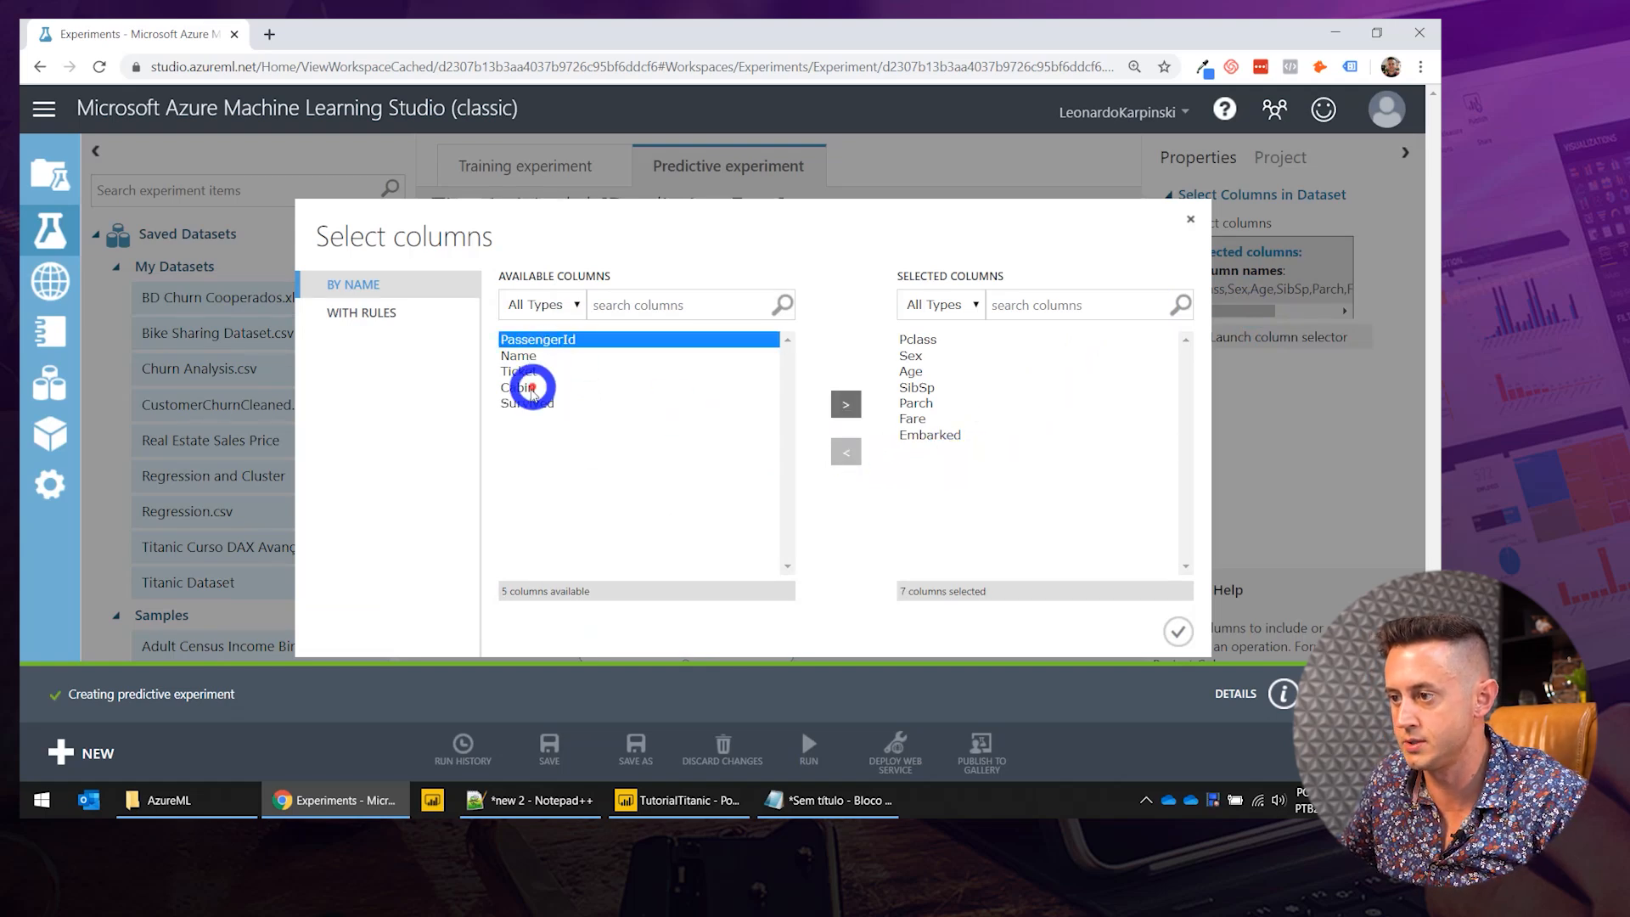
left_click(846, 404)
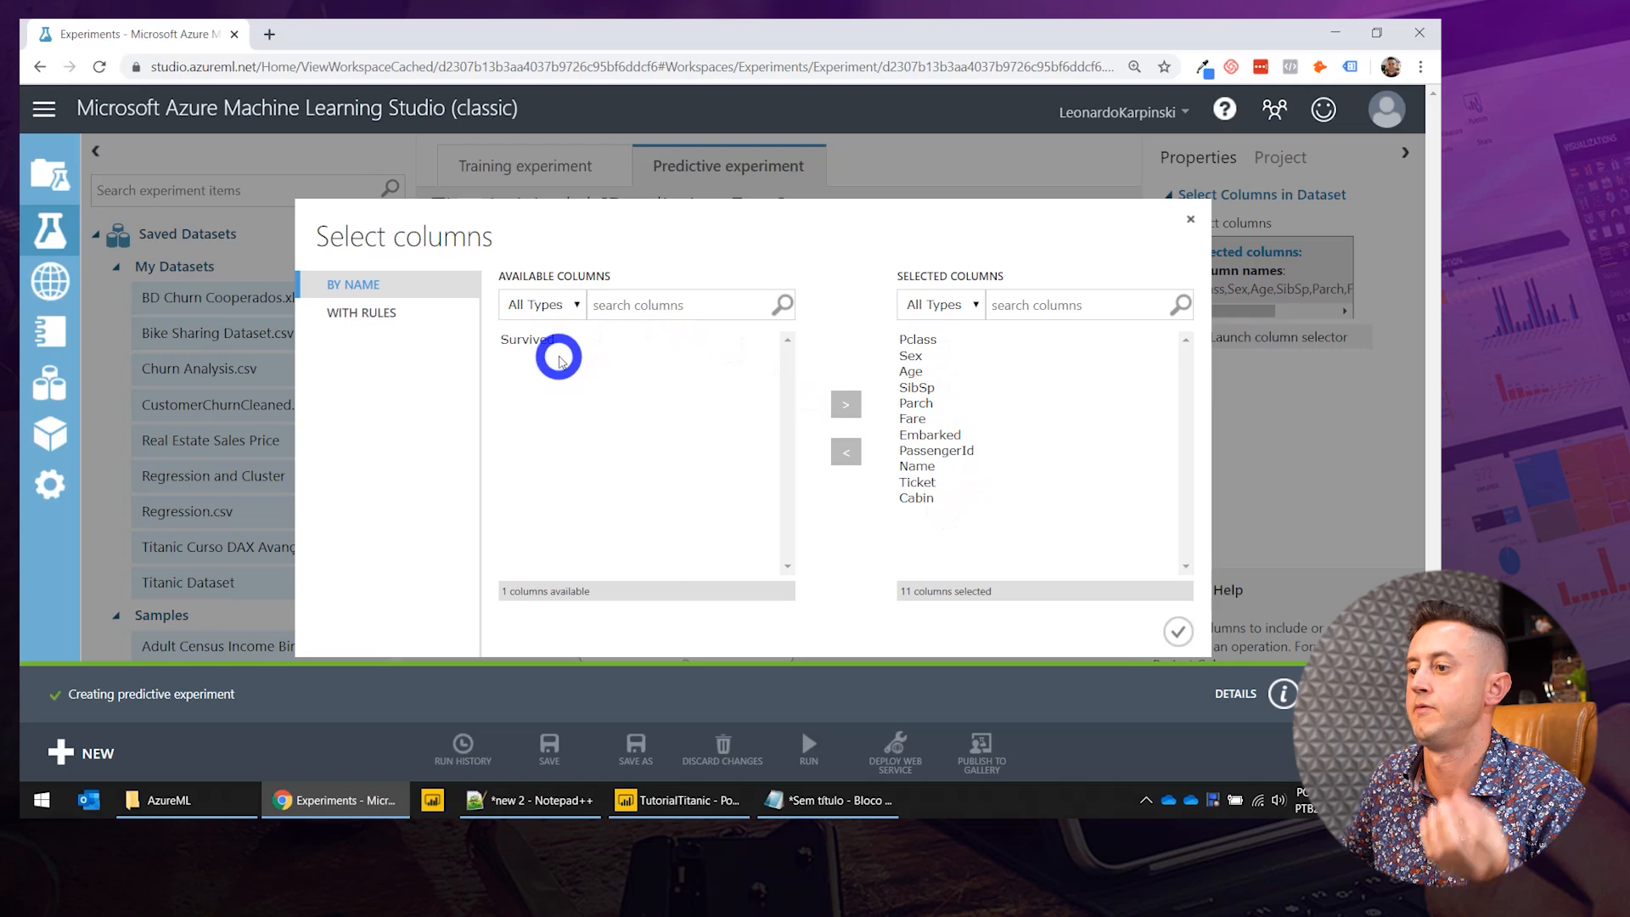
left_click(1178, 631)
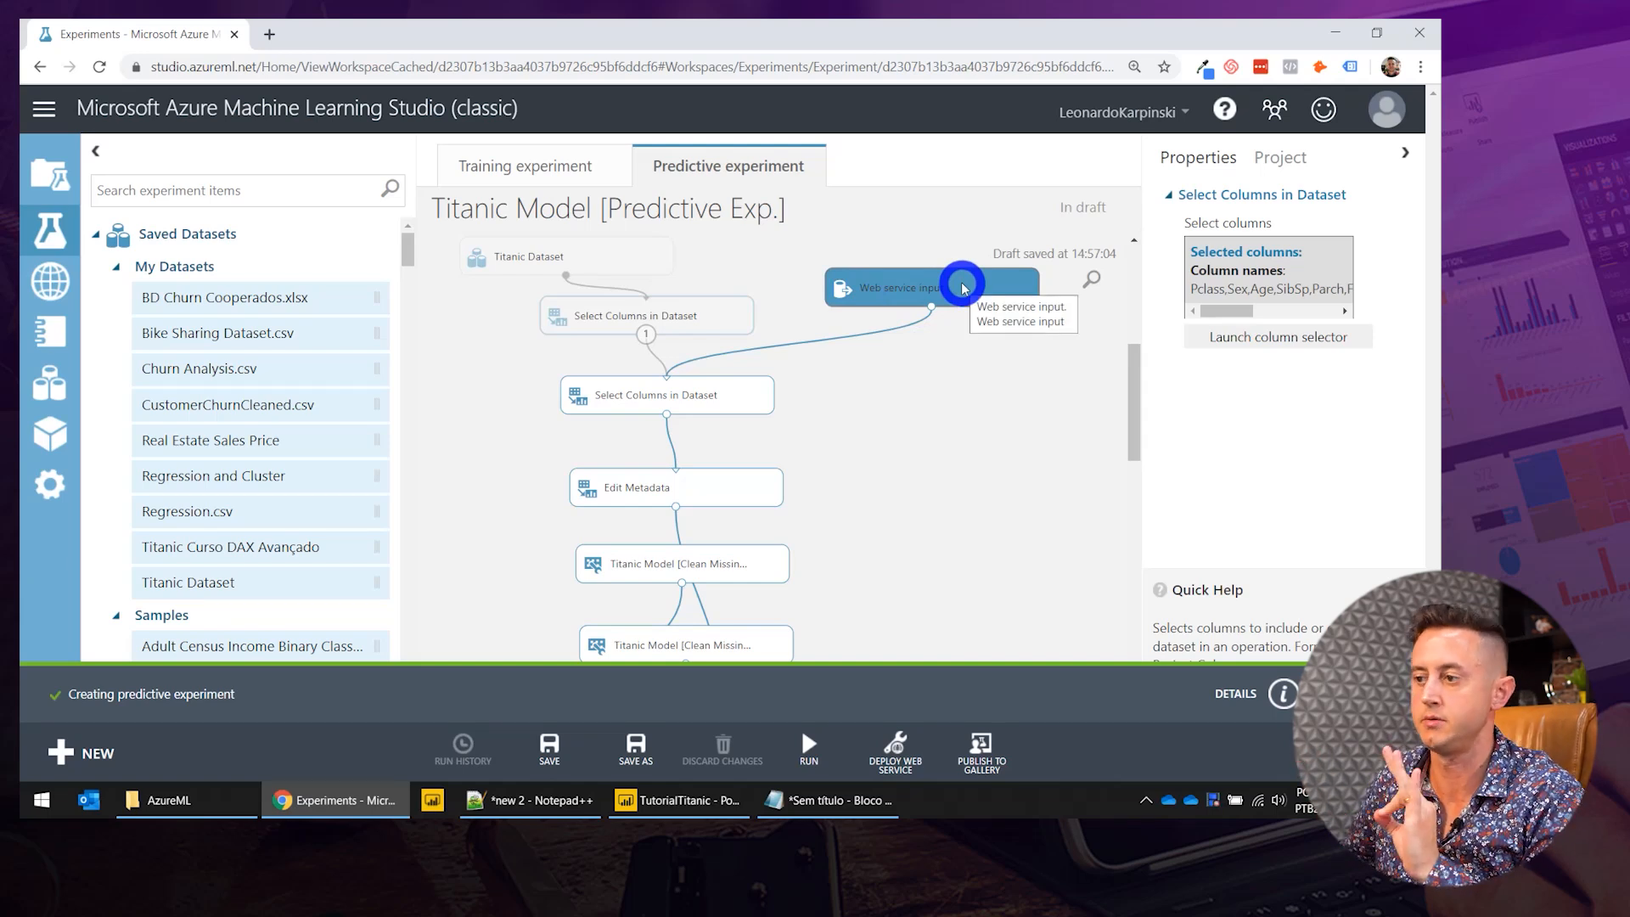
Shift the original Select Columns in Dataset slightly down and duplicate the one directly below Titanic Dataset.
left_click_drag(703, 396, 726, 418)
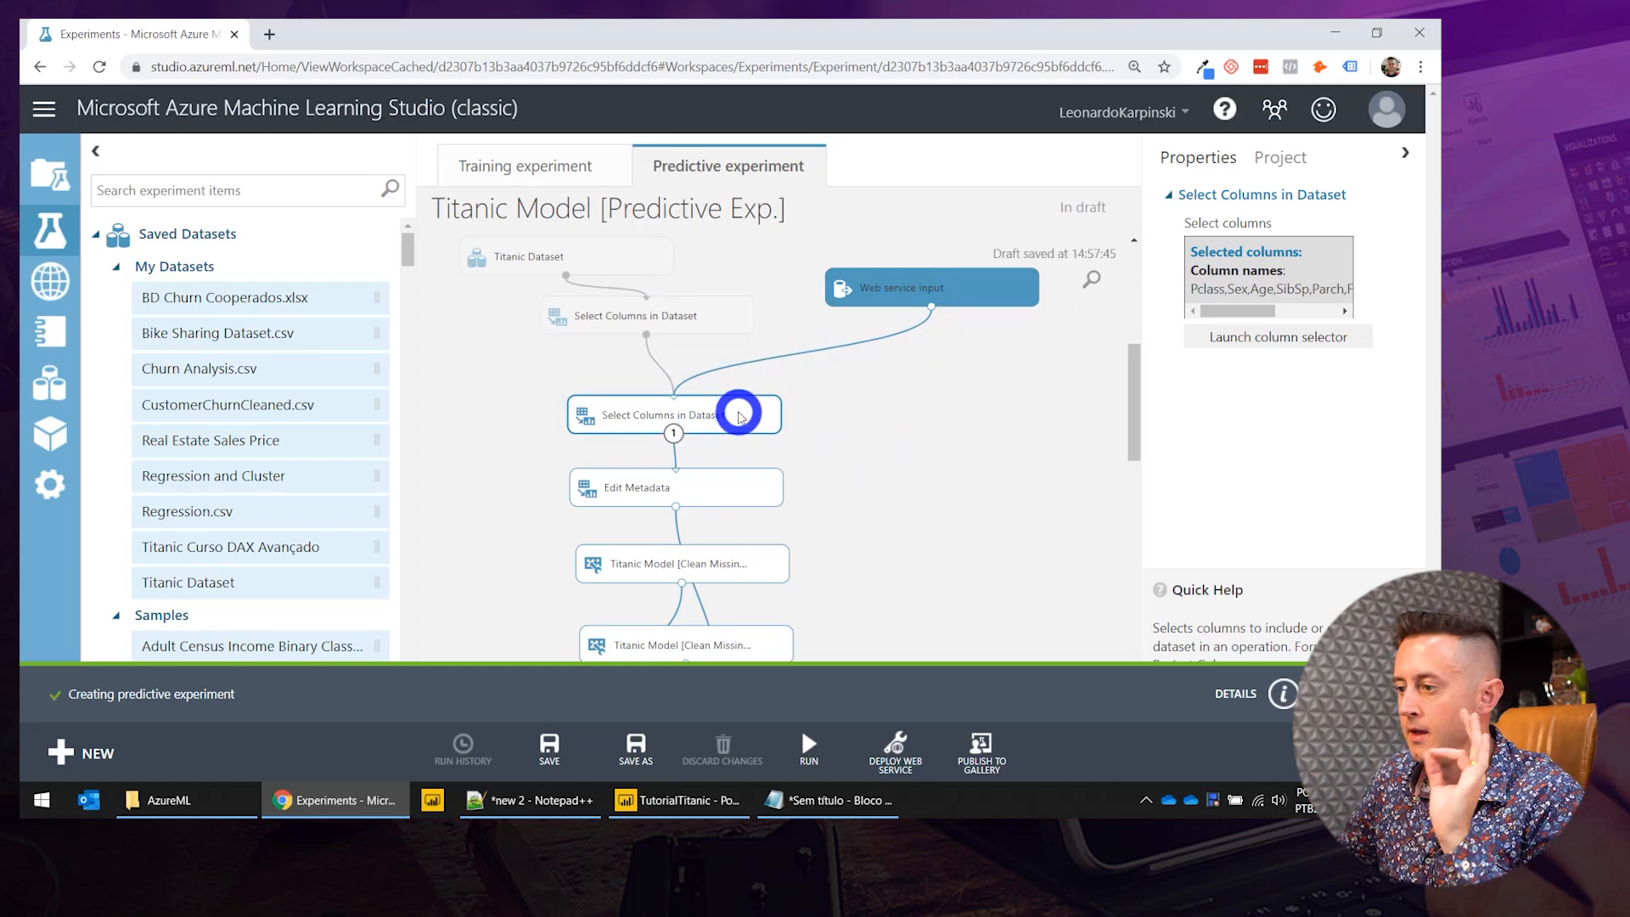
left_click_drag(1134, 429, 1121, 364)
left_click(729, 413)
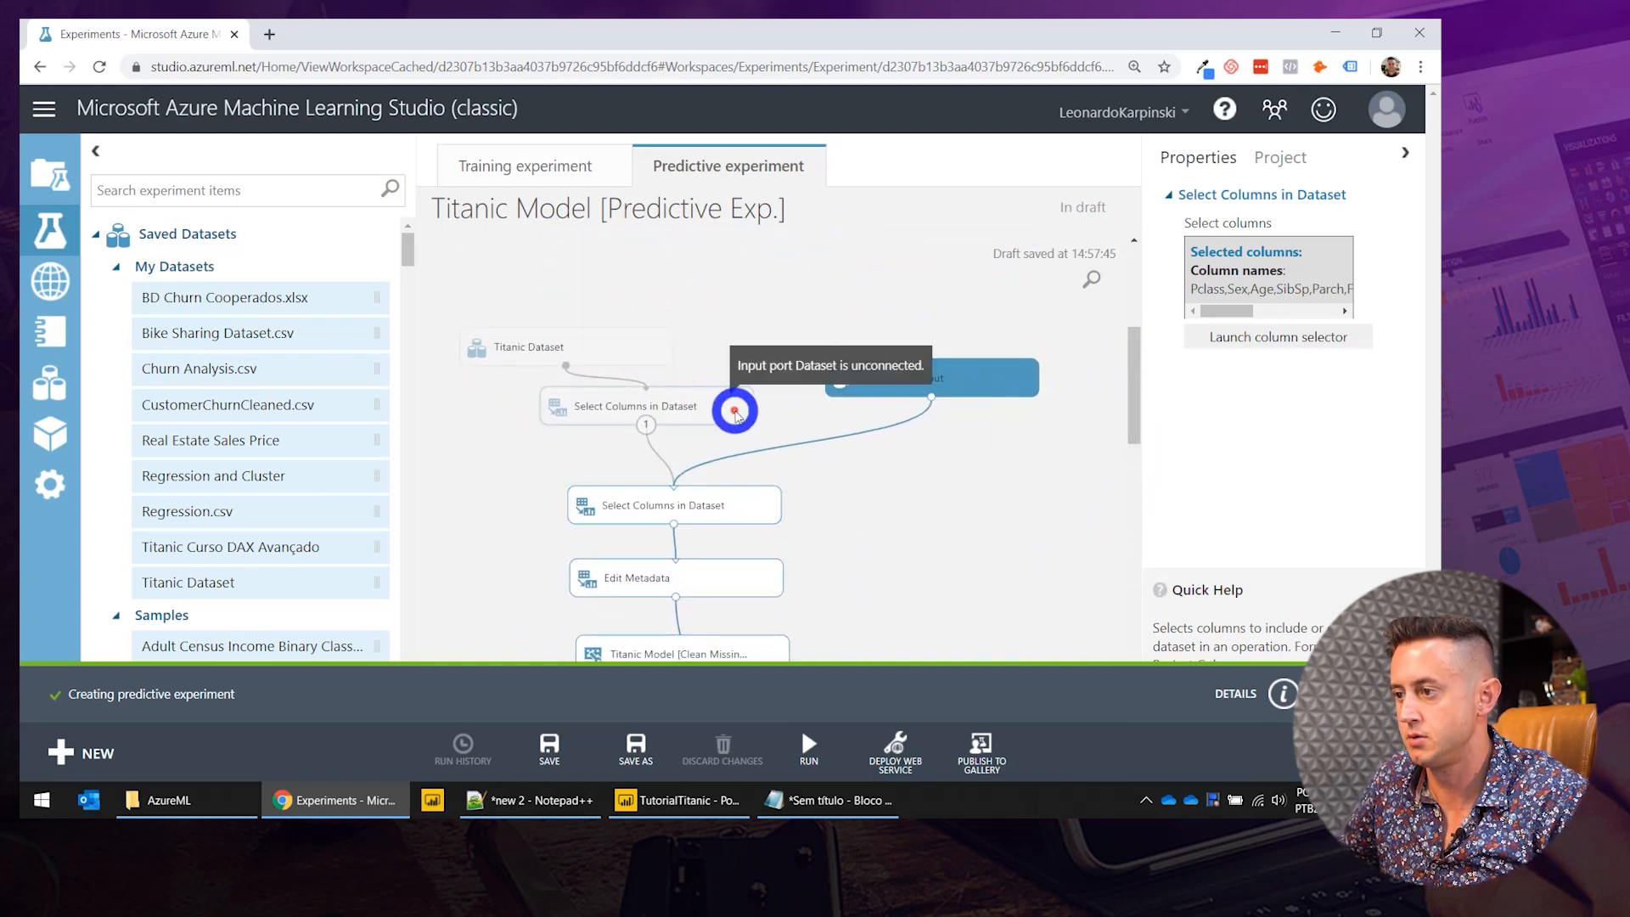
Move the new Select Columns in Dataset copy between Score Model and Web service output, and connect it to both.
left_click_drag(1135, 392, 1132, 489)
left_click_drag(903, 248, 858, 581)
left_click_drag(1146, 456, 1117, 543)
left_click_drag(880, 361, 825, 510)
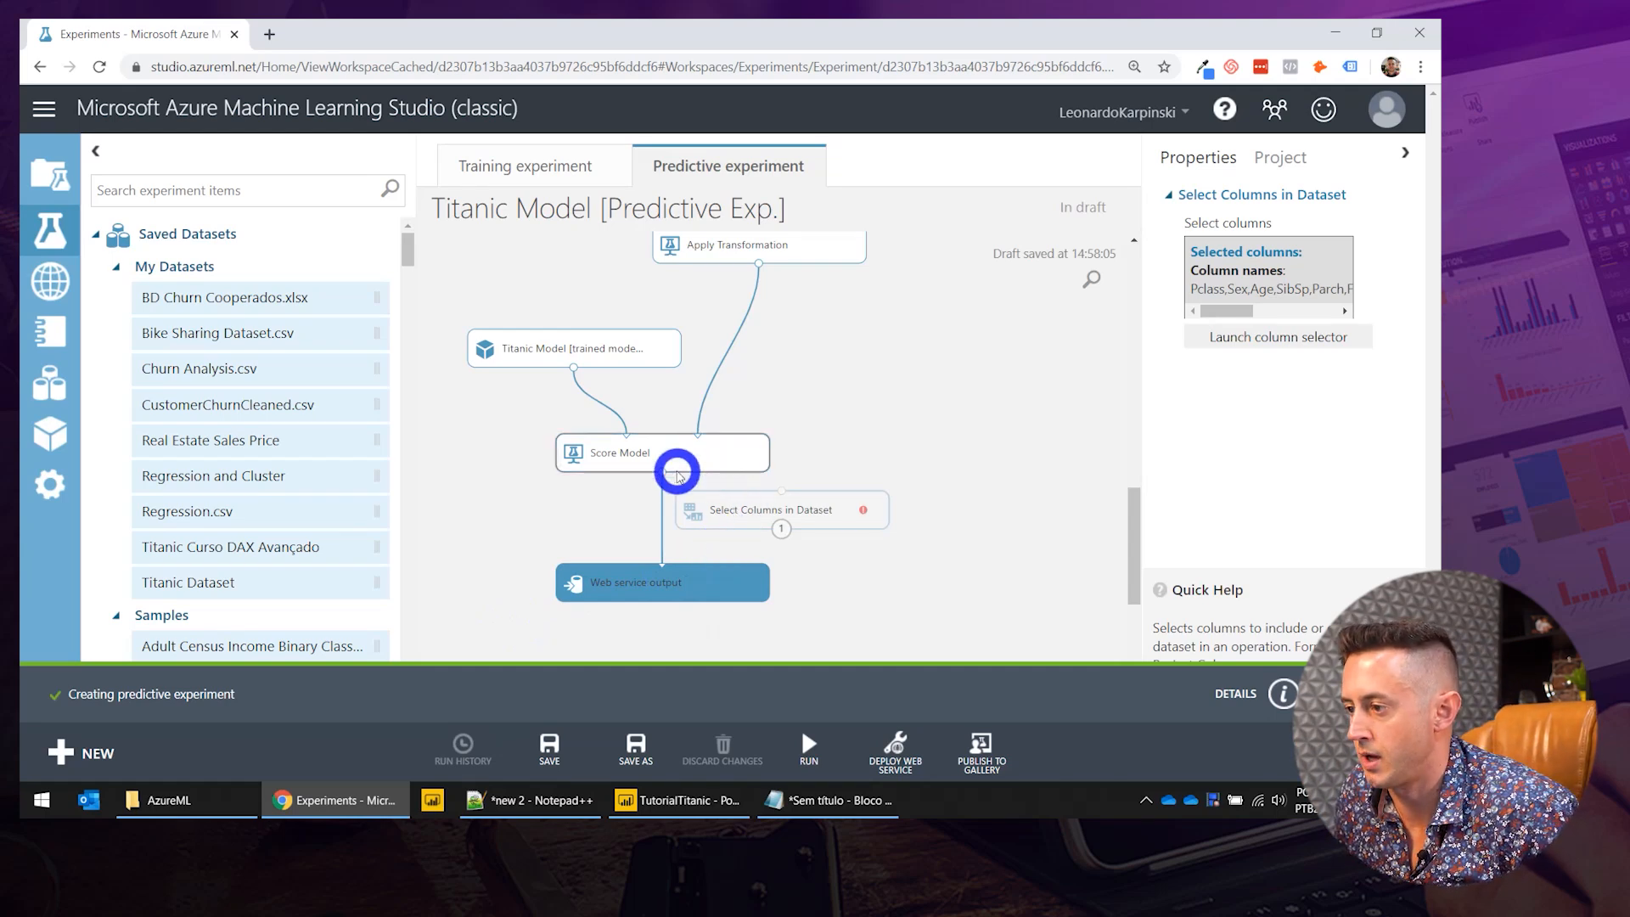
left_click_drag(663, 471, 732, 493)
left_click_drag(773, 508, 648, 524)
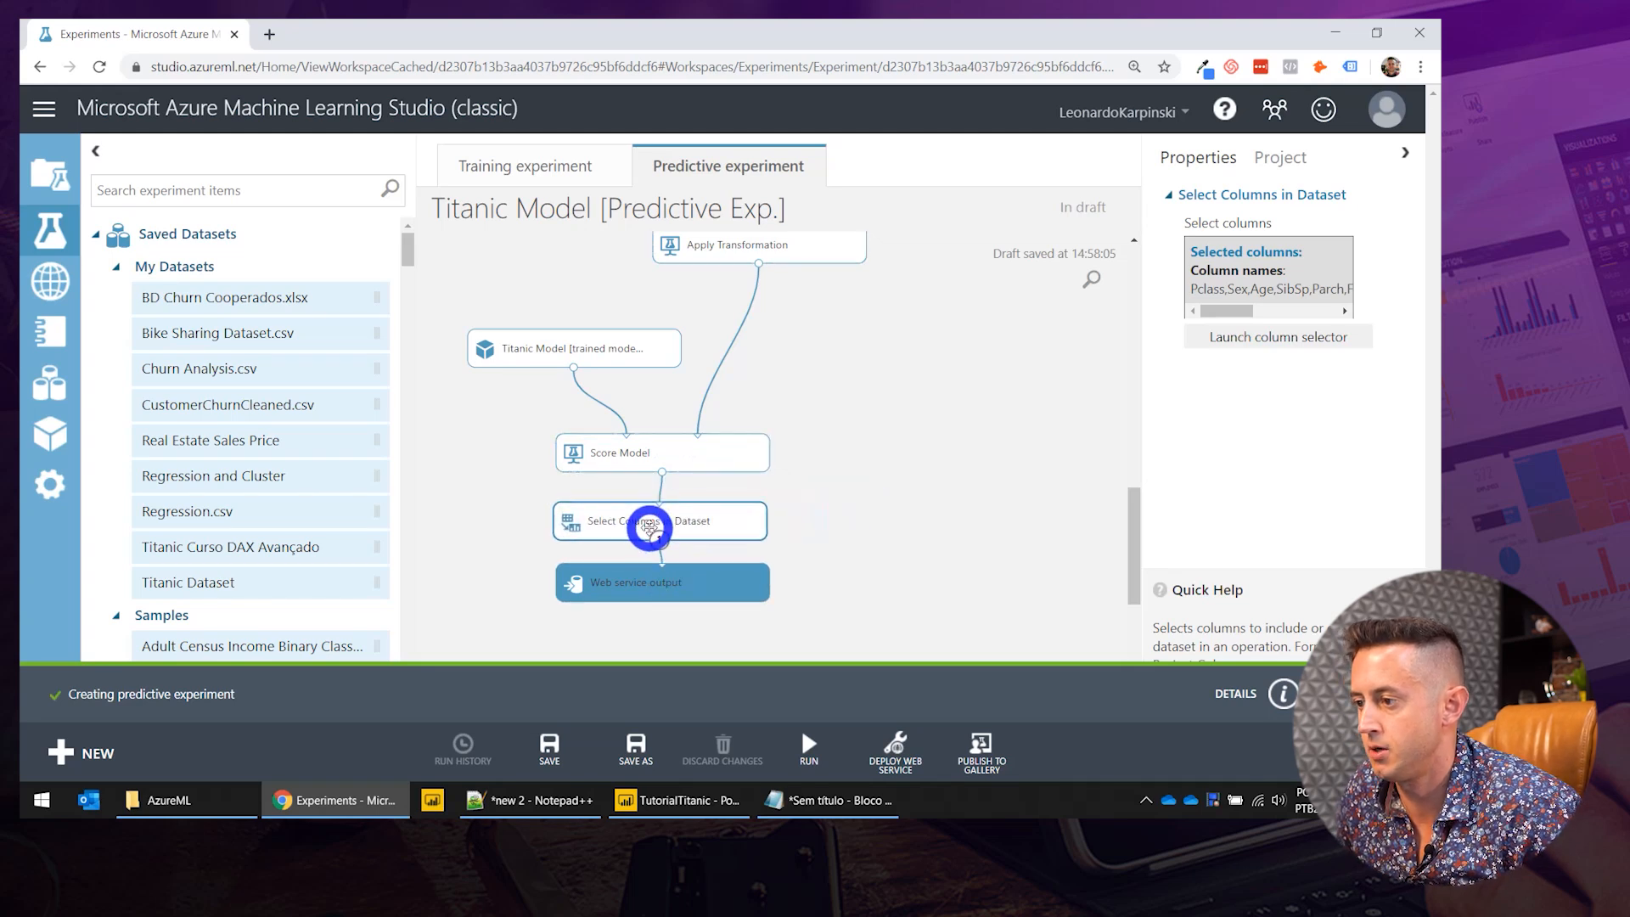
Clear every column name from the include rule of the Select Columns in Dataset below Score Model, beginning with no columns.
left_click(1255, 334)
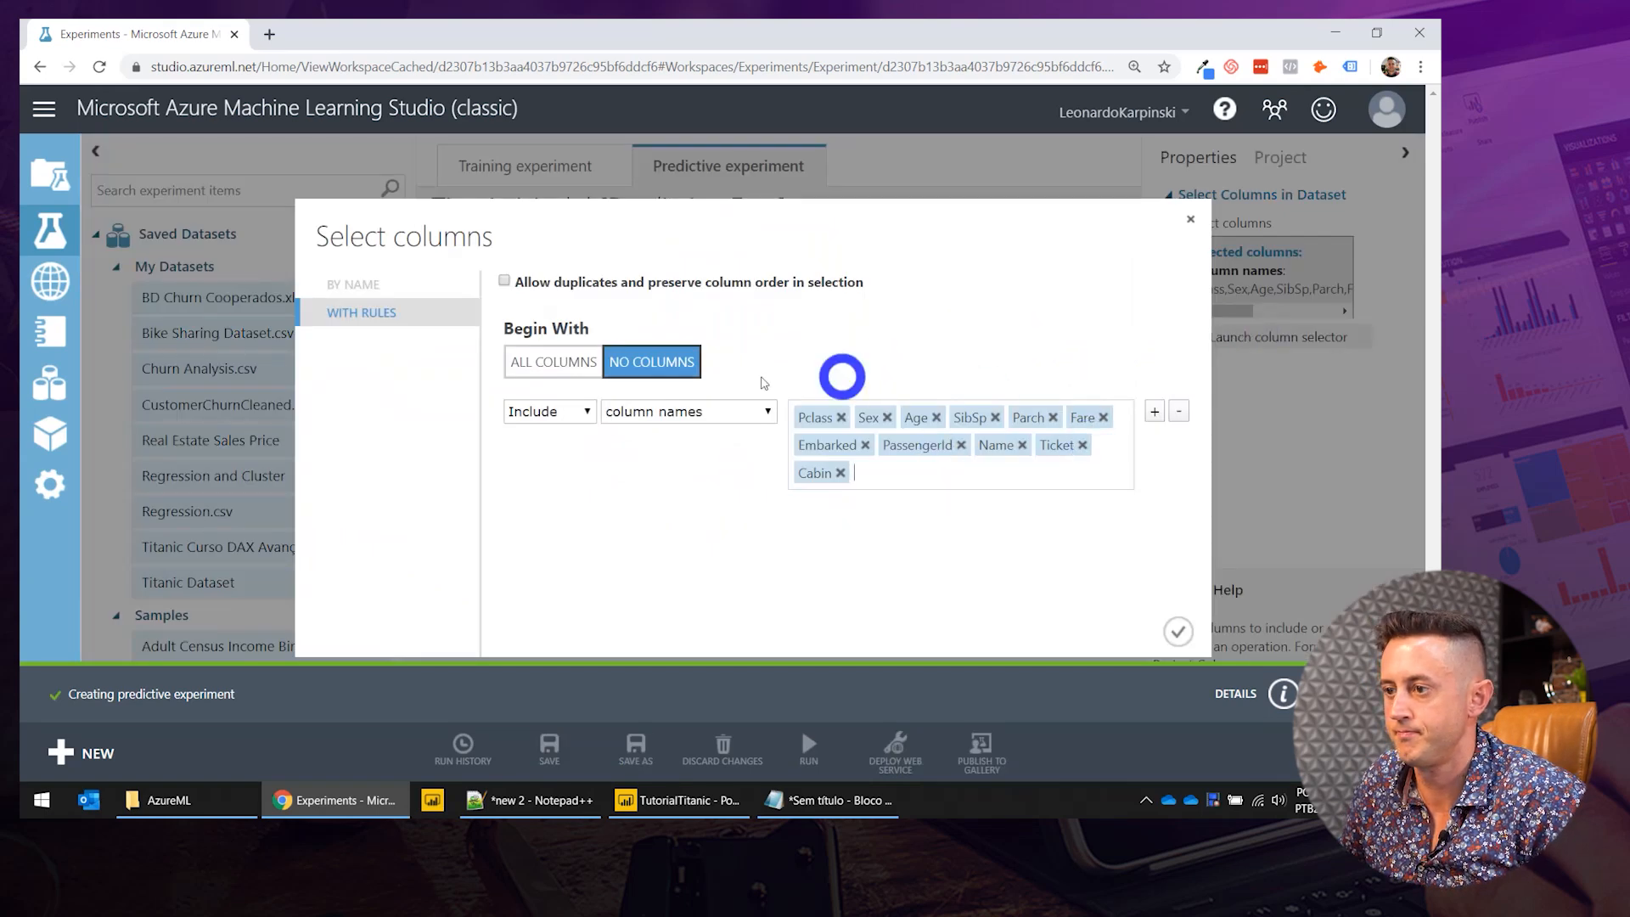
left_click(551, 365)
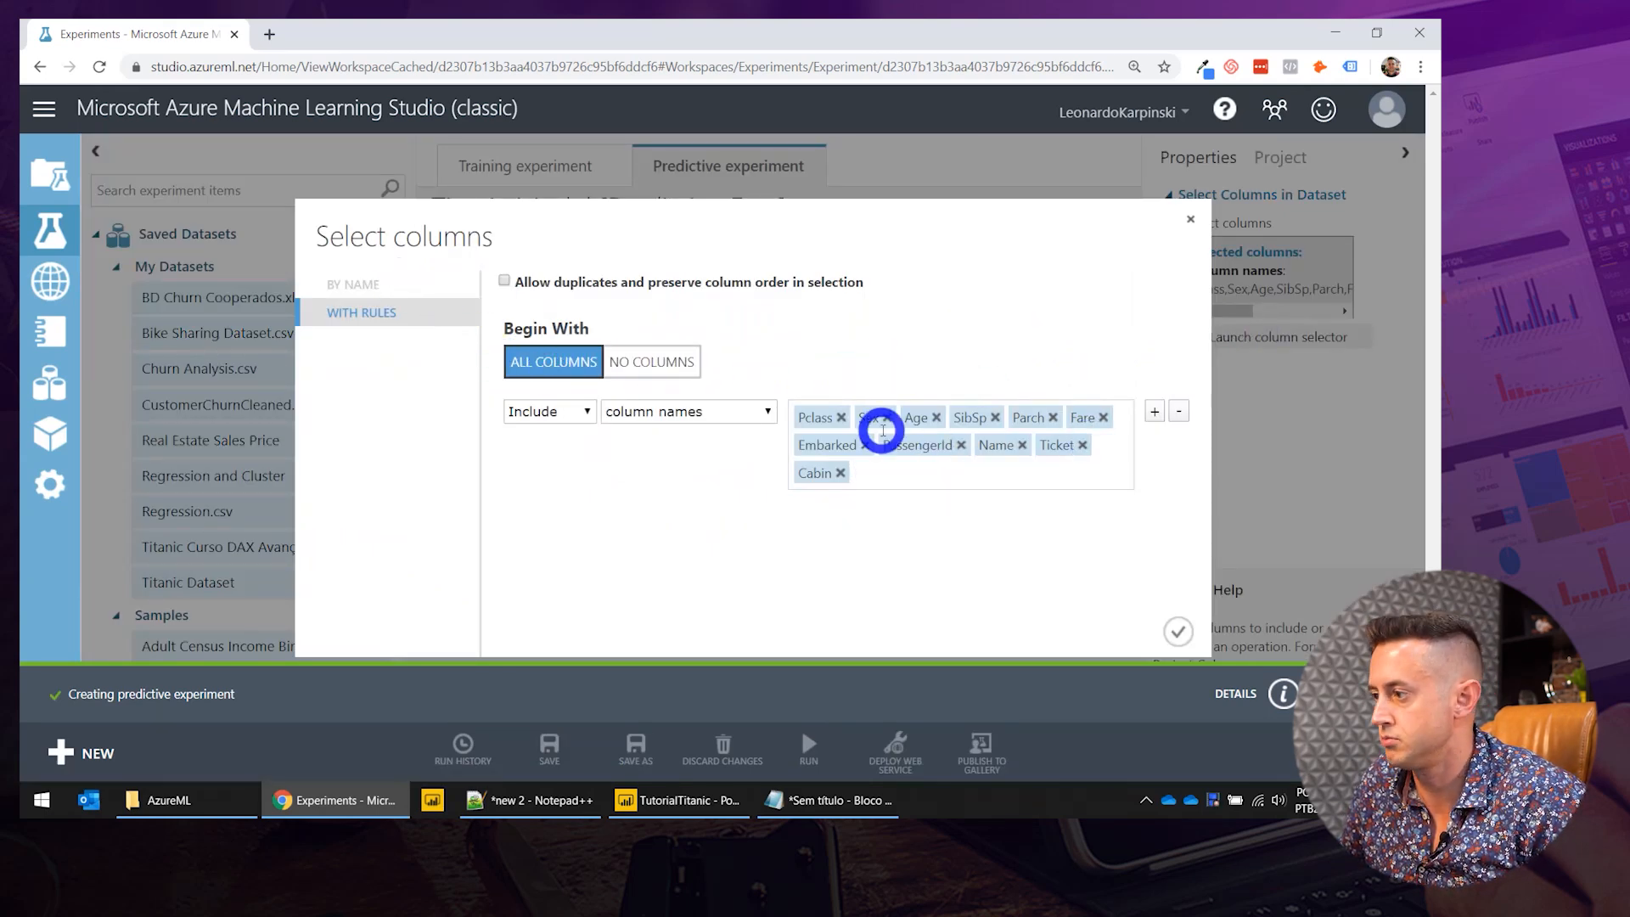
left_click(664, 361)
left_click(1154, 414)
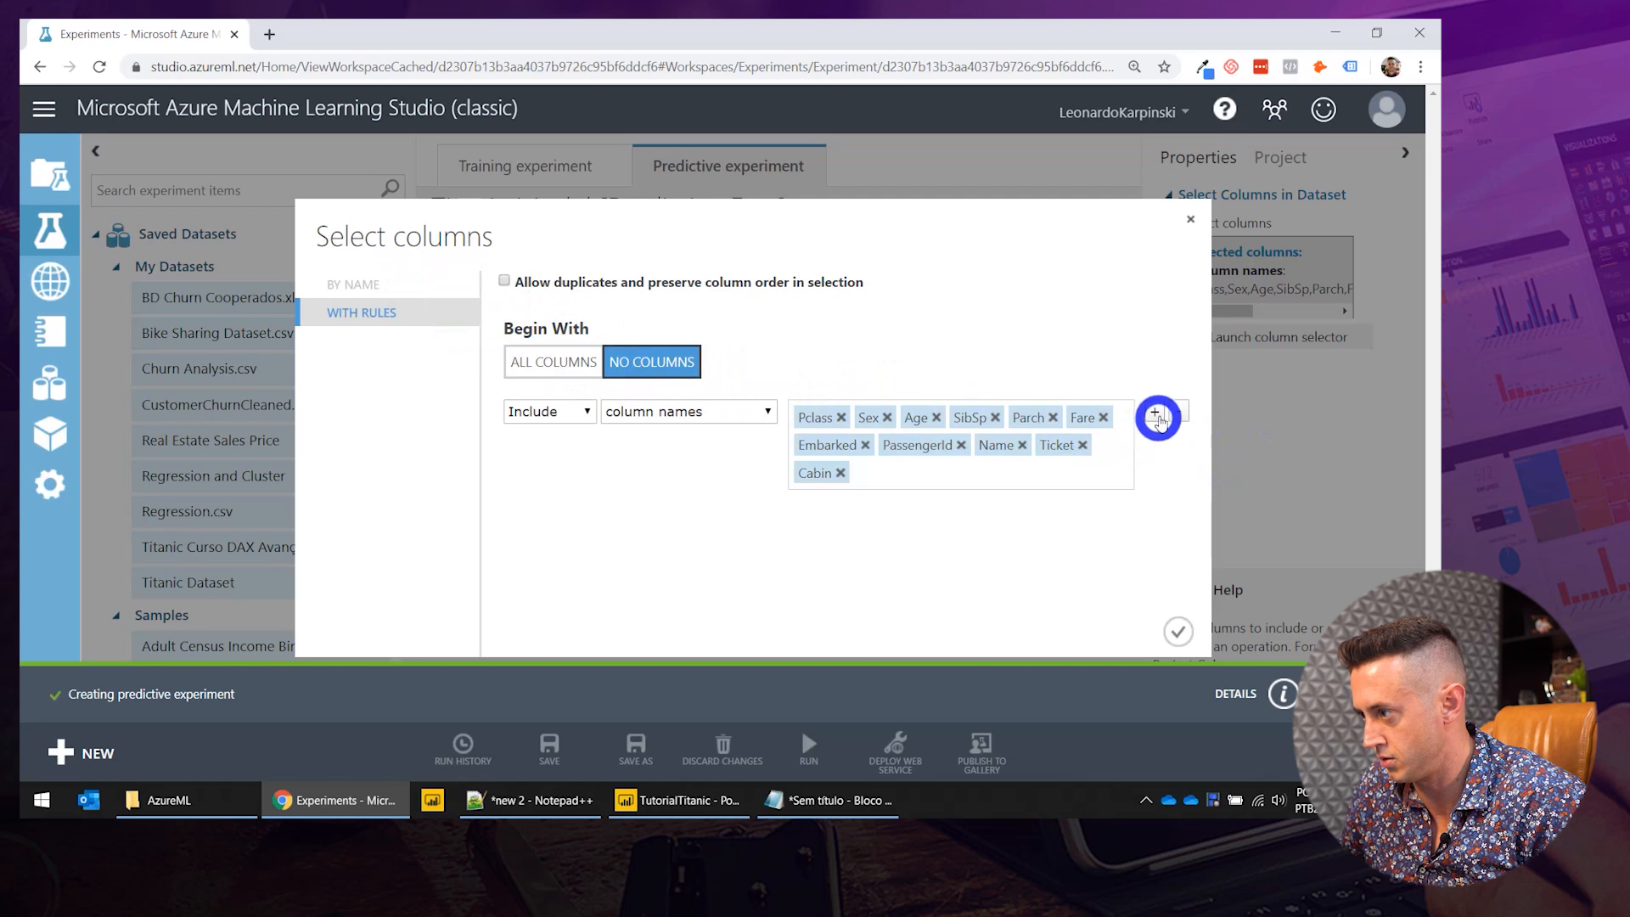
left_click(841, 473)
left_click(865, 445)
left_click(842, 417)
left_click(828, 418)
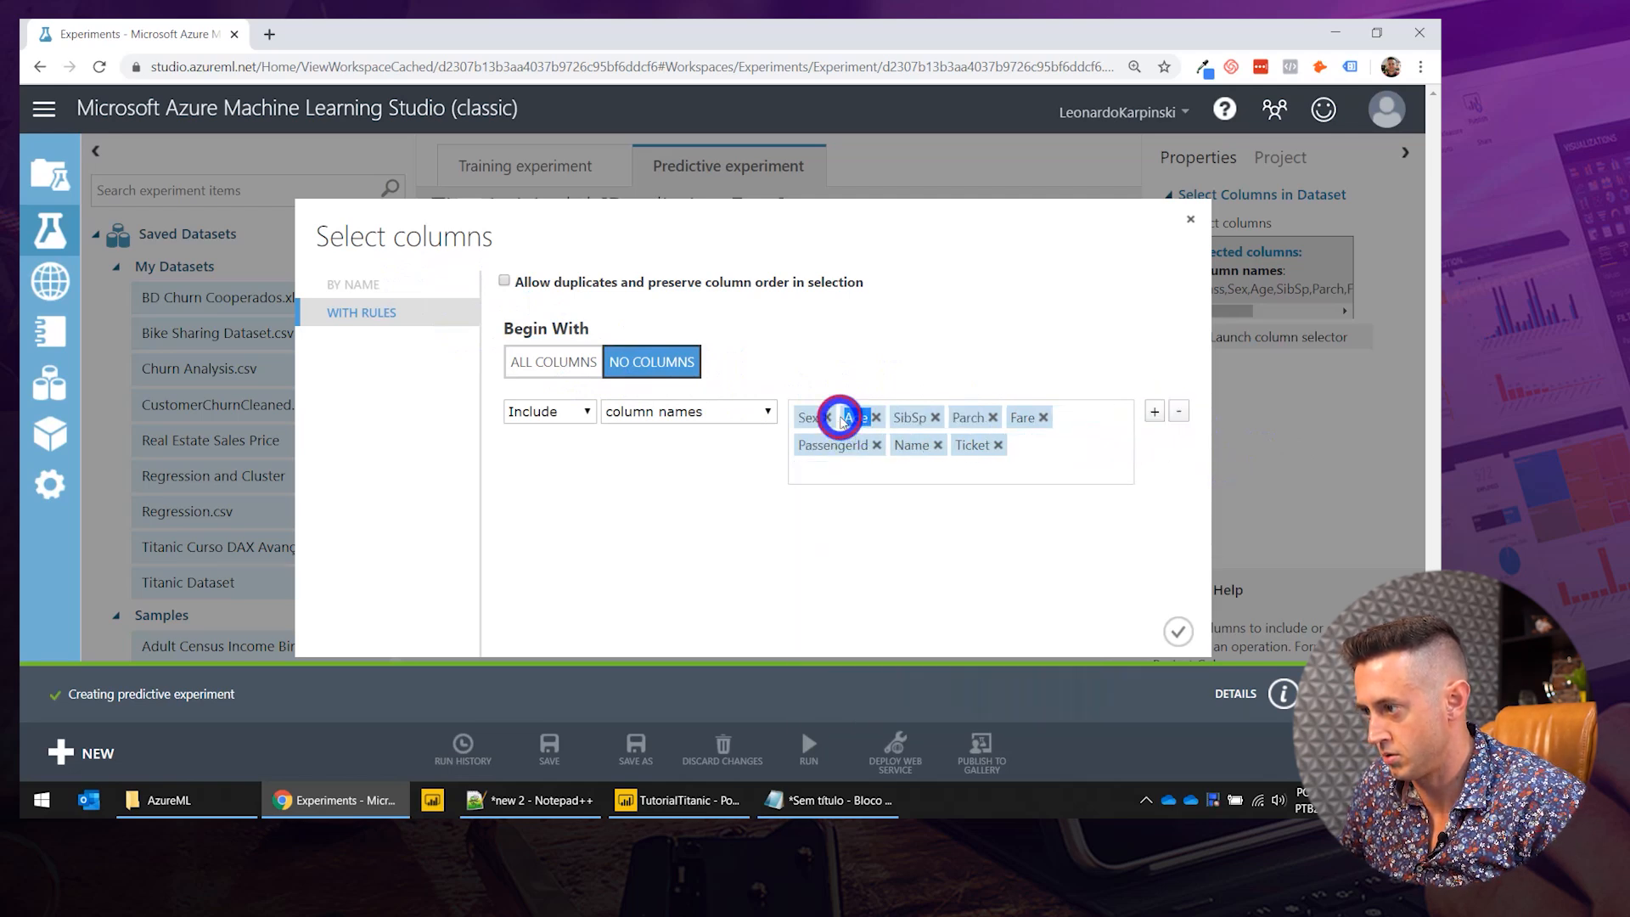
left_click(829, 417)
left_click(554, 363)
left_click(652, 362)
left_click(839, 417)
left_click(842, 417)
left_click(837, 418)
left_click(874, 417)
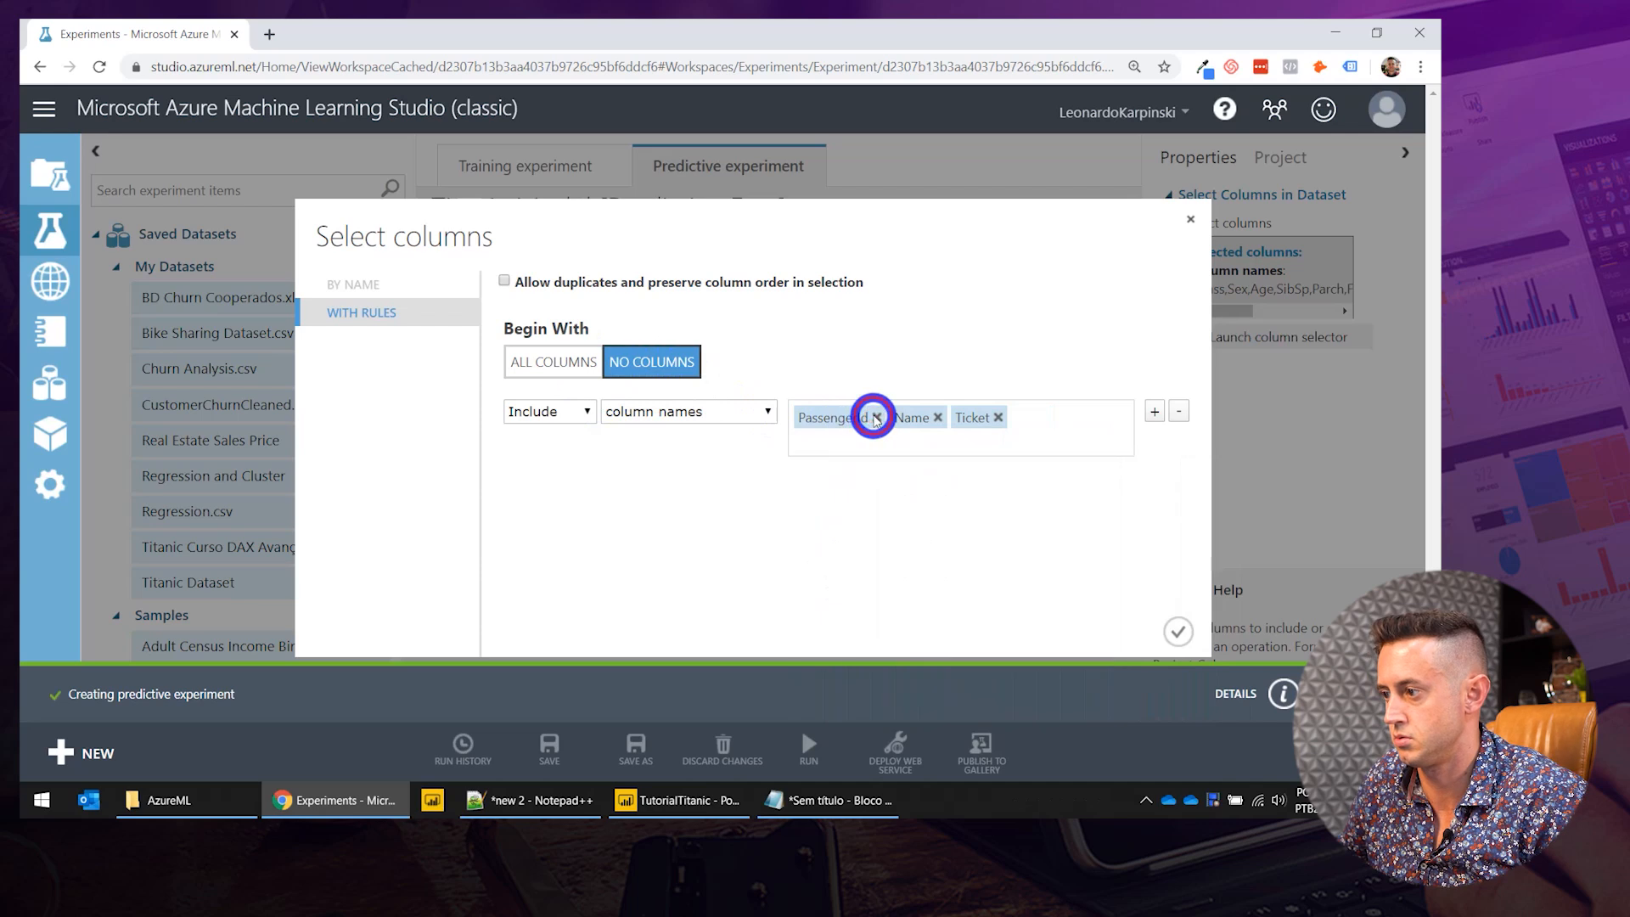
left_click(842, 417)
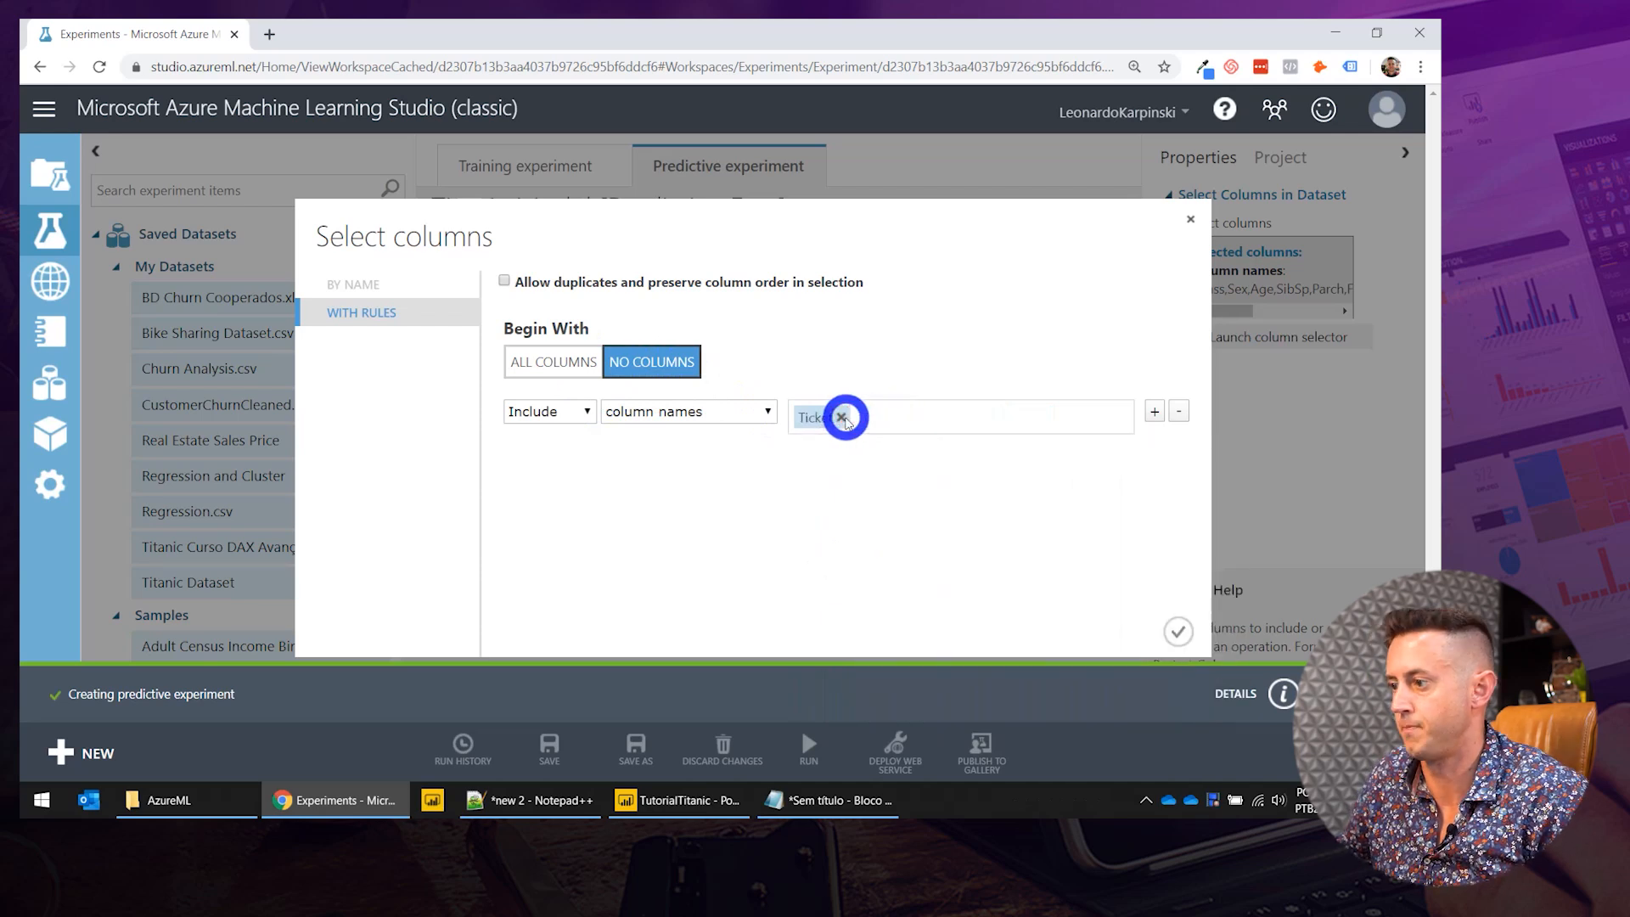
left_click(849, 416)
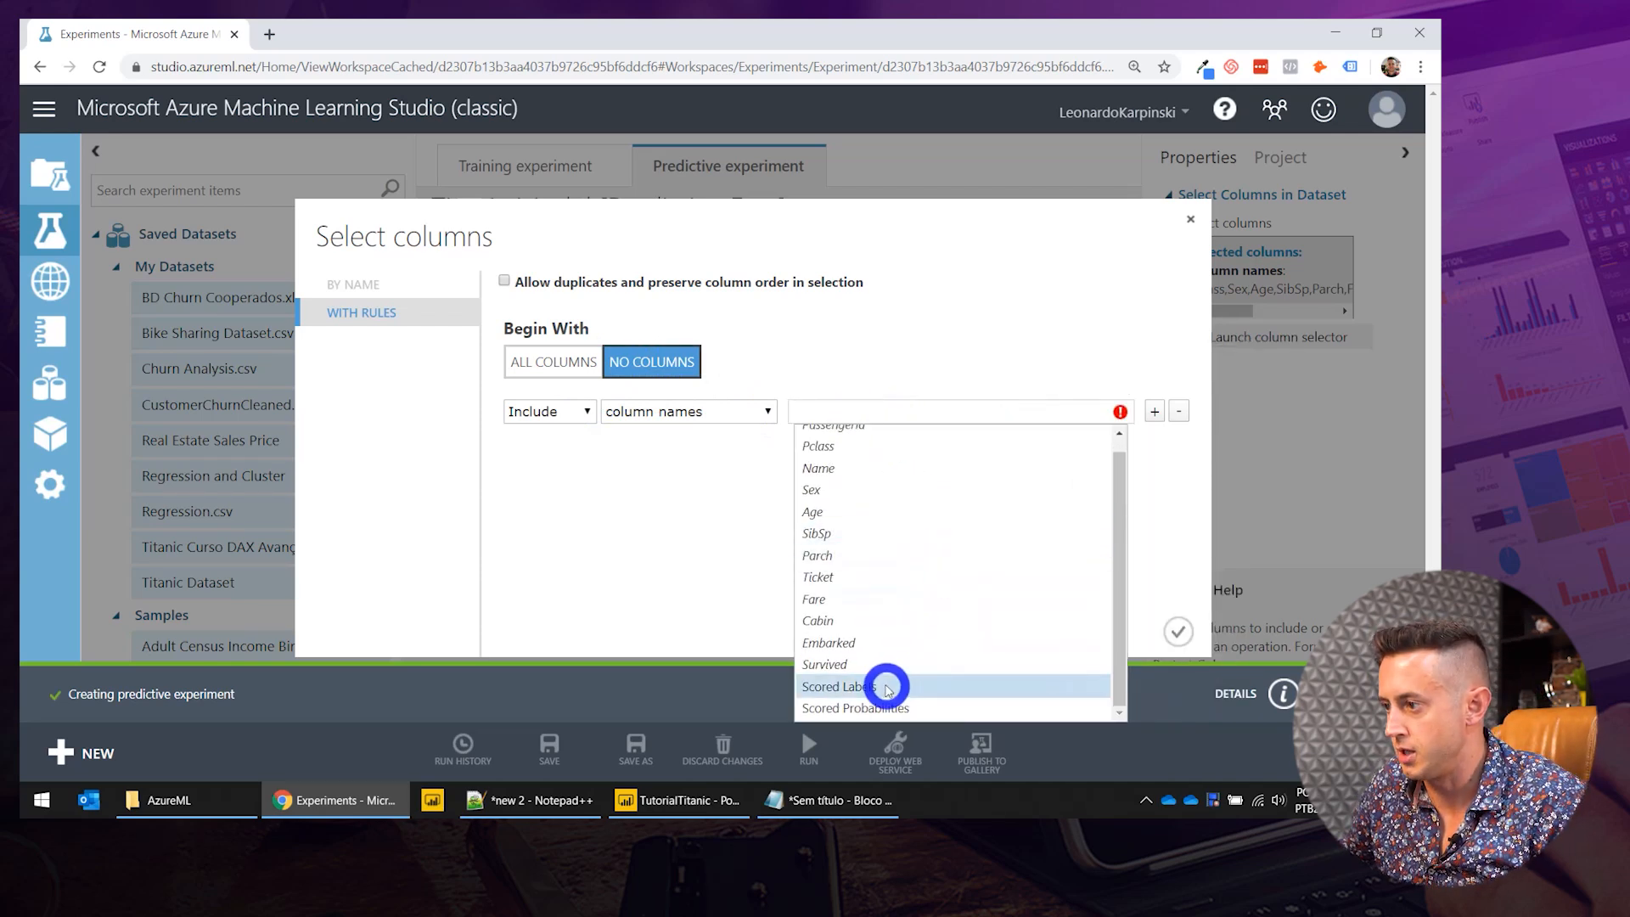
Include Scored Labels, Scored Probabilities and PassengerId in the output column selection and apply it.
left_click(887, 687)
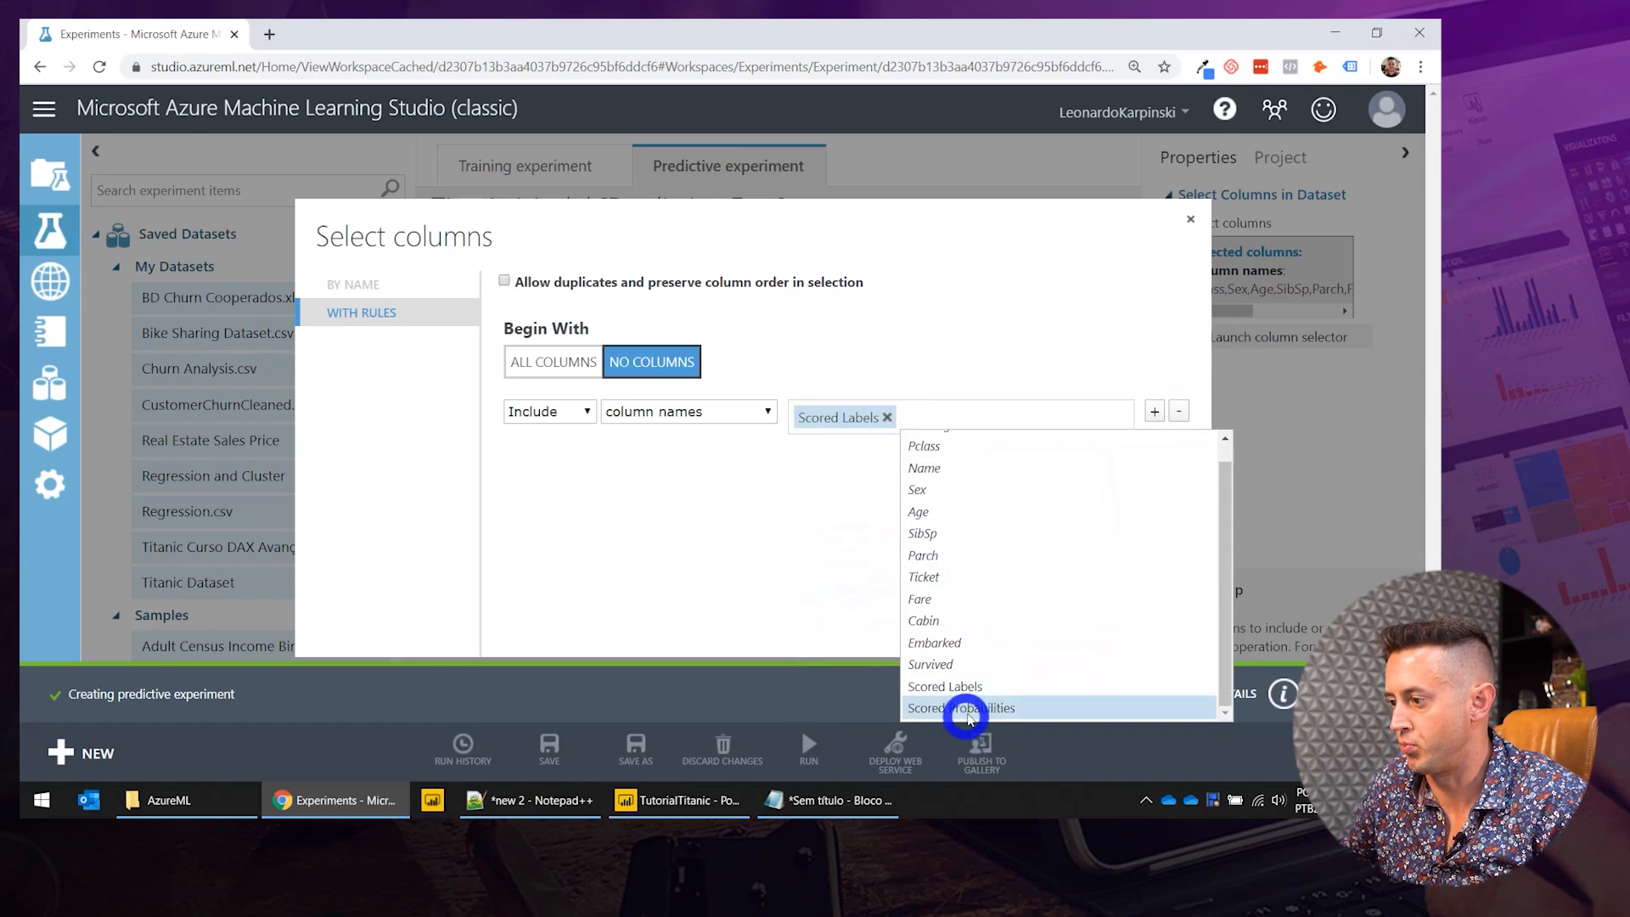
left_click(997, 705)
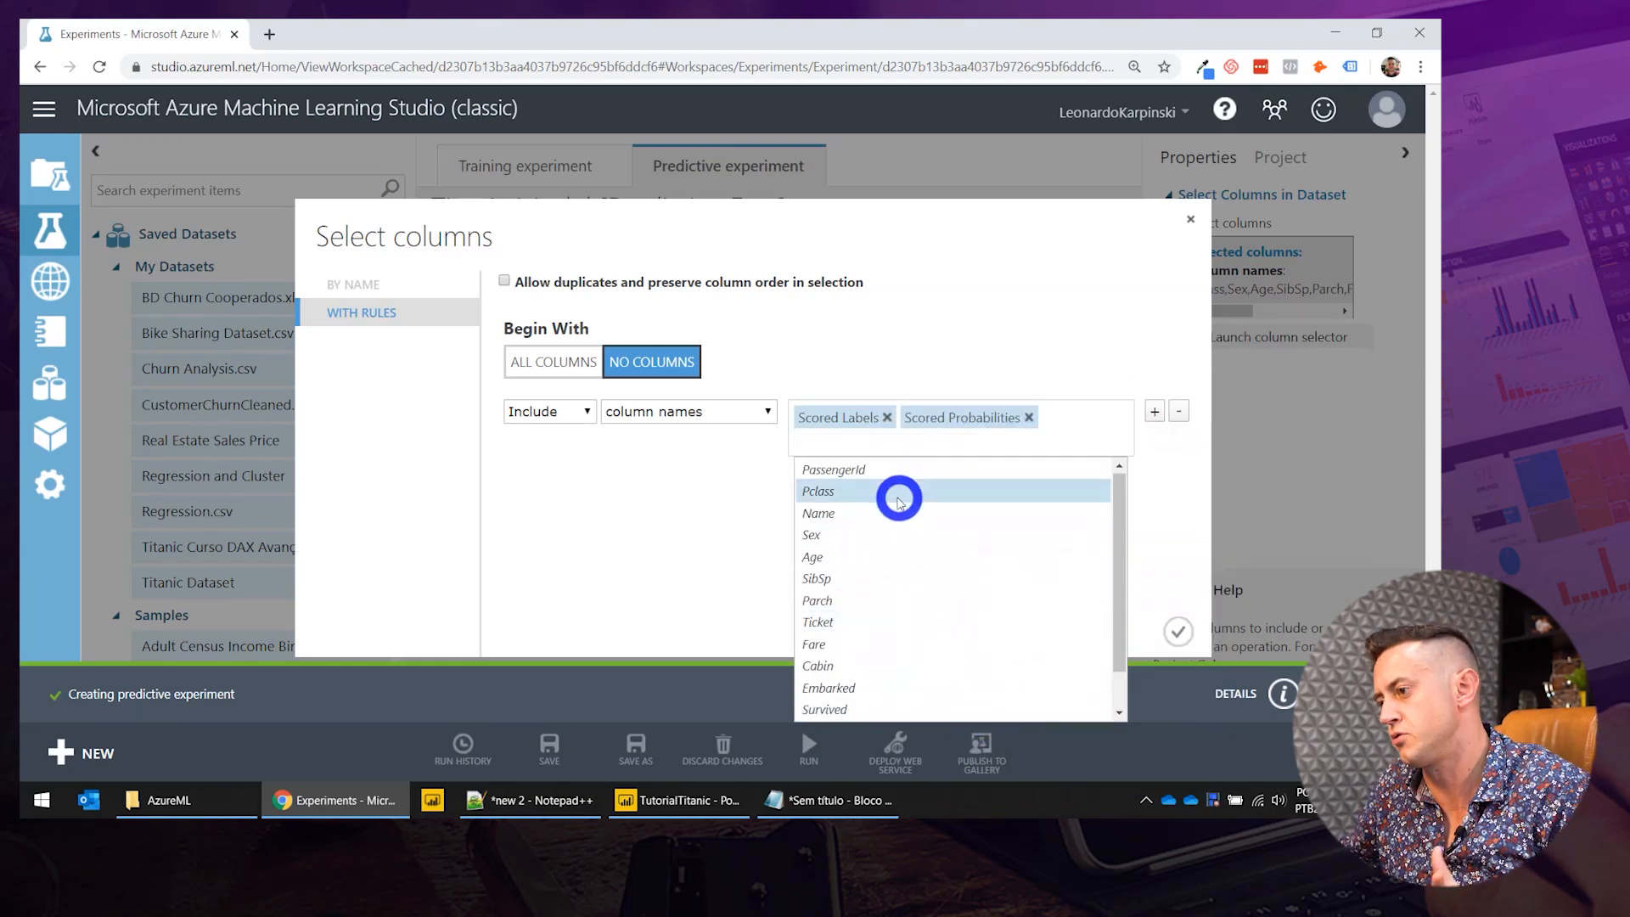
left_click(867, 473)
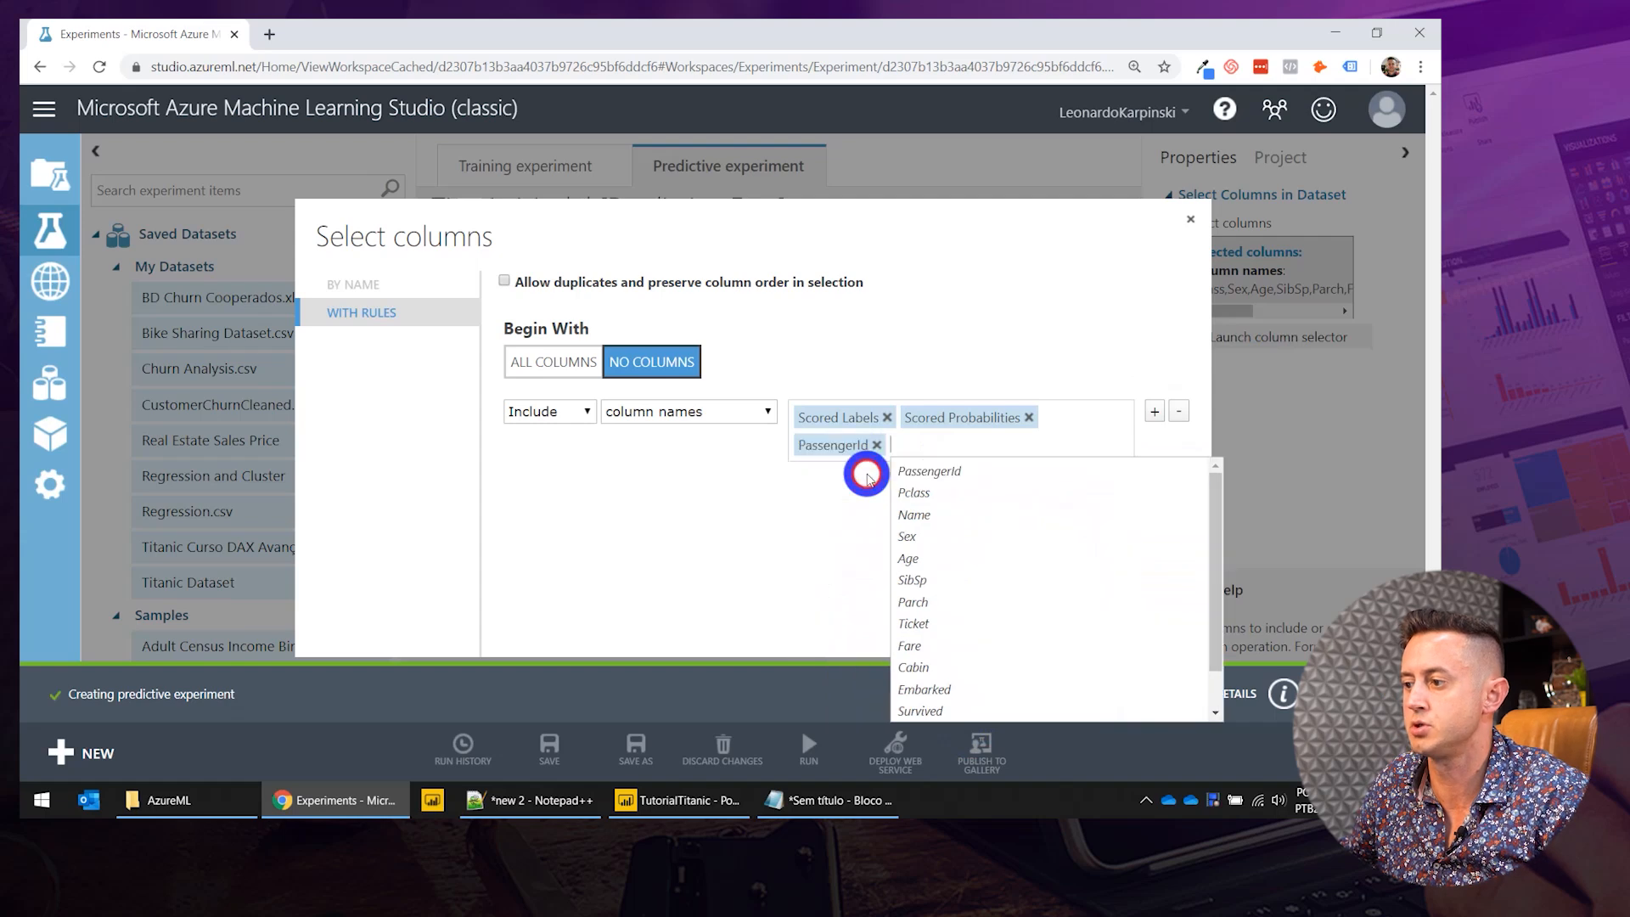
left_click(898, 374)
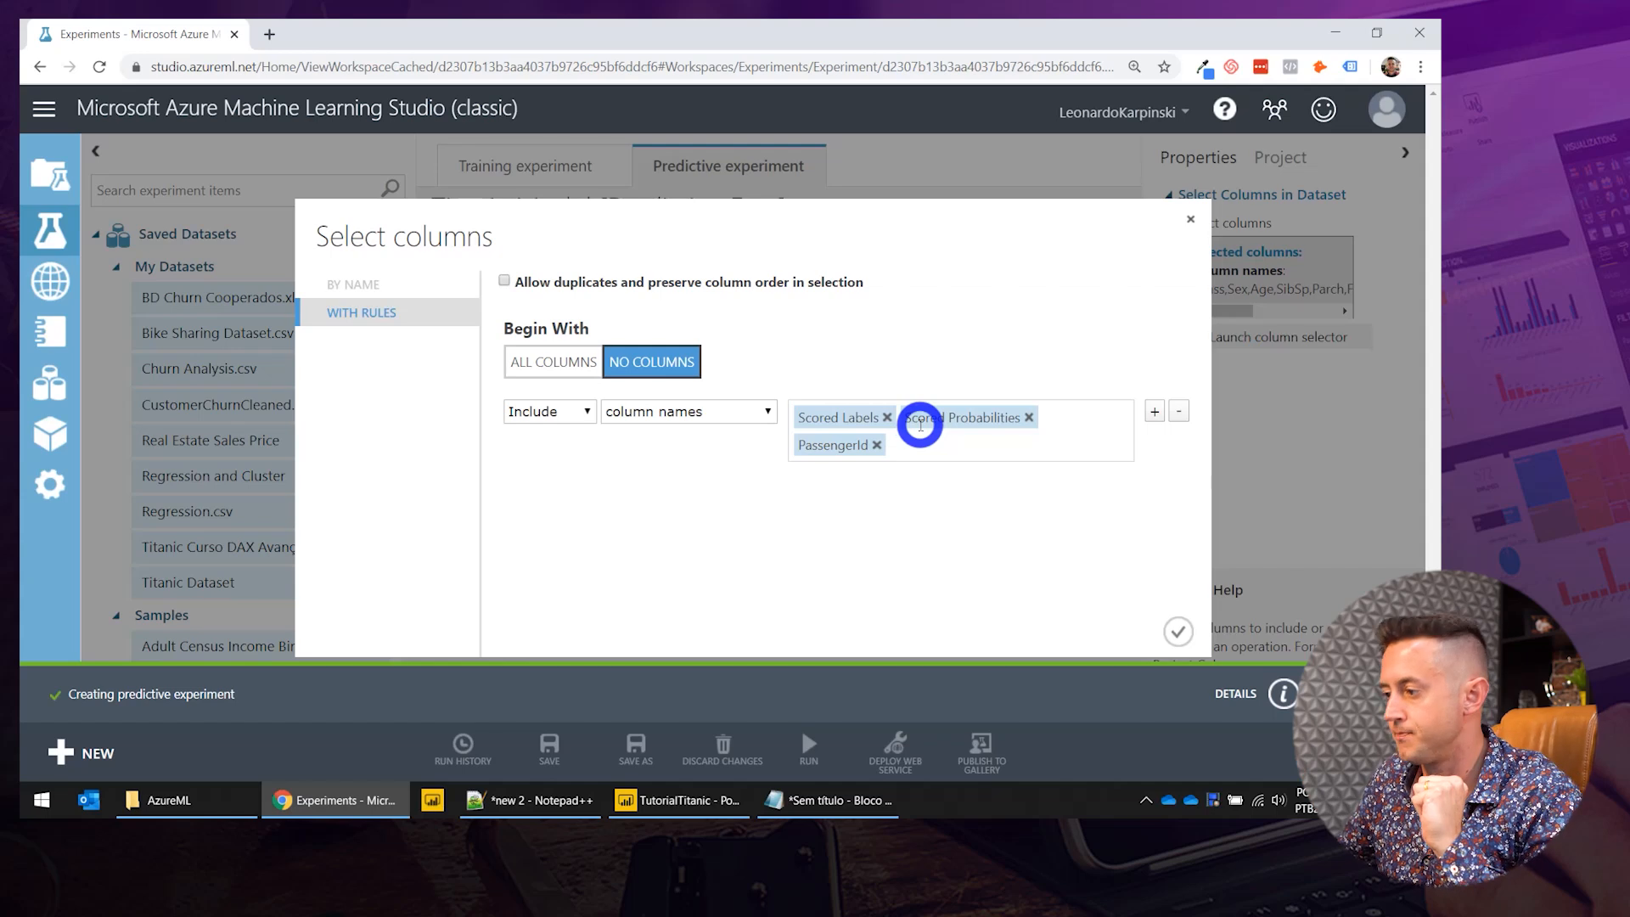
left_click(1178, 631)
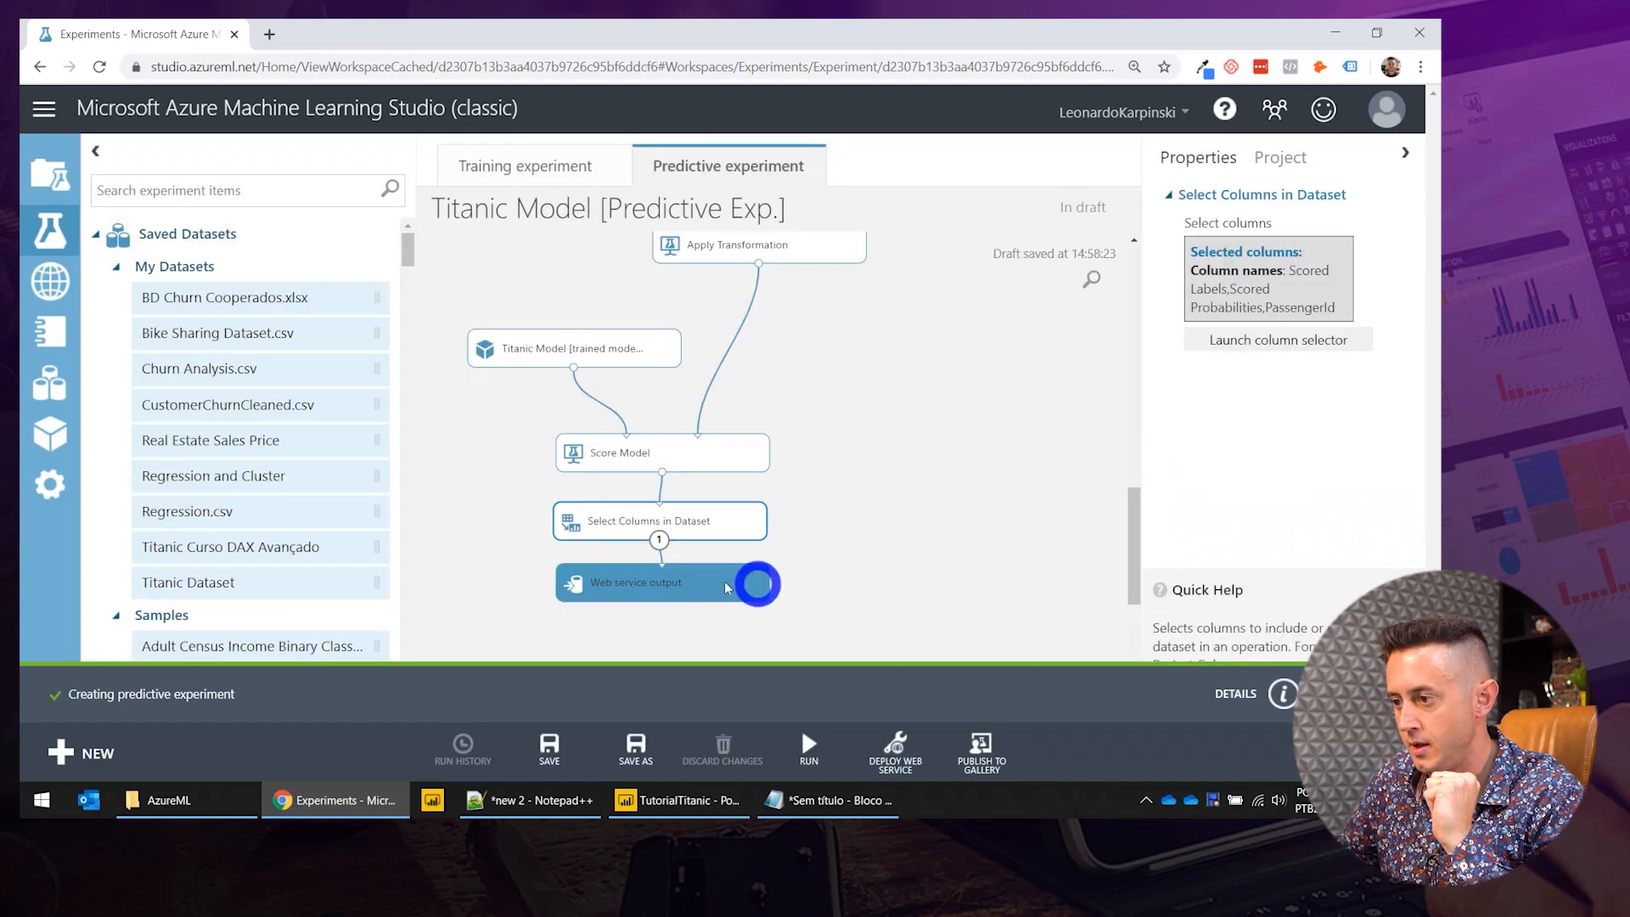
Move Web service output slightly lower and run the predictive experiment.
left_click_drag(726, 588, 726, 614)
left_click(788, 764)
left_click(794, 677)
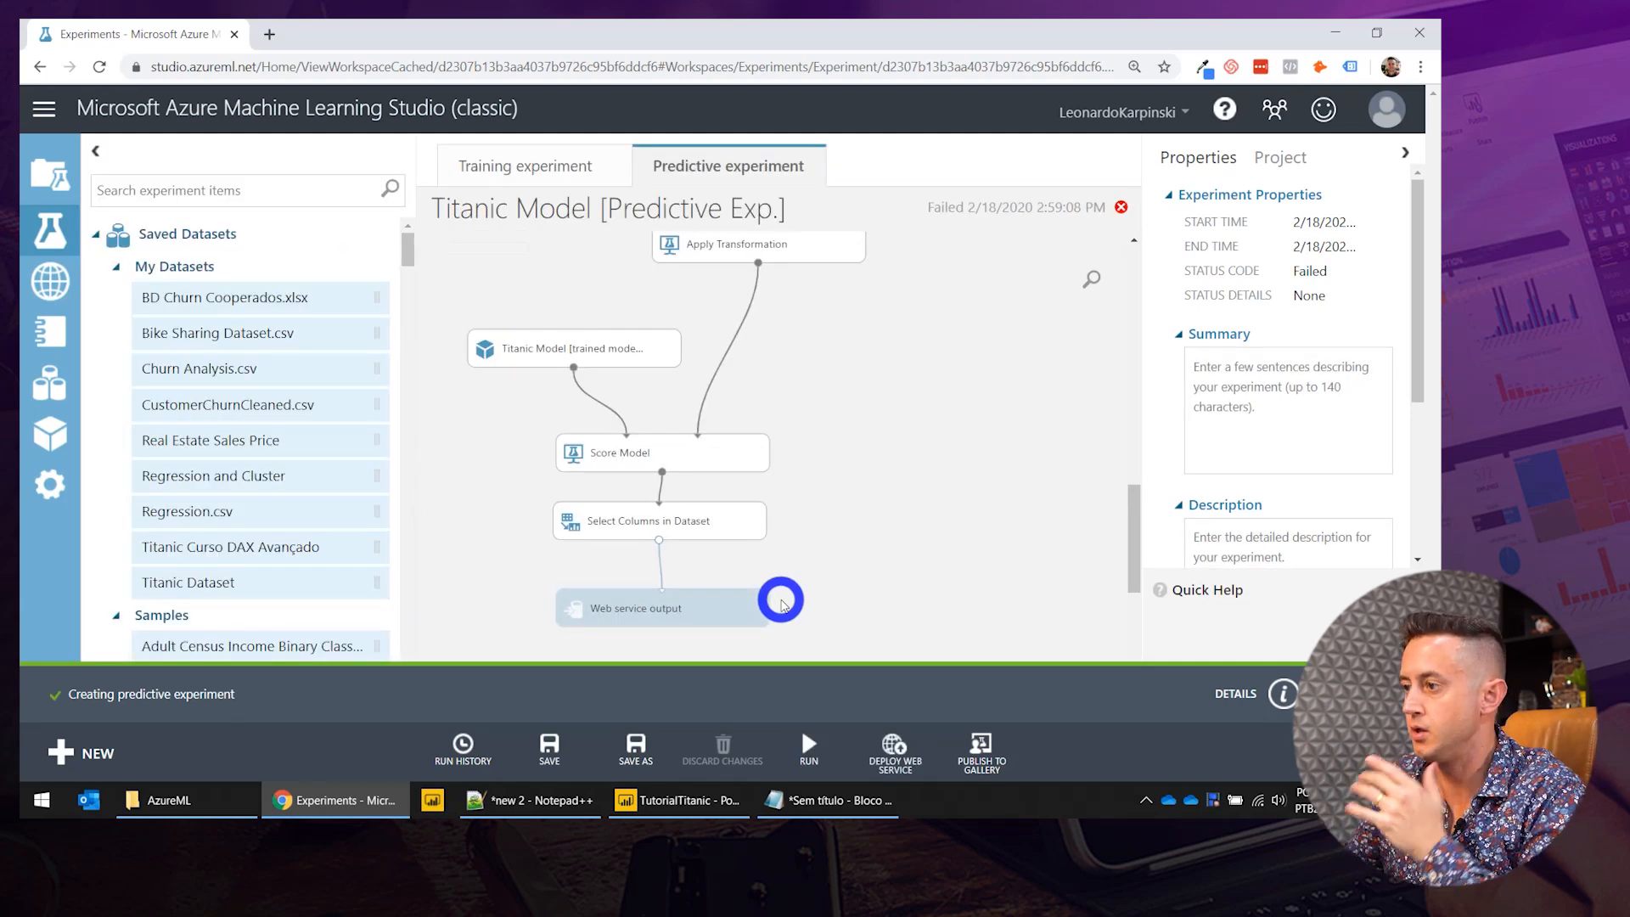
Remove Survived from the column selection of the Select Columns in Dataset feeding Edit Metadata, and run the predictive experiment.
left_click_drag(1134, 548, 1139, 400)
left_click(718, 416)
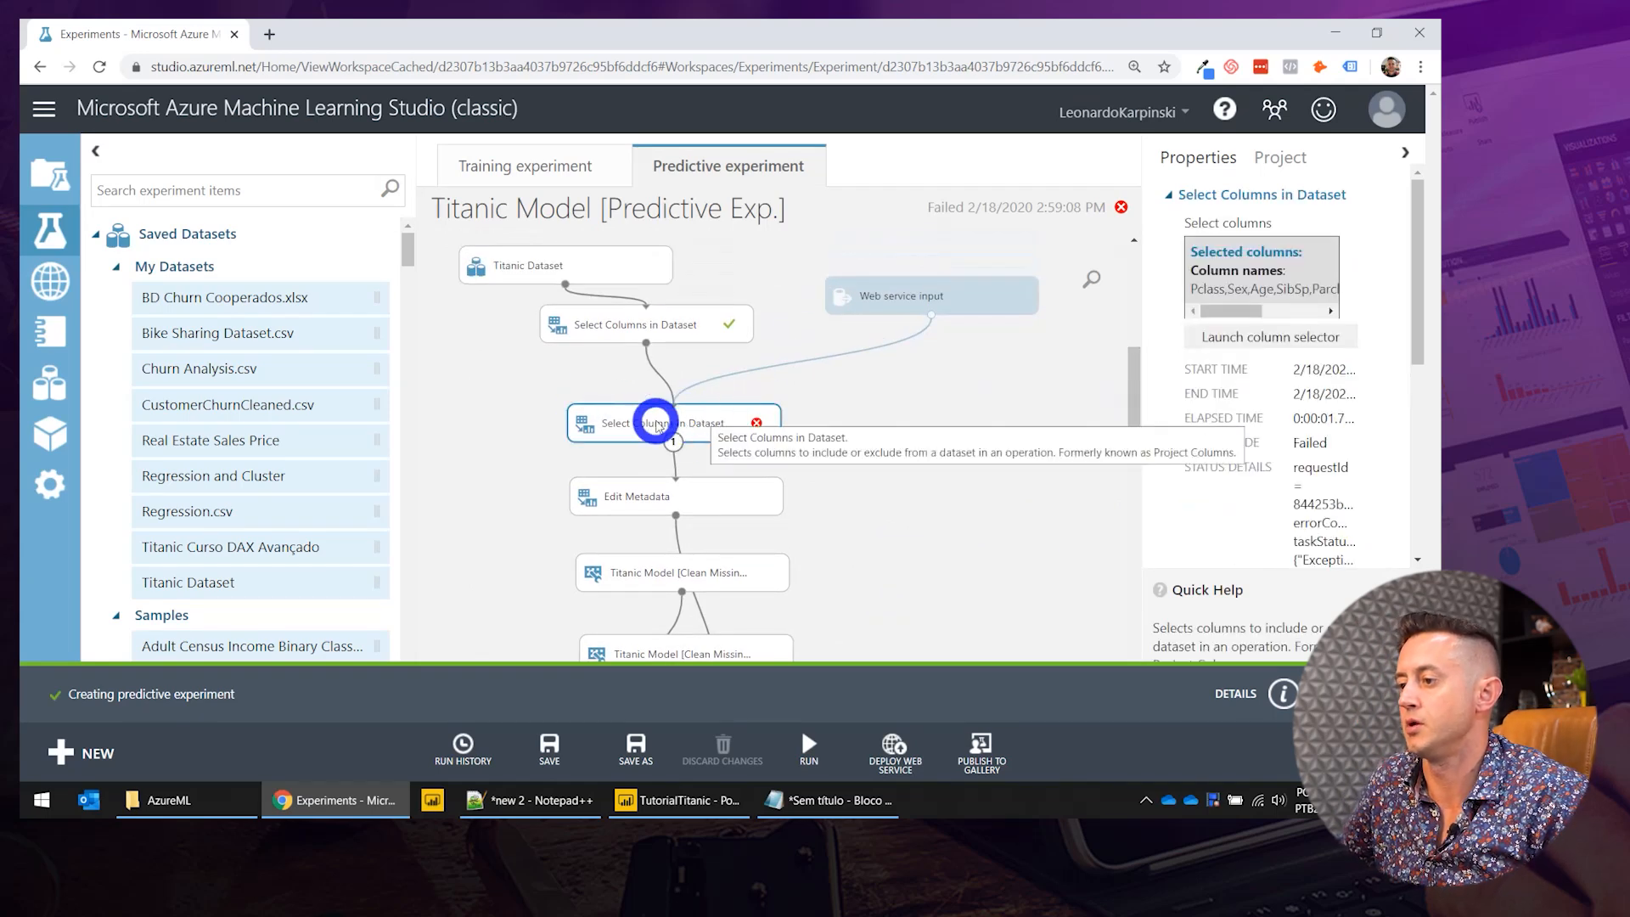
left_click_drag(662, 322, 667, 348)
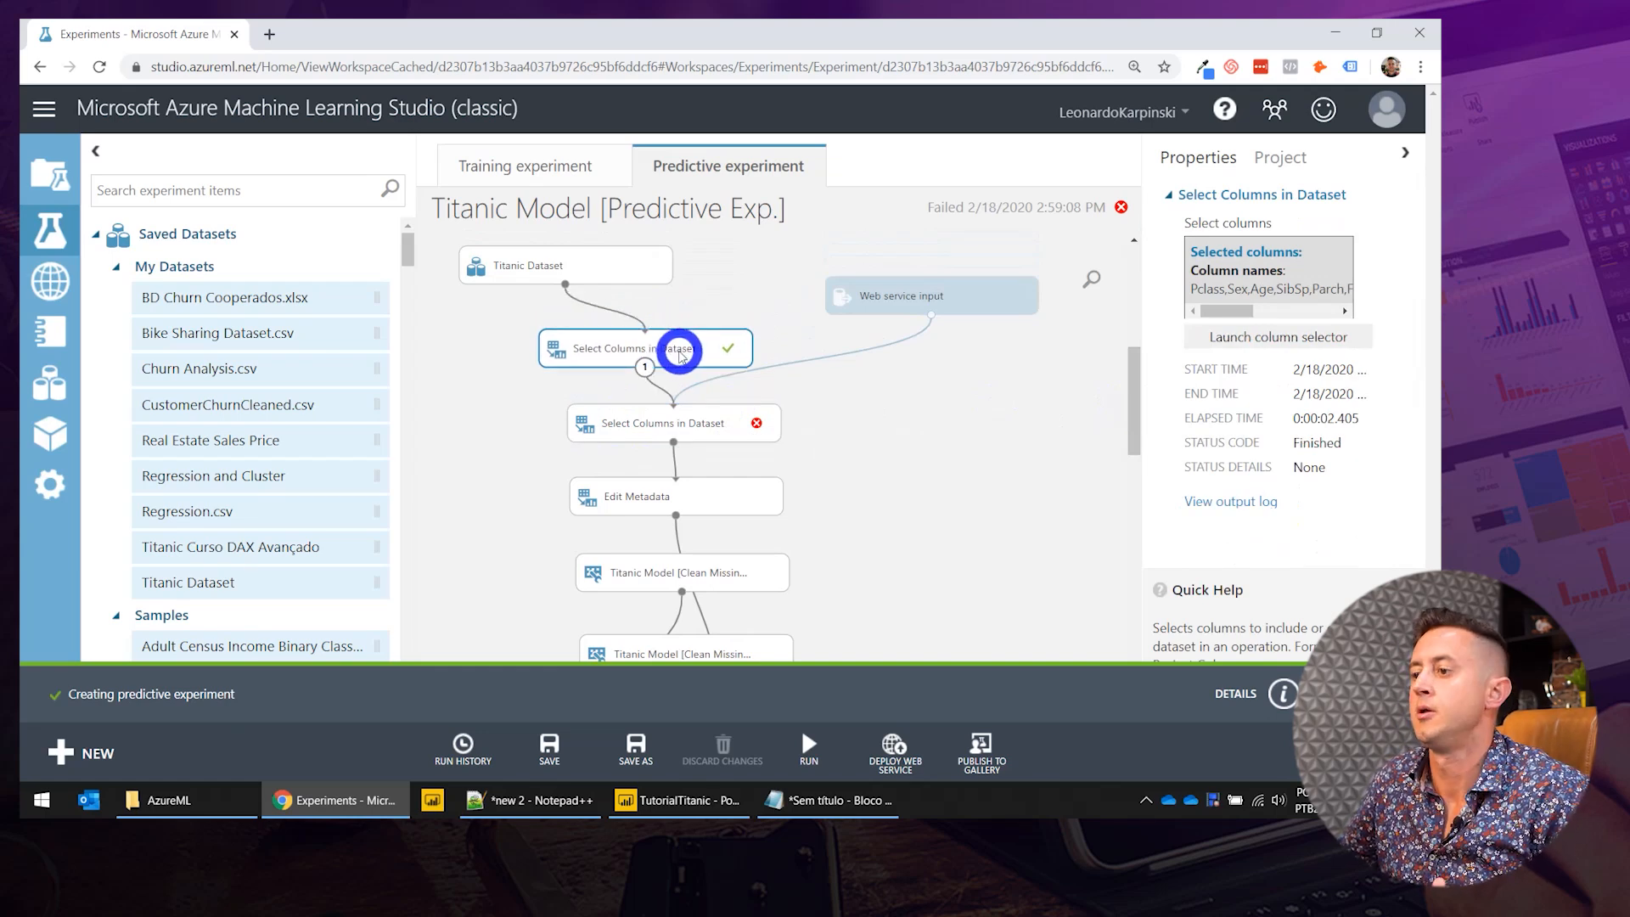
left_click(692, 423)
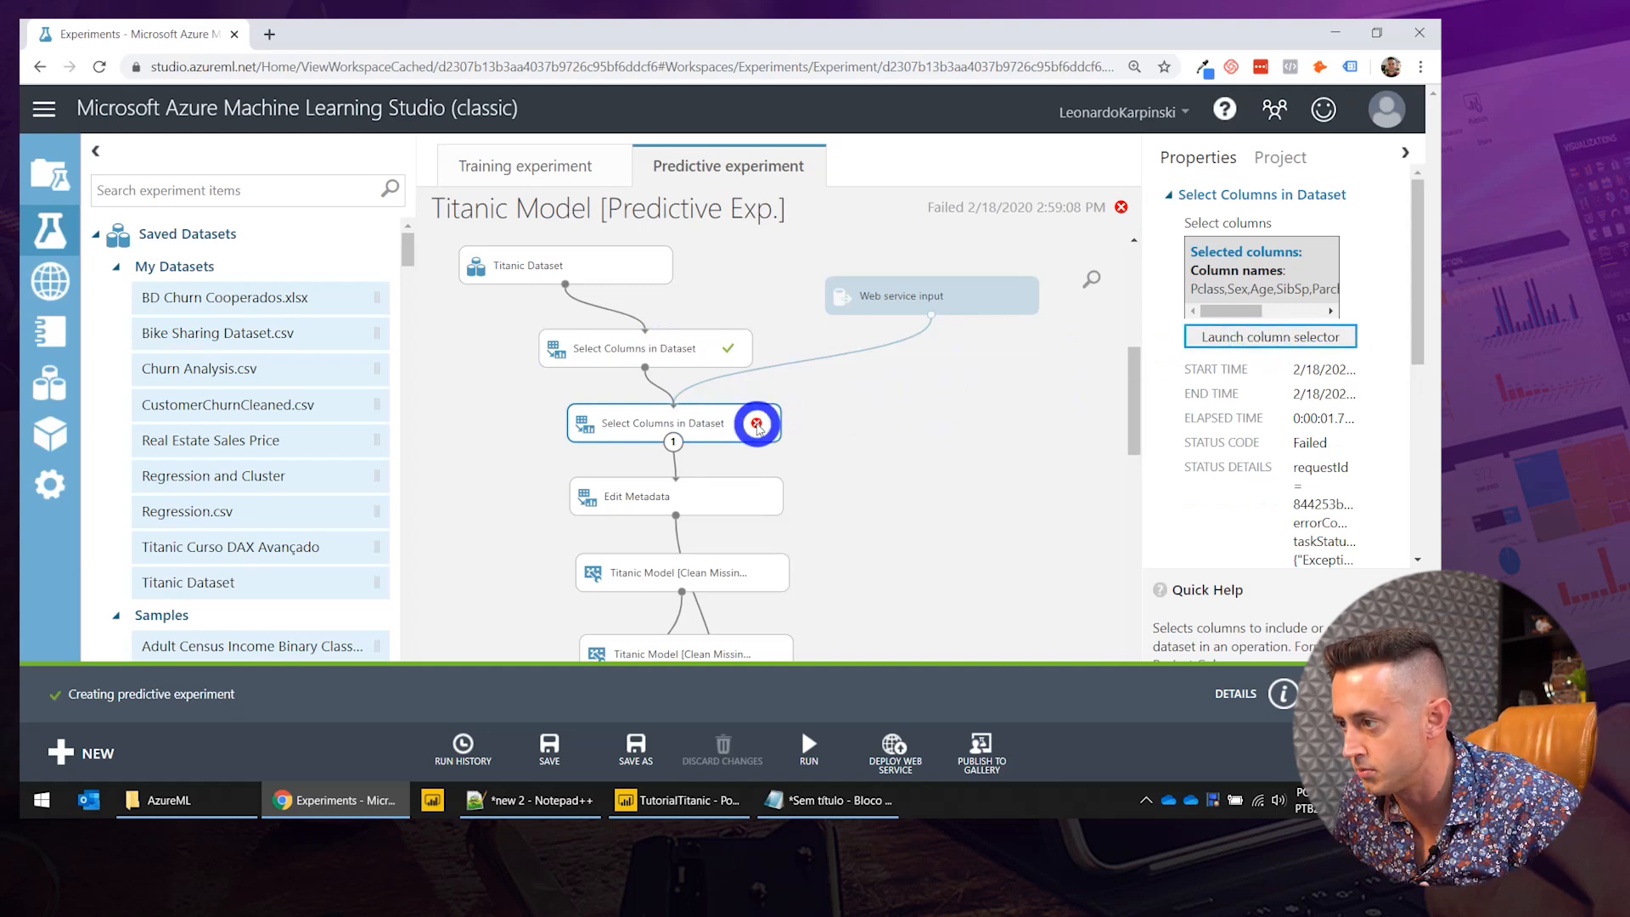
left_click(1221, 334)
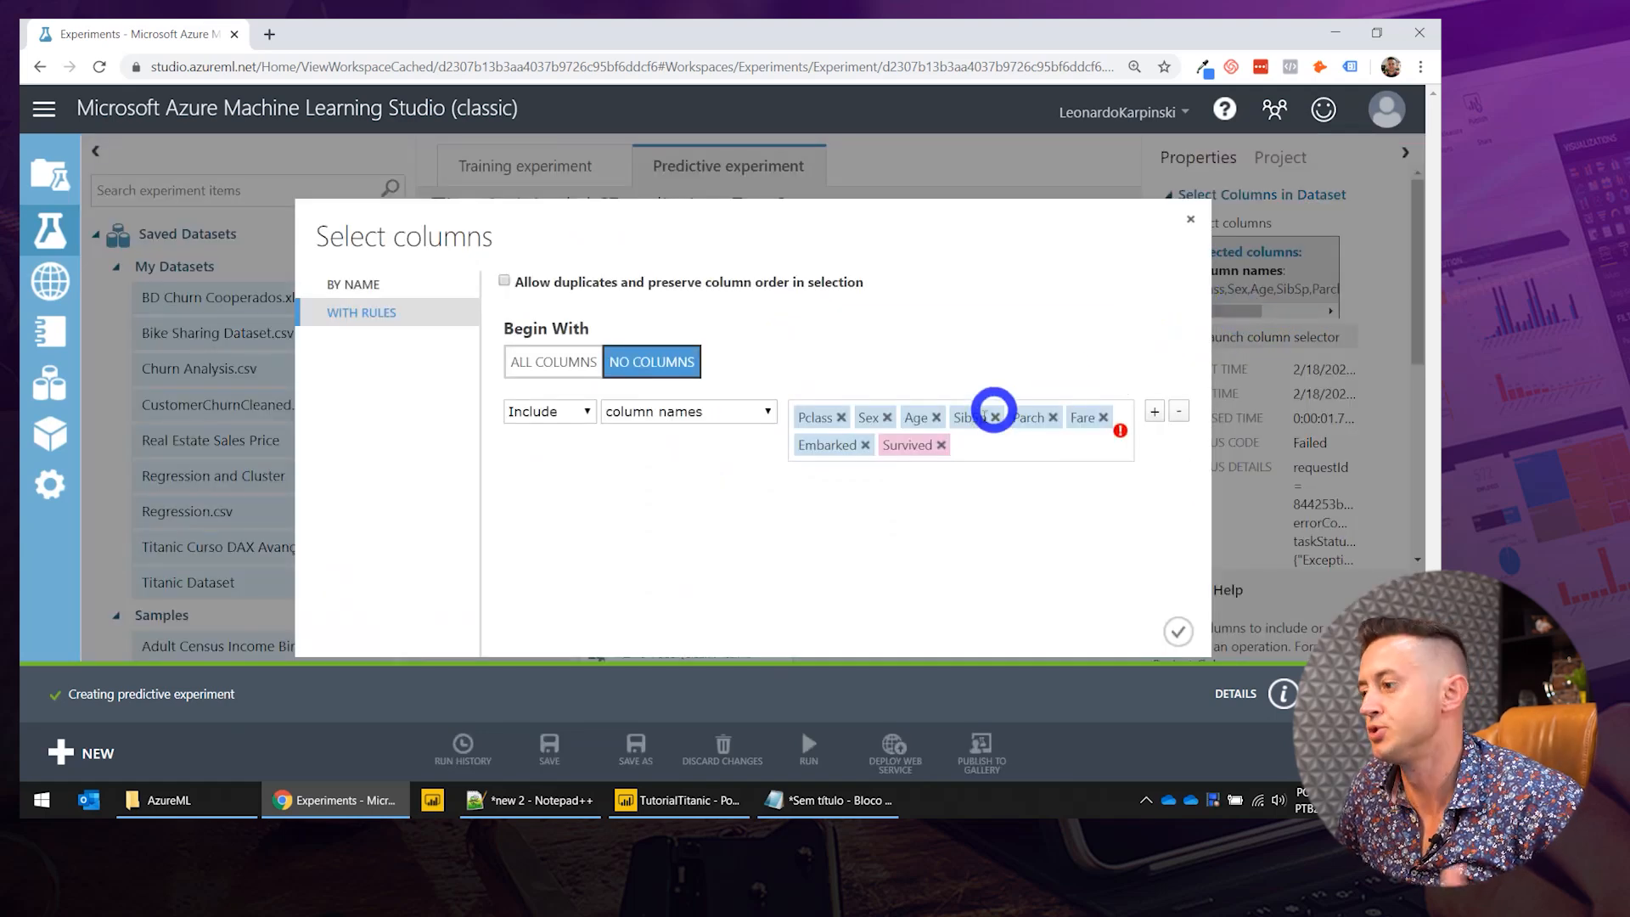
left_click(941, 445)
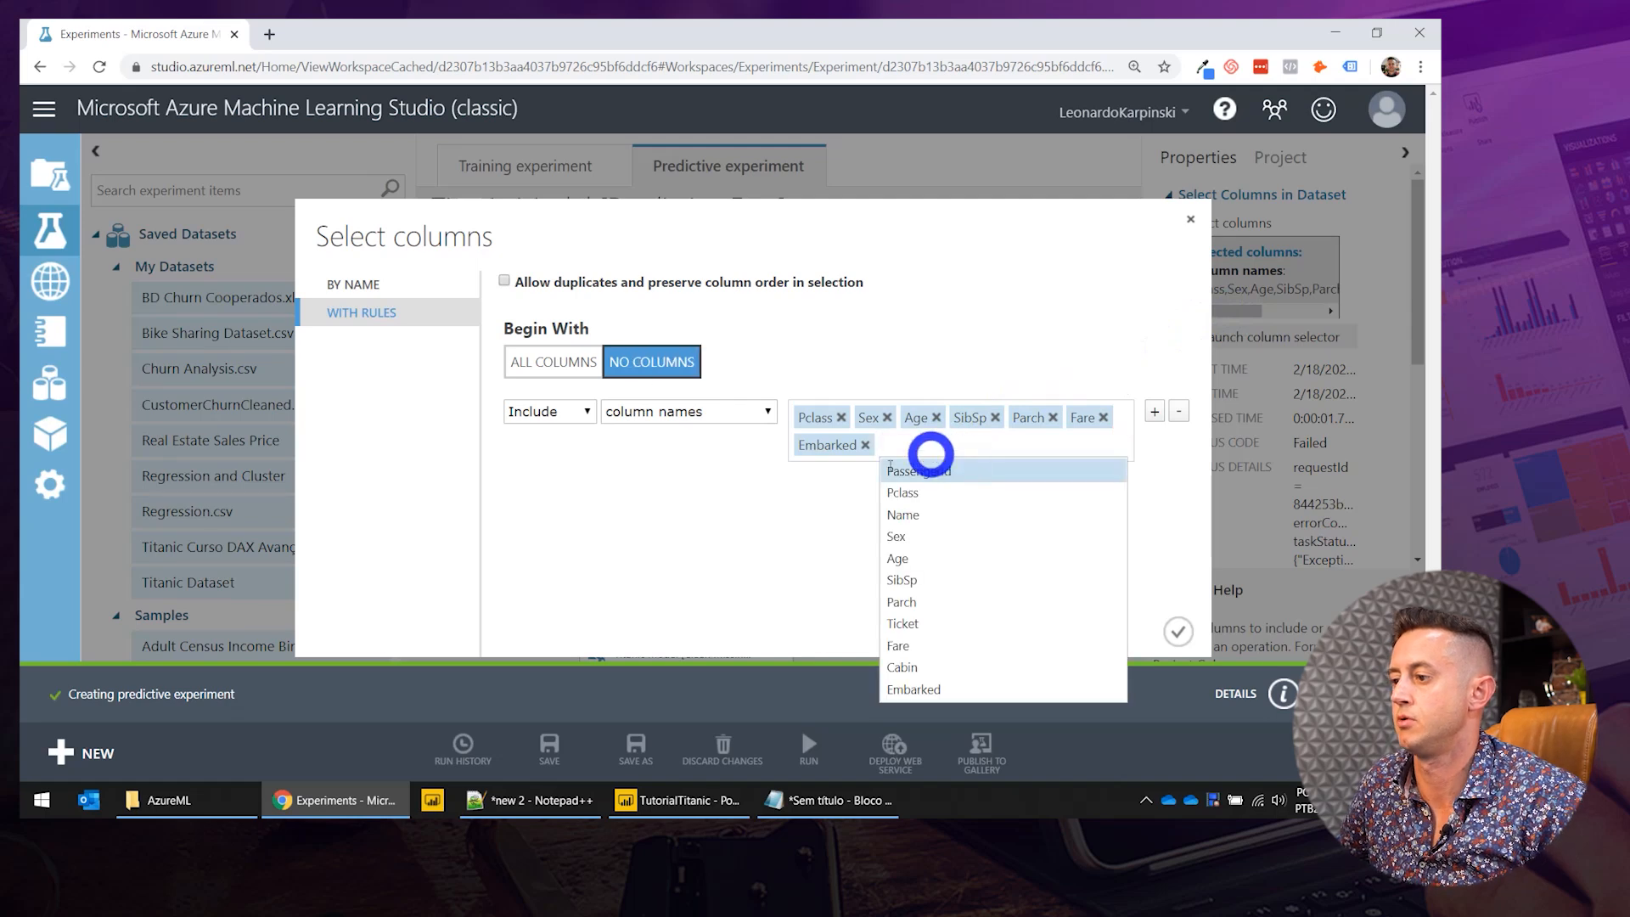
left_click(729, 524)
left_click(1179, 633)
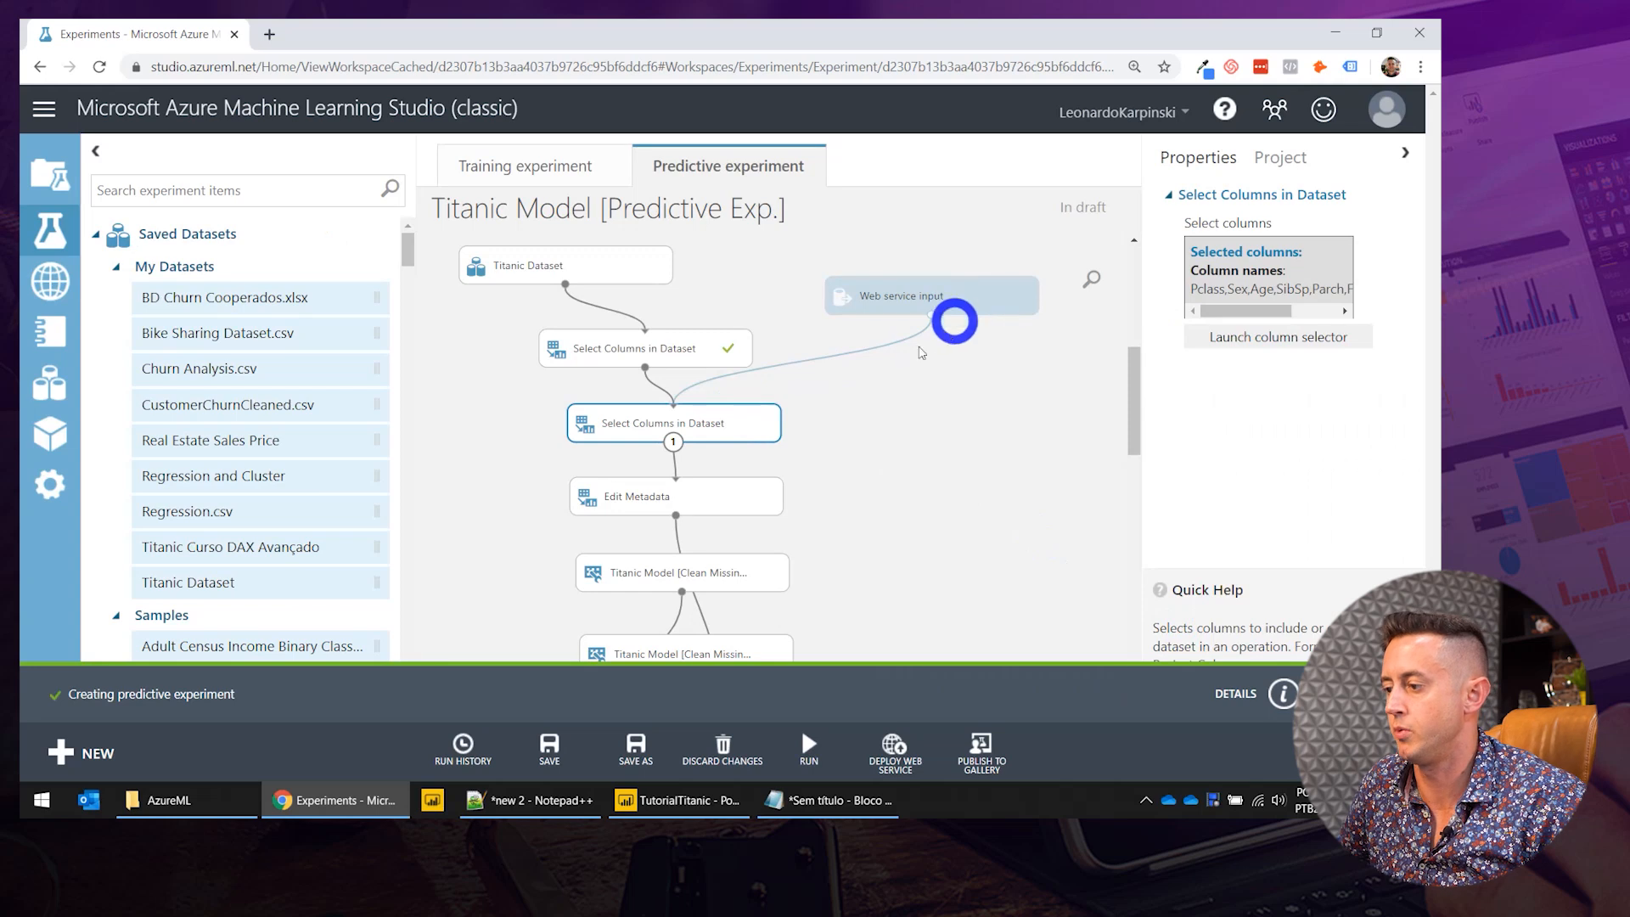
left_click(810, 742)
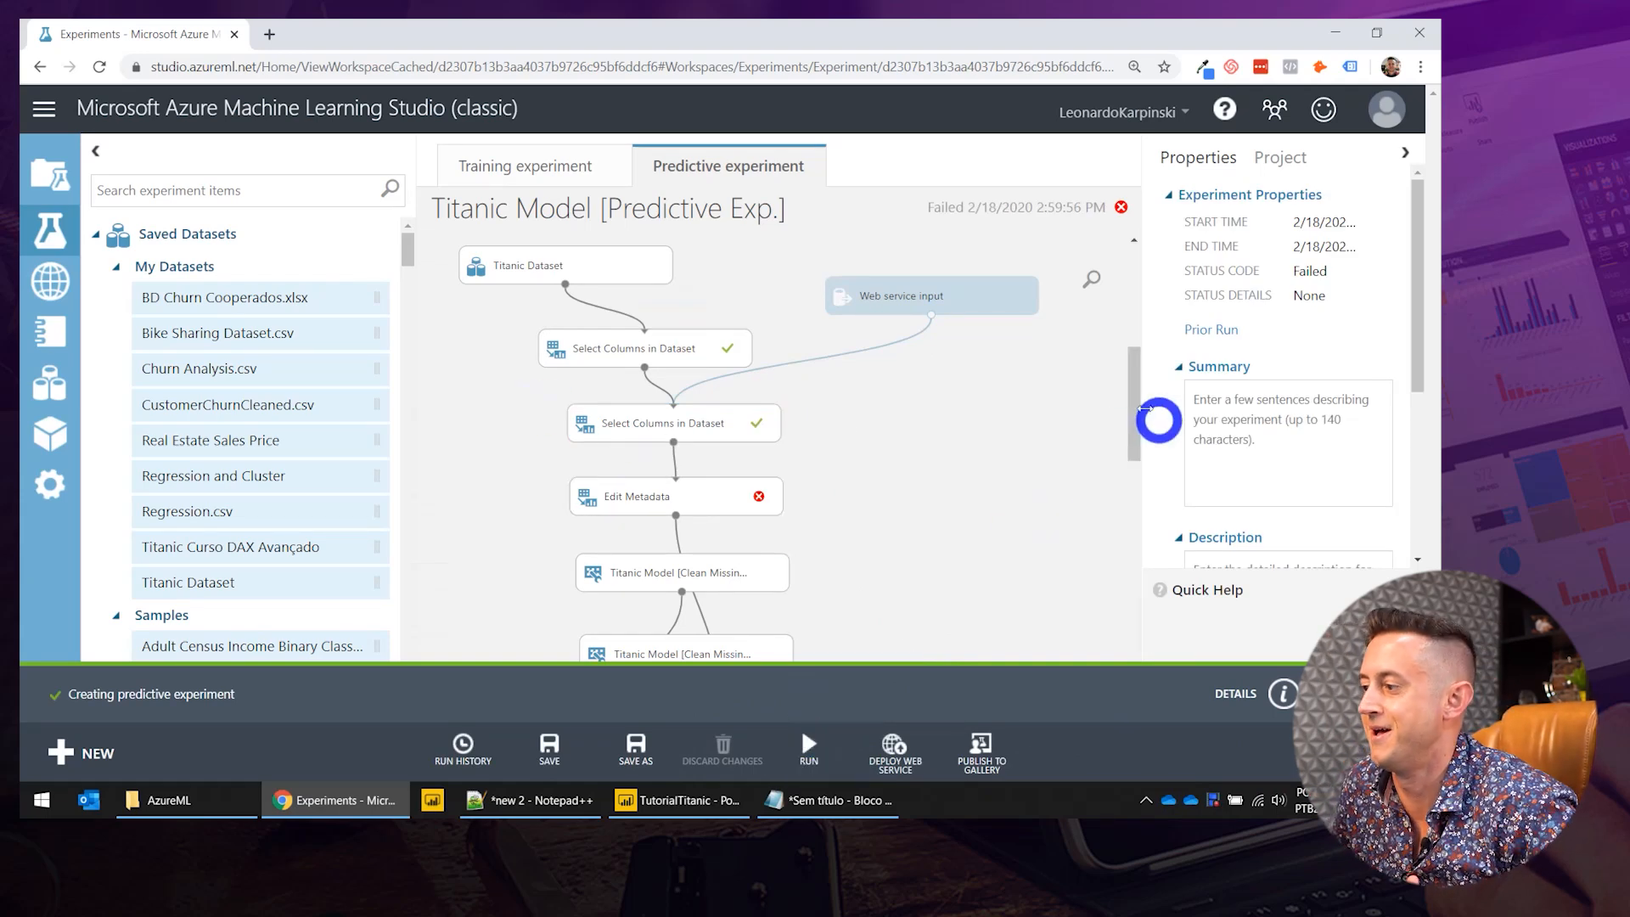
Remove Survived from Edit Metadata's selected columns and apply the selection.
scroll(1135, 418, "down", 2)
left_click(670, 416)
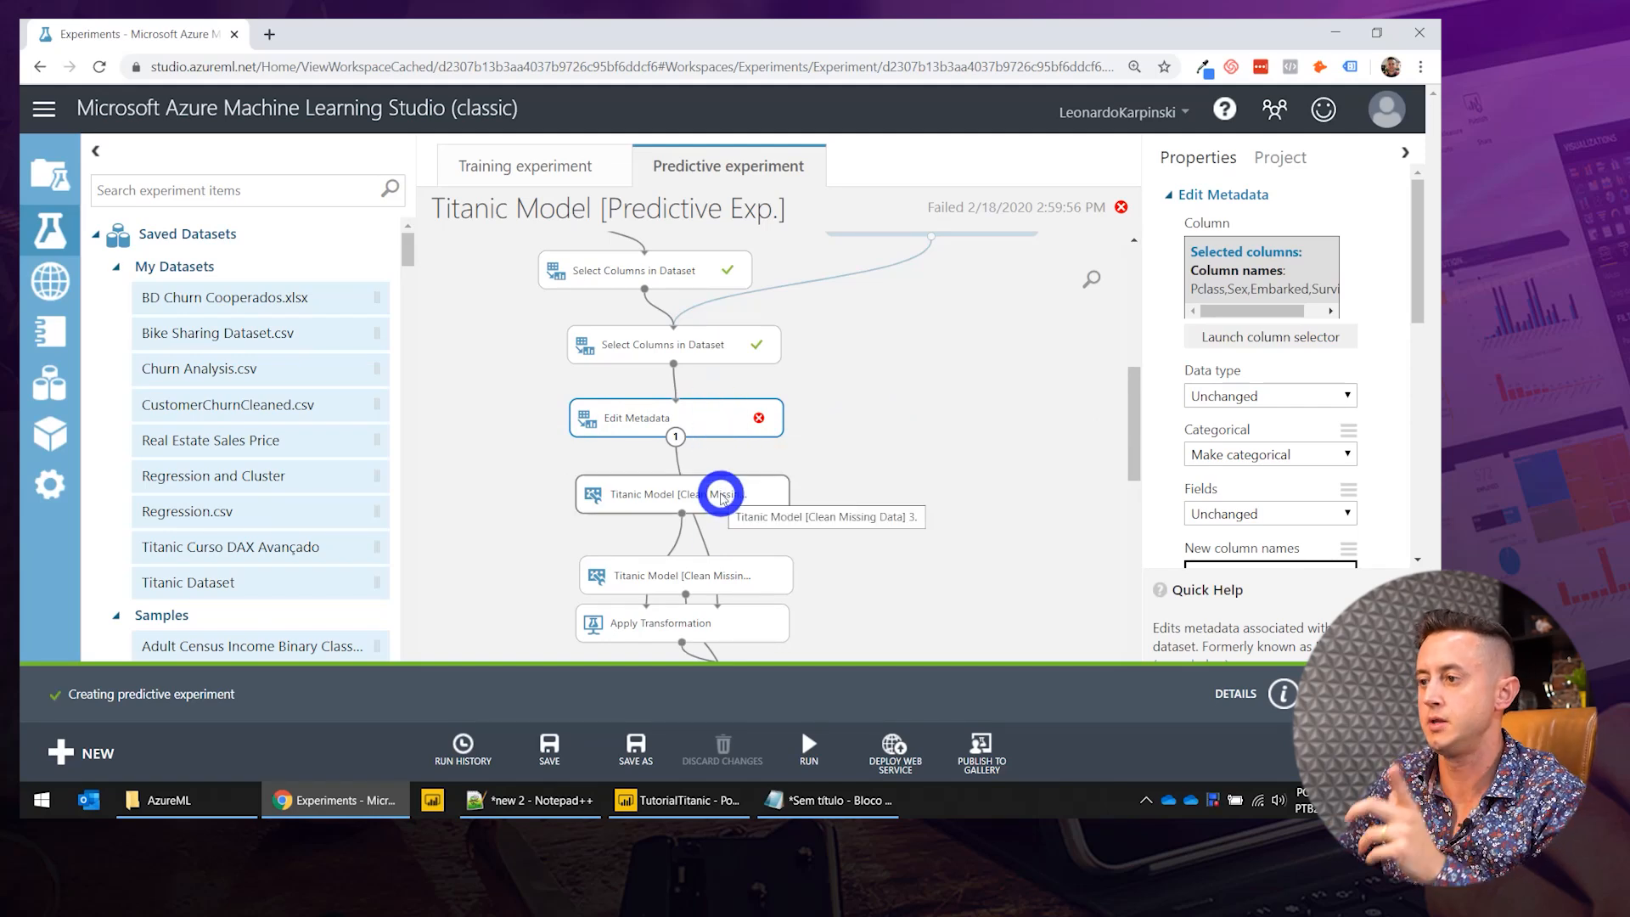
left_click(1260, 338)
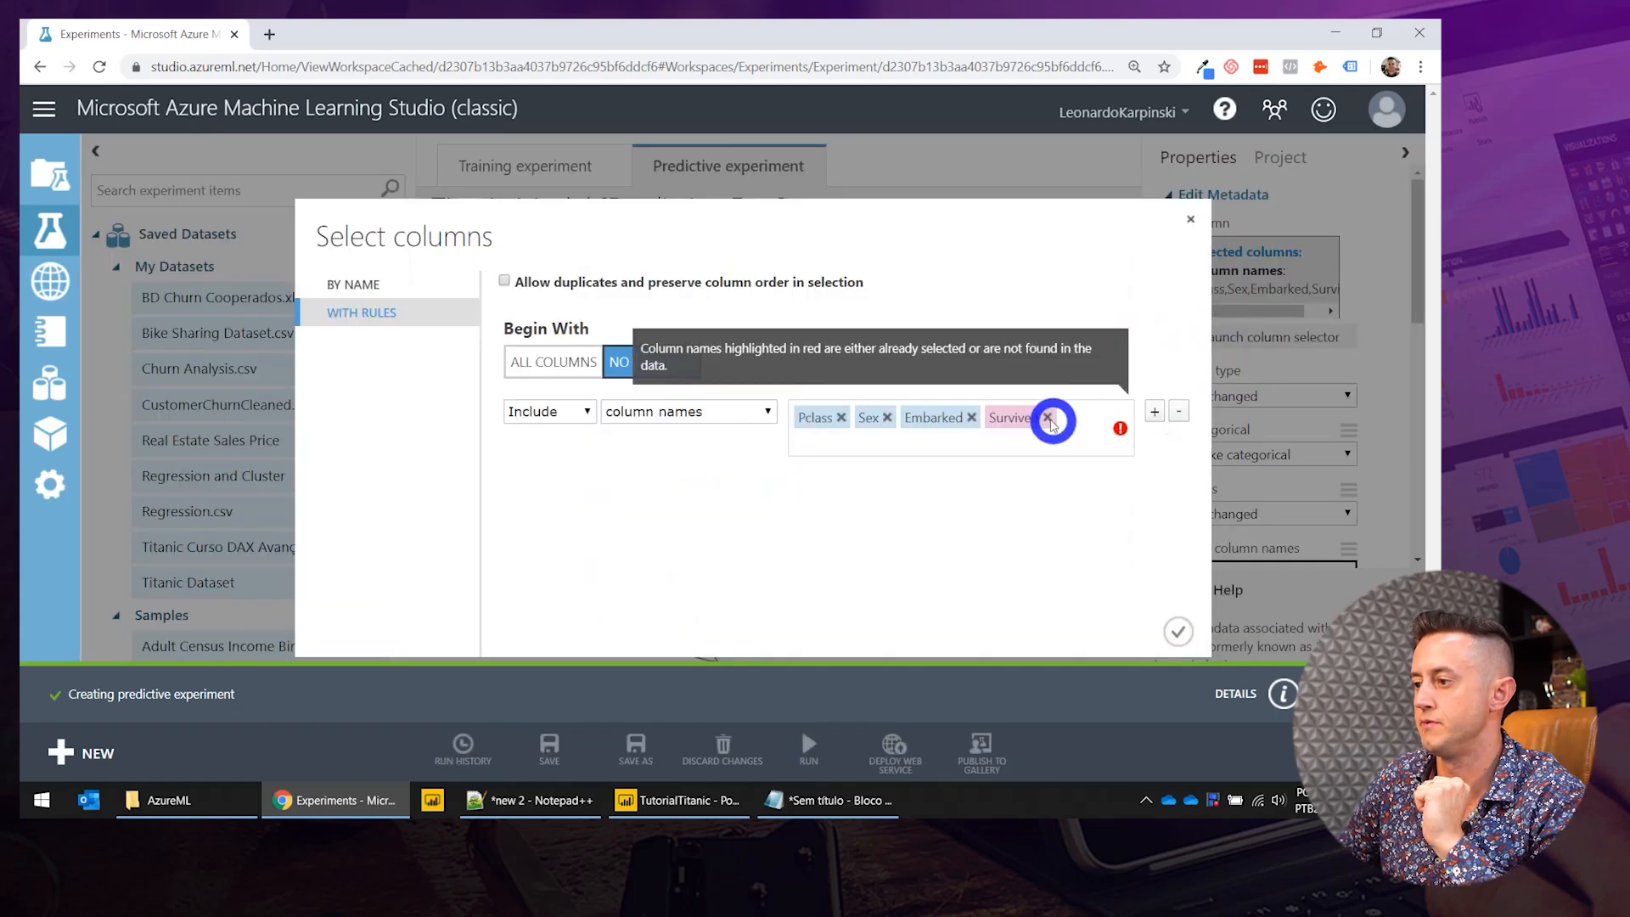
left_click(1050, 417)
left_click(631, 508)
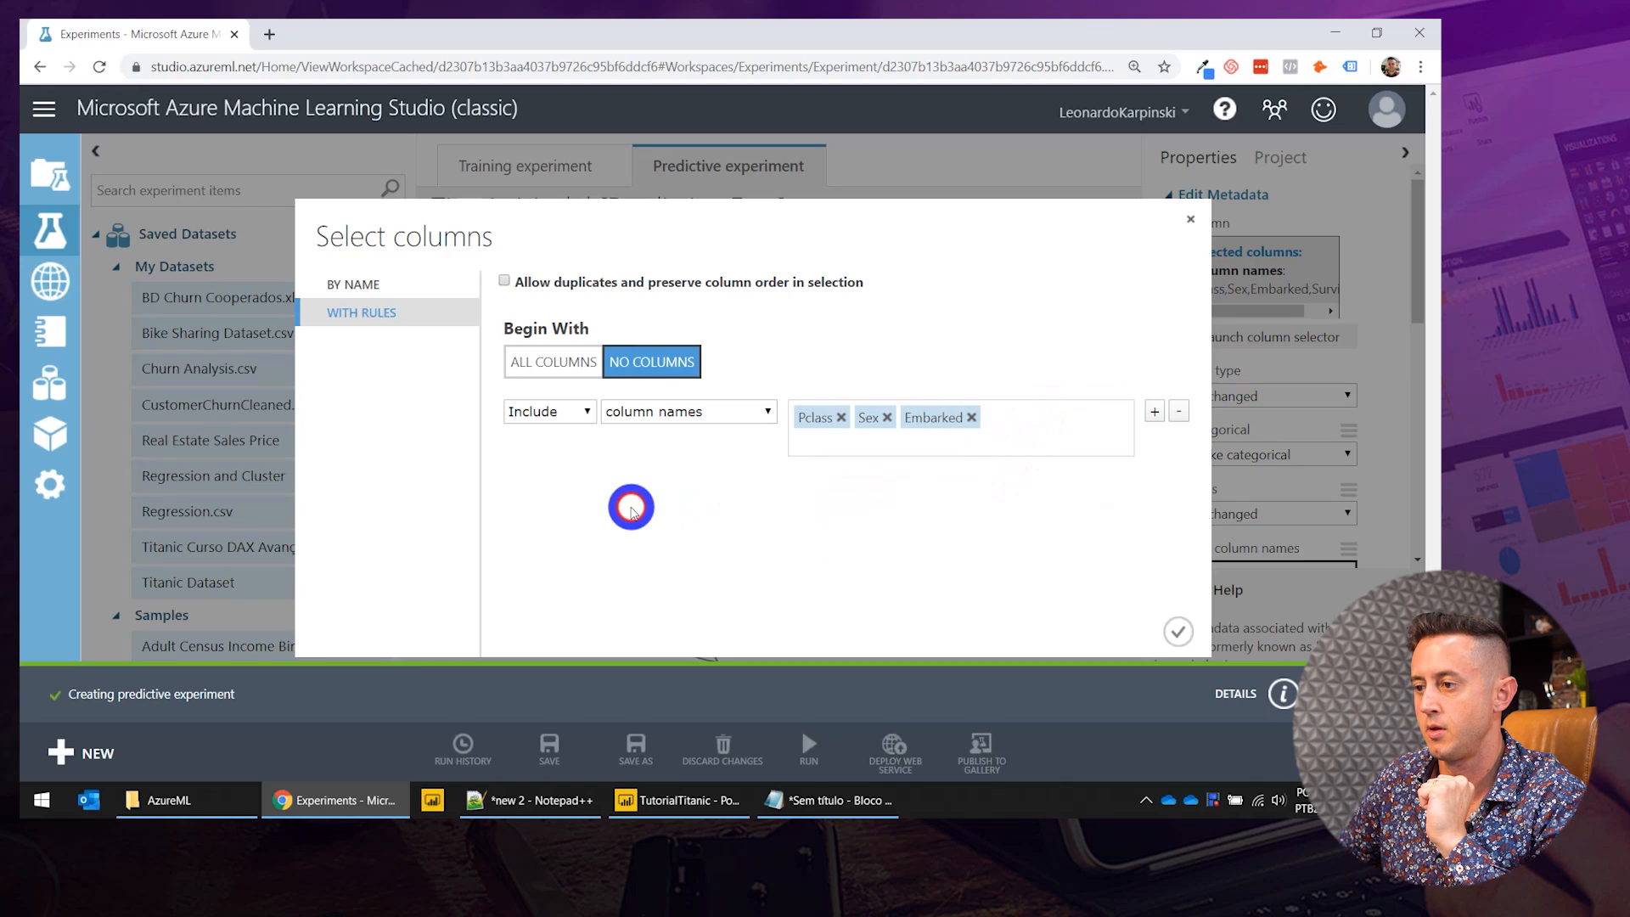
left_click(1177, 629)
left_click(919, 518)
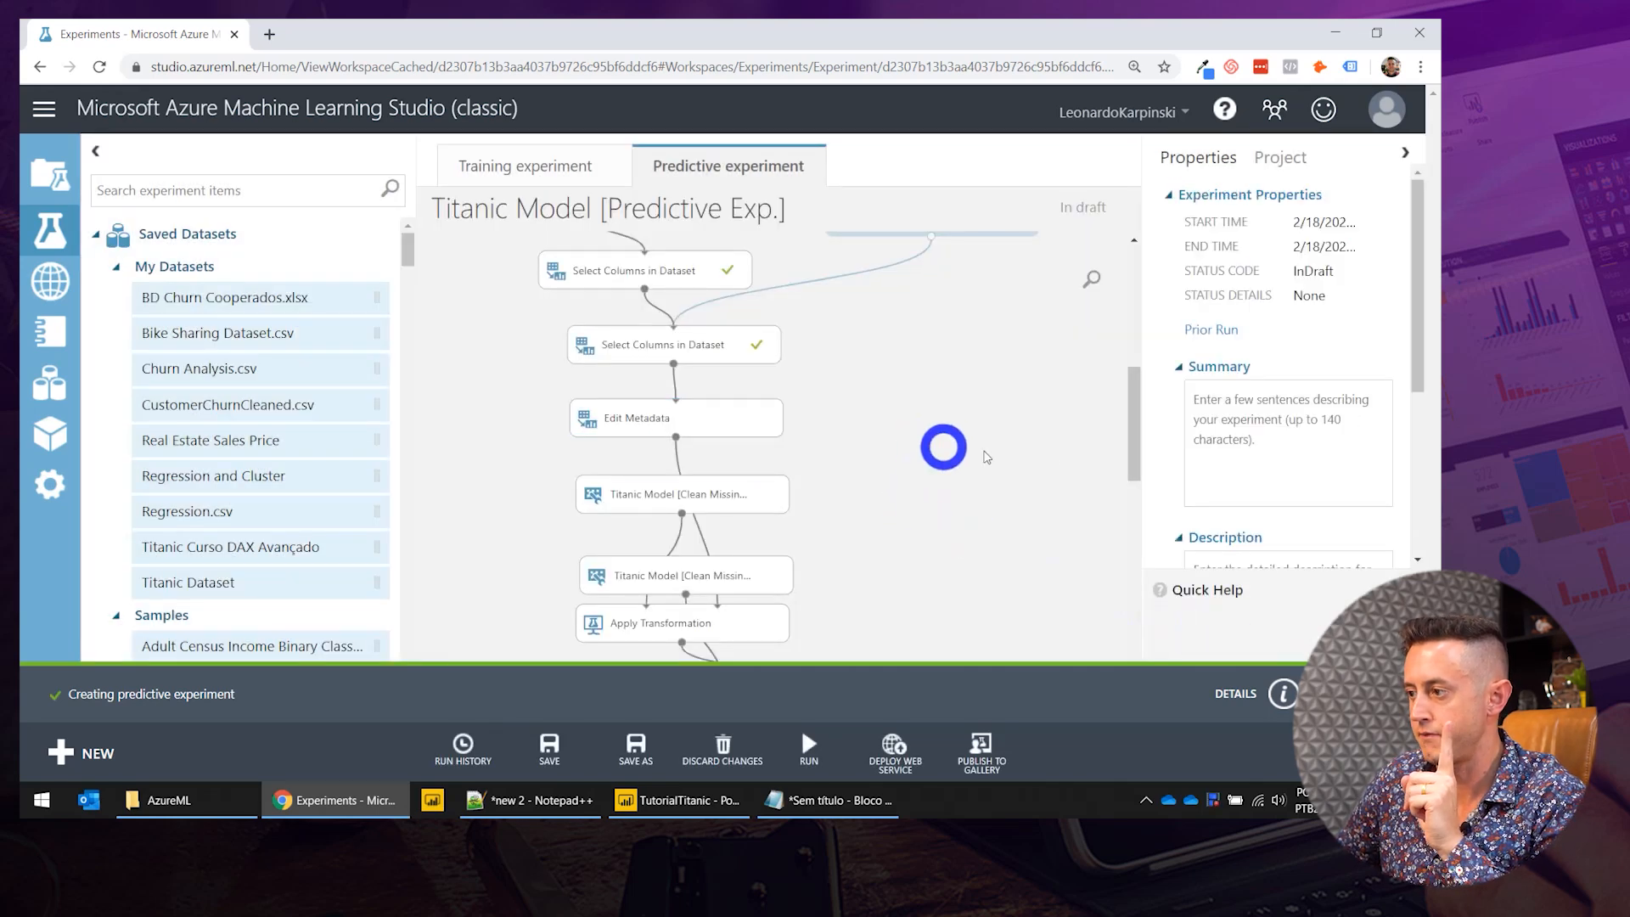
Move the second Clean Missing Data transformation aside to separate it from the Apply Transformation modules, and run the predictive experiment.
left_click_drag(1137, 422, 1132, 462)
left_click_drag(721, 408, 936, 401)
left_click_drag(777, 550, 754, 582)
left_click(880, 399)
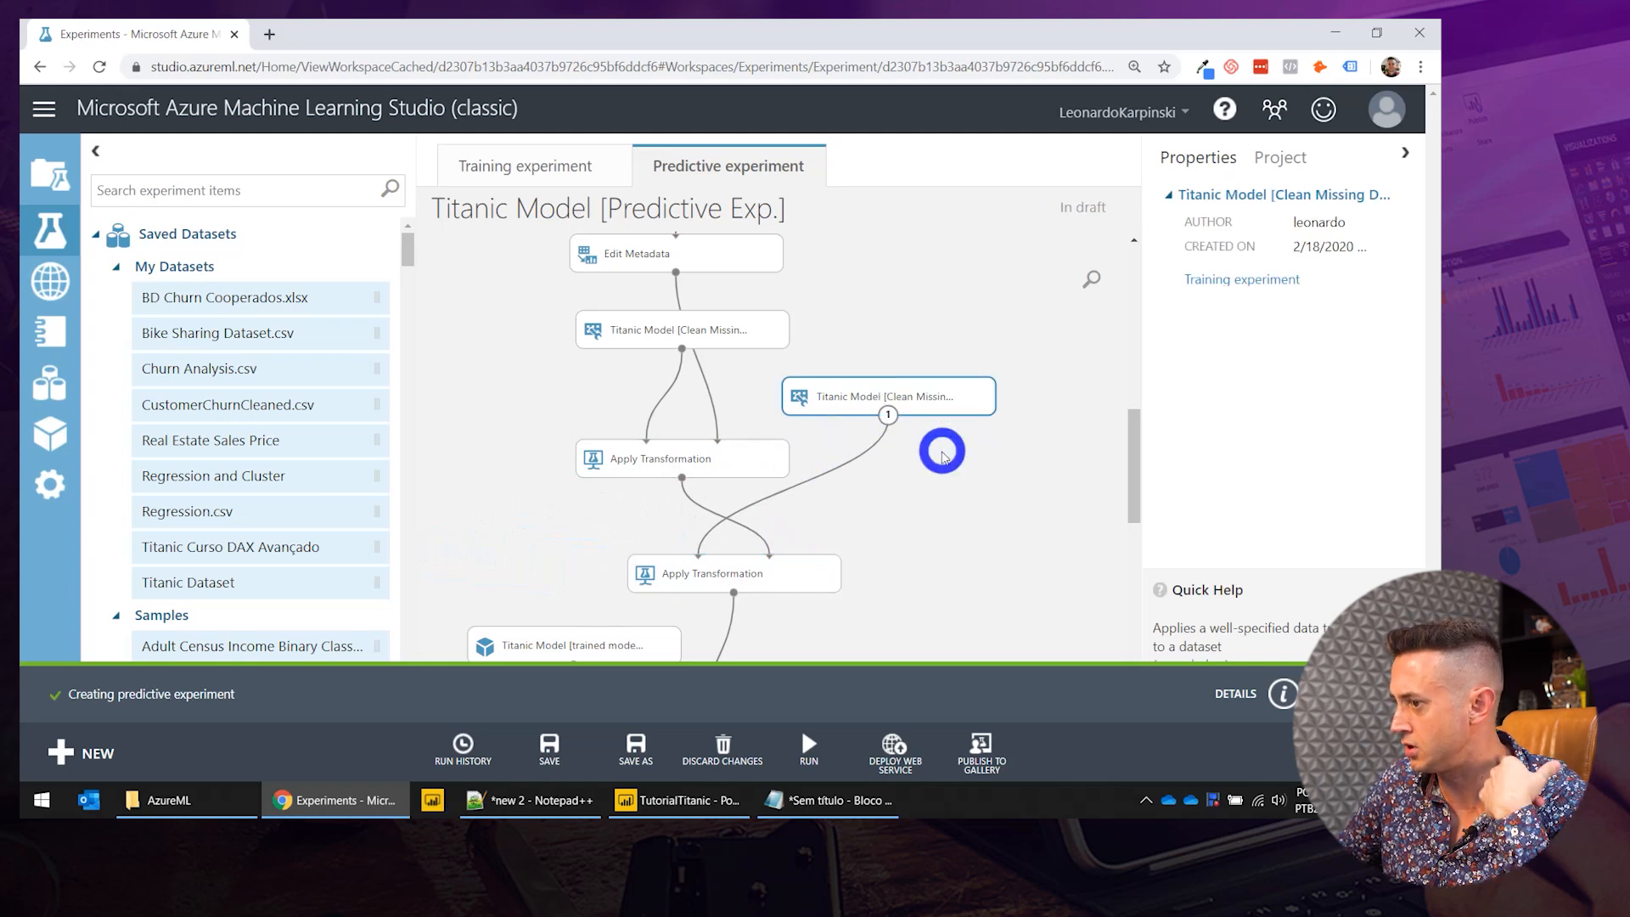
left_click_drag(1136, 448, 1124, 535)
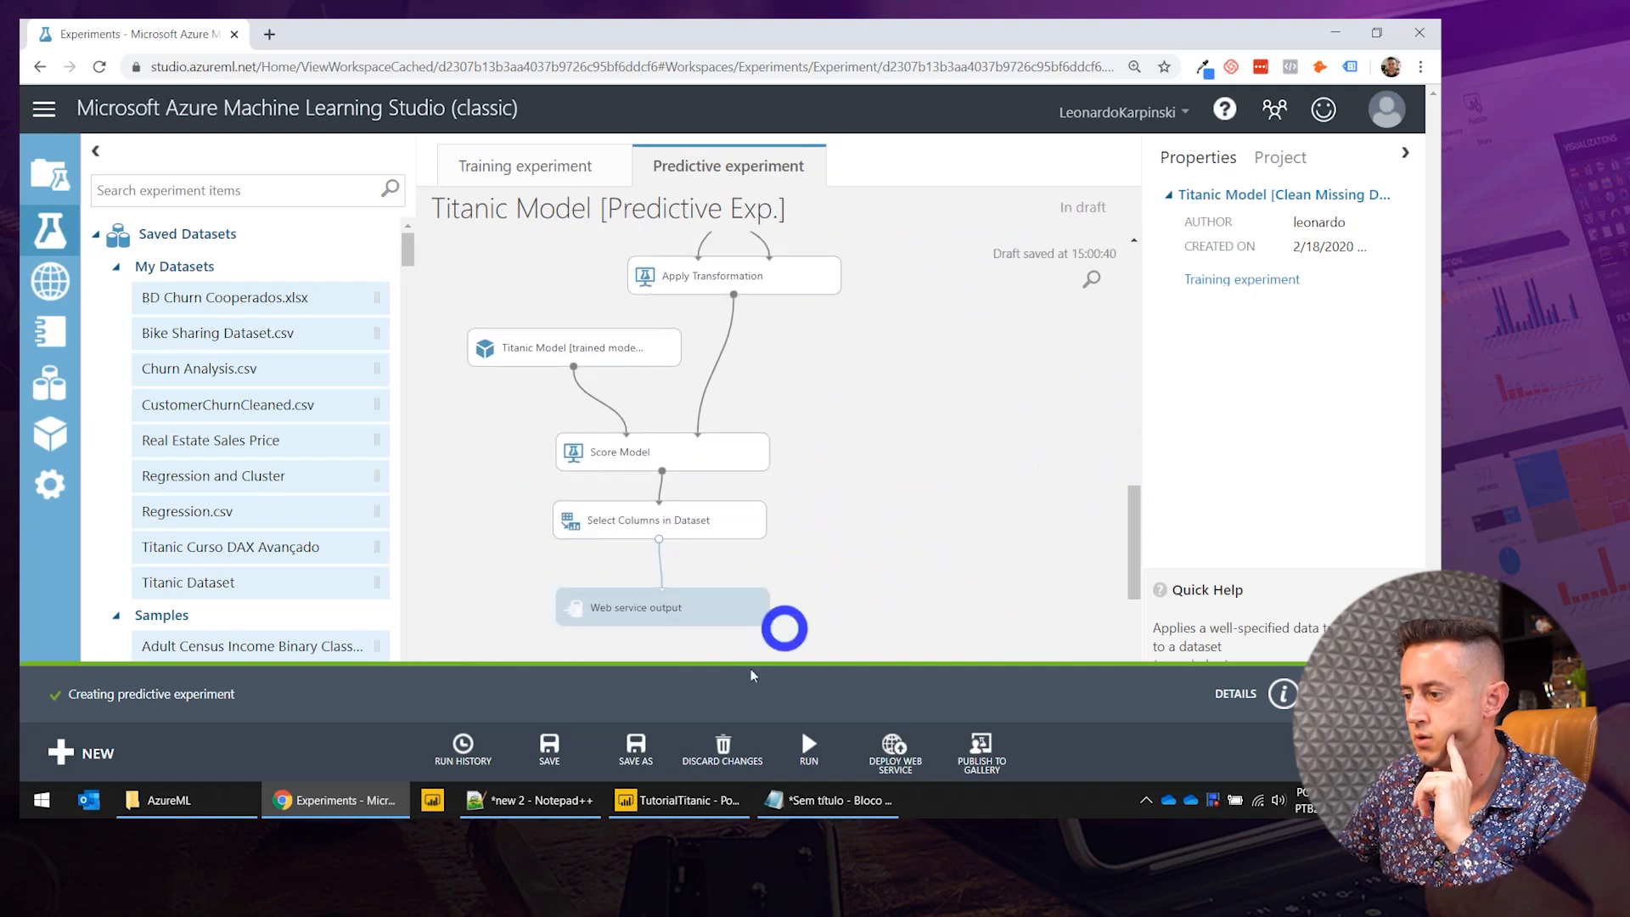
left_click(813, 766)
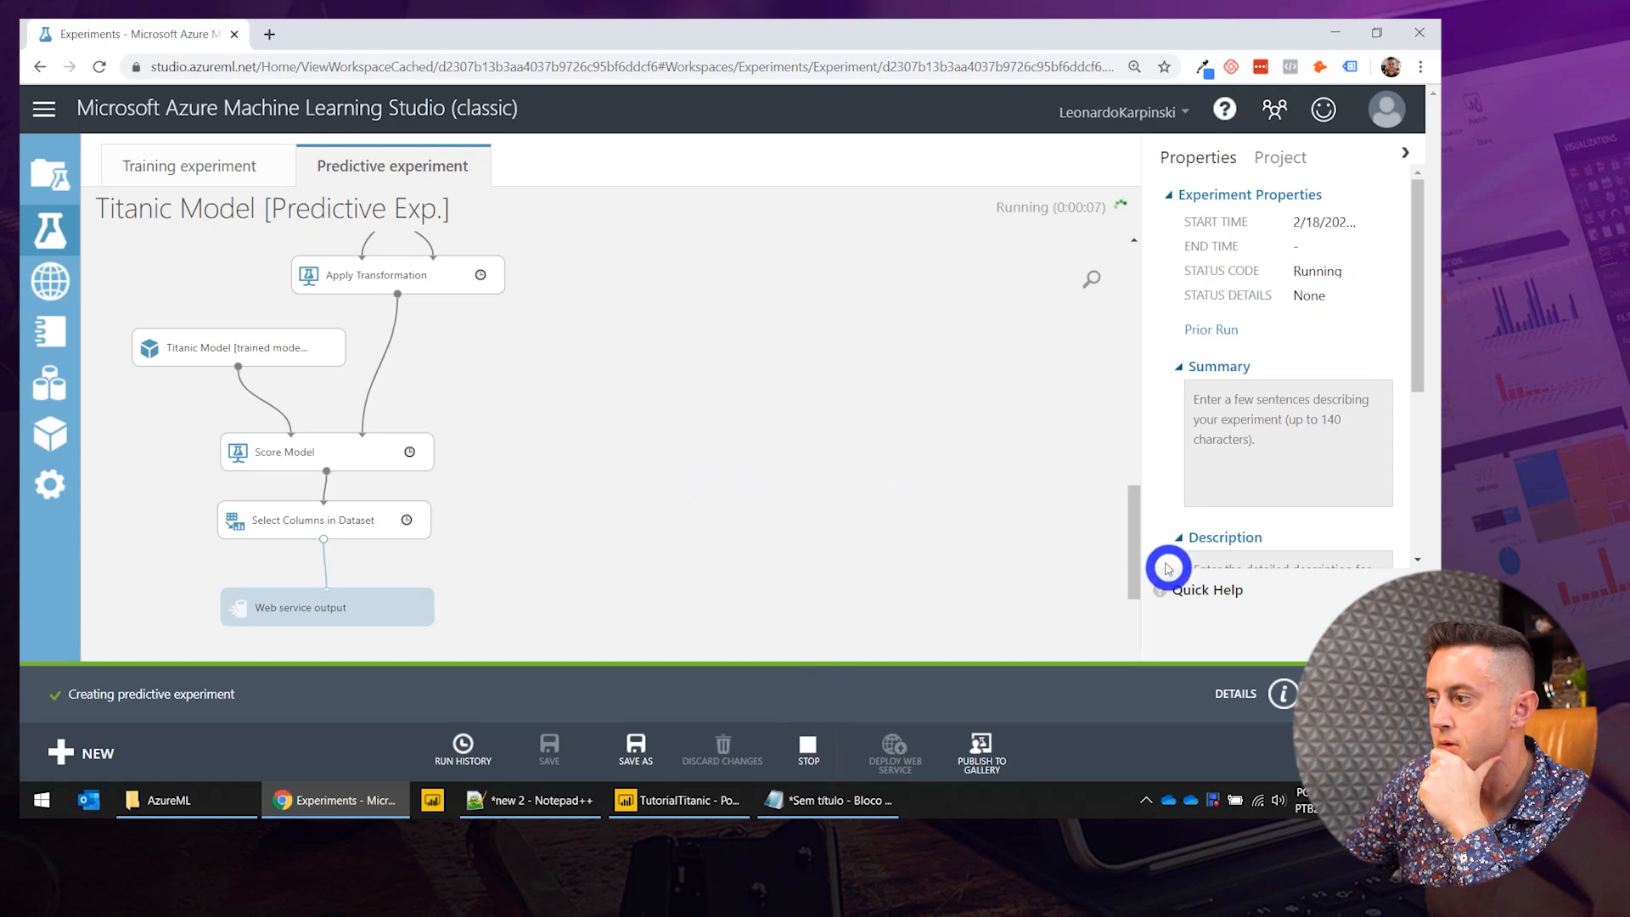
Follow the run through the module chain and examine the status details of the lower Apply Transformation.
left_click_drag(1138, 555, 1116, 468)
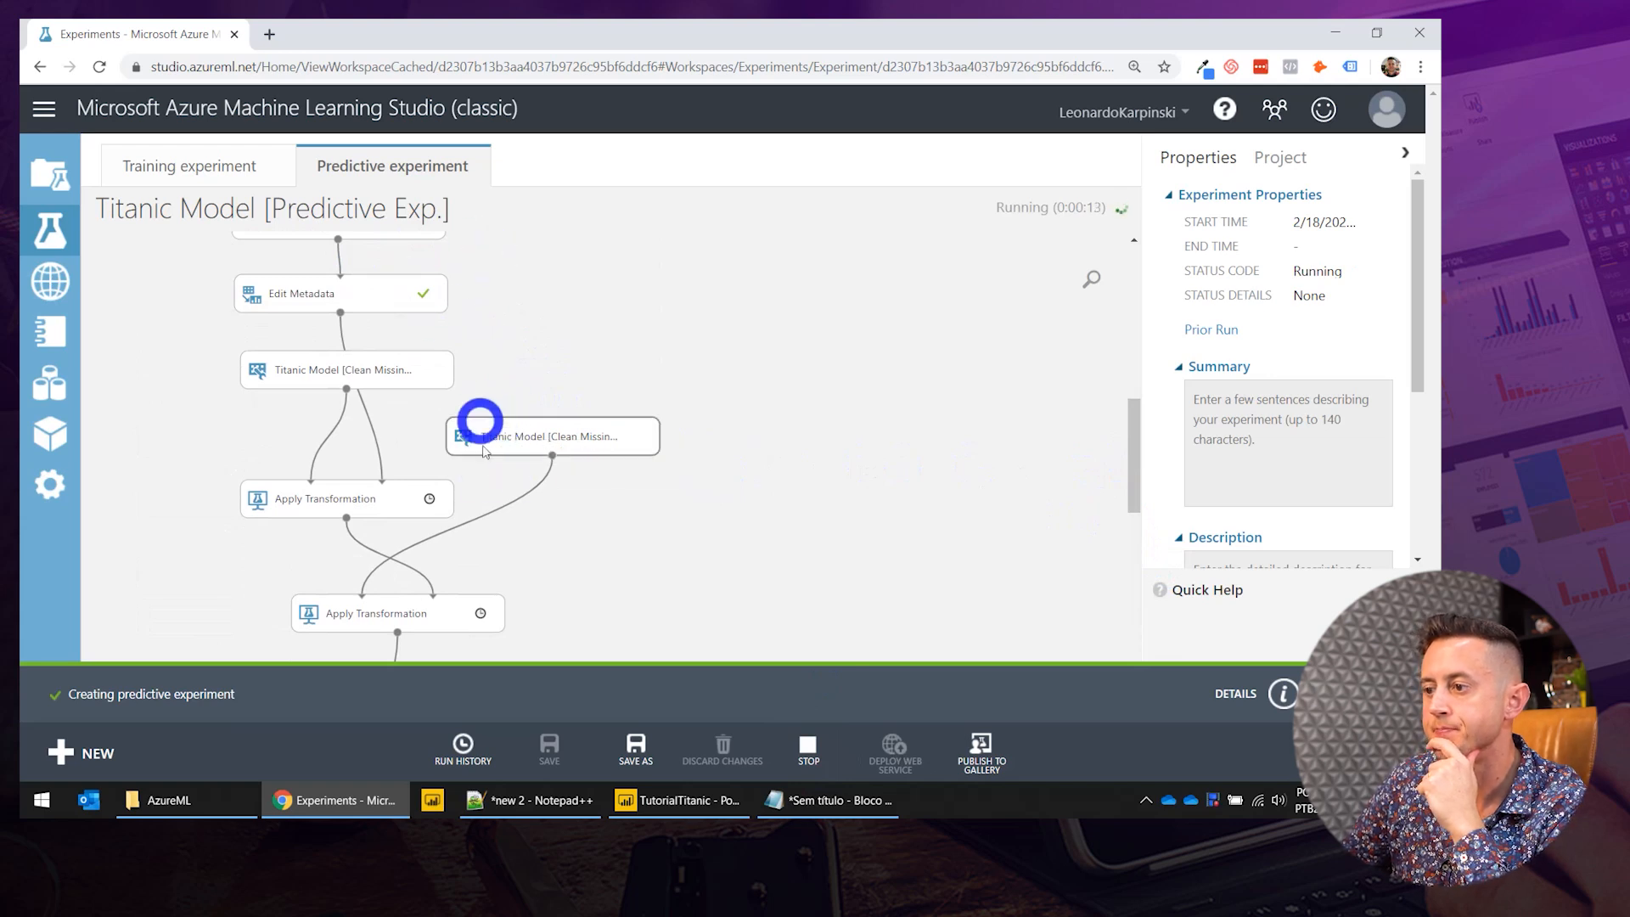
left_click_drag(1131, 437, 1139, 496)
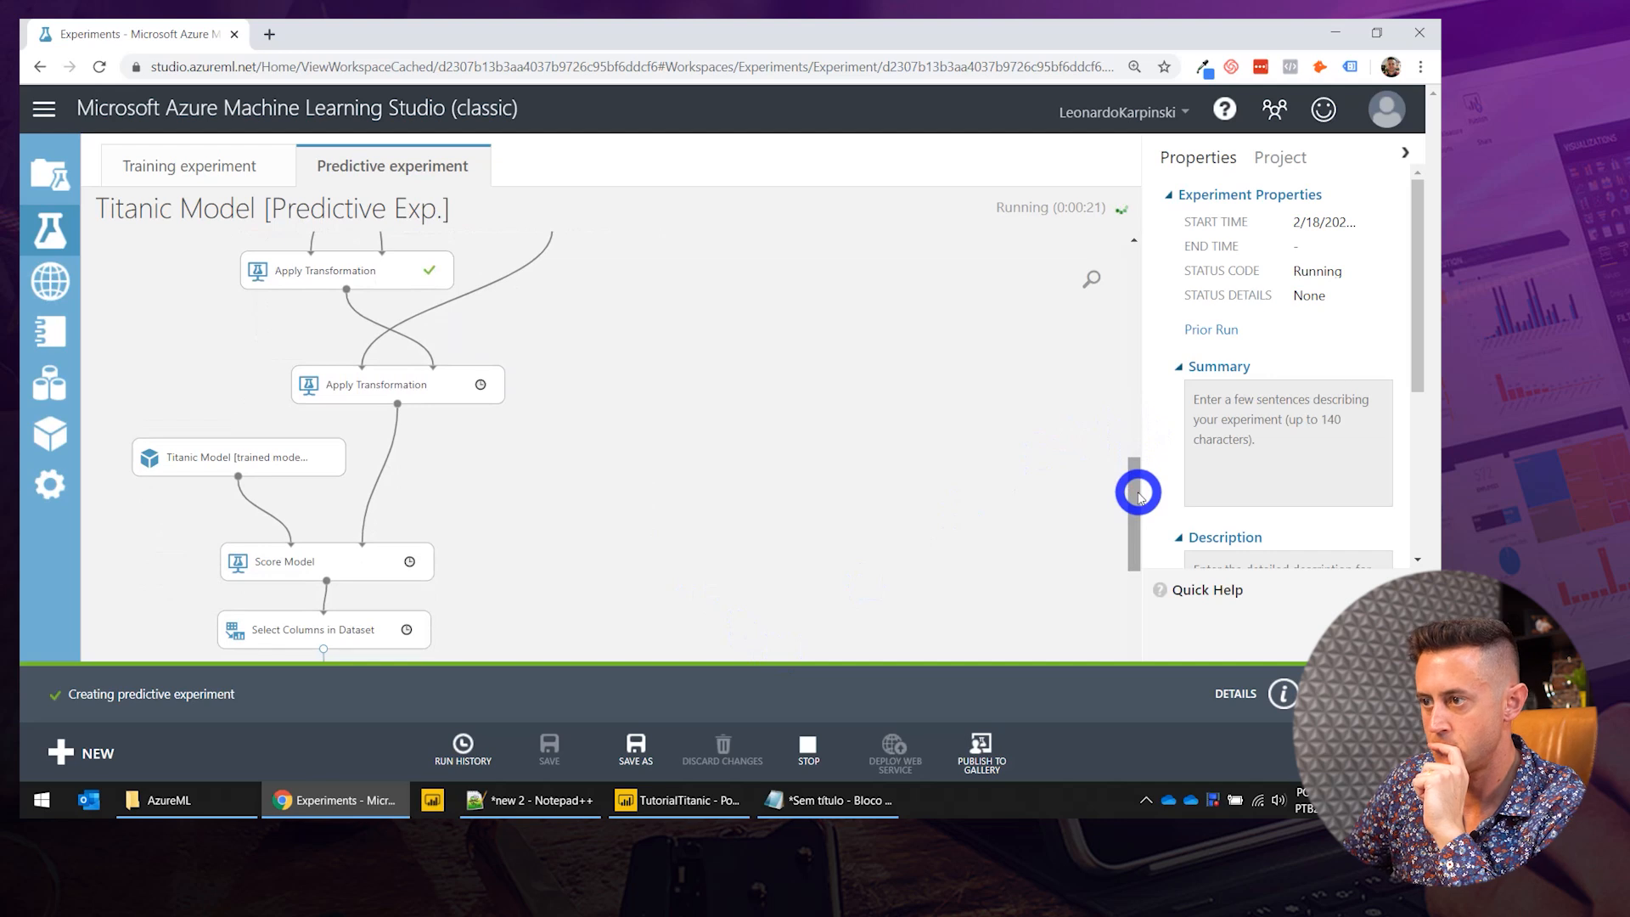
mouse_move(1139, 496)
left_mouse_down()
mouse_move(1139, 520)
mouse_move(1136, 484)
left_mouse_up()
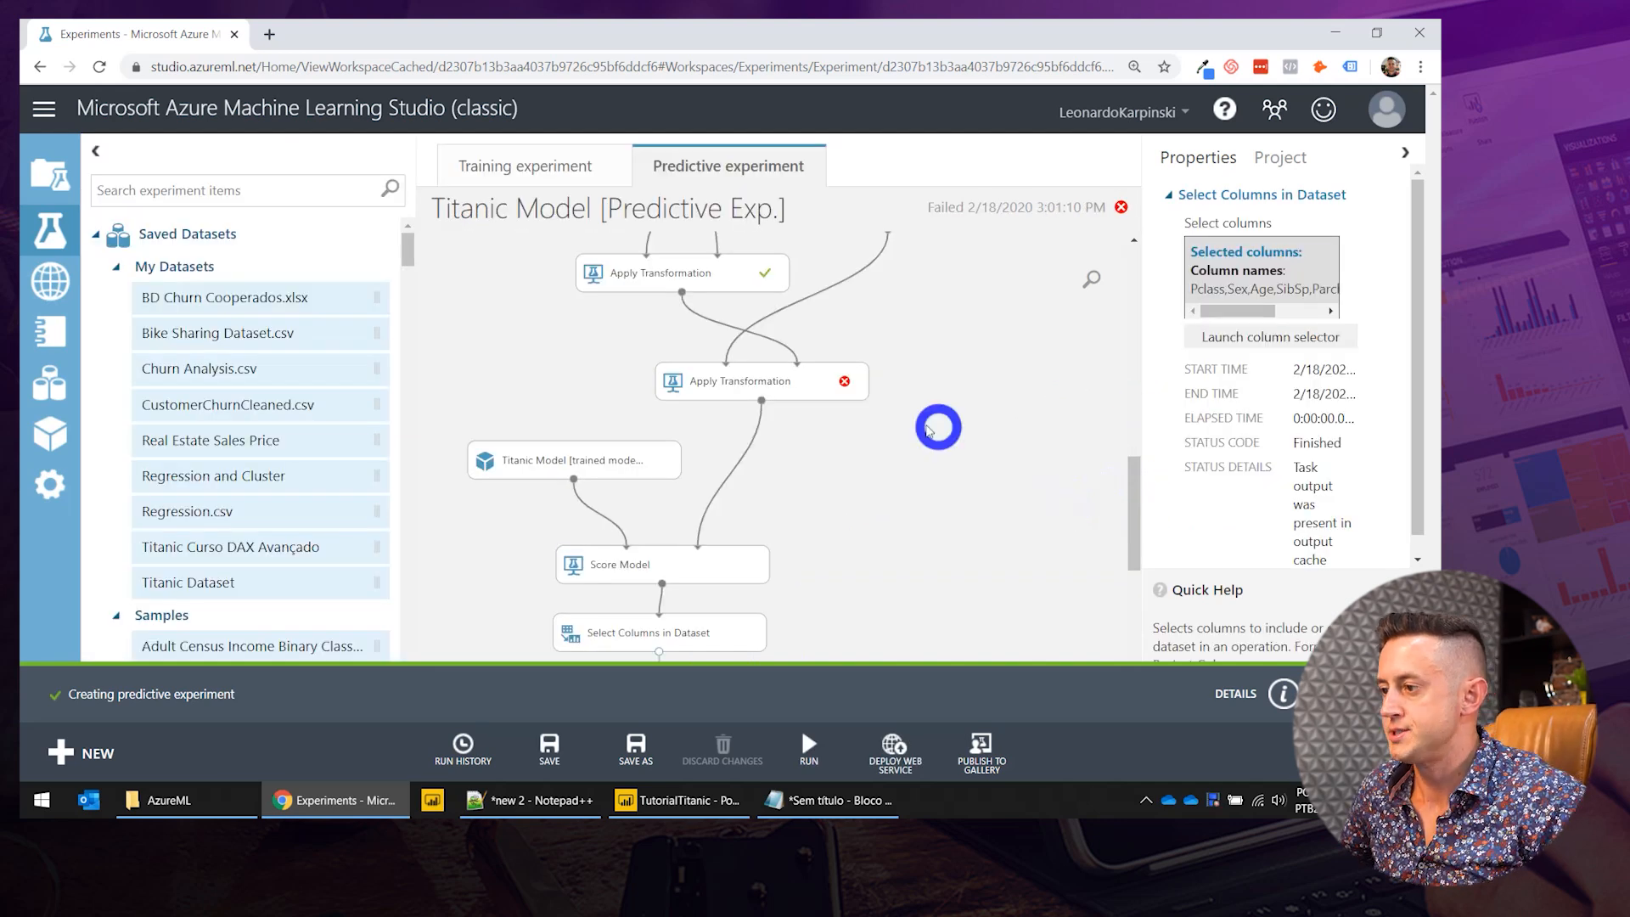
left_click(808, 397)
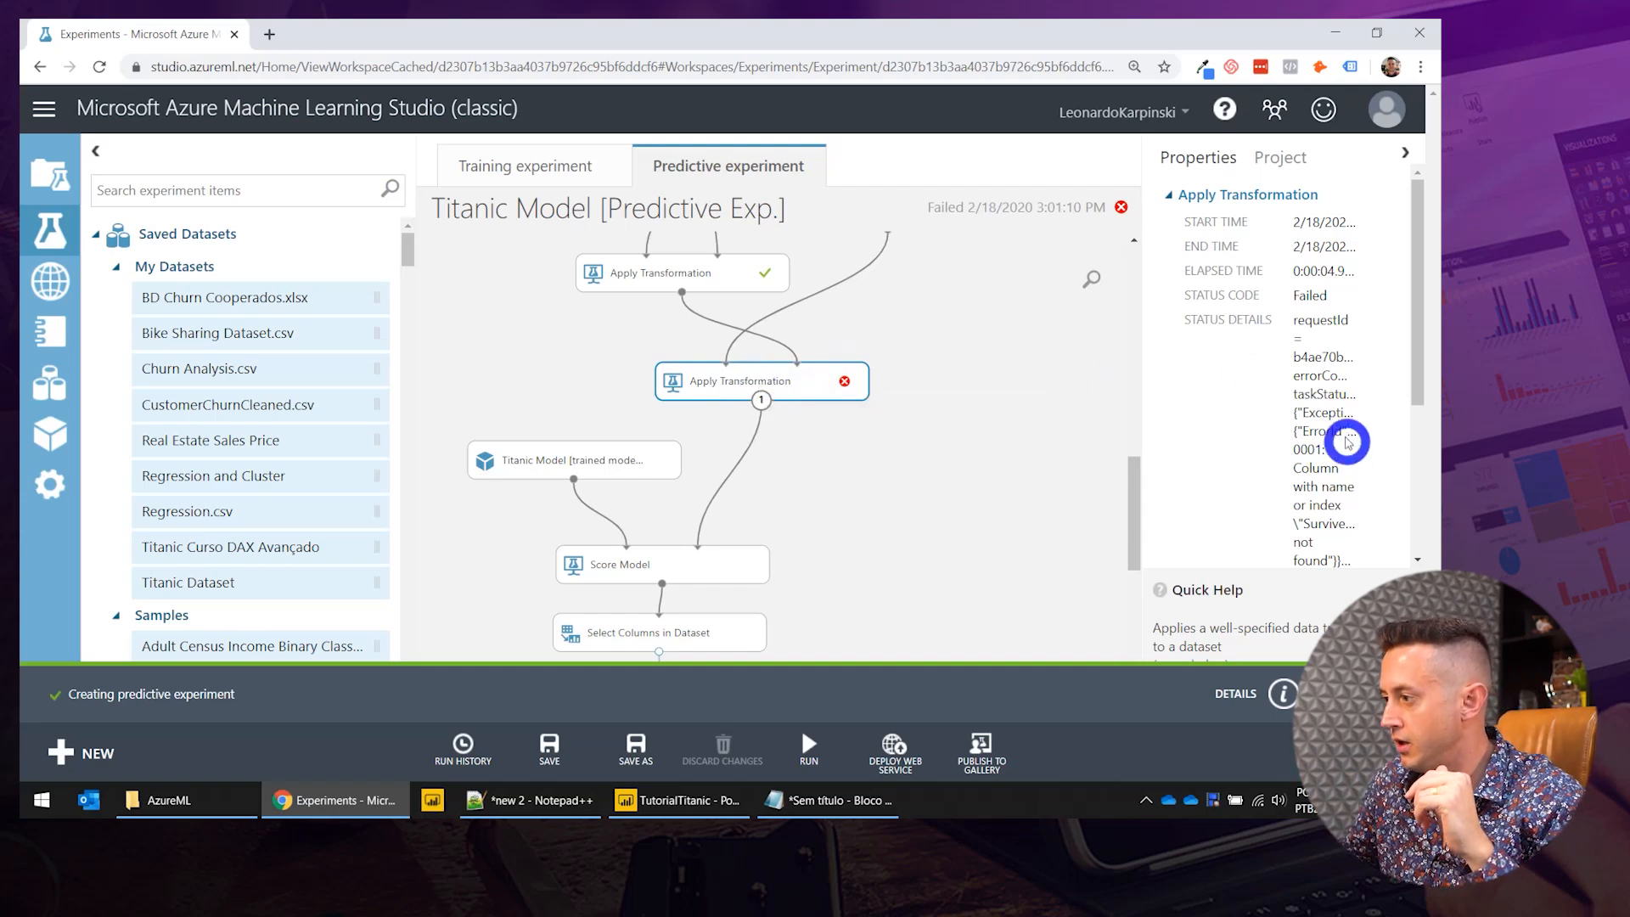
scroll(1315, 404, "down", 3)
scroll(1315, 404, "up", 3)
Delete the second Clean Missing Data transformation and the lower Apply Transformation it feeds.
left_click_drag(1136, 492, 1135, 429)
left_click(890, 384)
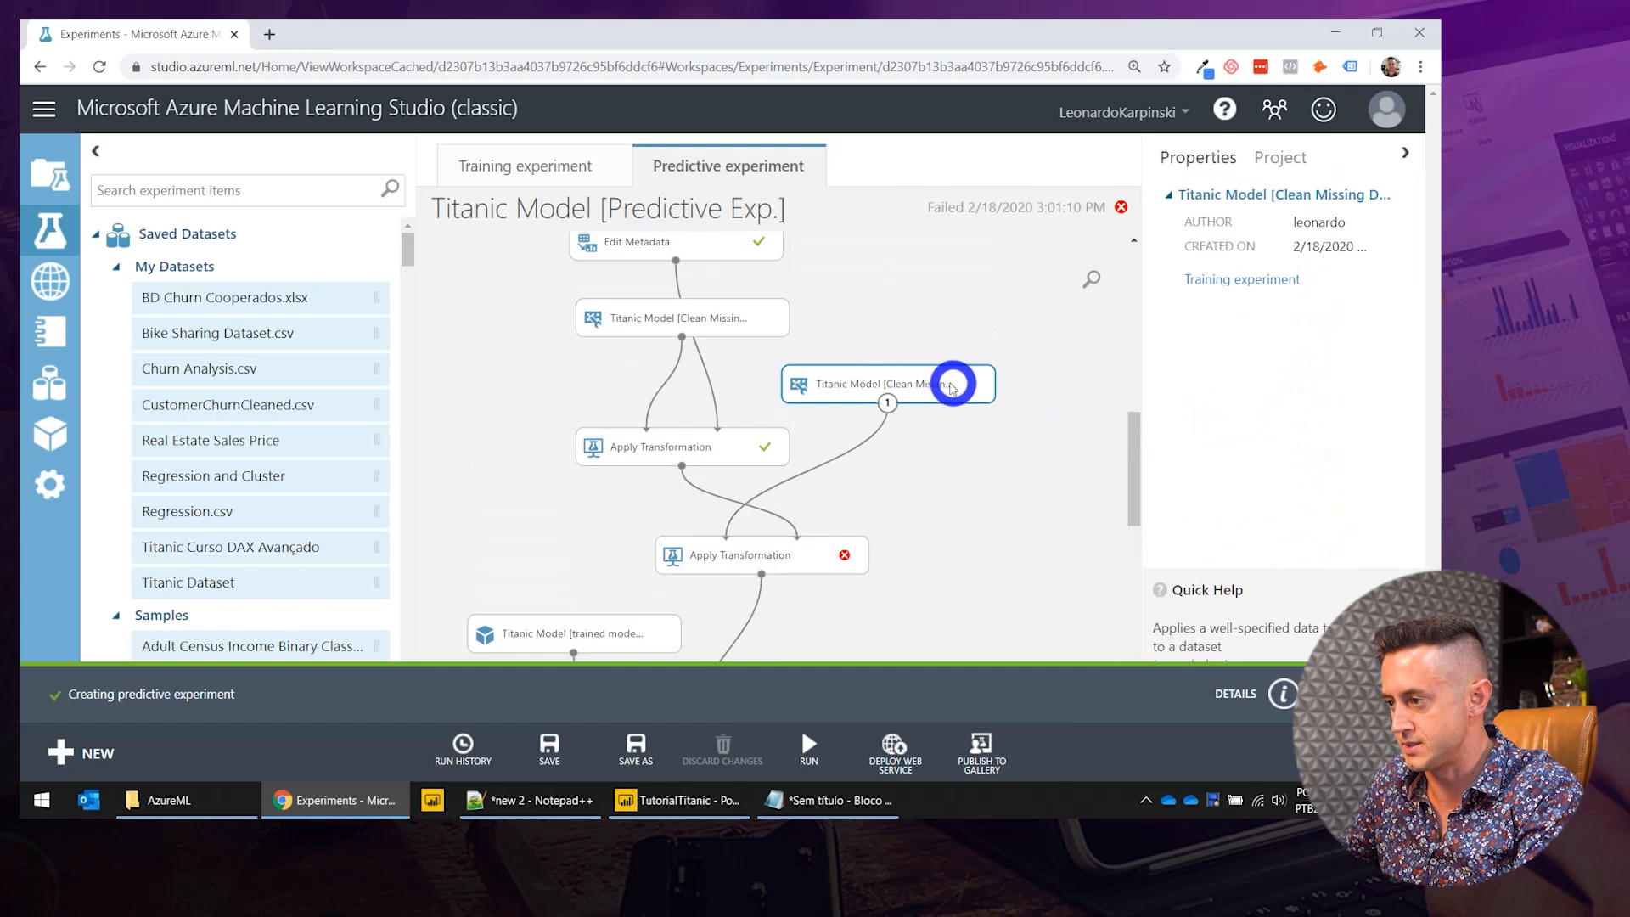
right_click(924, 389)
left_click(992, 492)
left_click(844, 562)
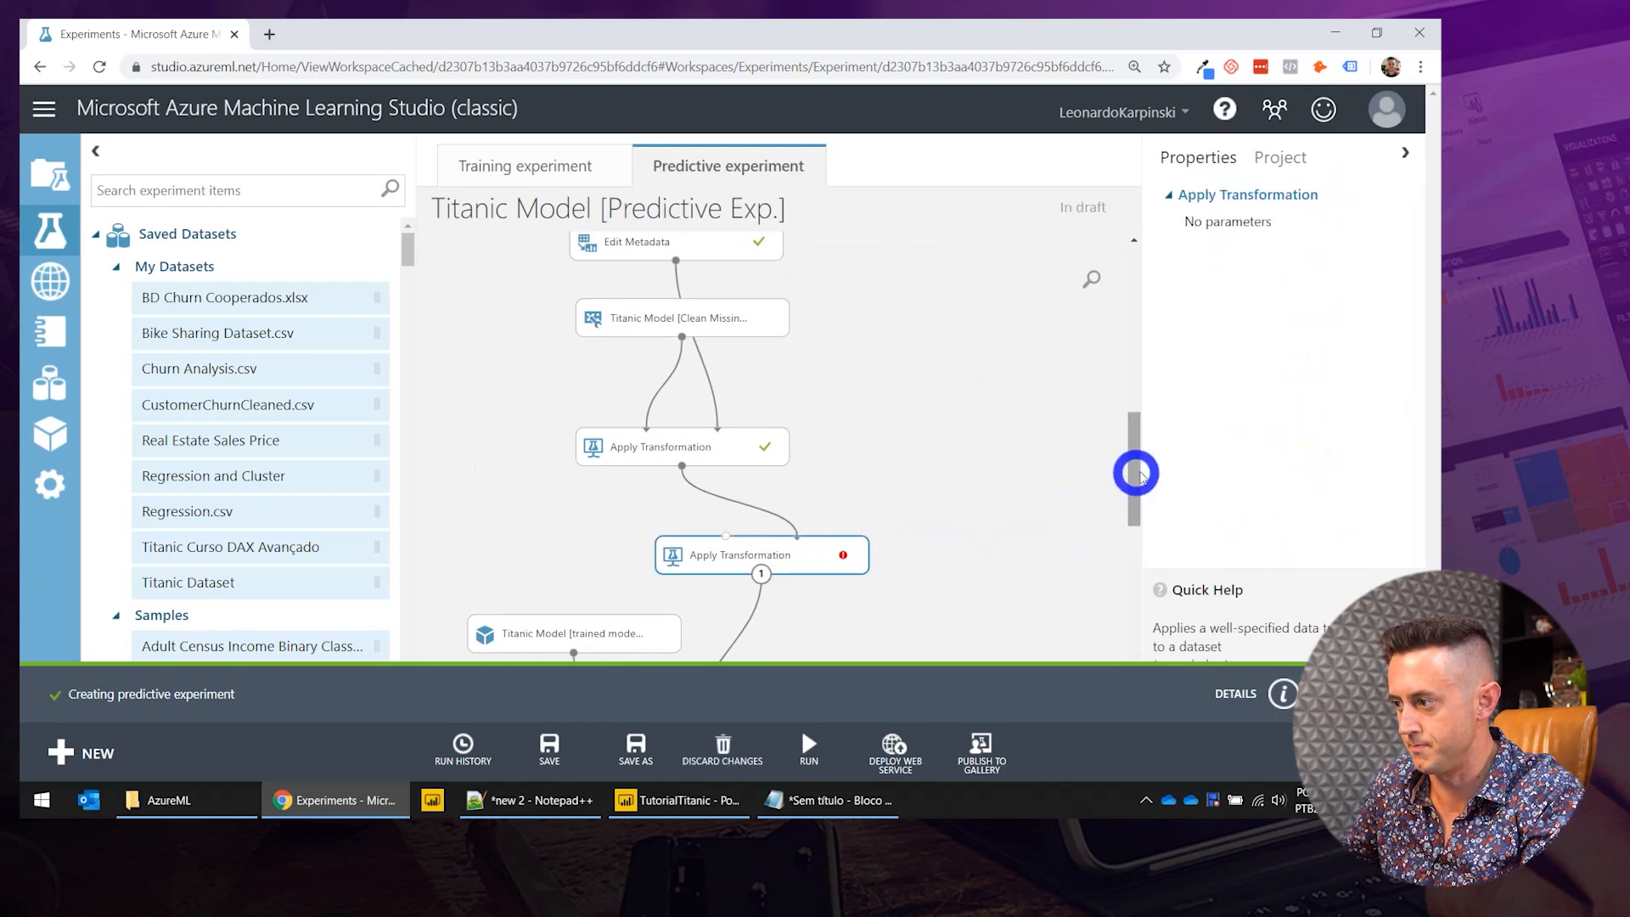
left_click_drag(1134, 467, 1146, 524)
right_click(806, 394)
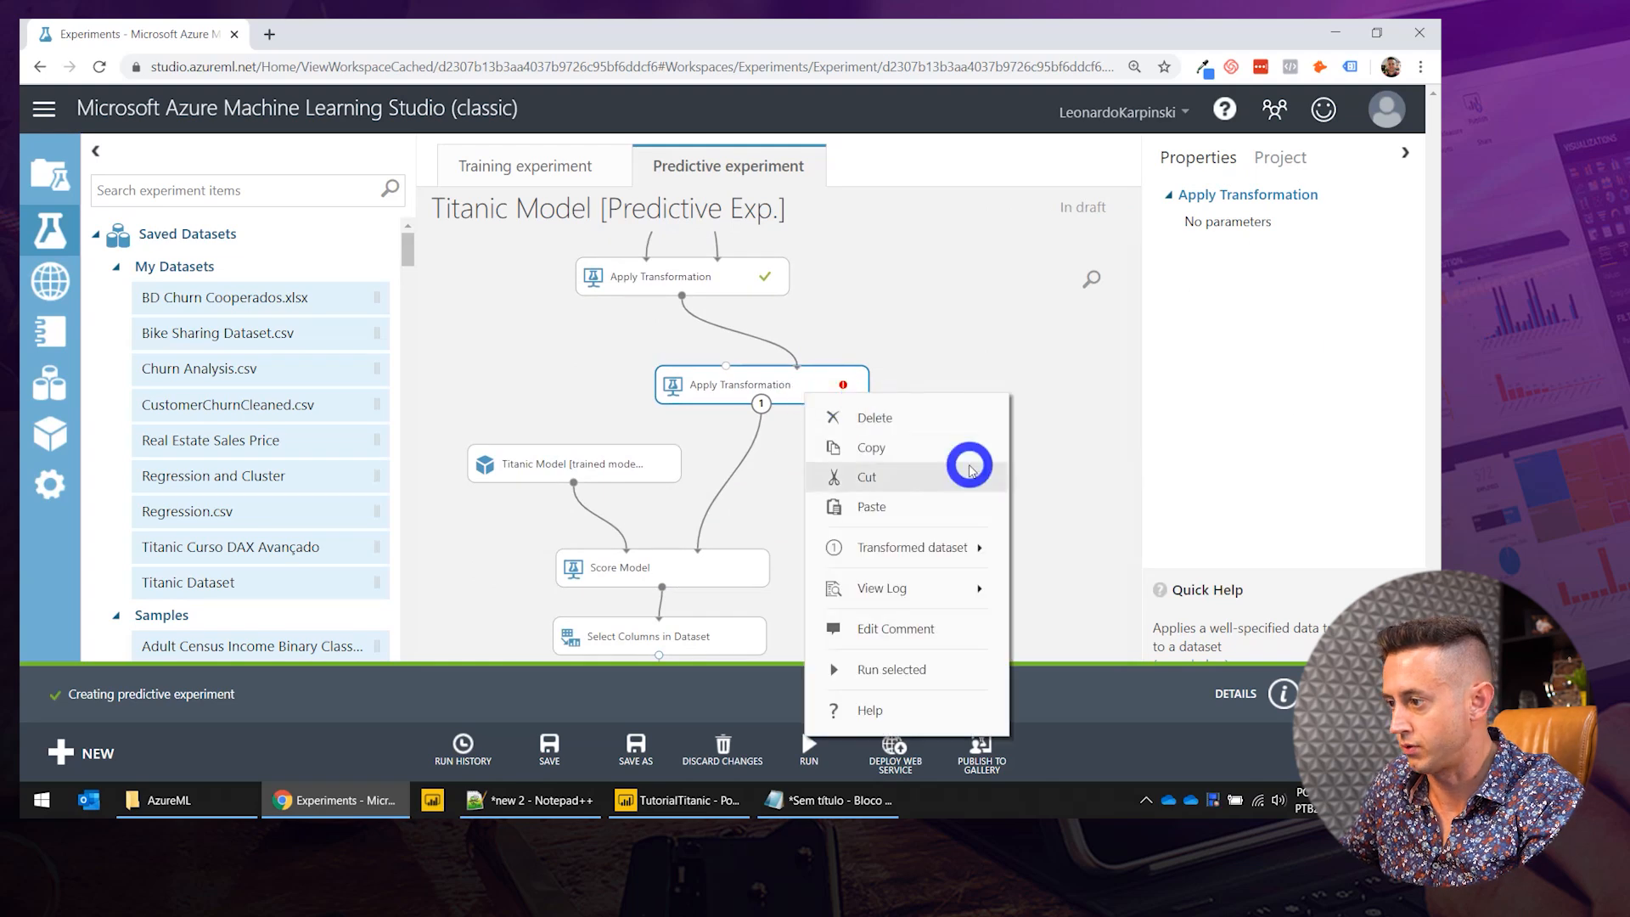
left_click(879, 418)
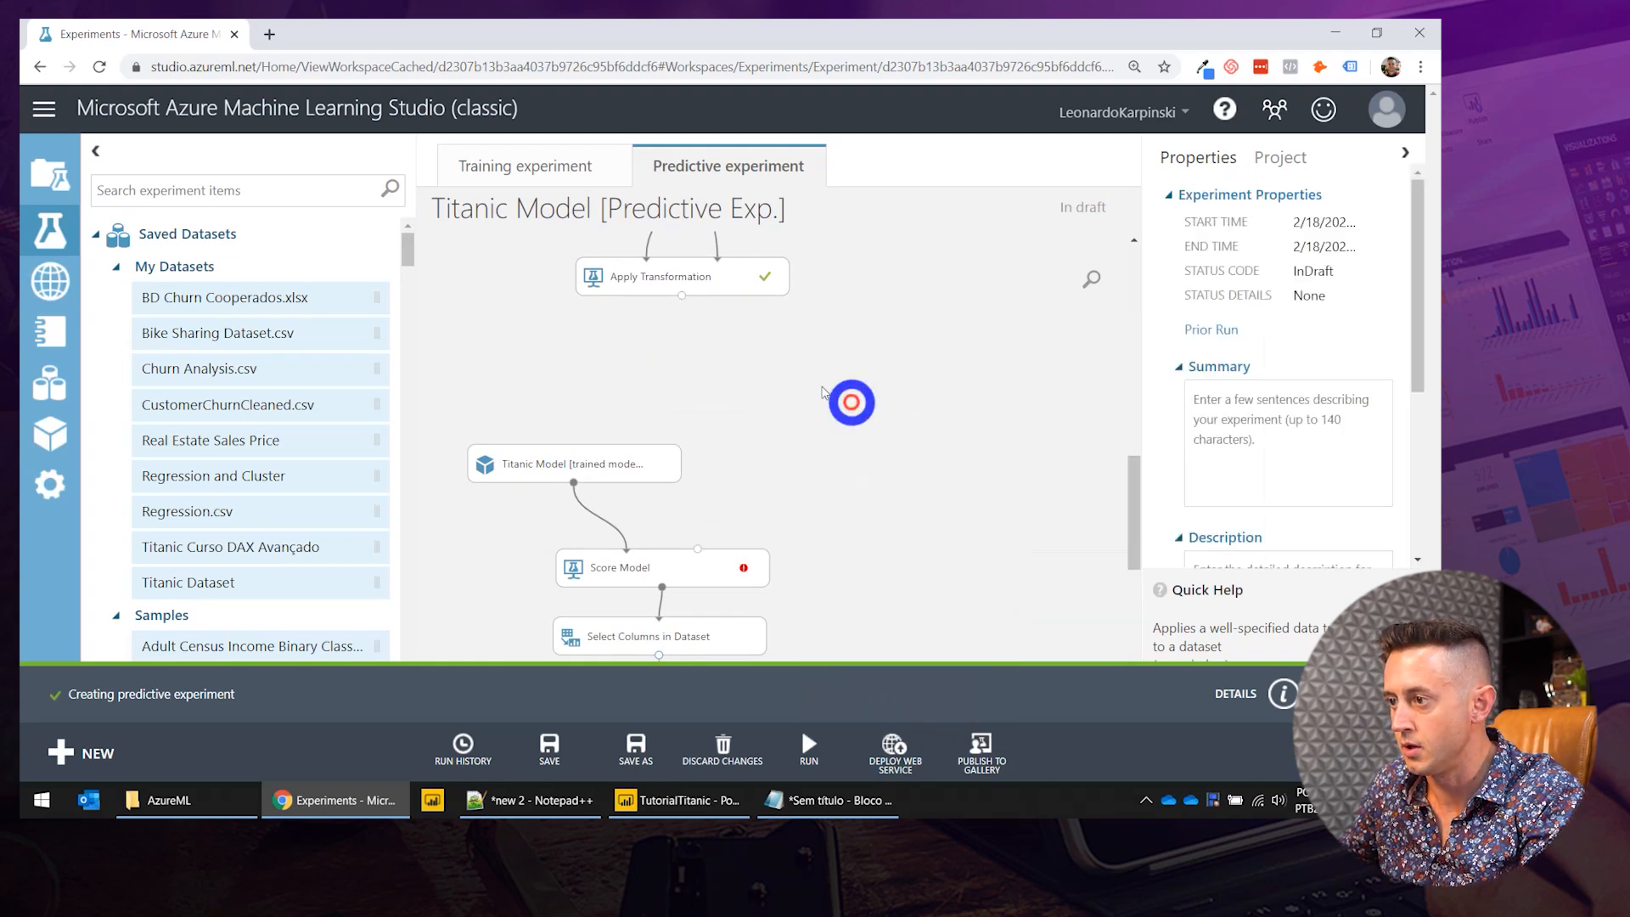
Connect the remaining Apply Transformation's output to Score Model's dataset input and run the predictive experiment.
left_click_drag(680, 295, 699, 556)
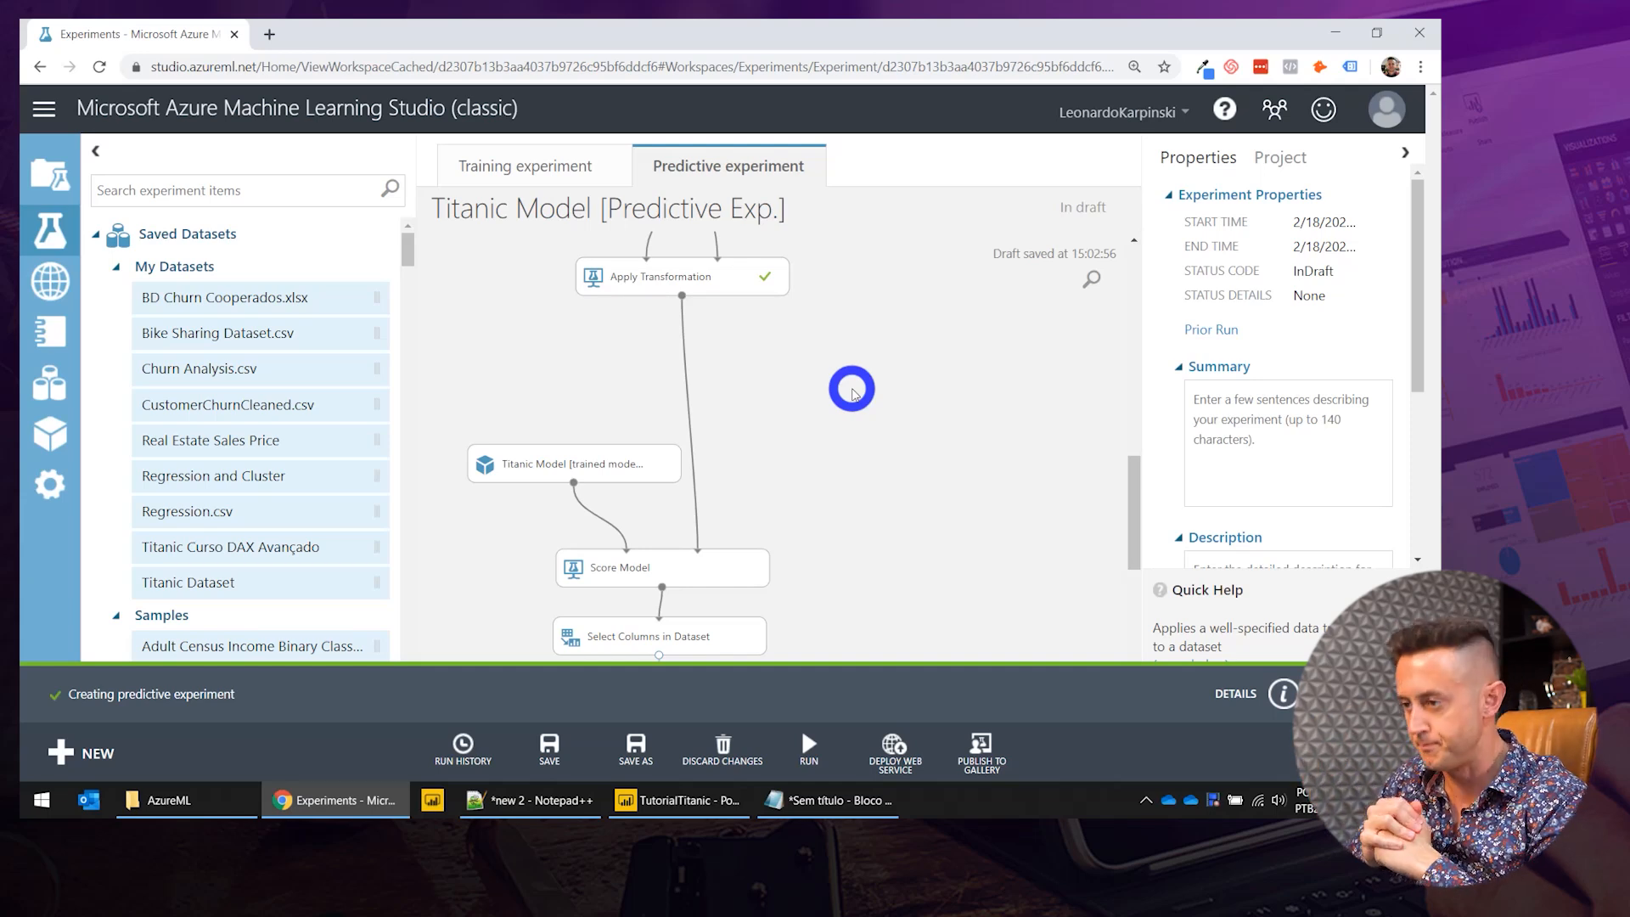
left_click_drag(1134, 503, 1143, 556)
left_click(809, 749)
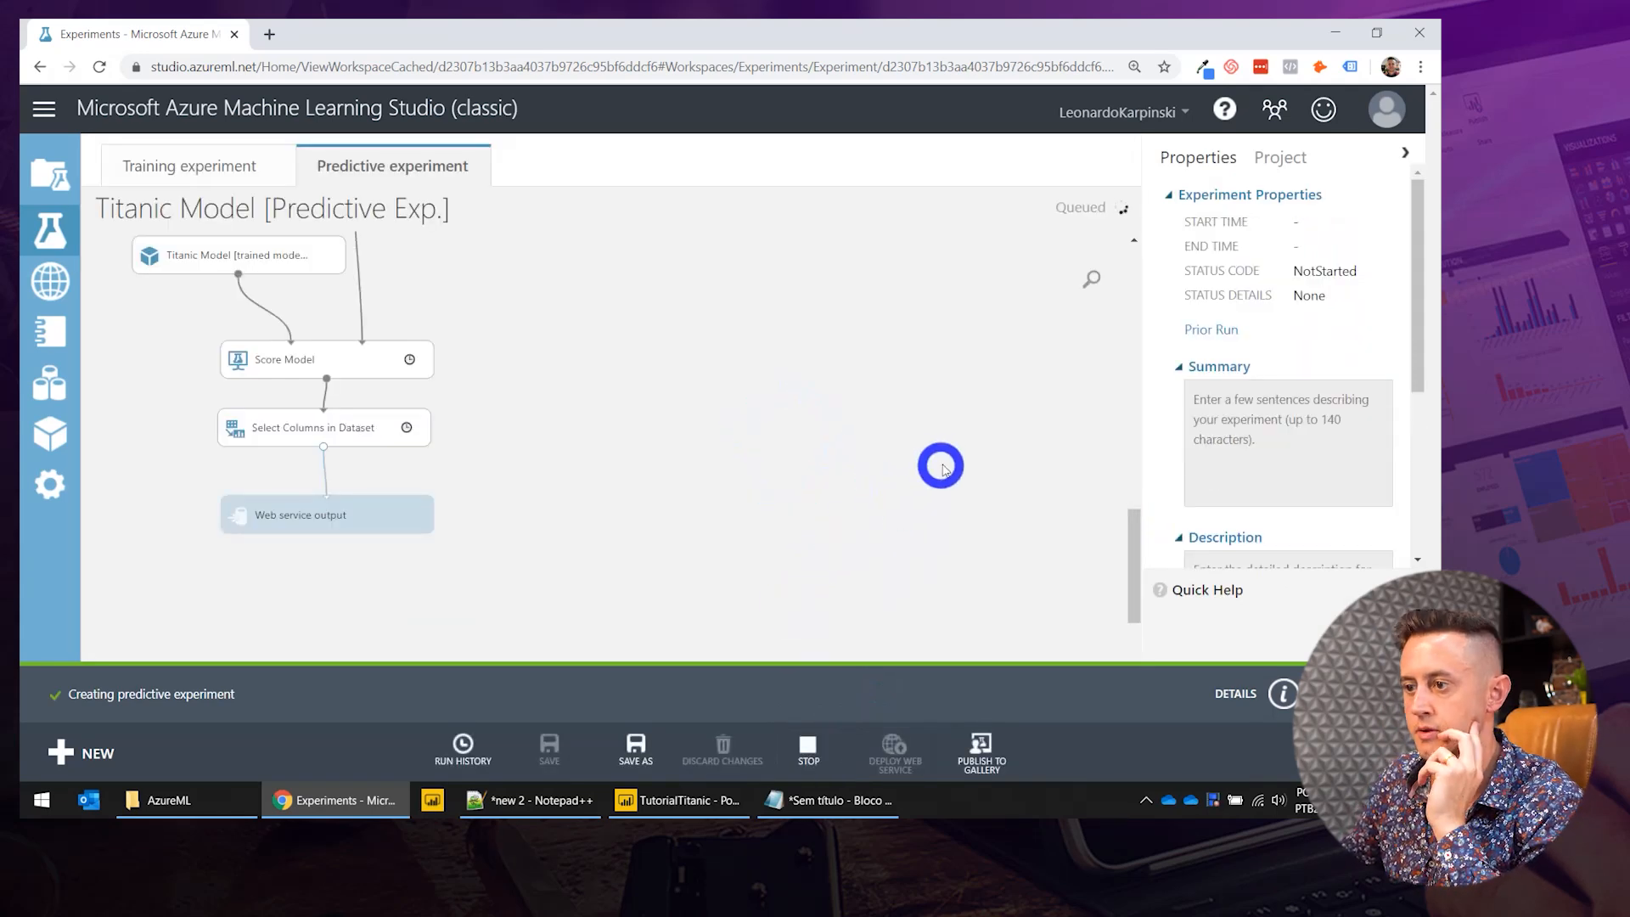
mouse_move(1132, 556)
left_mouse_down()
mouse_move(1129, 455)
mouse_move(1143, 563)
left_mouse_up()
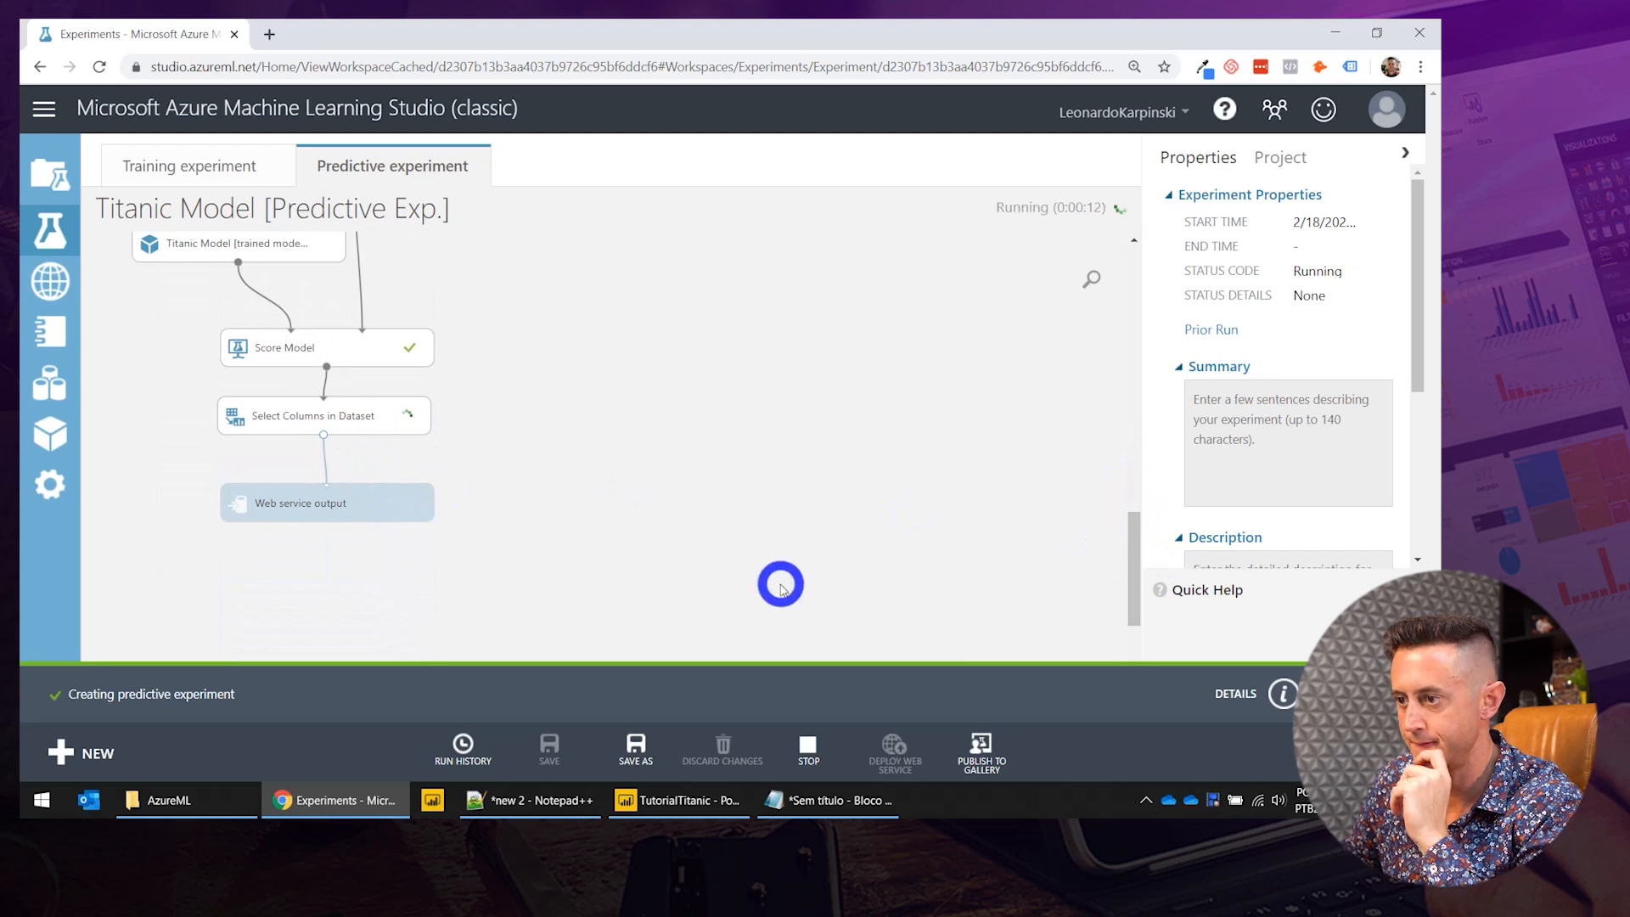
Remove PassengerId from the column selection of the Select Columns in Dataset below Score Model, and rerun the experiment.
left_click(675, 416)
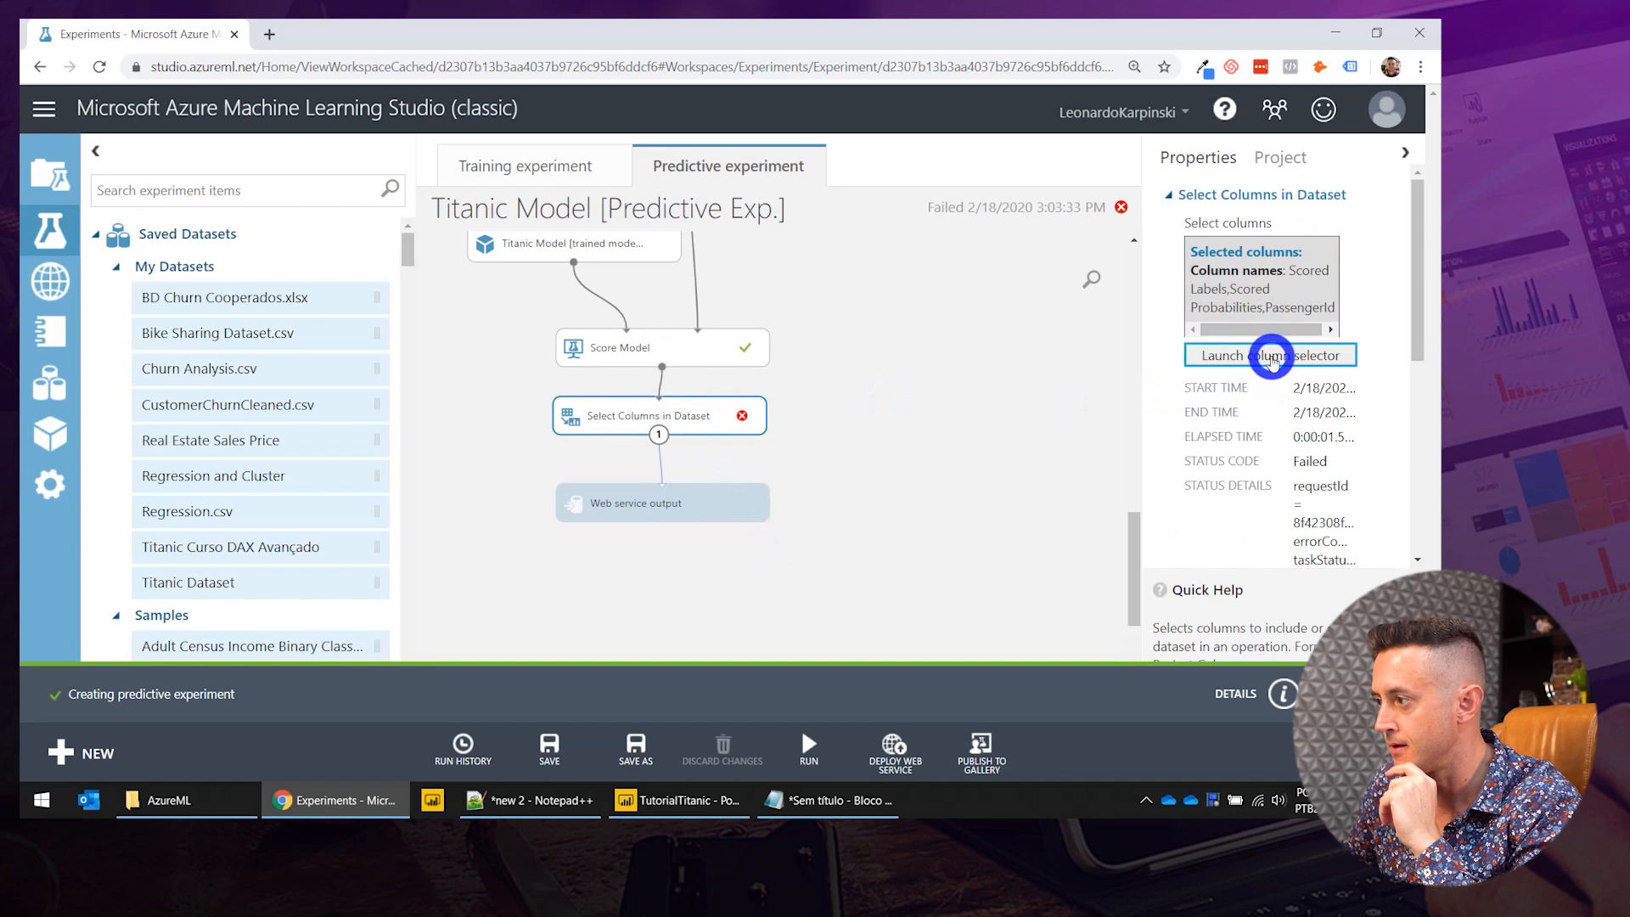
left_click(1271, 356)
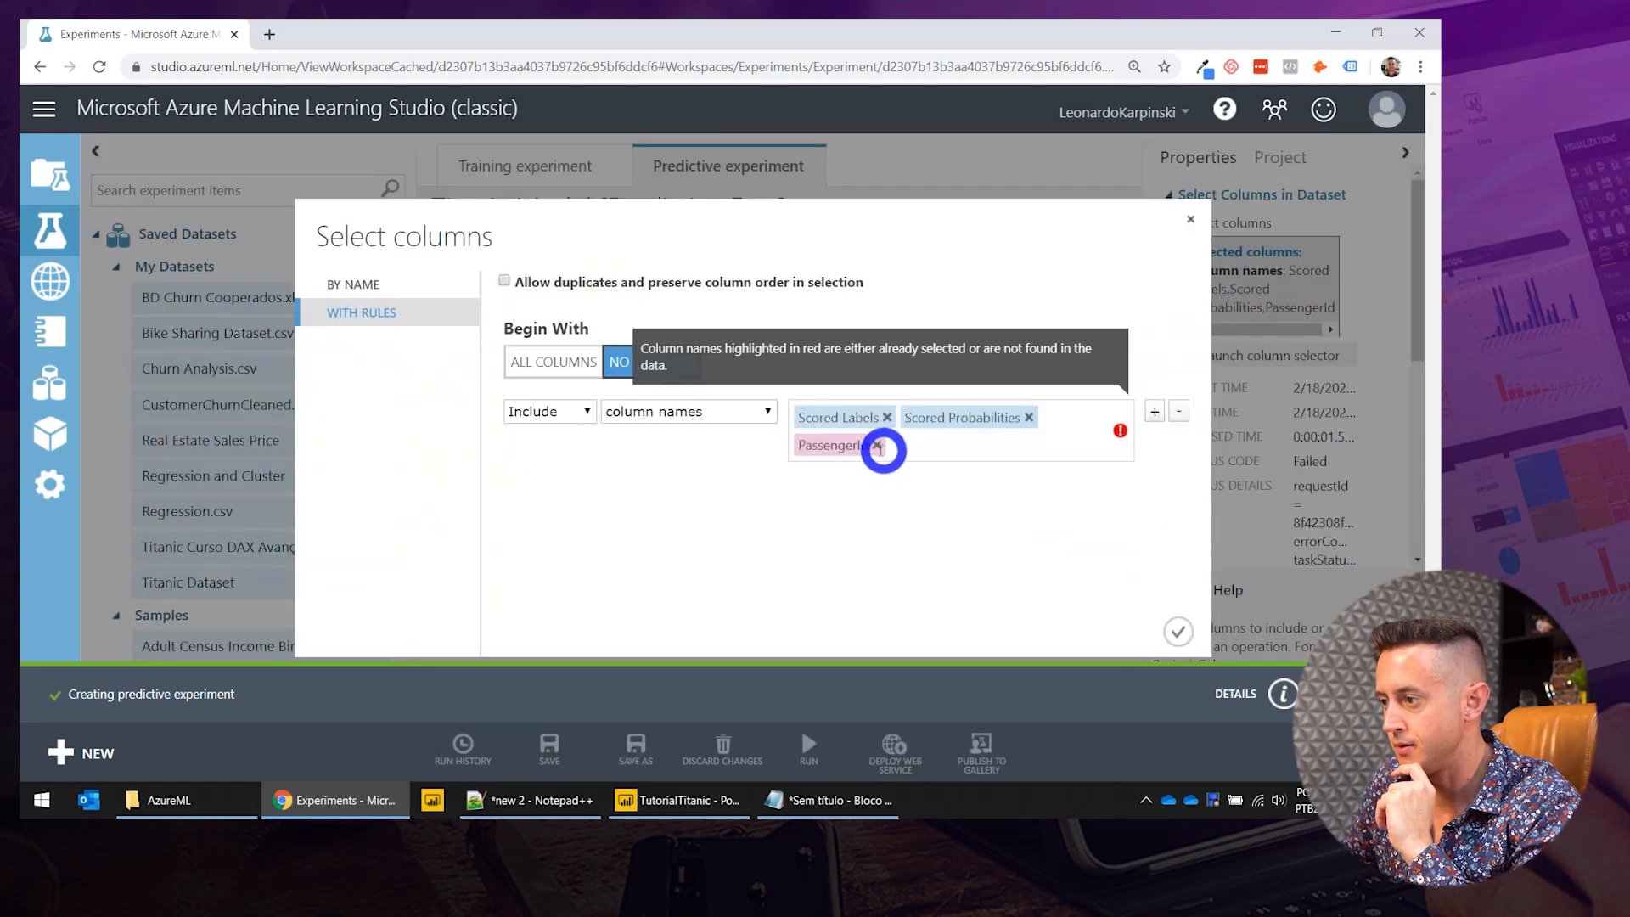
left_click(878, 445)
left_click(1037, 363)
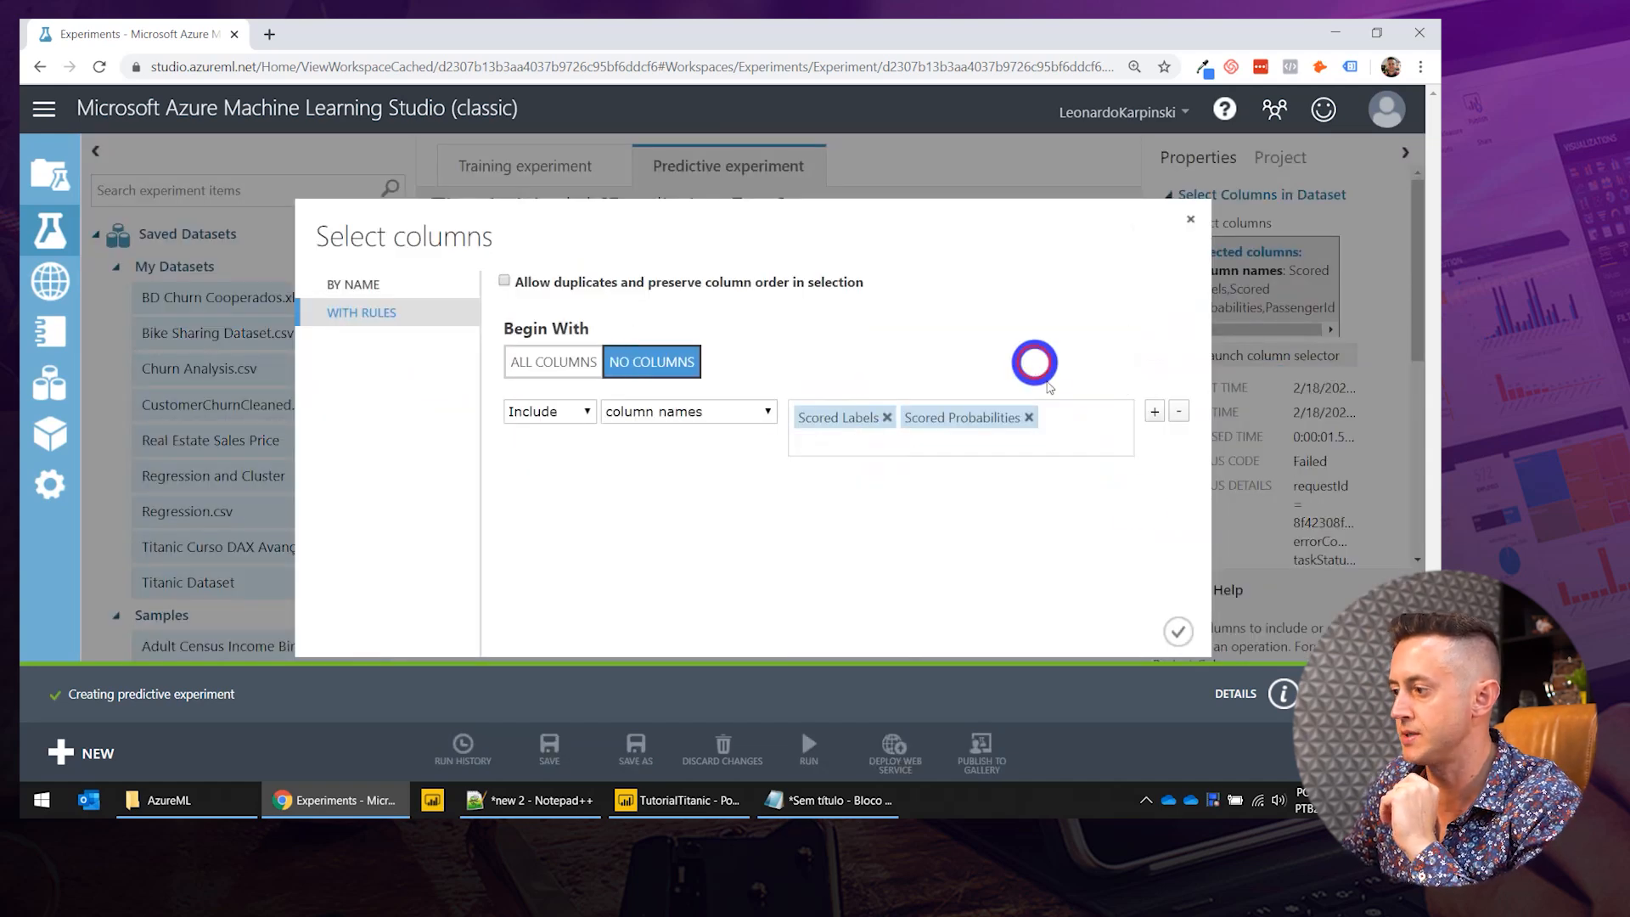
left_click(1178, 631)
left_click(779, 752)
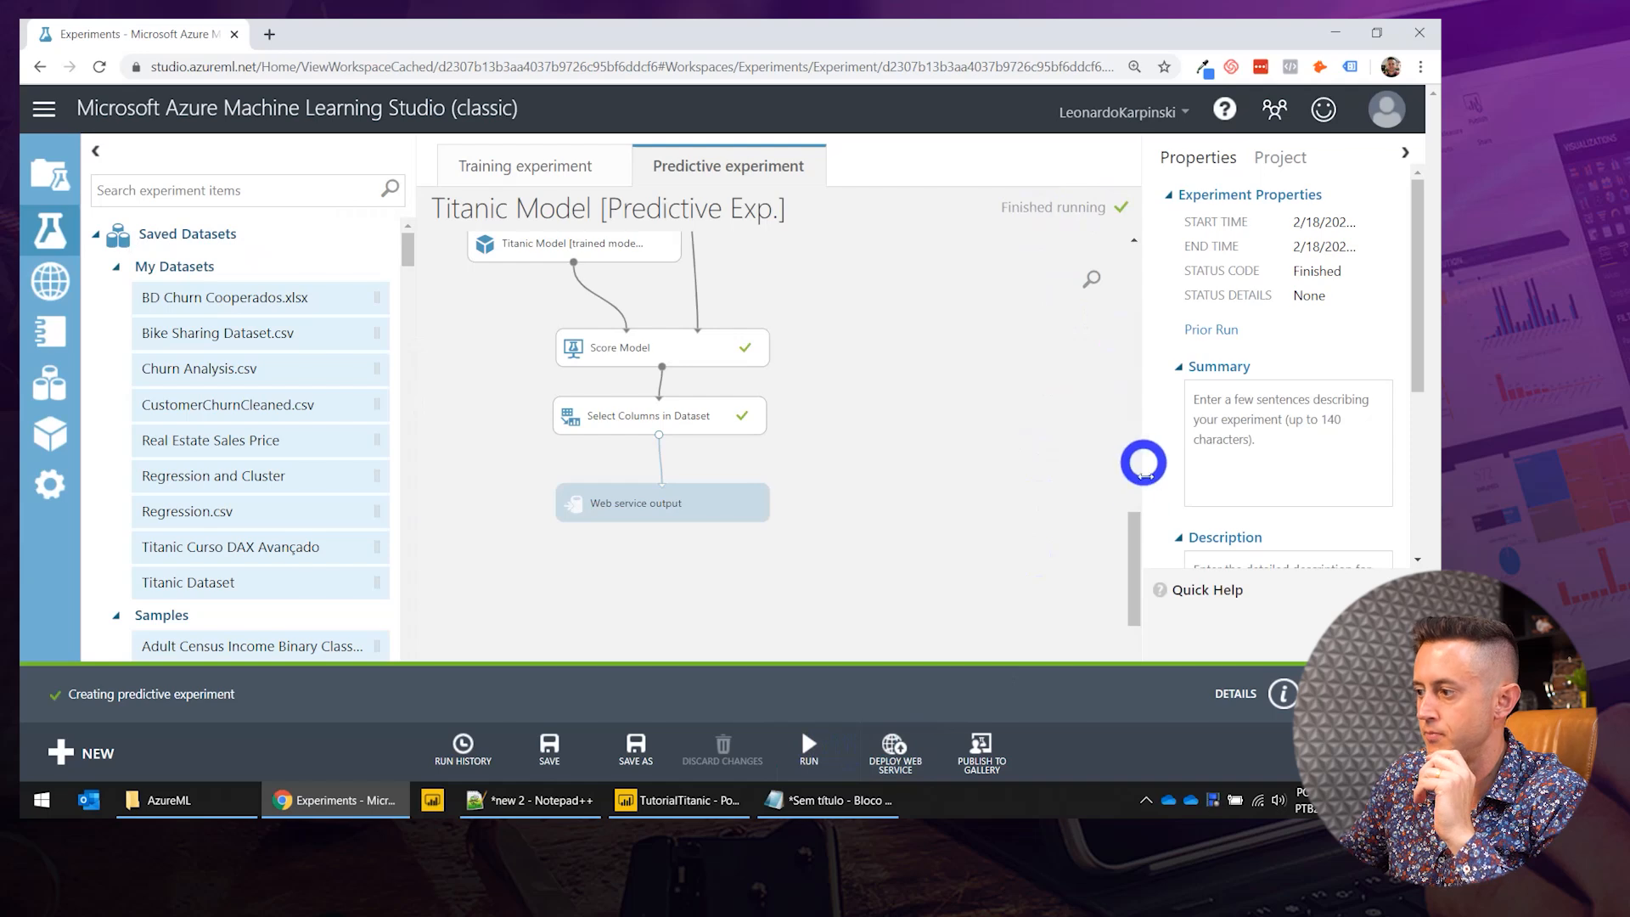
Deploy the predictive experiment as a web service and view its API key.
left_click_drag(1137, 520, 1146, 484)
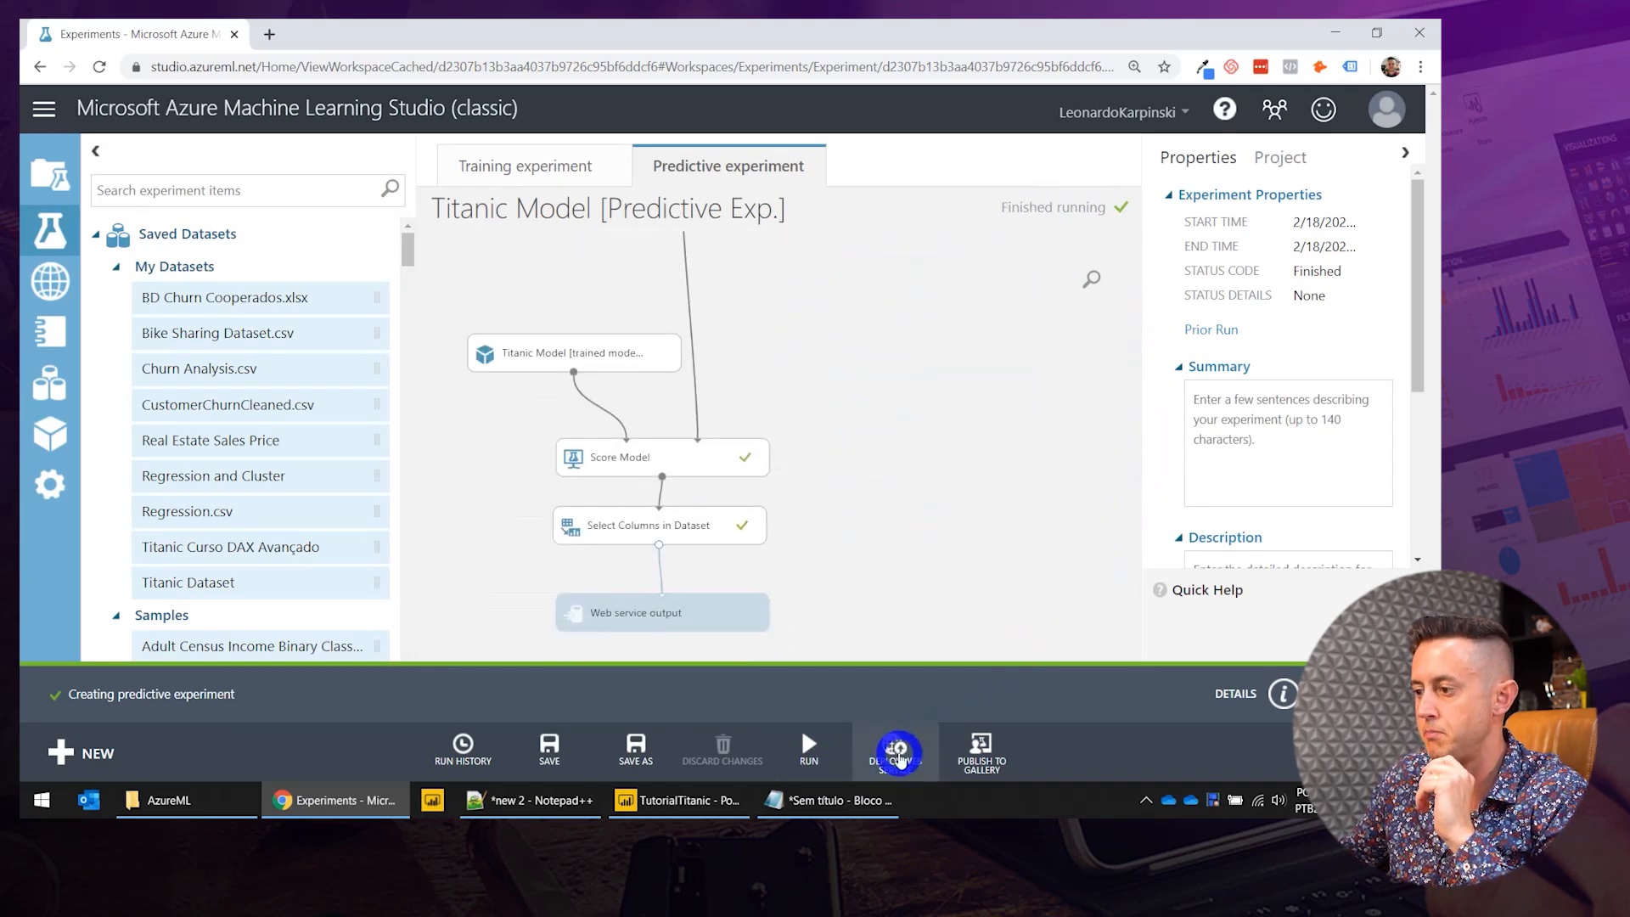
left_click(899, 755)
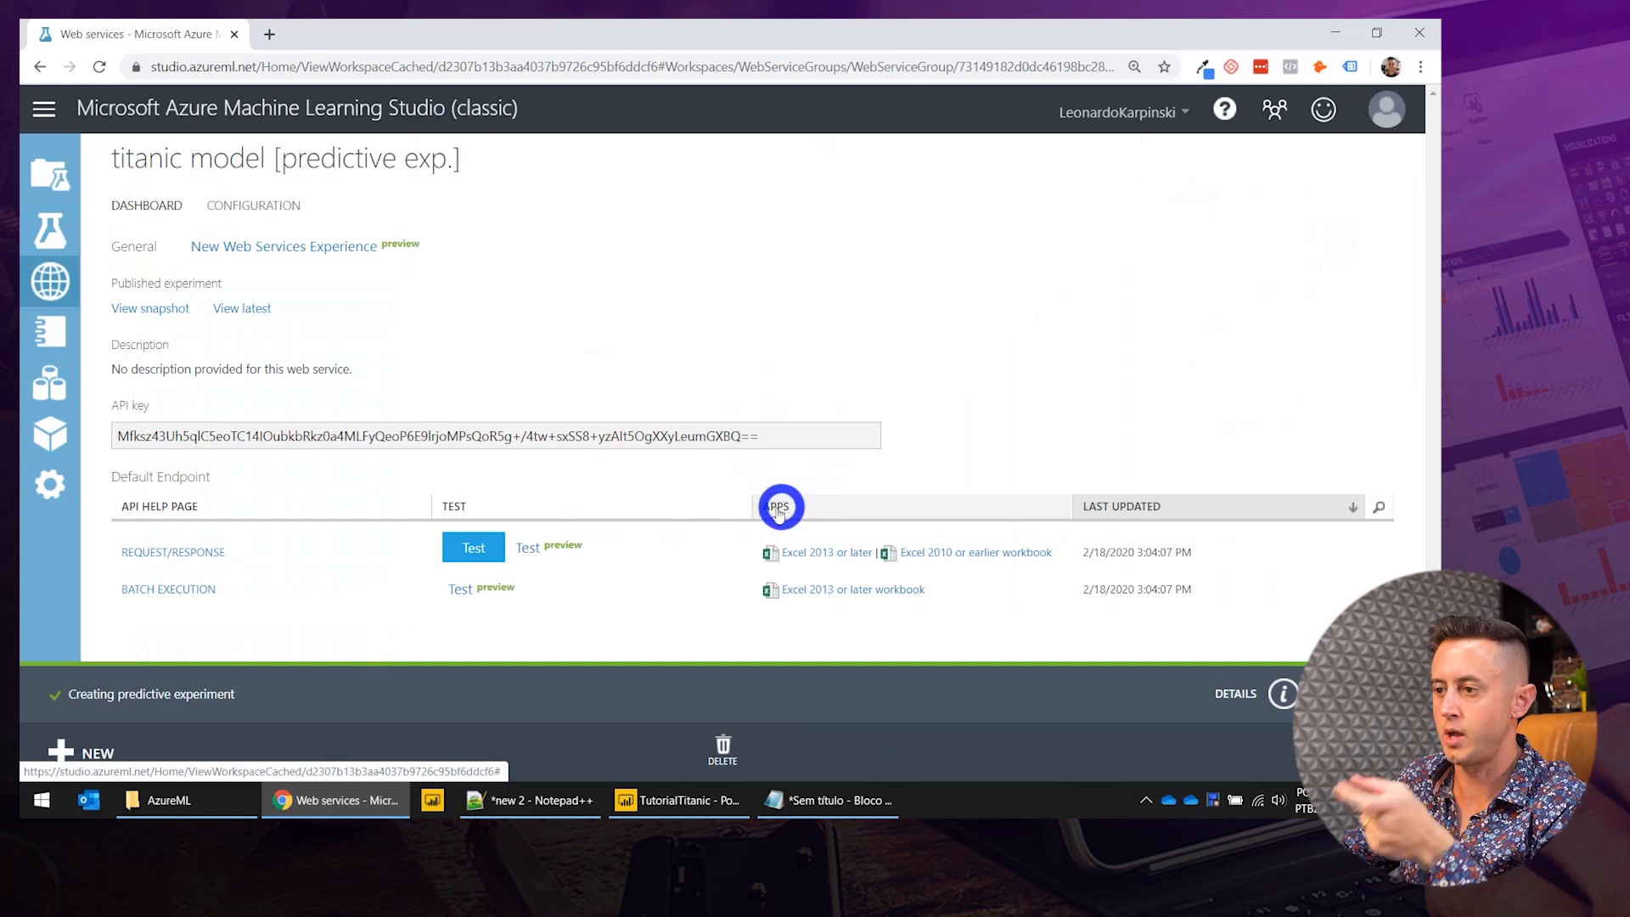
left_click(491, 444)
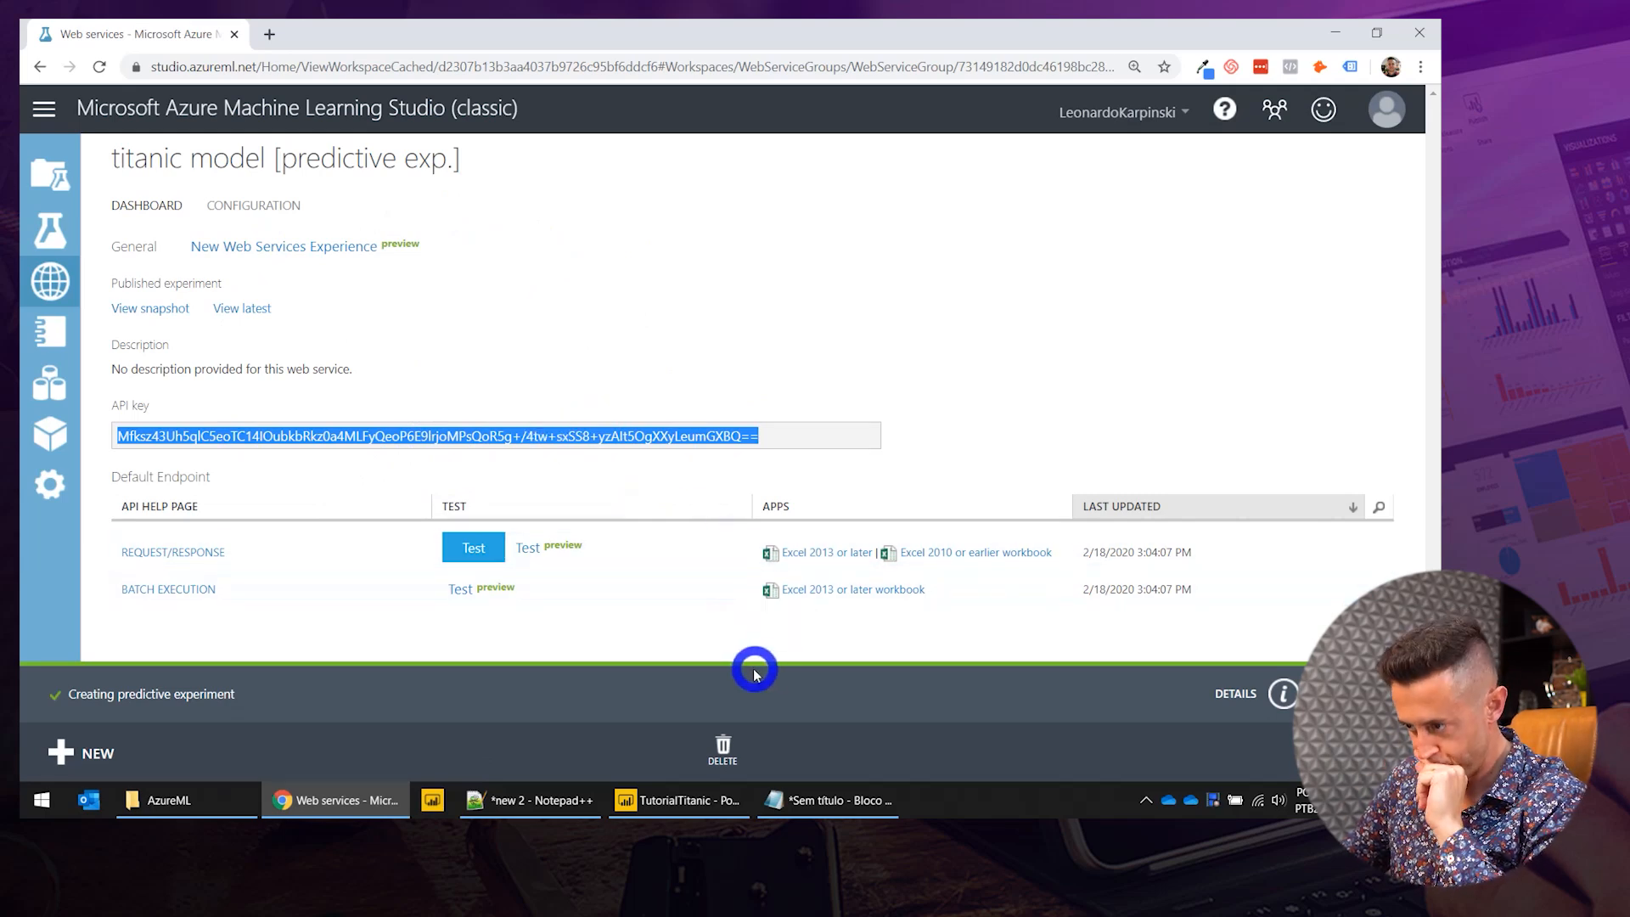
left_click(710, 331)
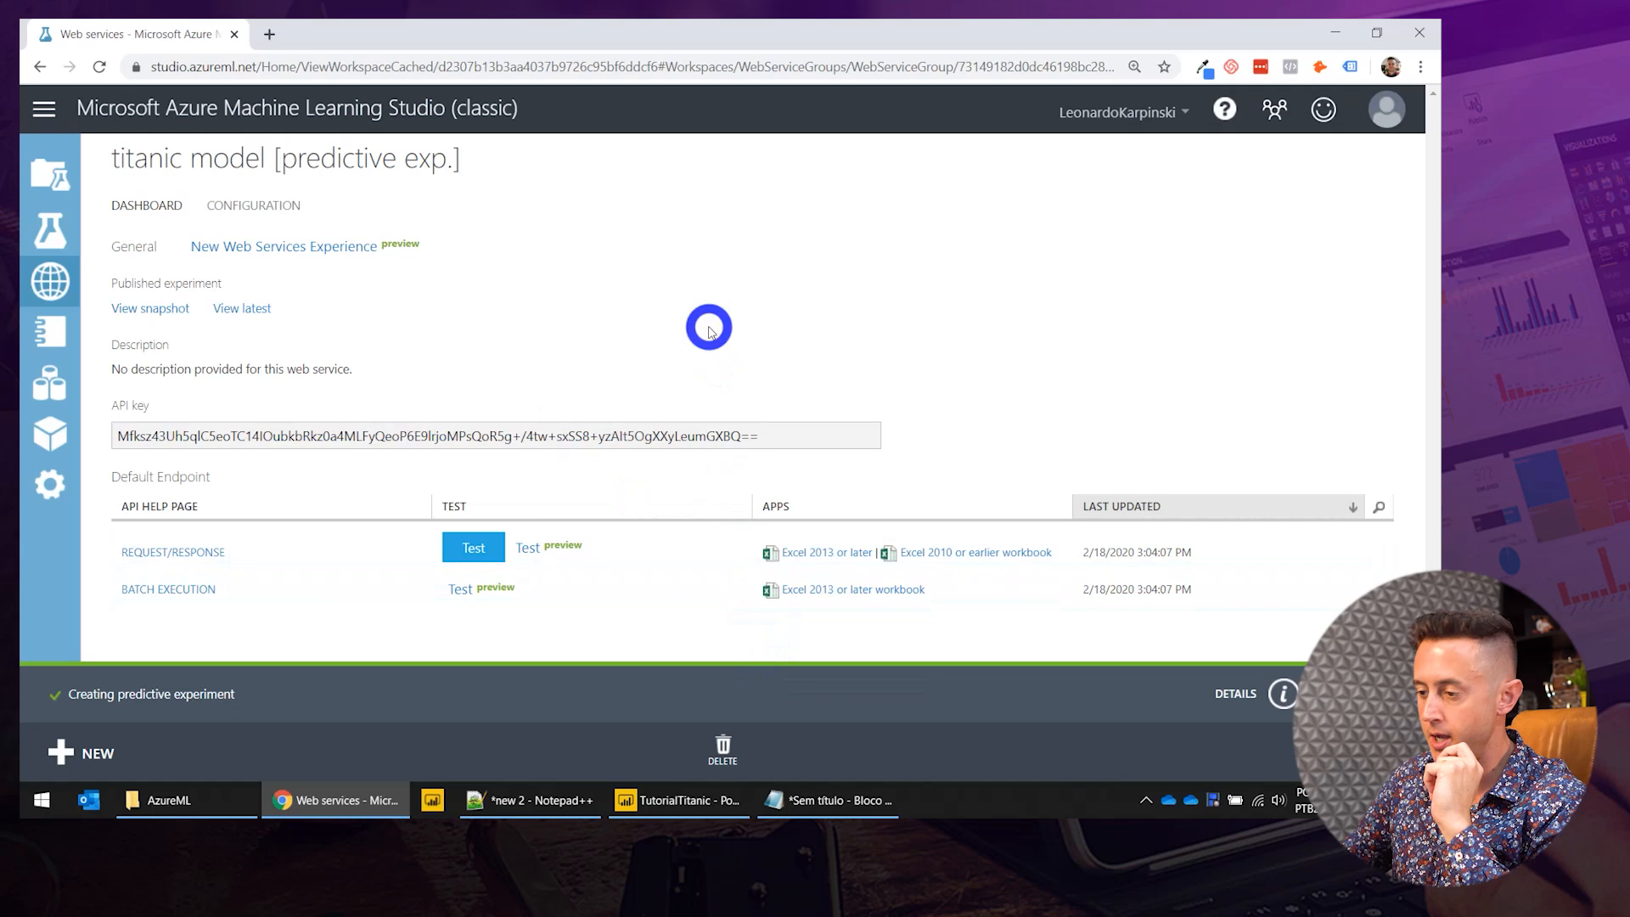
Switch to the TutorialTitanic report in Power BI Desktop.
left_click(686, 807)
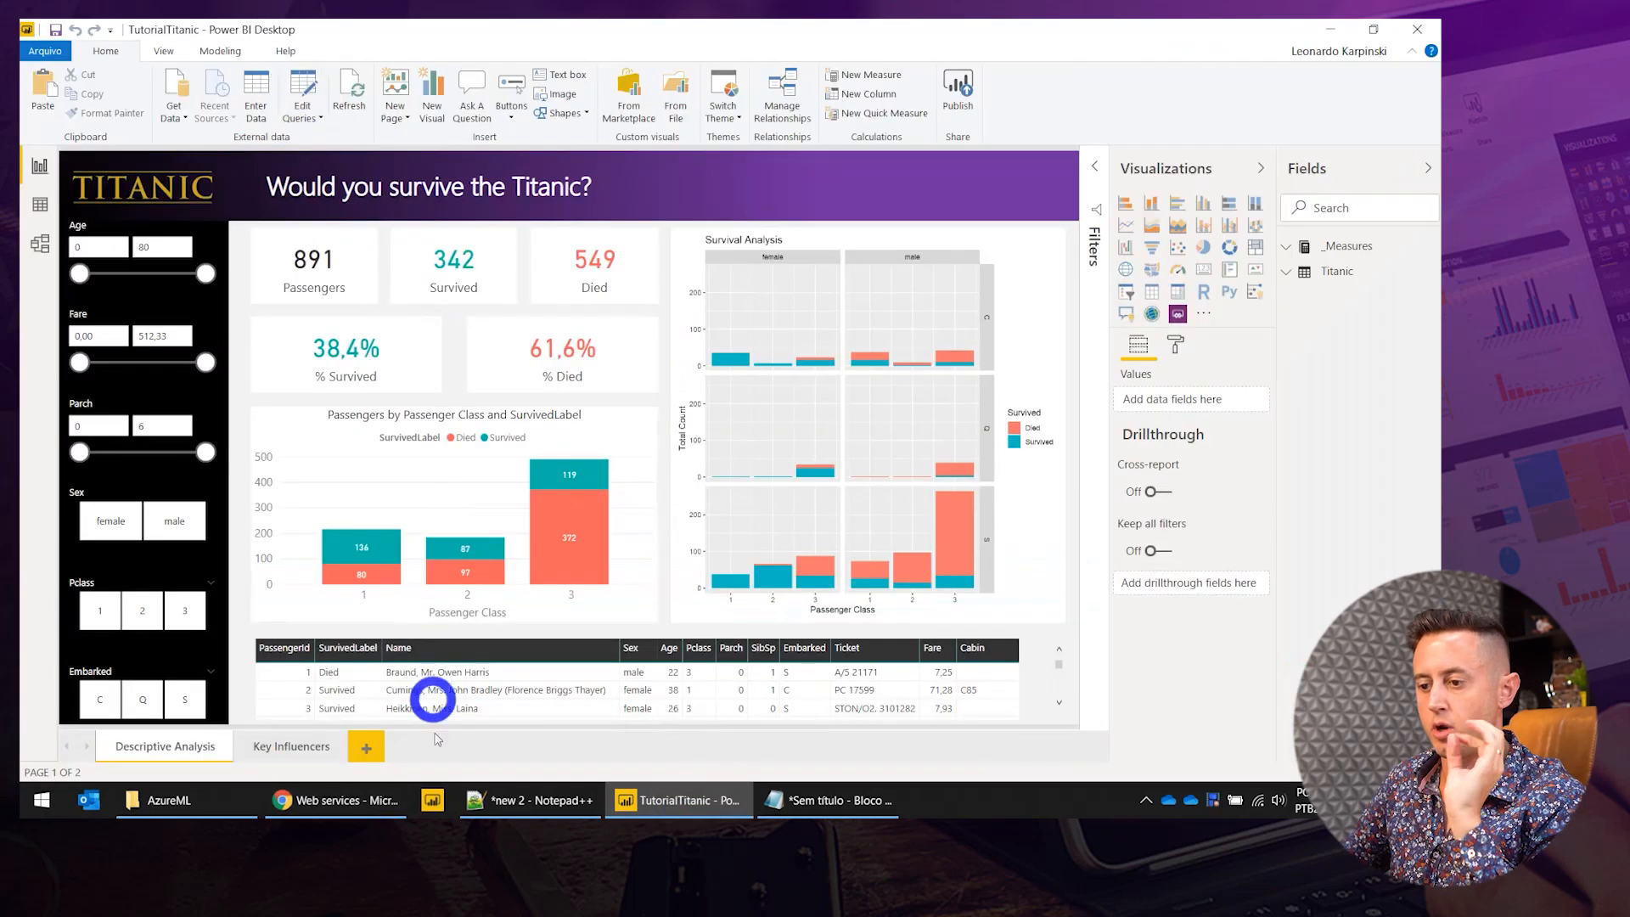
mouse_move(211, 809)
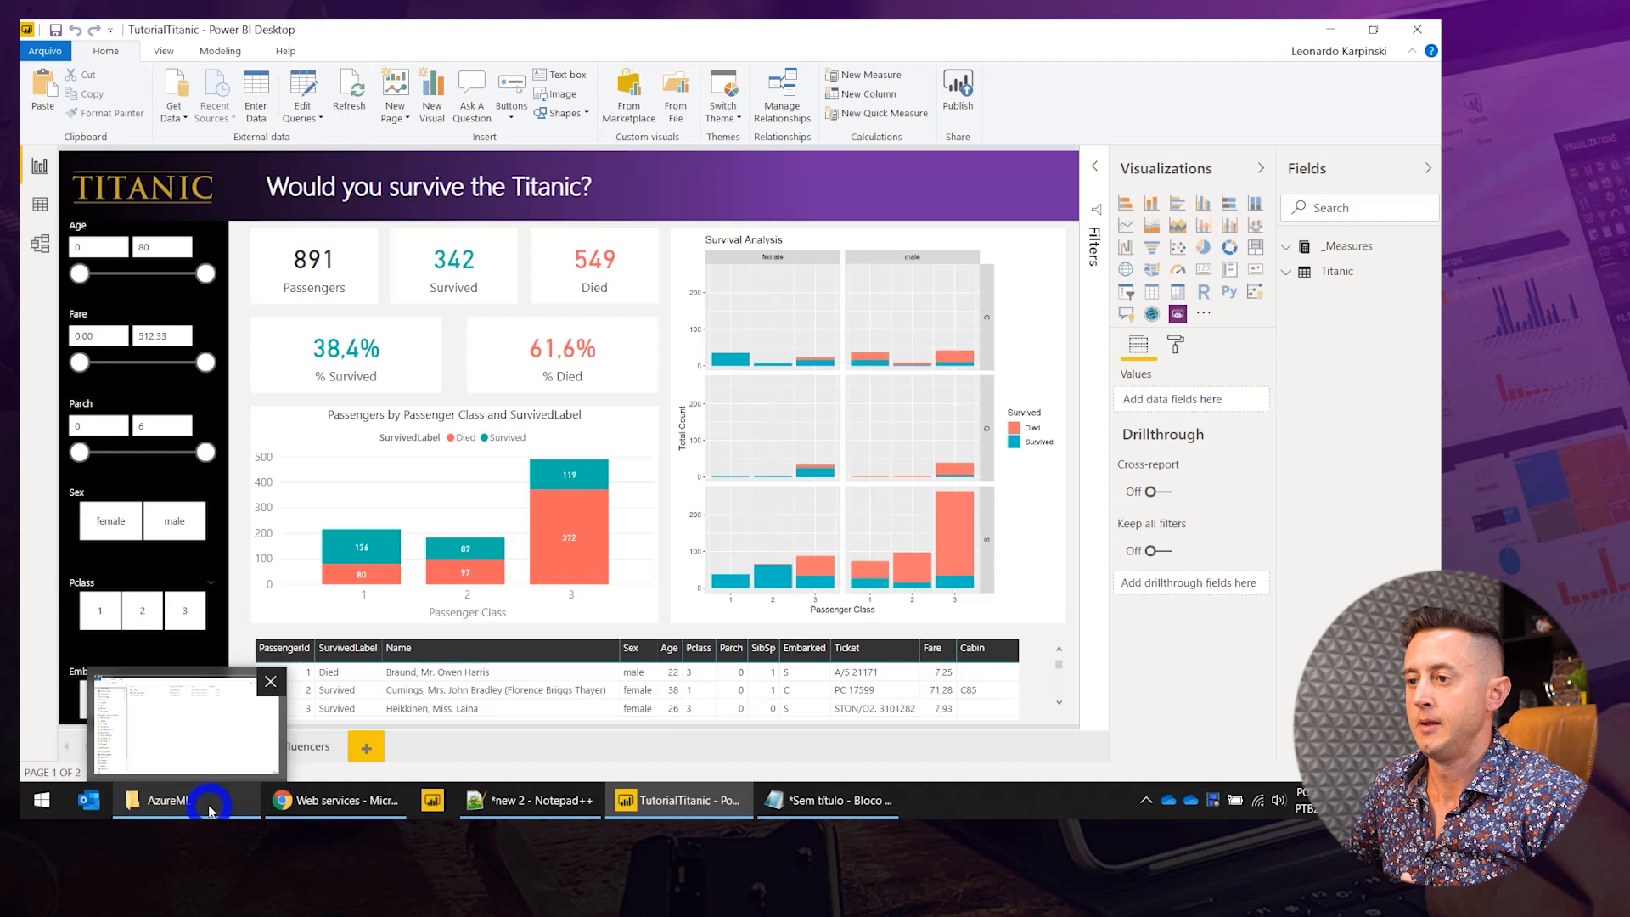
Import titanic_newdata.csv from the AzureML folder as a Text/CSV source and open it for transformation in Power Query Editor.
left_click(177, 79)
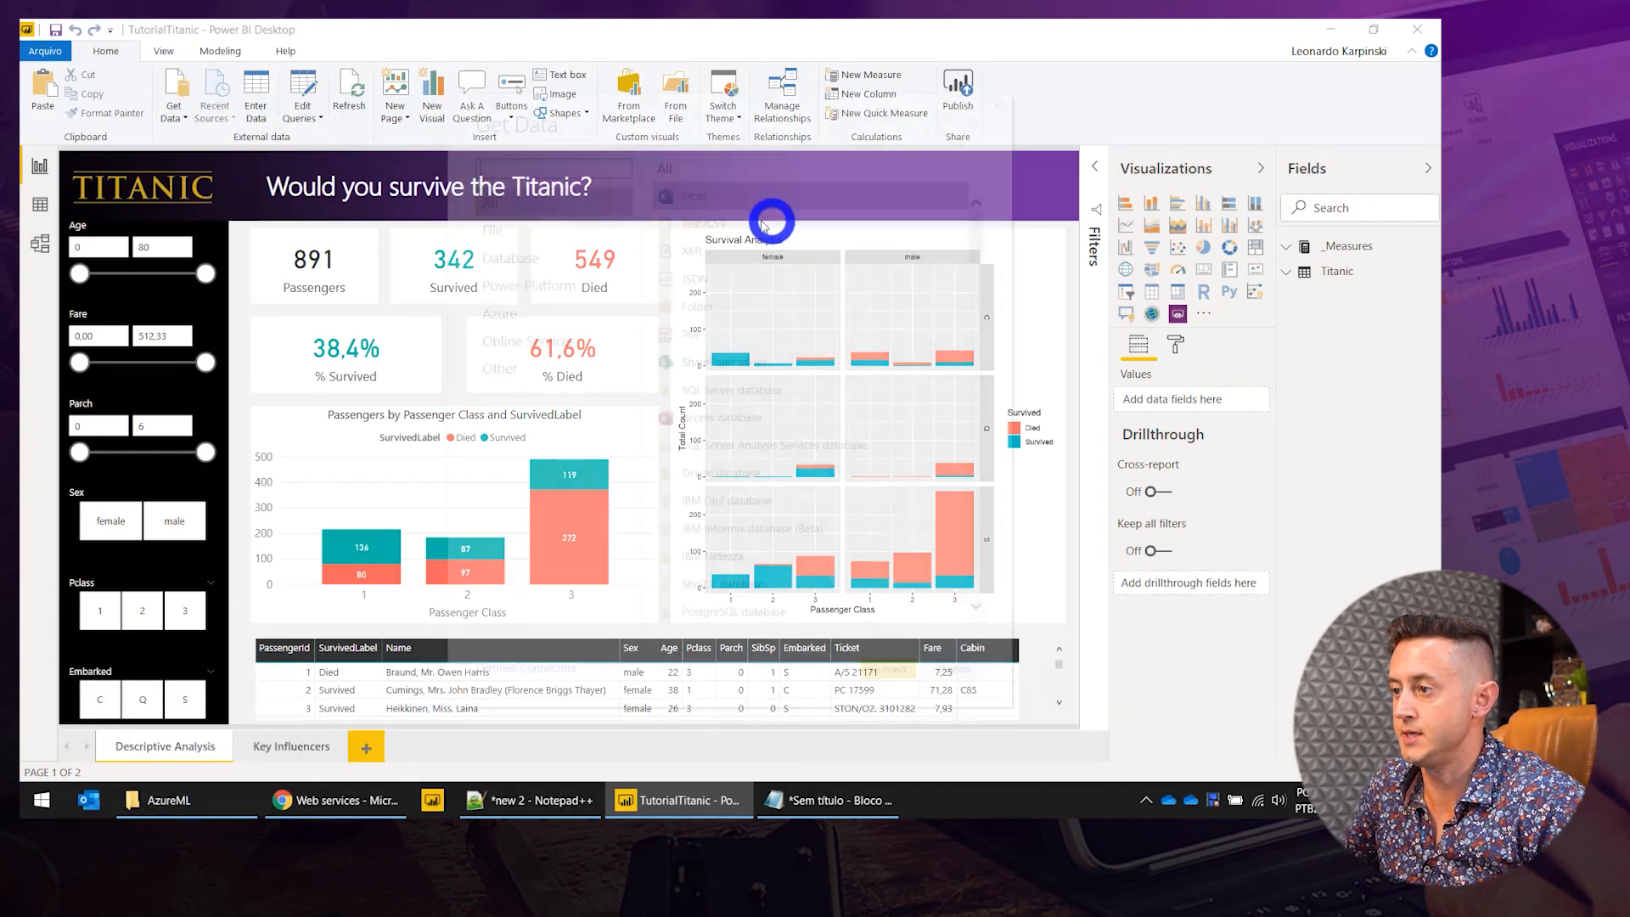
left_click(741, 223)
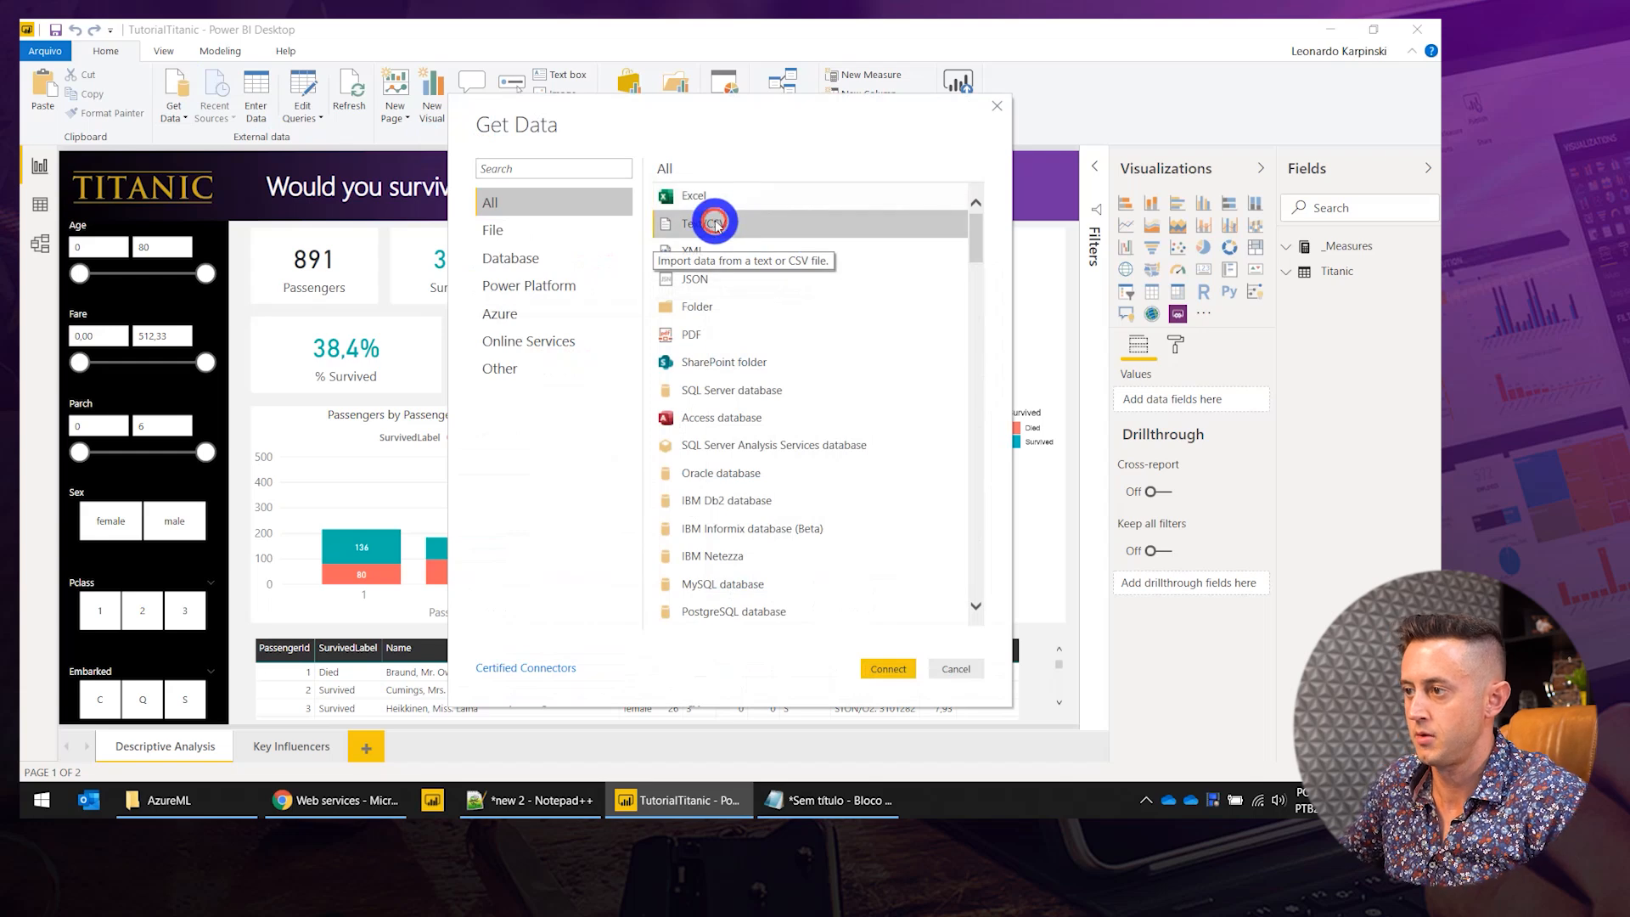
double_click(714, 222)
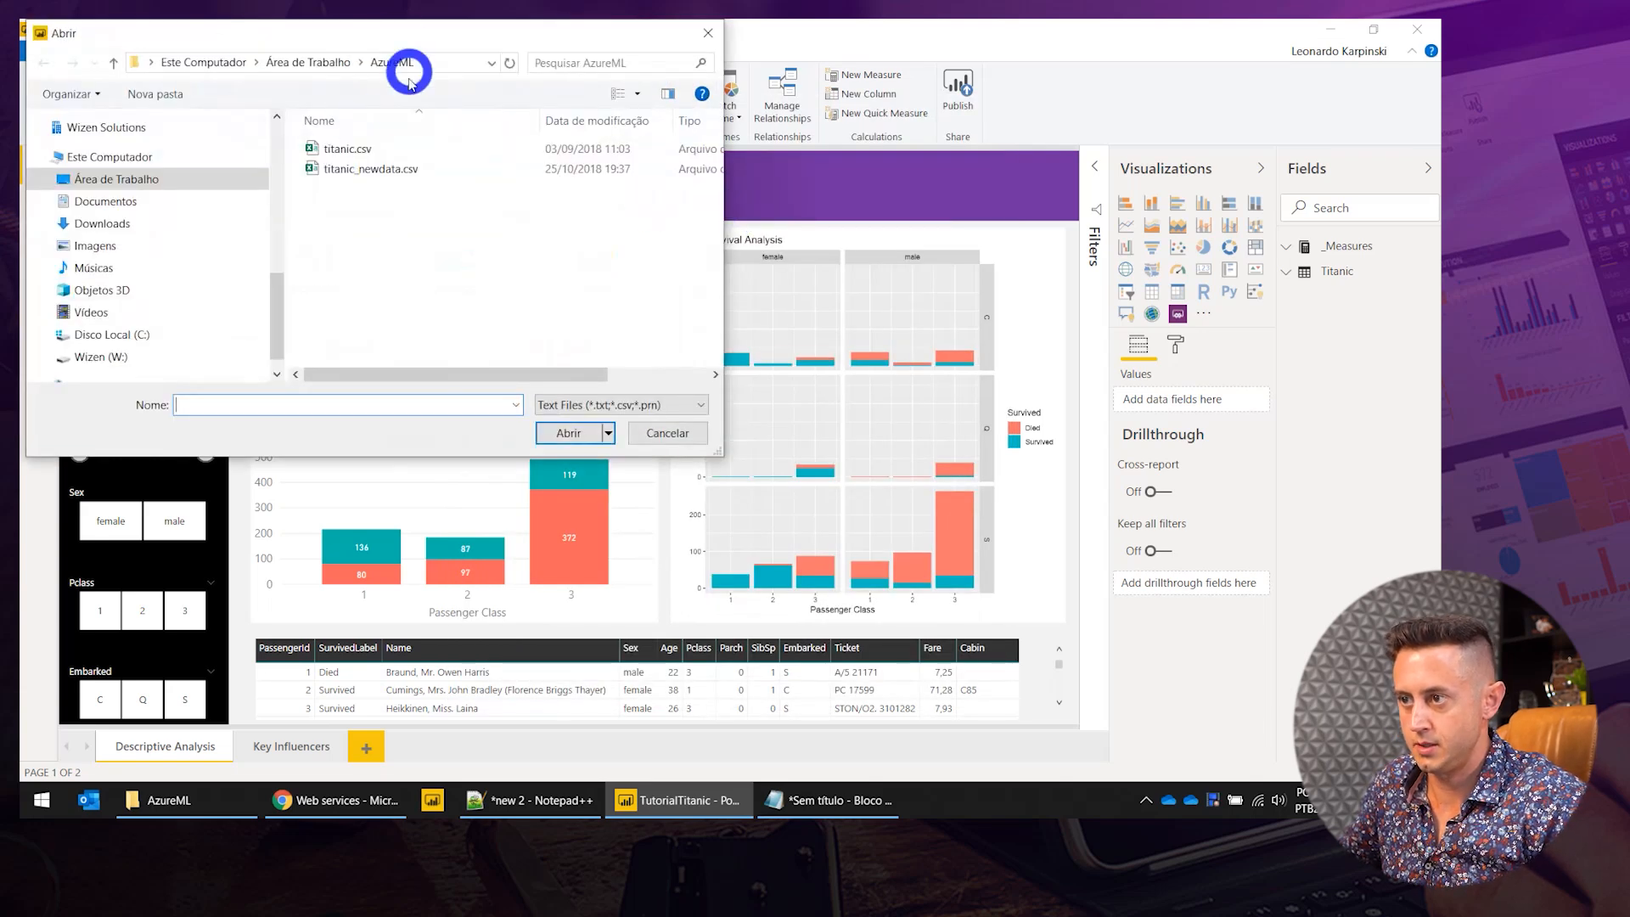
left_click(355, 170)
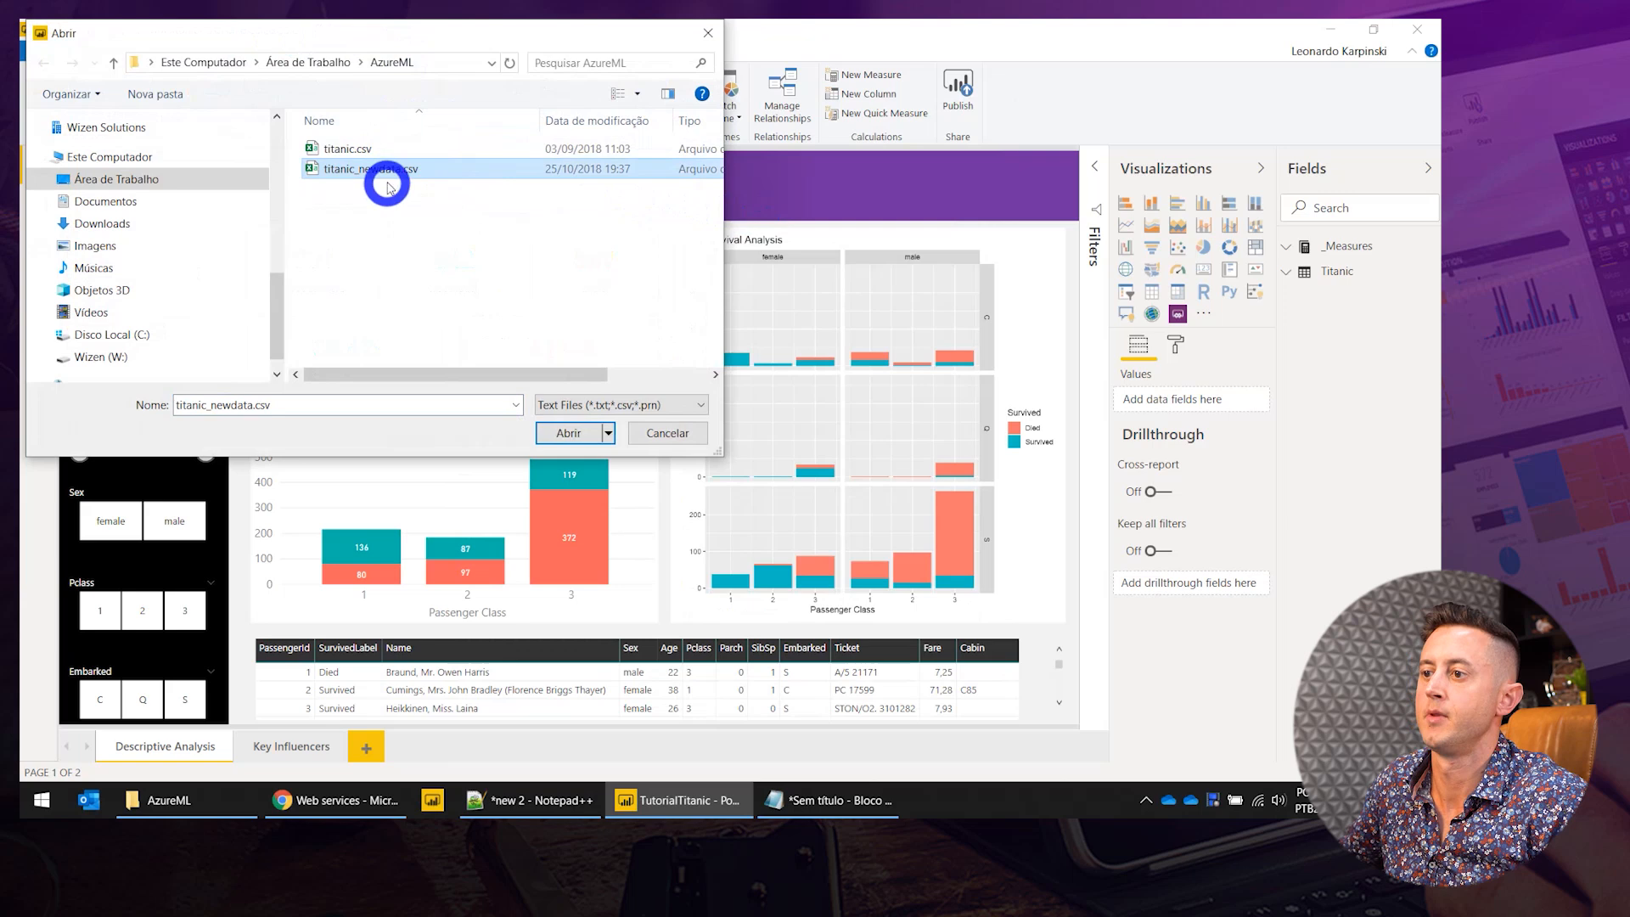
left_click(569, 434)
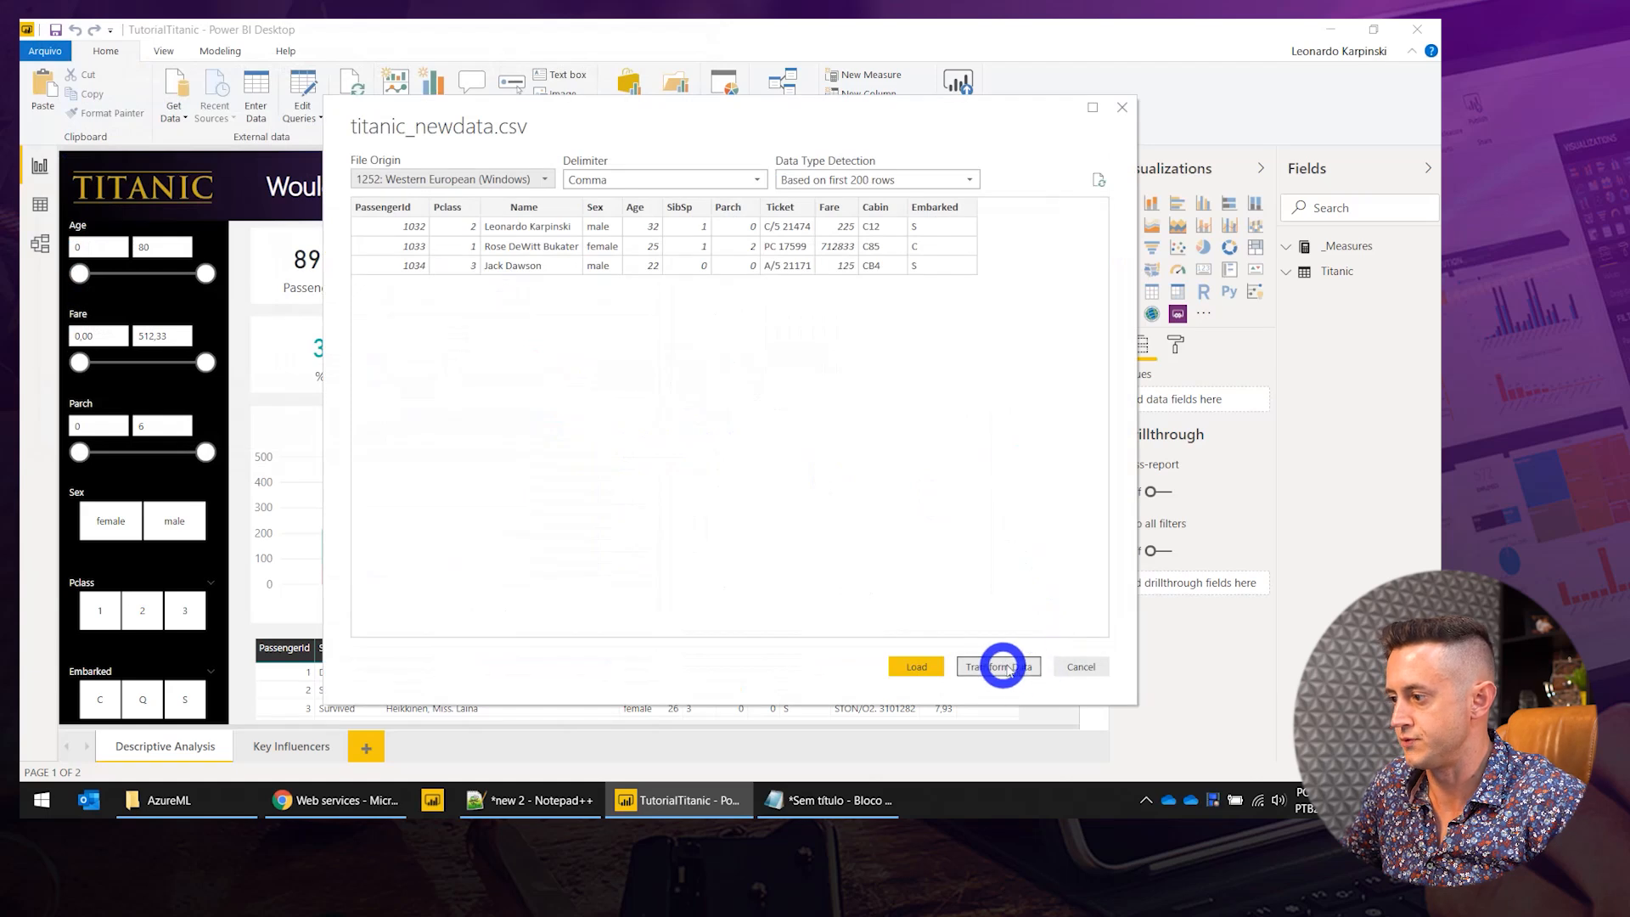
left_click(1002, 667)
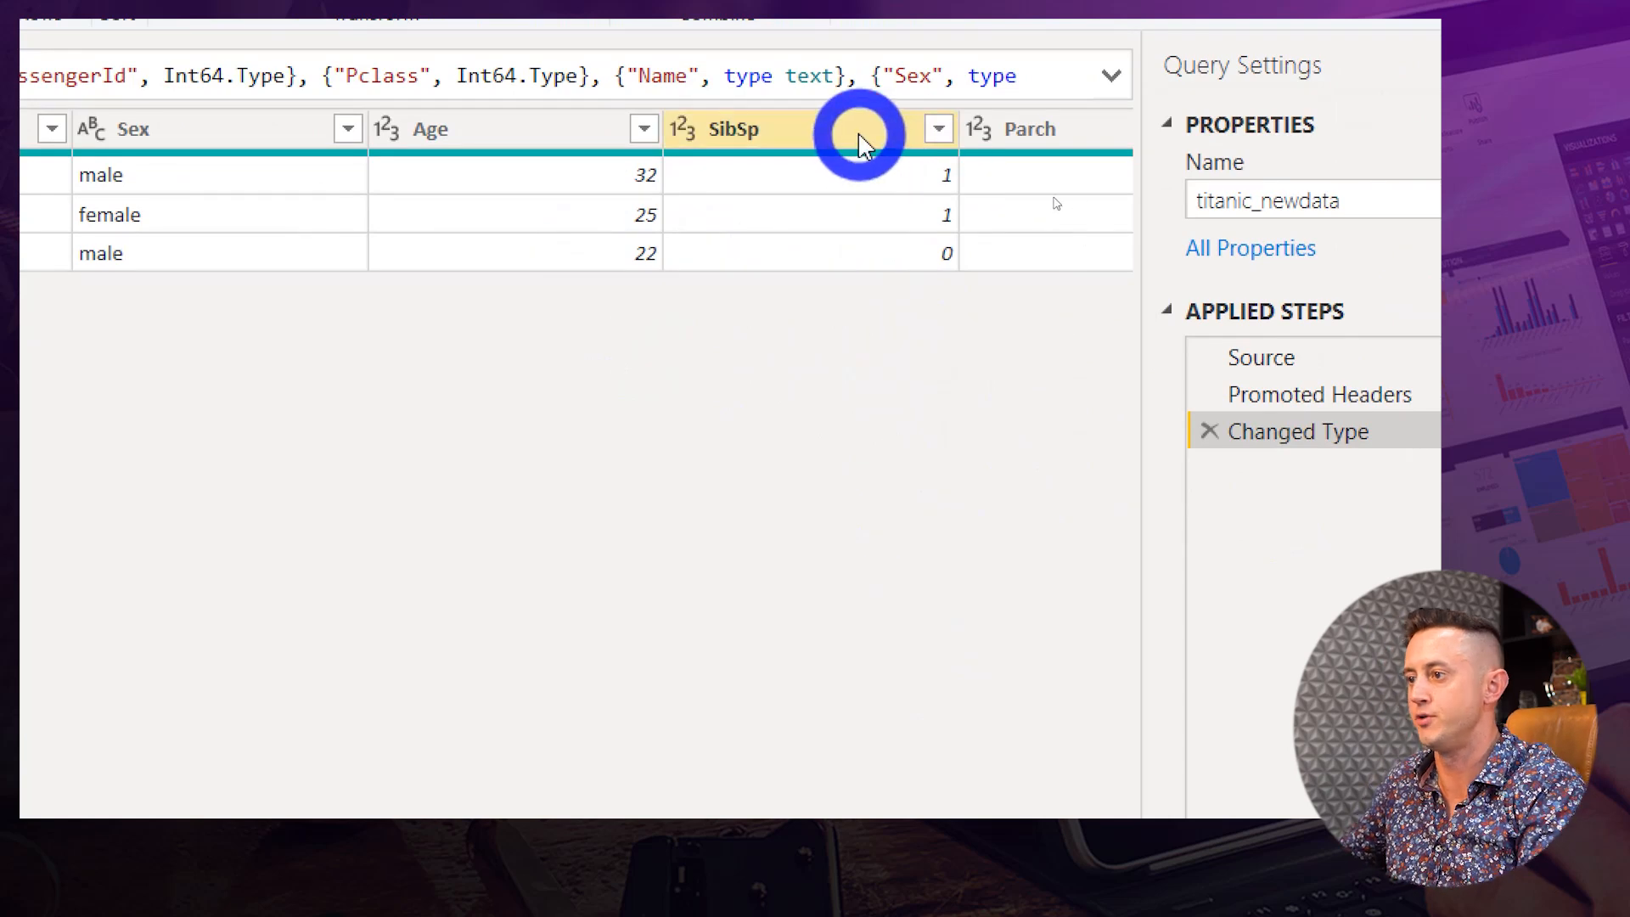
Examine the remaining columns of the titanic_newdata query from SibSp through Embarked.
left_click(863, 191)
key("Right")
key("Right")
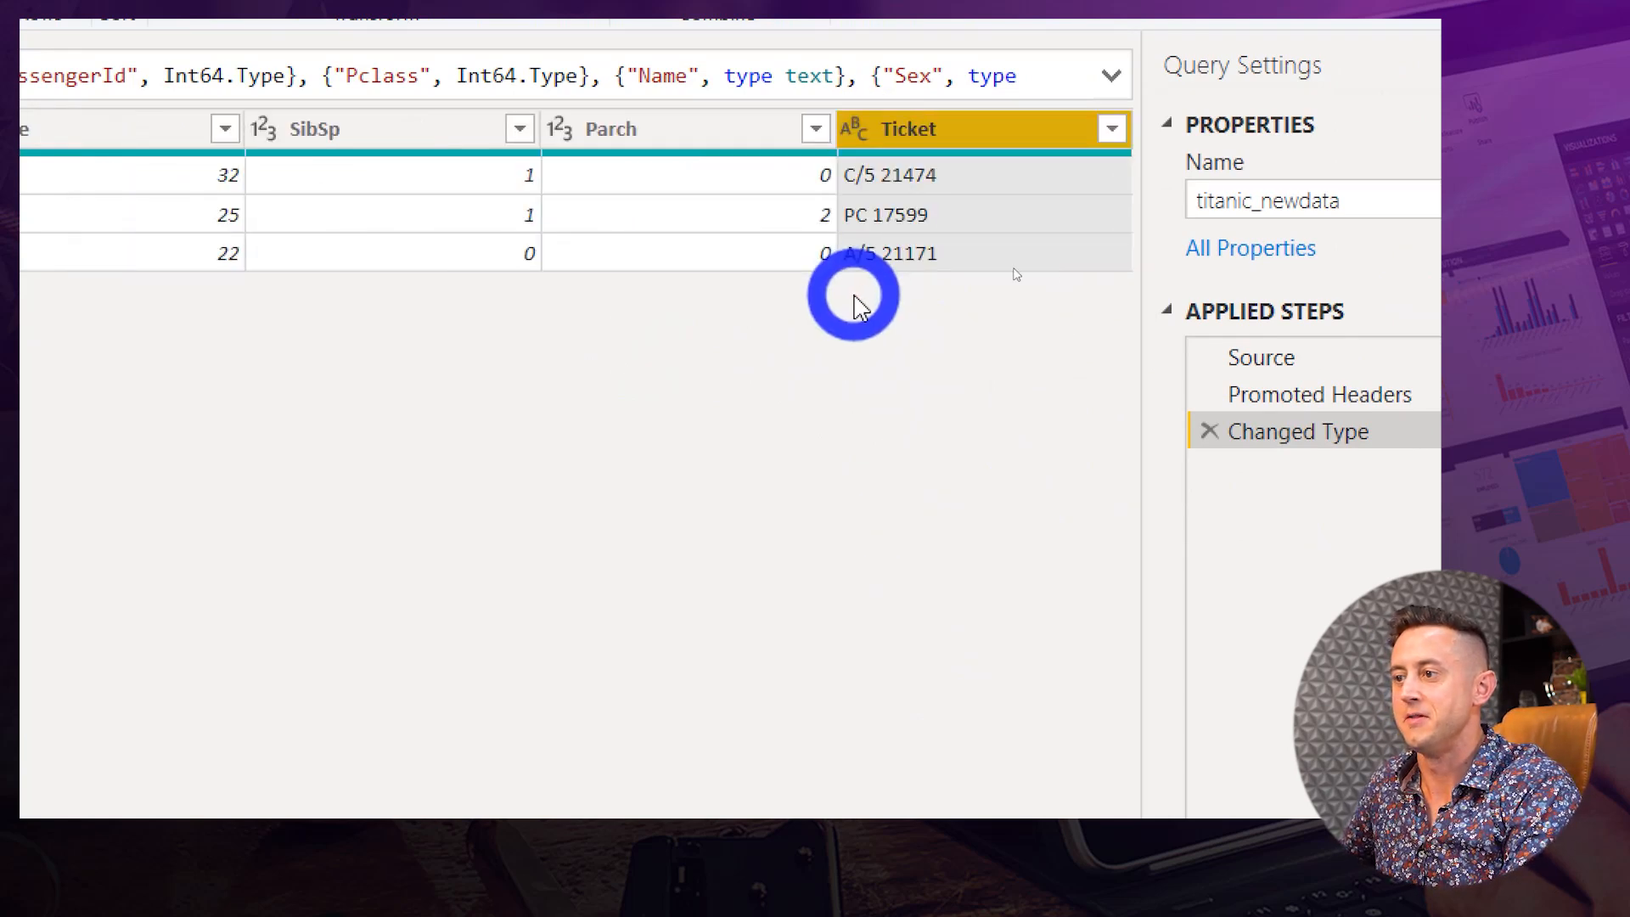
key("Right")
key("Right")
key("Right")
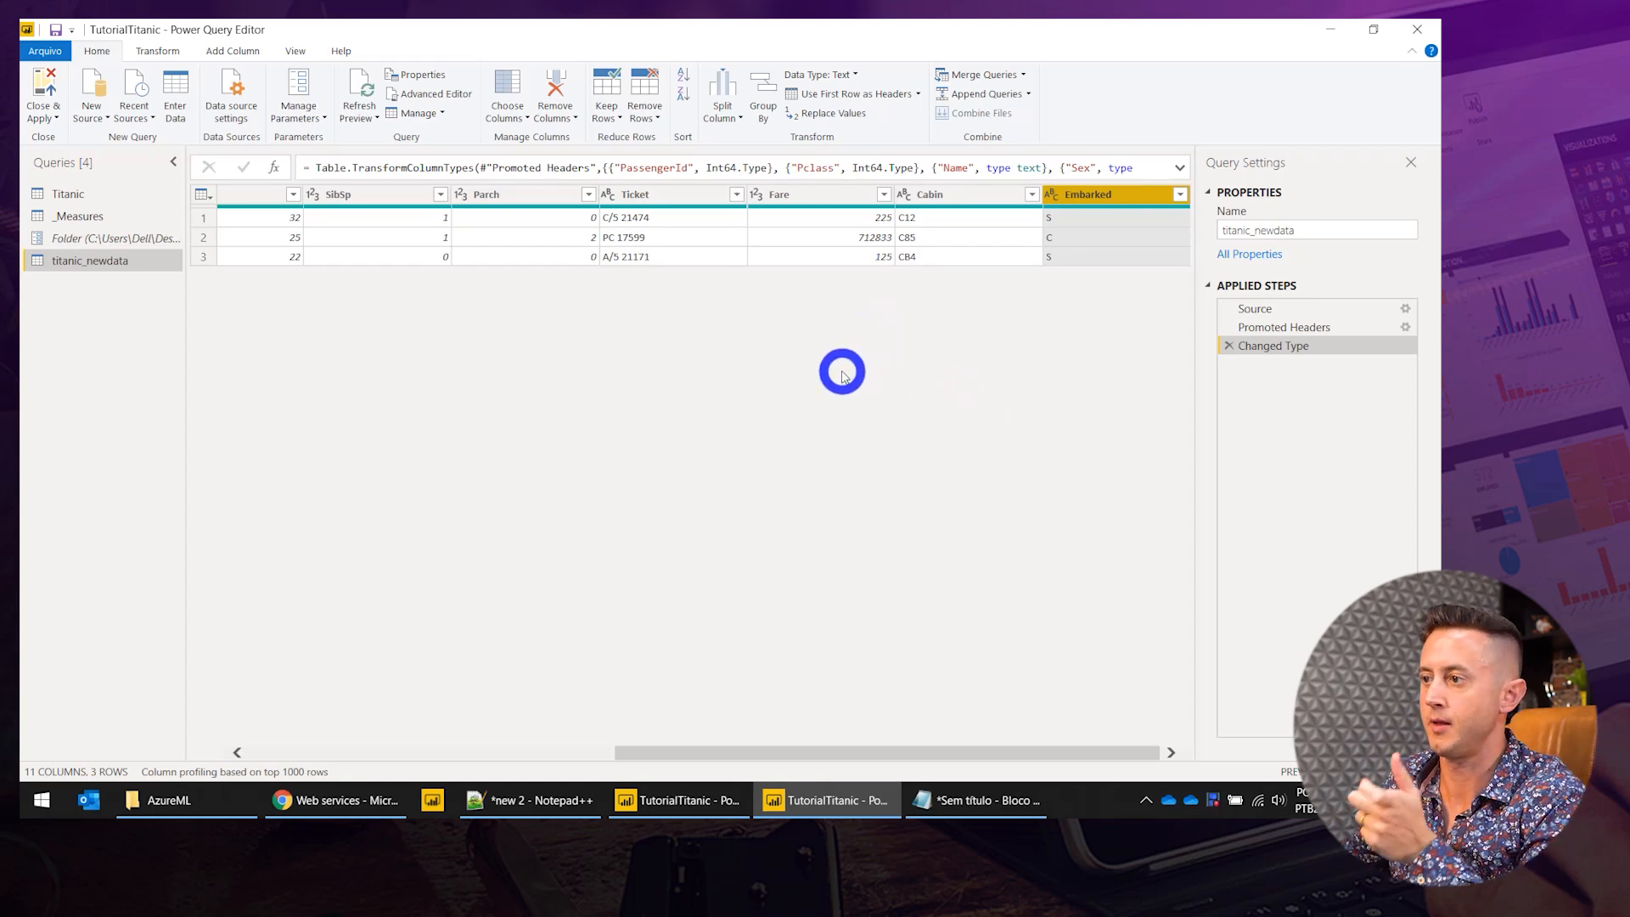
Enable the AI Insights function browser preview feature in the global options.
left_click(49, 52)
left_click(55, 51)
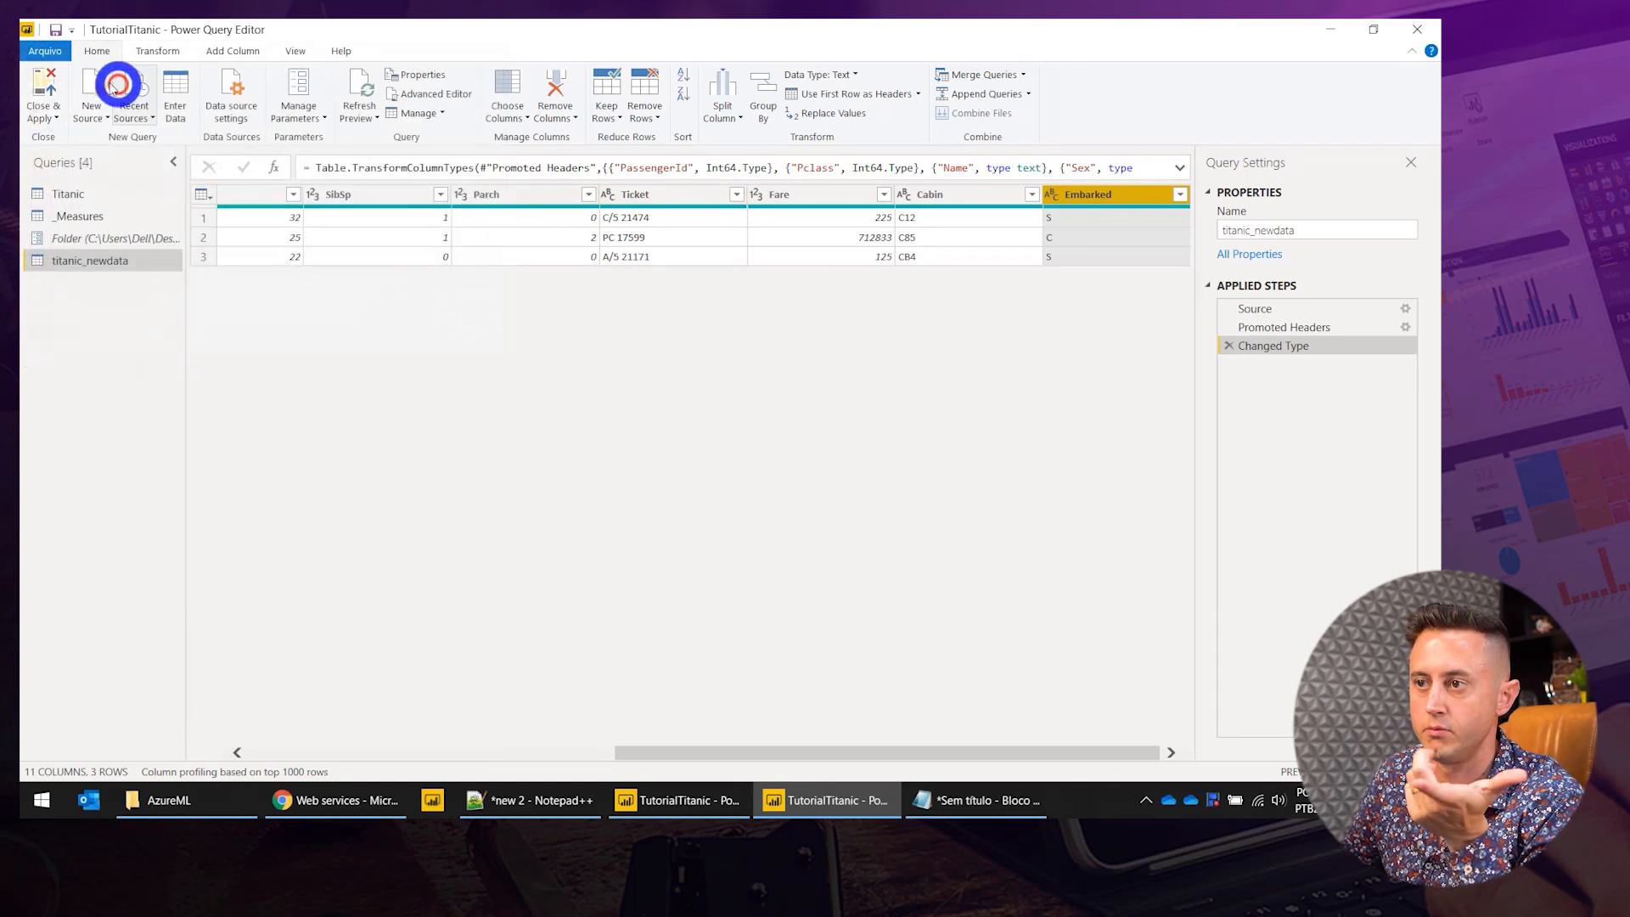
left_click(41, 55)
mouse_move(85, 293)
left_click(247, 105)
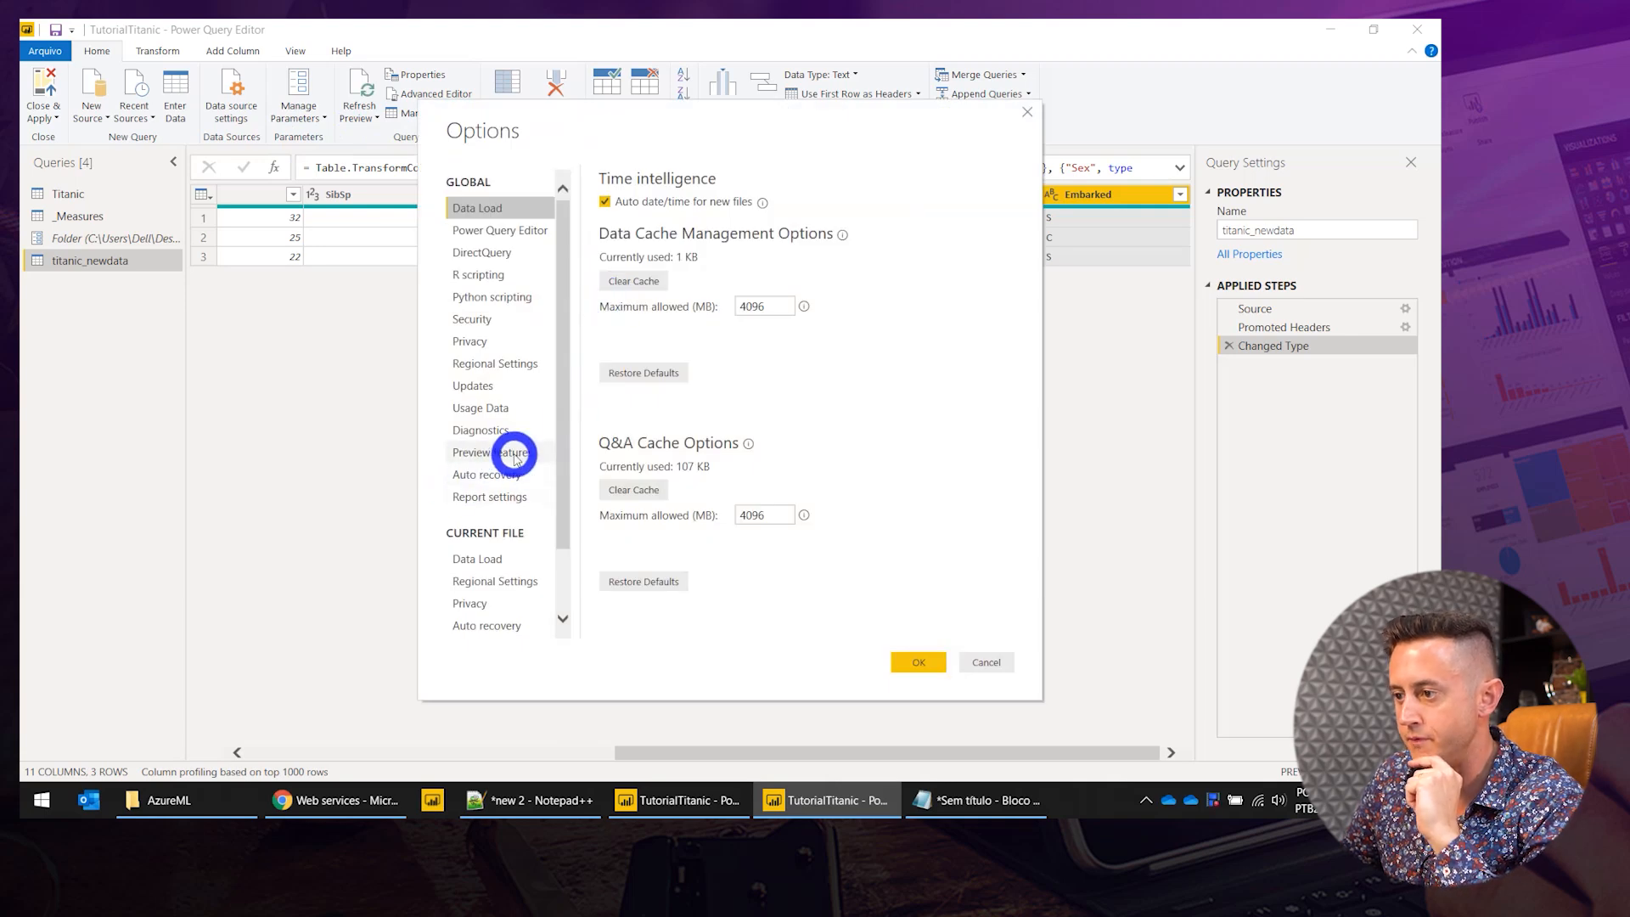
left_click(499, 455)
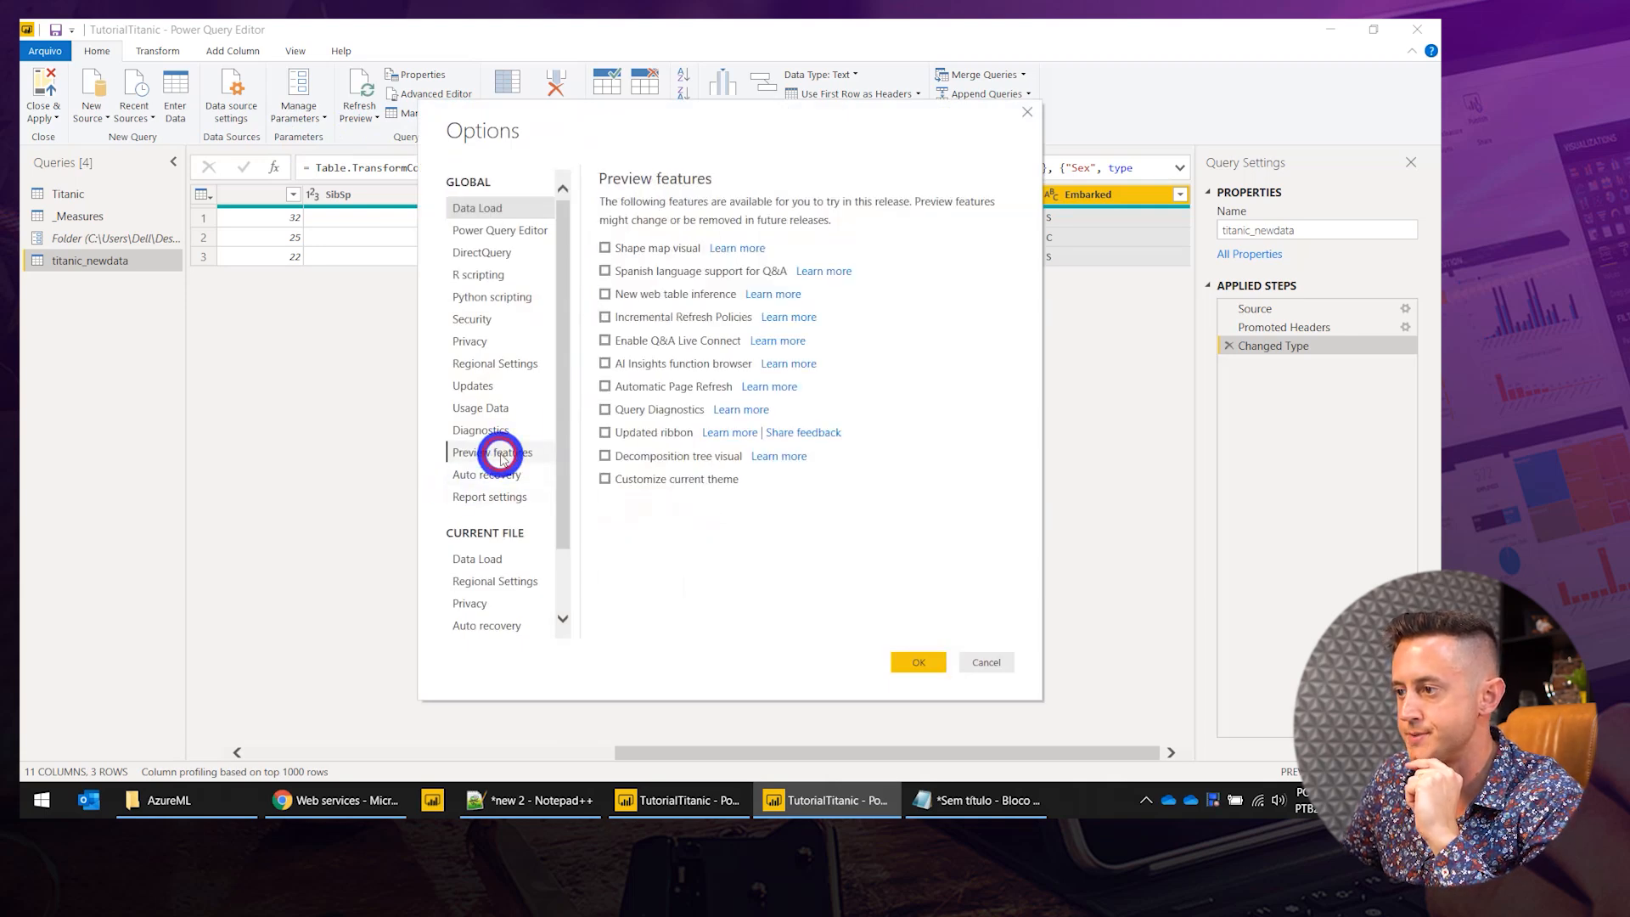
left_click(627, 366)
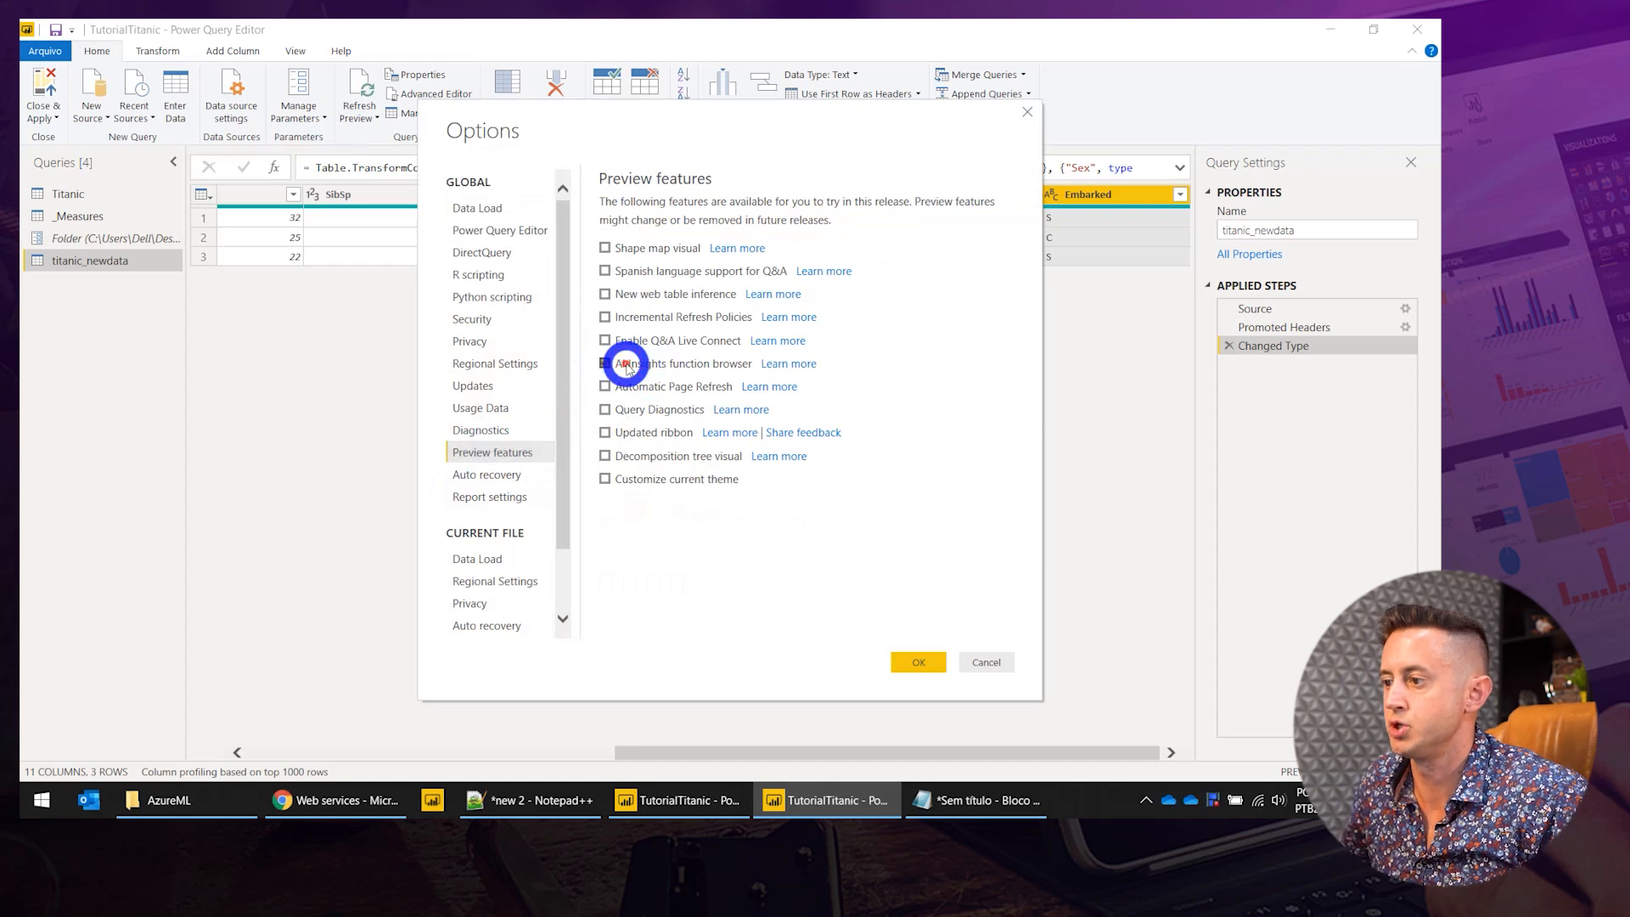
left_click(924, 662)
left_click(881, 456)
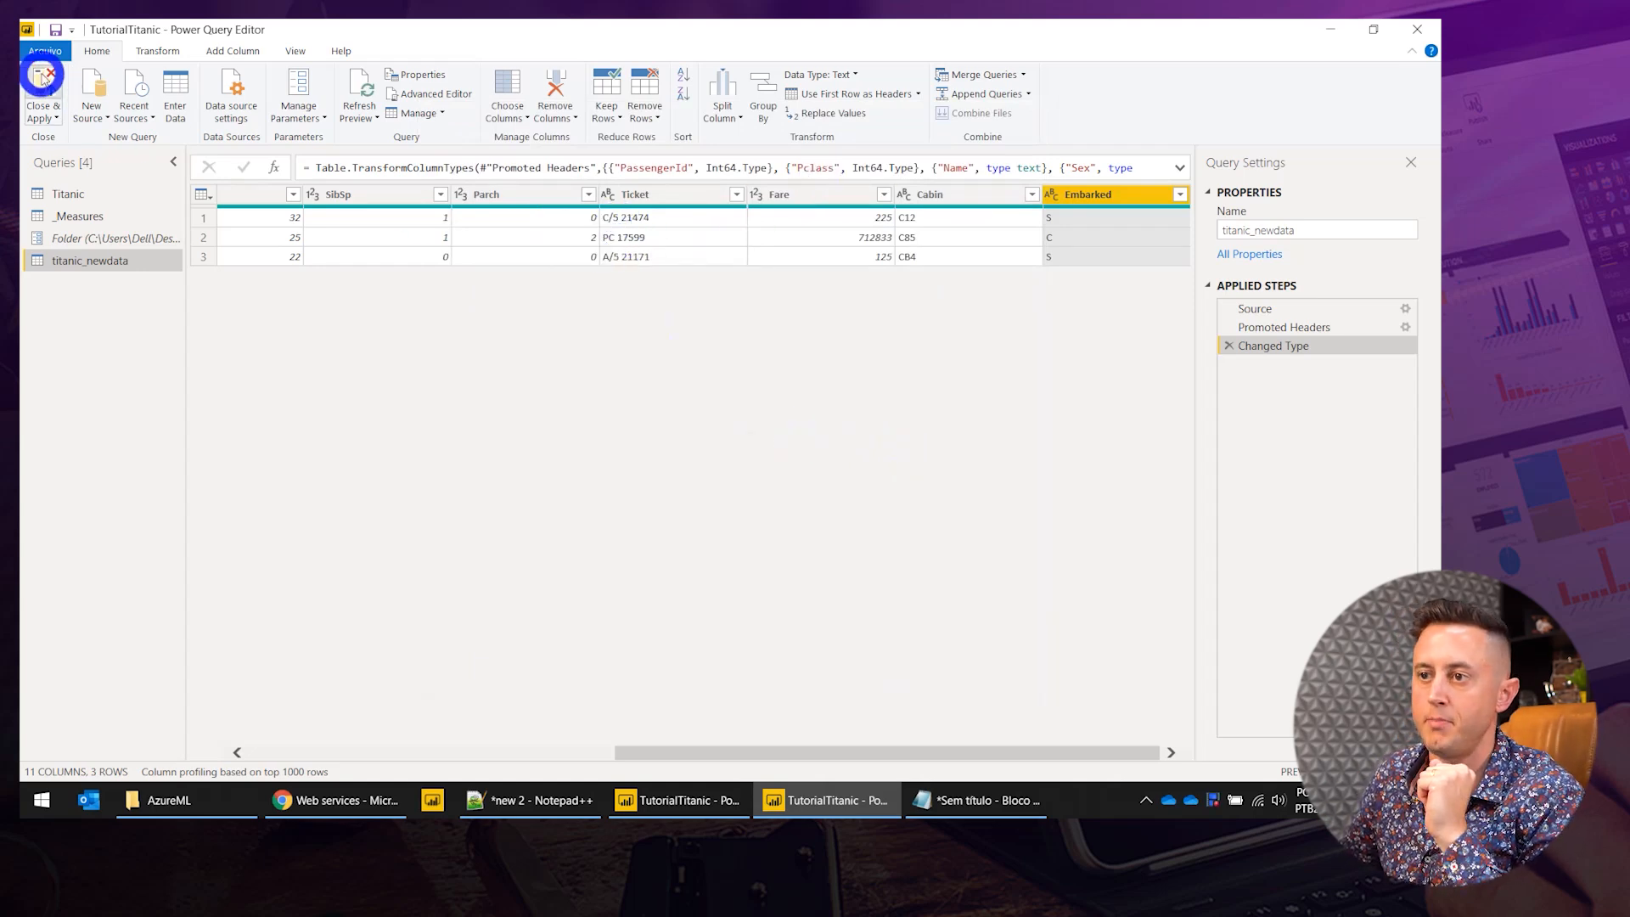
Close and apply the query changes, restart Power BI Desktop with the report saved, and reopen the query editor.
left_click(43, 76)
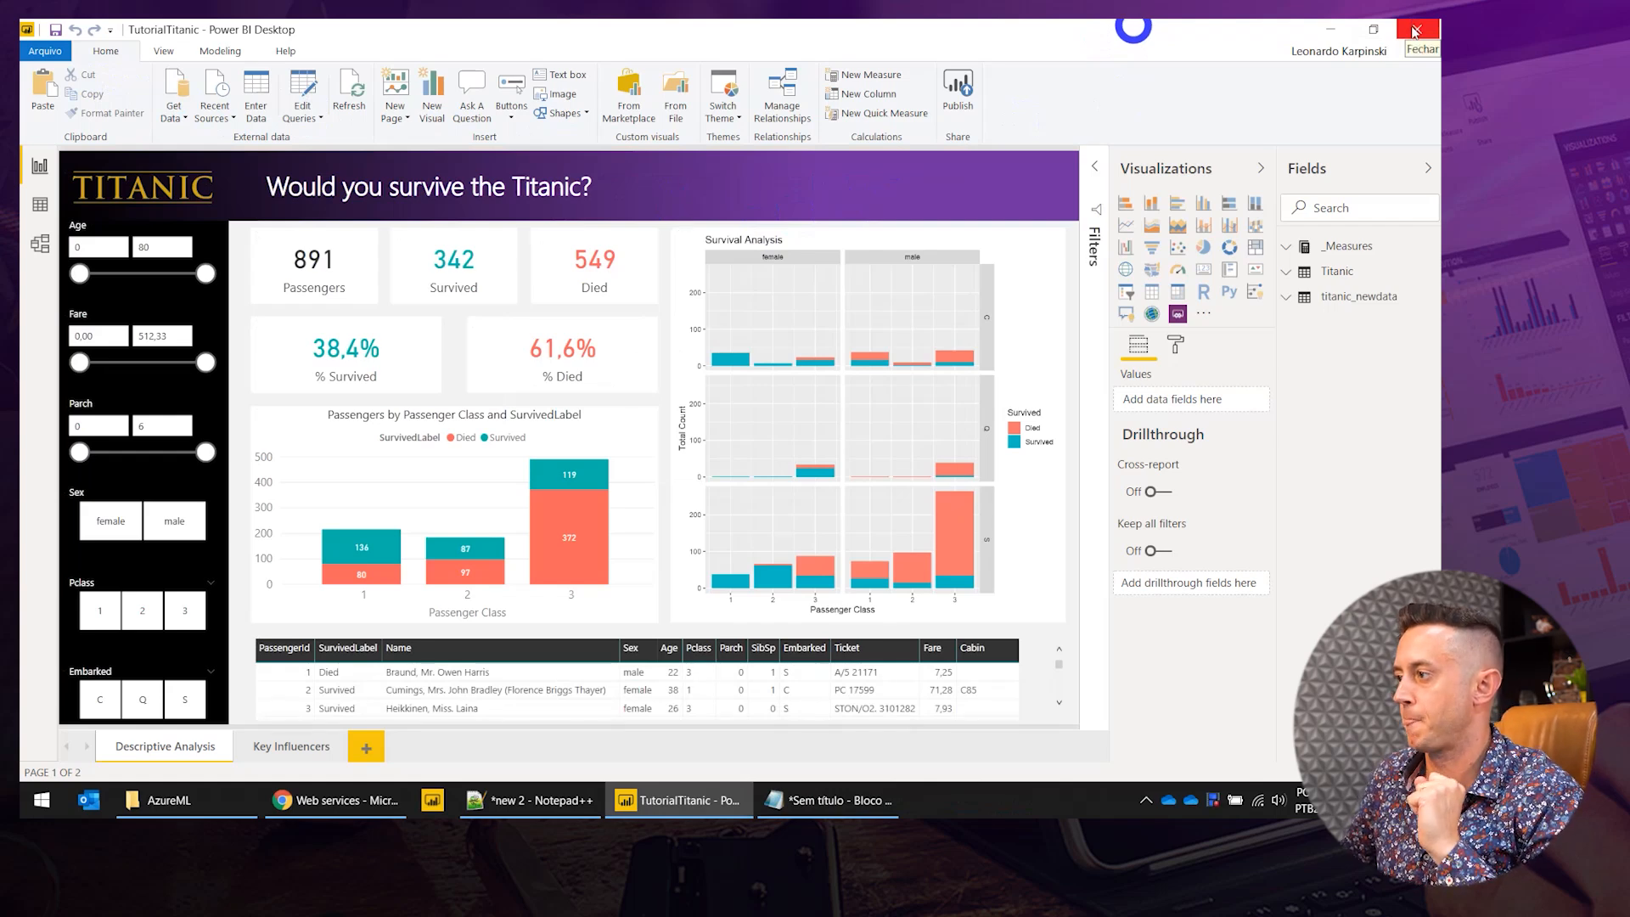
left_click(1415, 31)
left_click(742, 434)
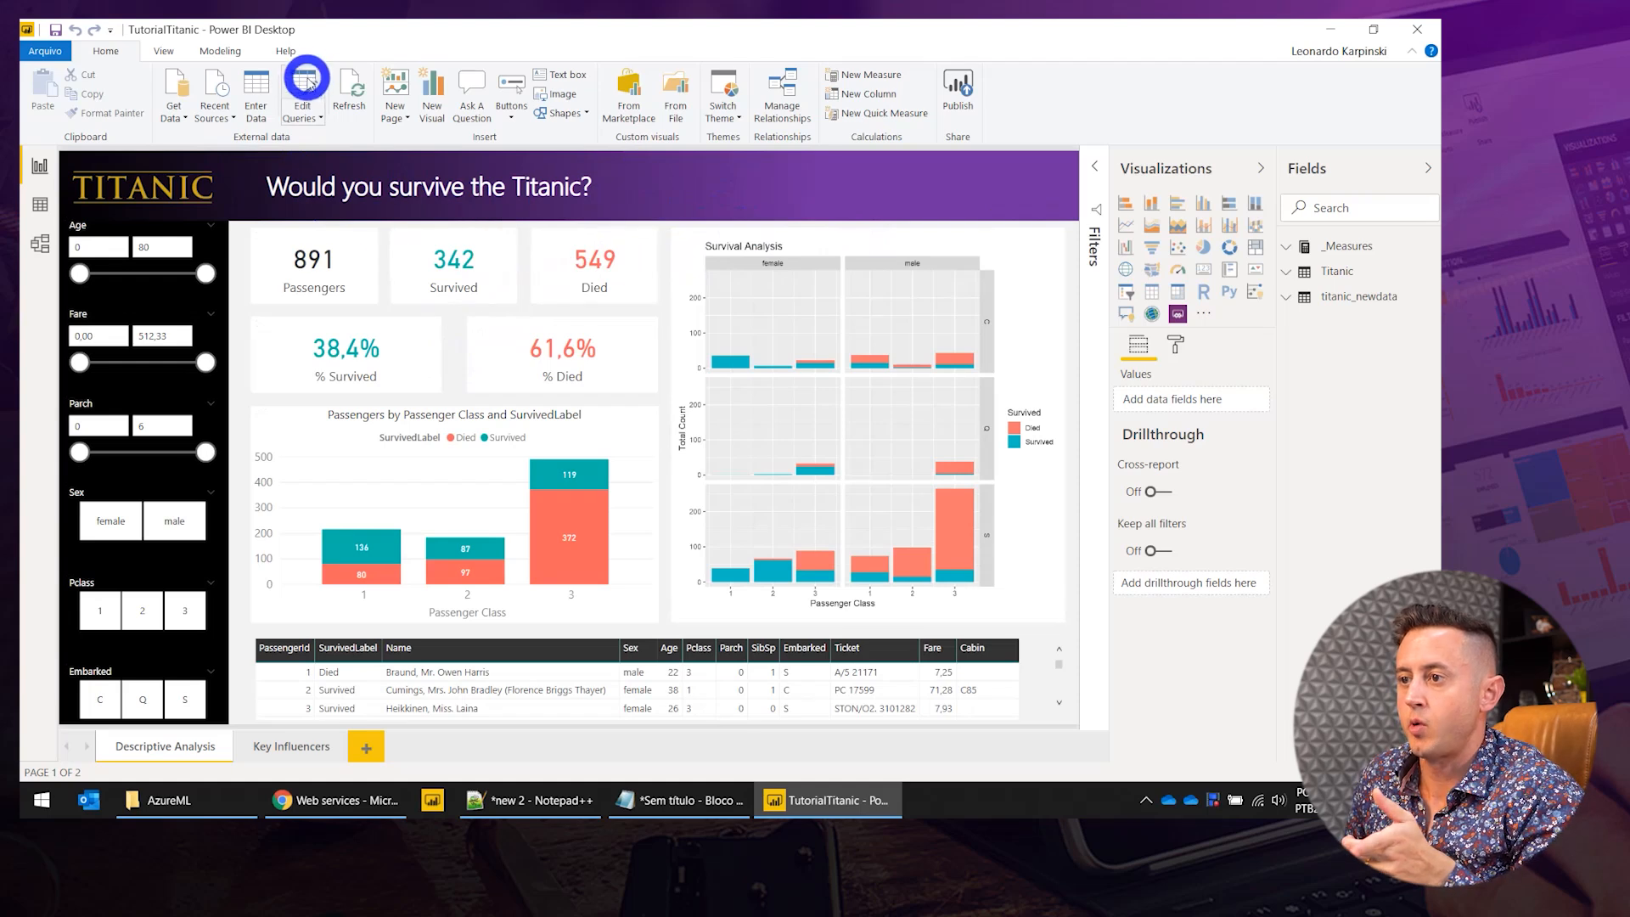
left_click(307, 81)
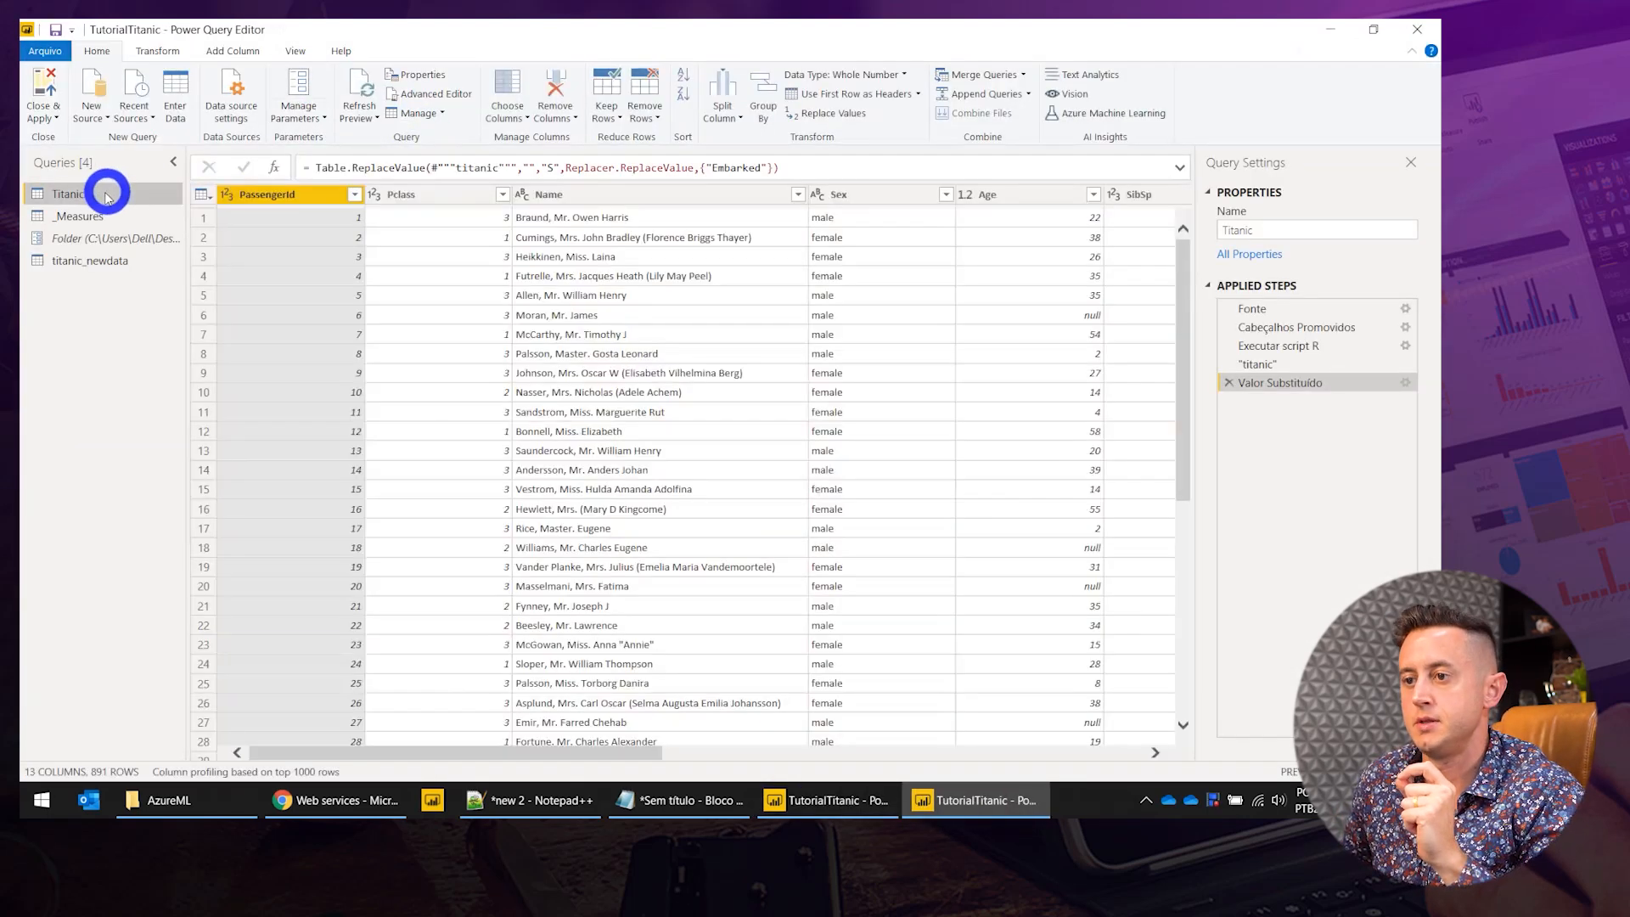
Open the Azure Machine Learning models for the titanic_newdata query and connect with the organizational account, entering the account password.
left_click(77, 261)
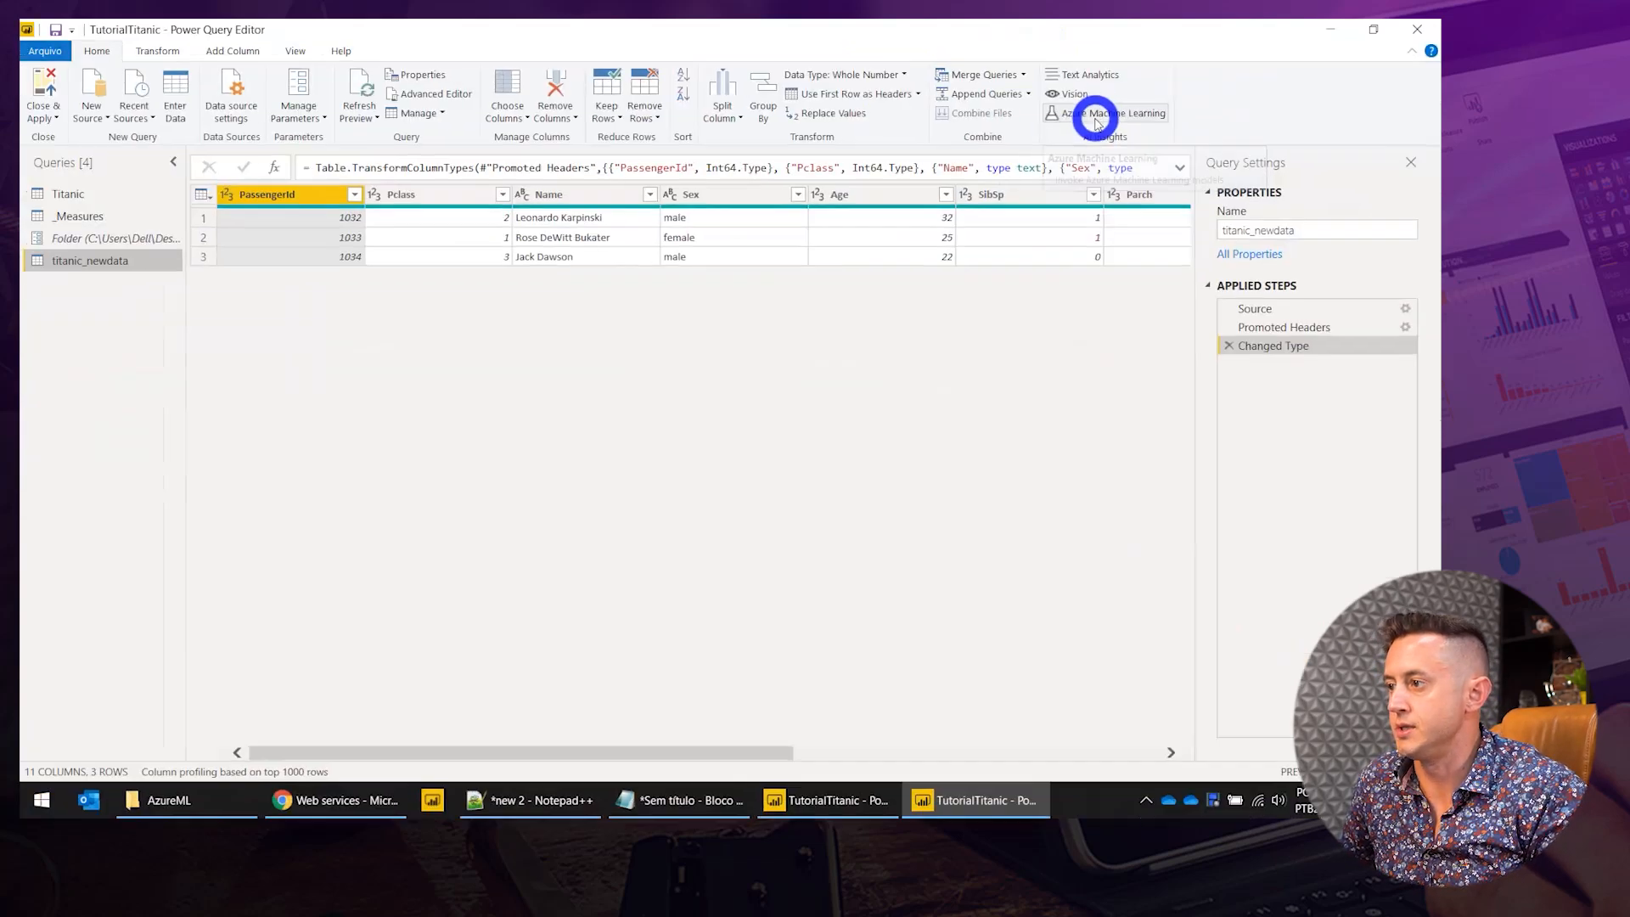
left_click(884, 212)
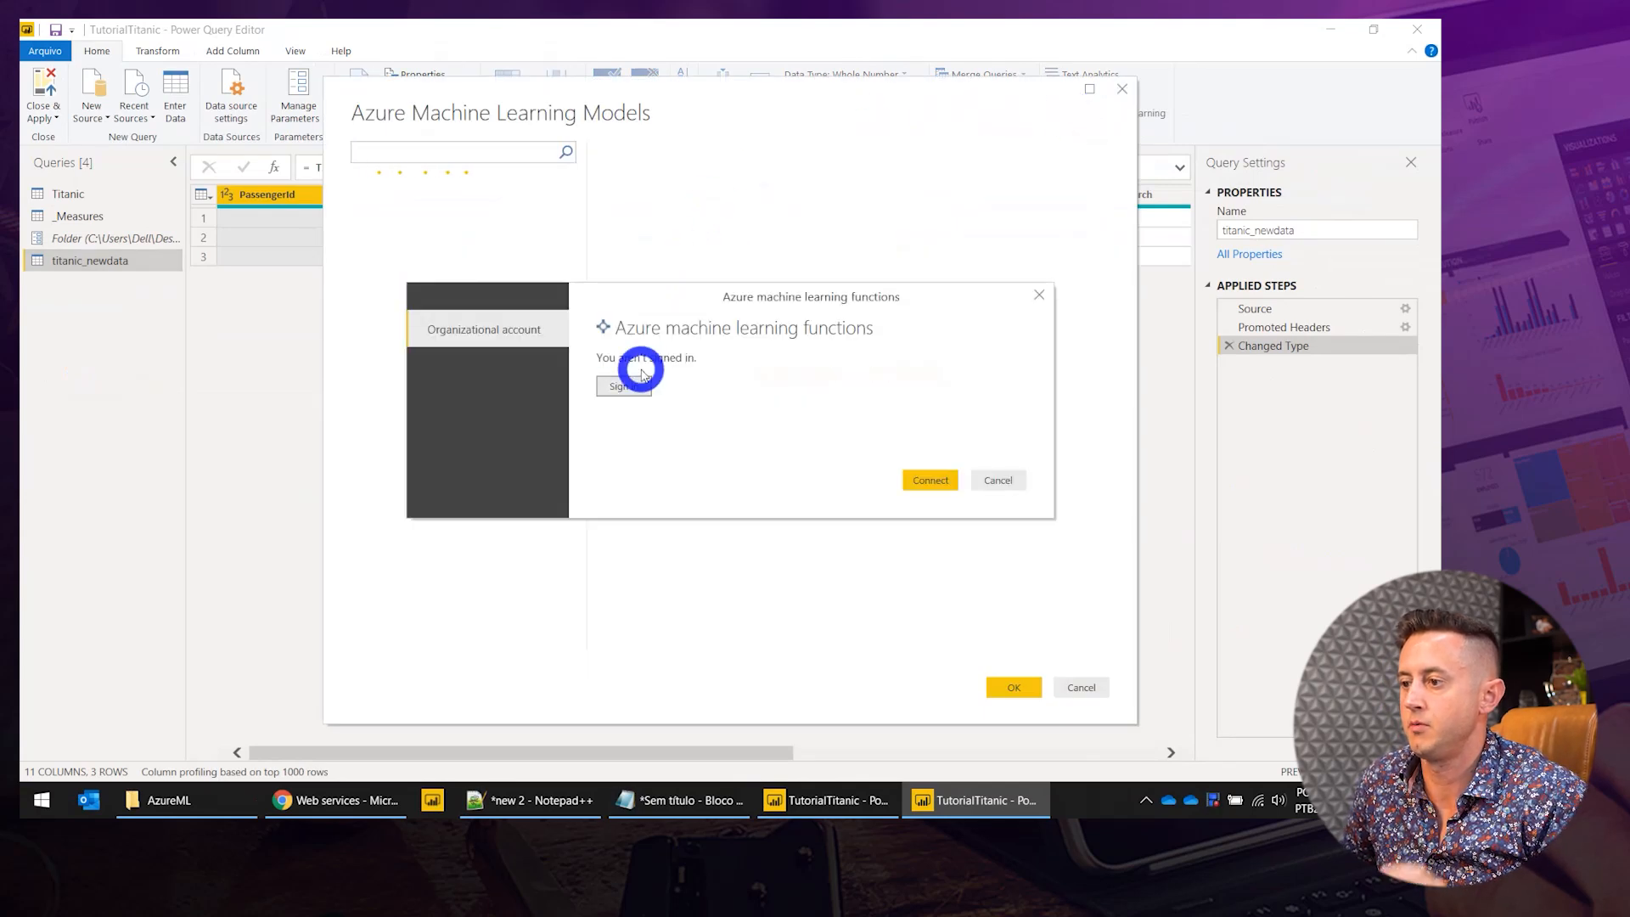
left_click(625, 386)
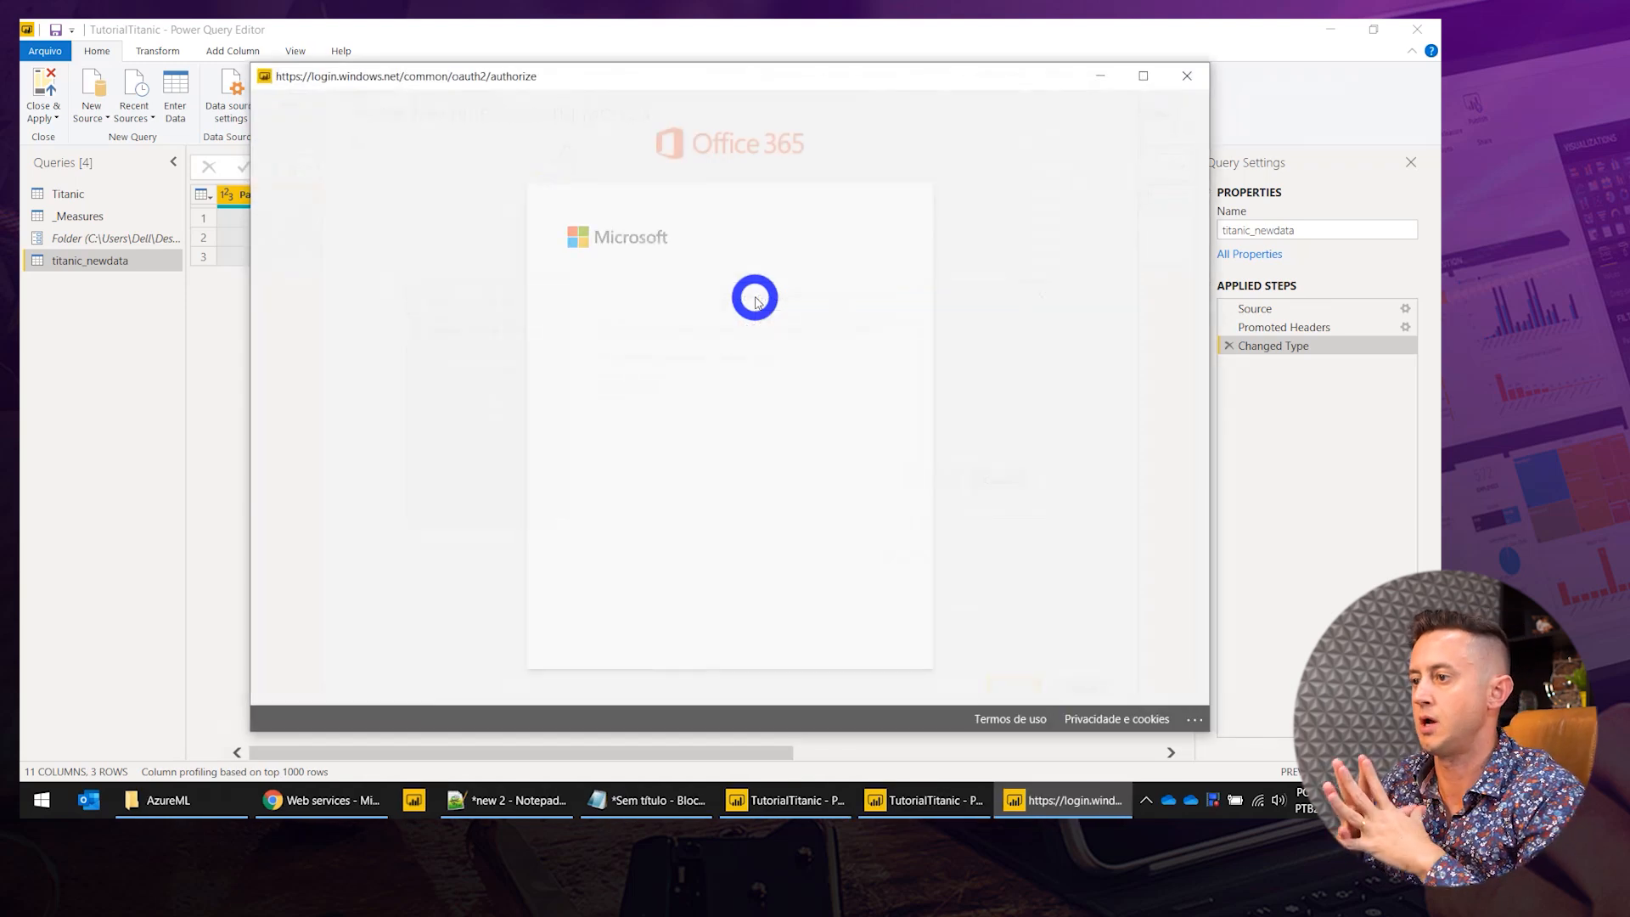
left_click(750, 407)
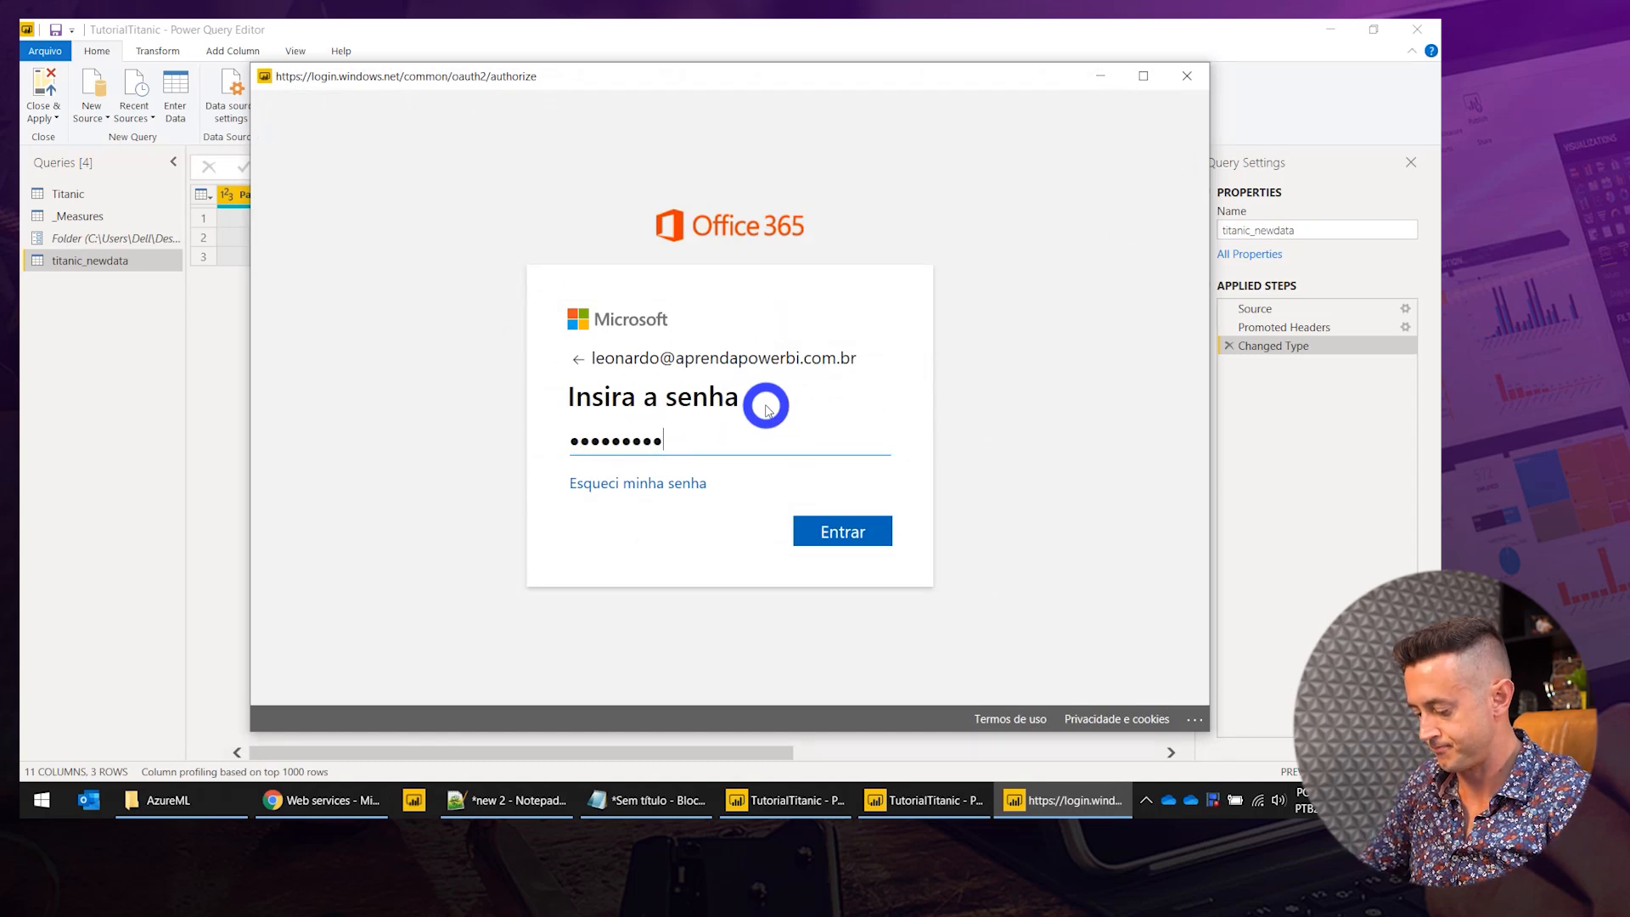
key("Return")
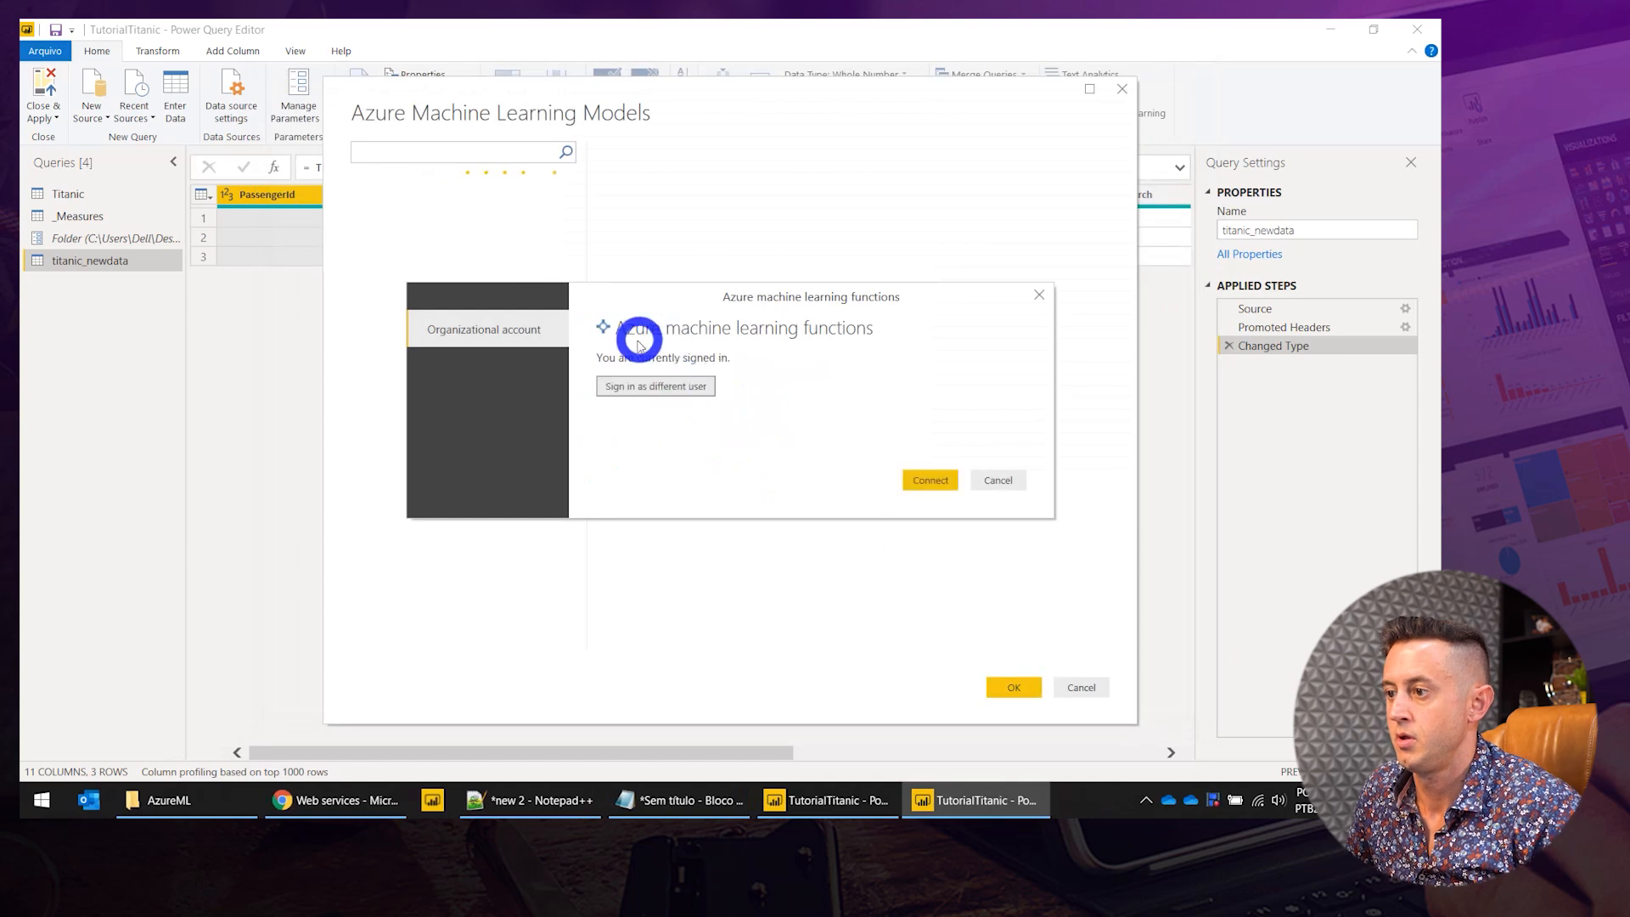
left_click(917, 481)
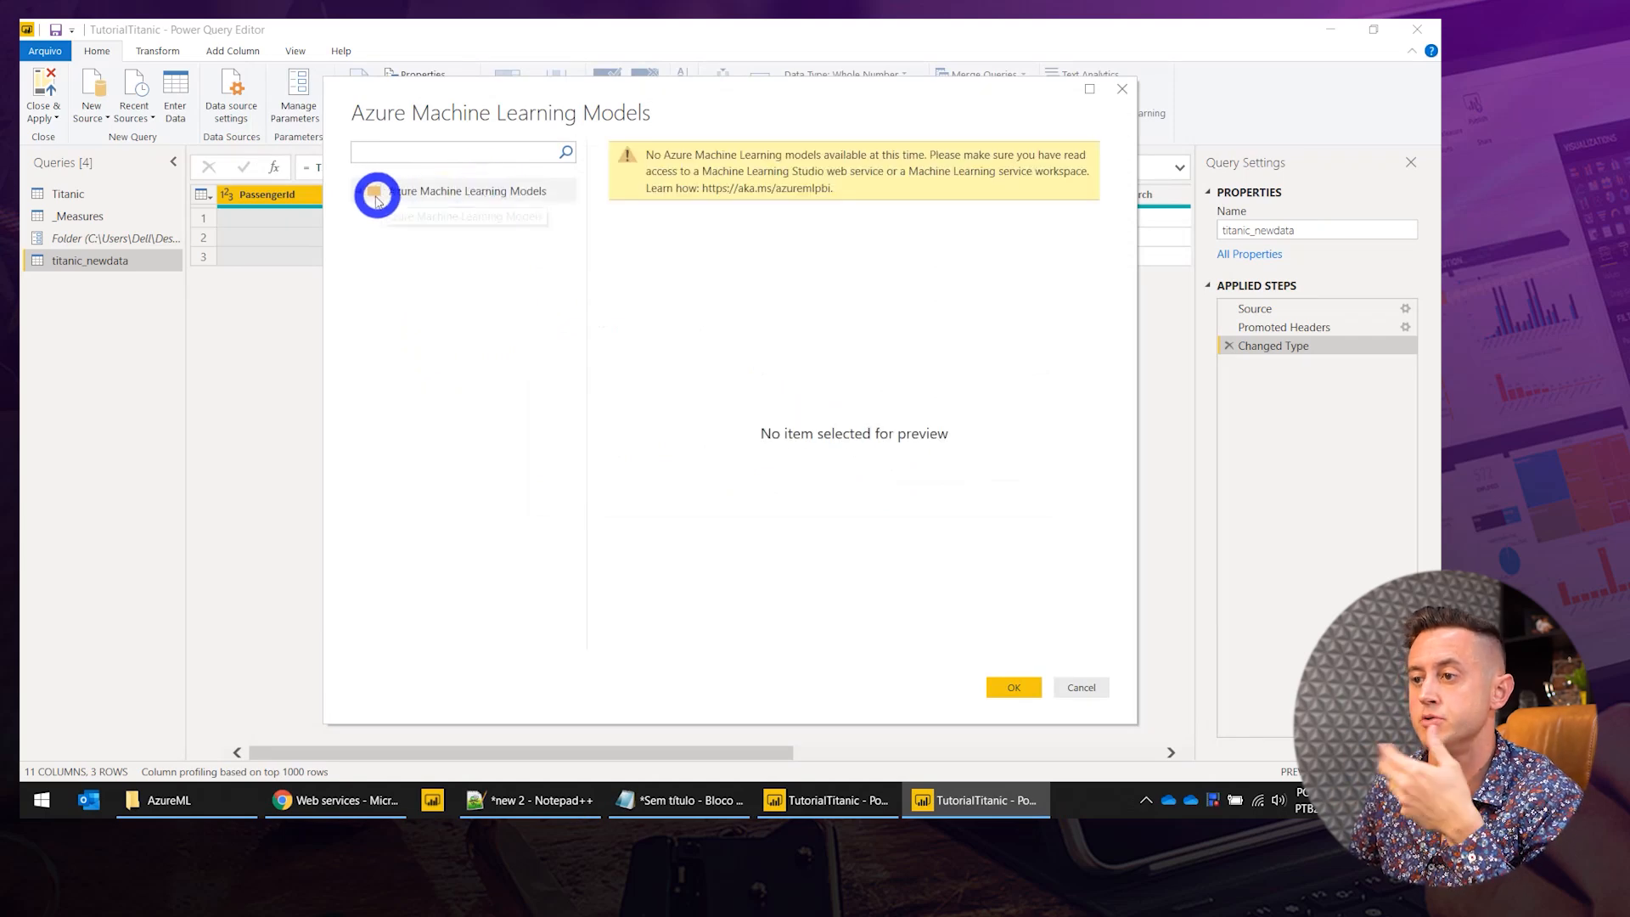
Try to pick a model from the Azure Machine Learning Models folder, and close the model browser.
left_click(383, 195)
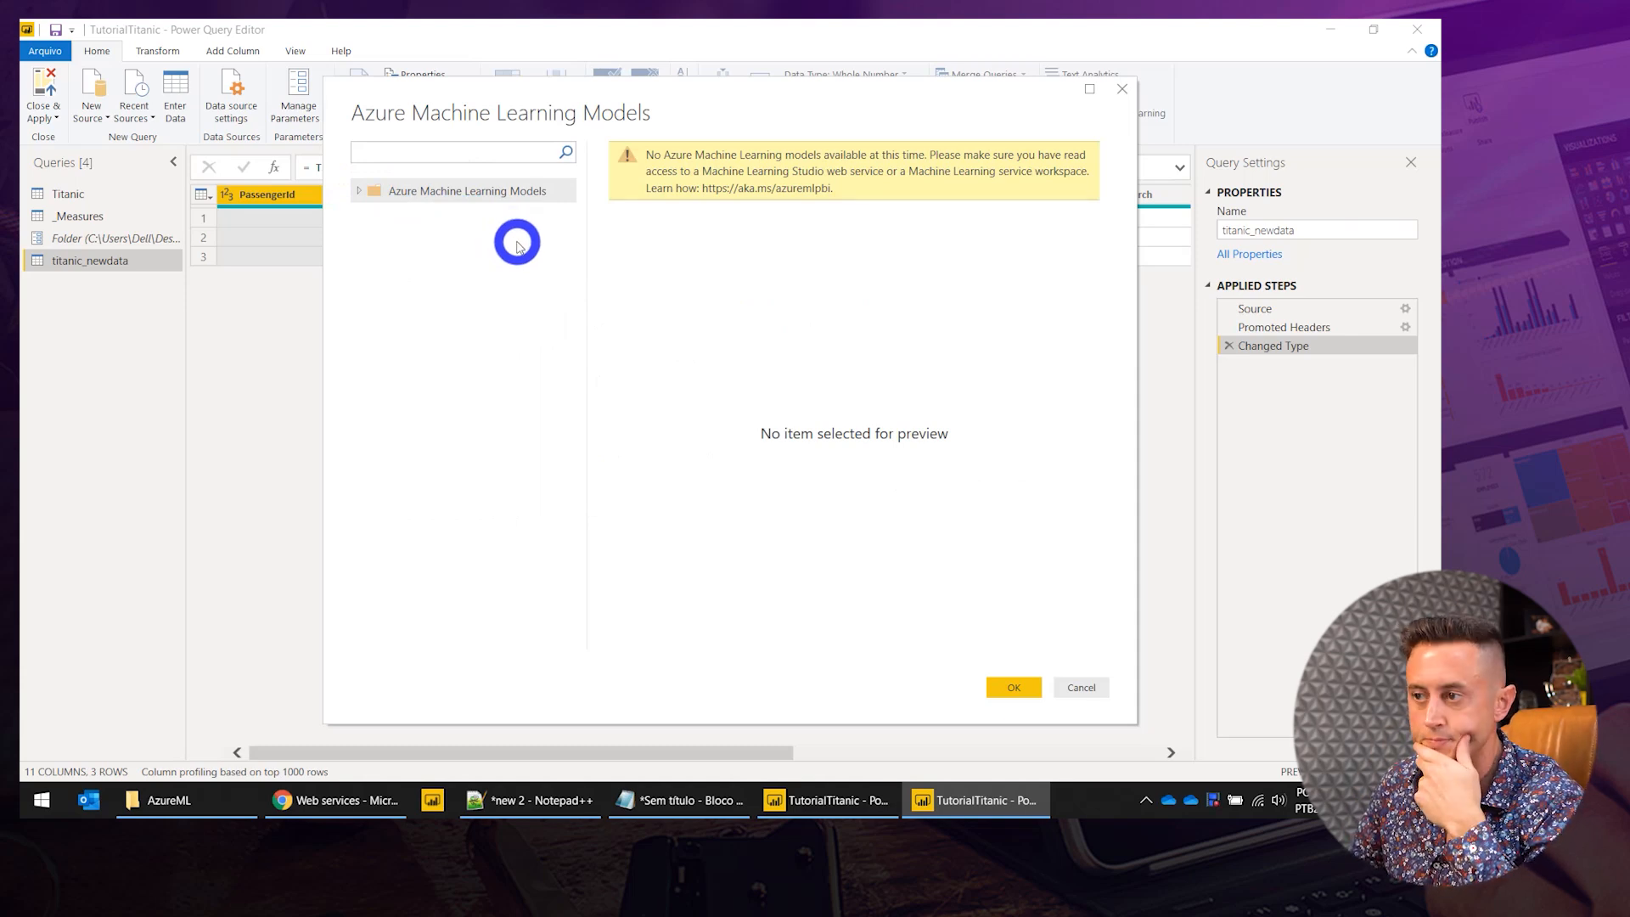
left_click(1019, 690)
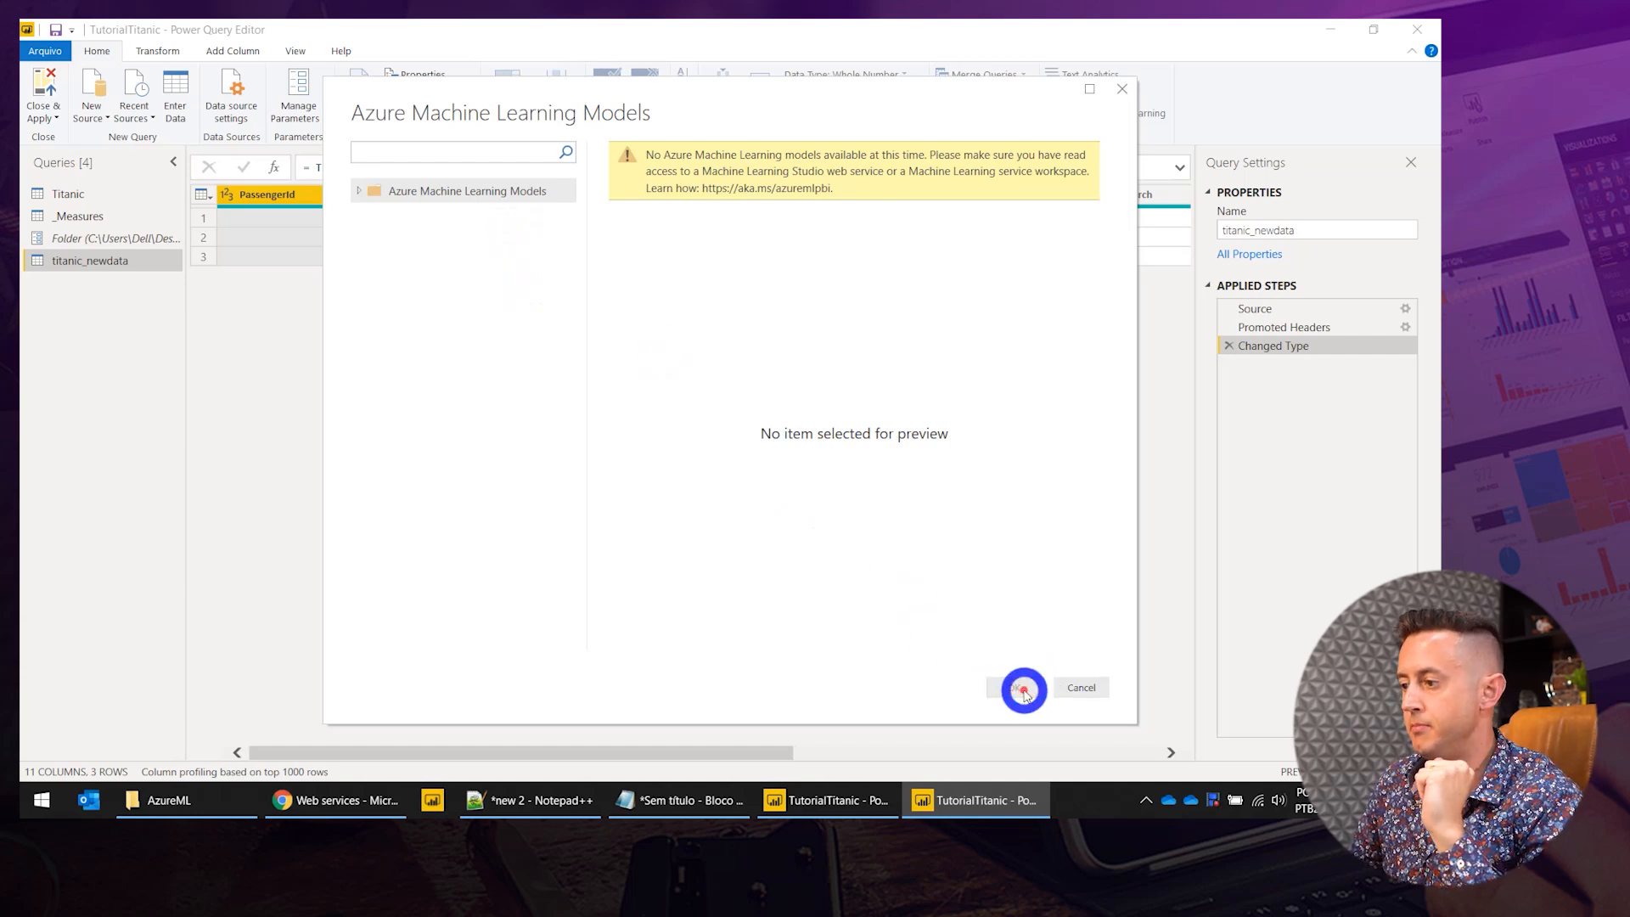
left_click(1073, 689)
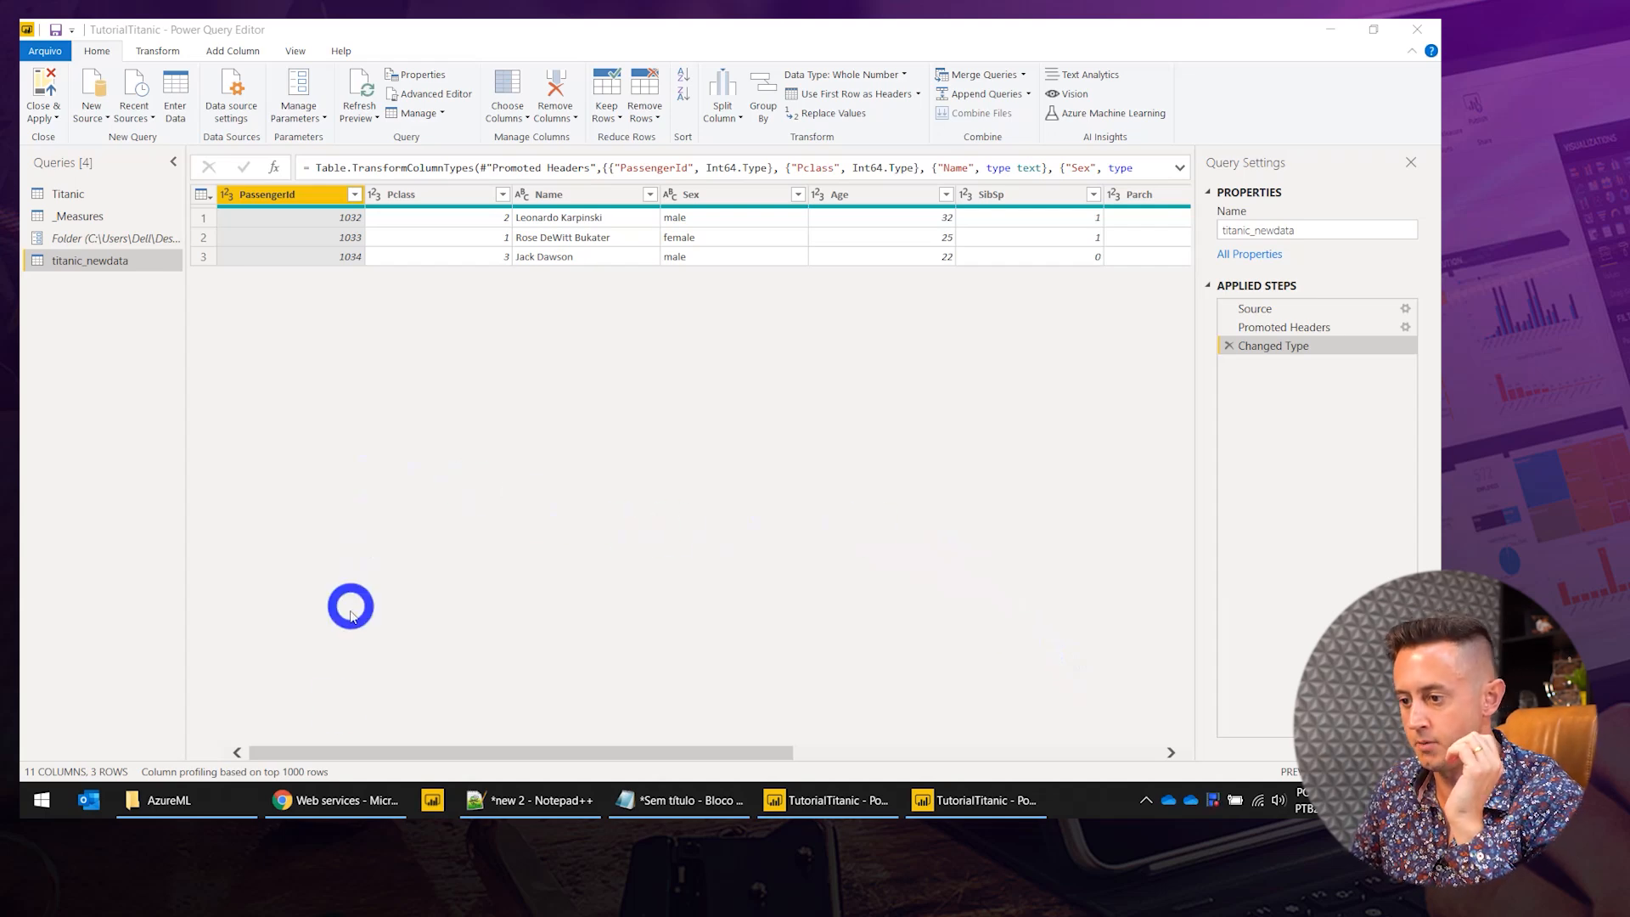
left_click(347, 807)
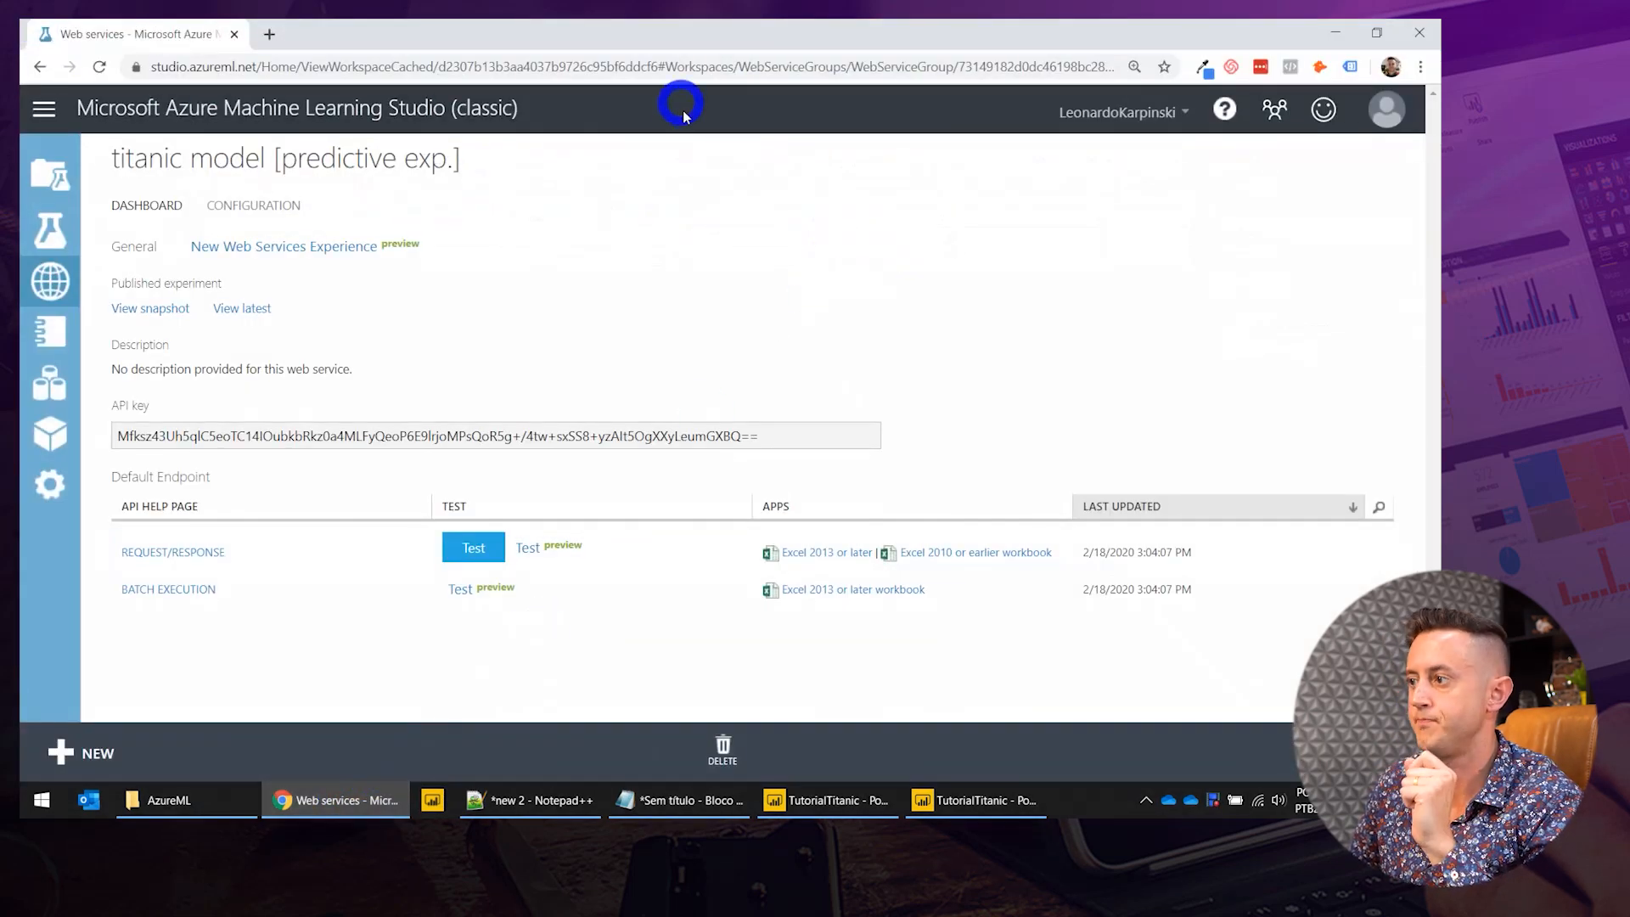
key("ctrl+shift+n")
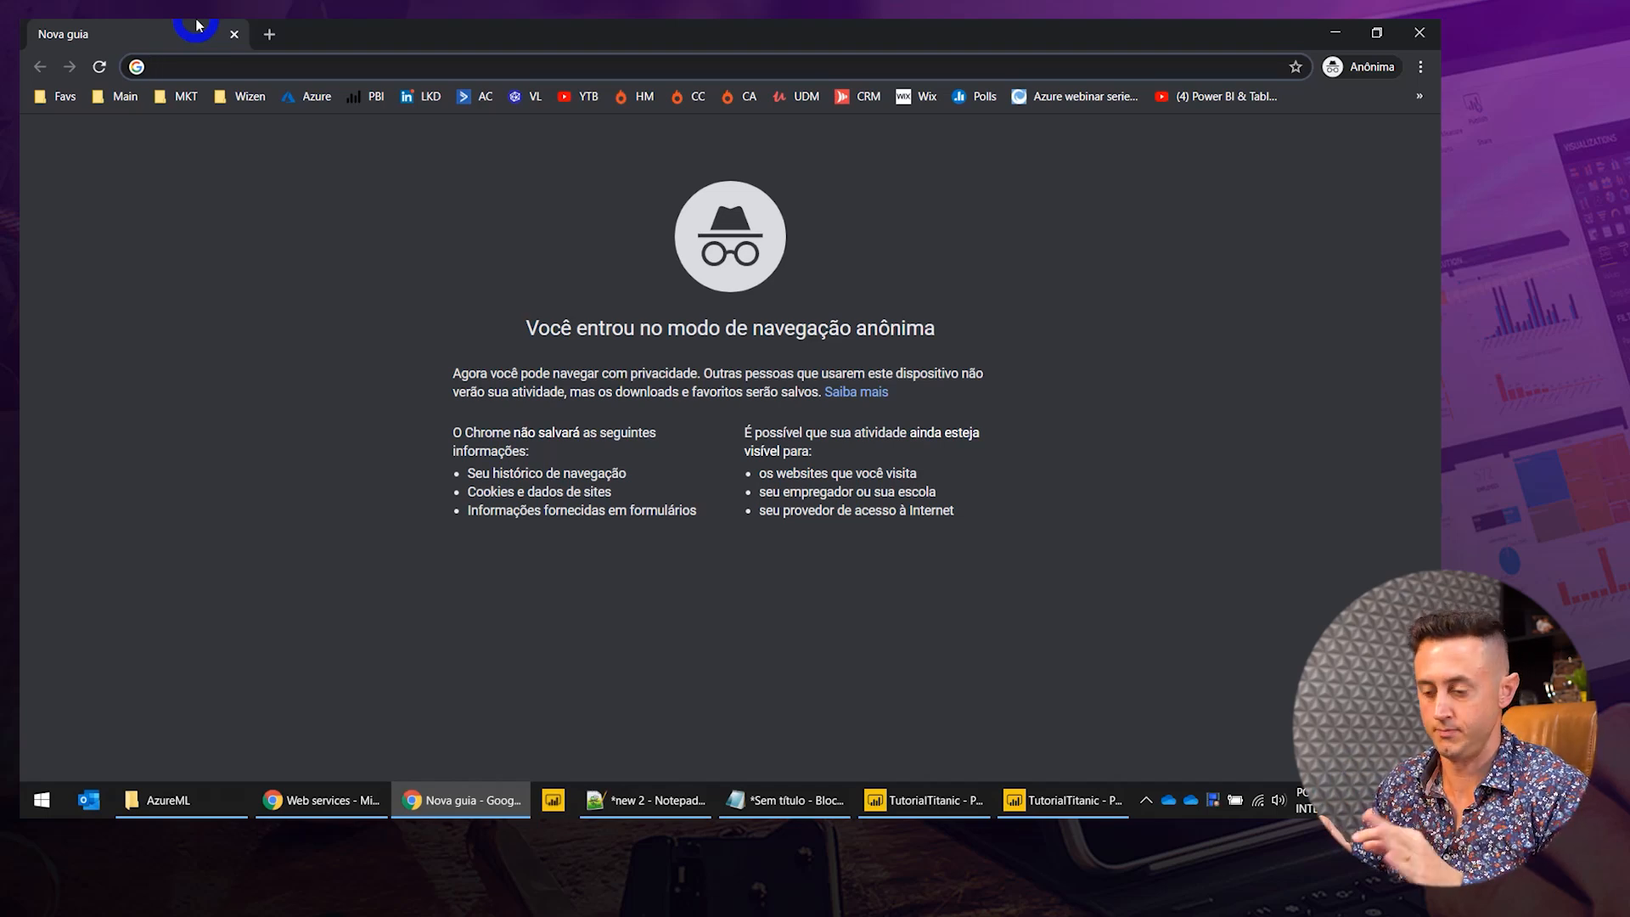
type("https://studio.azureml.net/#")
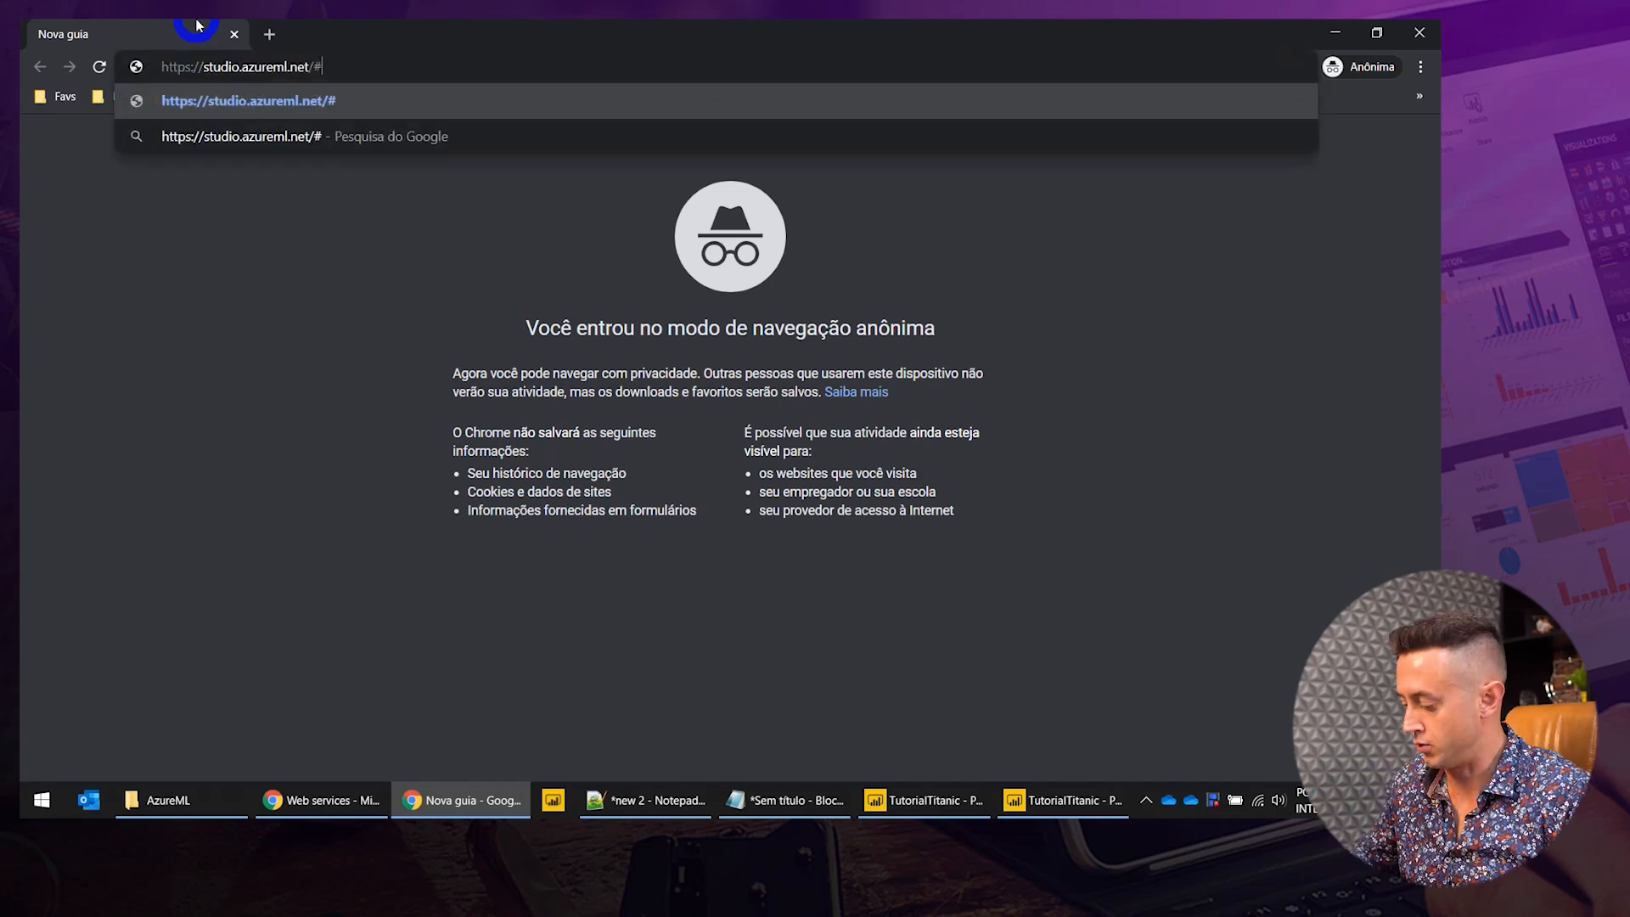
key("Return")
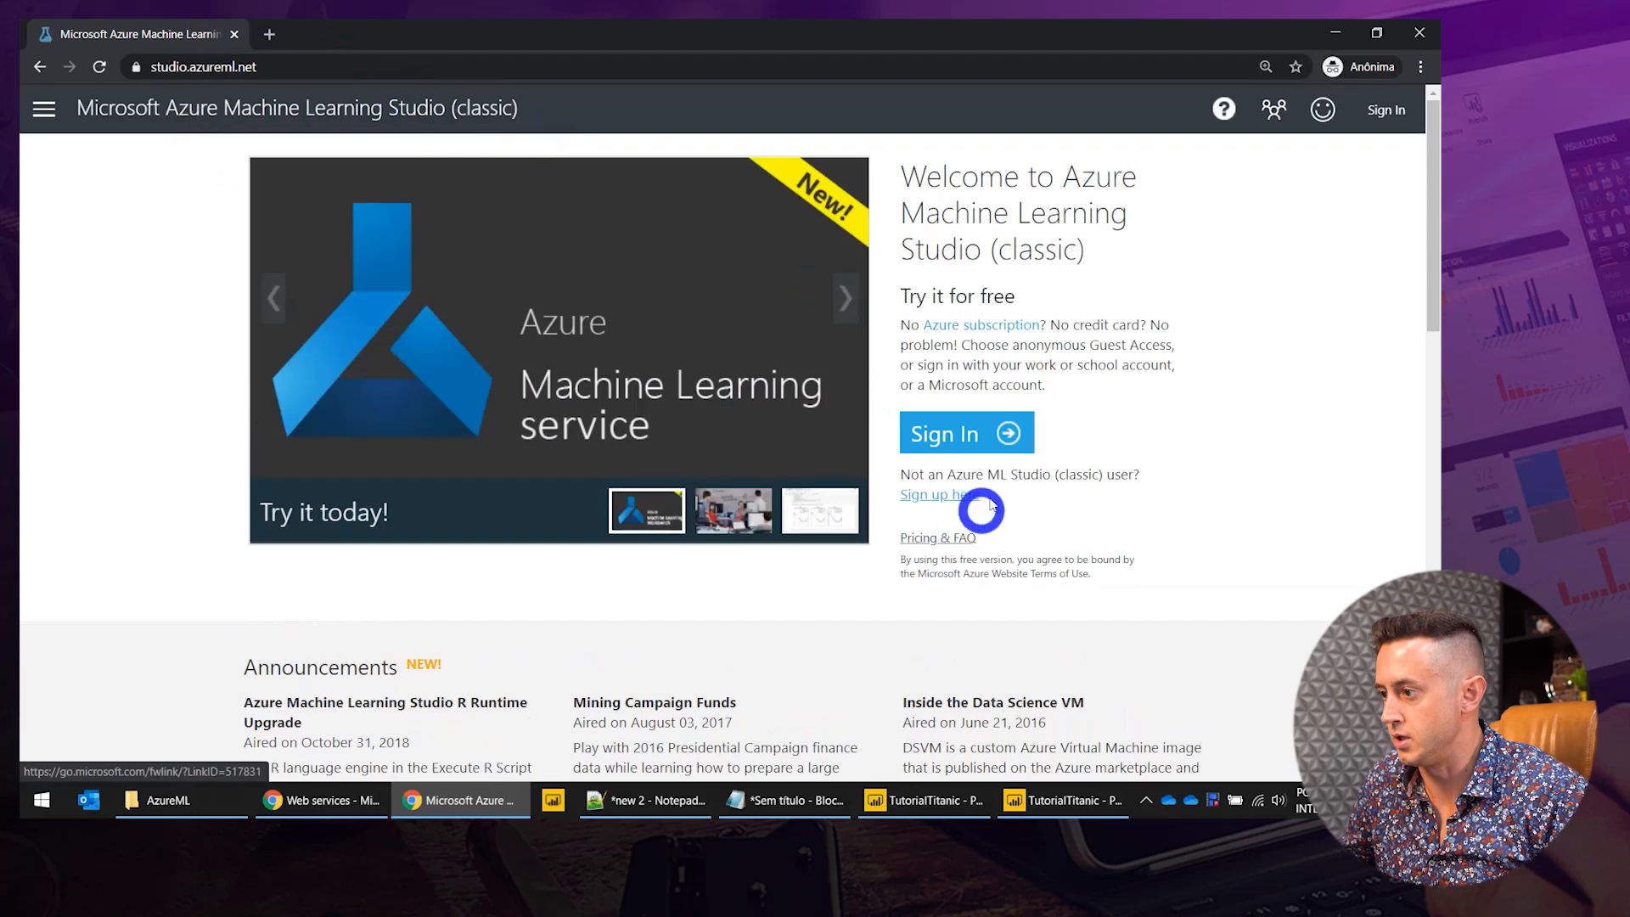
Examine the sign-up workspace plans and the Standard Workspace creation documentation, and close the incognito window.
left_click(947, 496)
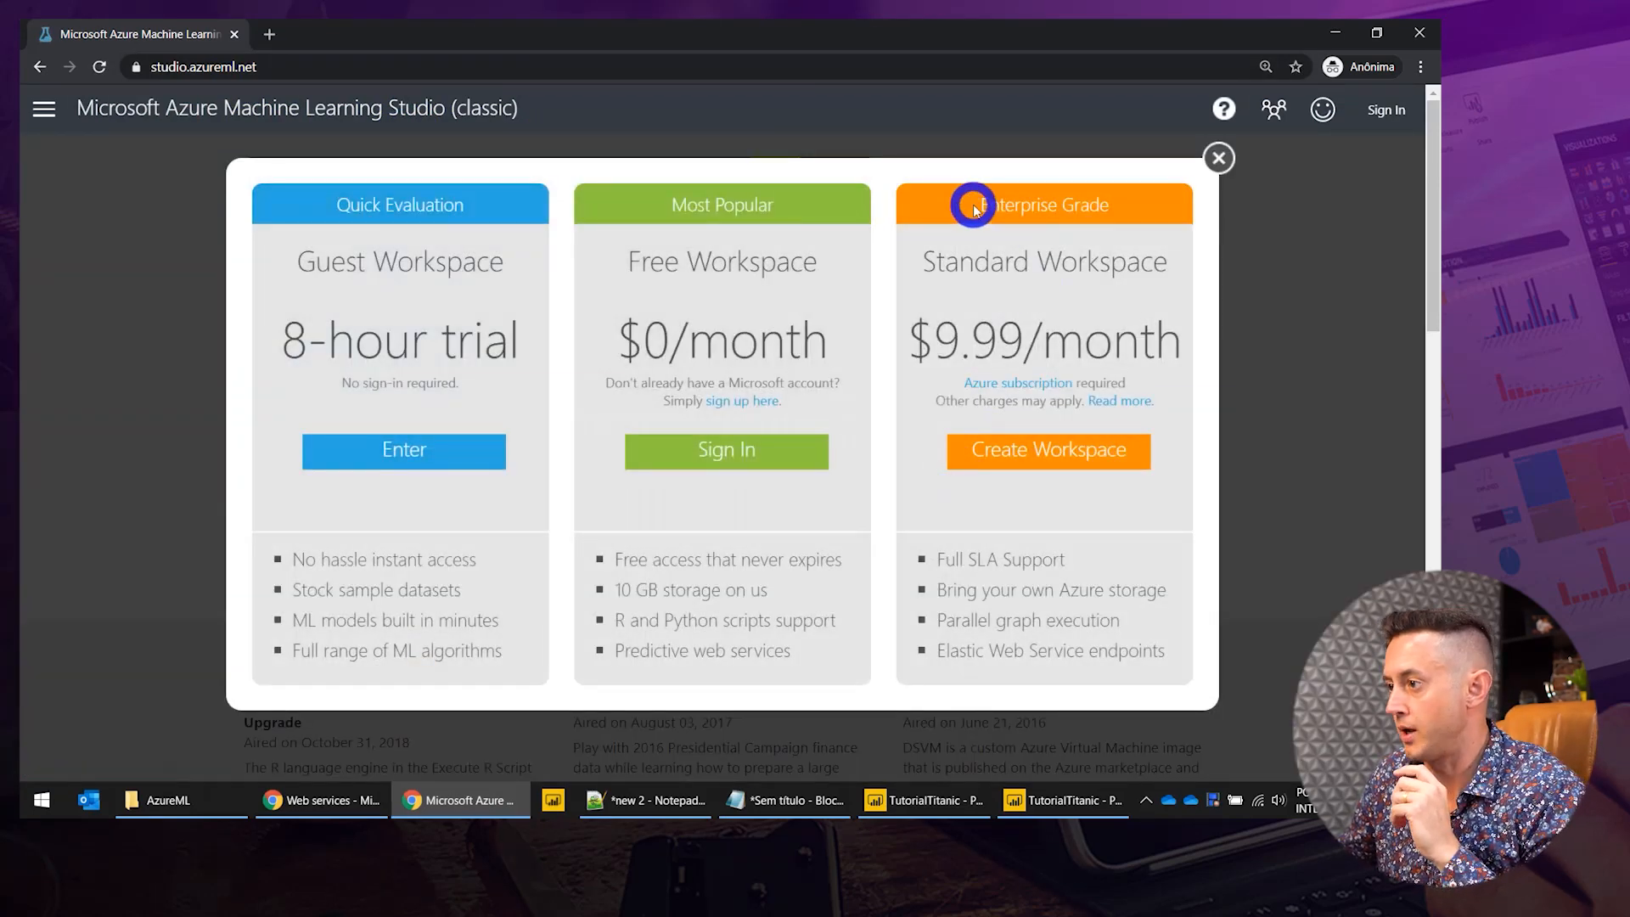
left_click_drag(955, 208, 1138, 238)
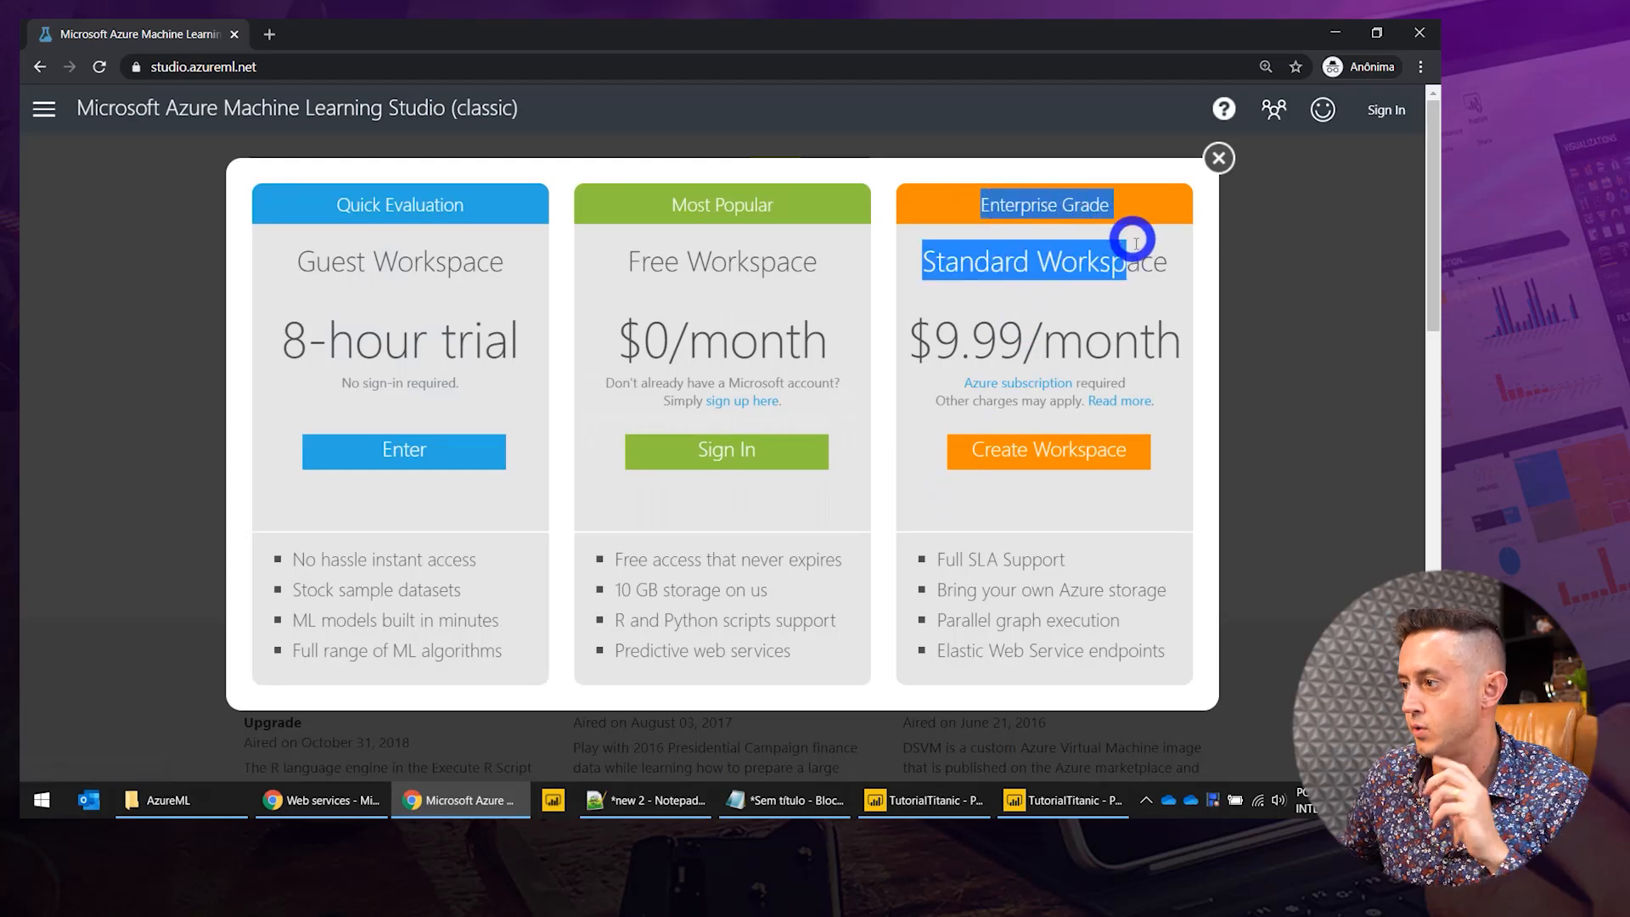
left_click(1116, 261)
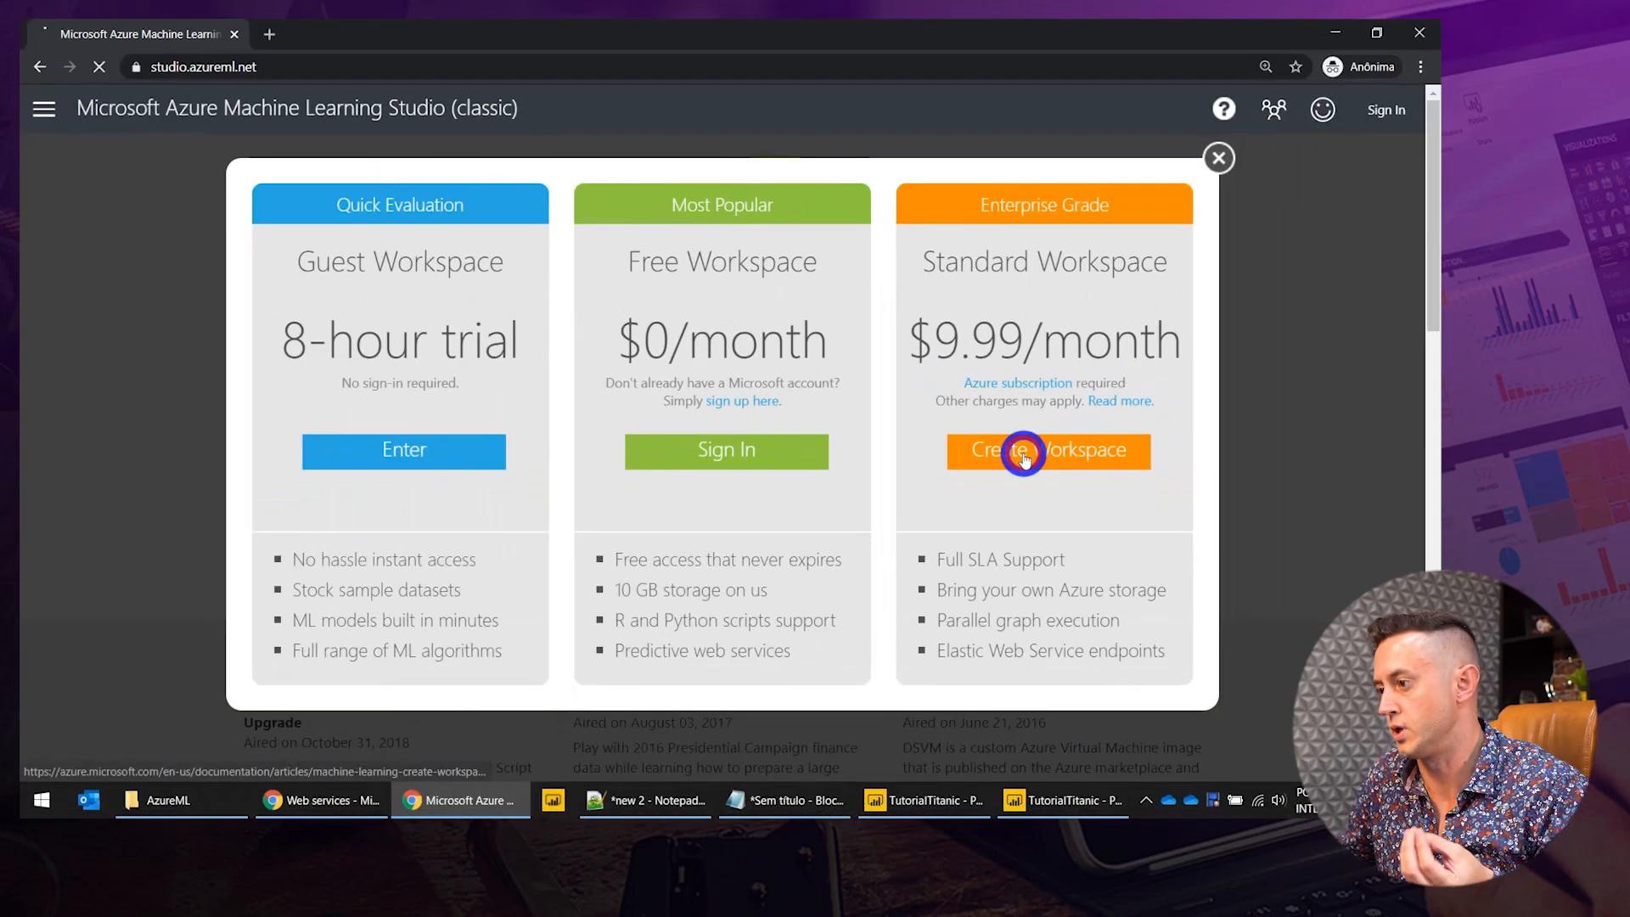
left_click(1024, 459)
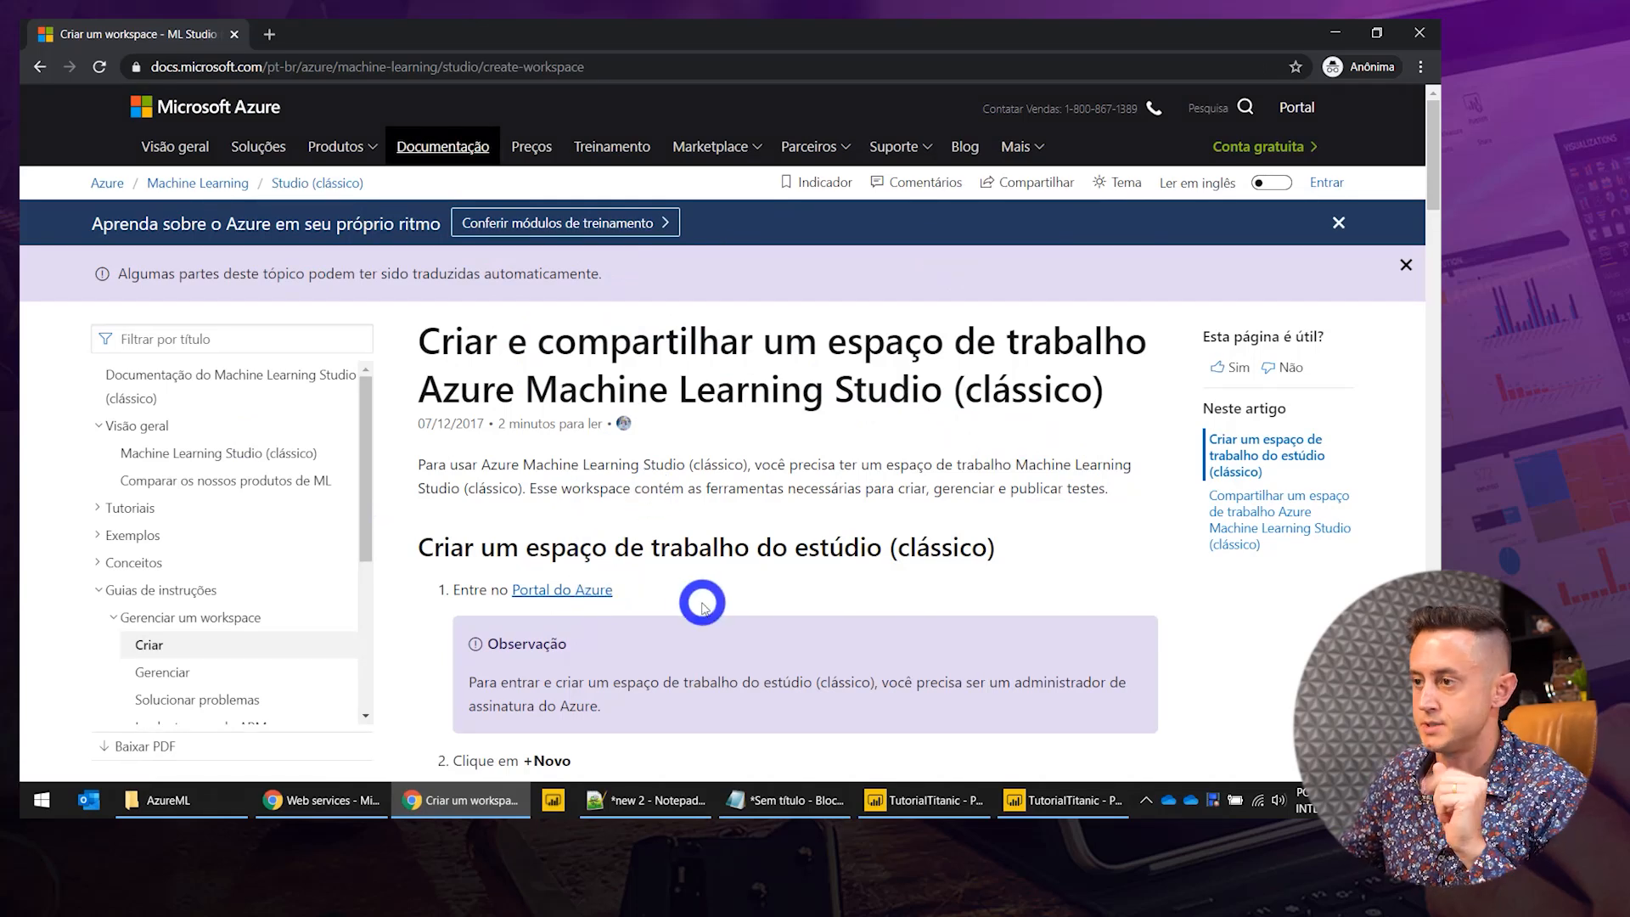
key("ctrl+w")
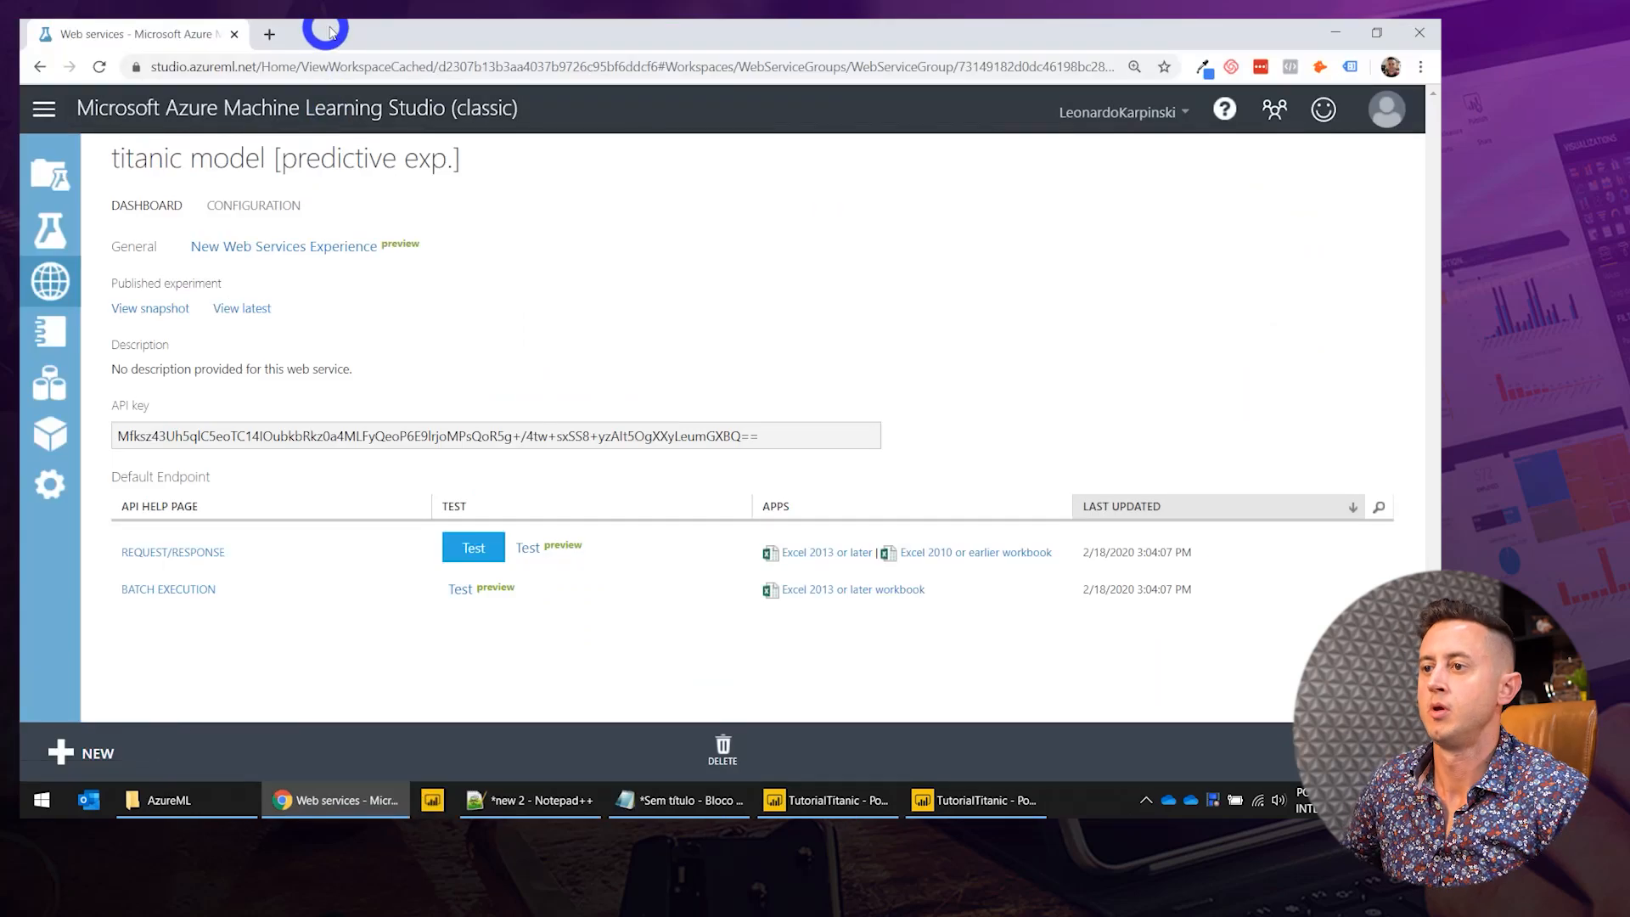
Load the Azure portal in a new browser tab and start creating a new resource.
left_click(270, 36)
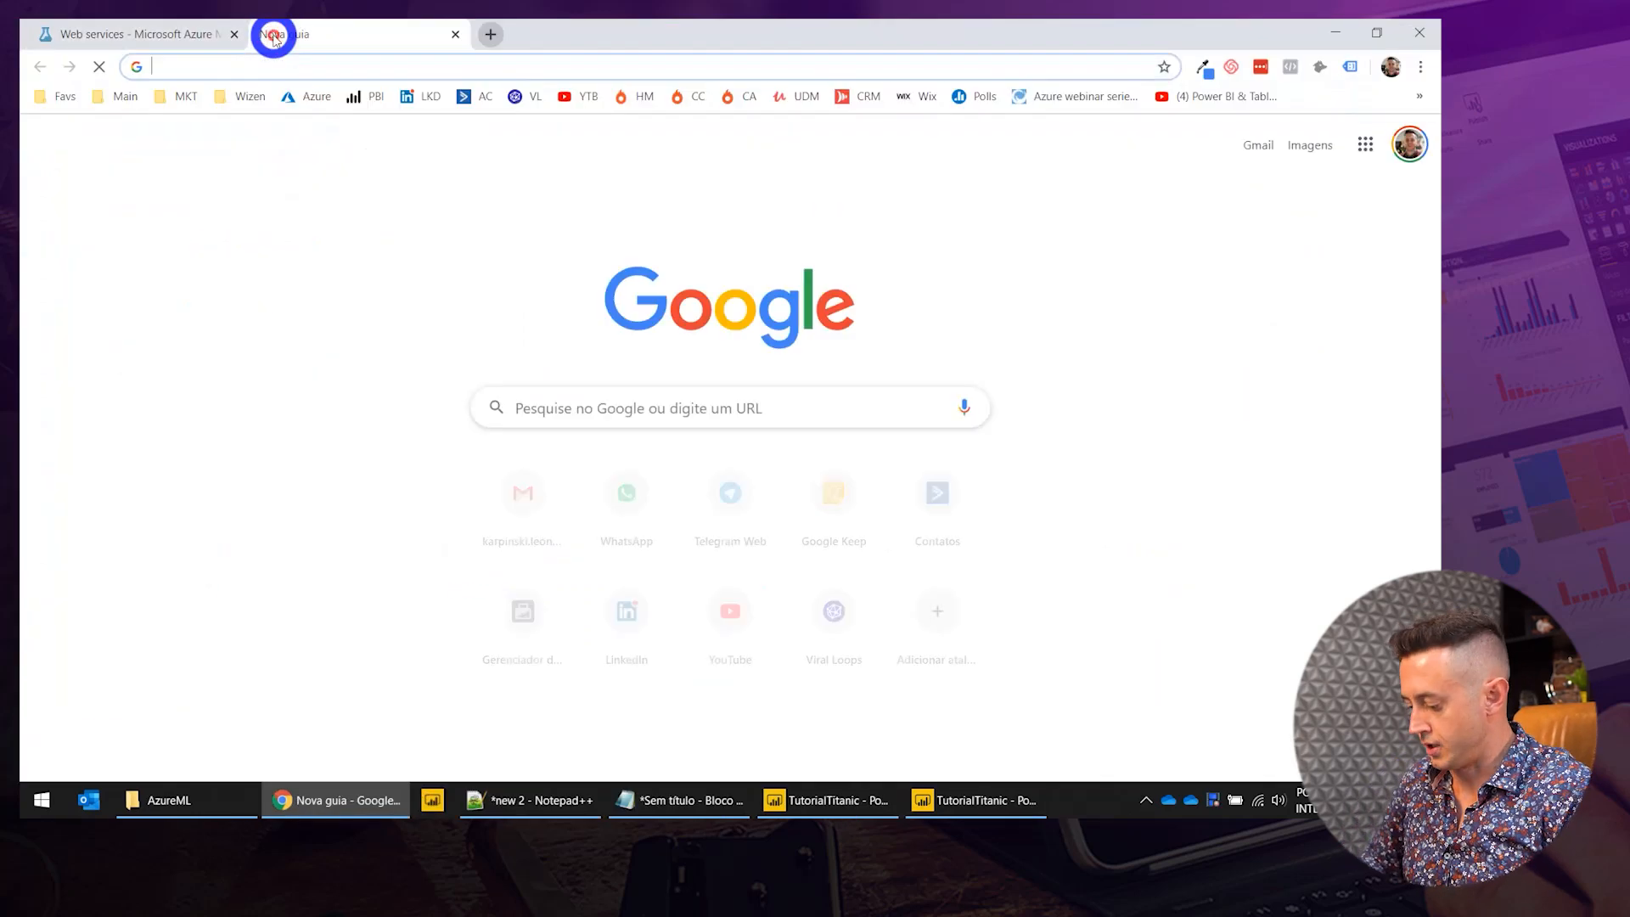
type("portal")
key("Return")
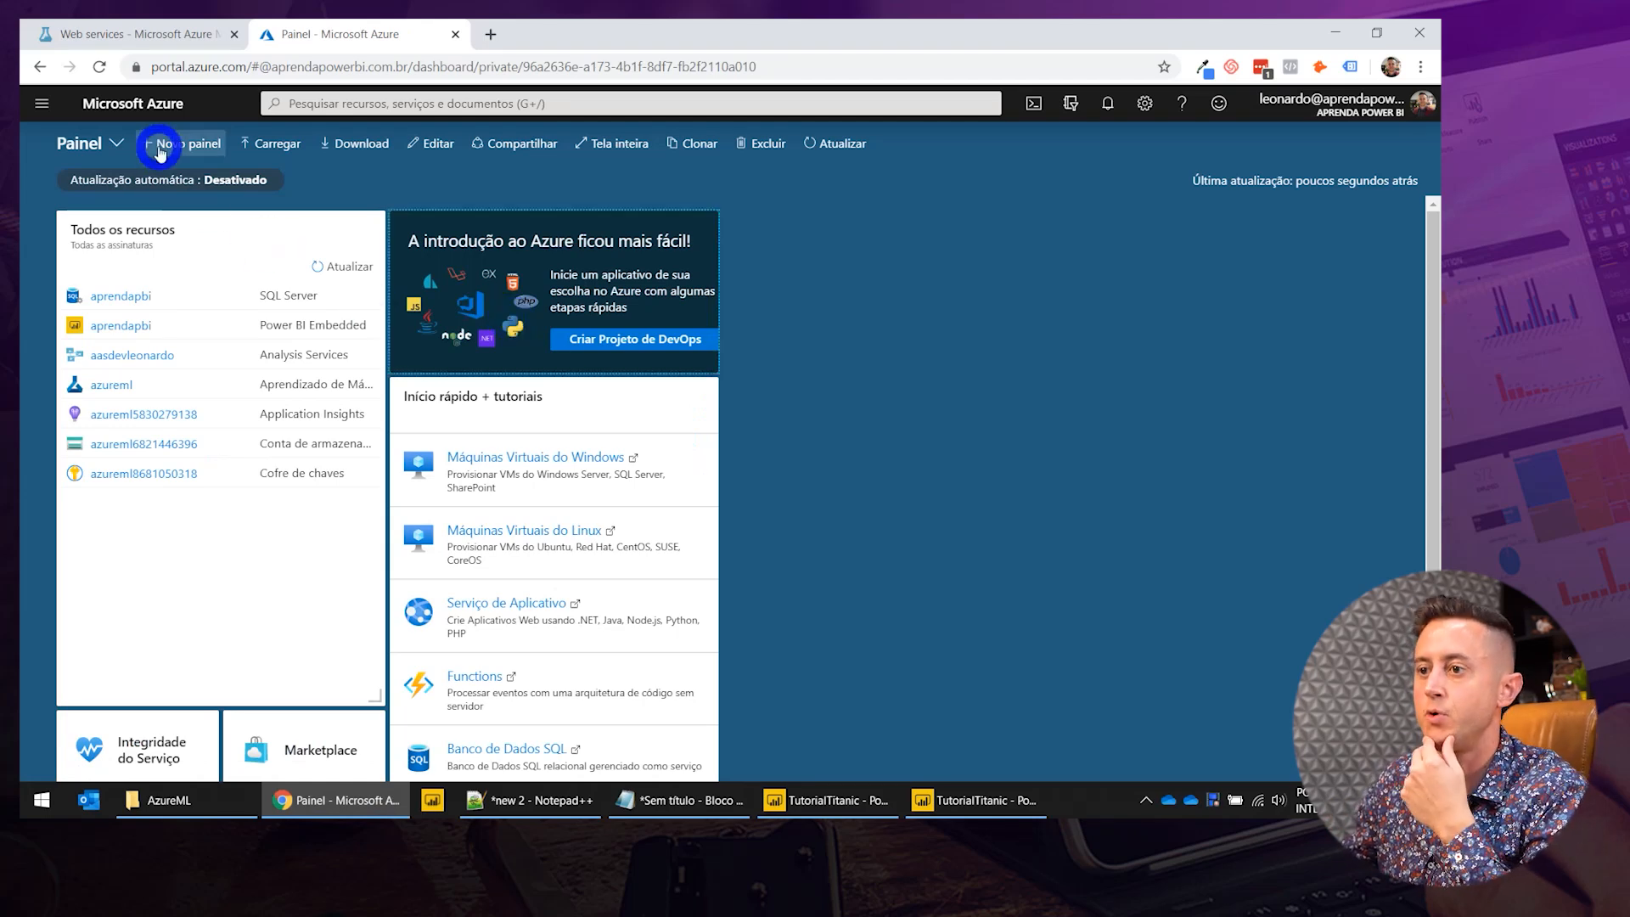
left_click(45, 106)
left_click(86, 140)
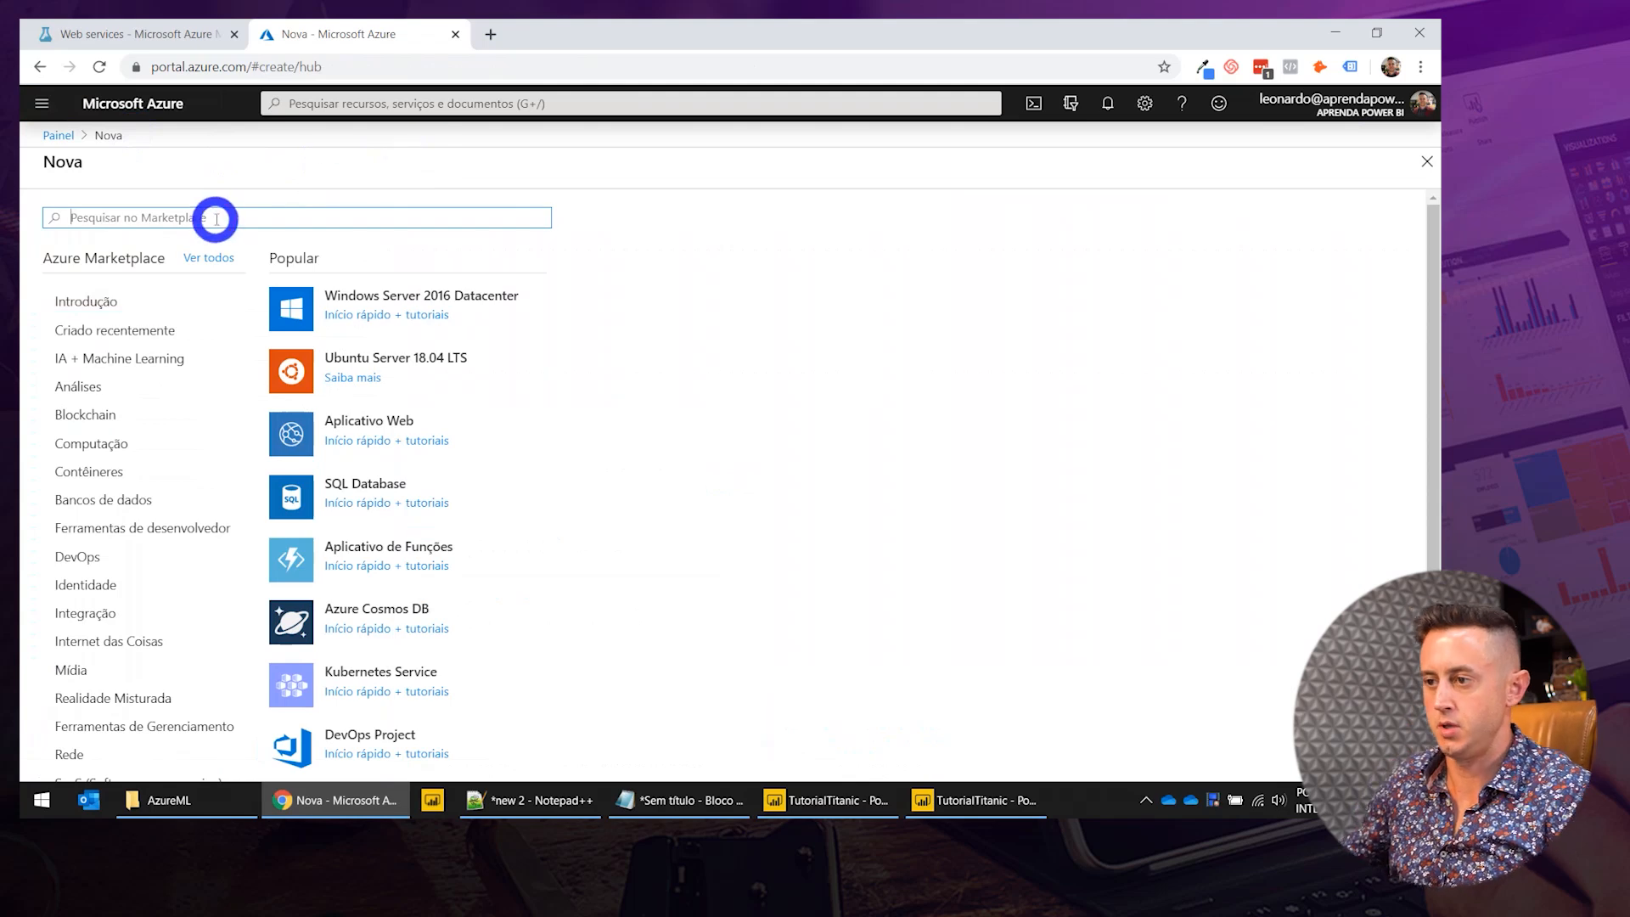
Search the Marketplace for "machine learning studio" and start creating a Machine Learning Studio (classic) Workspace.
left_click(233, 217)
type("machine lea")
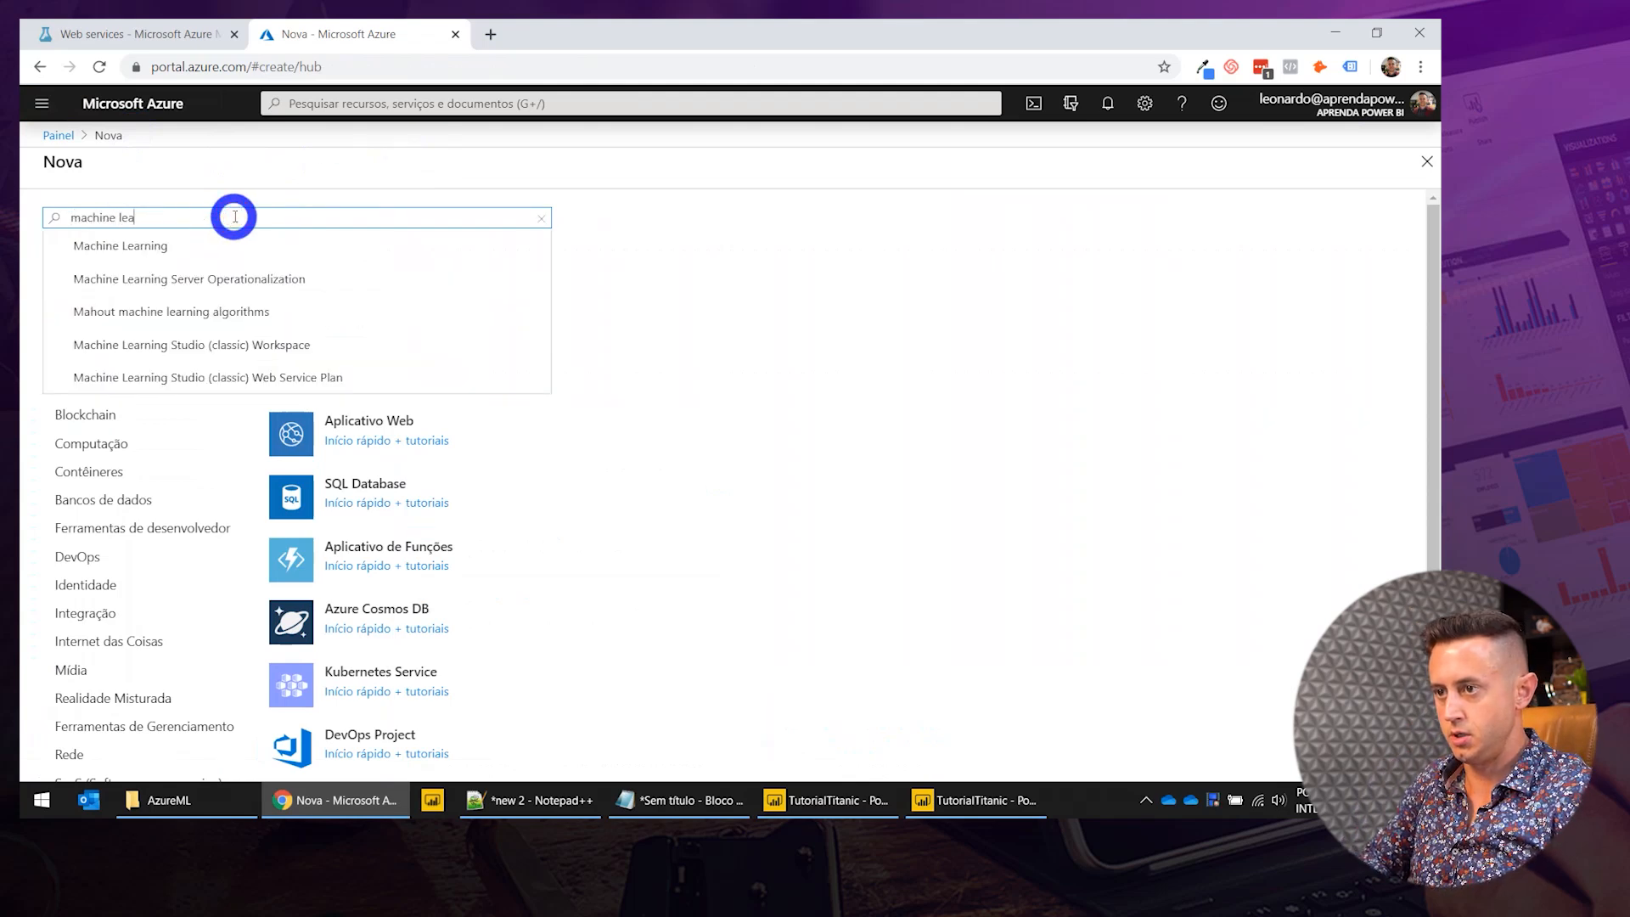
type("rning studio")
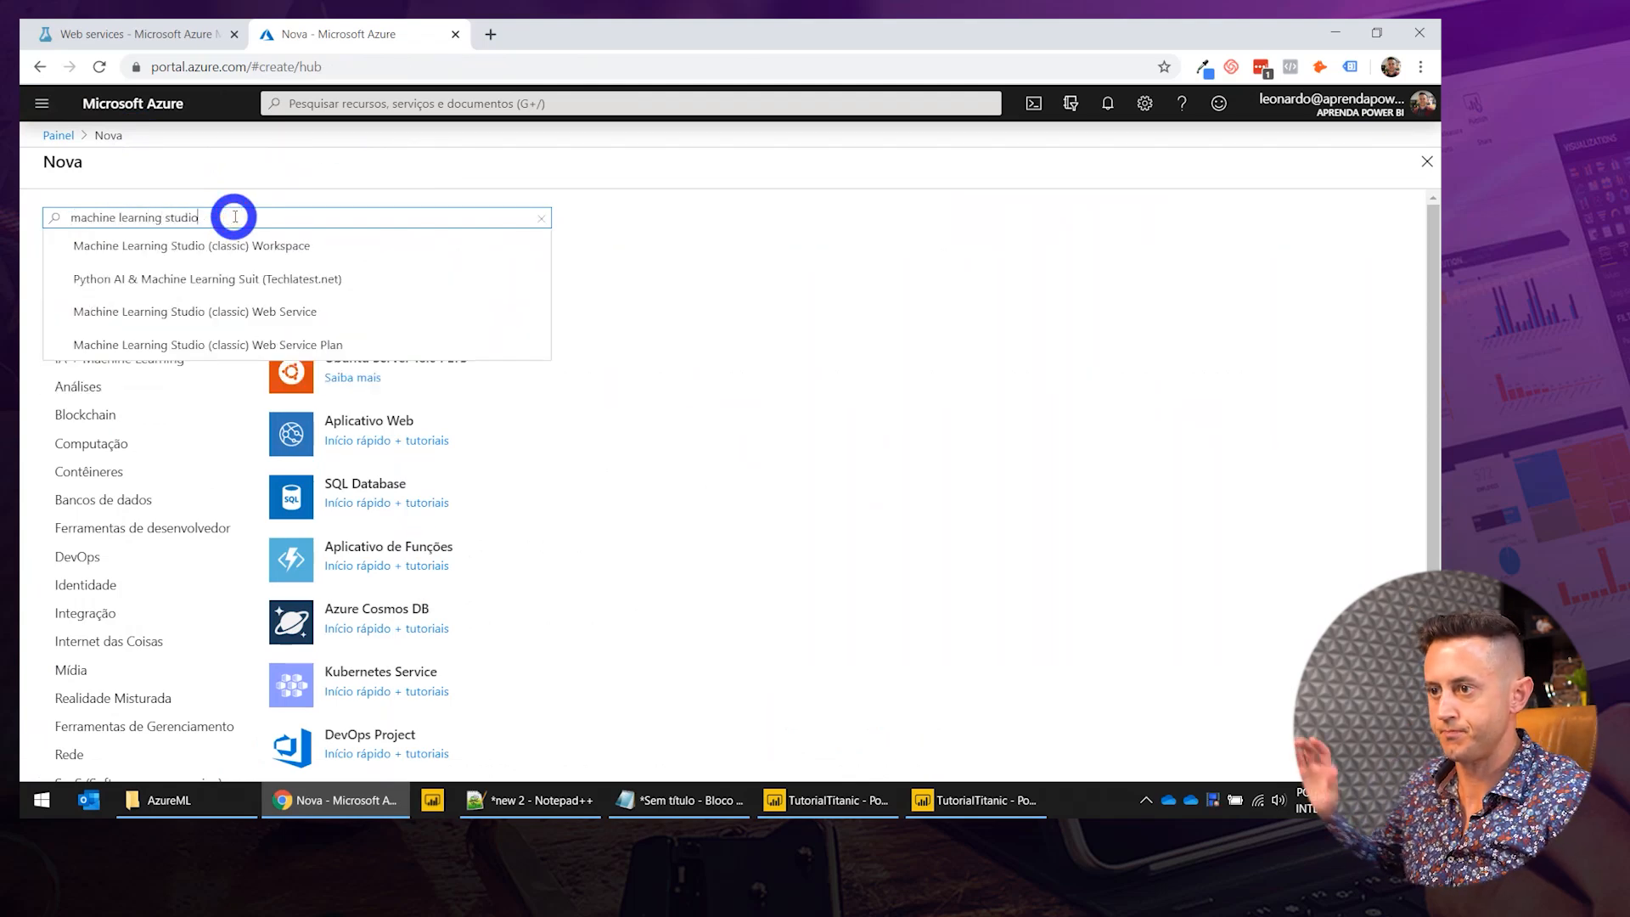
key("Return")
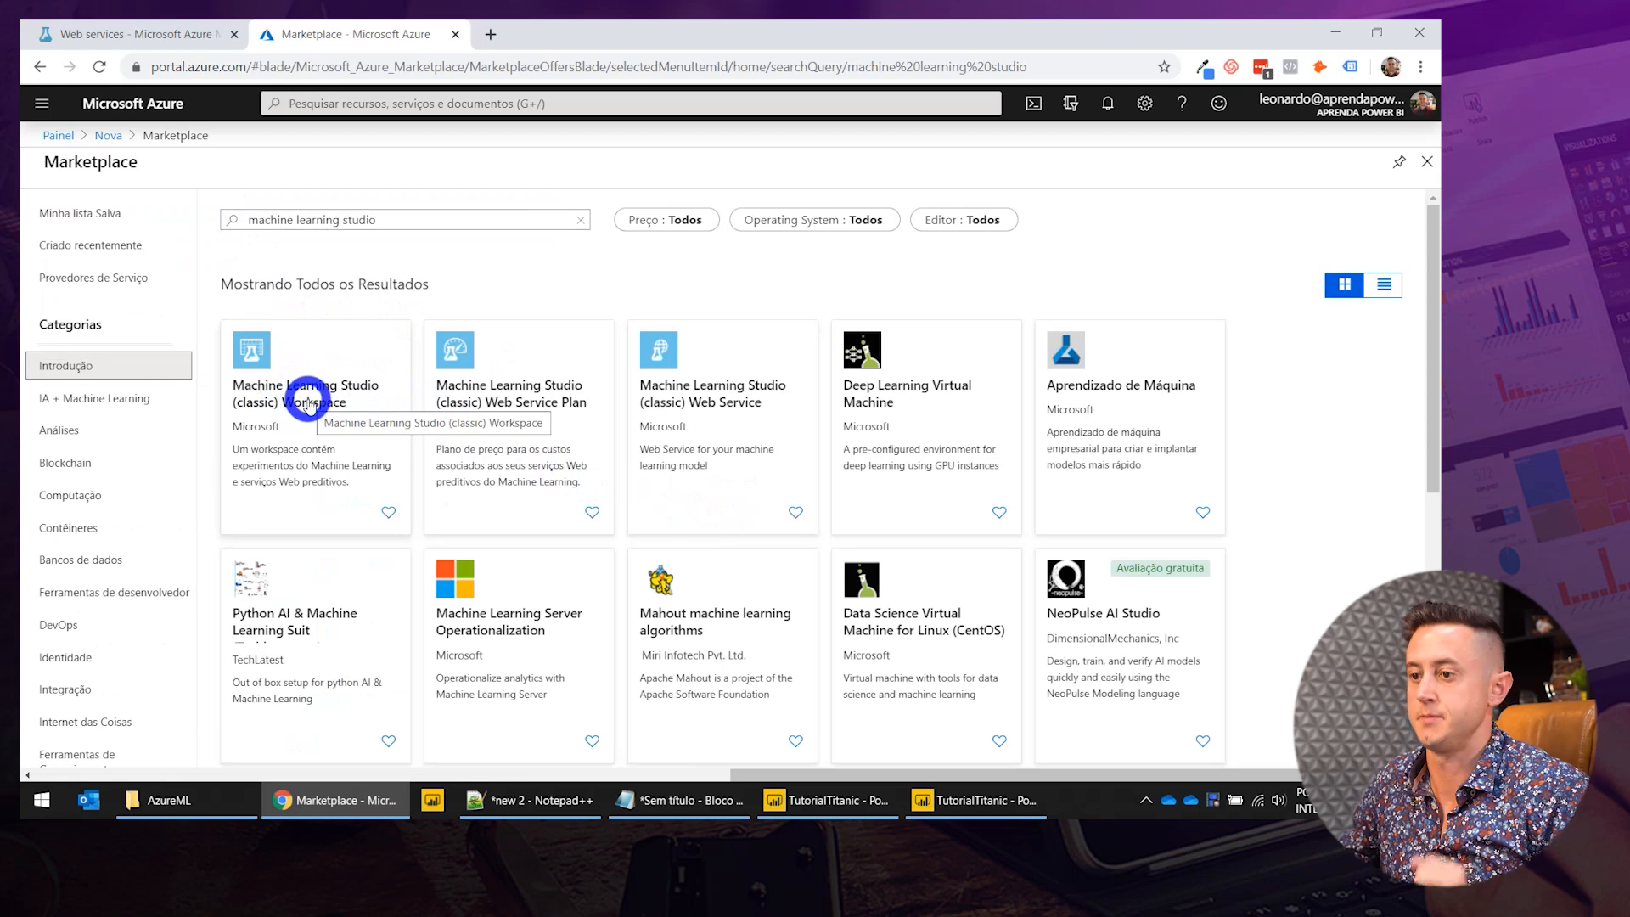
left_click(307, 401)
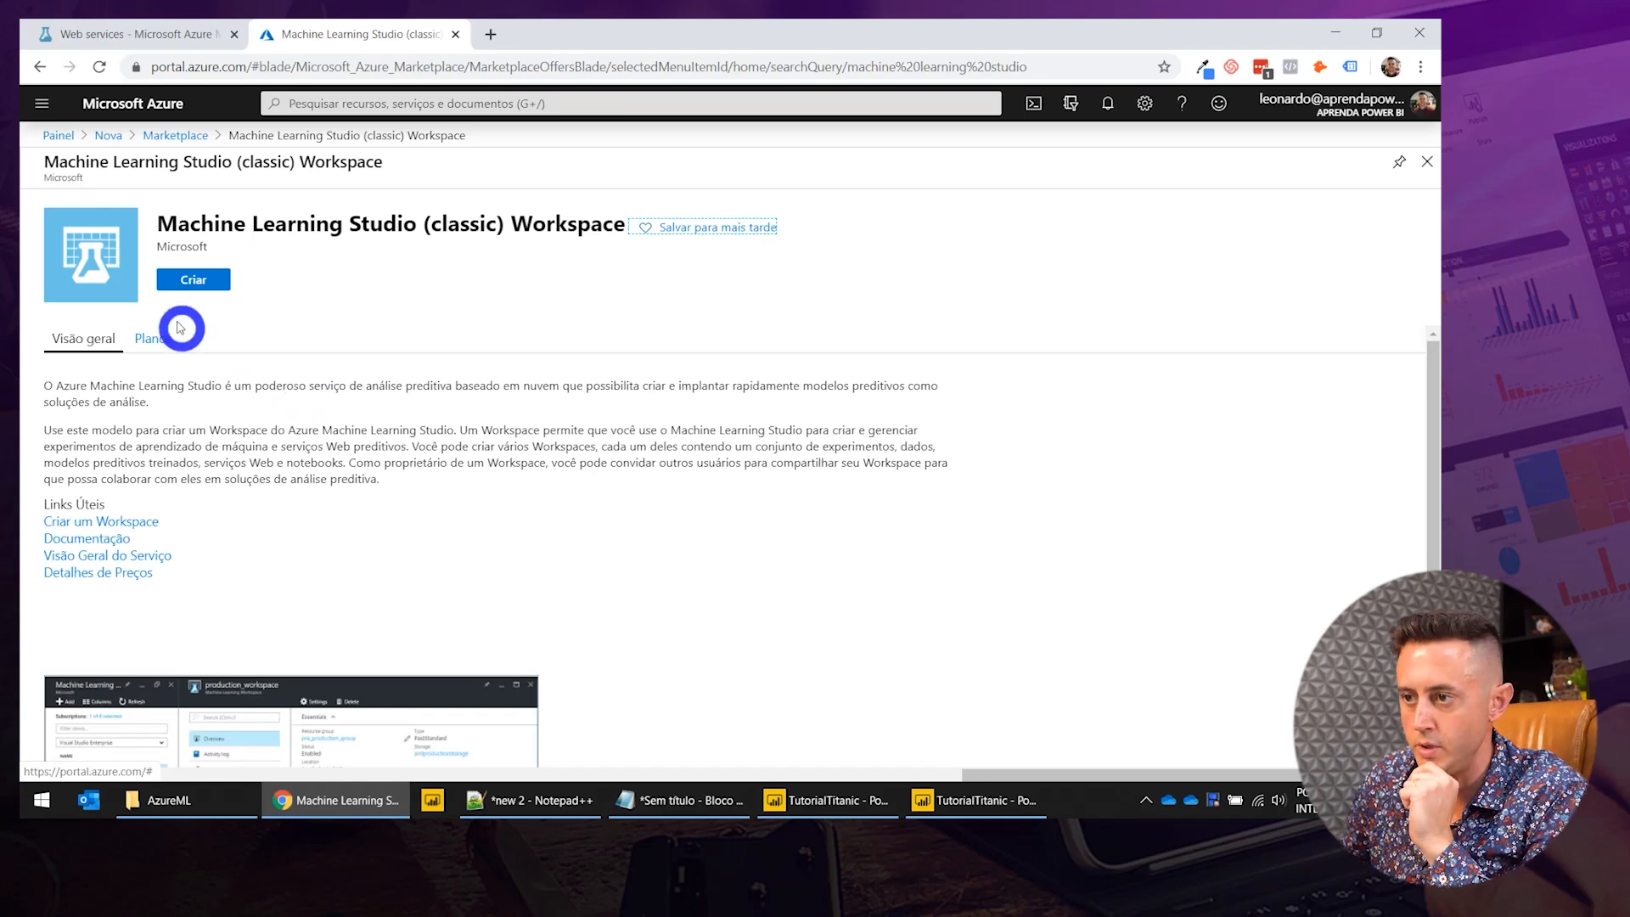
left_click(190, 280)
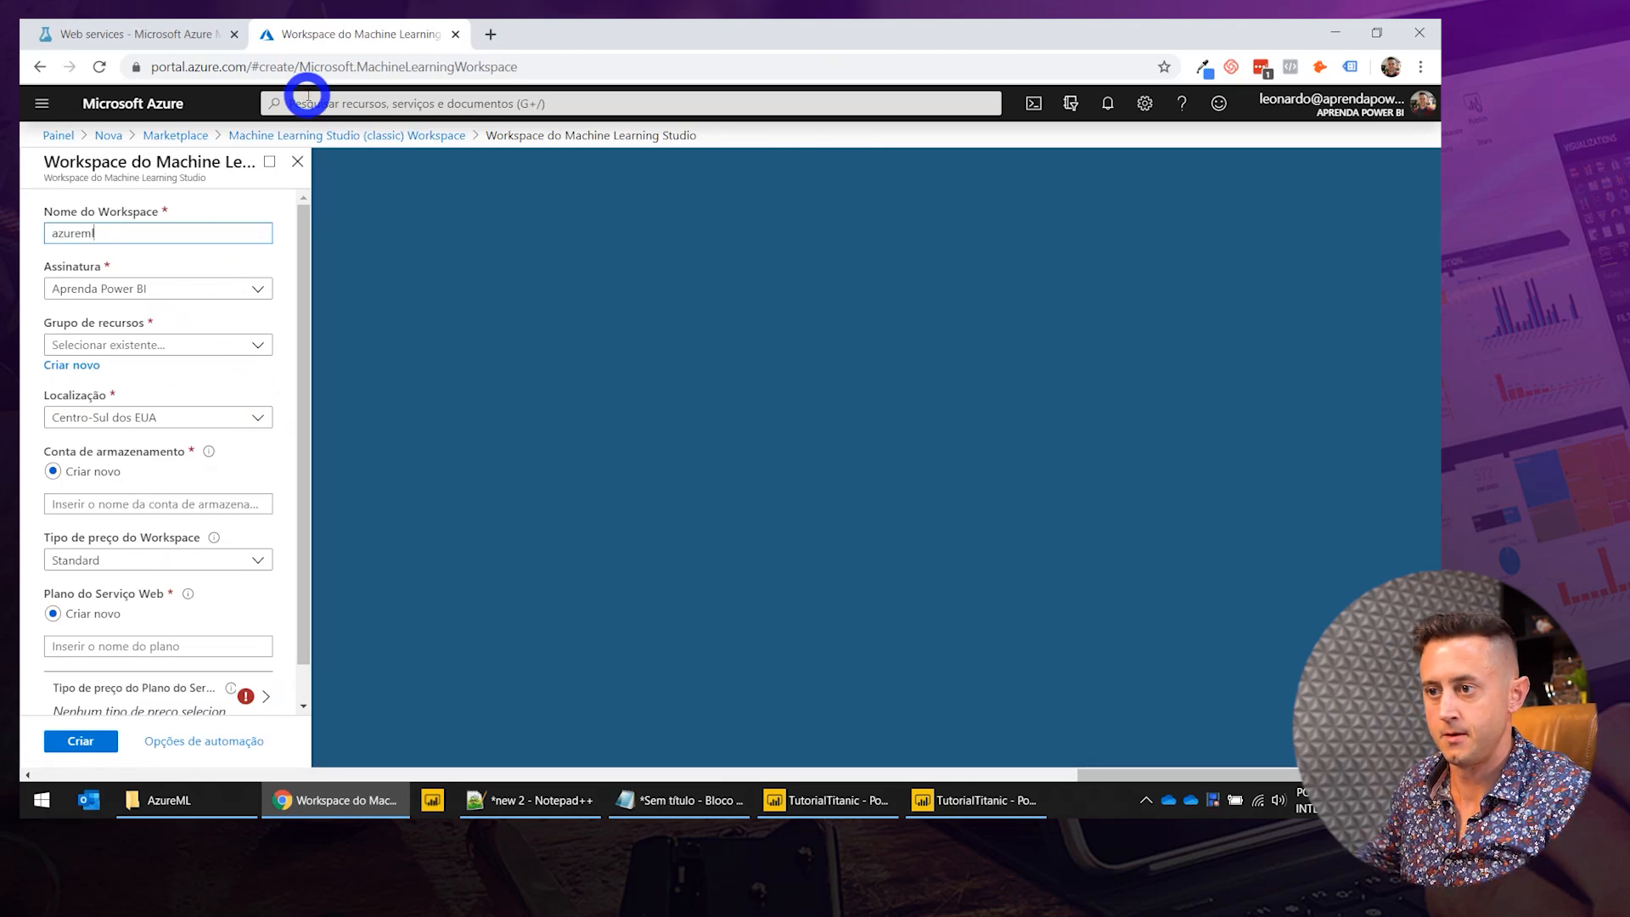
Name the workspace azureml and create a new resource group called AzureMLStudio for it.
key("Tab")
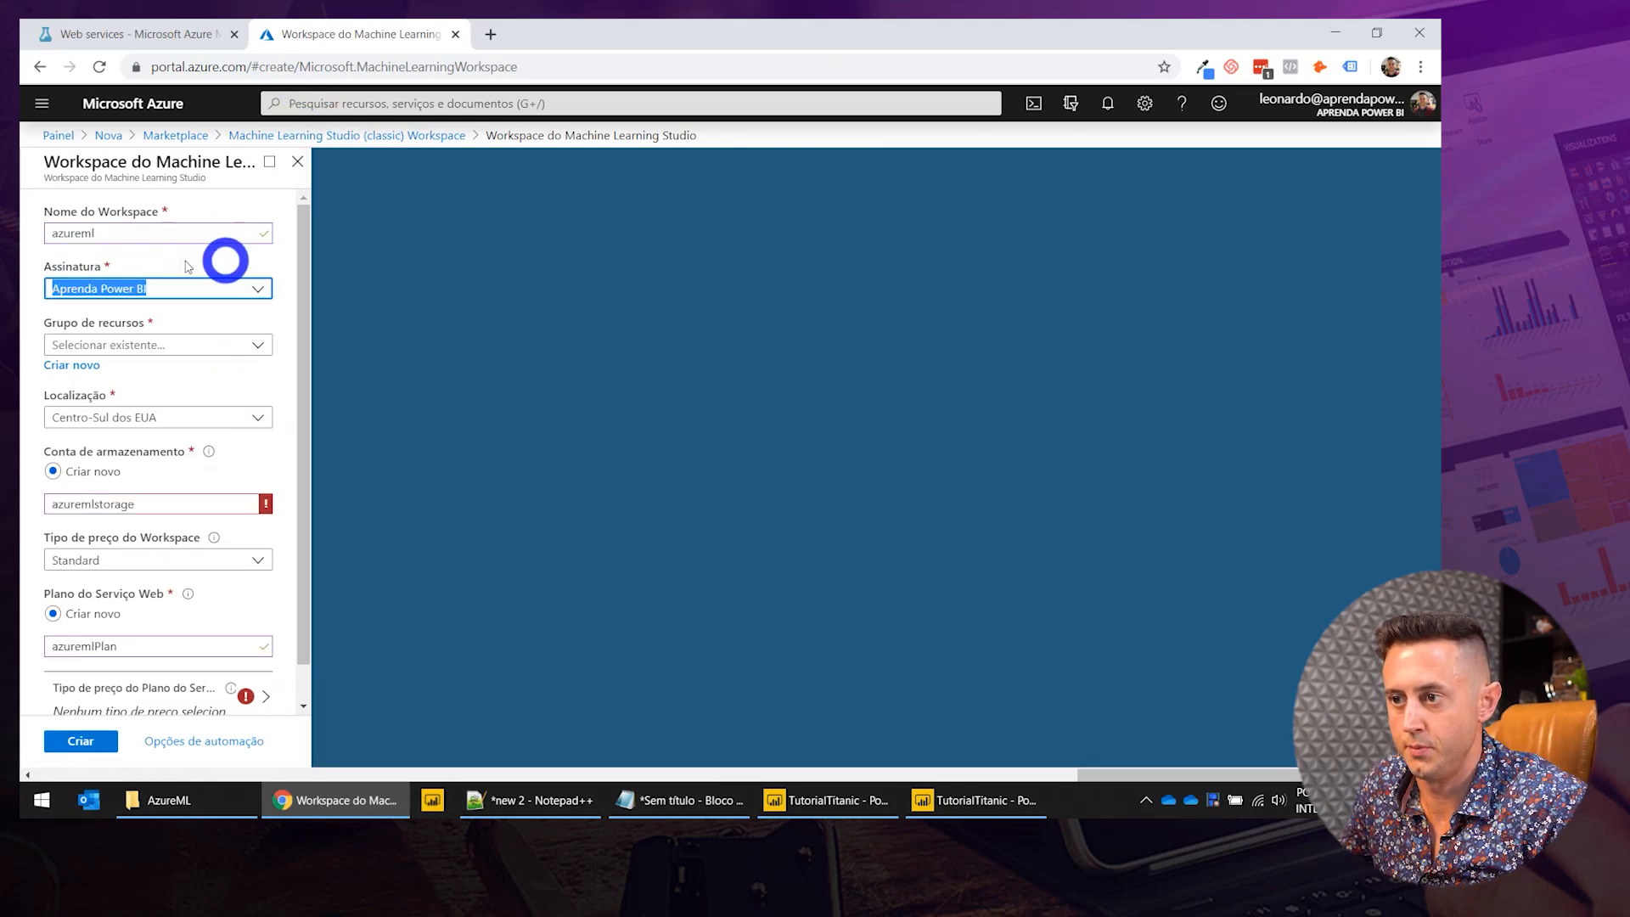
left_click(72, 368)
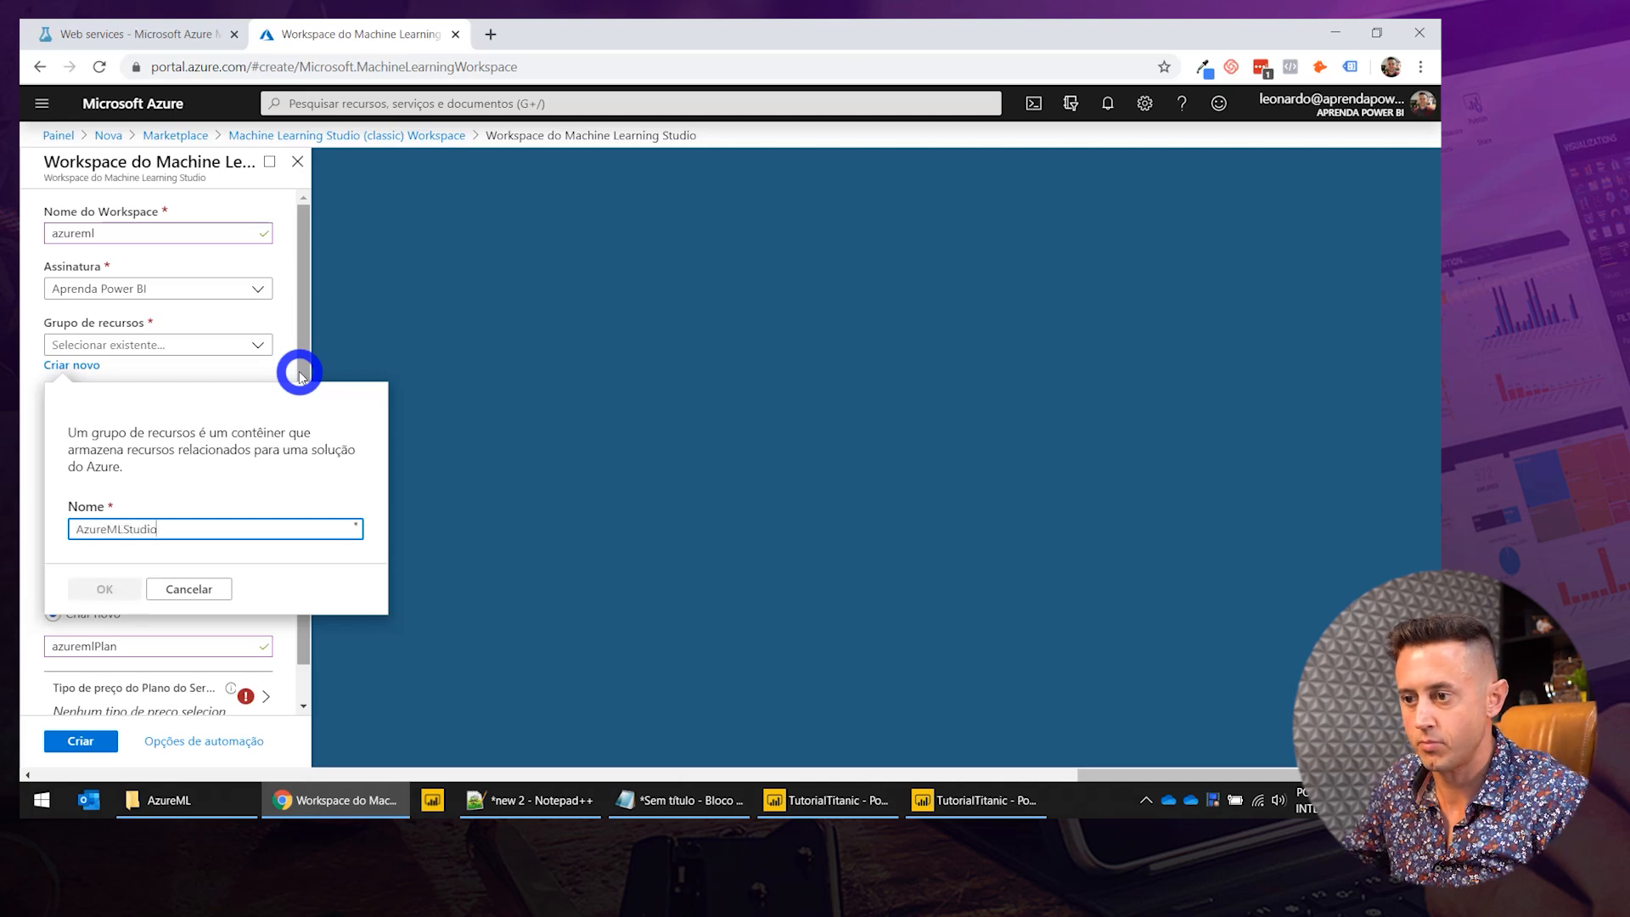
type("AzureMLStudio")
left_click(123, 588)
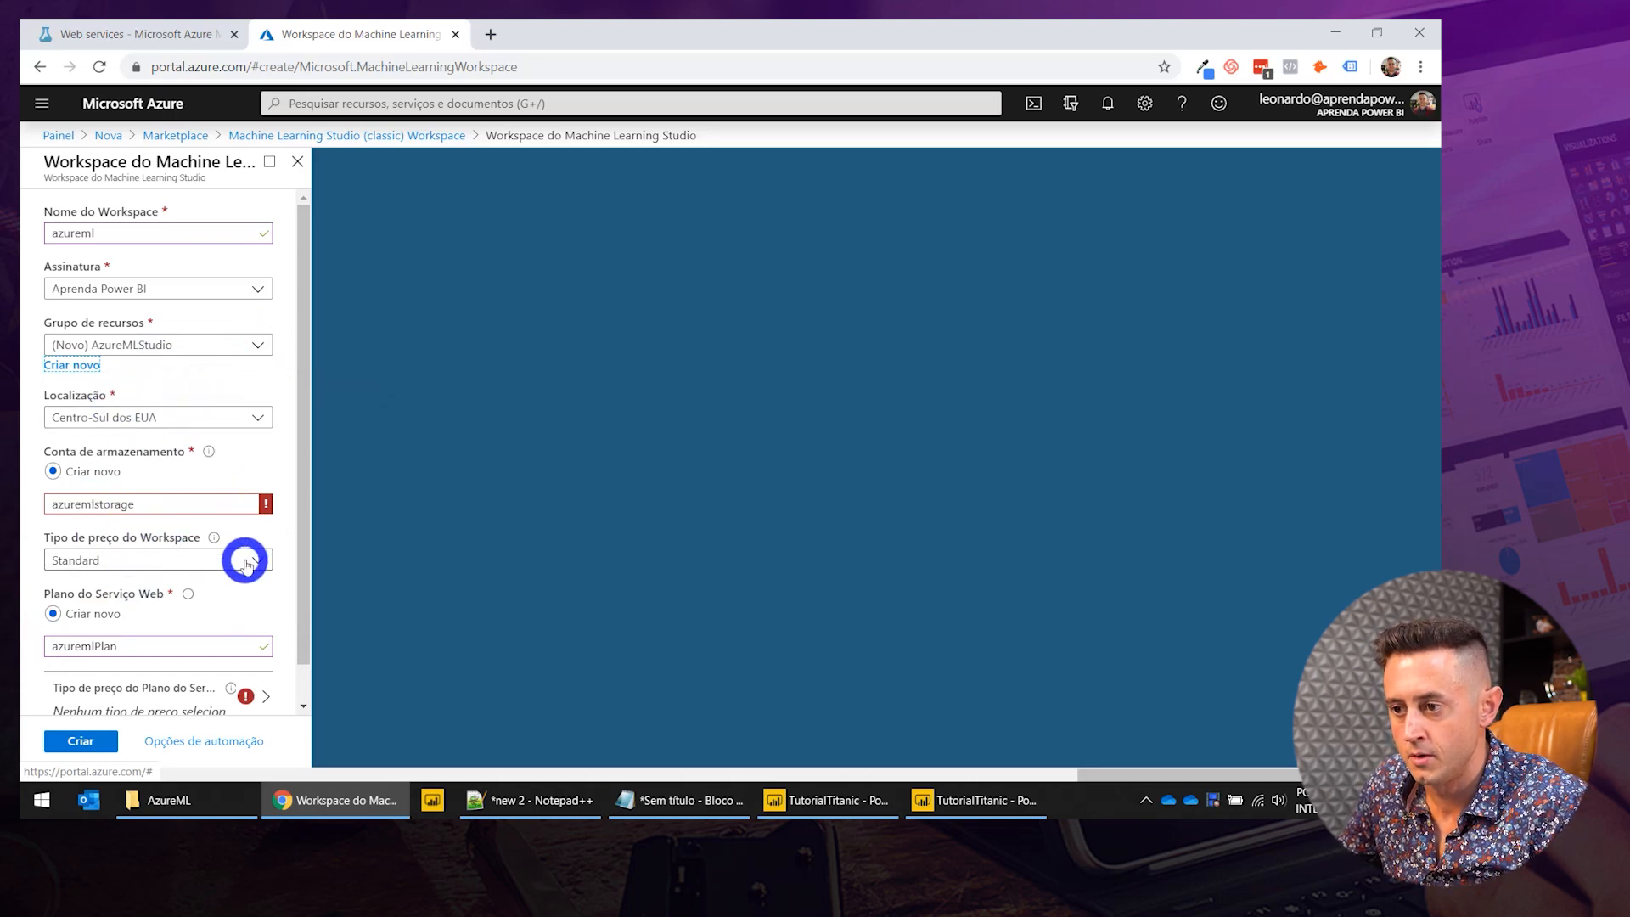
Choose Standard as the workspace pricing tier.
left_click(135, 557)
left_click(121, 595)
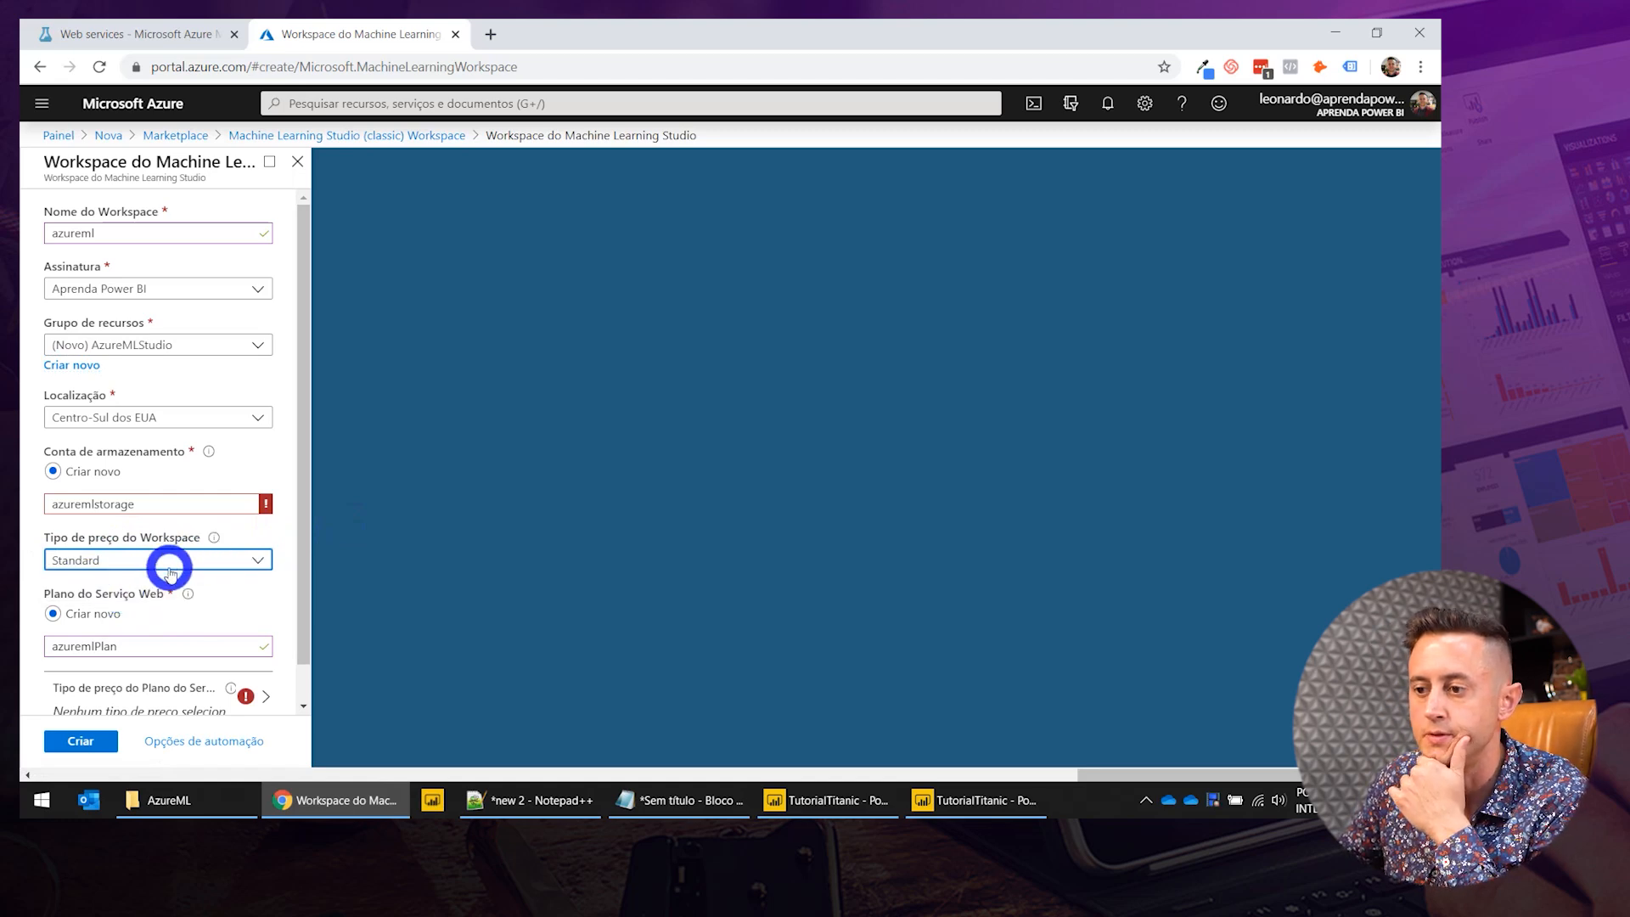
scroll(167, 560, "down", 1)
left_click(234, 521)
left_click(233, 522)
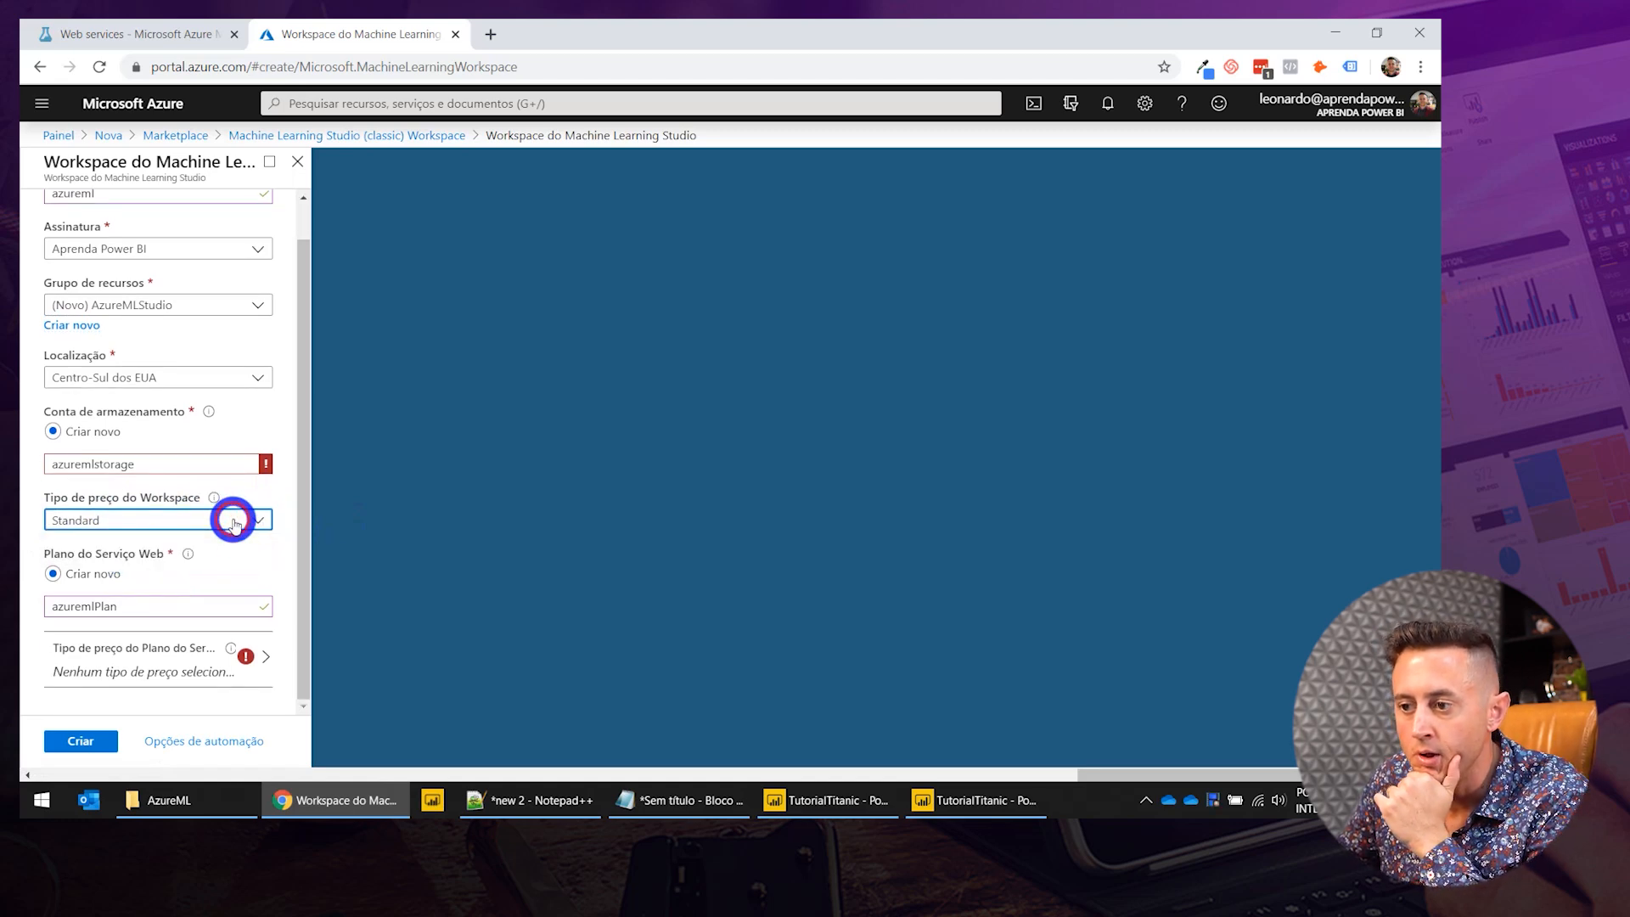
left_click(297, 561)
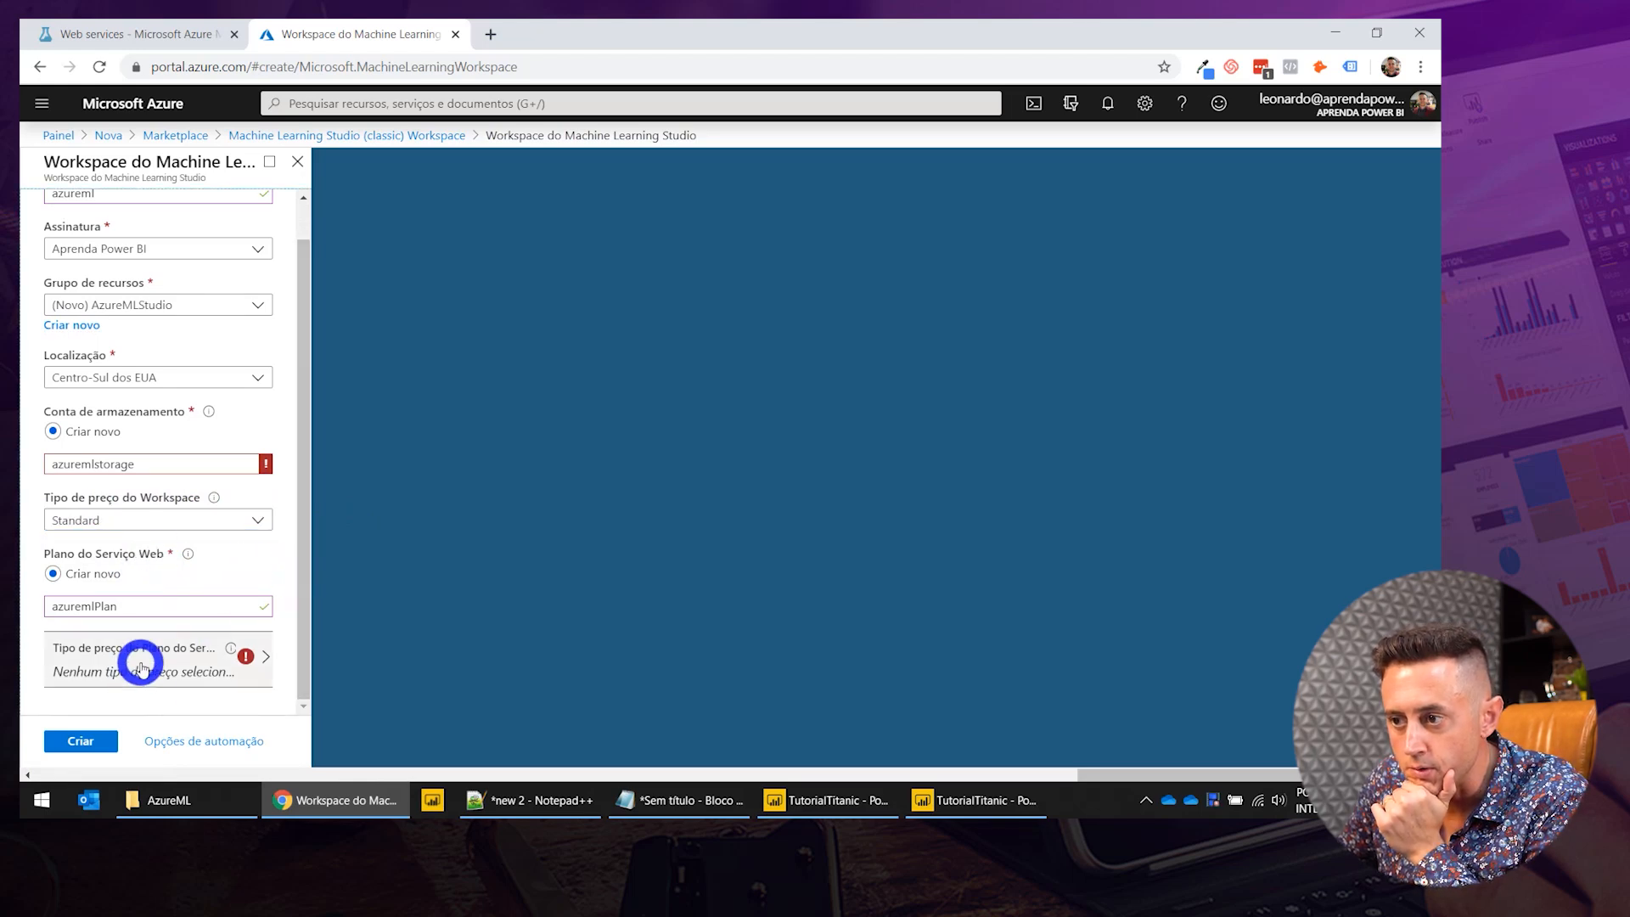
Name the new storage account azuremlstudiost.
left_click(233, 461)
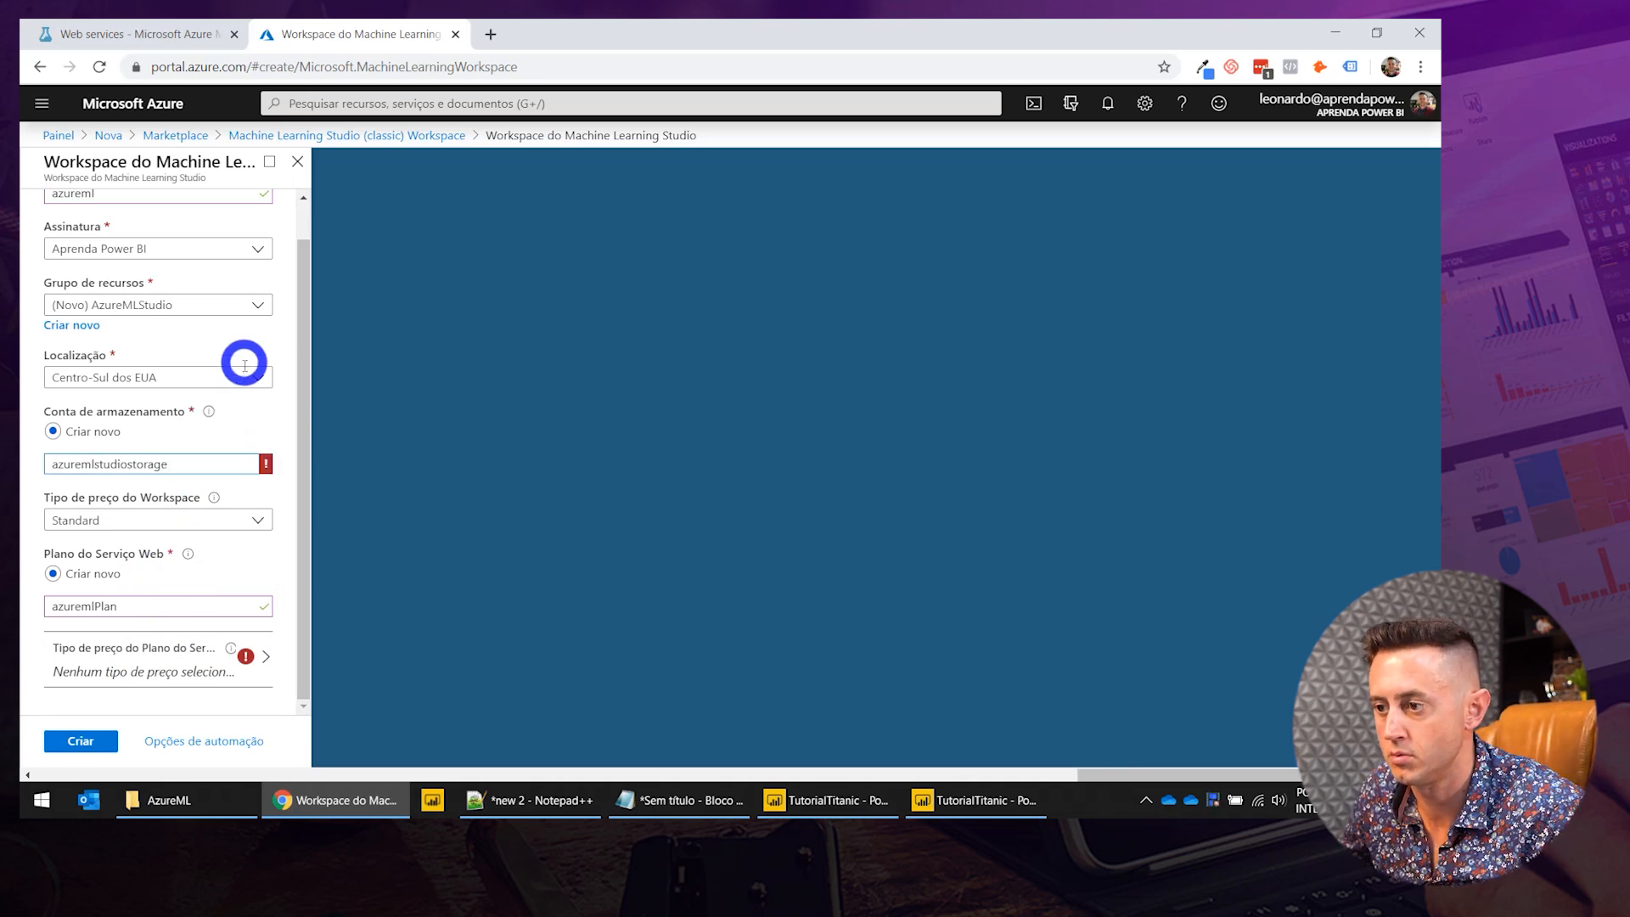
mouse_move(267, 467)
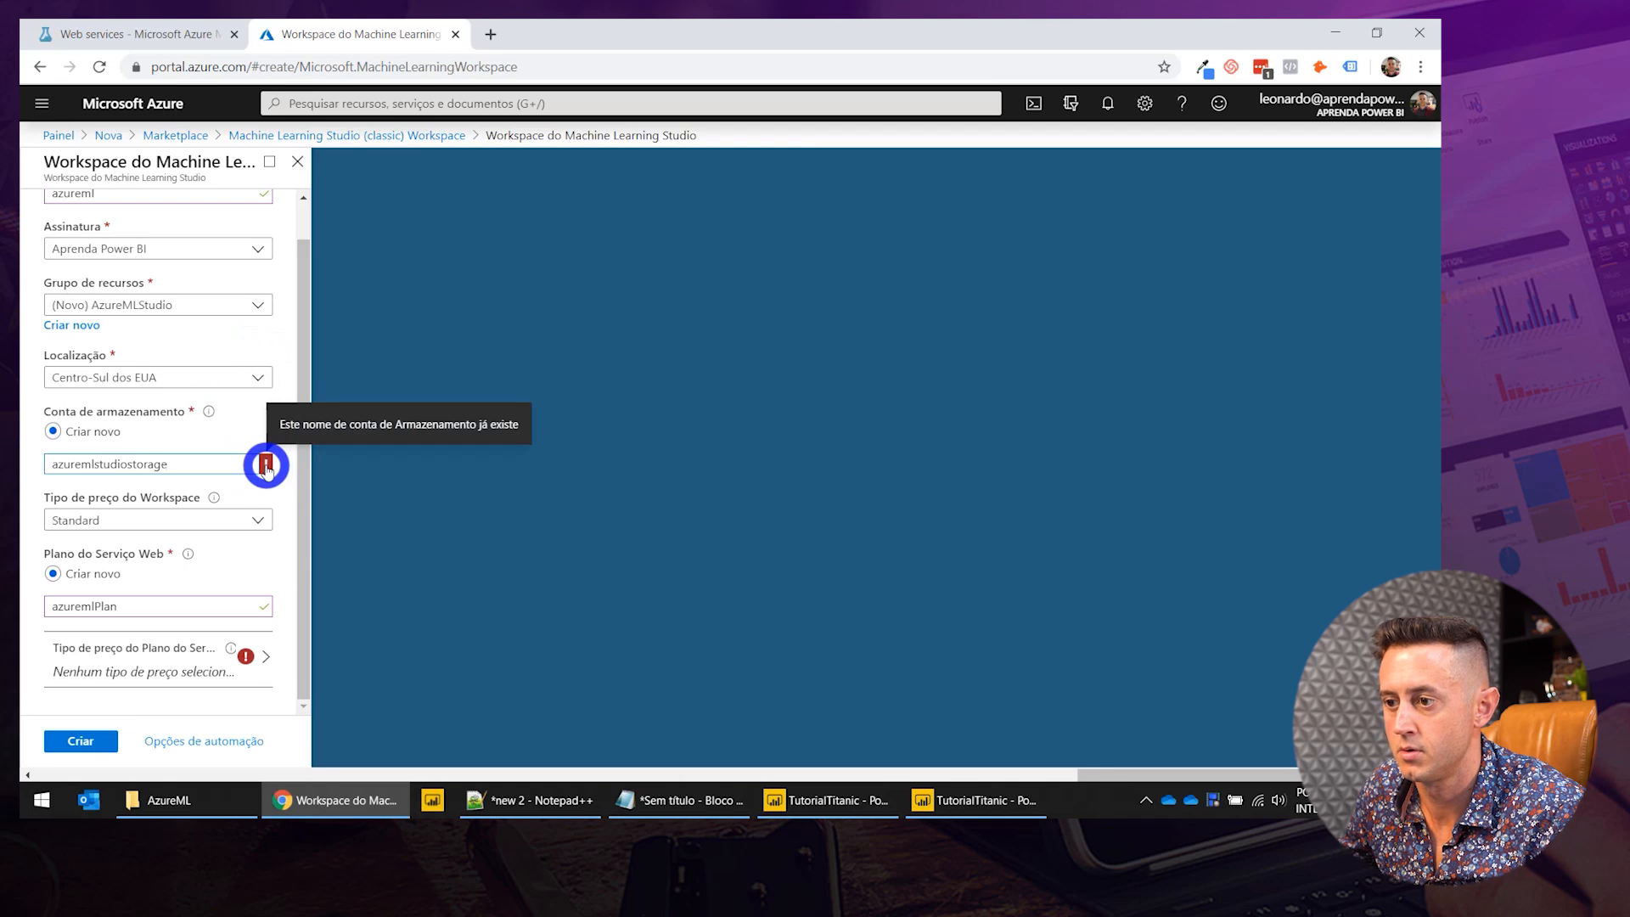
double_click(256, 470)
left_click(215, 488)
left_click(215, 467)
left_click(562, 491)
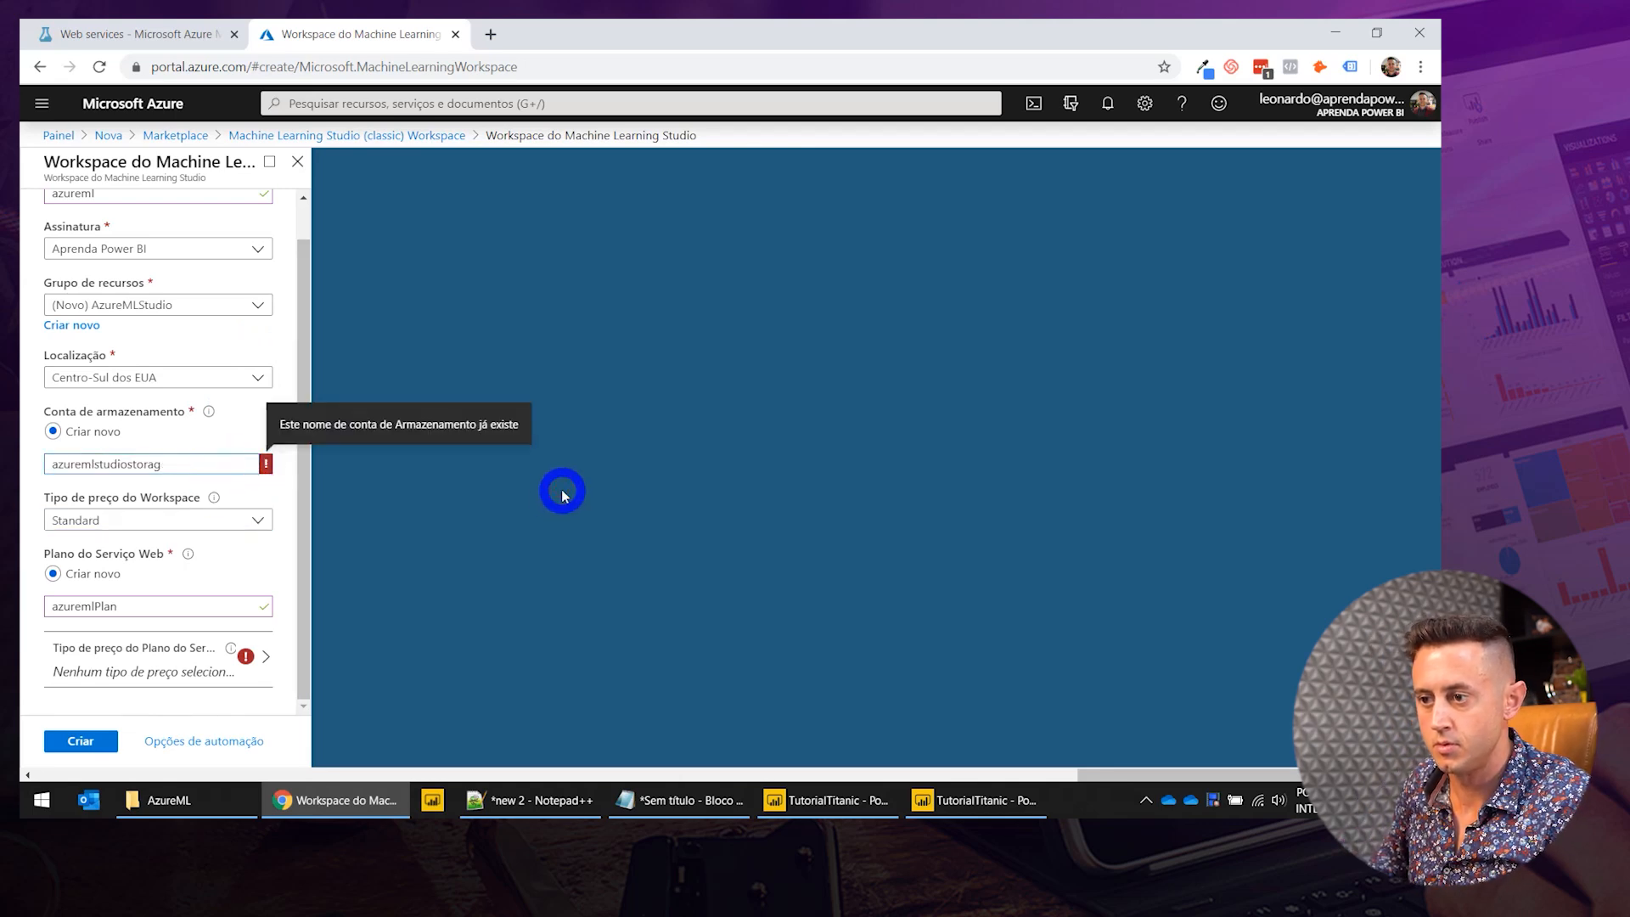
key("Tab")
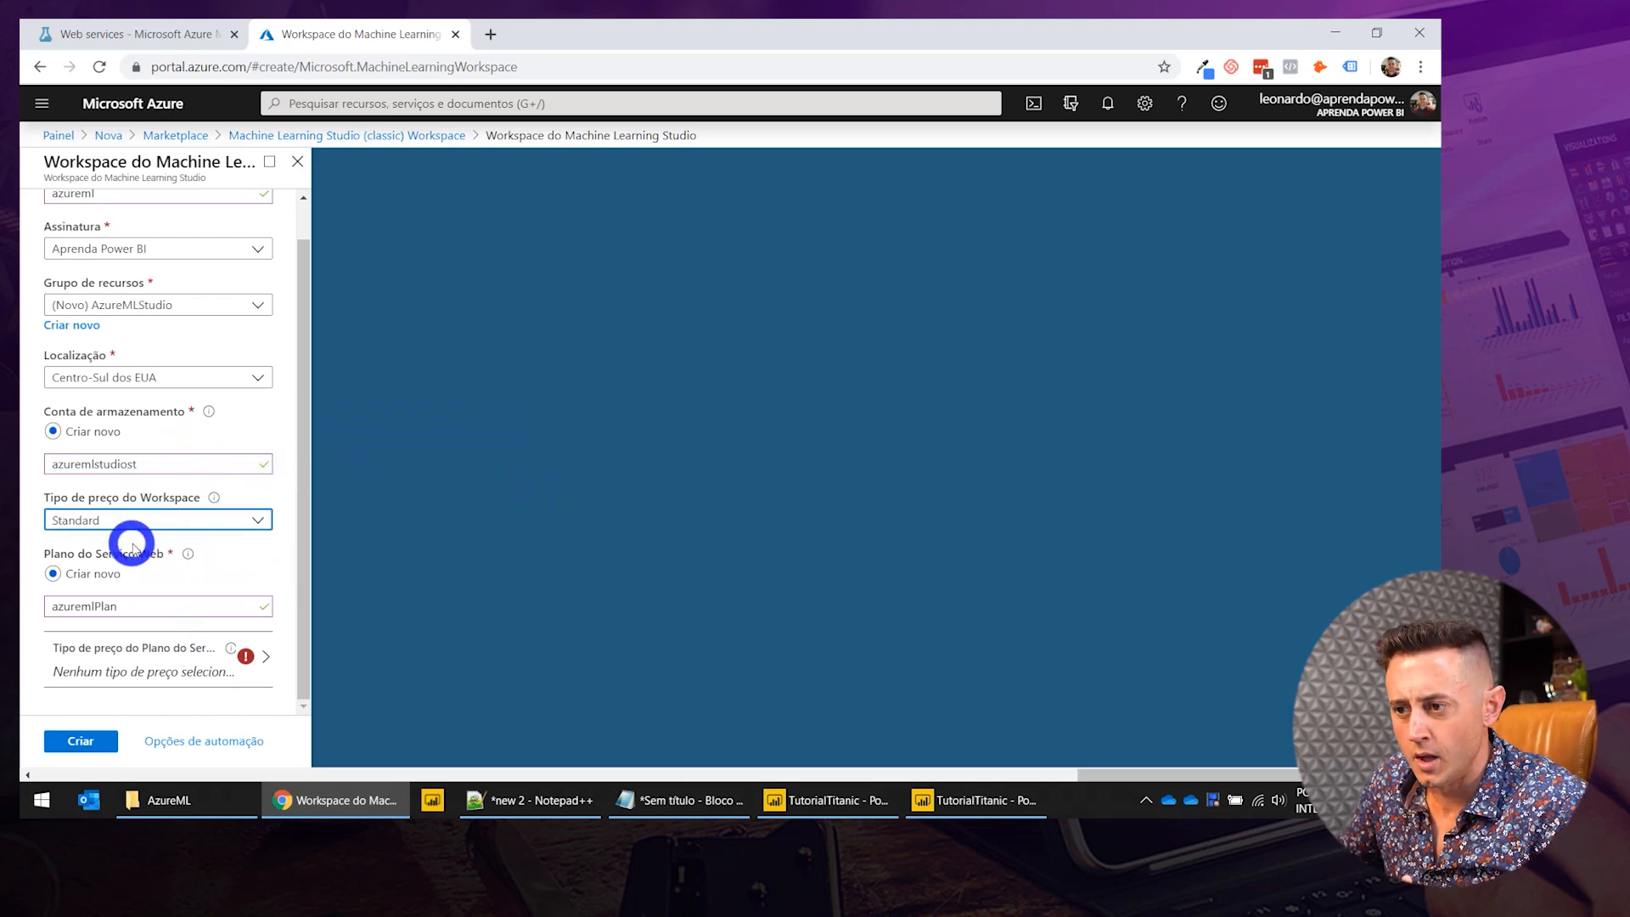
Select the DevTest Standard pricing tier for the web service plan and create the workspace.
left_click(147, 662)
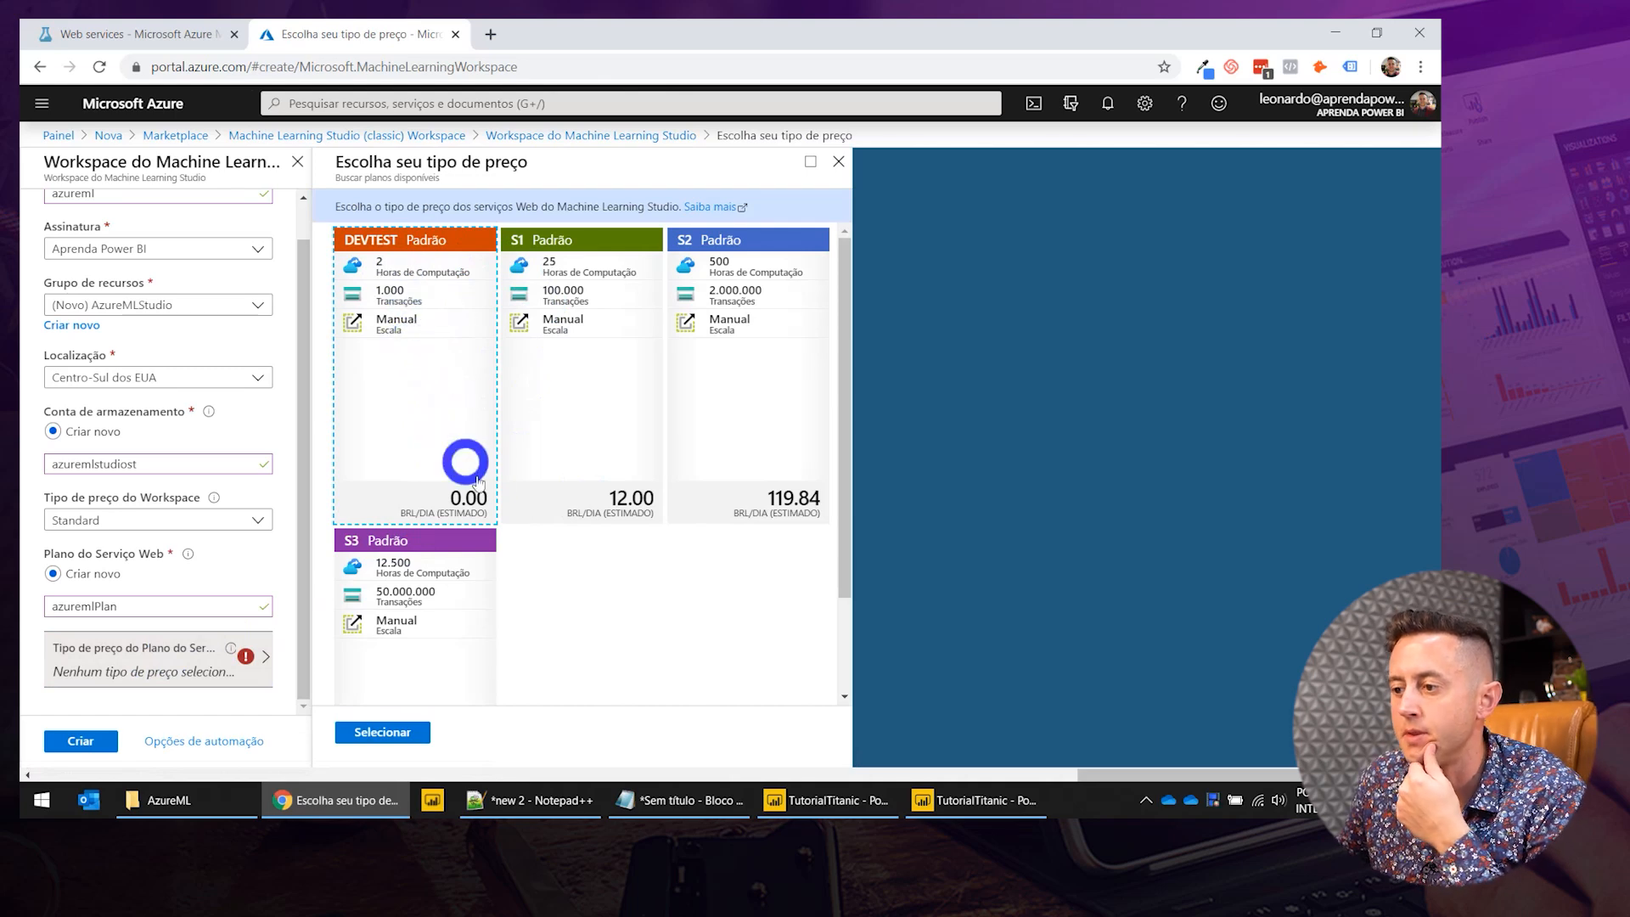
left_click(392, 733)
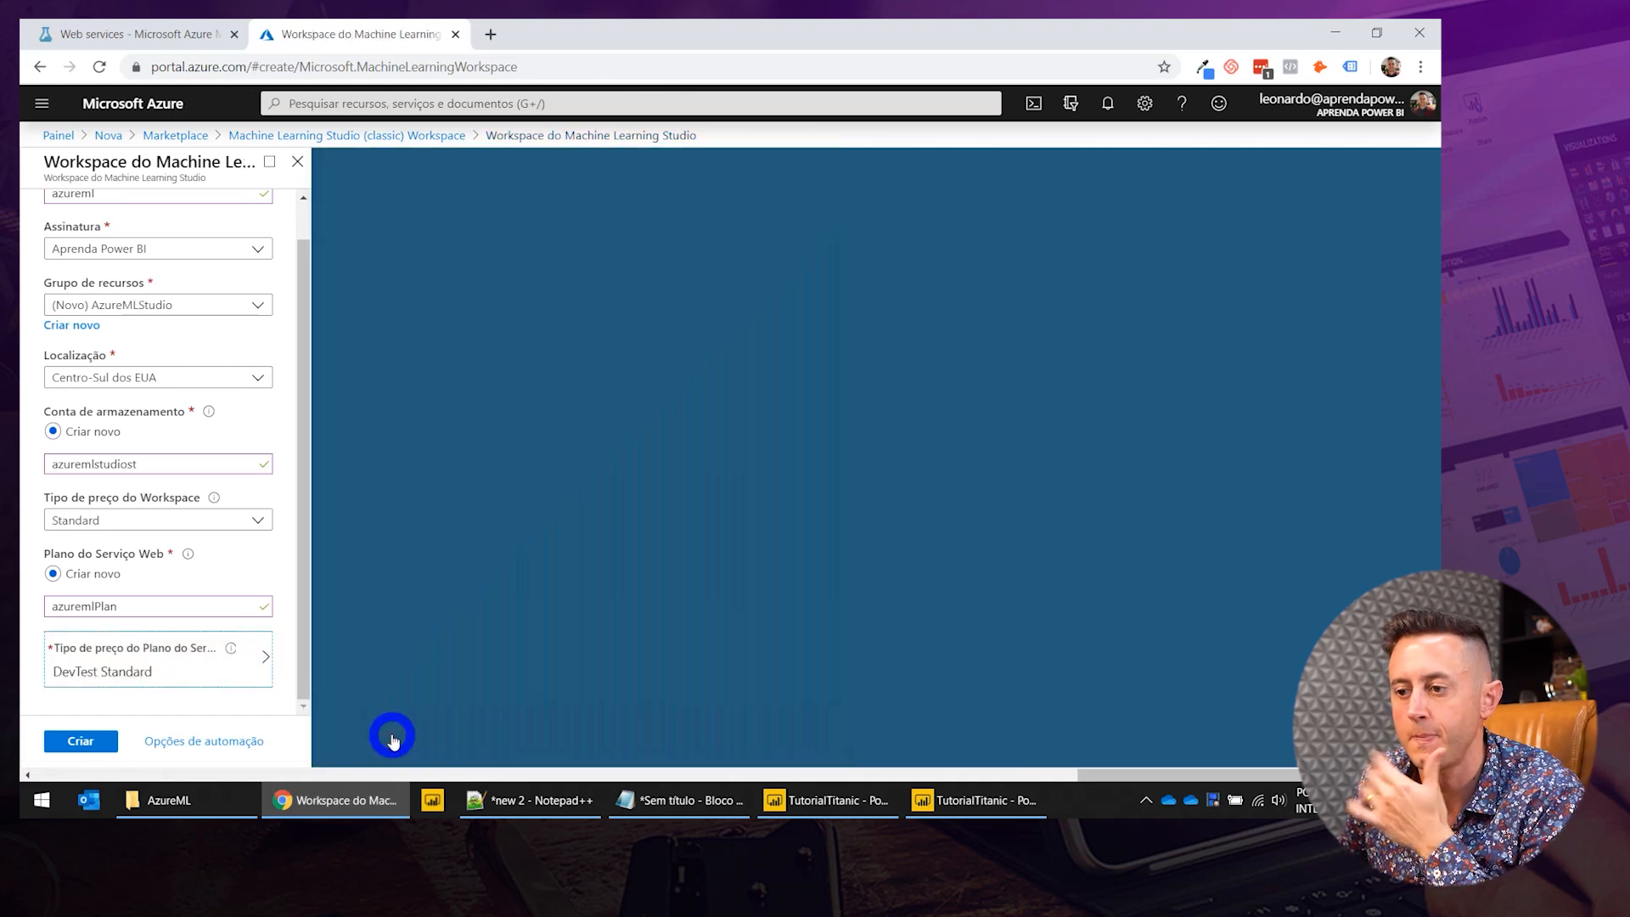
left_click(82, 744)
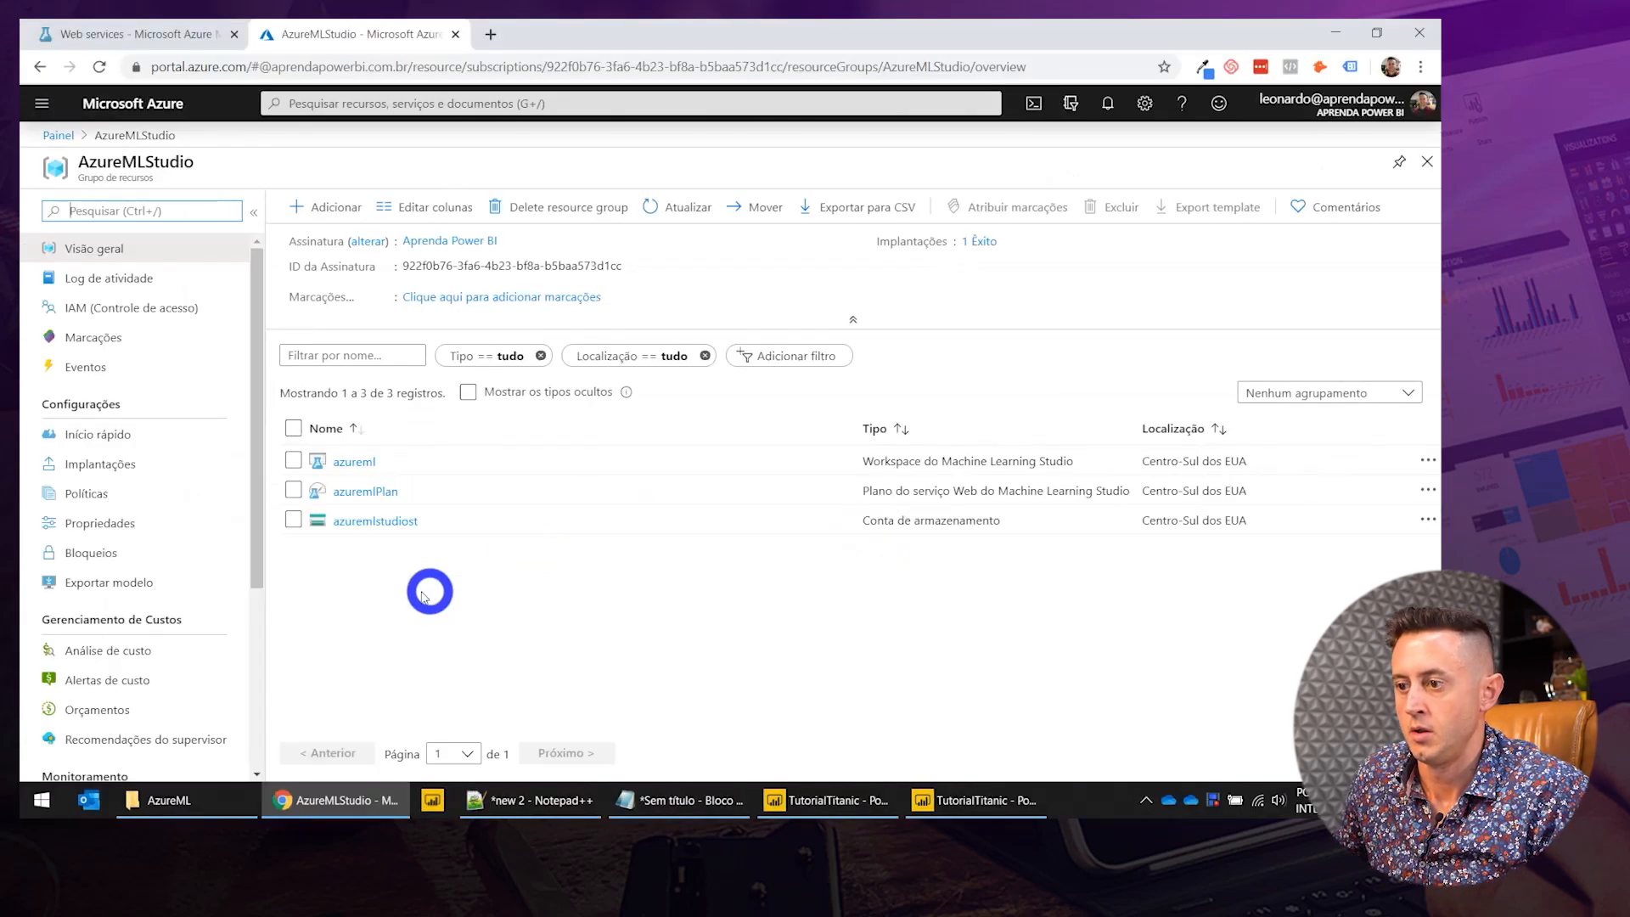
Check the azureml Standard workspace in Machine Learning Studio, and return to the Free workspace's experiments.
left_click(96, 25)
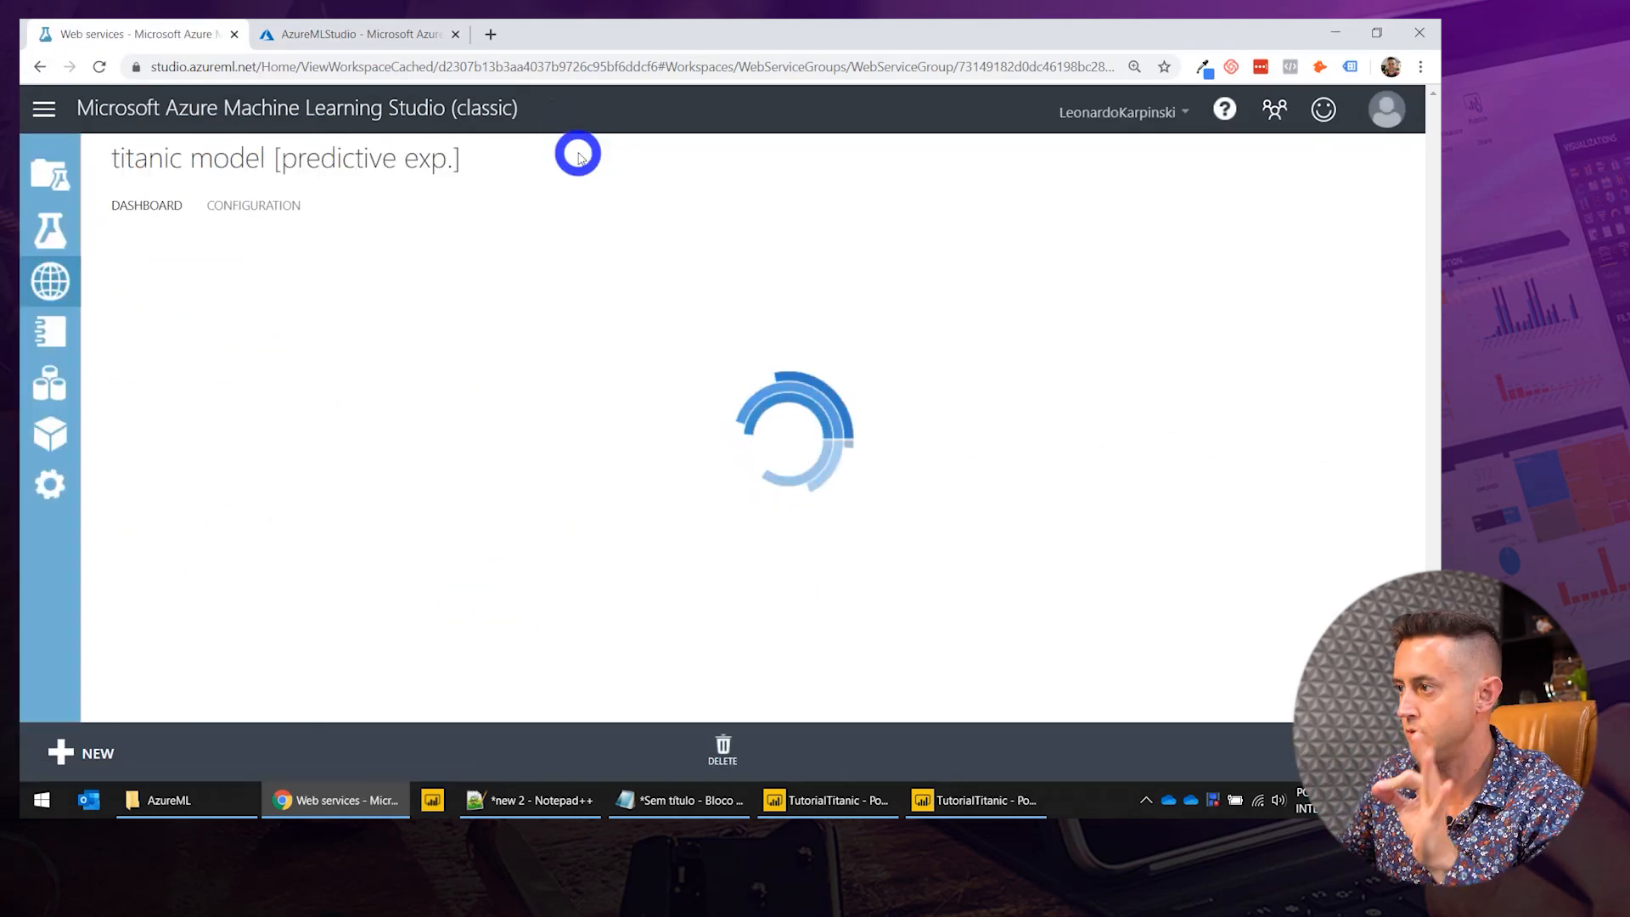
left_click(1117, 112)
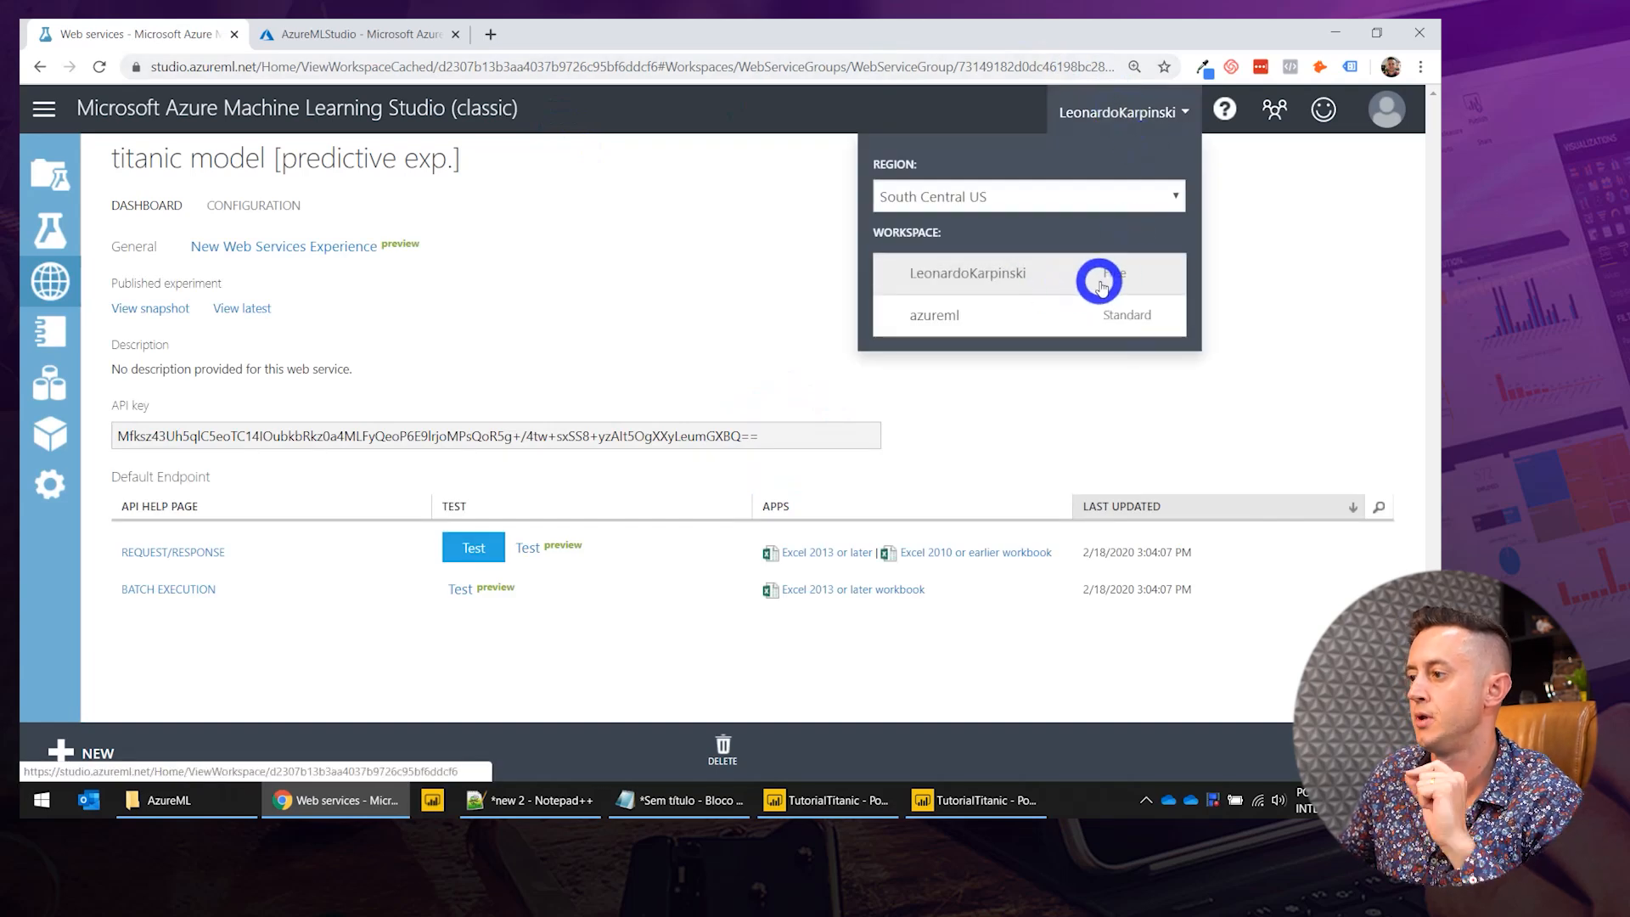
left_click(1142, 319)
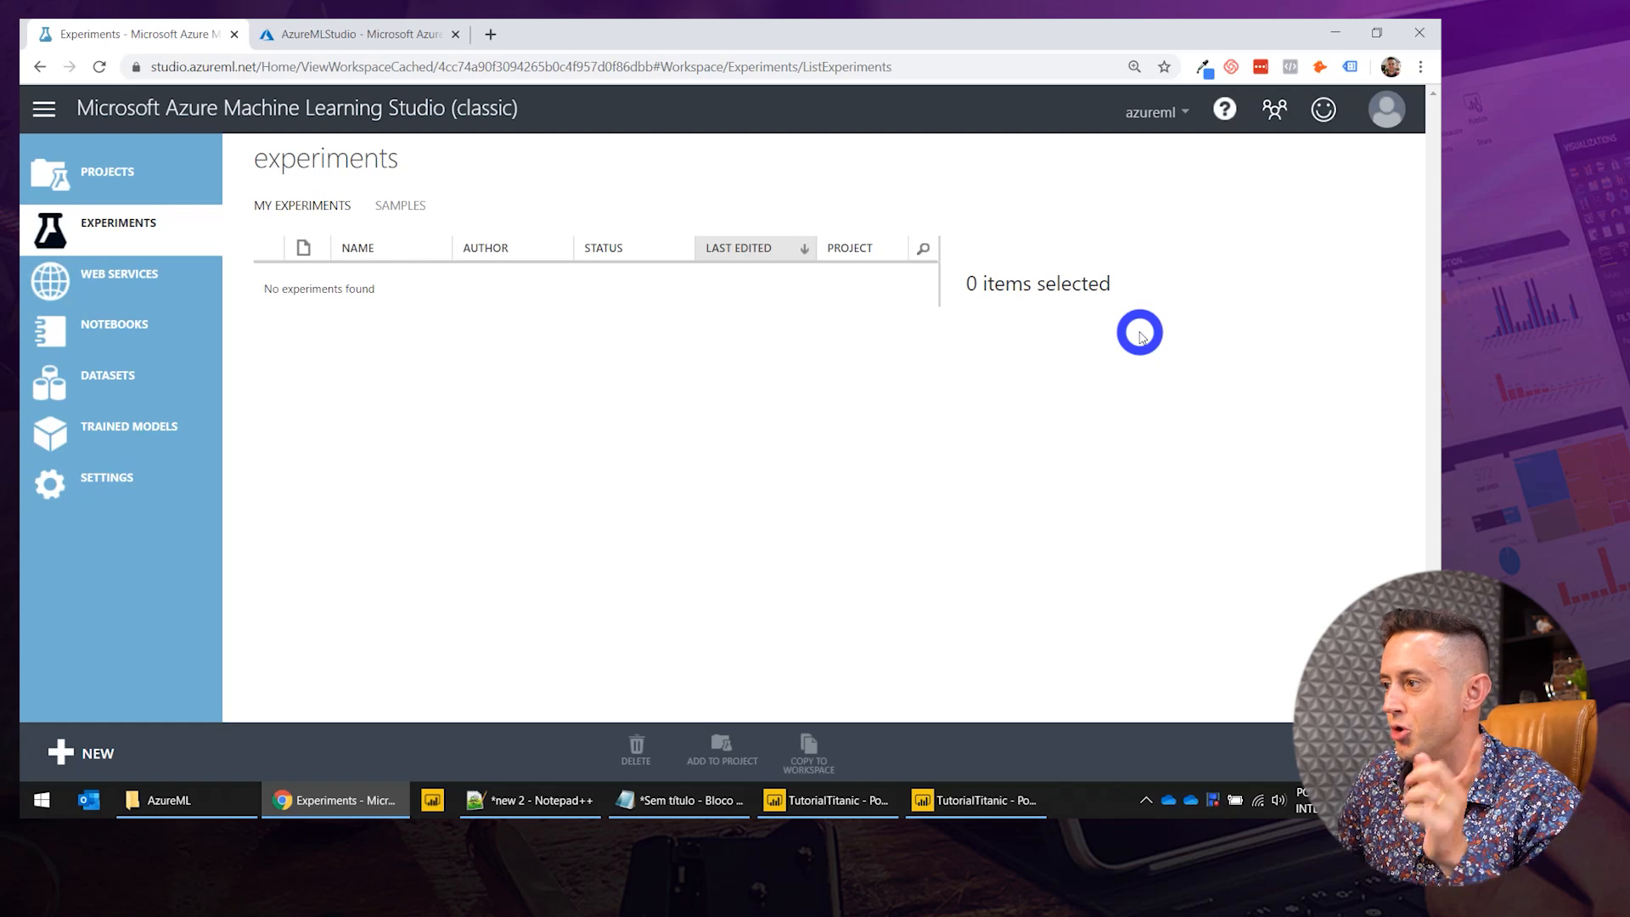
left_click(1159, 113)
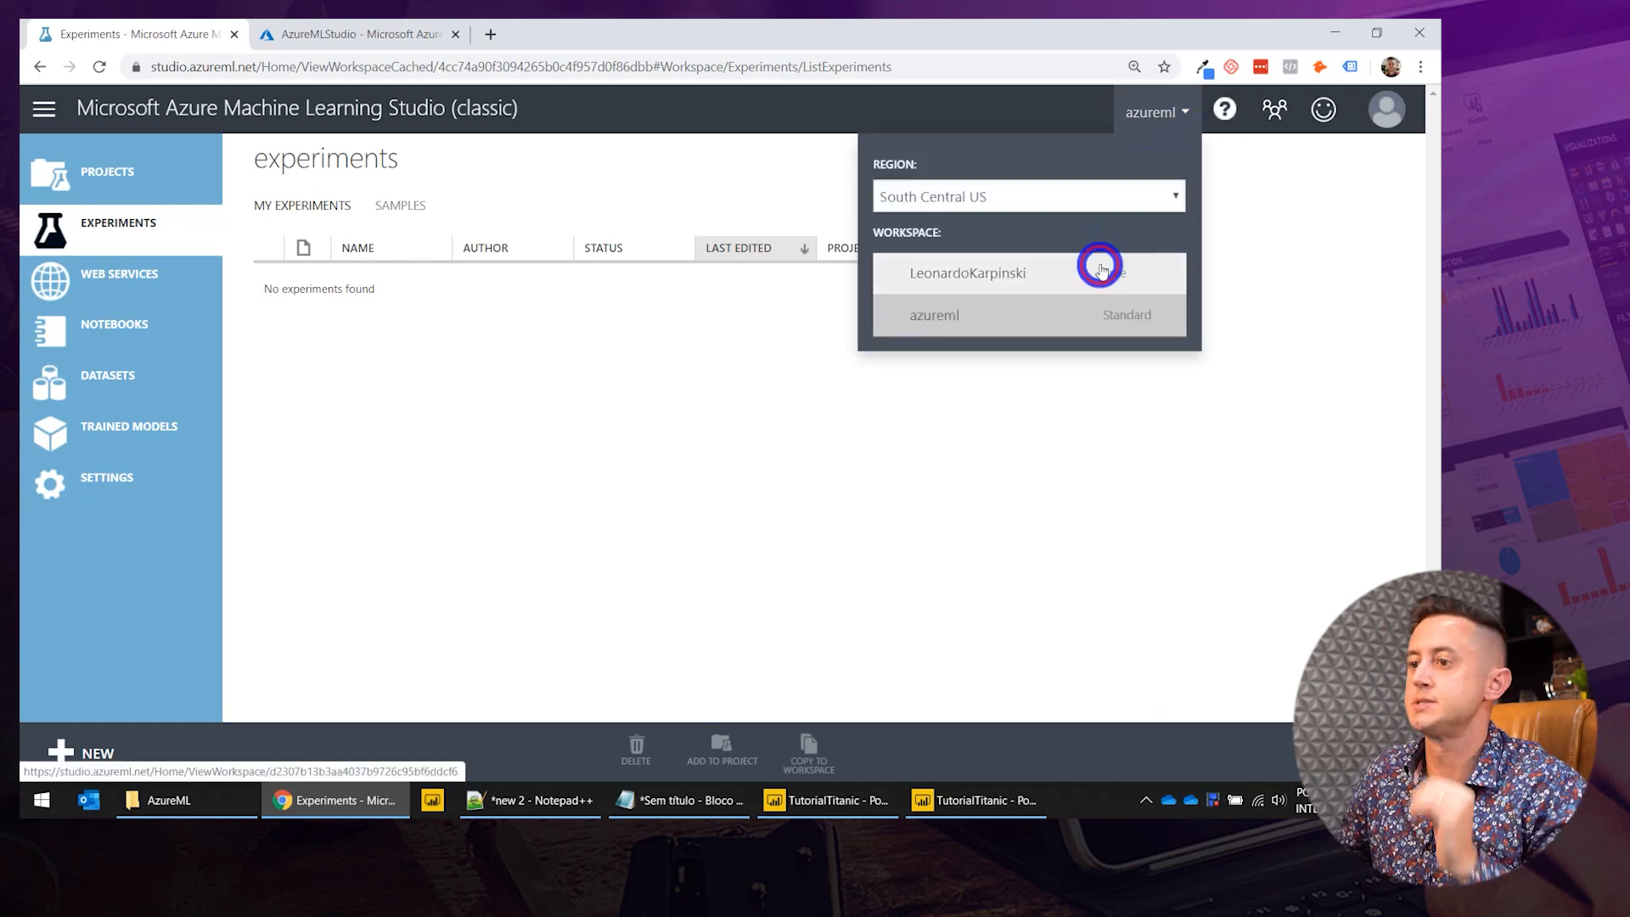
left_click(1100, 270)
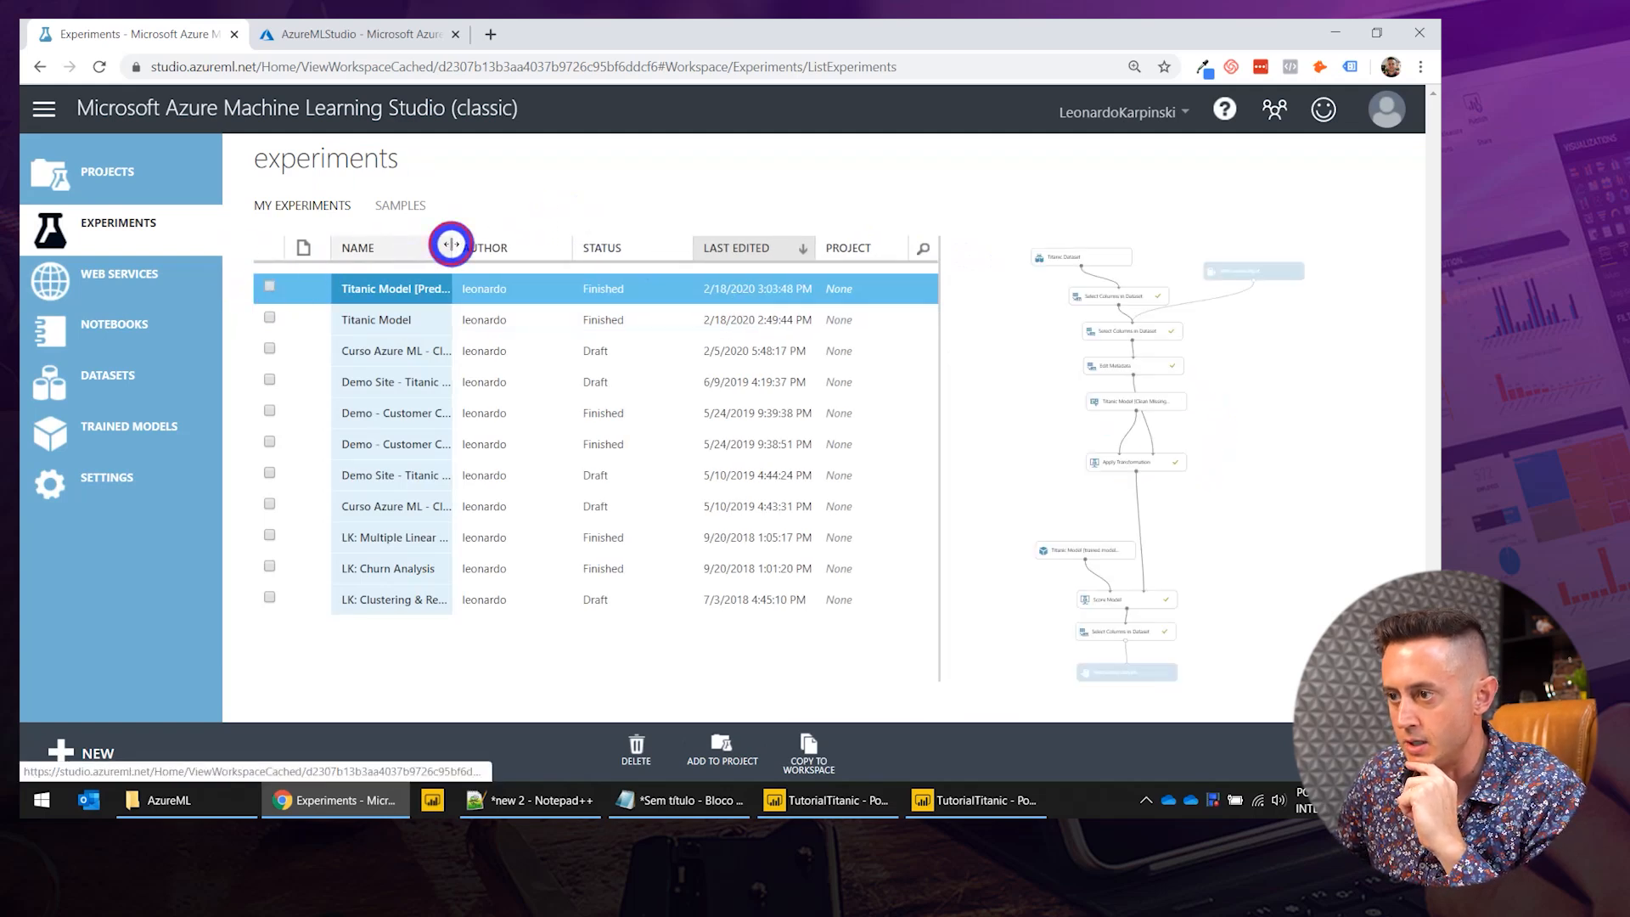
Copy the Titanic Model [Predictive Exp.] experiment to the azureml workspace.
left_click(284, 273)
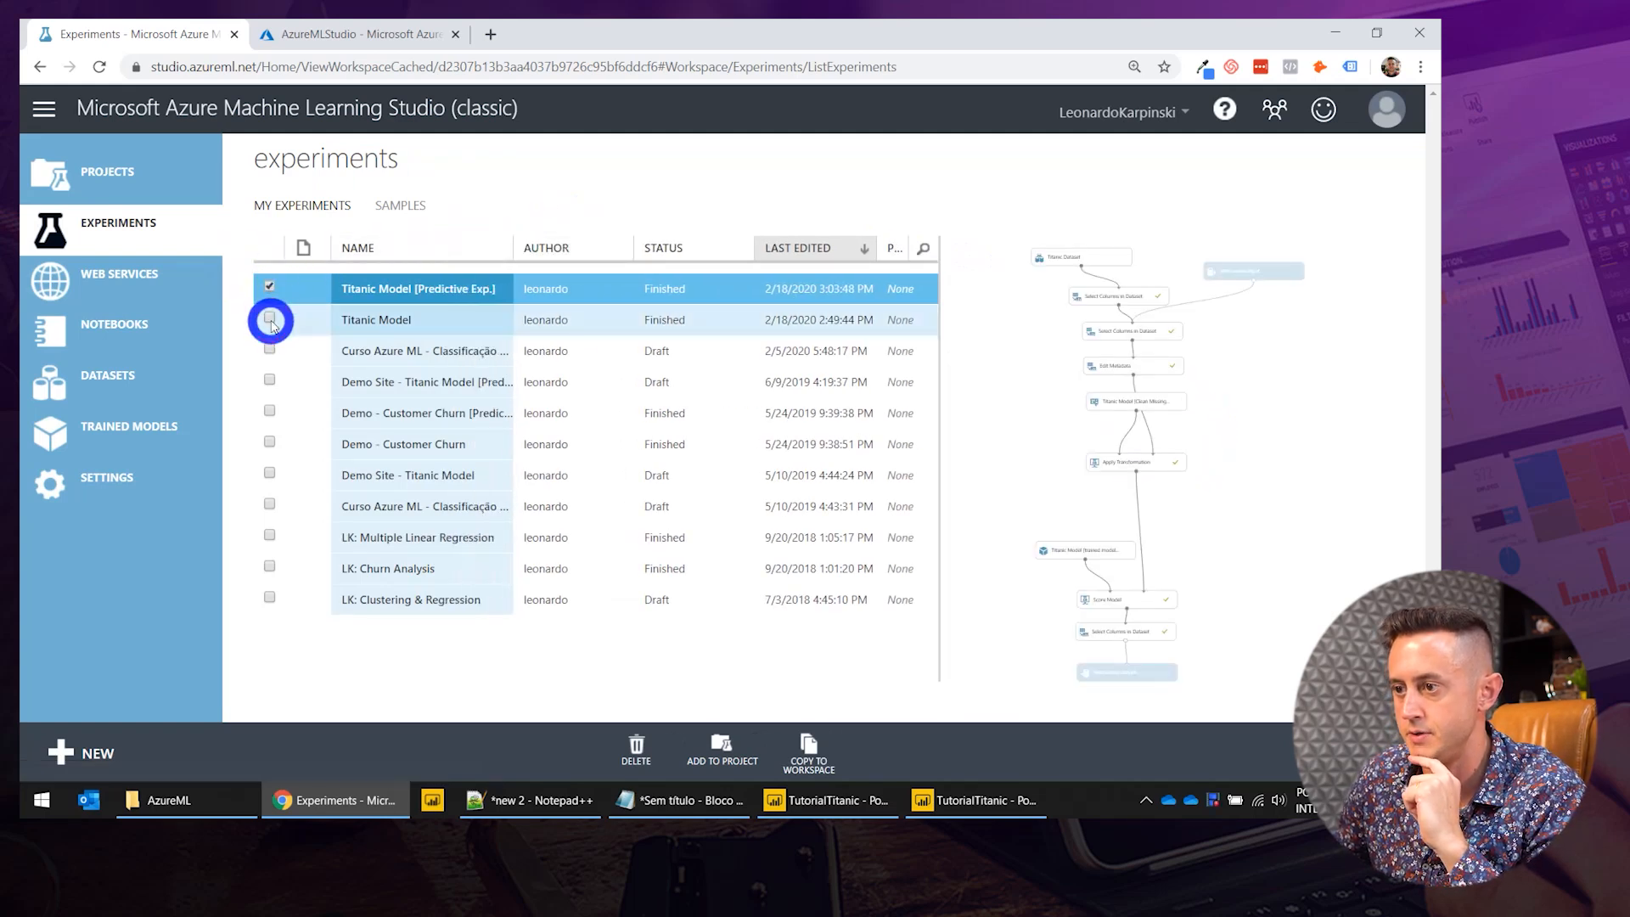
left_click(270, 319)
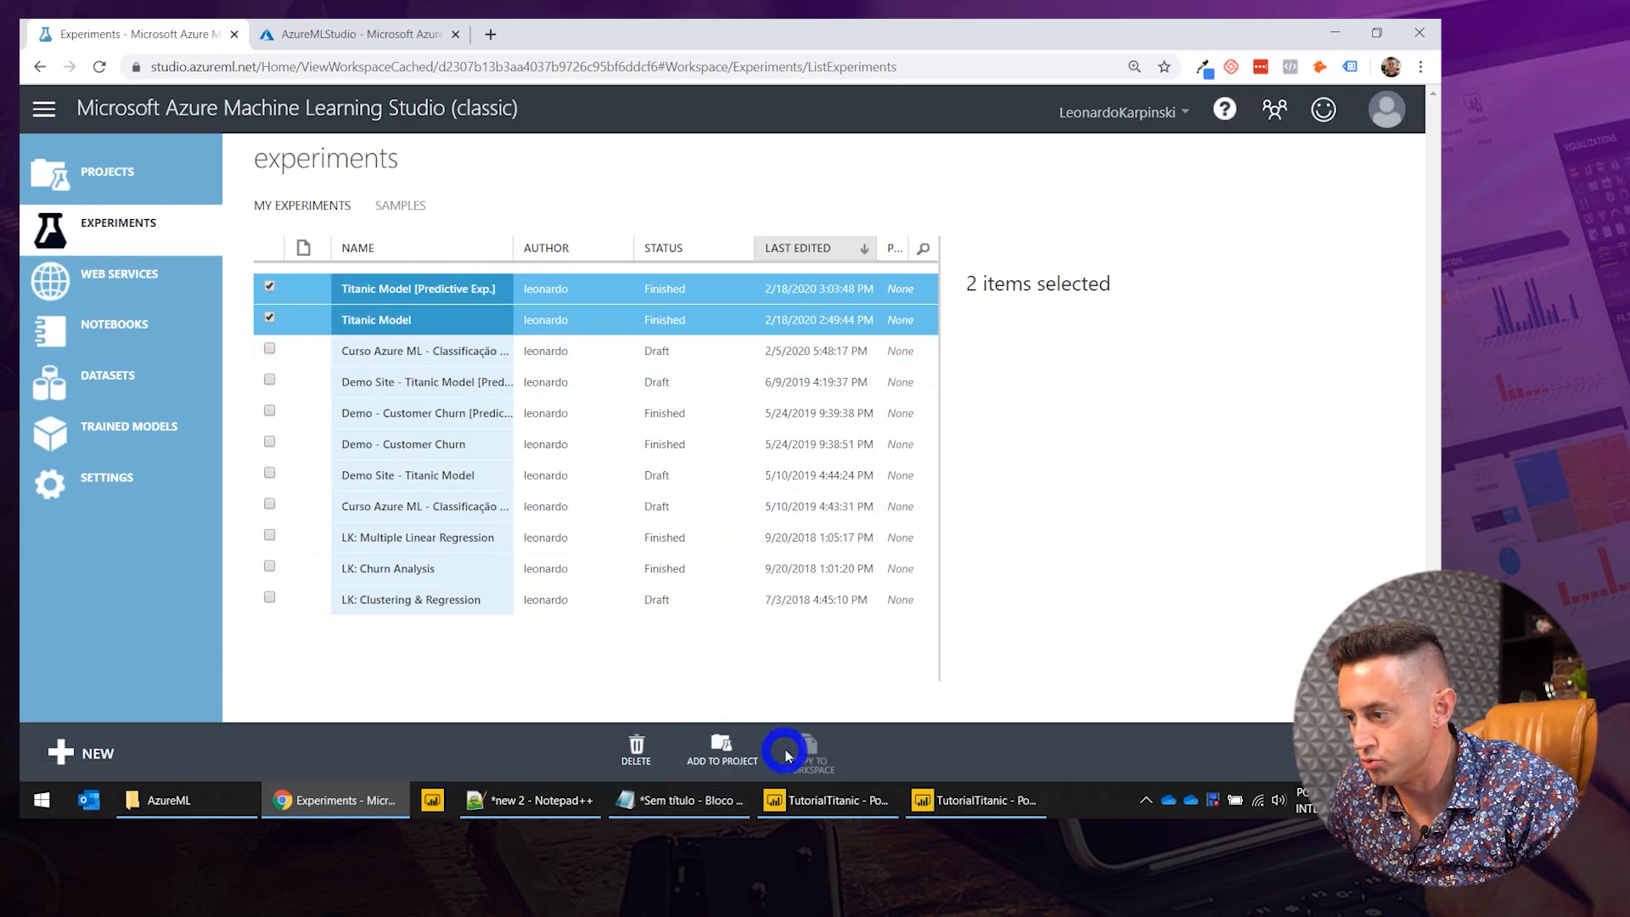
left_click(270, 319)
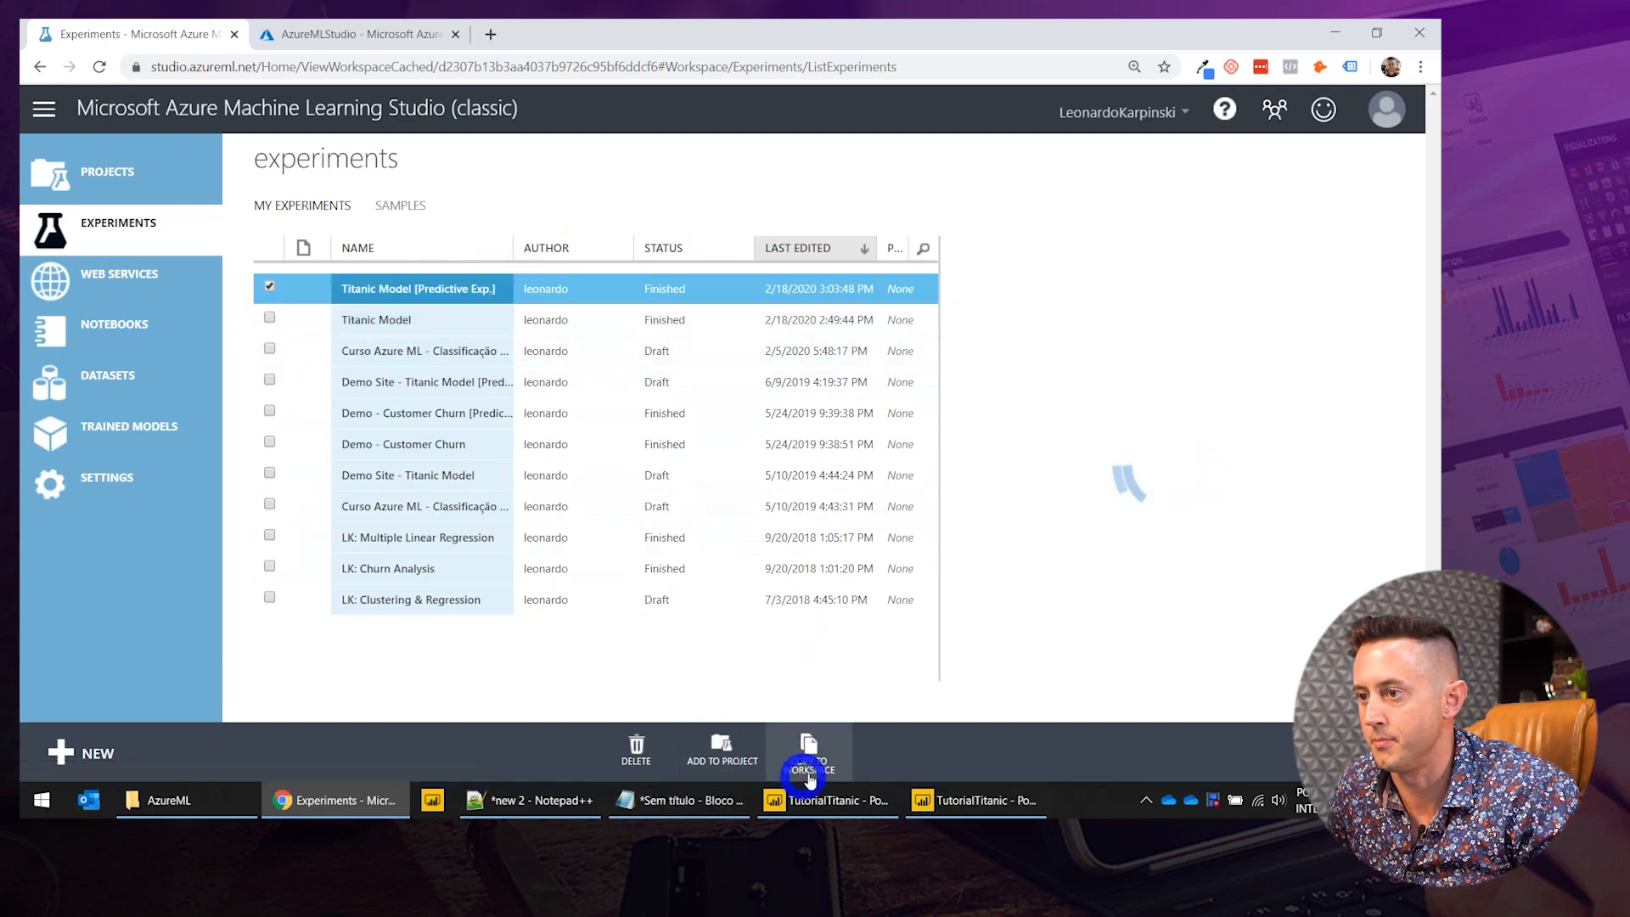
left_click(838, 763)
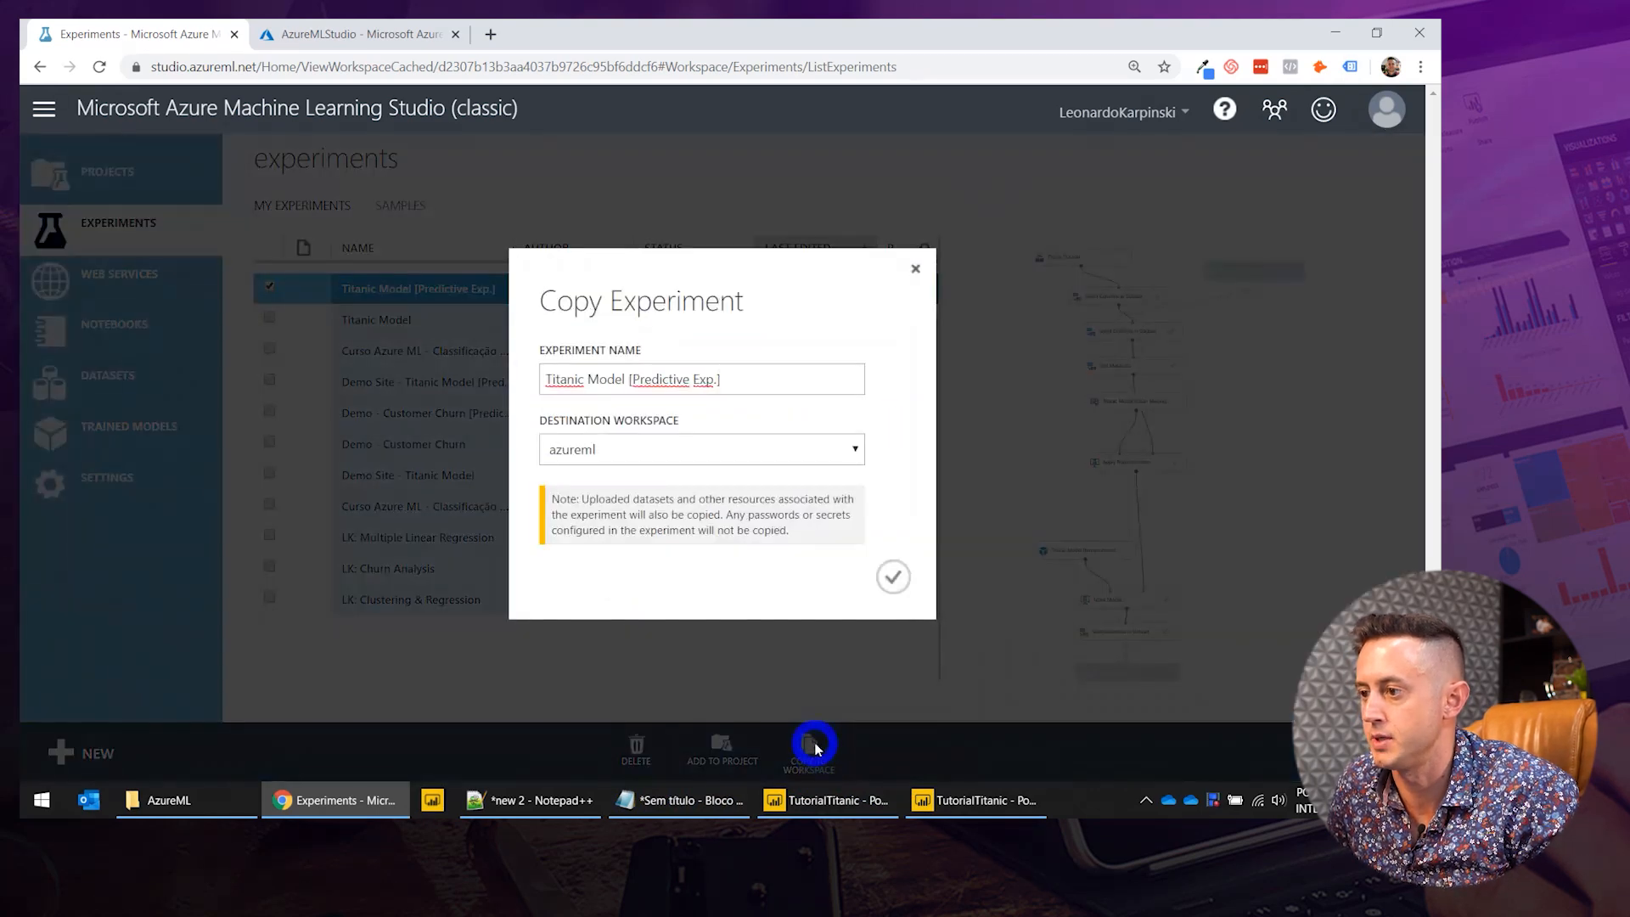
left_click(690, 445)
left_click(690, 445)
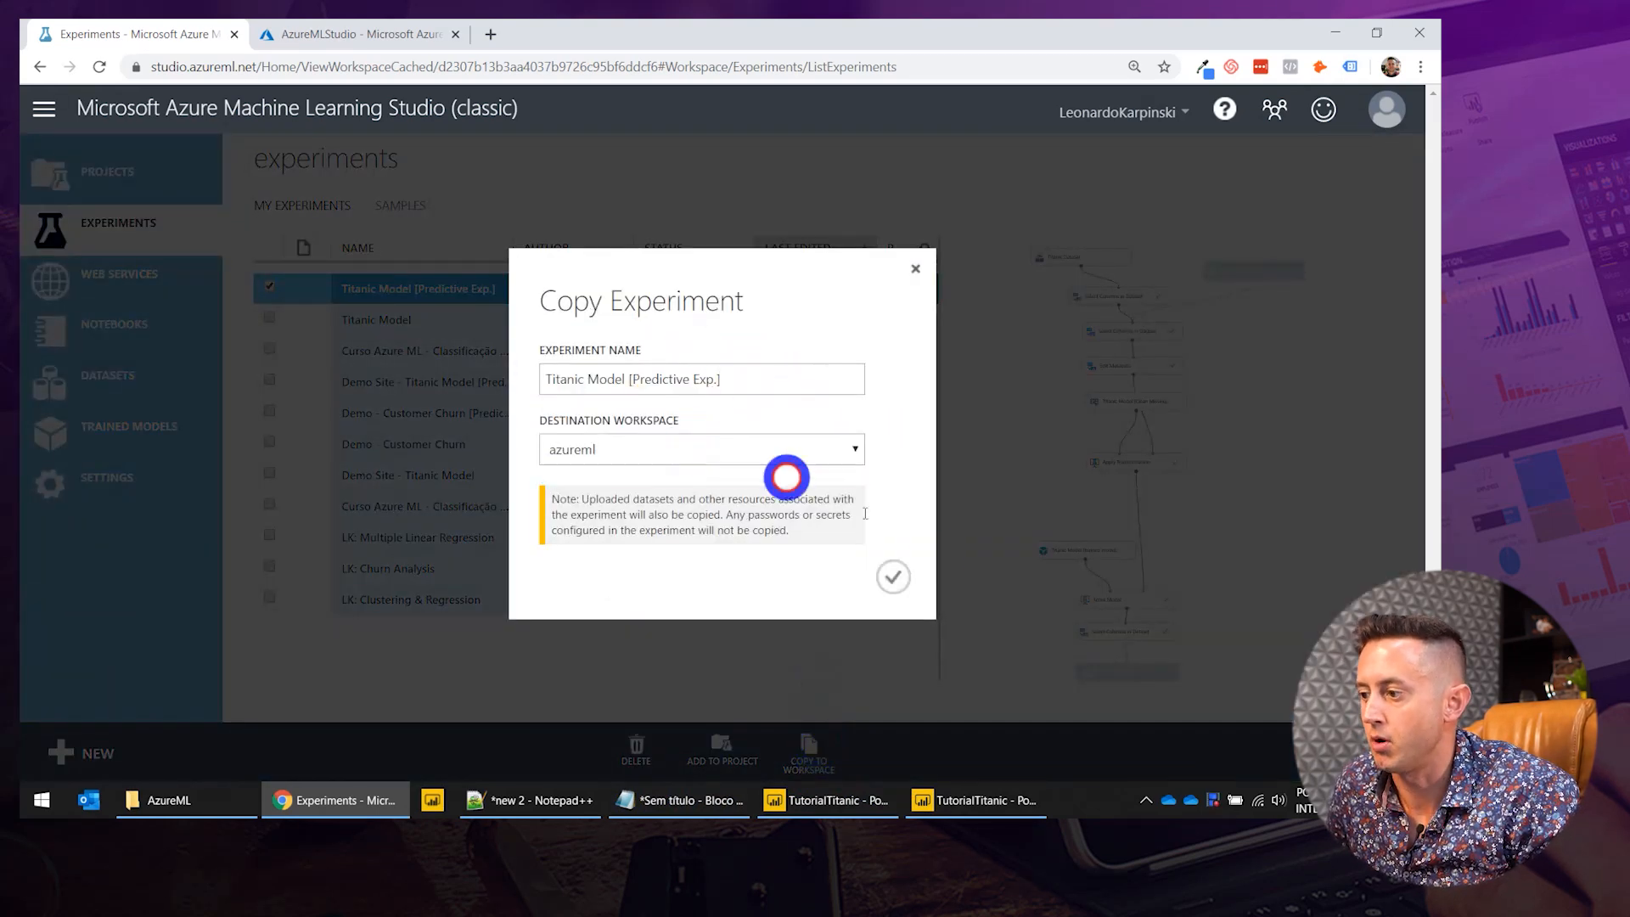
left_click(894, 578)
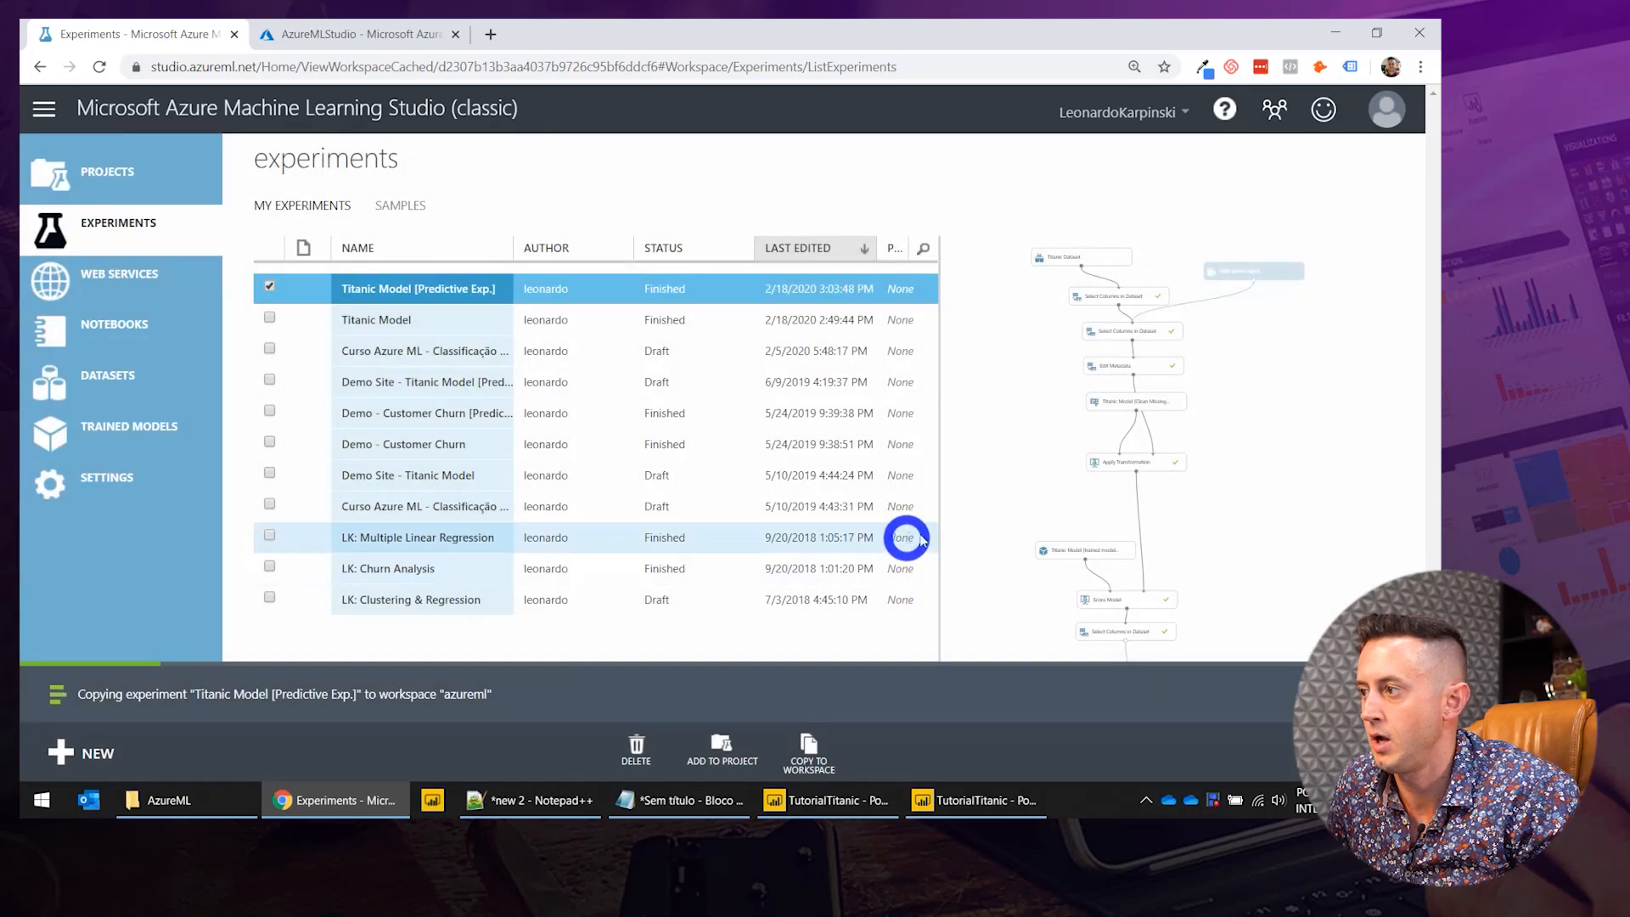
Copy only the Titanic Model experiment to the azureml workspace.
left_click(271, 288)
left_click(269, 316)
left_click(820, 756)
left_click(815, 444)
left_click(898, 575)
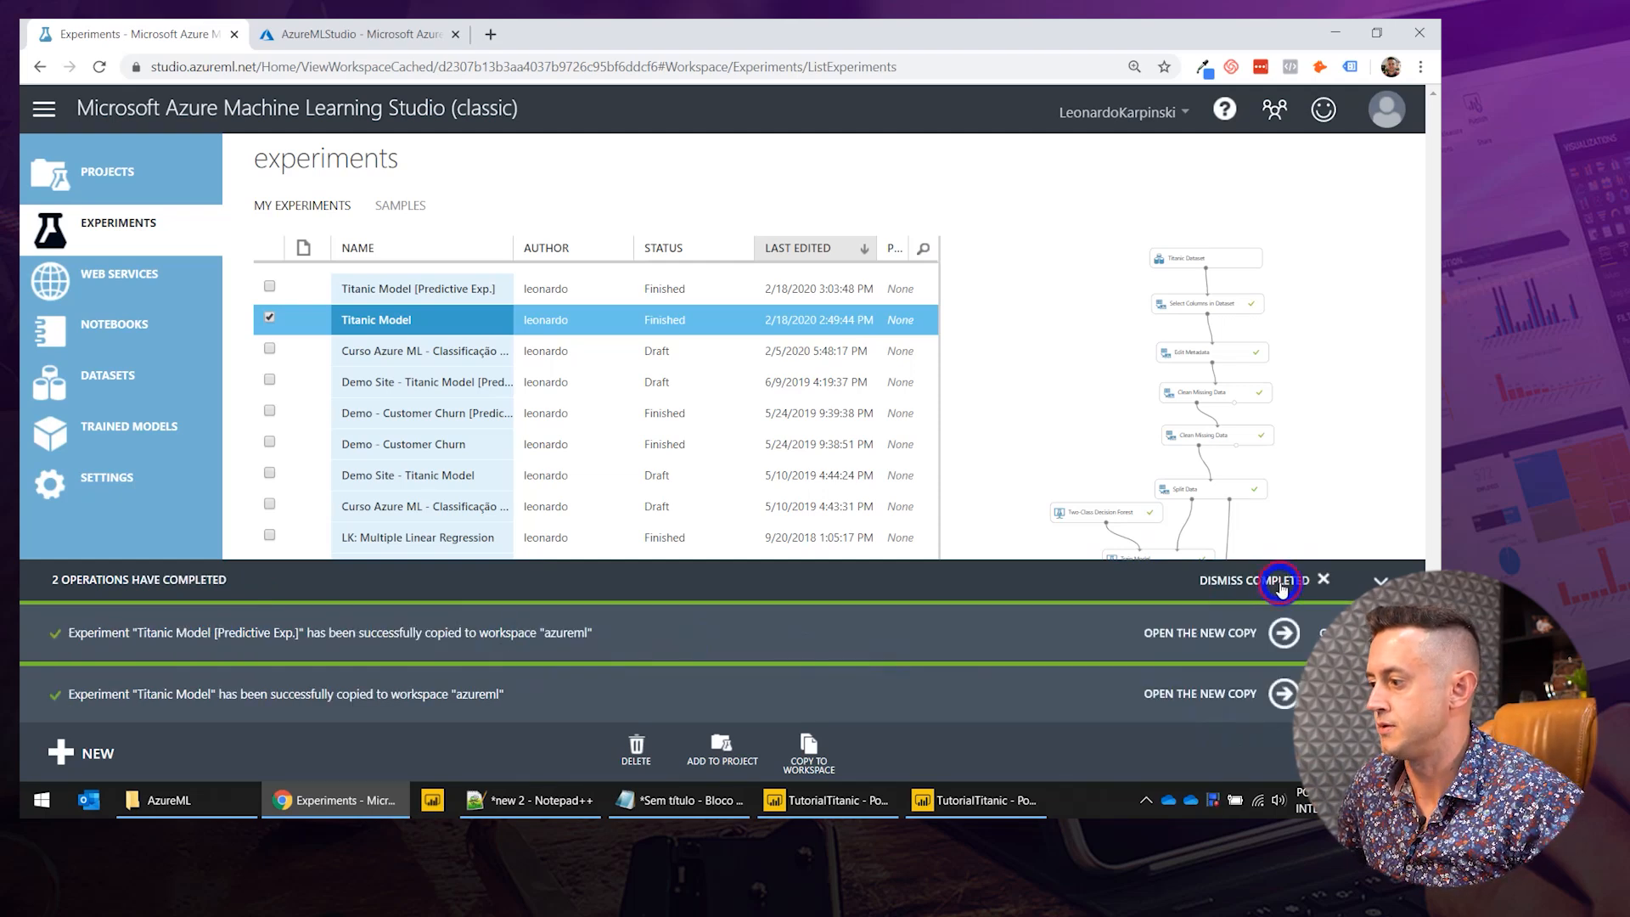
Dismiss the completed copy notifications and switch to the azureml Standard workspace.
left_click(1282, 586)
left_click(1132, 112)
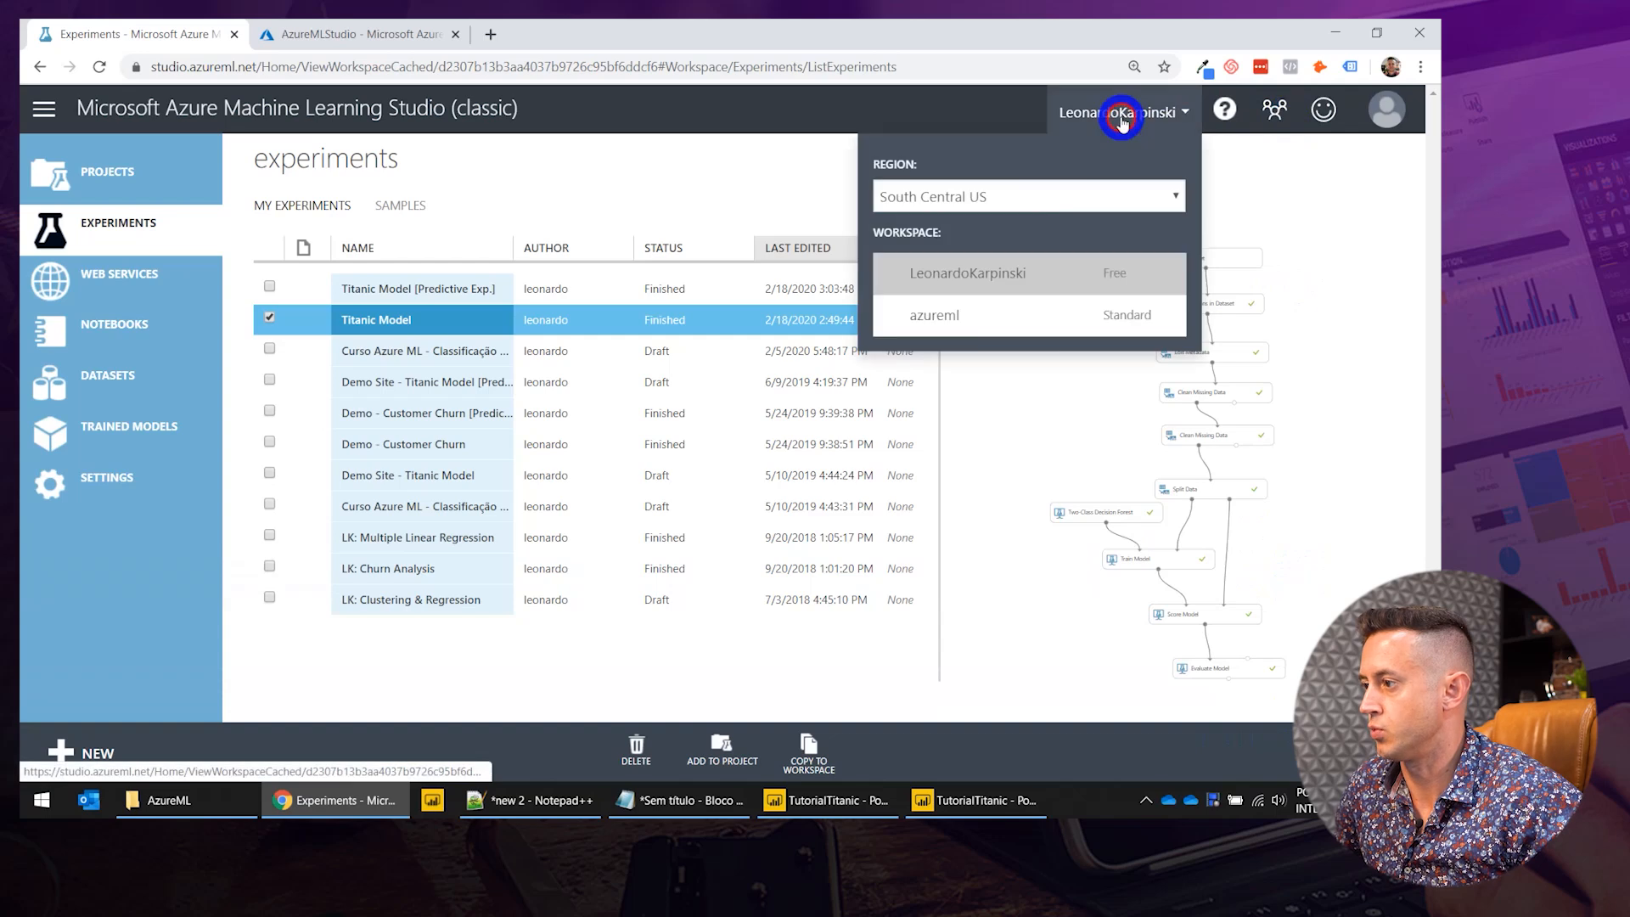
left_click(1117, 324)
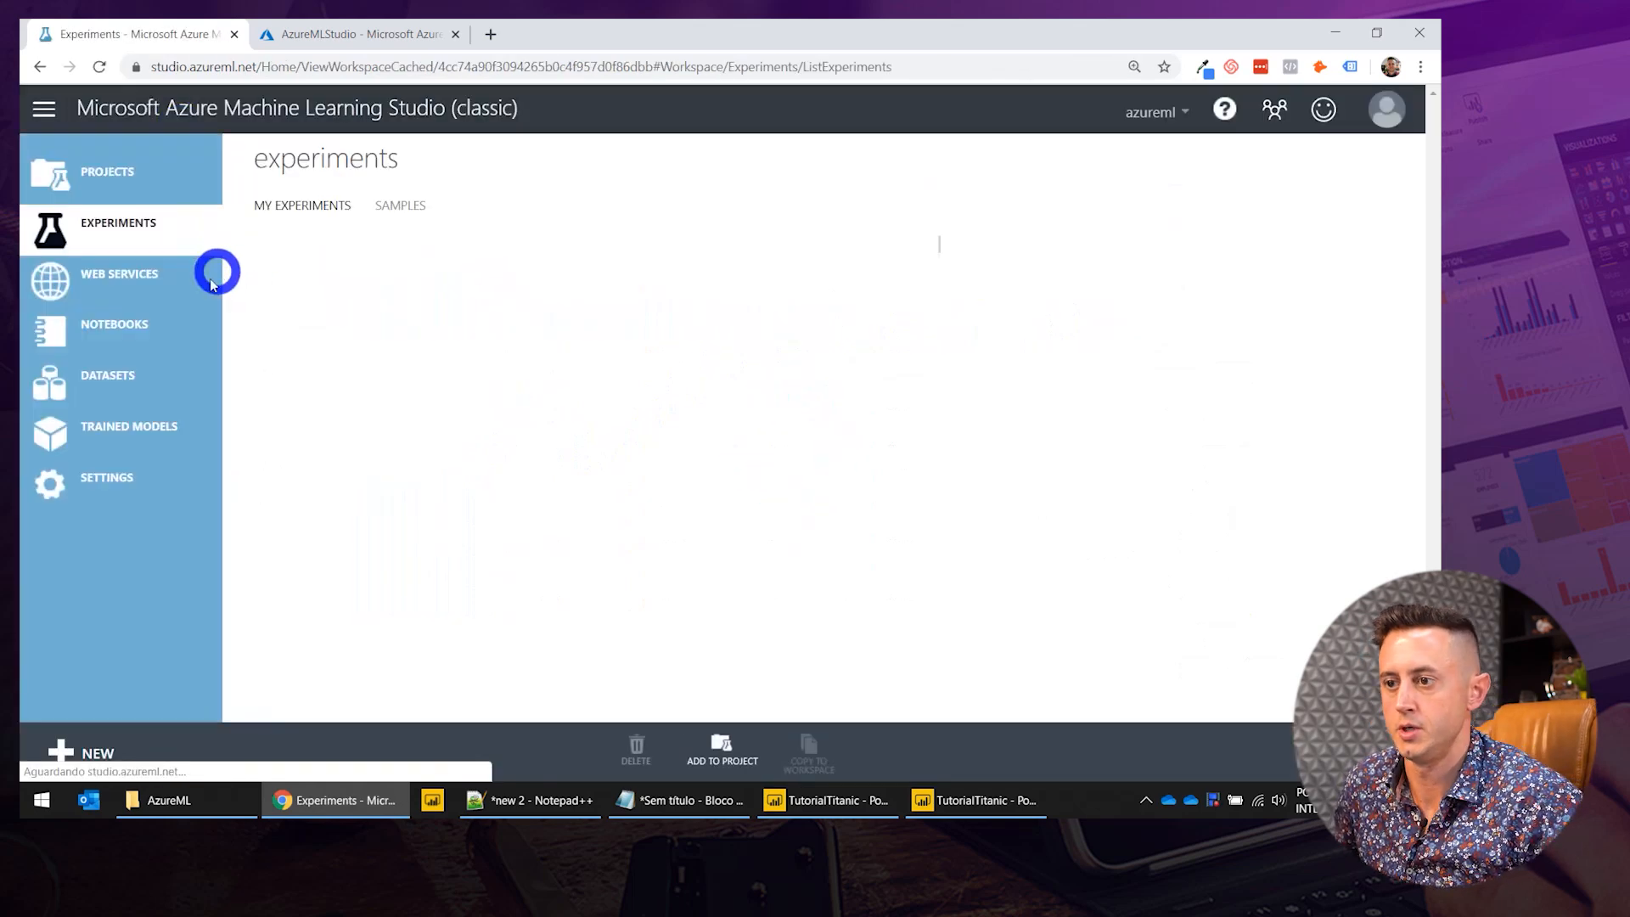
Open the Titanic Model [Predictive Exp.] experiment in the azureml workspace and run it.
left_click(388, 297)
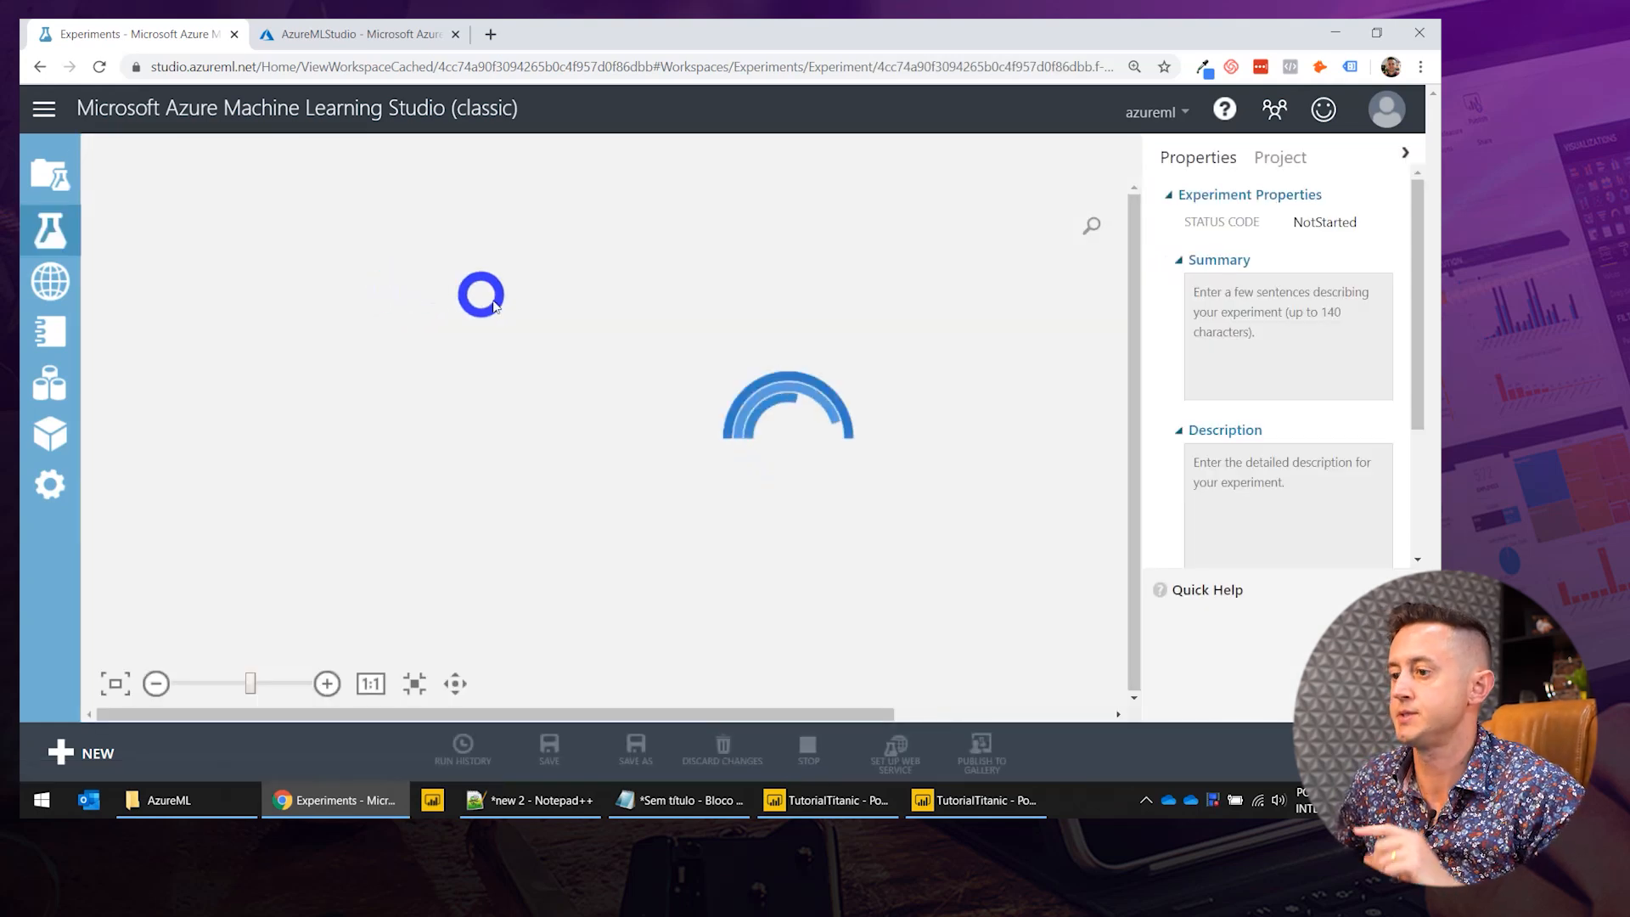
mouse_move(832, 757)
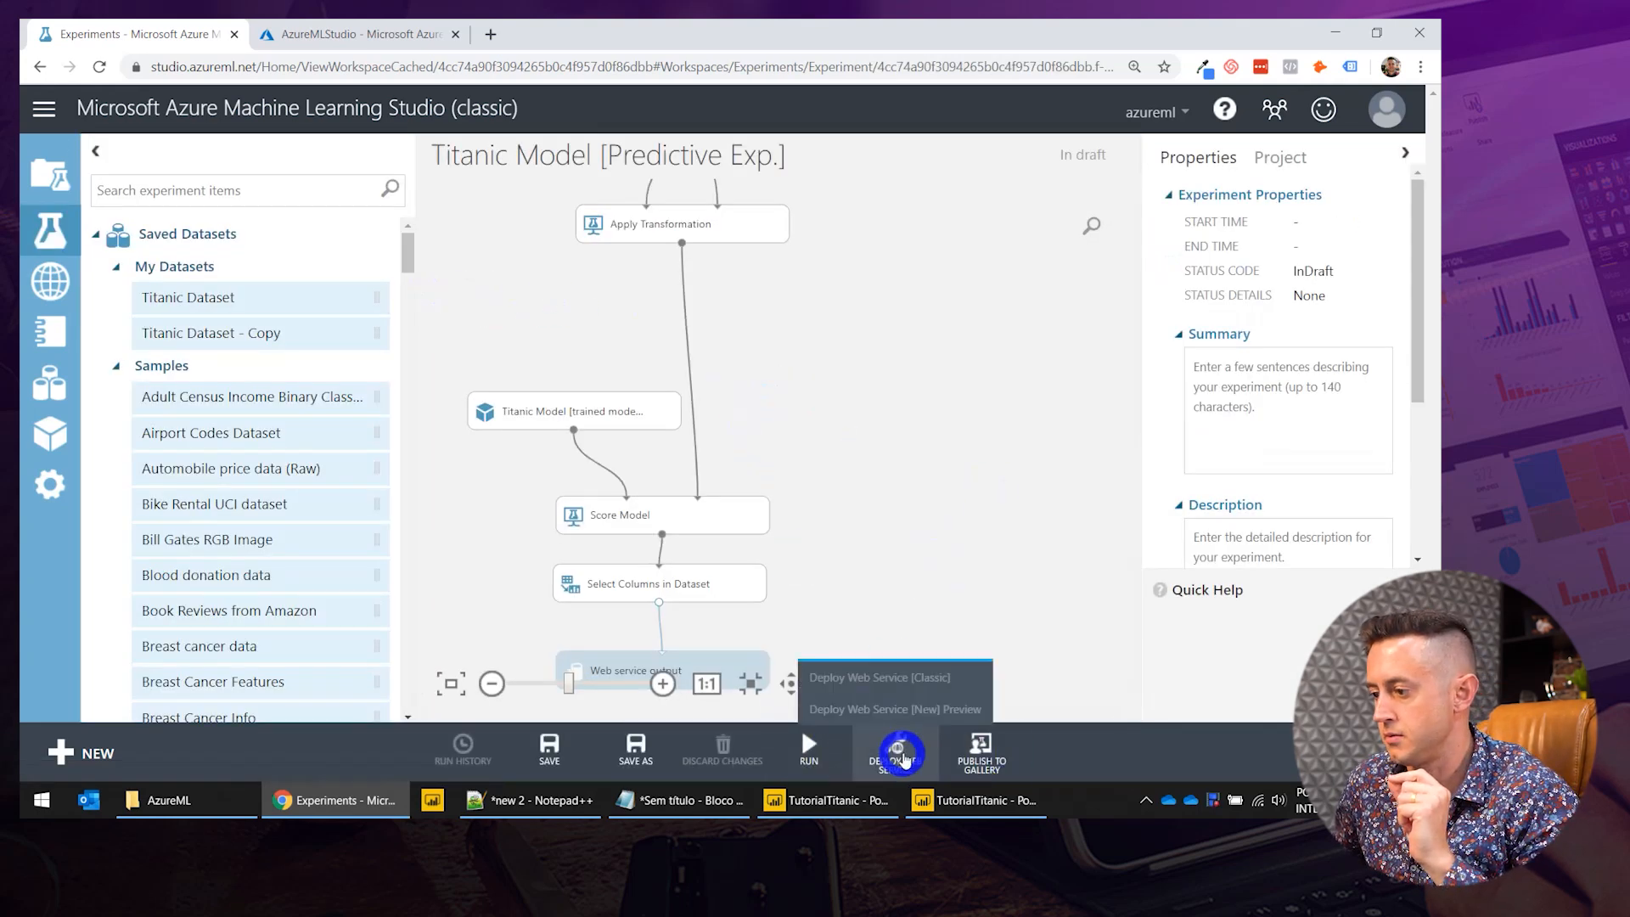
left_click(798, 754)
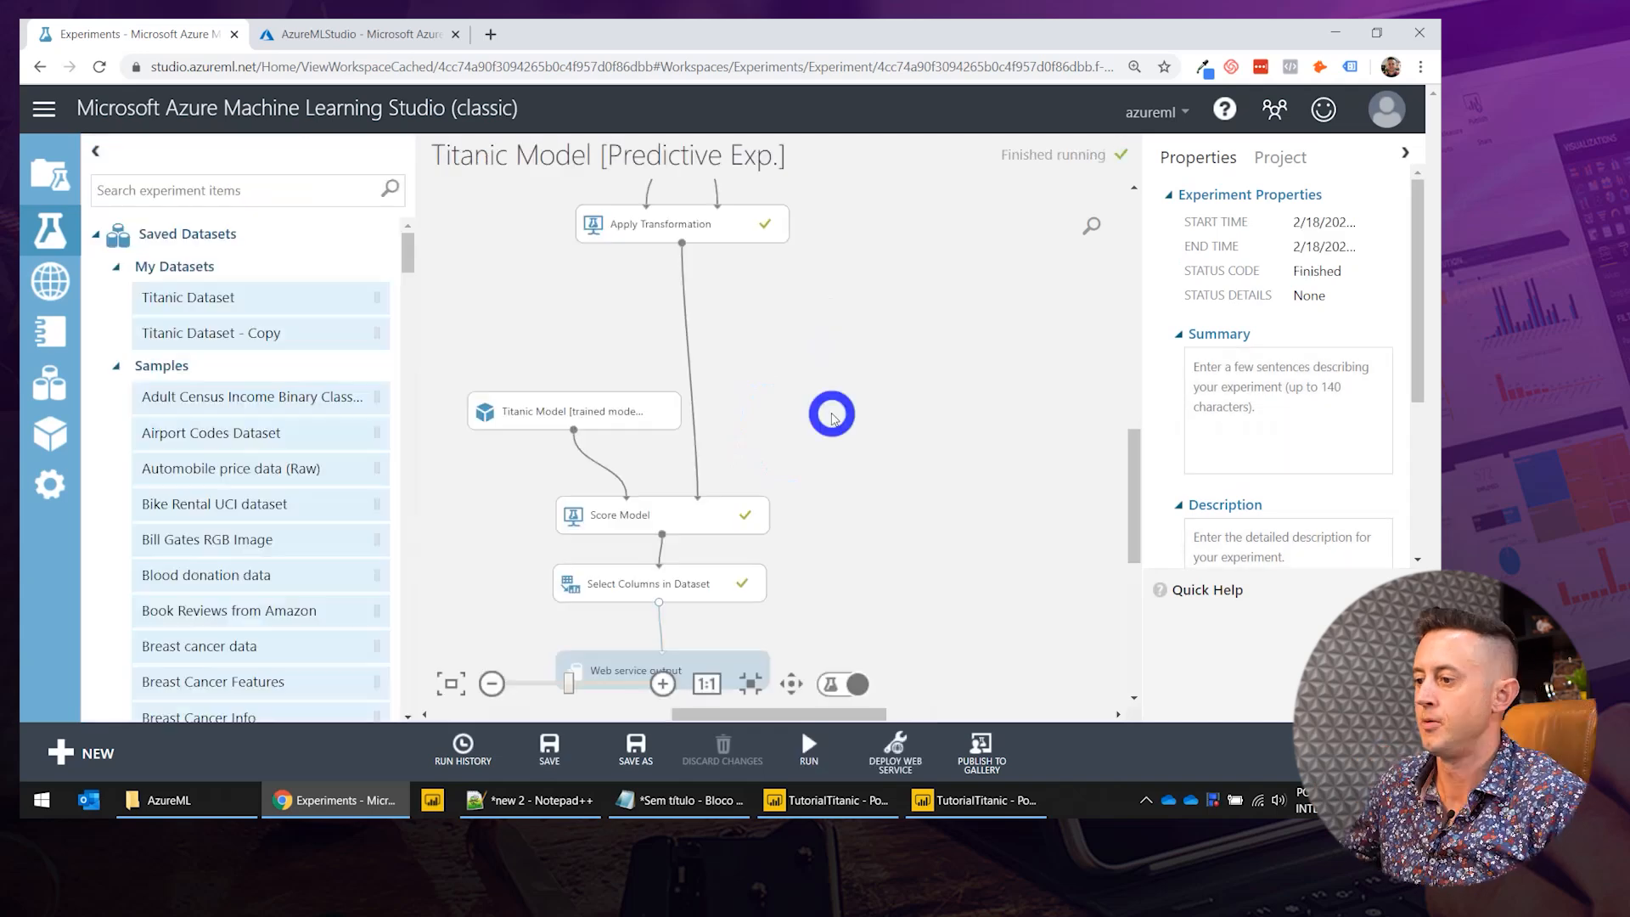
Deploy the predictive experiment as a [New] Preview web service named TitanicModelPredictions on the azuremlPlan price plan.
left_click(905, 749)
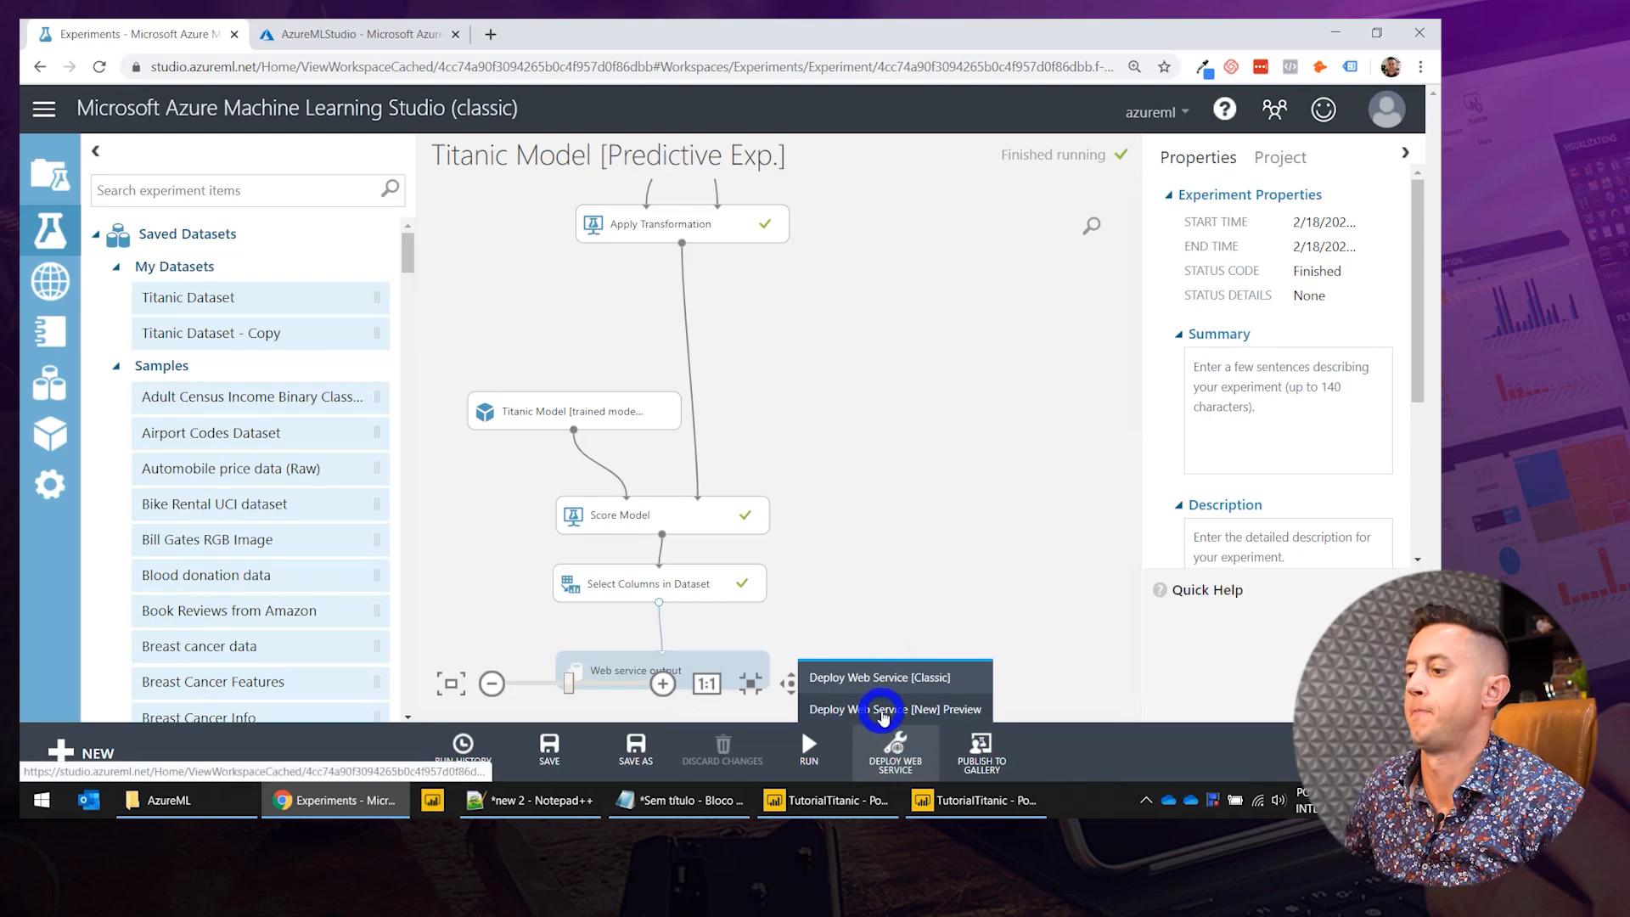
left_click(883, 716)
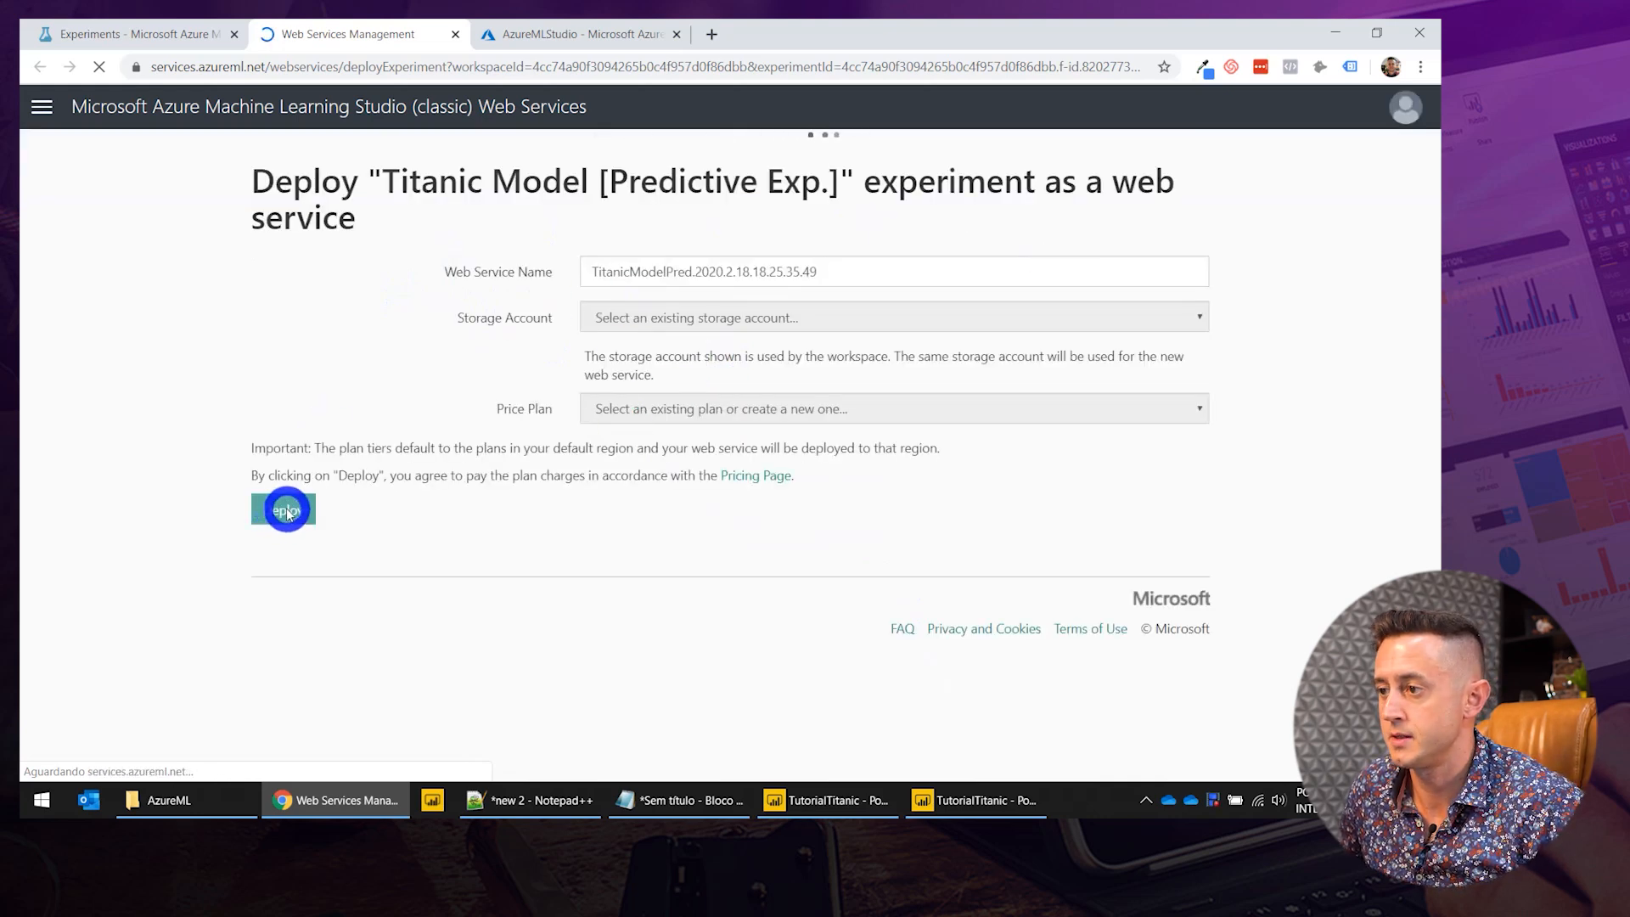
double_click(657, 270)
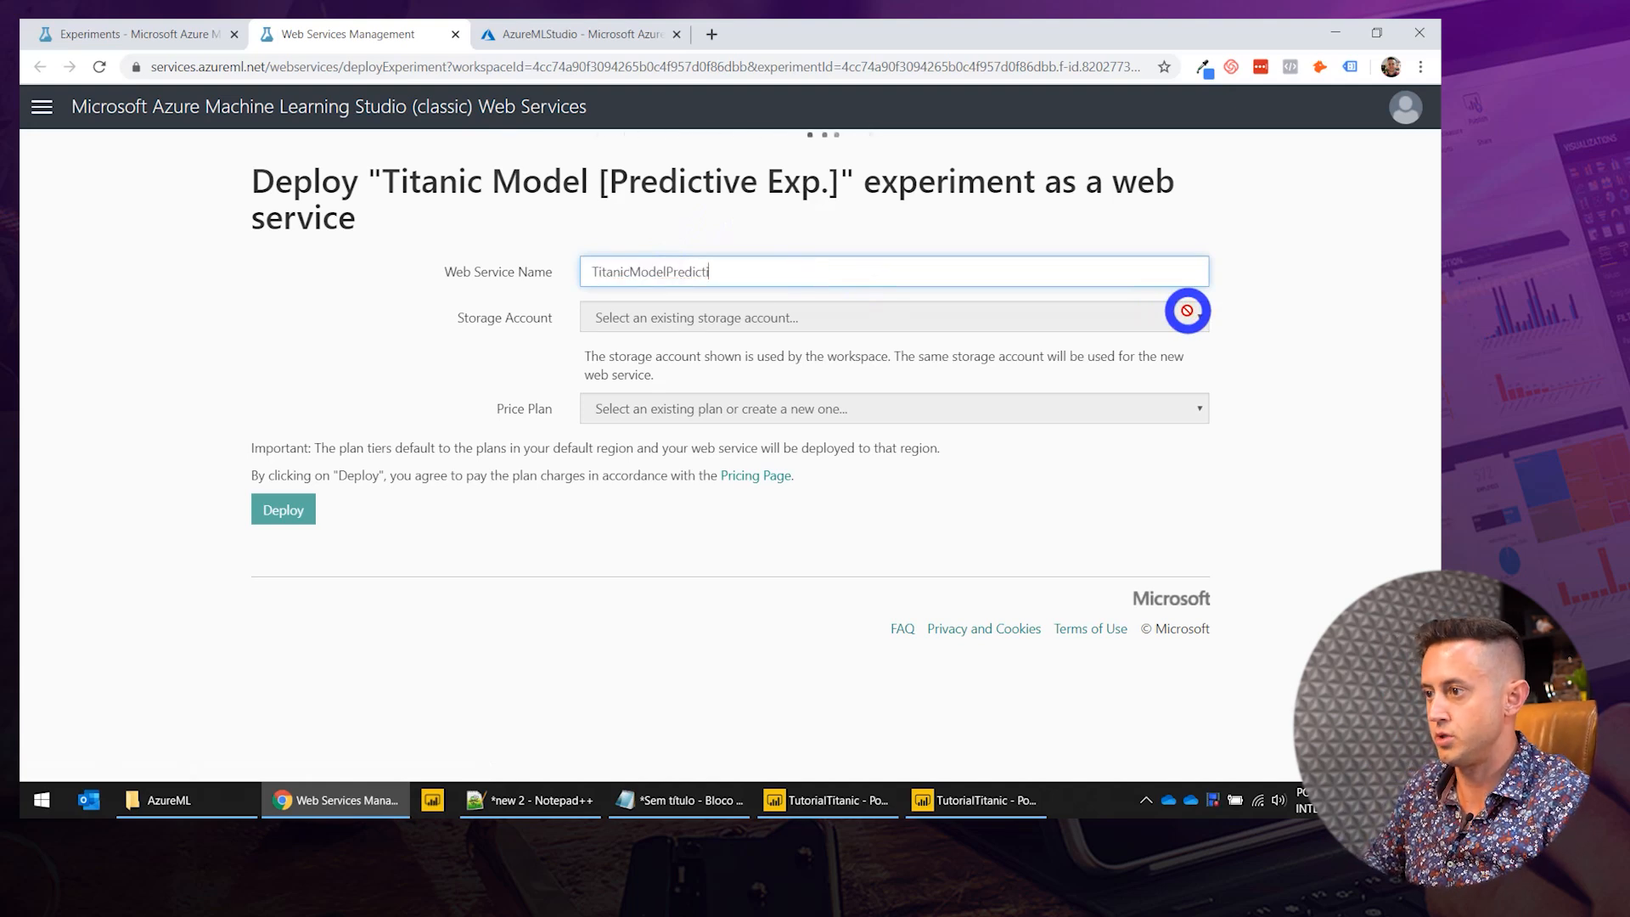
left_click(297, 490)
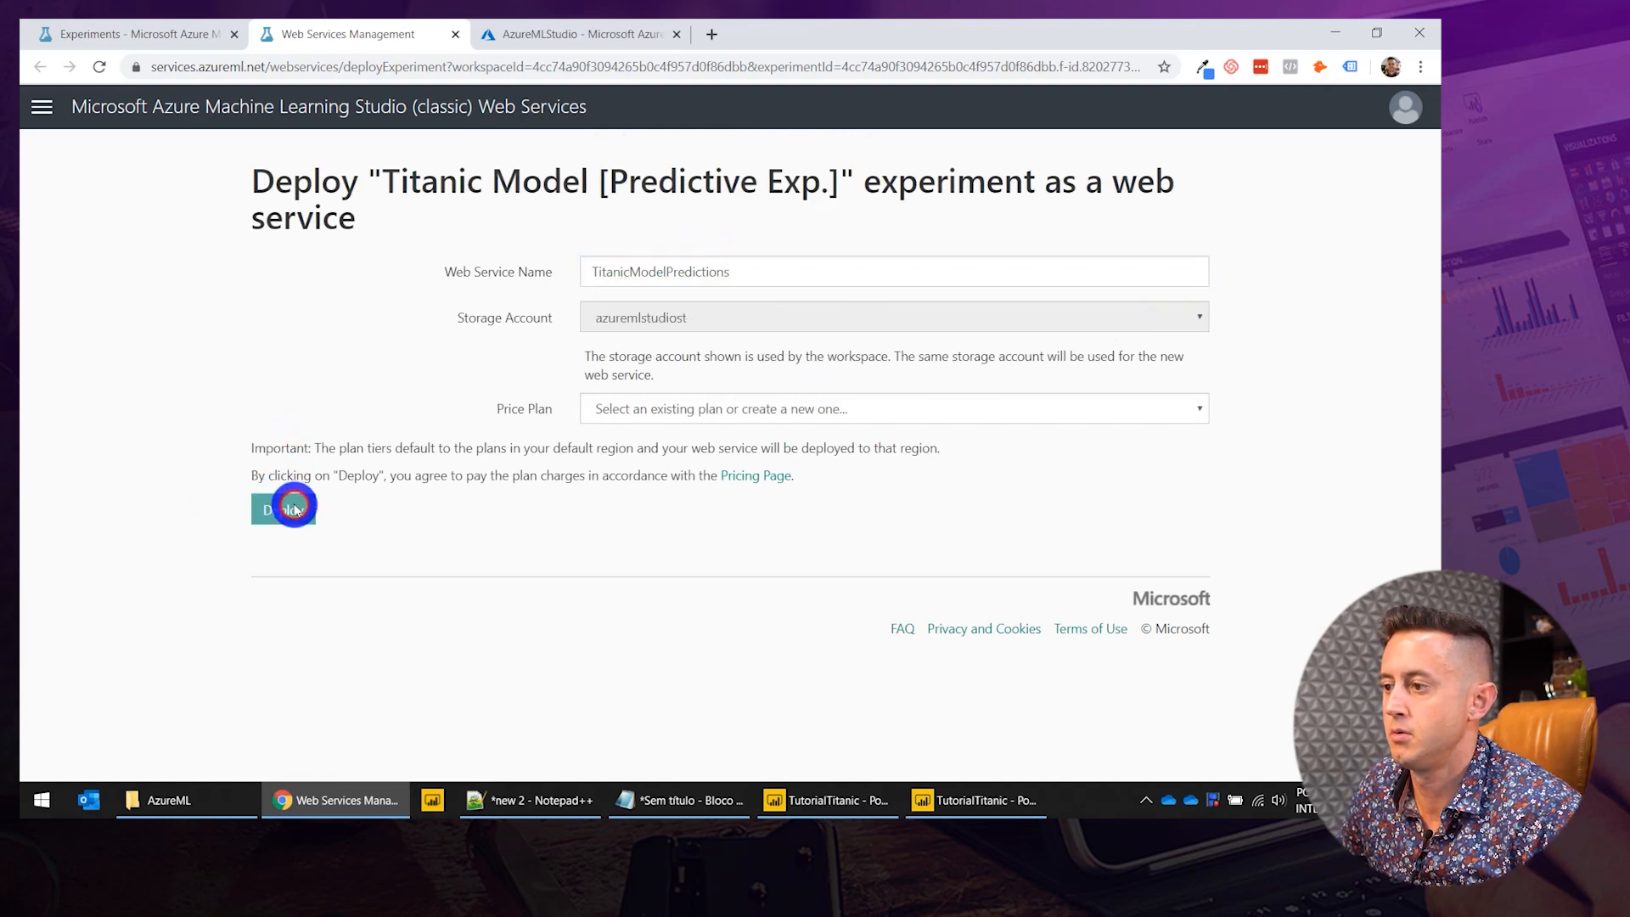
left_click(874, 409)
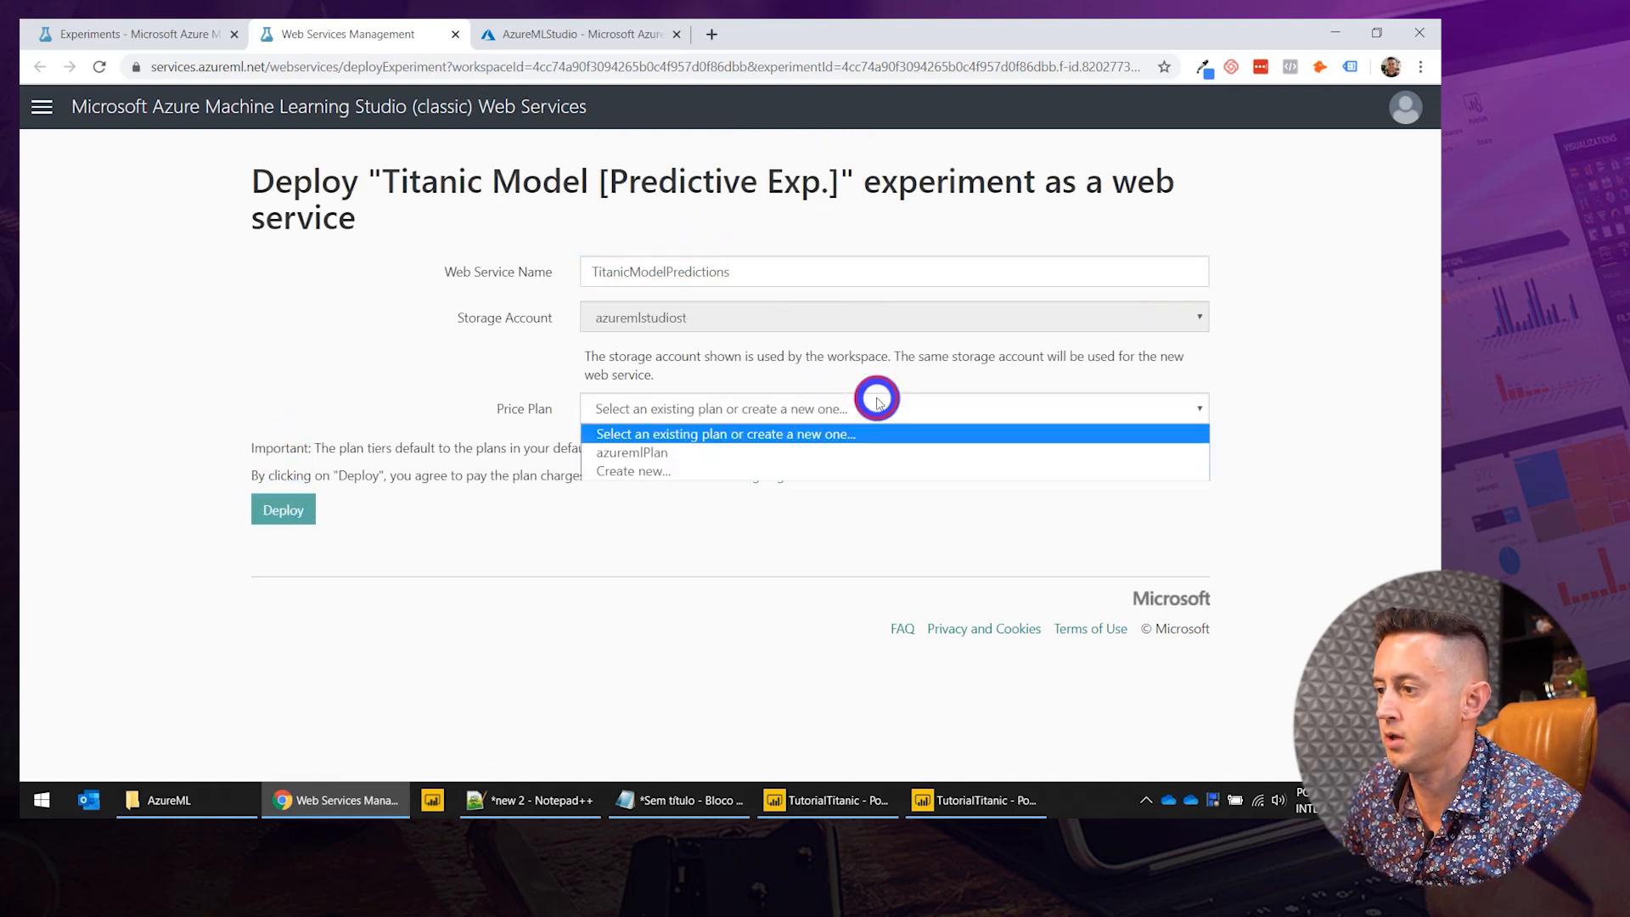
left_click(660, 455)
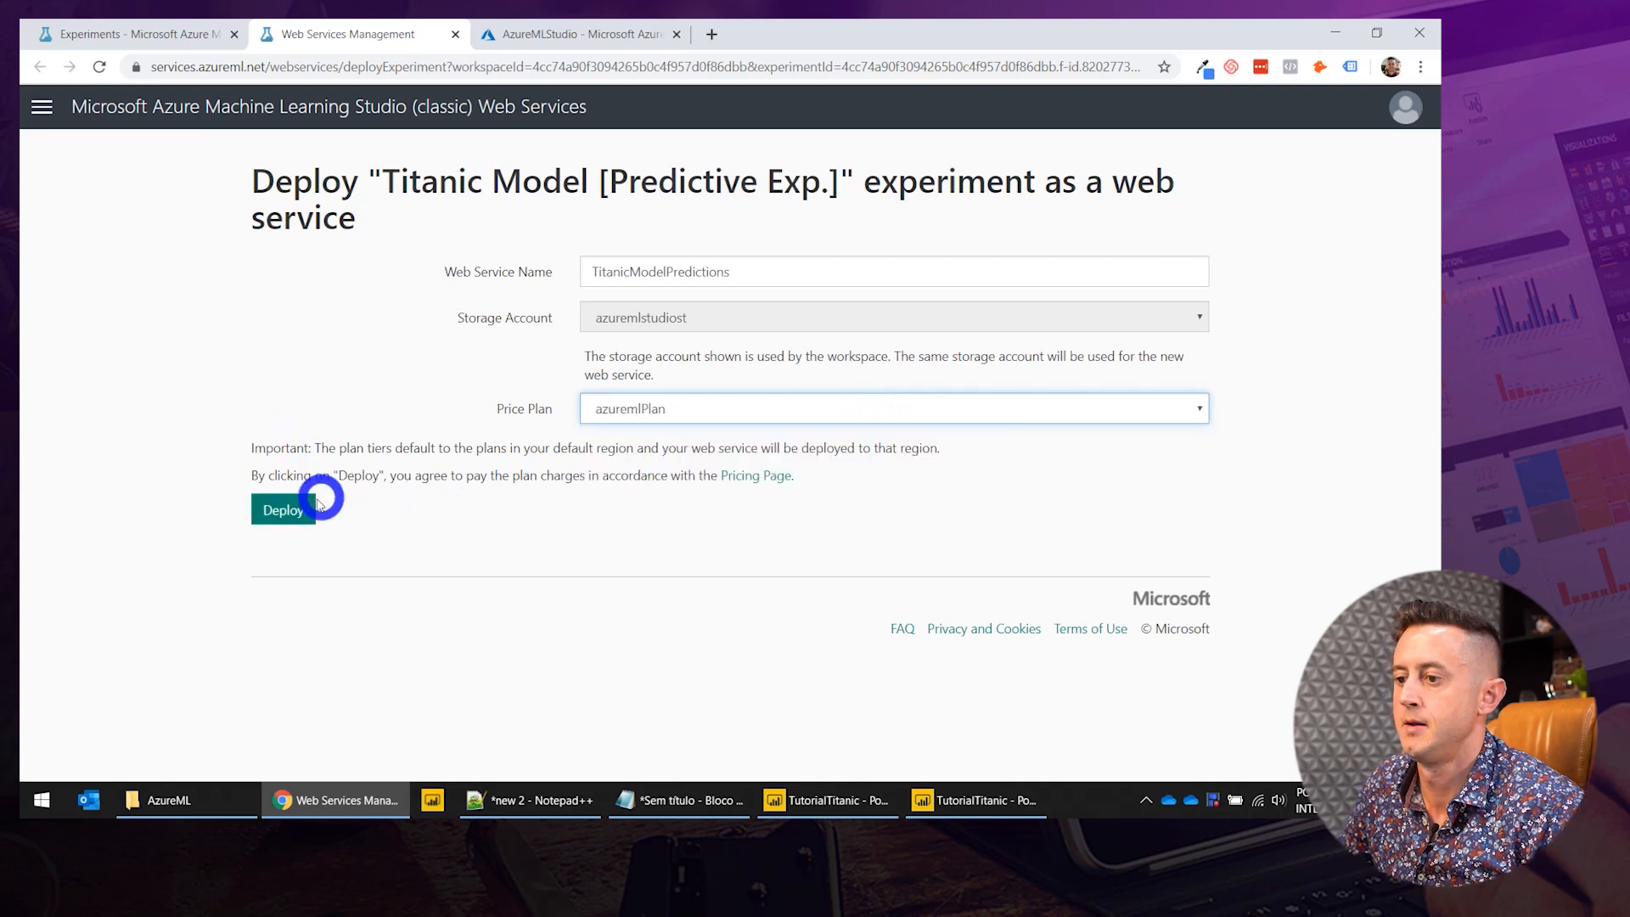
left_click(274, 512)
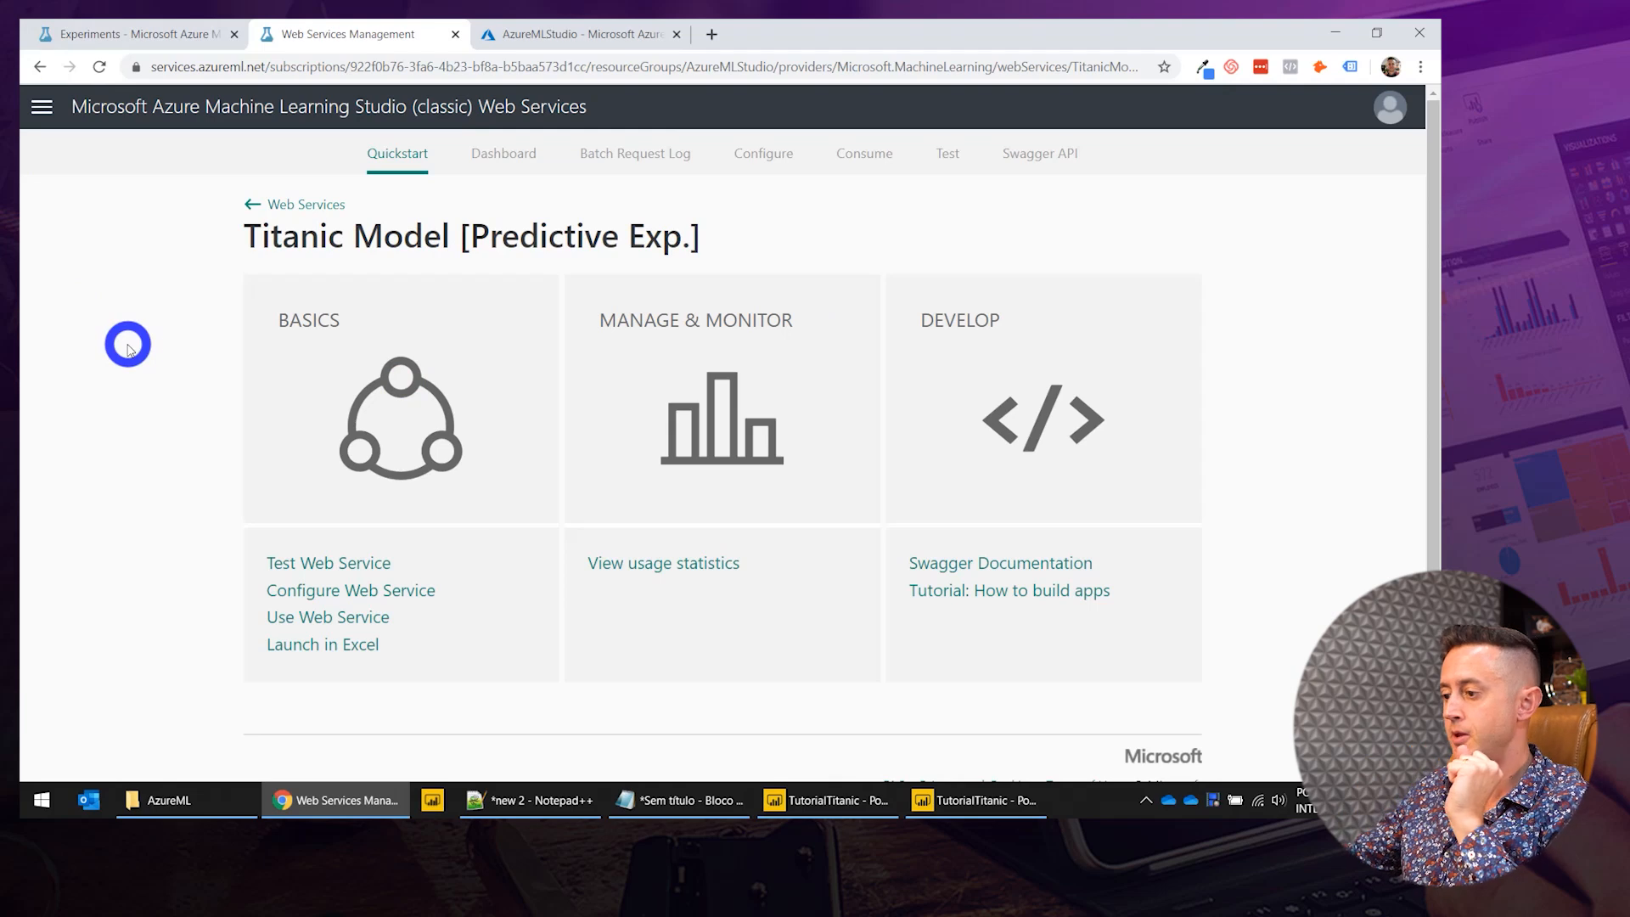
Switch to Power Query Editor and check which Azure Machine Learning models are available for the titanic_newdata query.
left_click(945, 809)
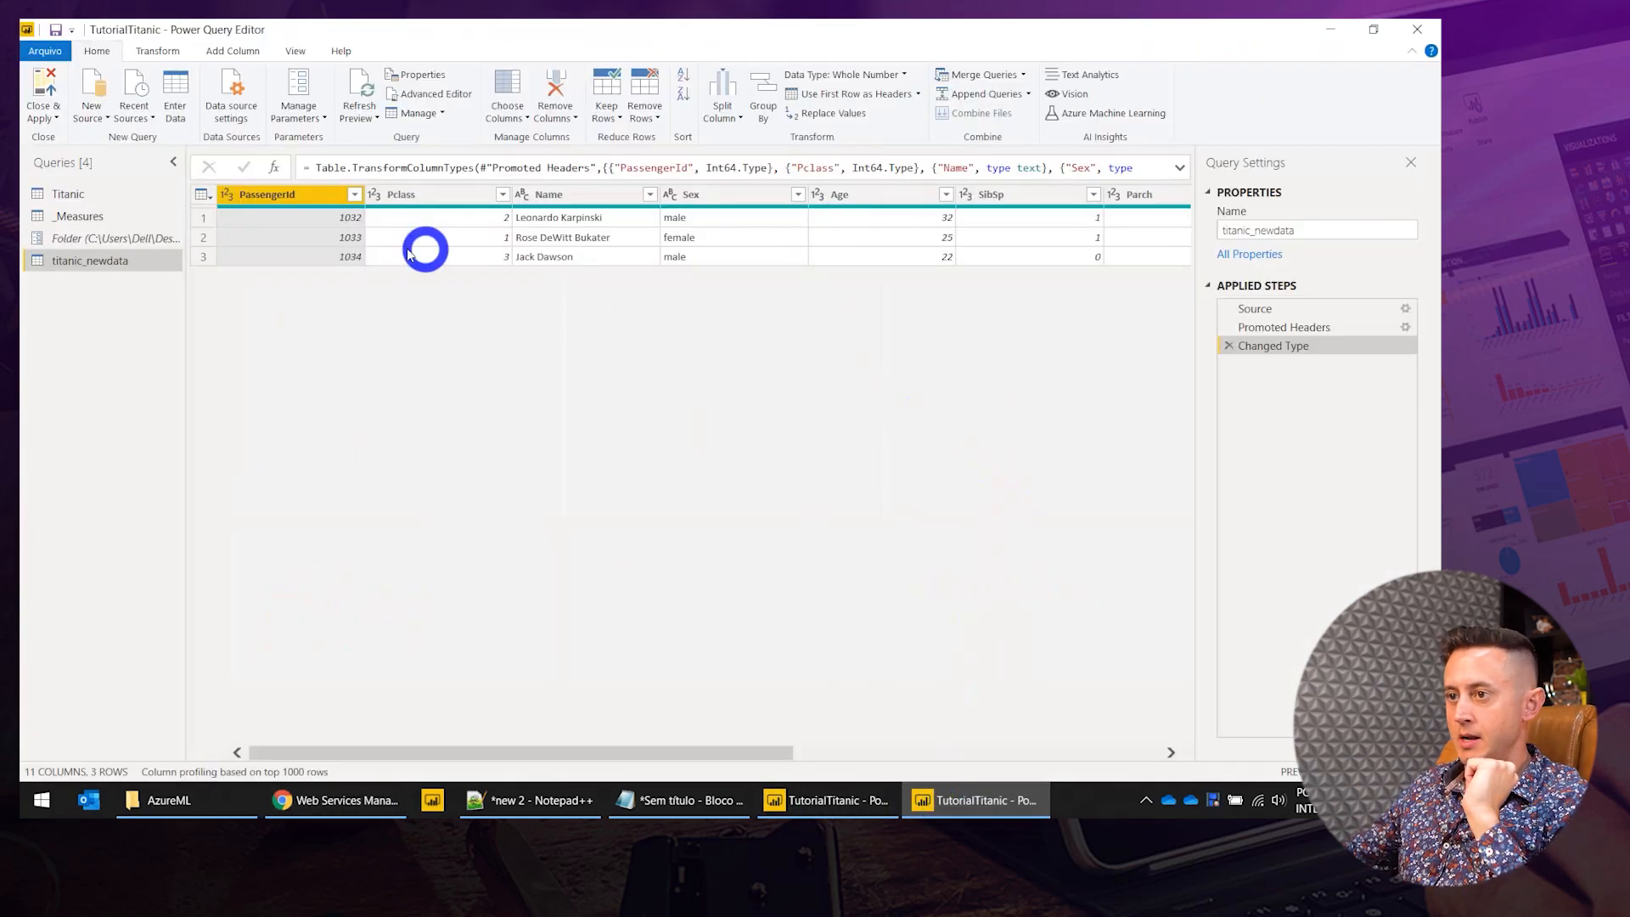
left_click(1115, 116)
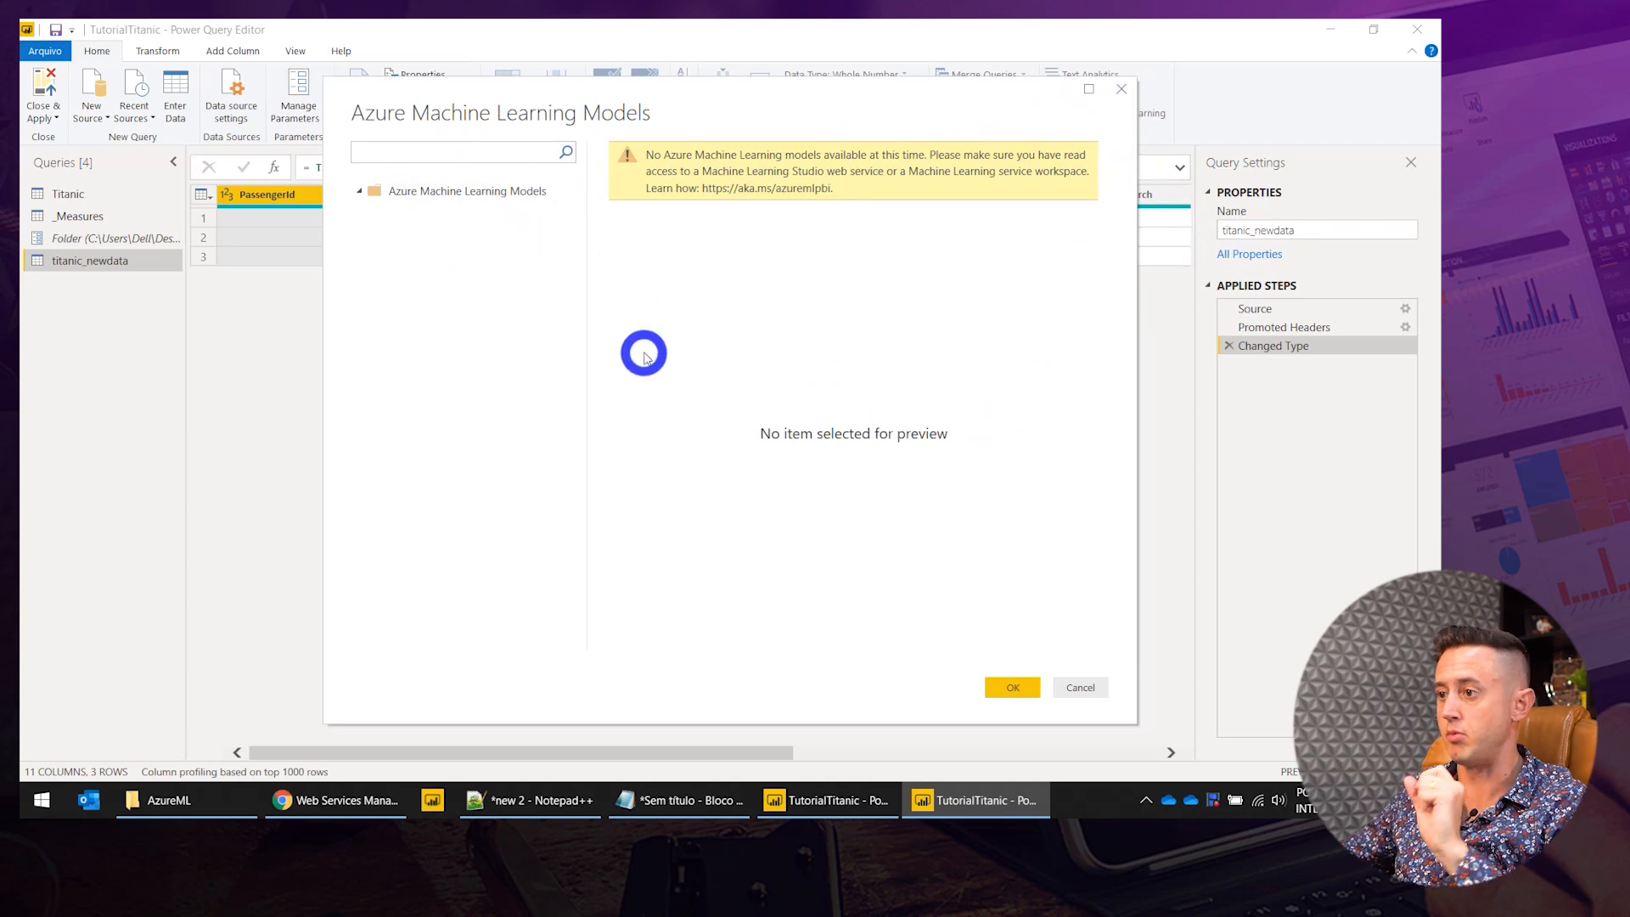
left_click(1081, 687)
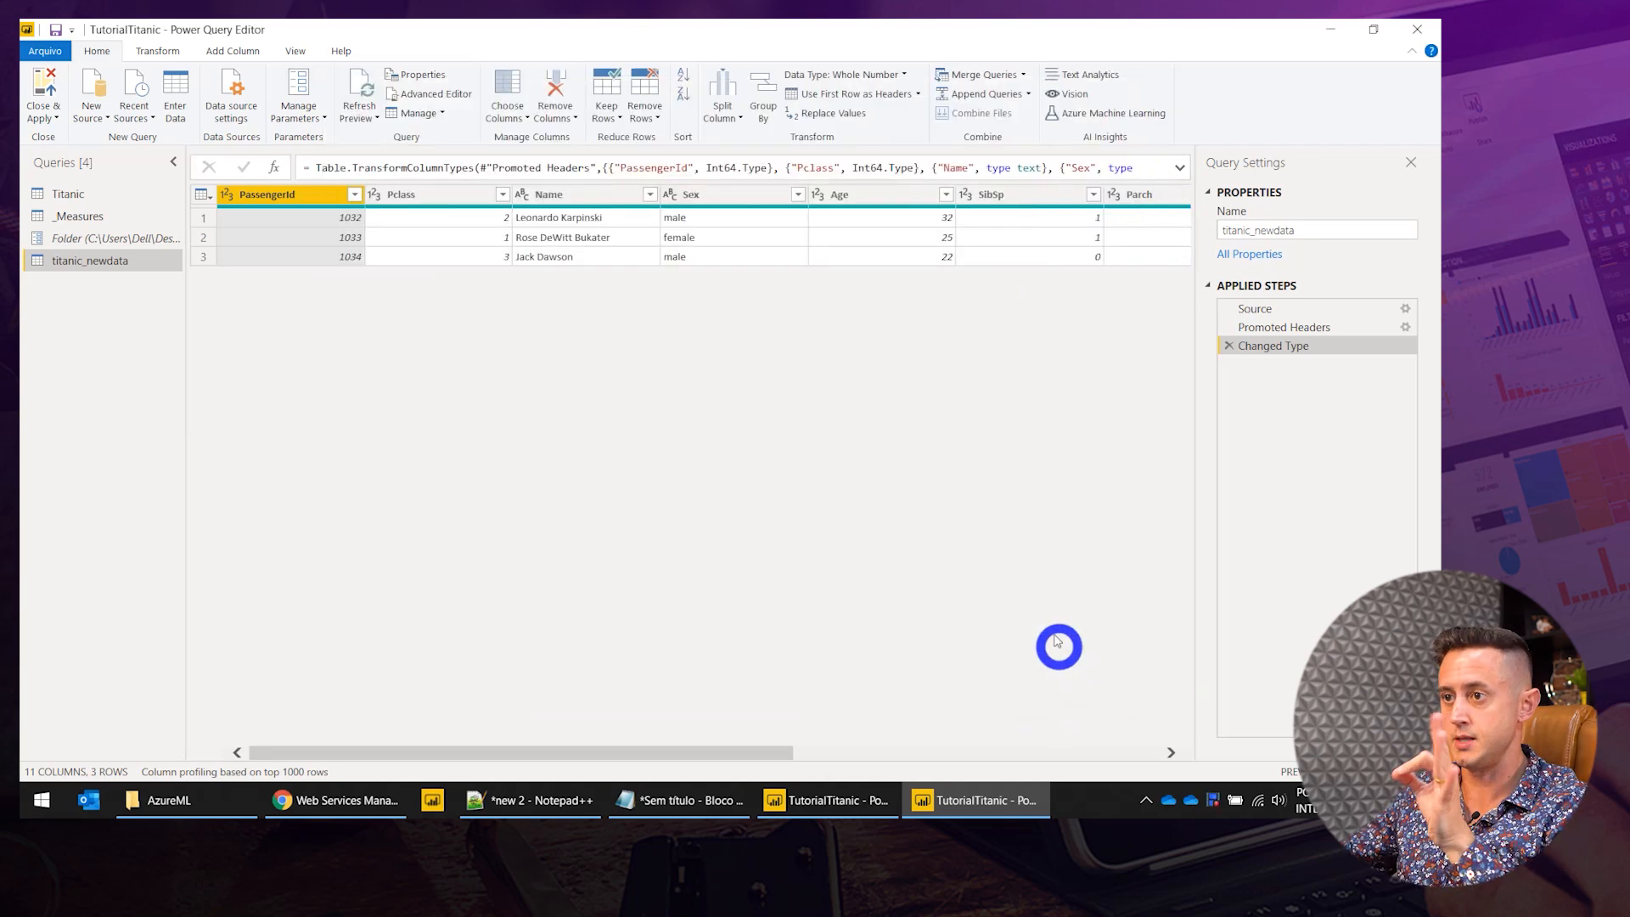
Clear the global data source permissions for Azure machine learning functions.
left_click(246, 88)
left_click(623, 237)
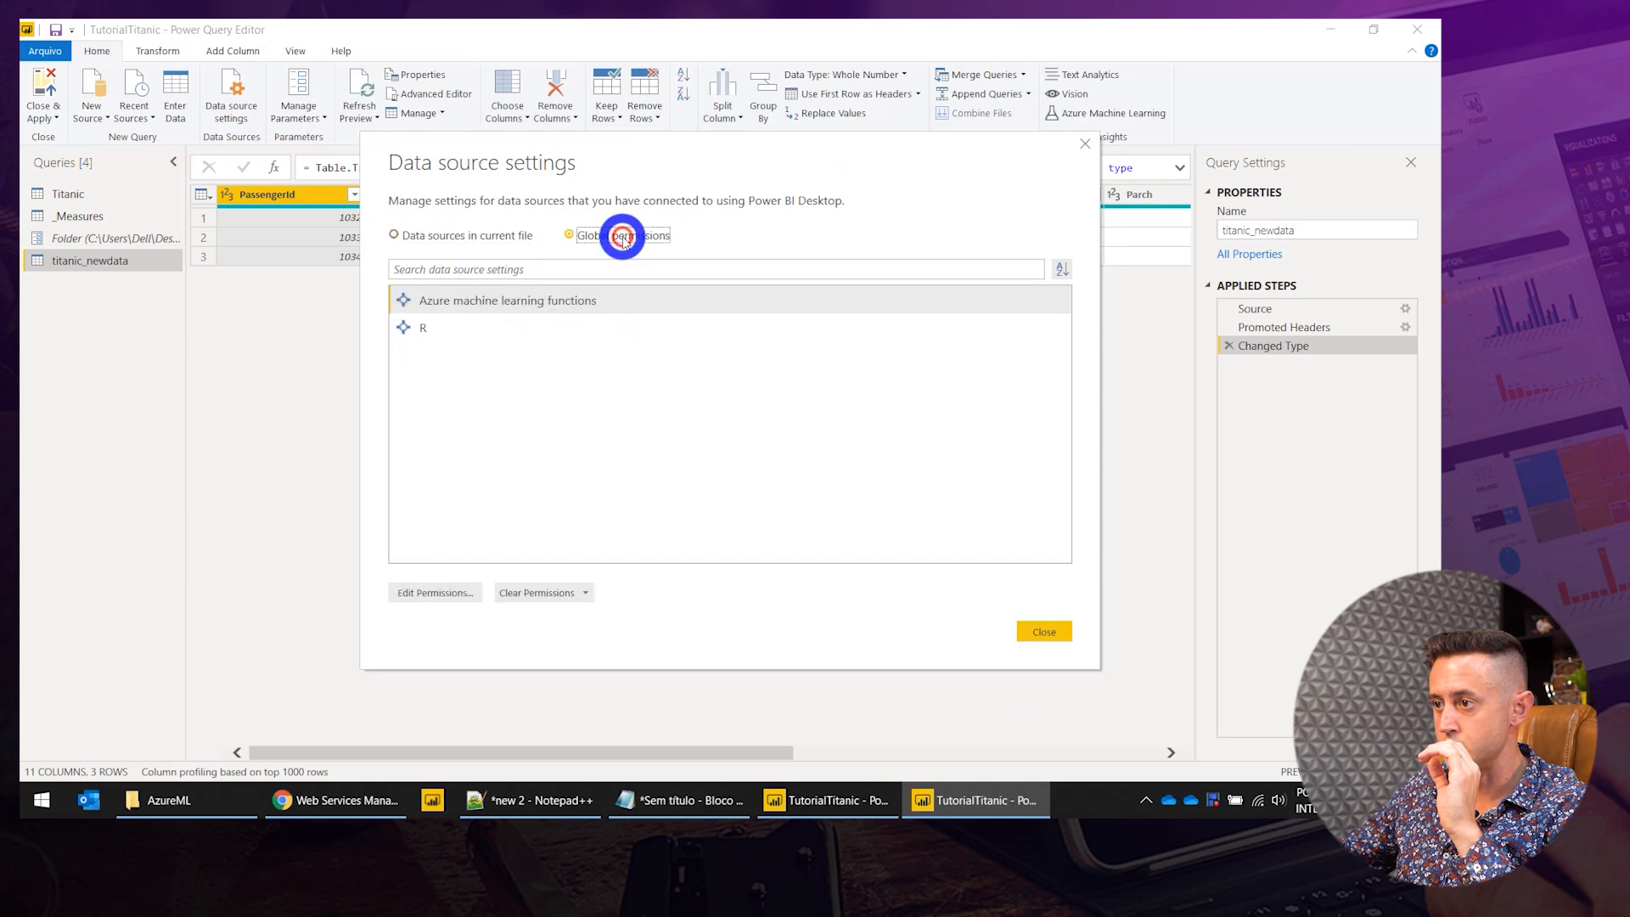
left_click(538, 300)
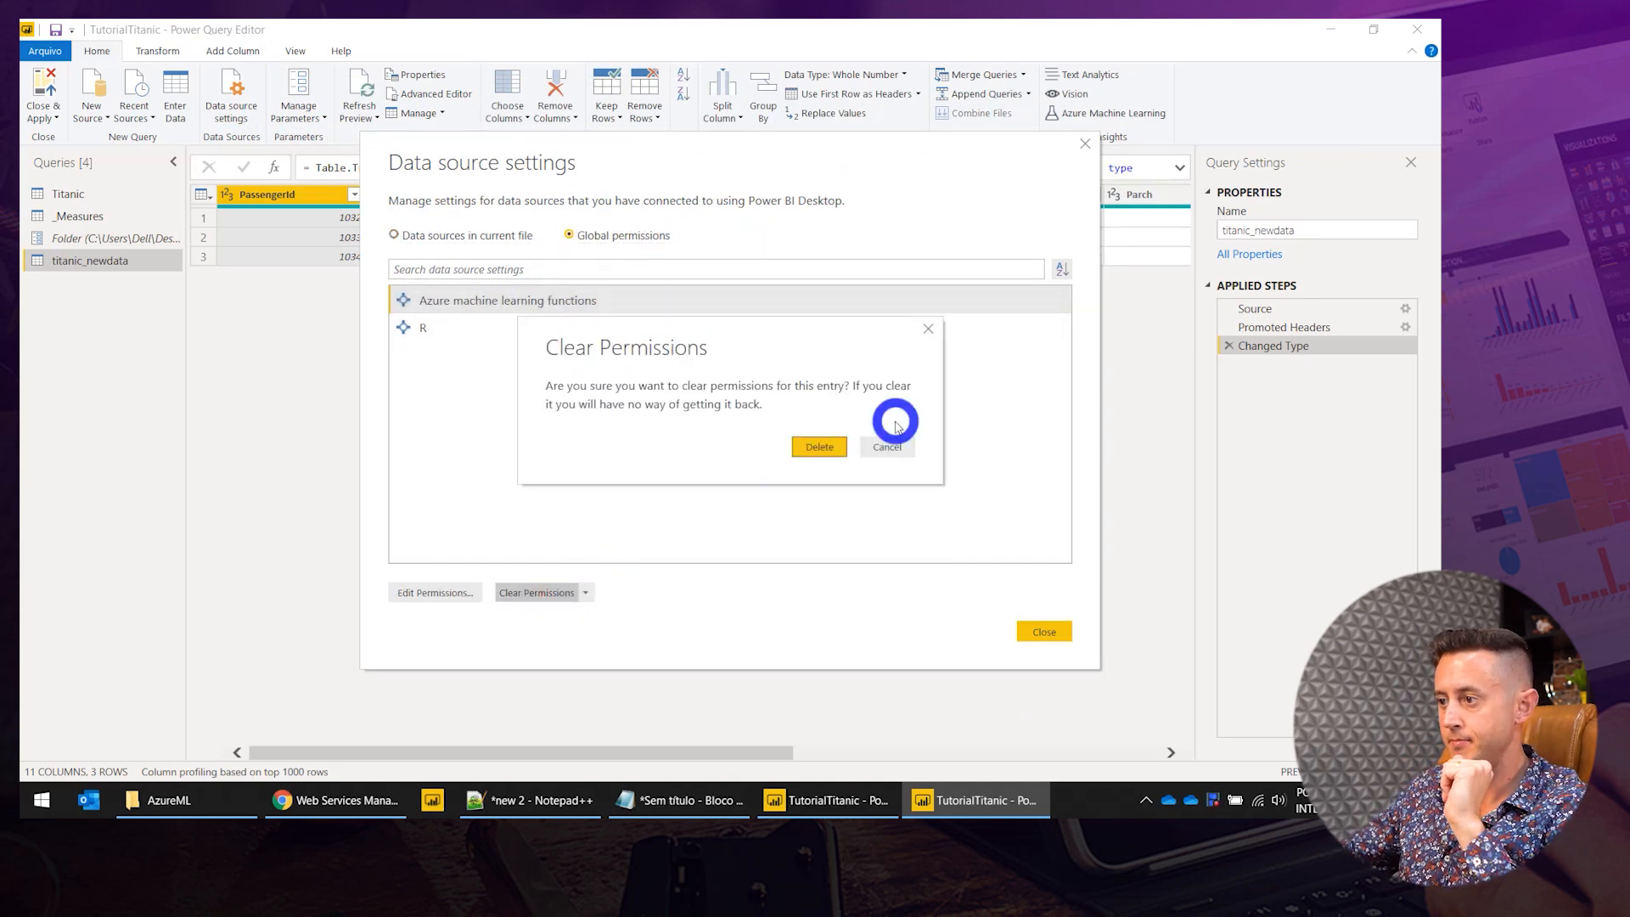
left_click(839, 447)
left_click(1038, 640)
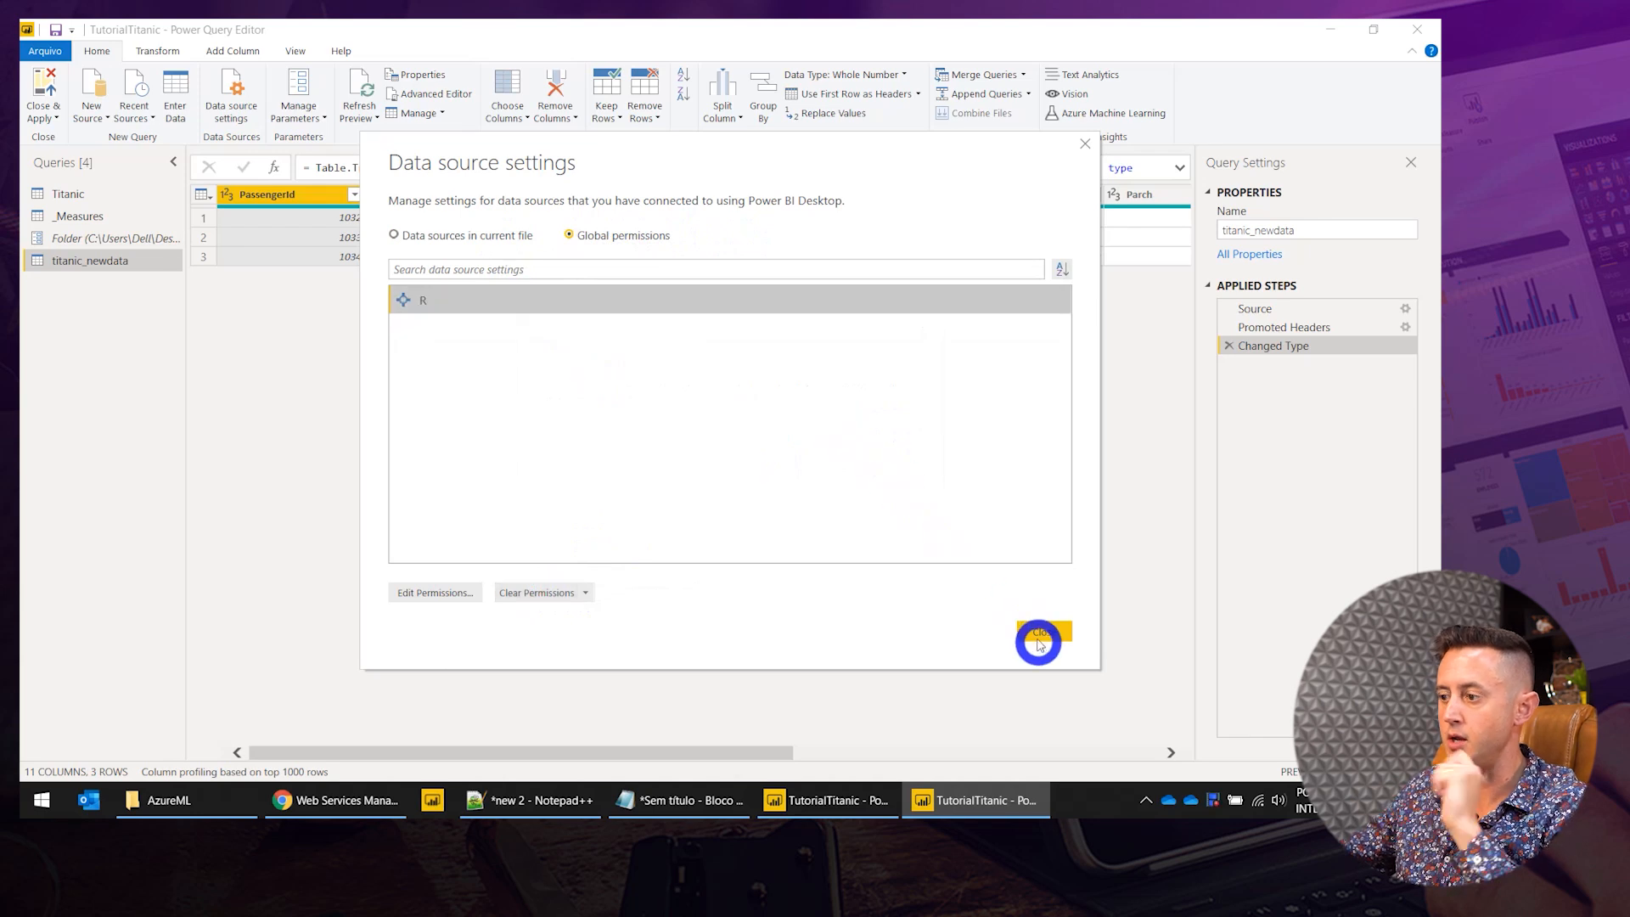
Reconnect to Azure machine learning functions by signing in with the organizational account and entering its account password.
left_click(1087, 116)
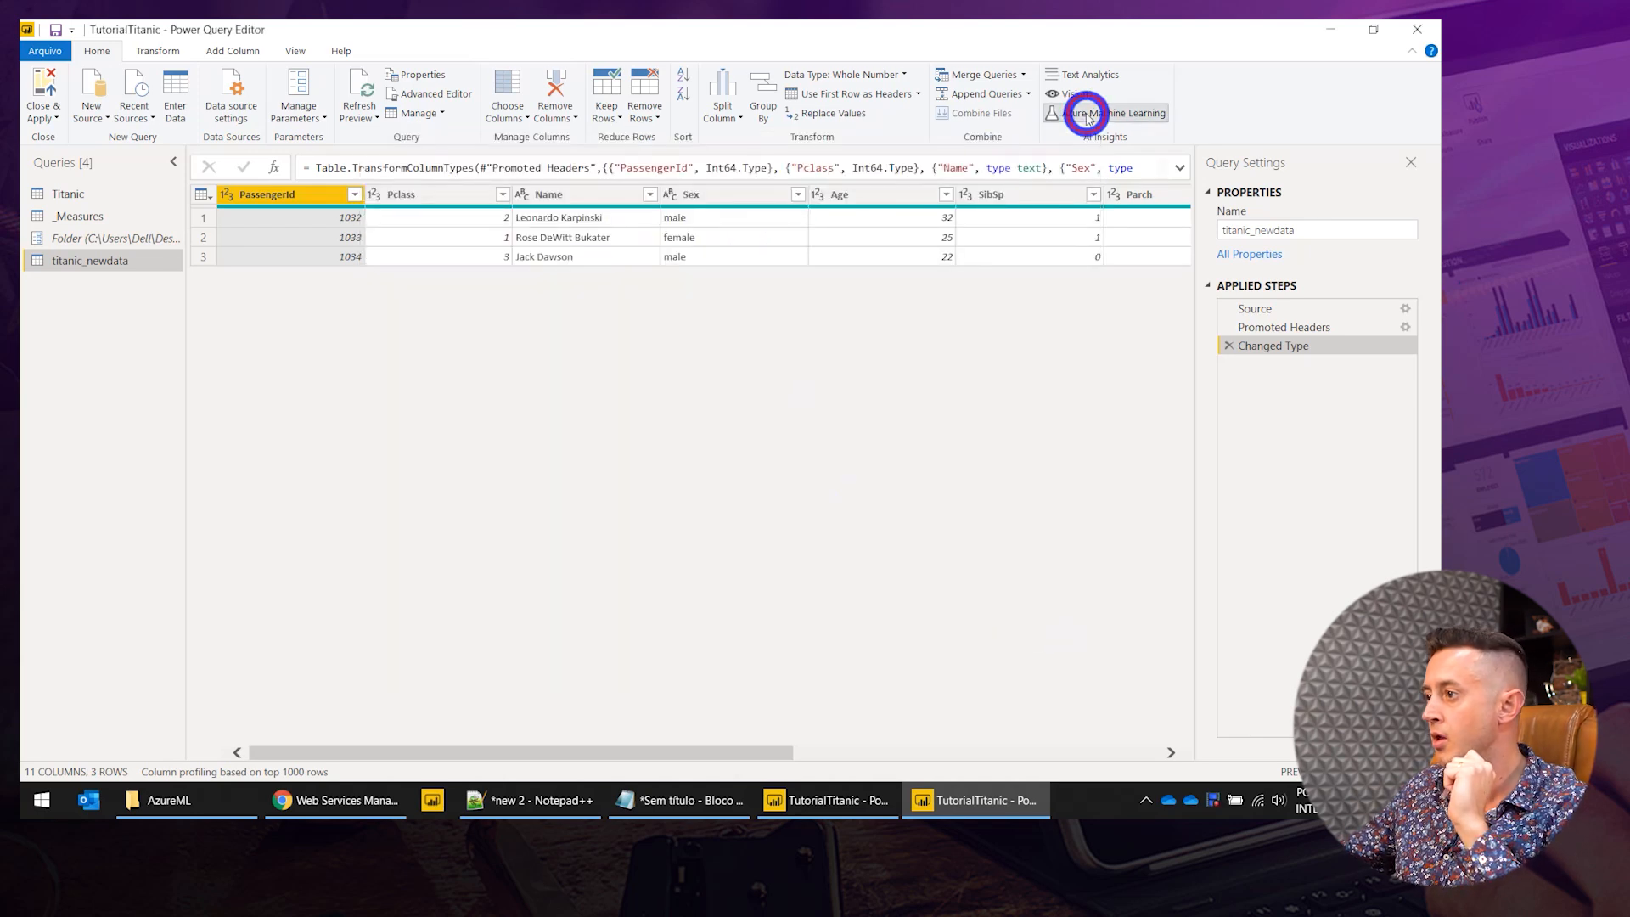
left_click(624, 387)
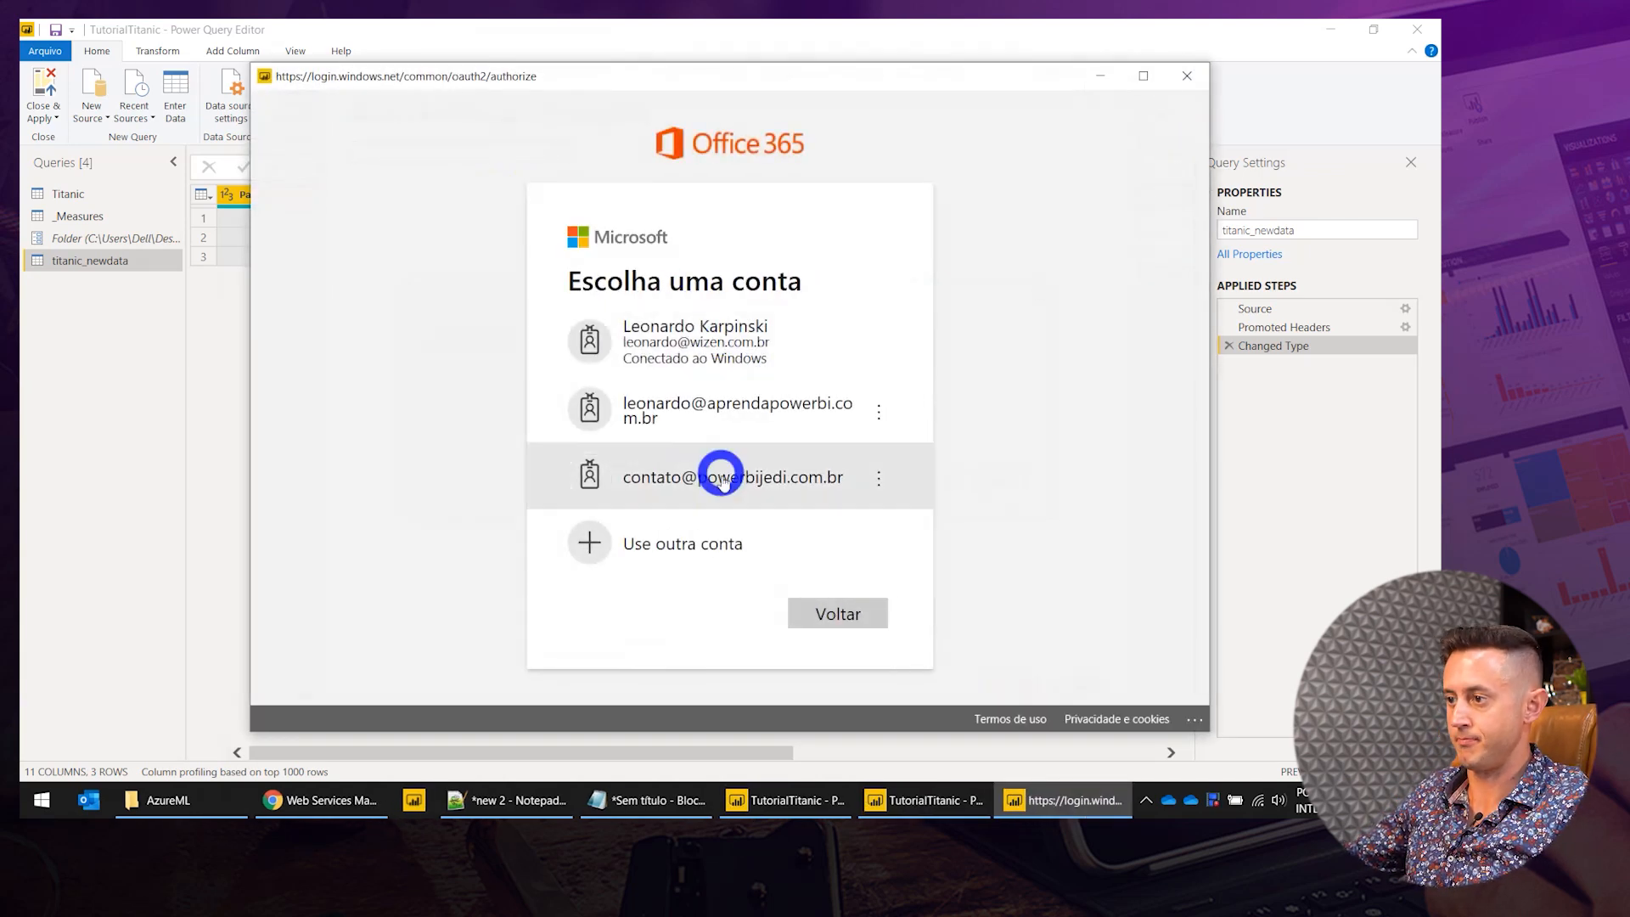
left_click(698, 411)
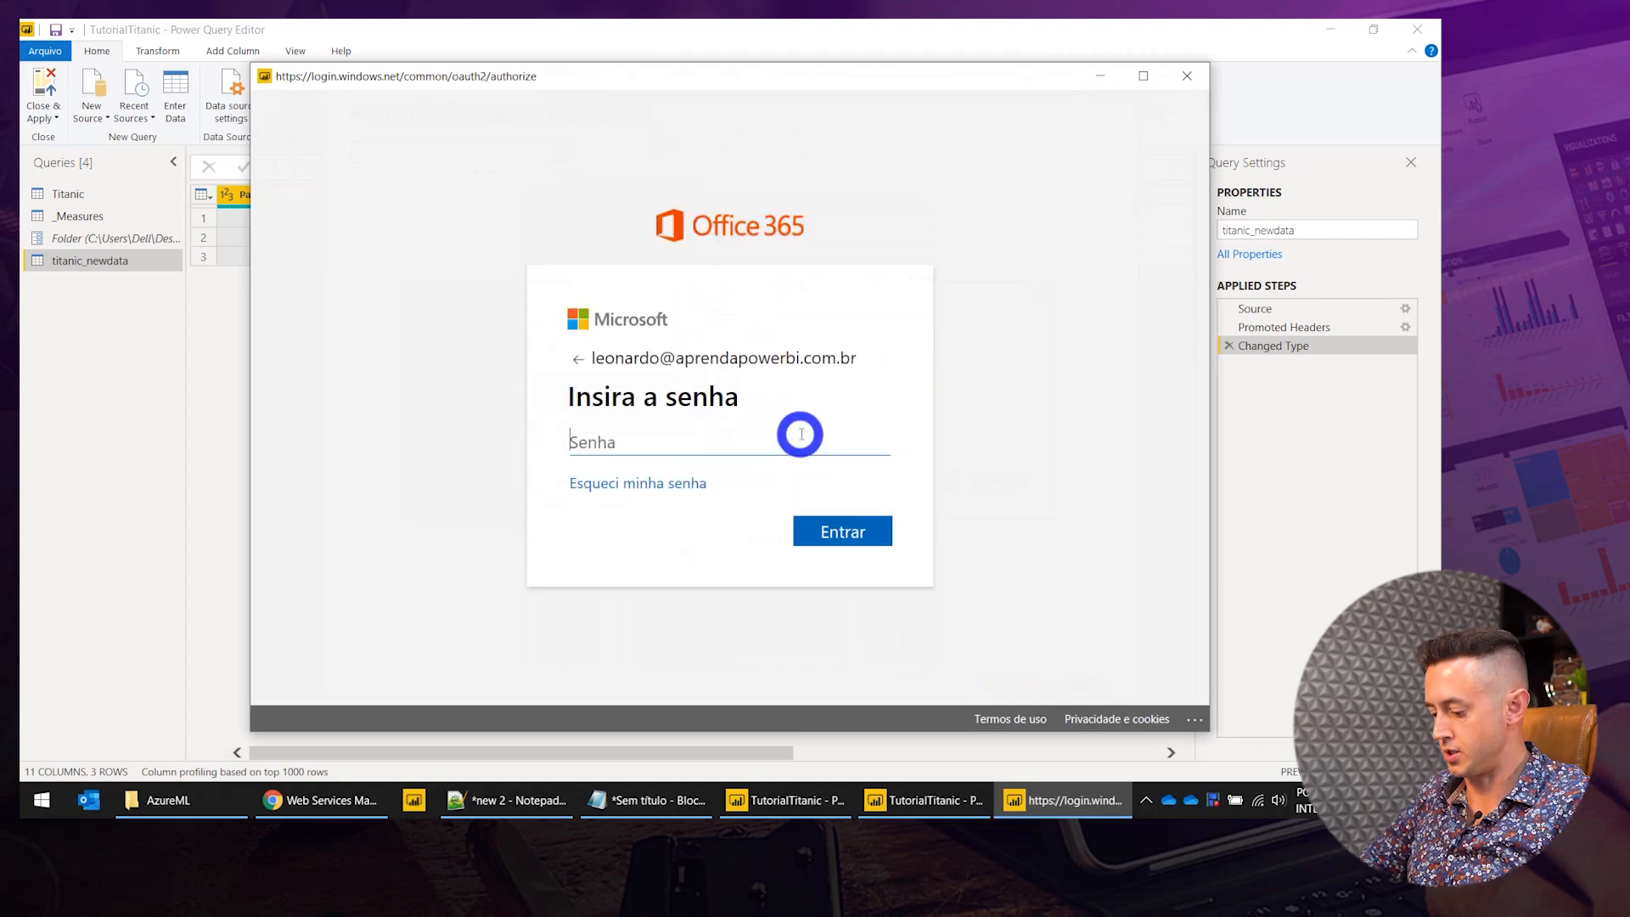
key("Return")
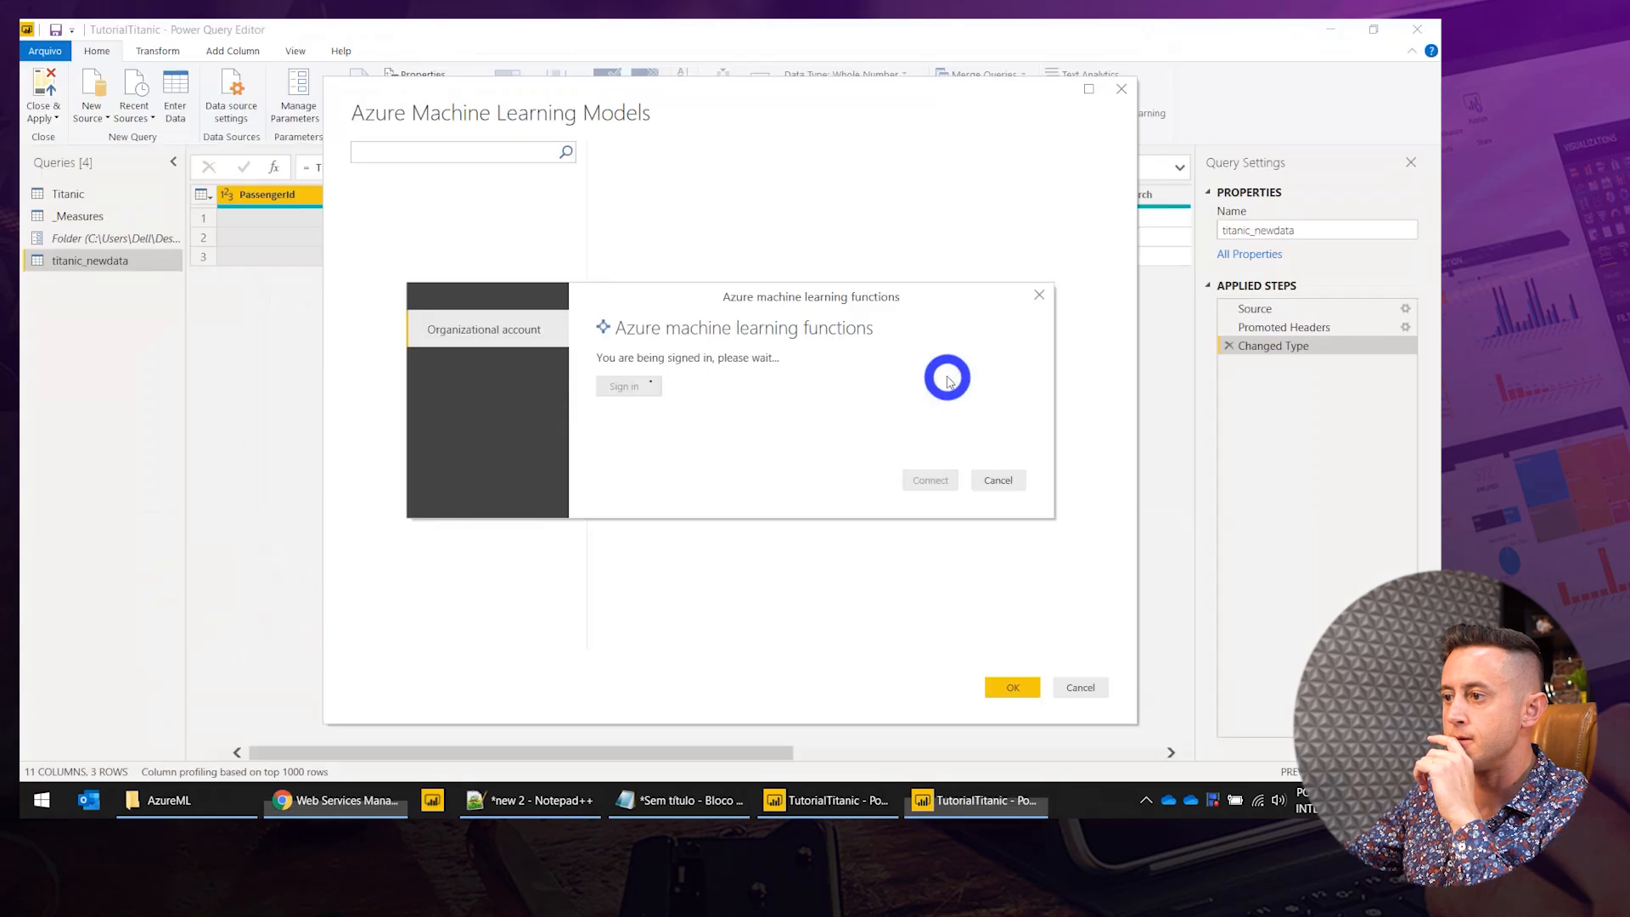
left_click(922, 469)
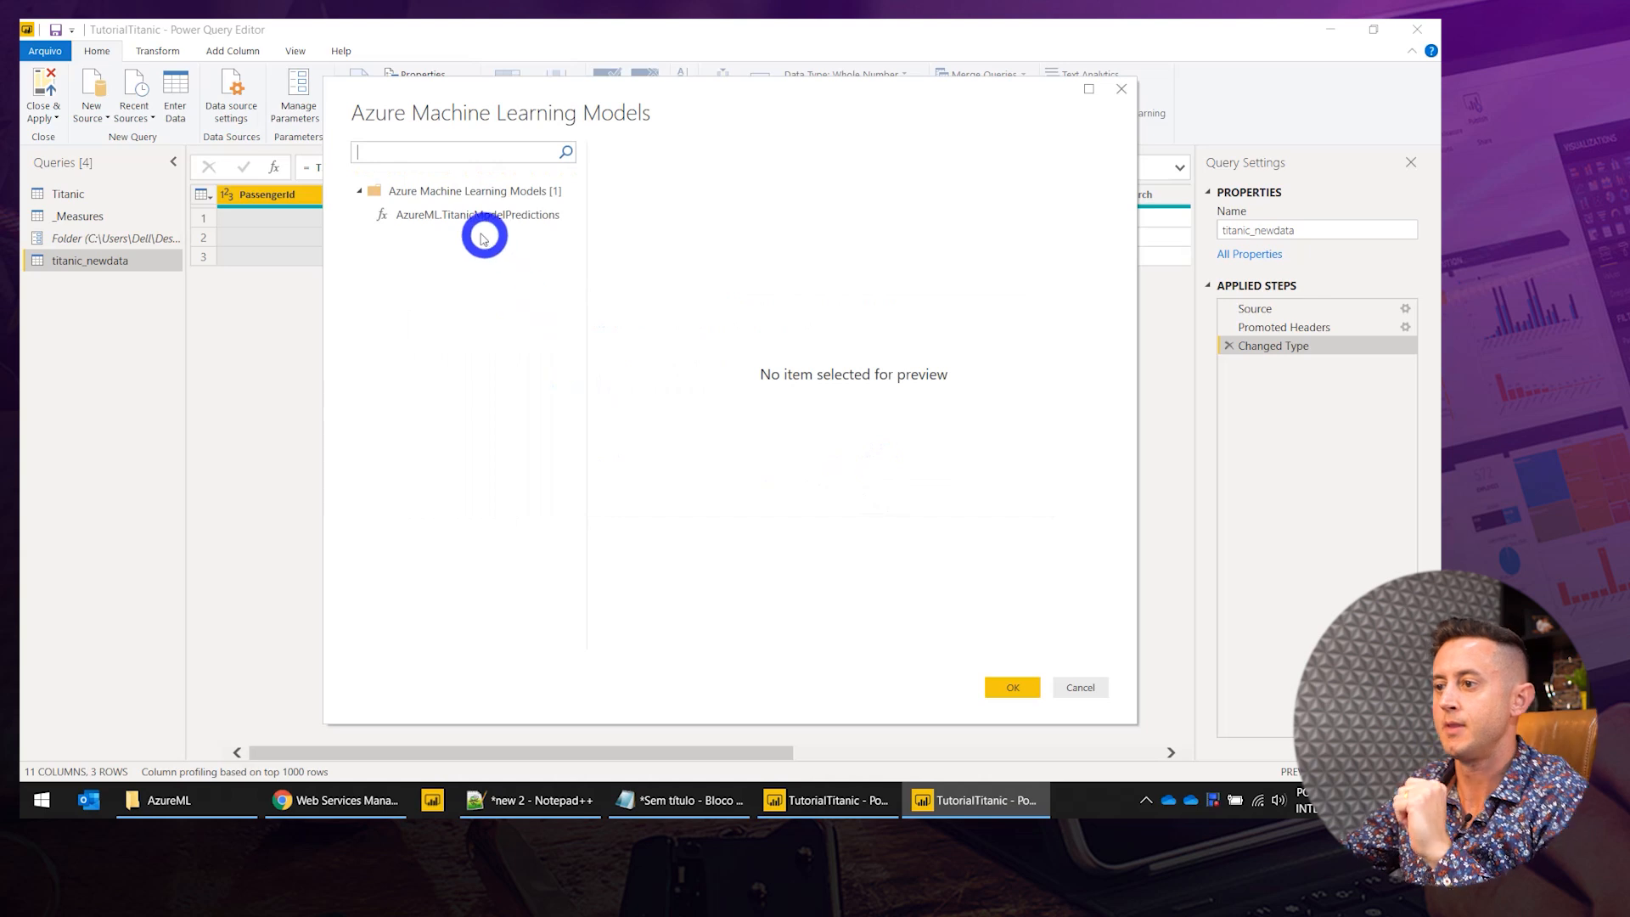
Review the column mapping of AzureML.TitanicModelPredictions and apply the model to titanic_newdata with the matching columns.
left_click(474, 215)
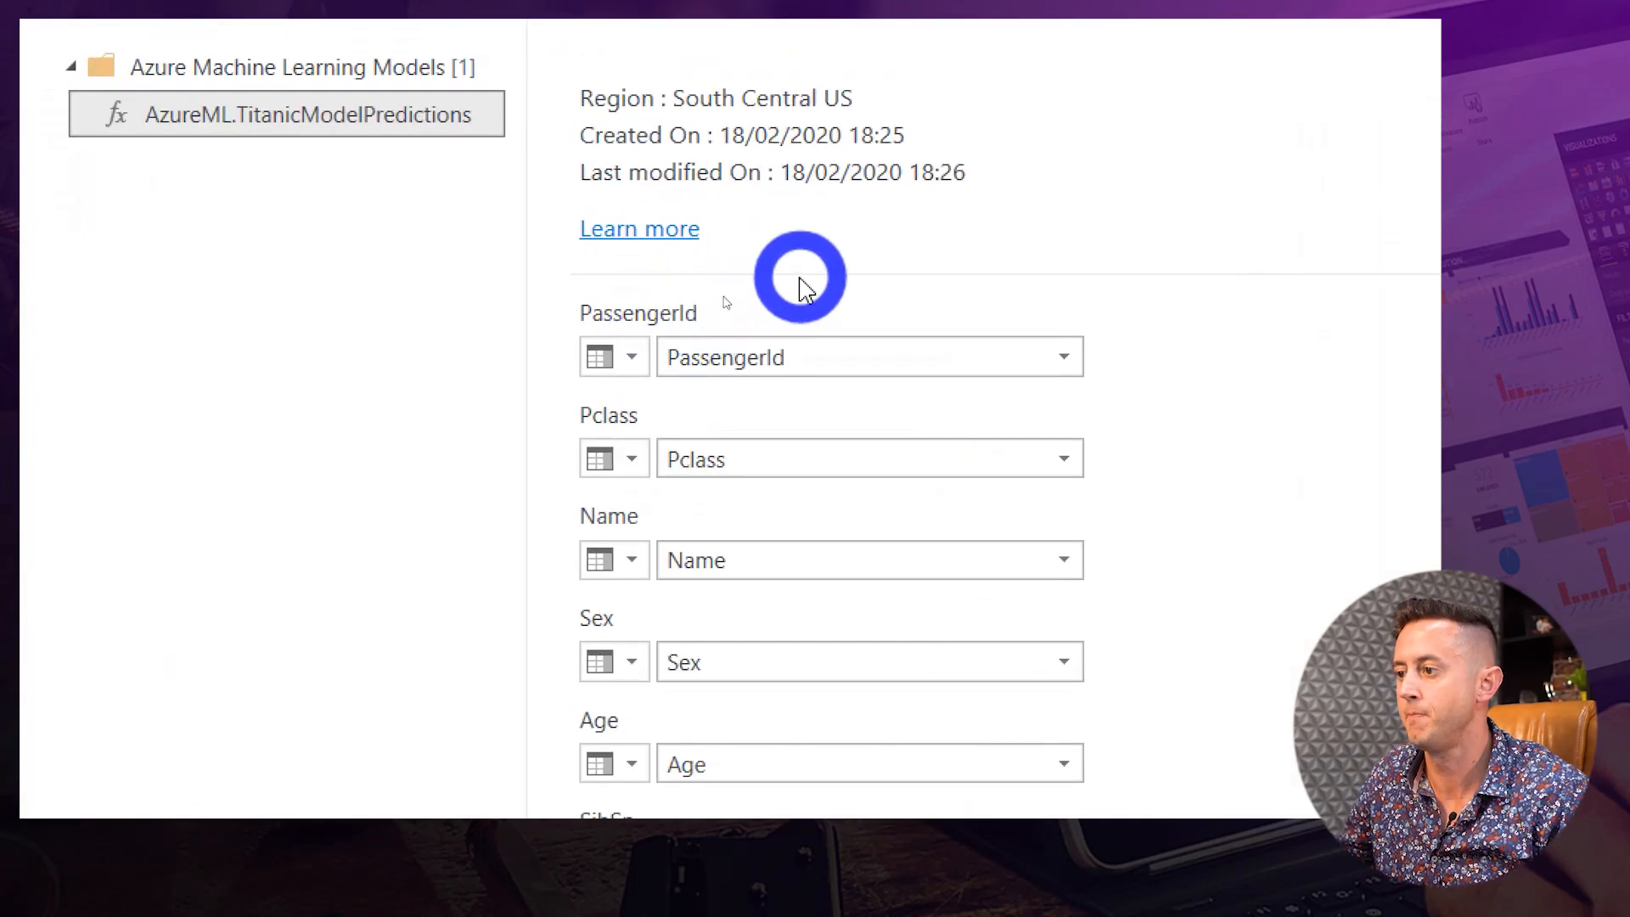
left_click(768, 357)
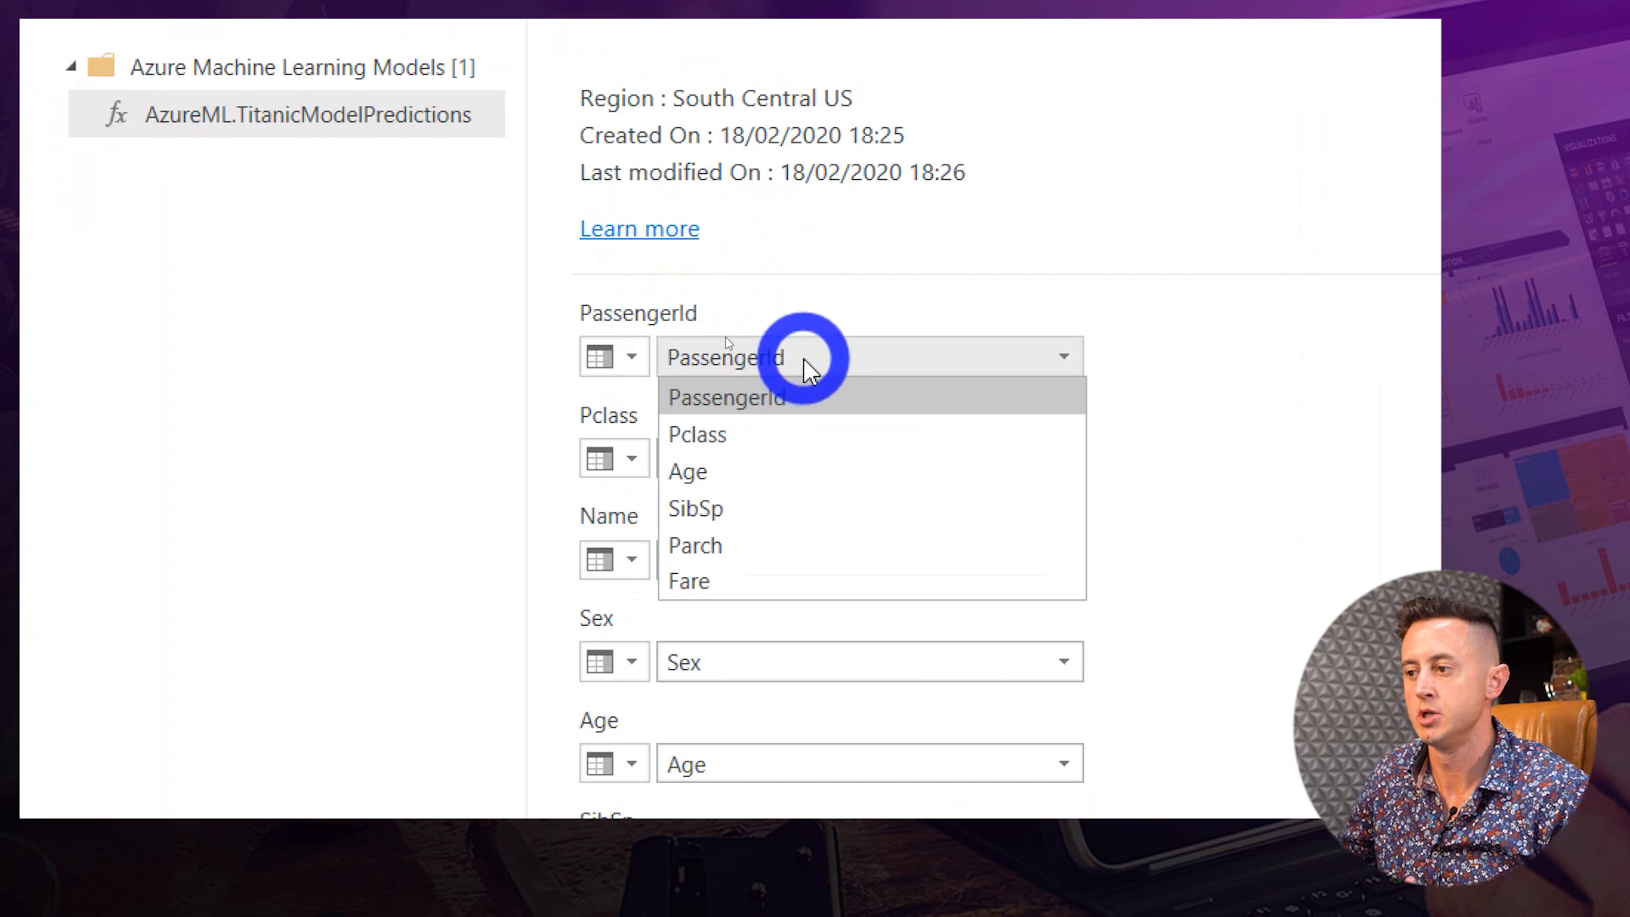
left_click(808, 358)
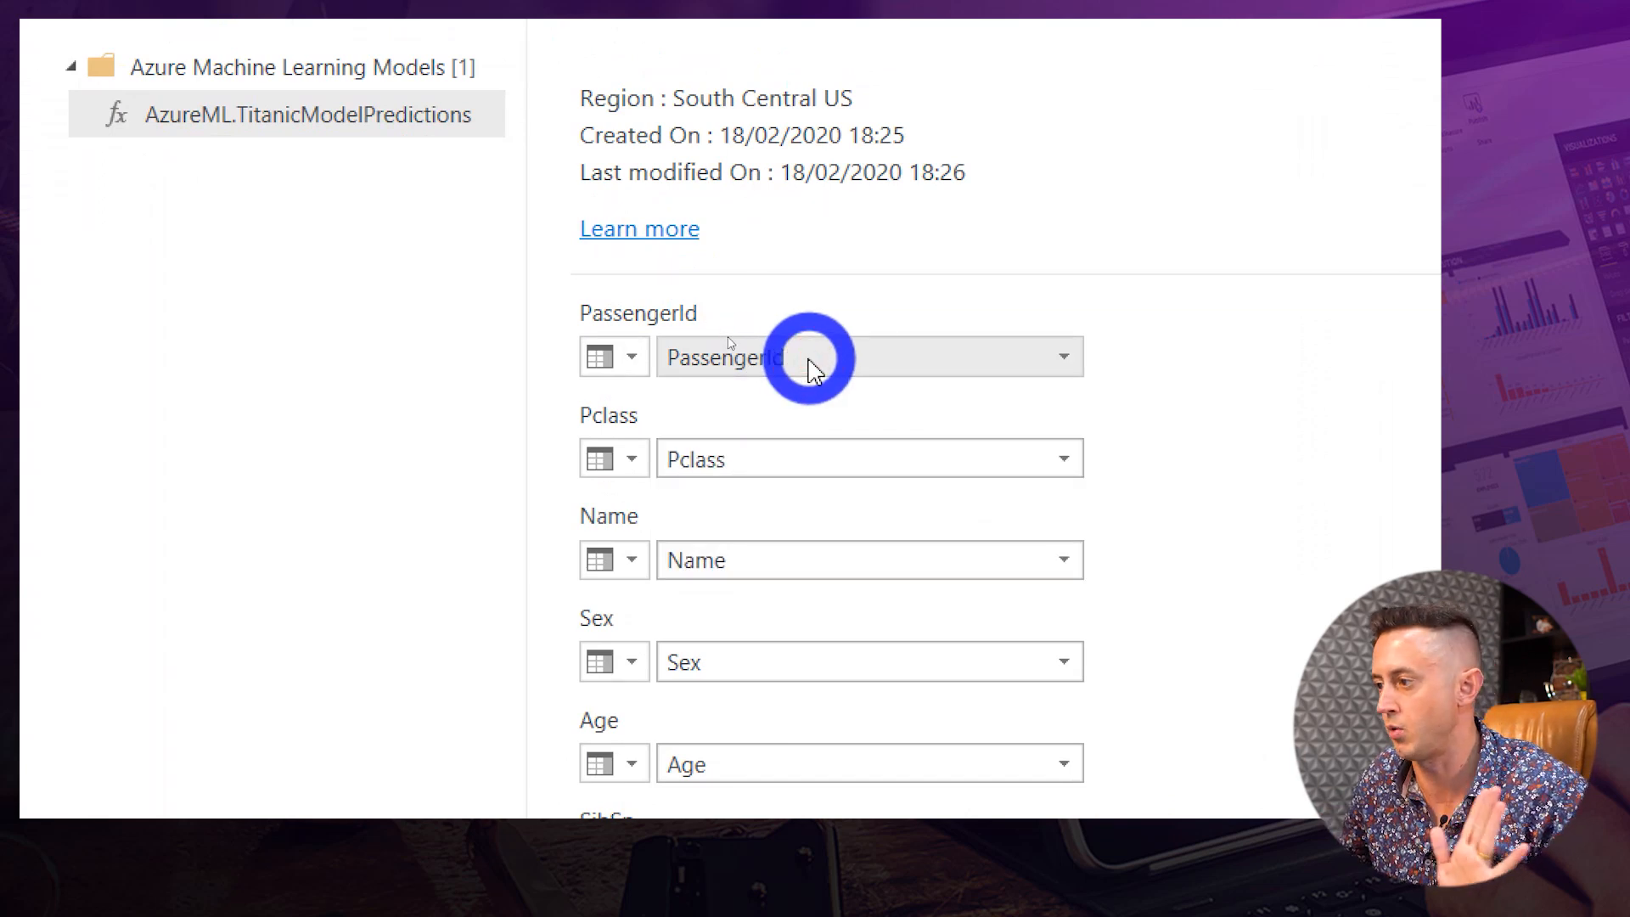
left_click(1238, 361)
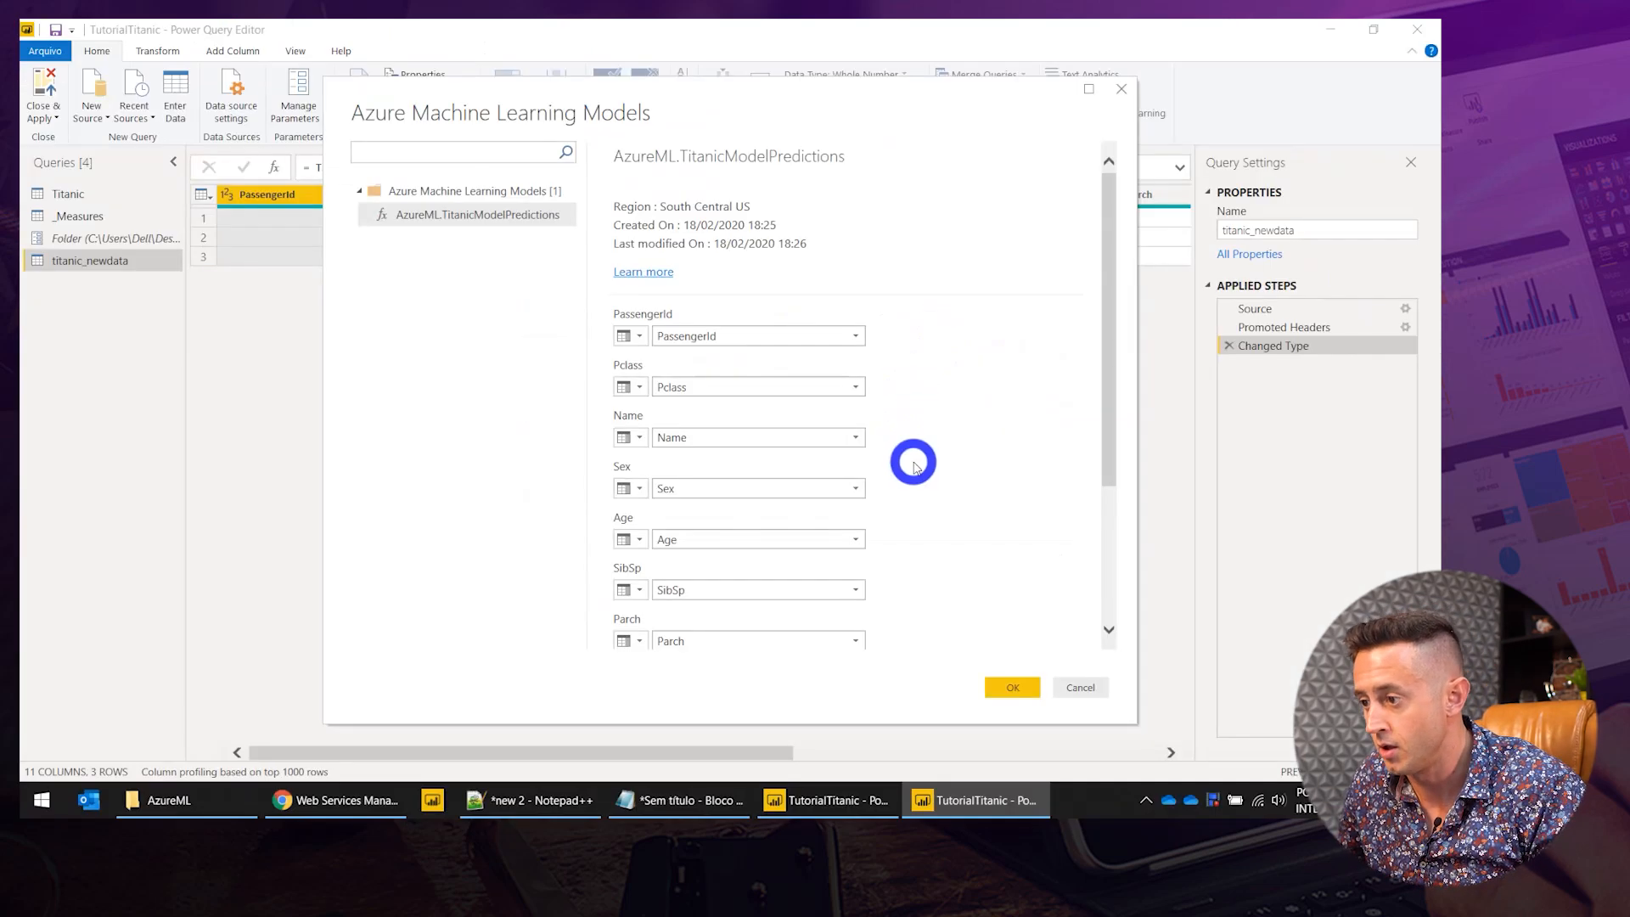
scroll(1186, 599, "down", 5)
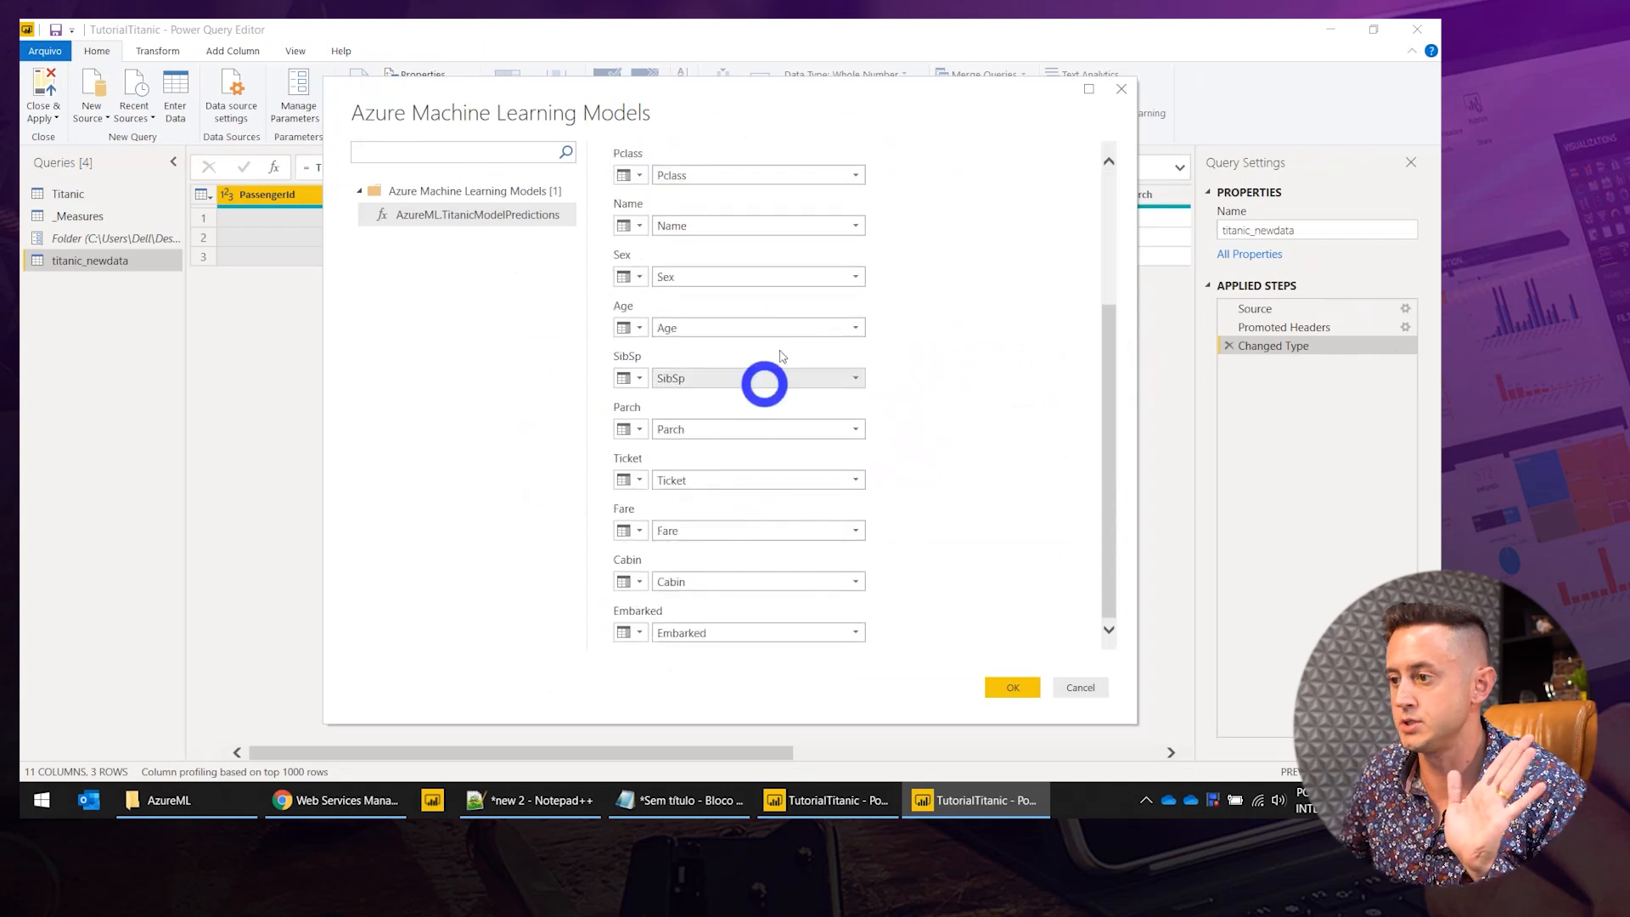
scroll(939, 366, "up", 5)
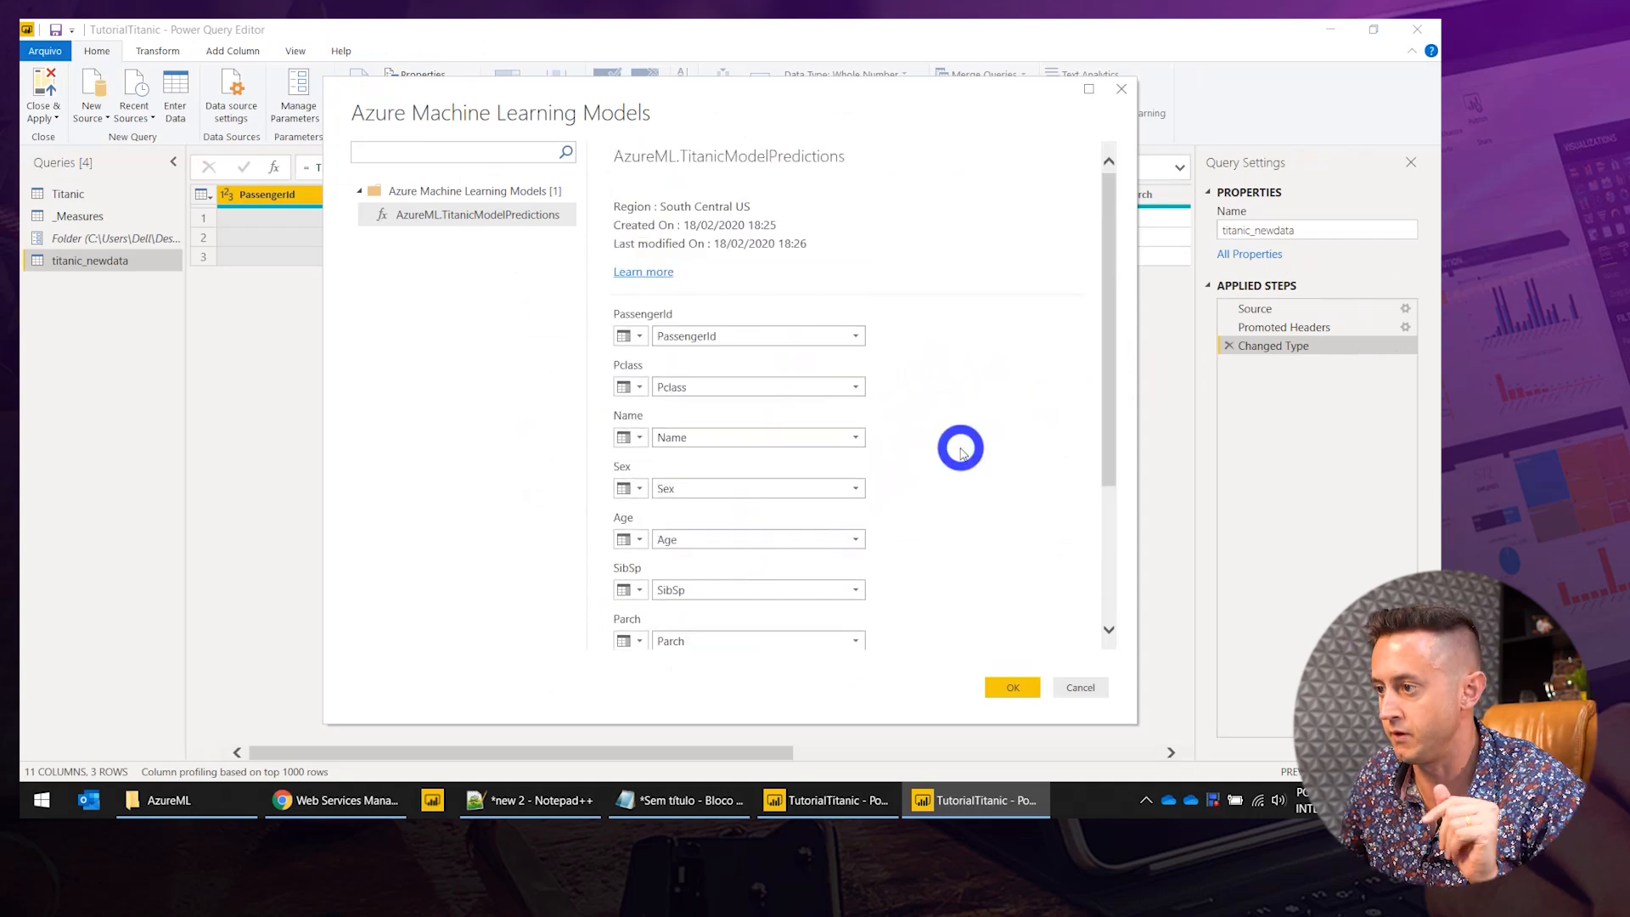
left_click(1003, 689)
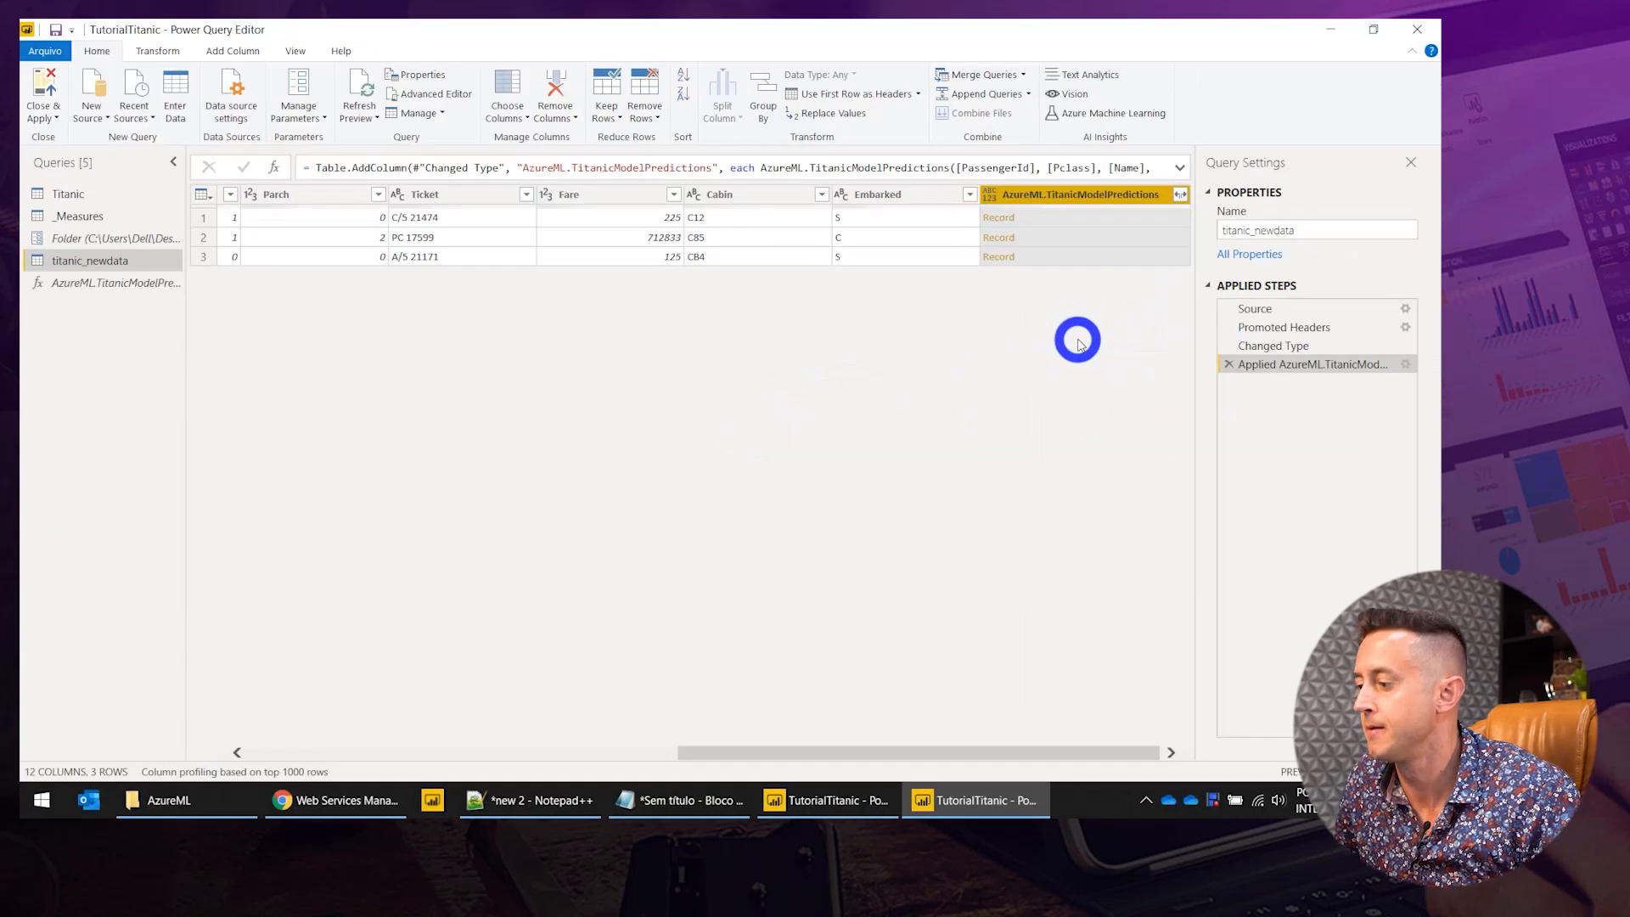
Expand the AzureML.TitanicModelPredictions column into Scored Labels and Scored Probabilities without the original column name as prefix.
left_click(1180, 196)
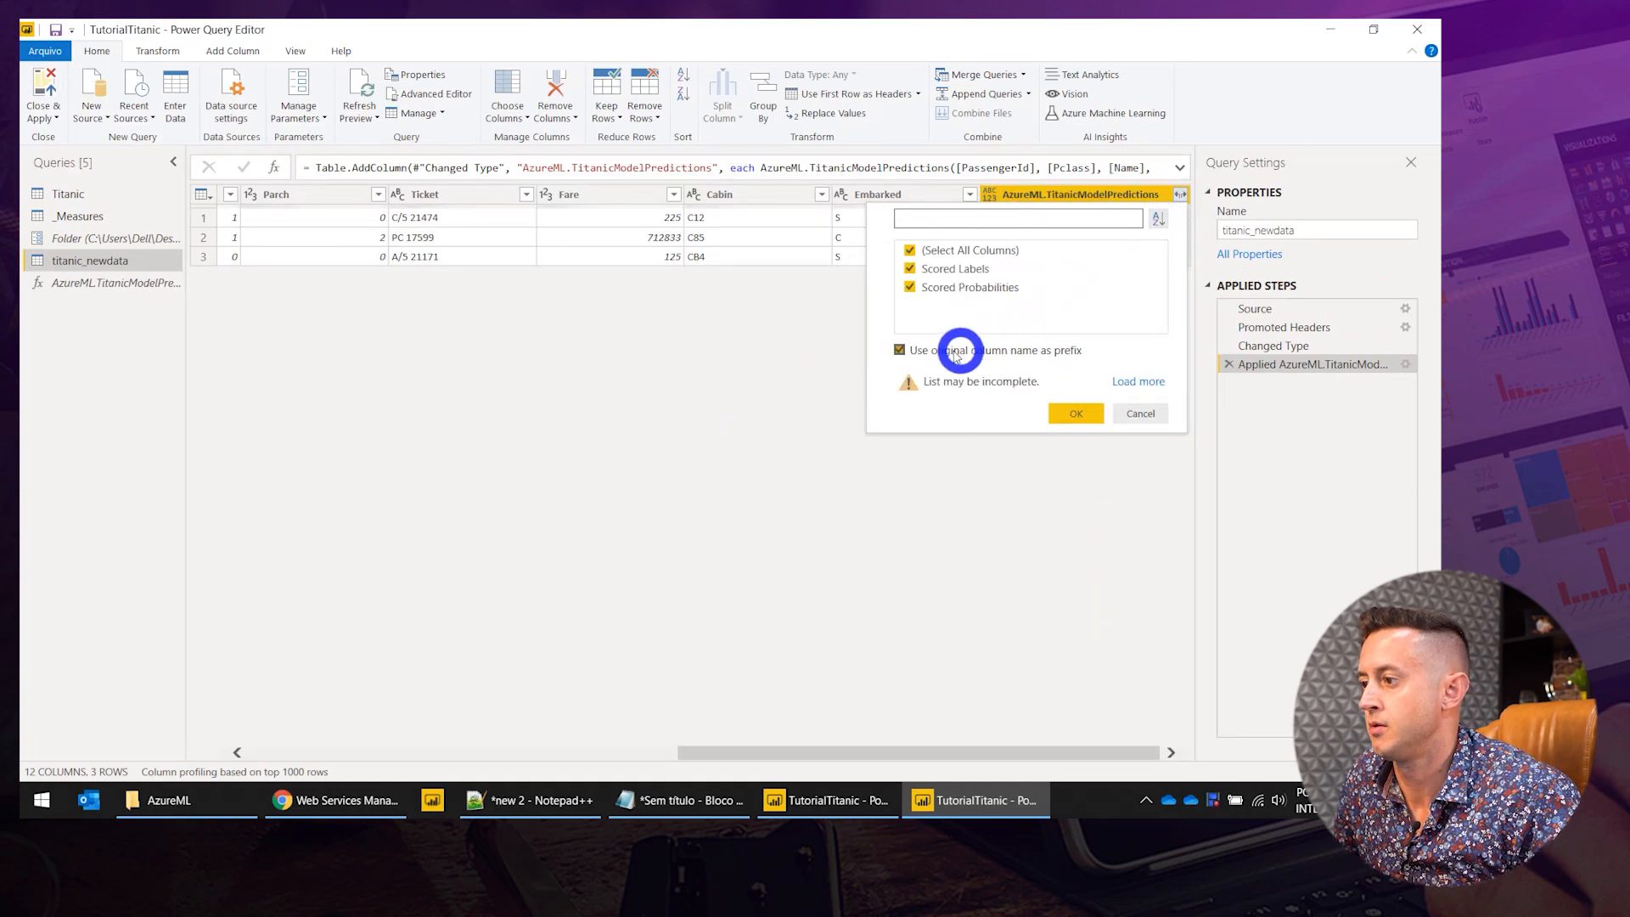
left_click(900, 350)
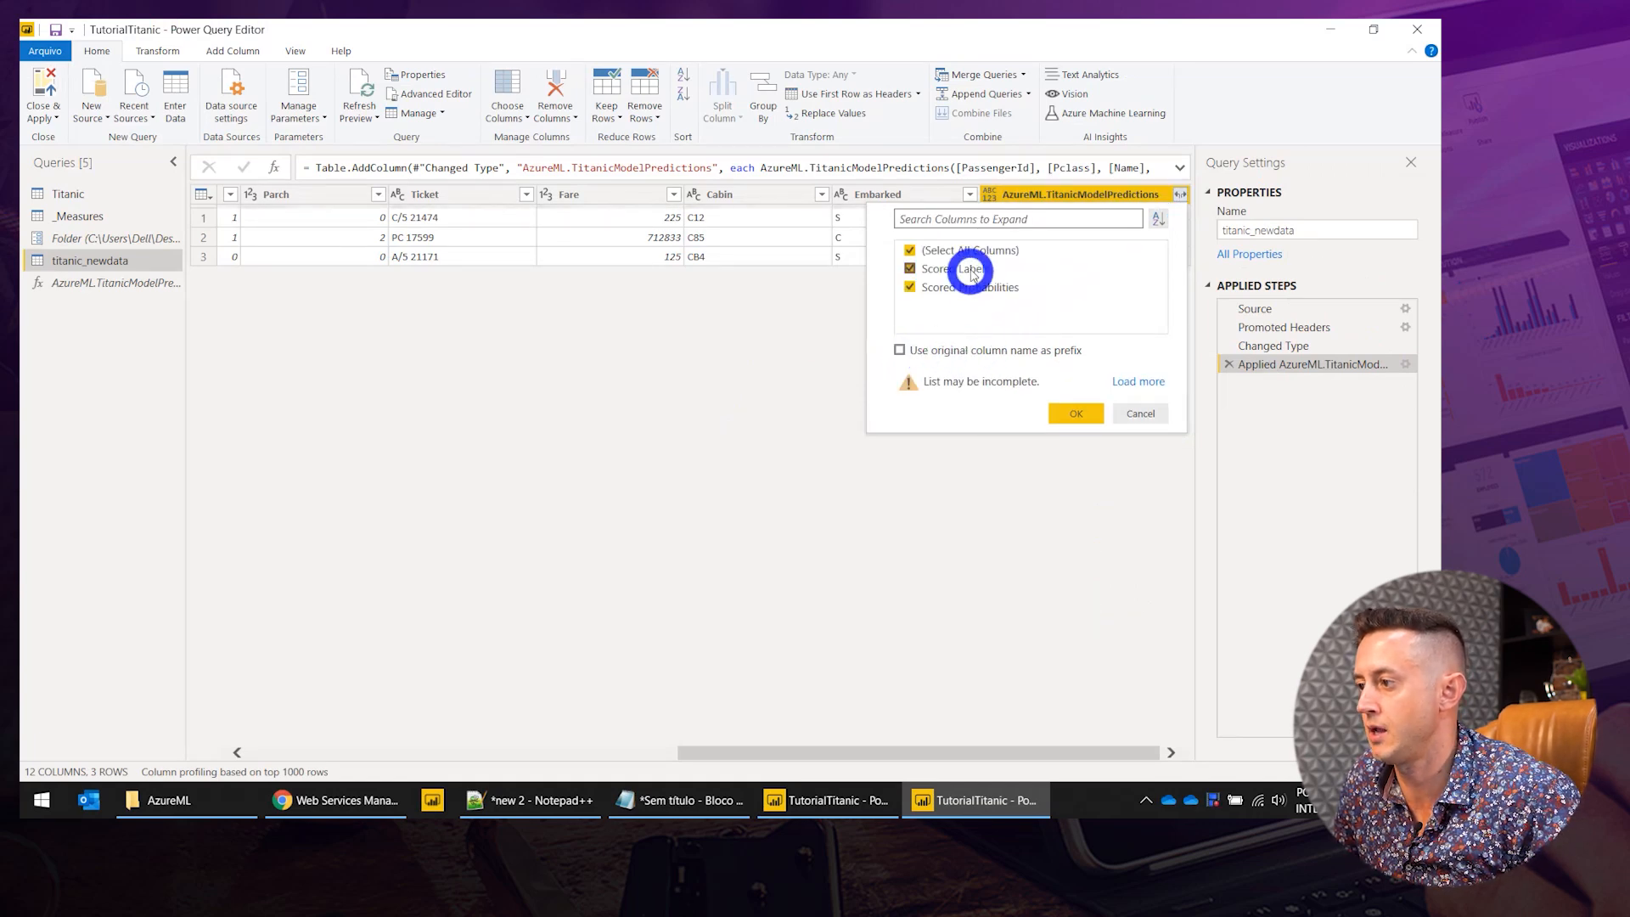
left_click(1074, 414)
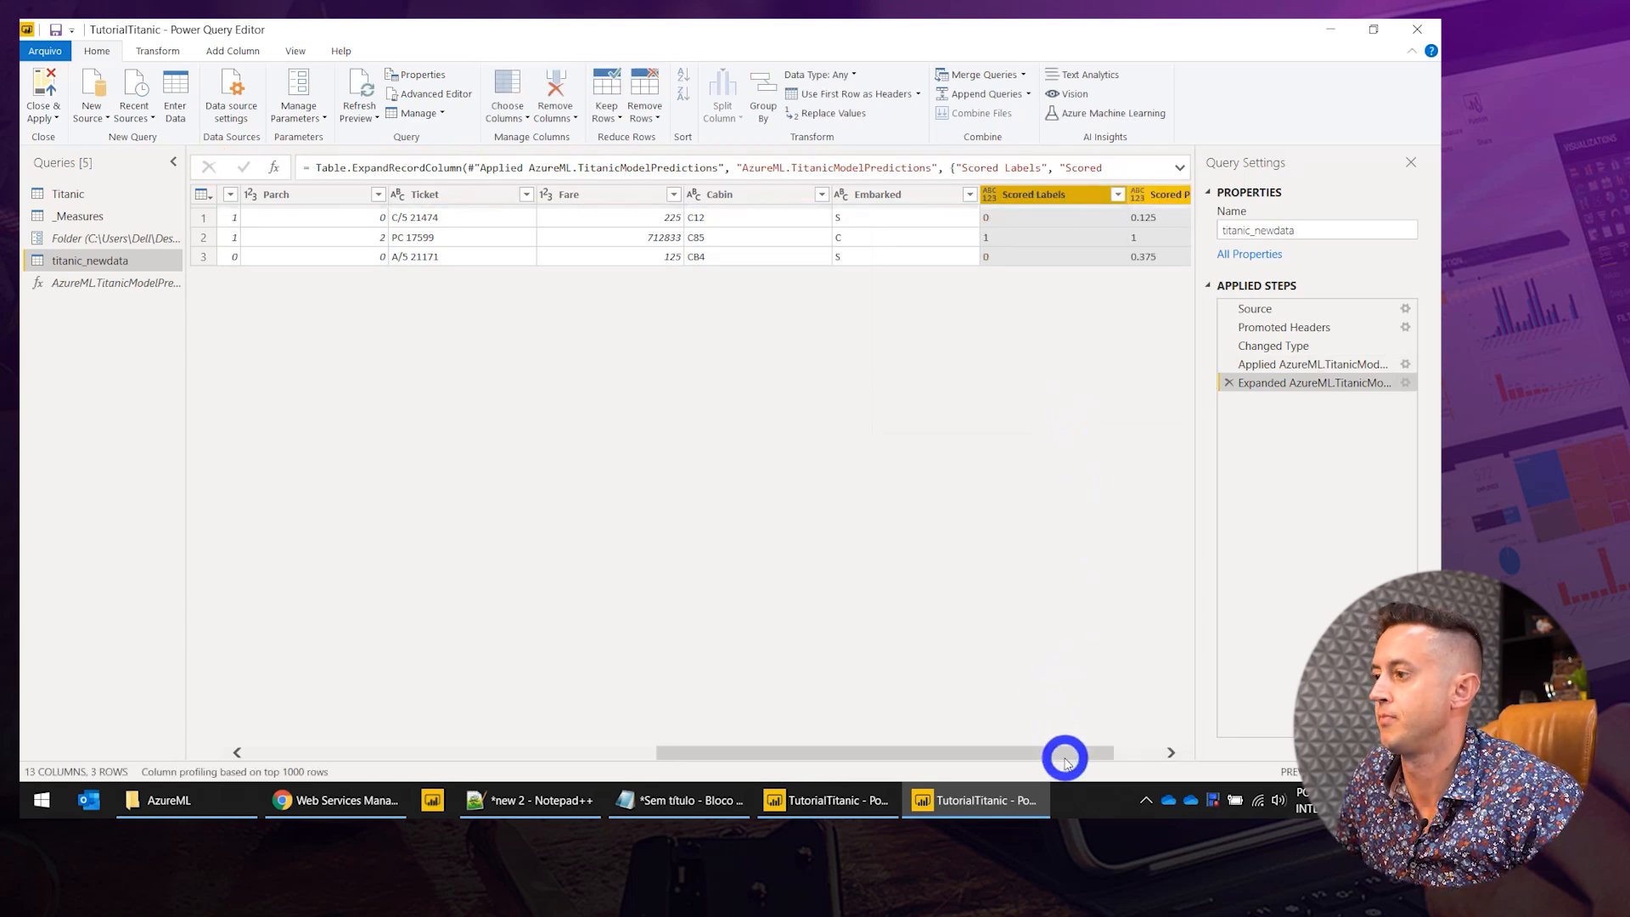
left_click_drag(1066, 756, 1156, 760)
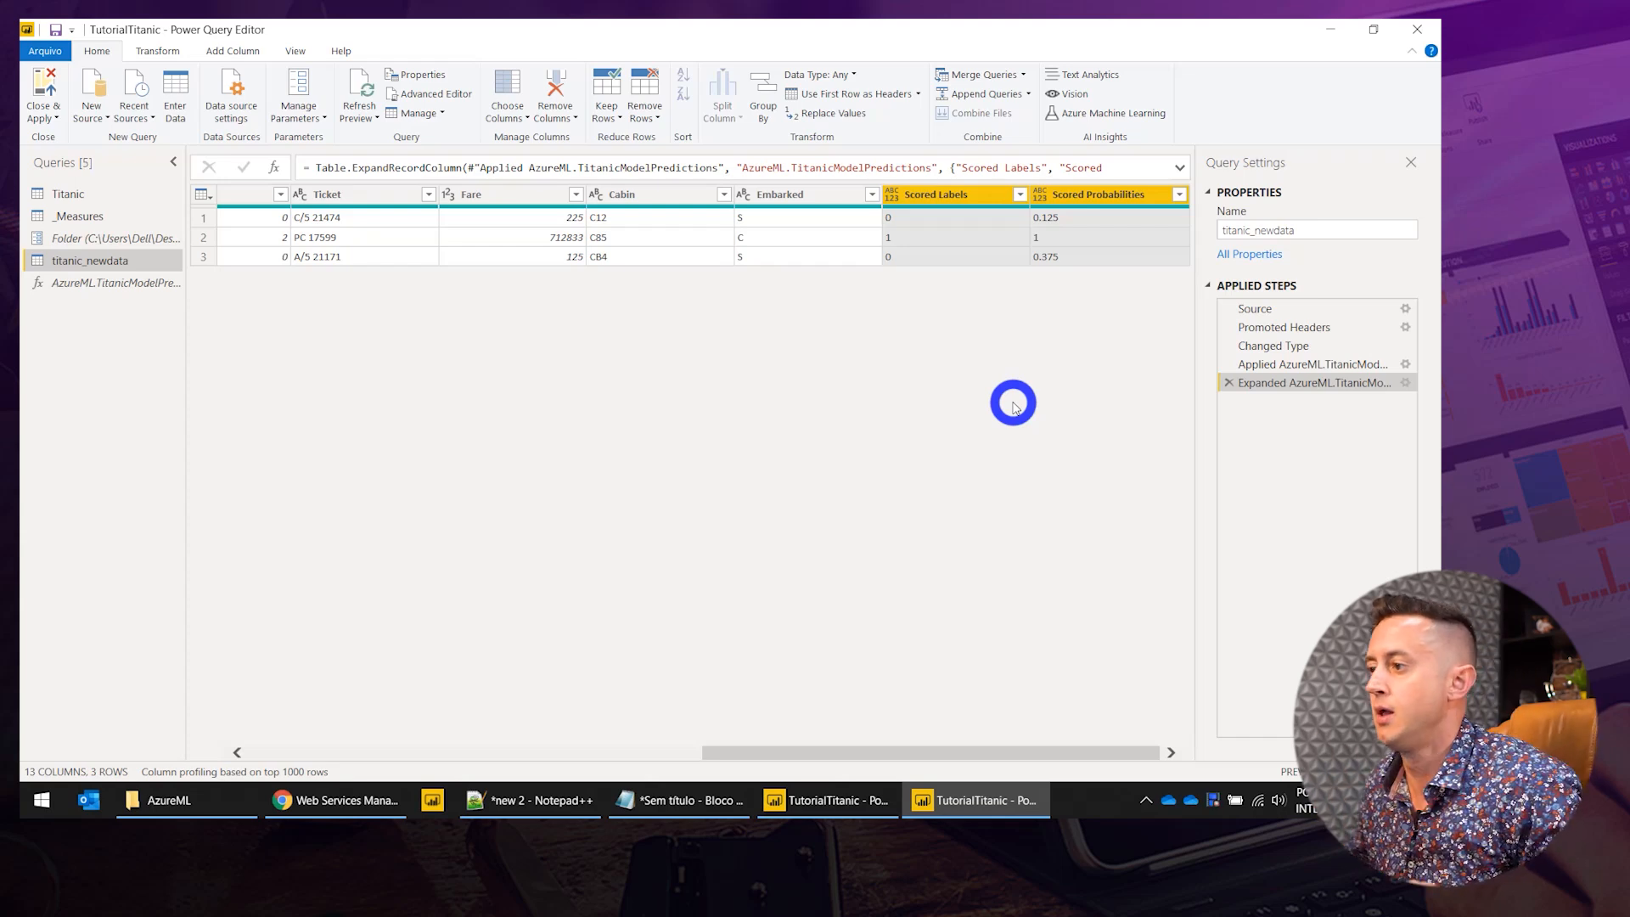
Change the data type of the Scored Probabilities column to Whole Number.
left_click(1104, 195)
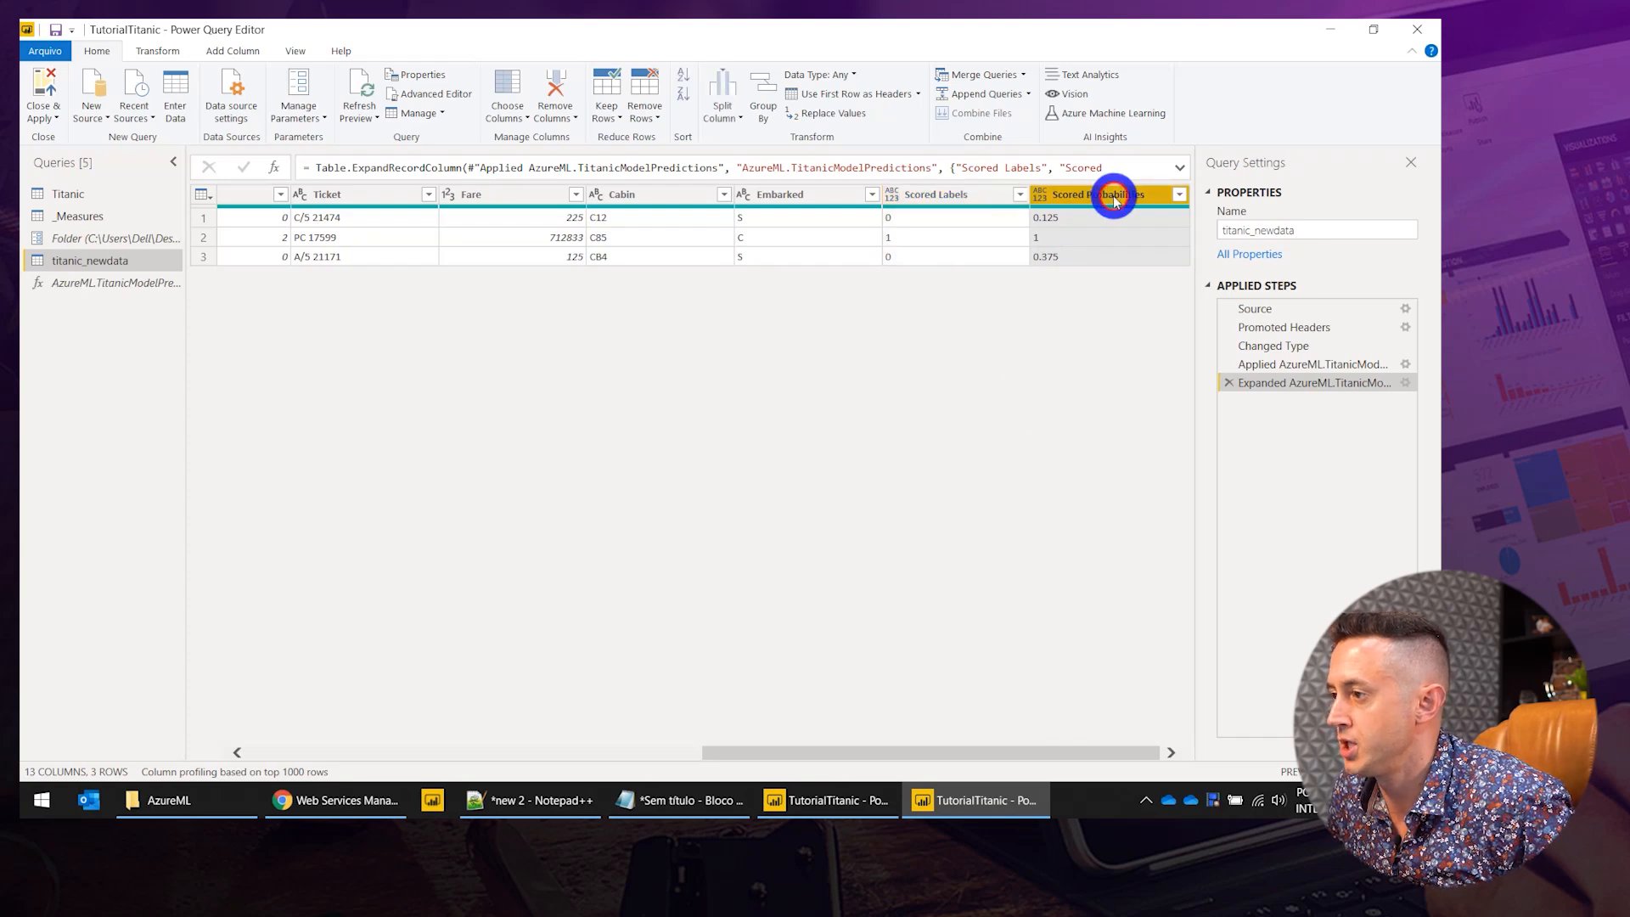
left_click(1040, 195)
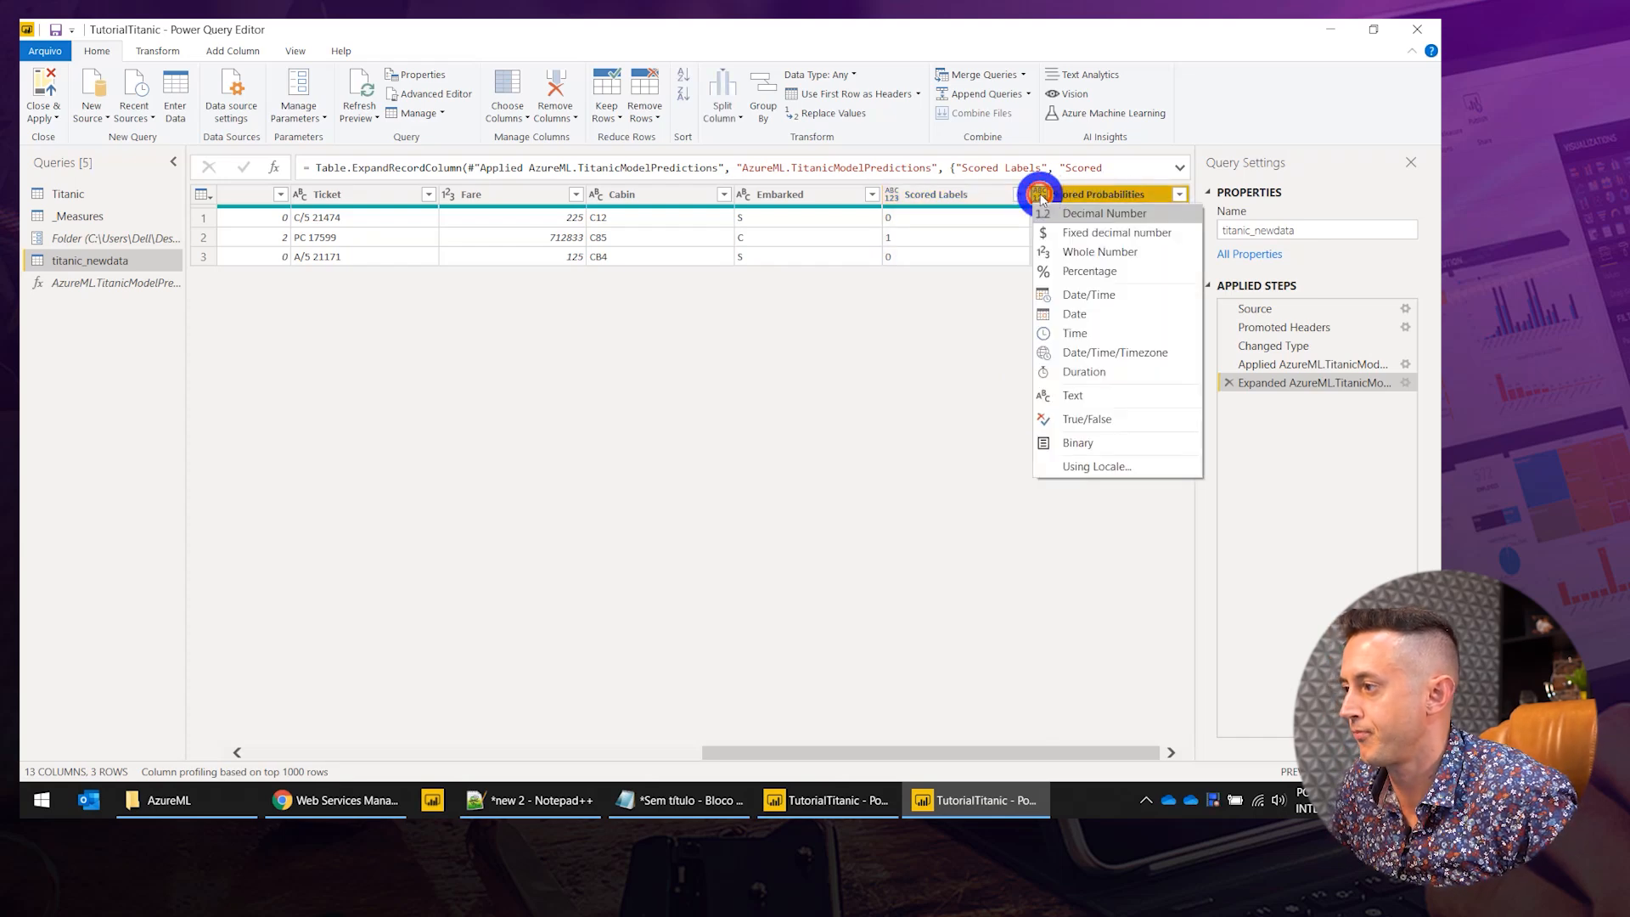
left_click(1099, 251)
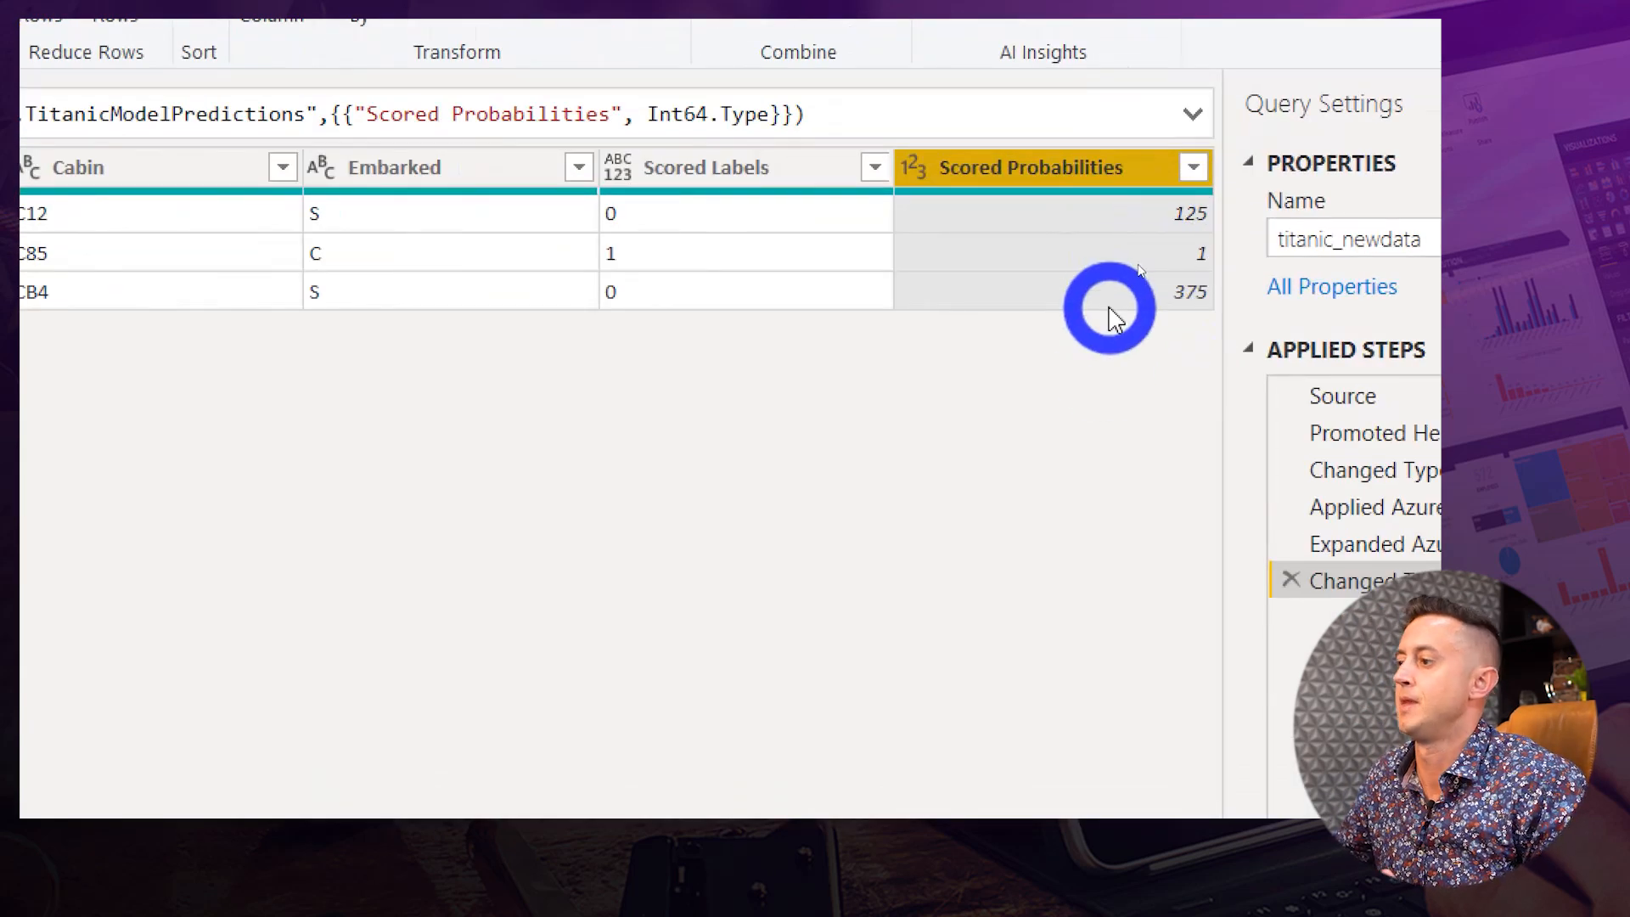
Delete the last Changed Type step from titanic_newdata and start a locale-based type change on the Scored Probabilities column.
left_click(1292, 580)
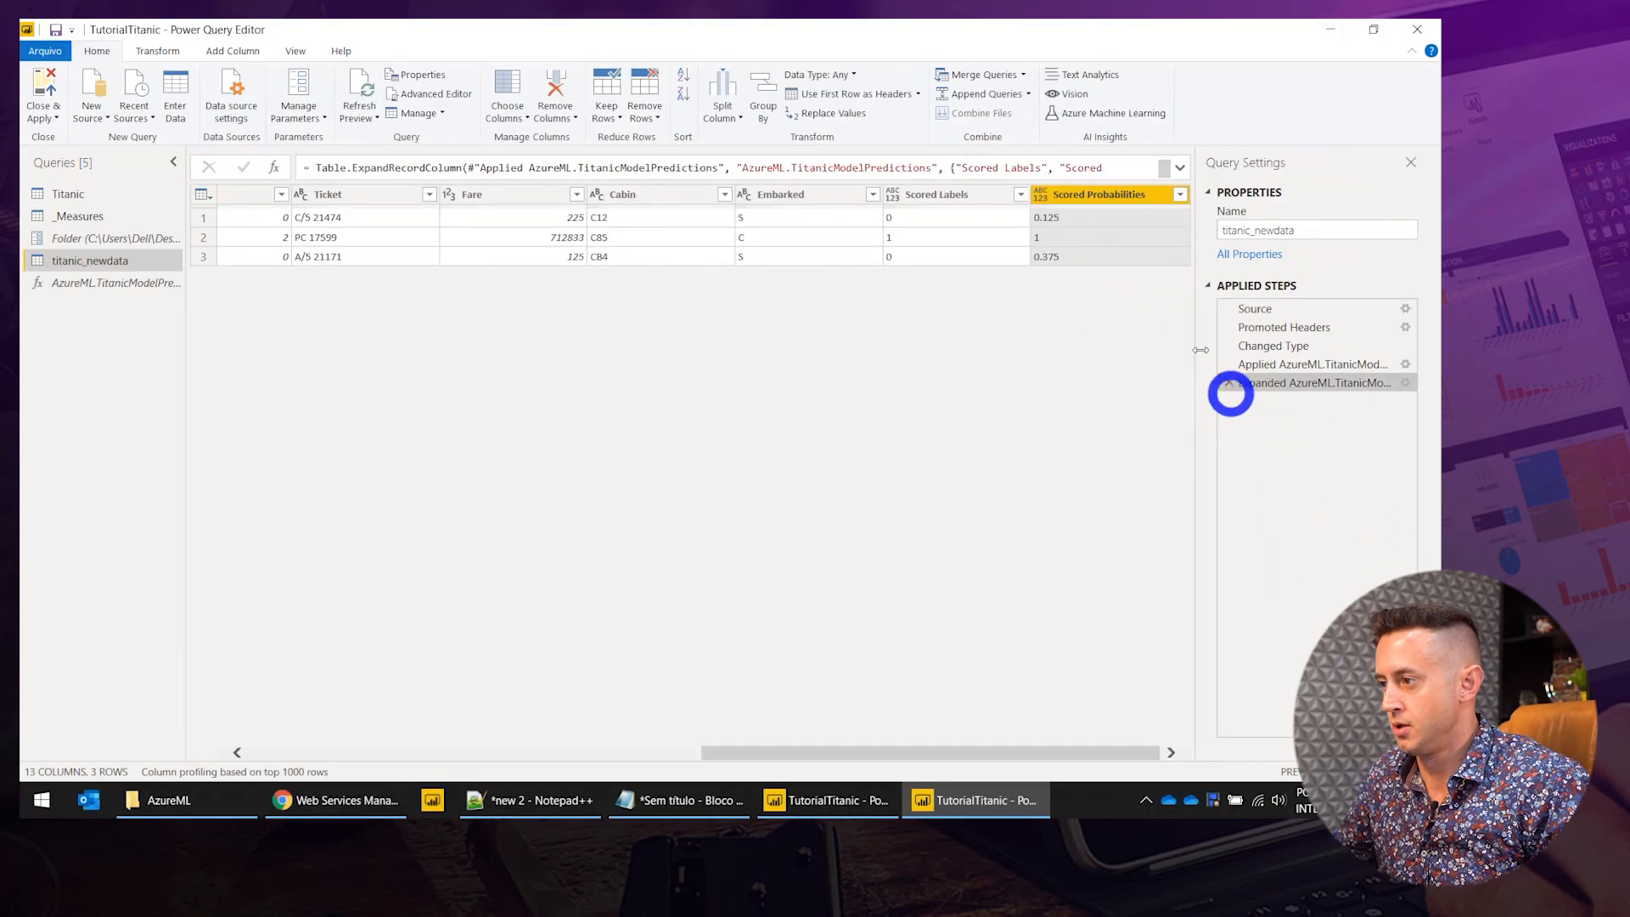
right_click(1052, 197)
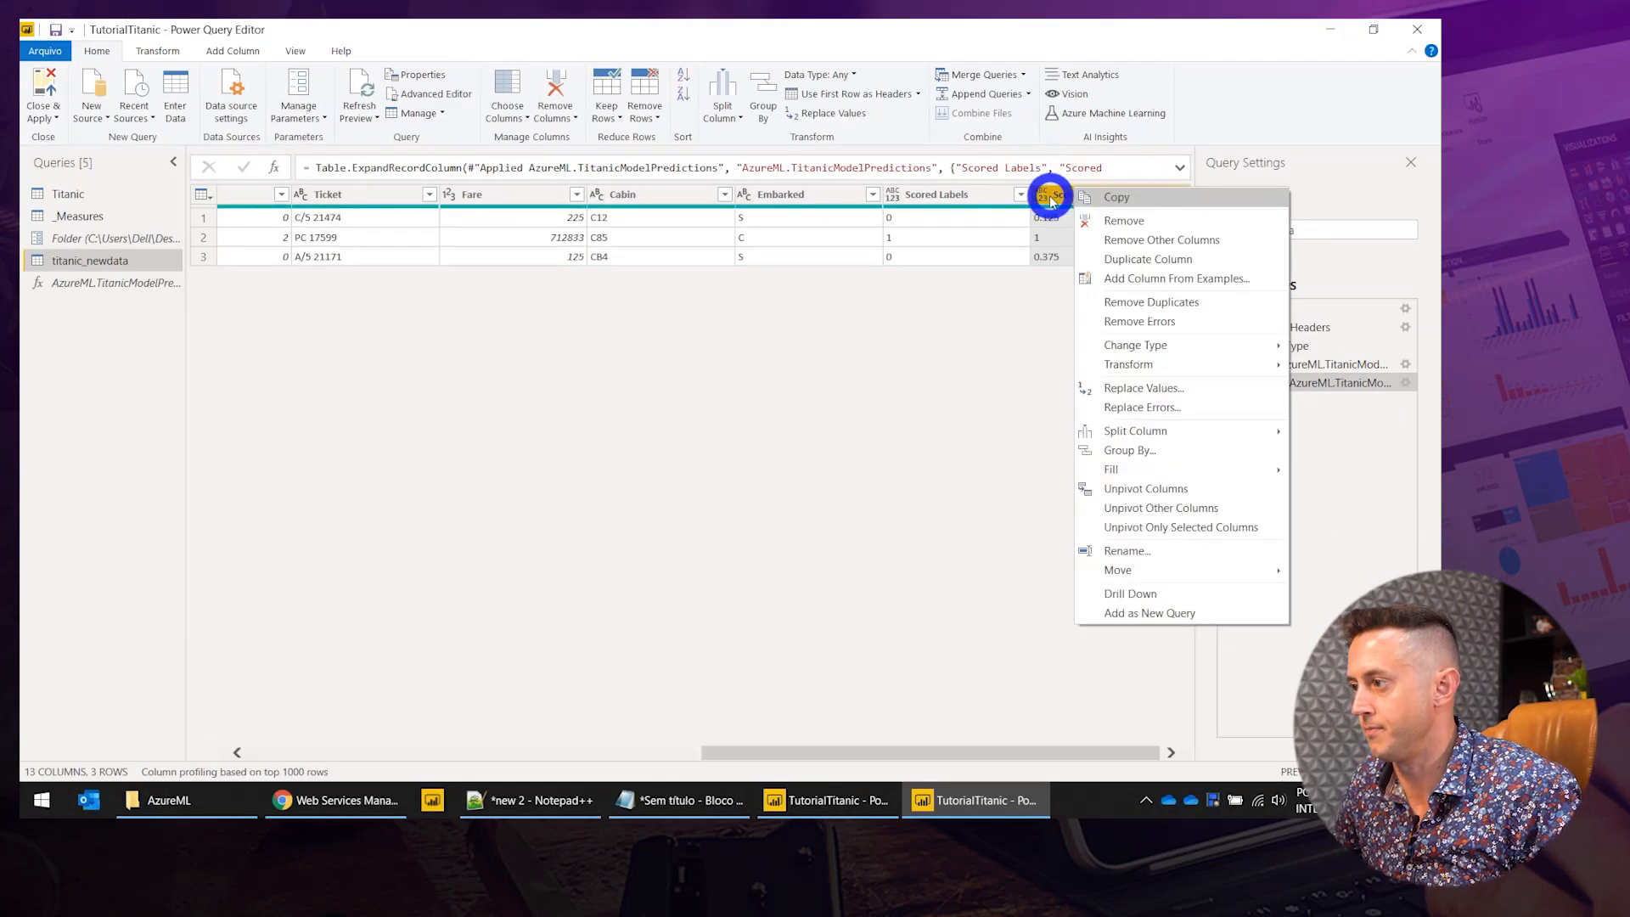
left_click(1062, 197)
right_click(1053, 195)
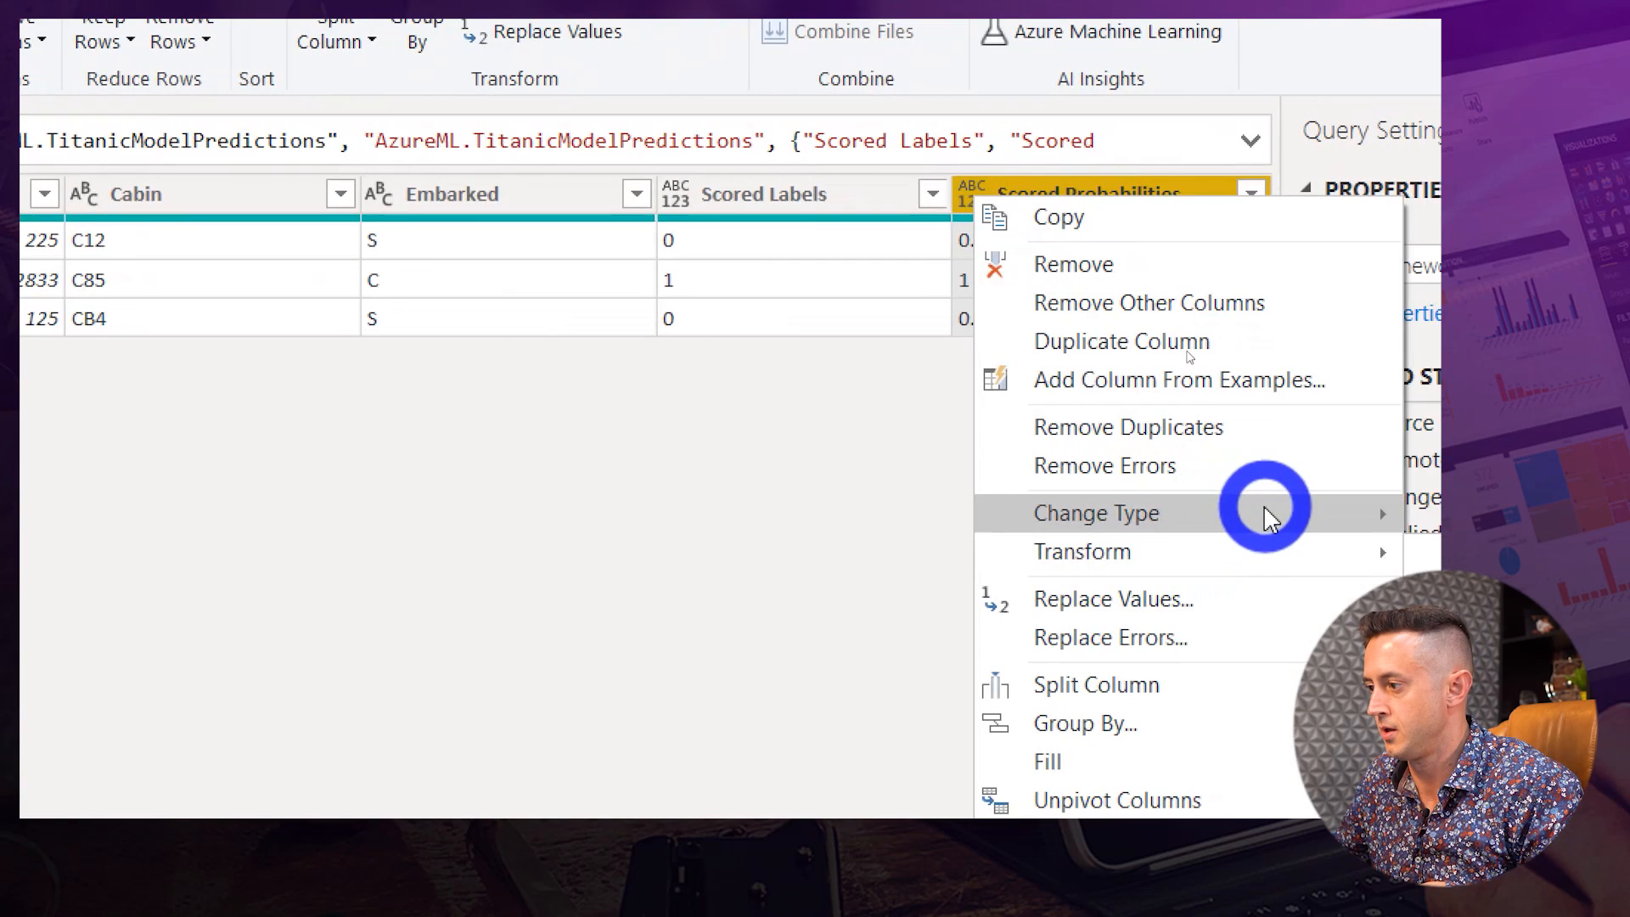
mouse_move(1271, 520)
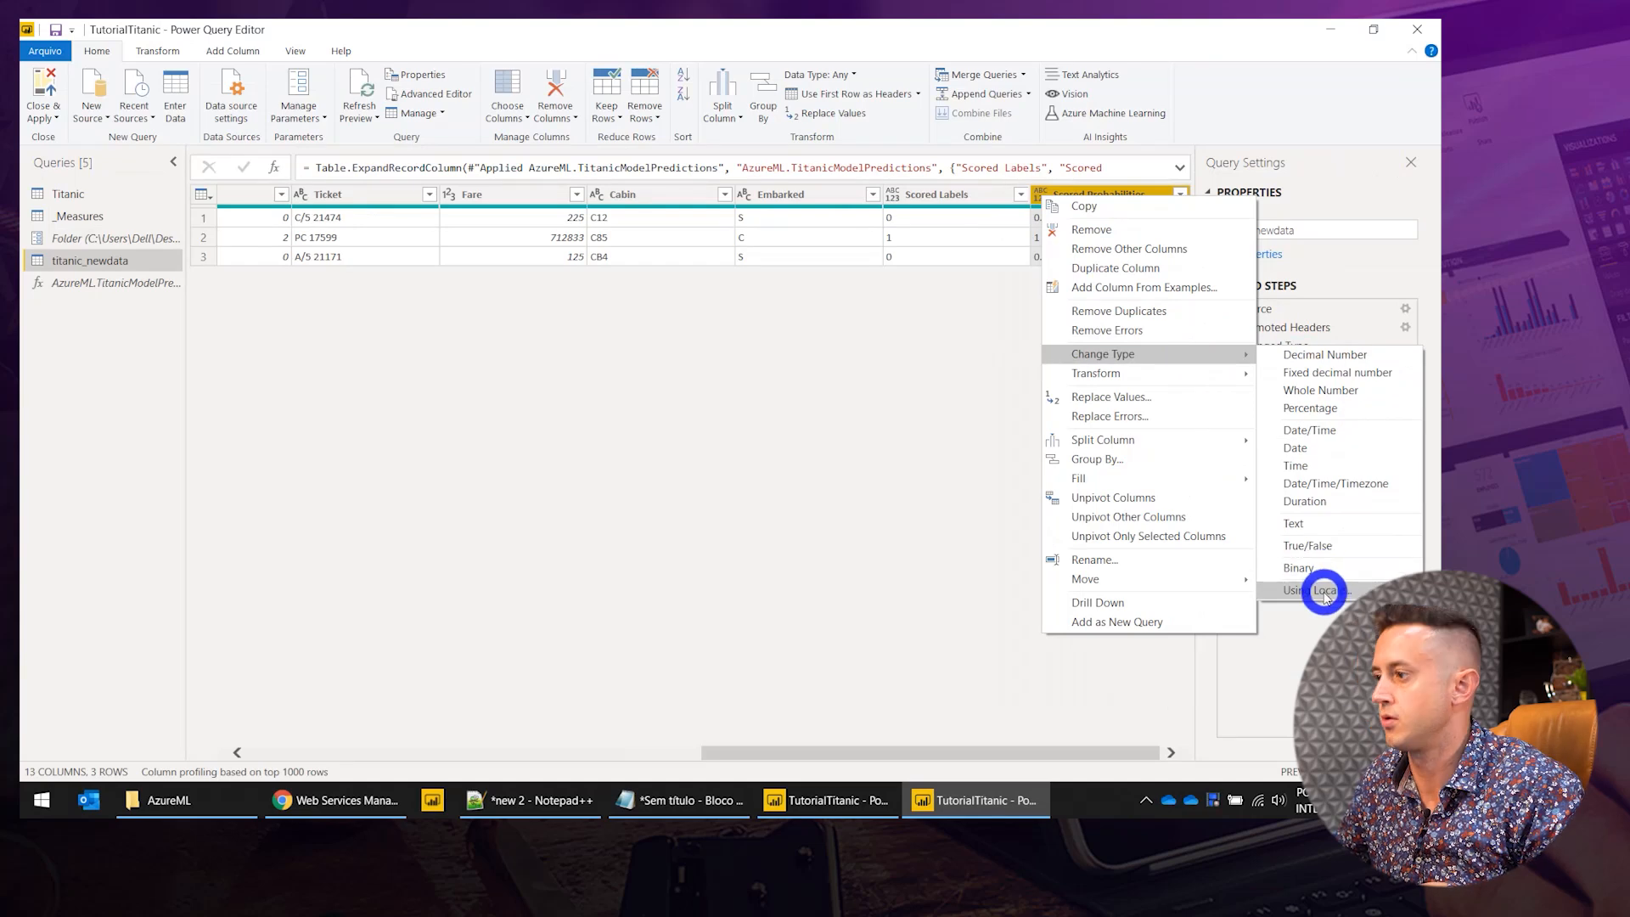
left_click(1325, 592)
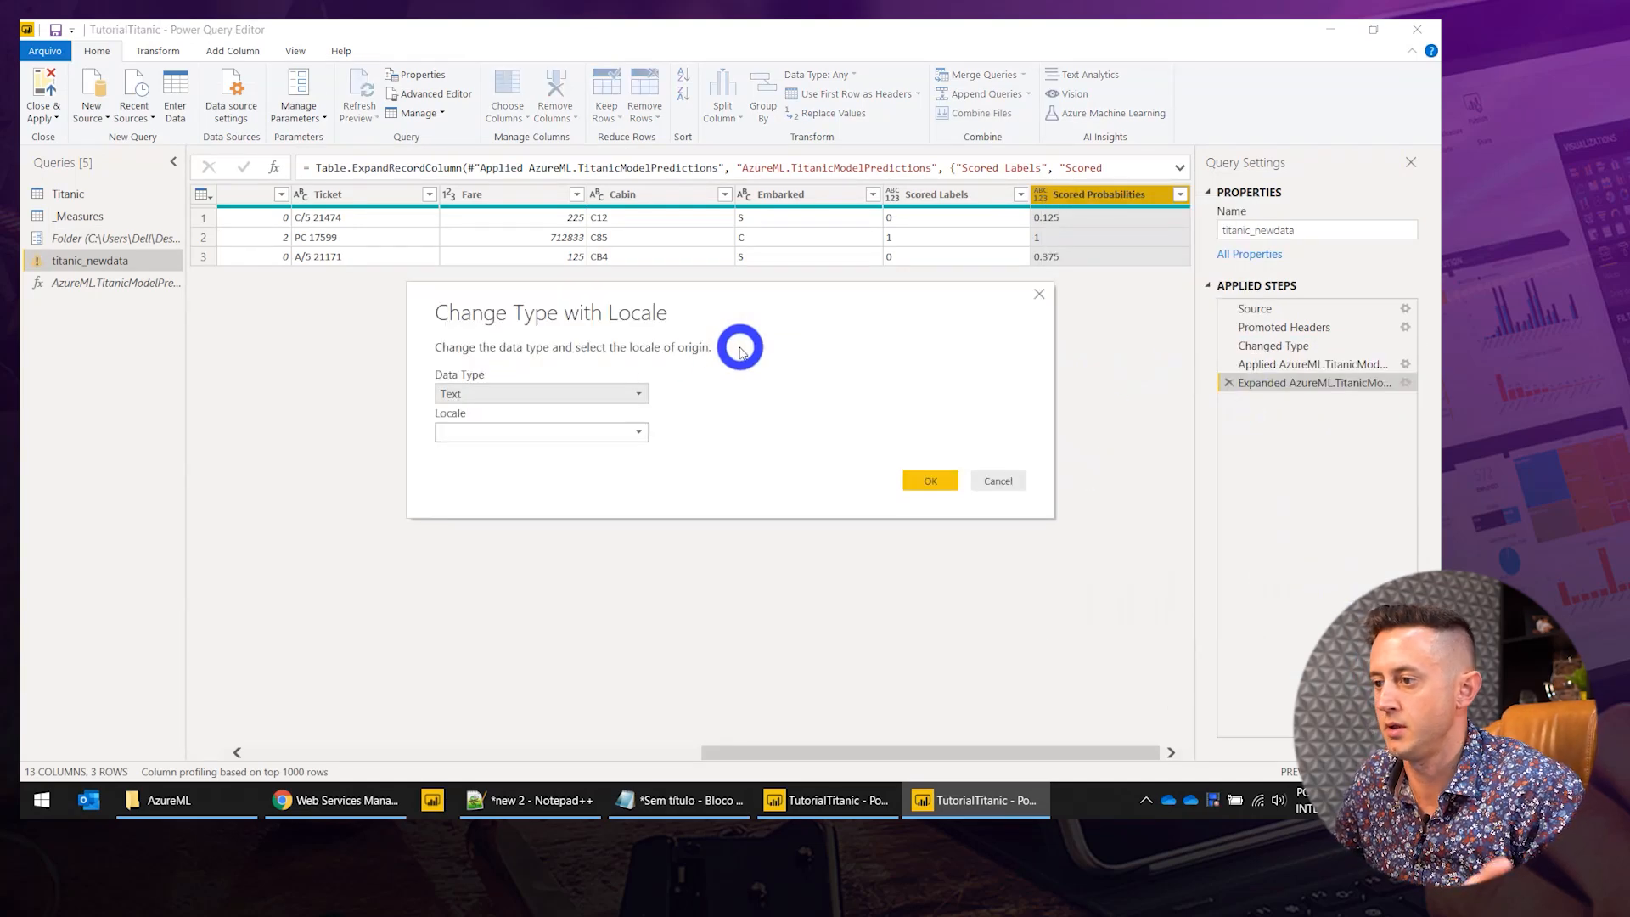
Convert Scored Probabilities to Whole Number using the English (United States) locale.
left_click(564, 396)
left_click(565, 395)
left_click(550, 395)
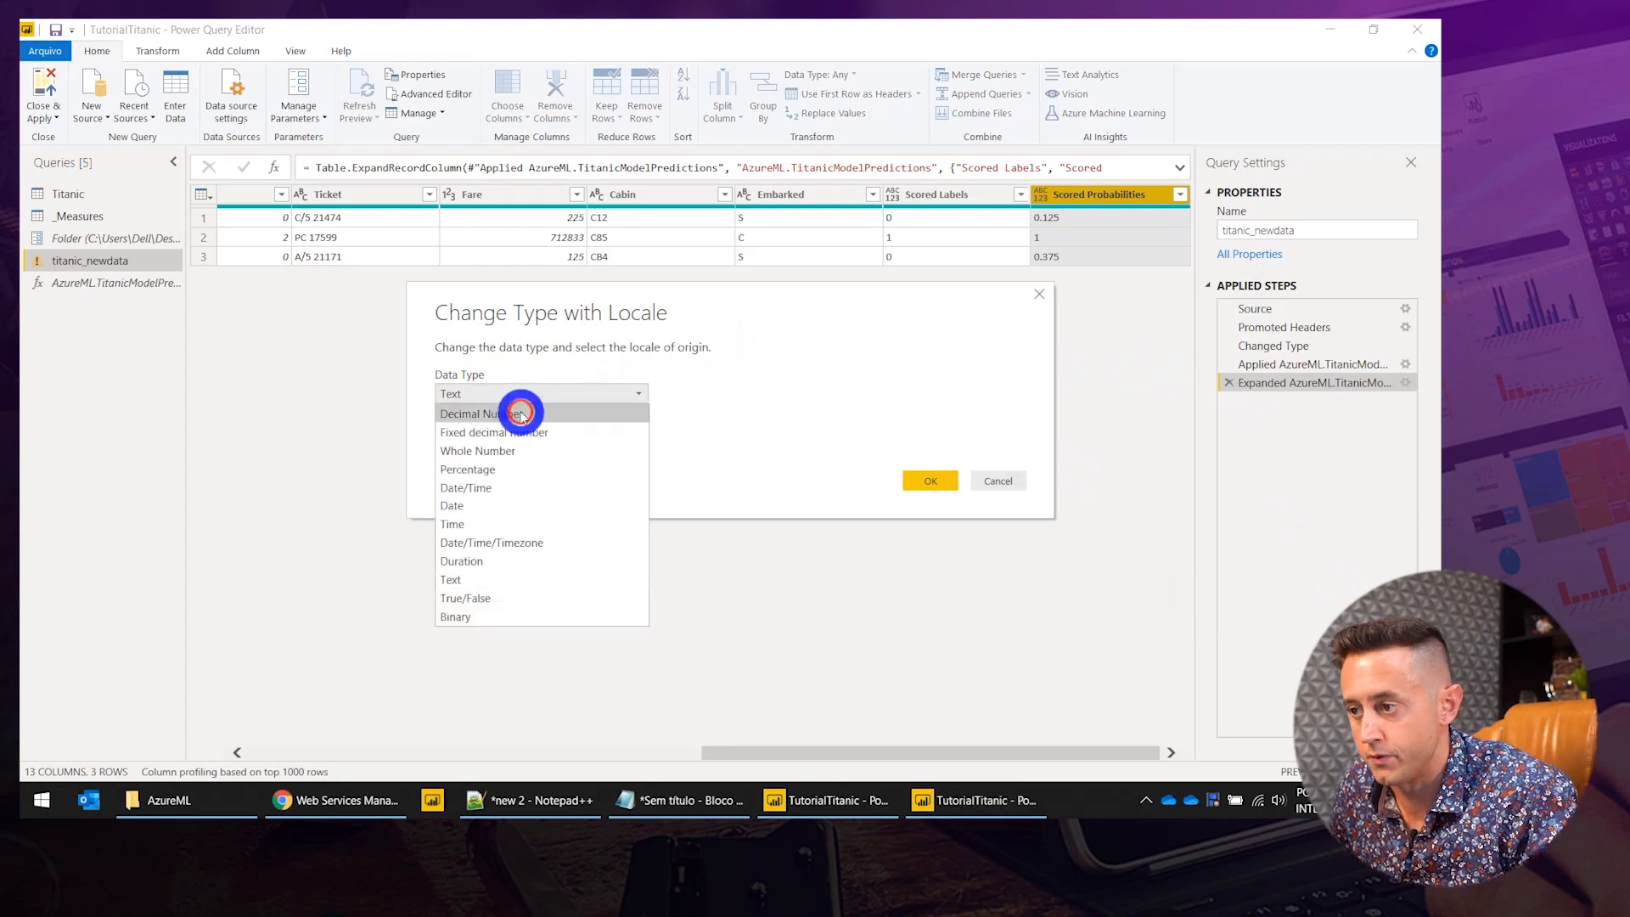
left_click(519, 438)
left_click(557, 432)
scroll(606, 216, "down", 15)
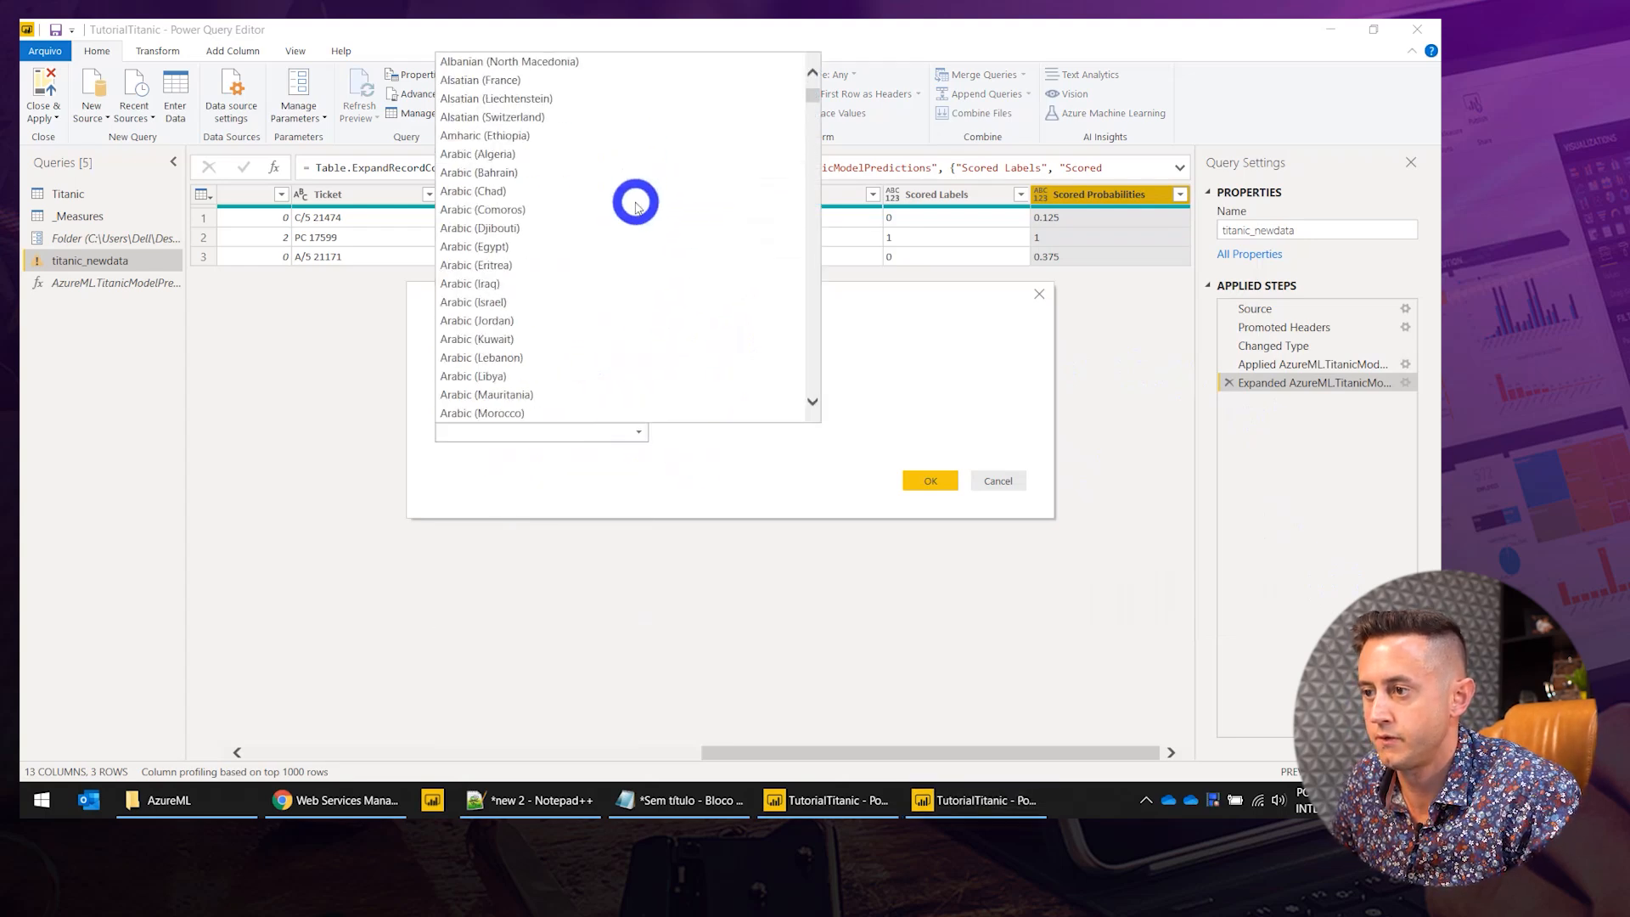
left_click_drag(812, 133, 811, 178)
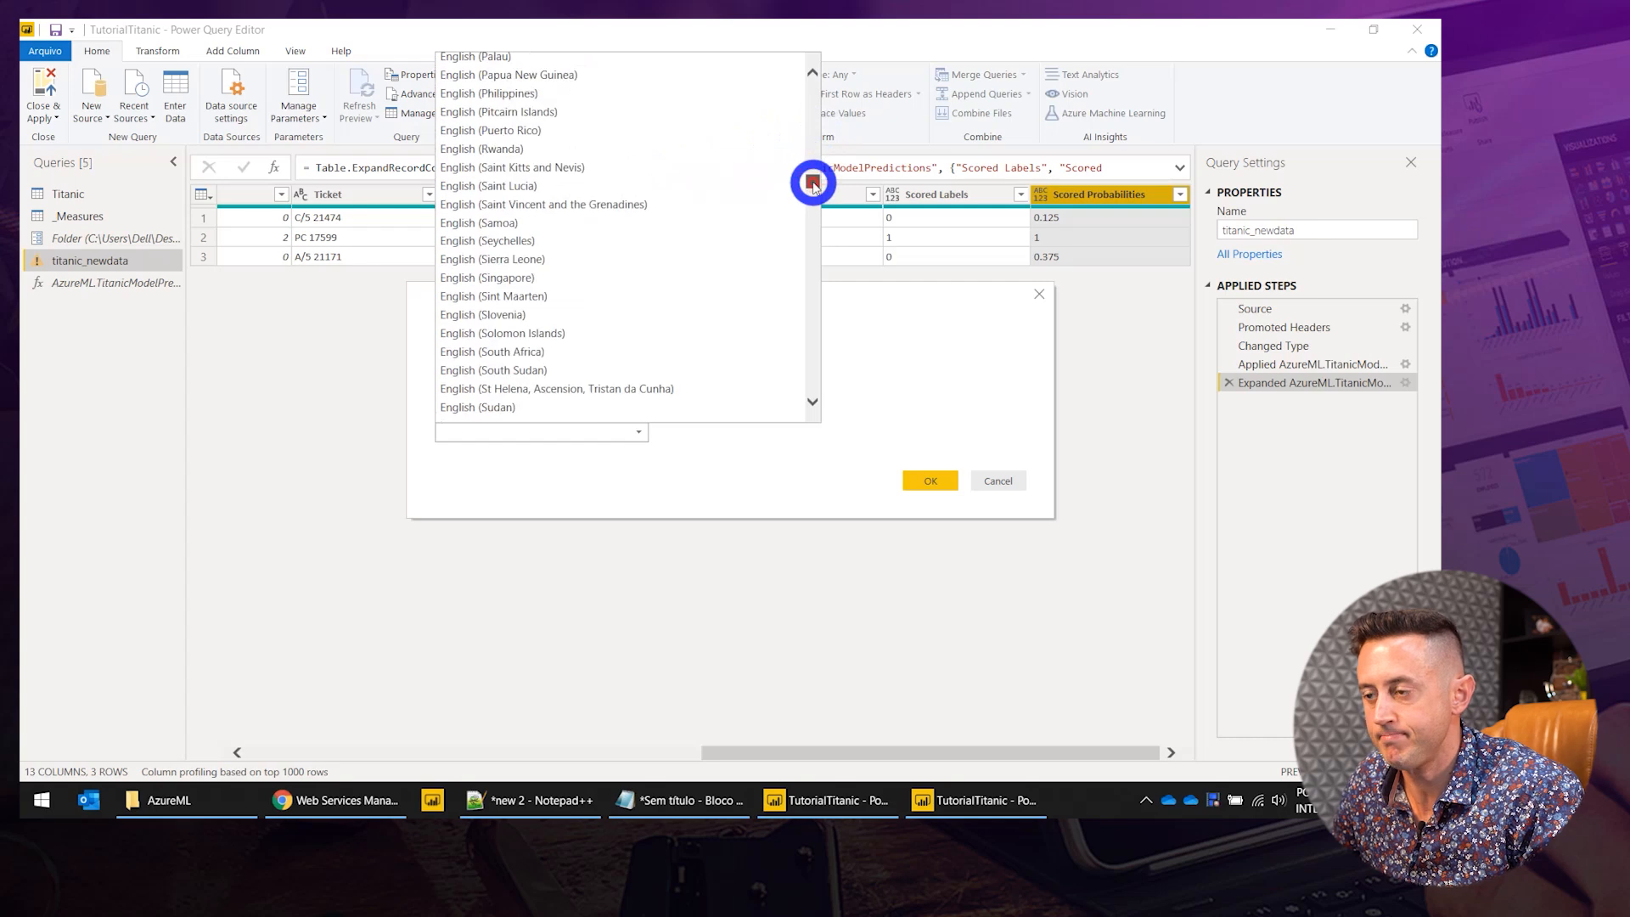
scroll(637, 225, "down", 5)
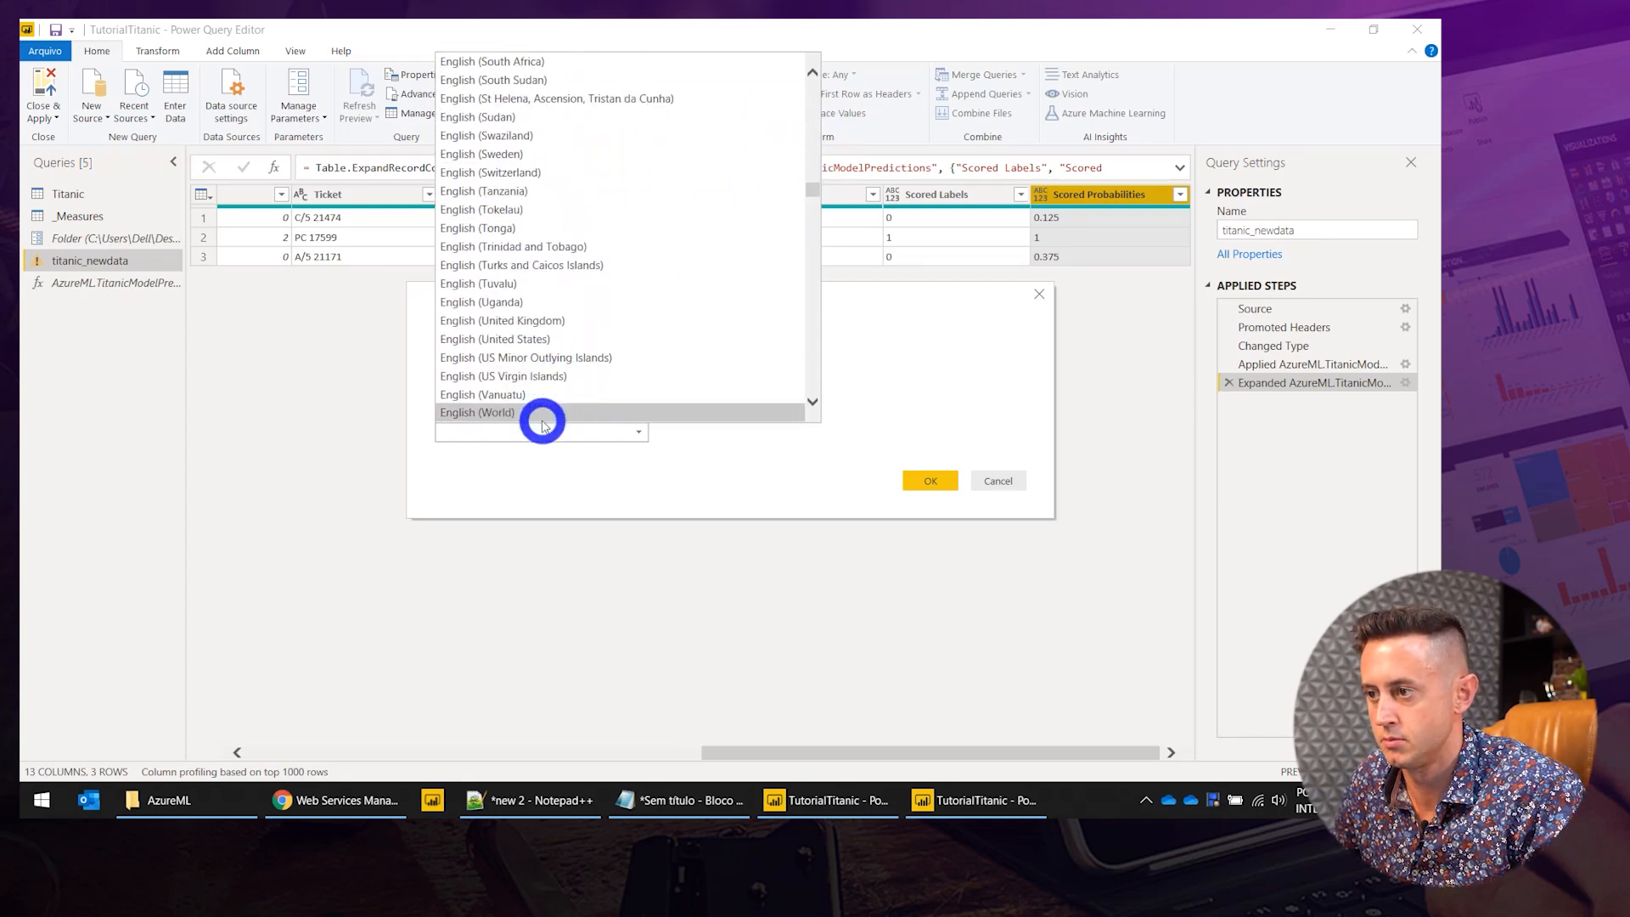
left_click(576, 341)
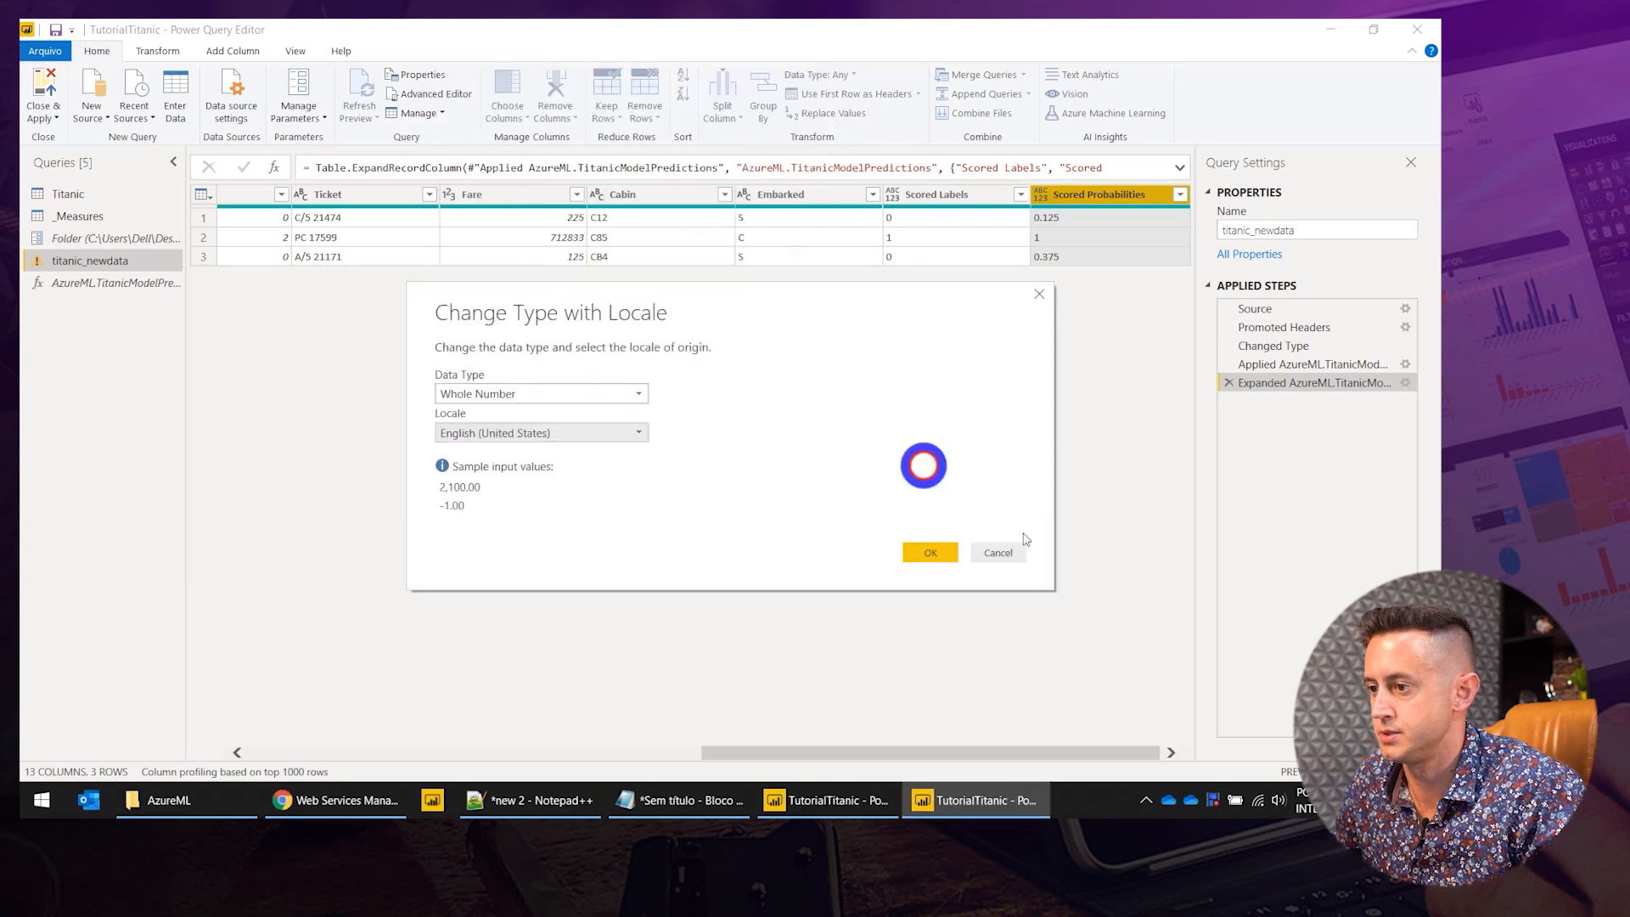
left_click(933, 557)
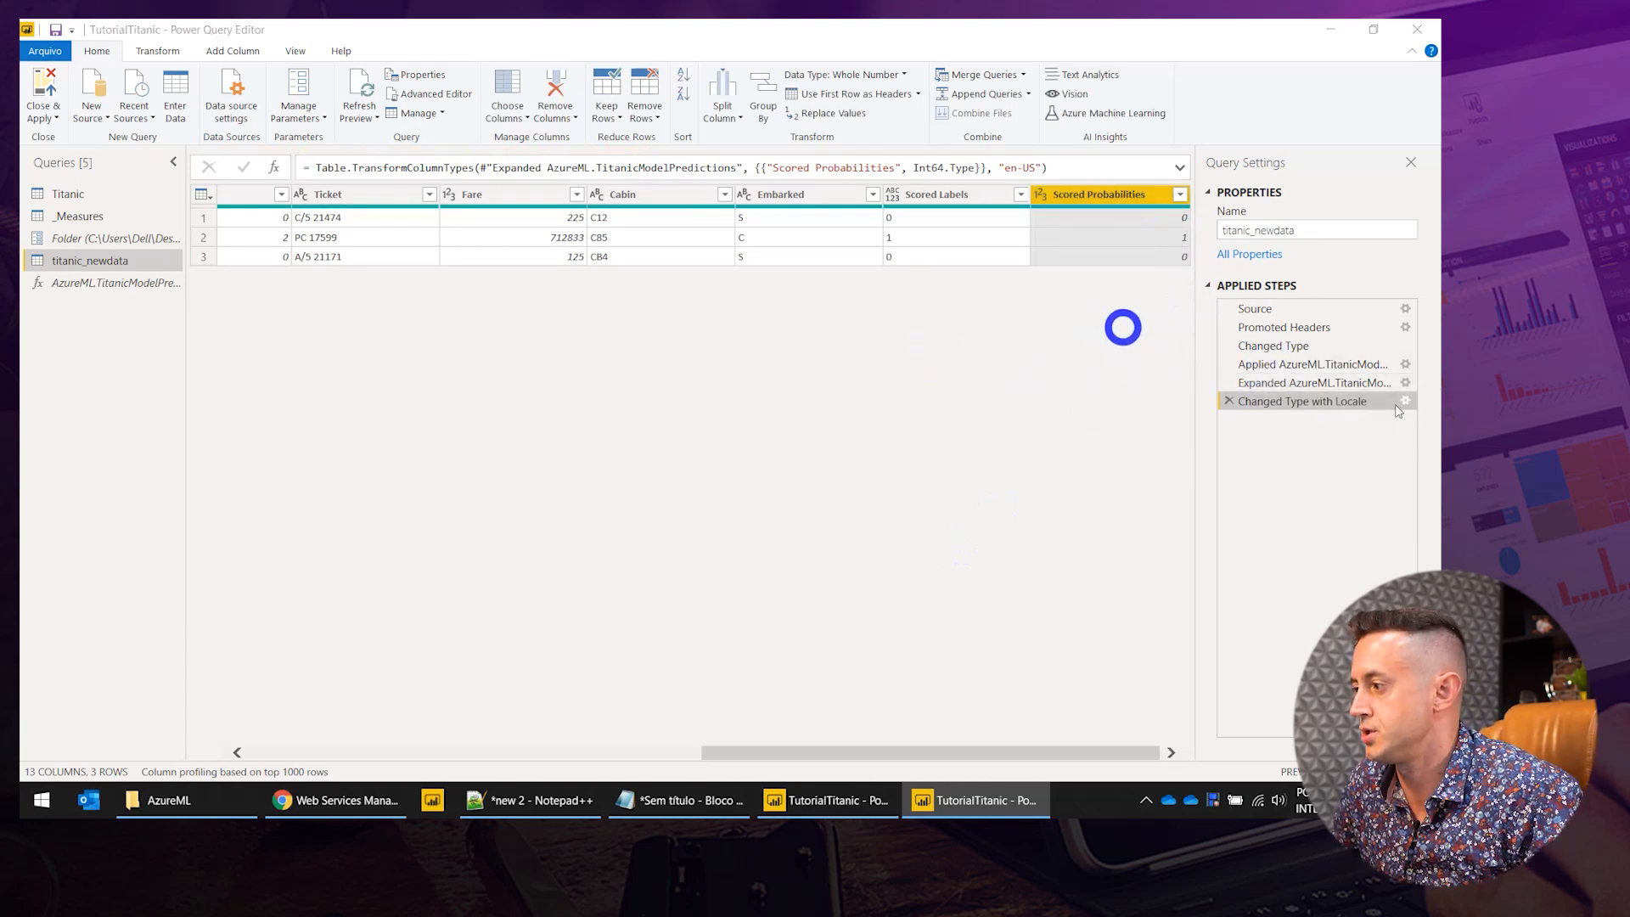
Edit the Changed Type with Locale step so Scored Probabilities uses the Decimal Number data type.
double_click(1369, 405)
left_click(546, 357)
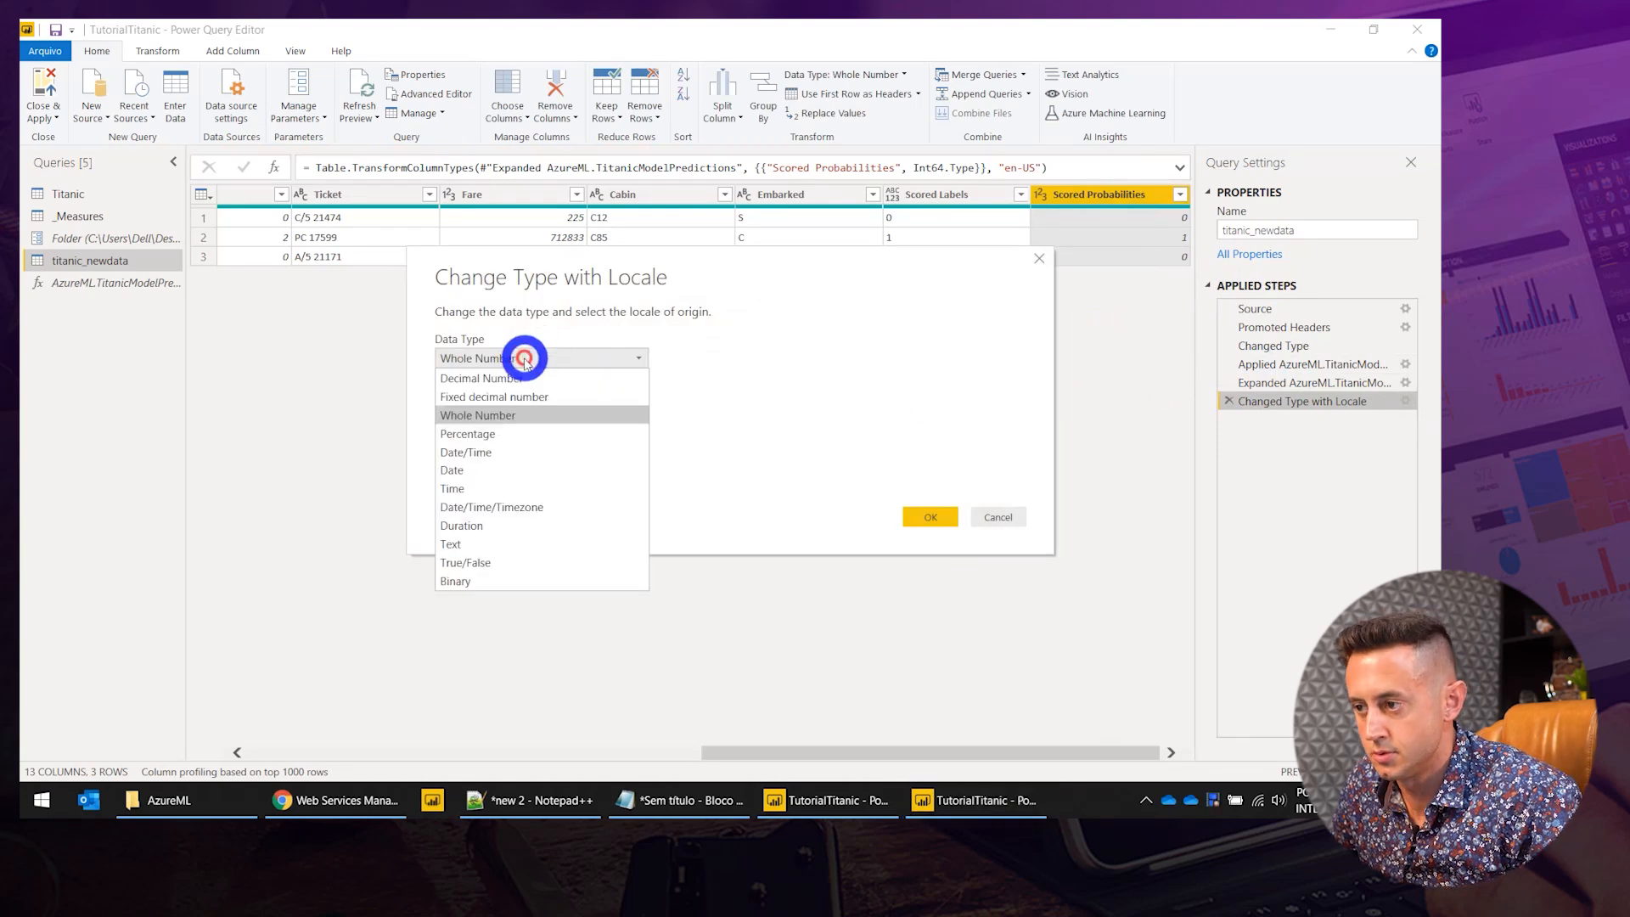
left_click(495, 378)
left_click(930, 516)
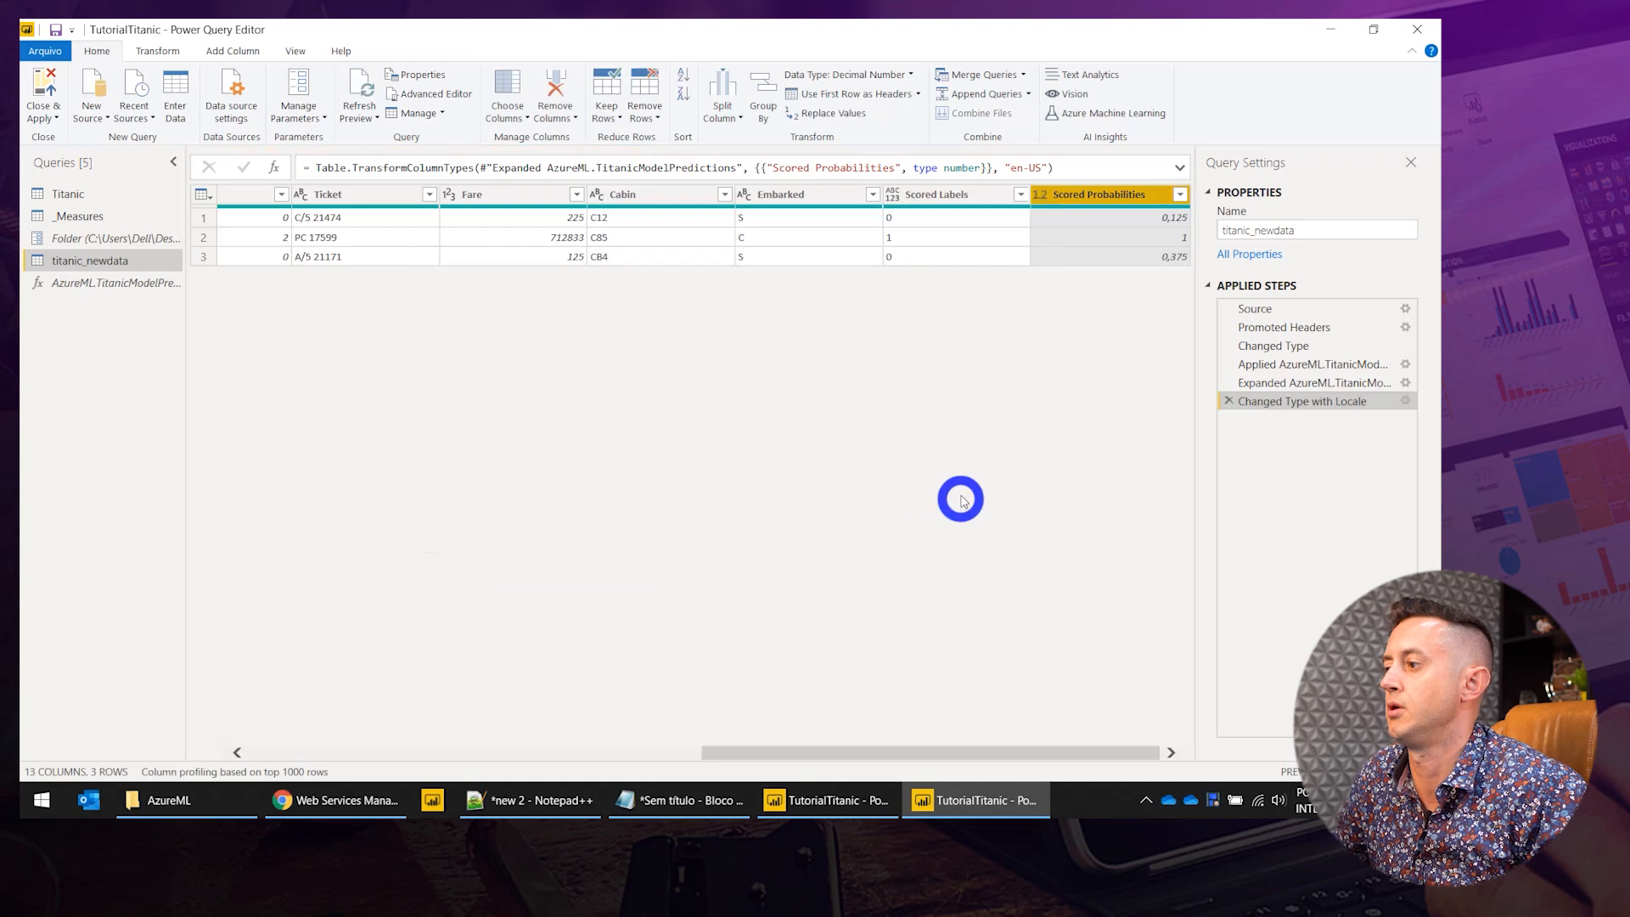
Change the Scored Labels column to Whole Number, then close the query editor and apply the changes.
left_click(938, 194)
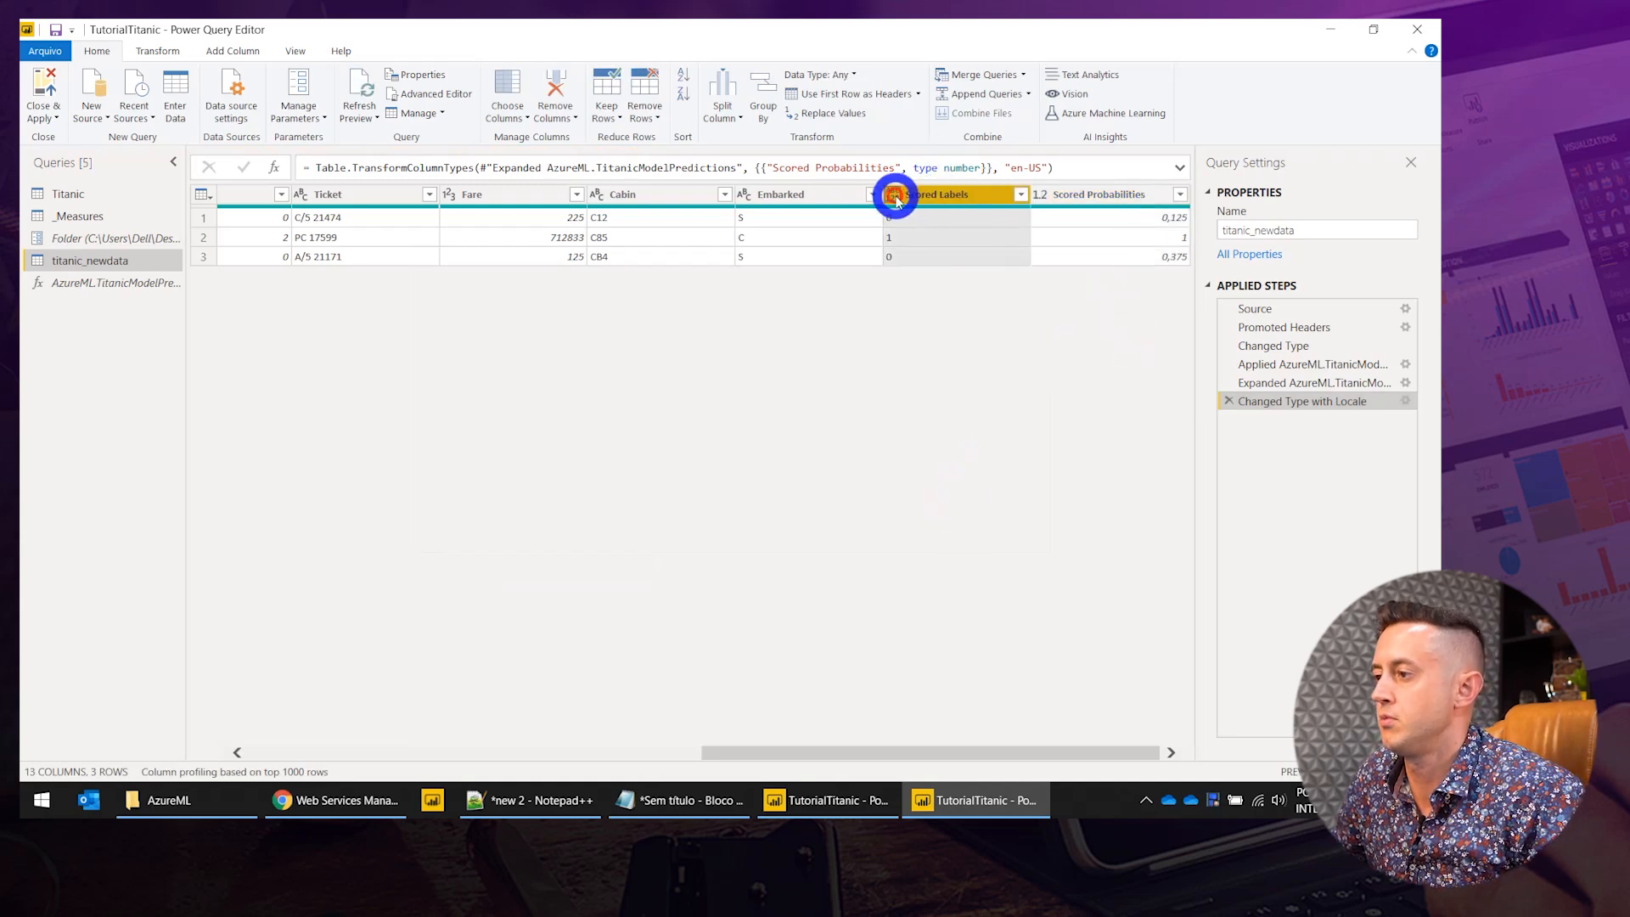
left_click(893, 194)
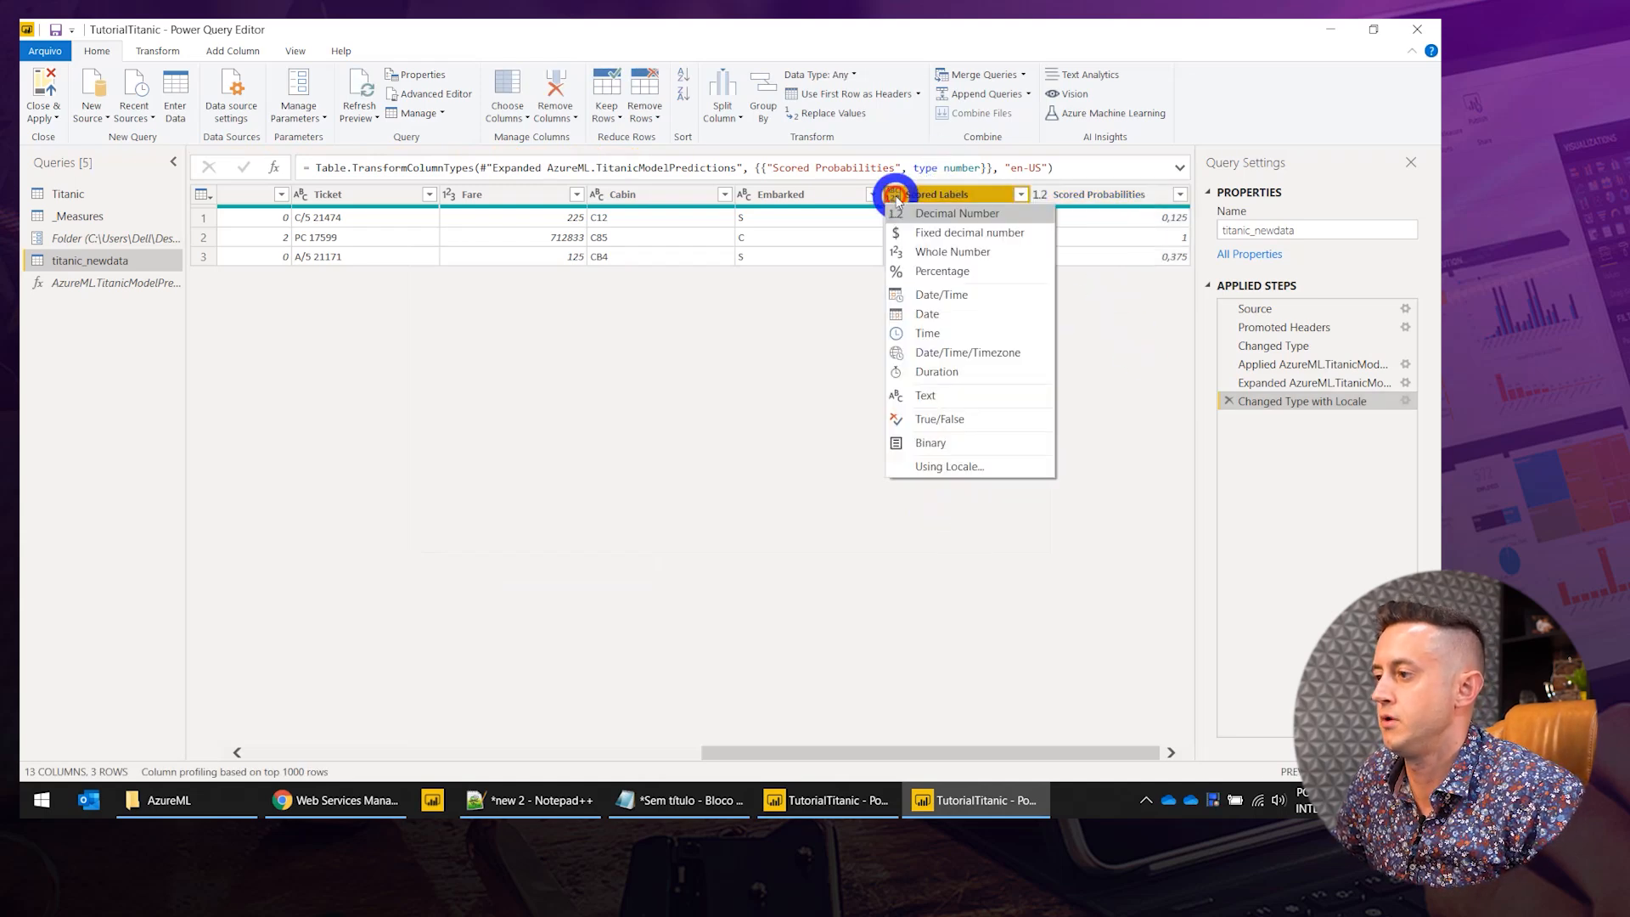
left_click(949, 254)
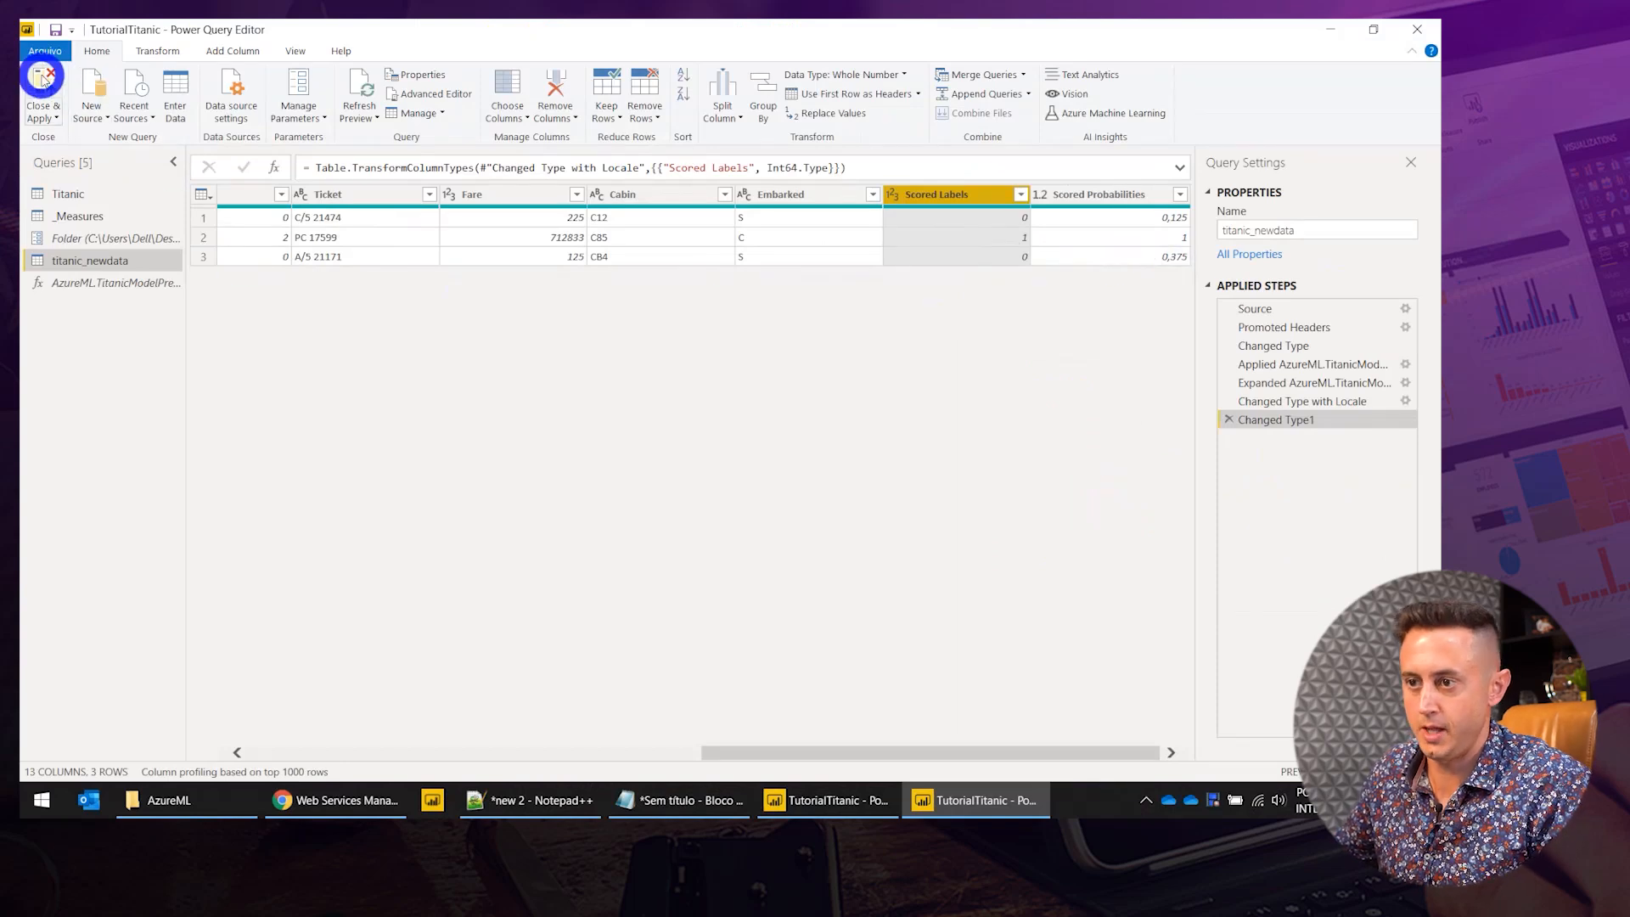
left_click(41, 78)
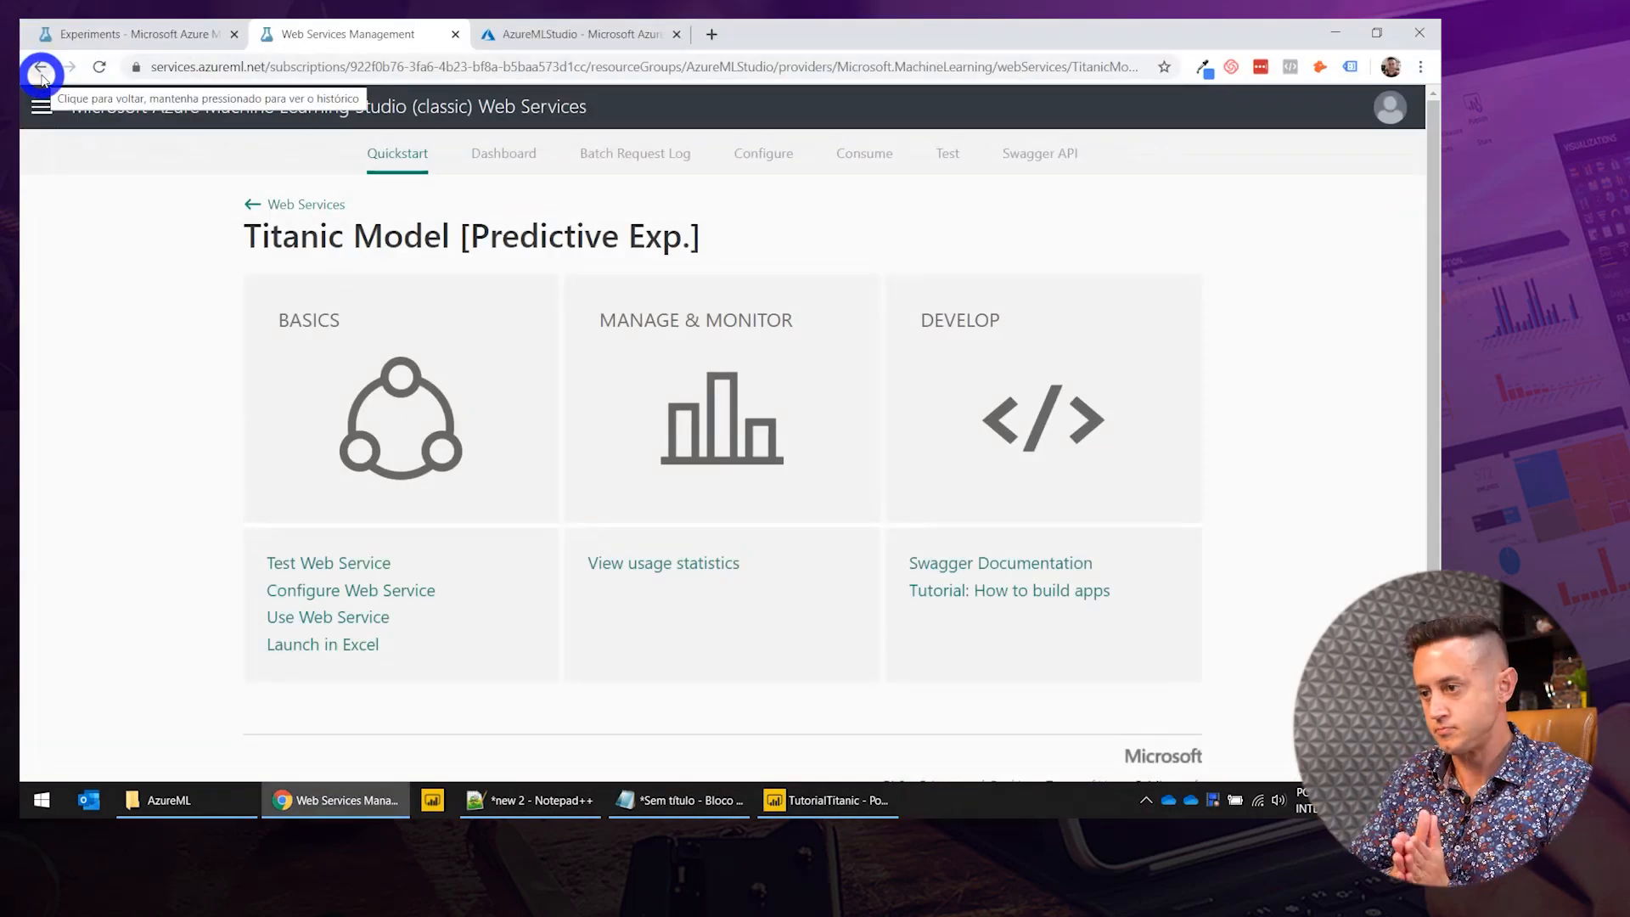